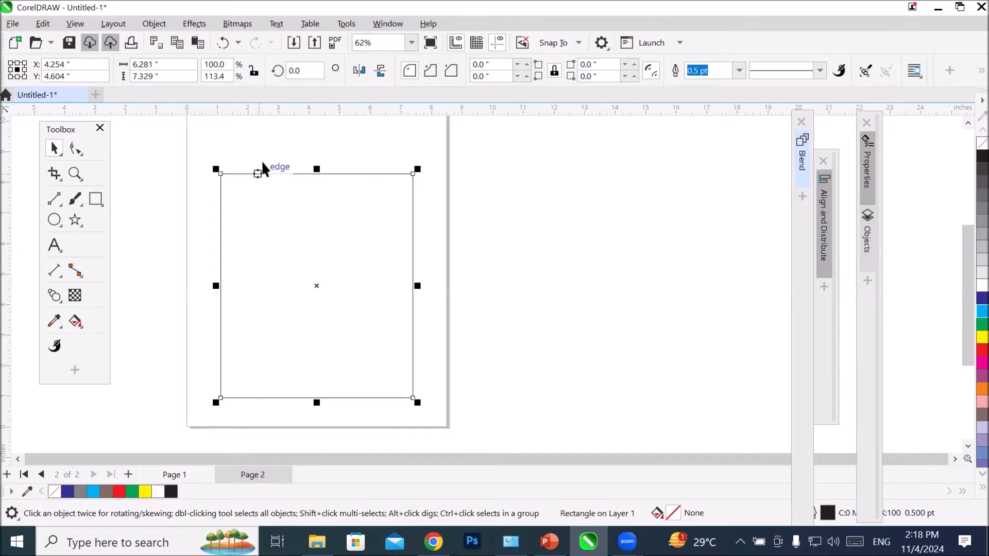
Step: Add a dimension line across the rectangle's full top edge, placed above it, and inspect its label up close
left_click(55, 270)
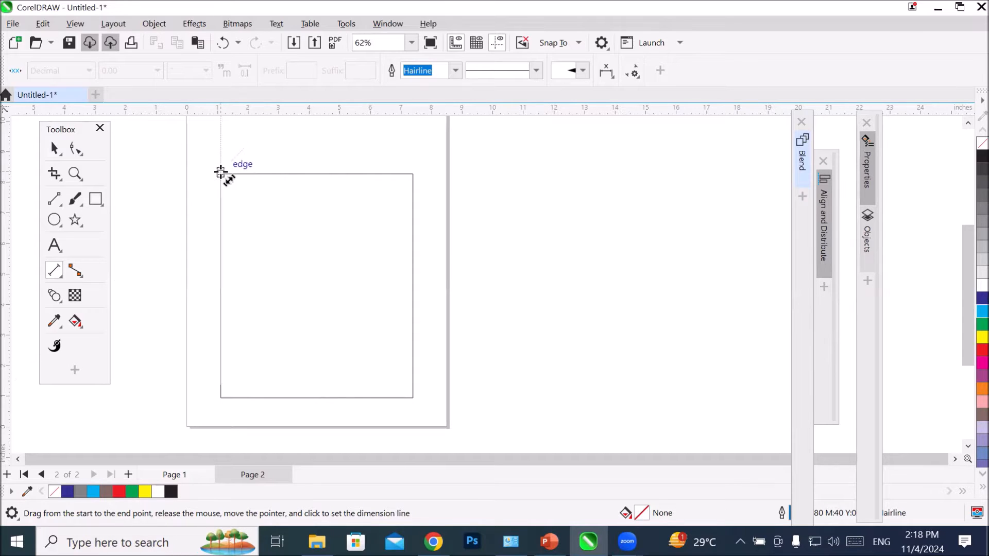
left_click_drag(220, 173, 414, 175)
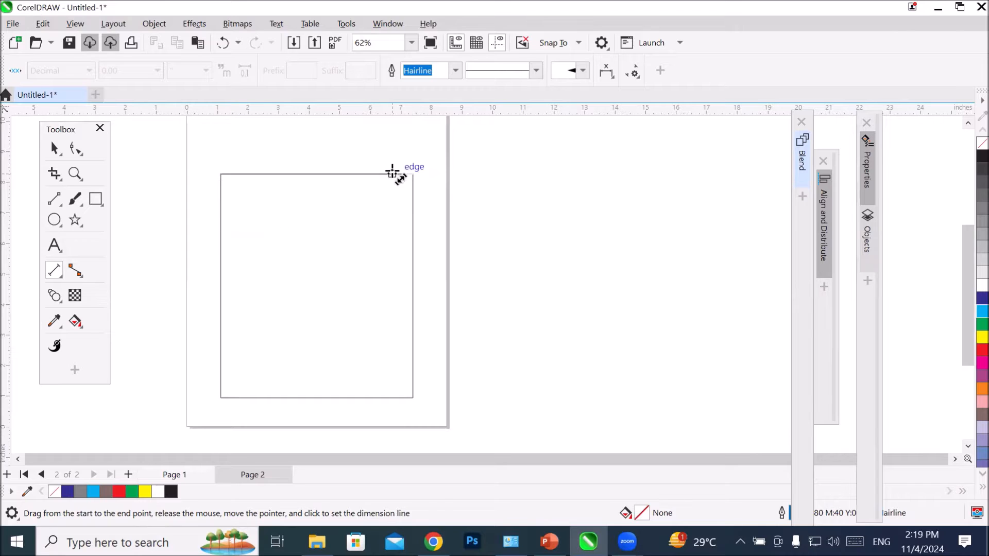
left_click(405, 144)
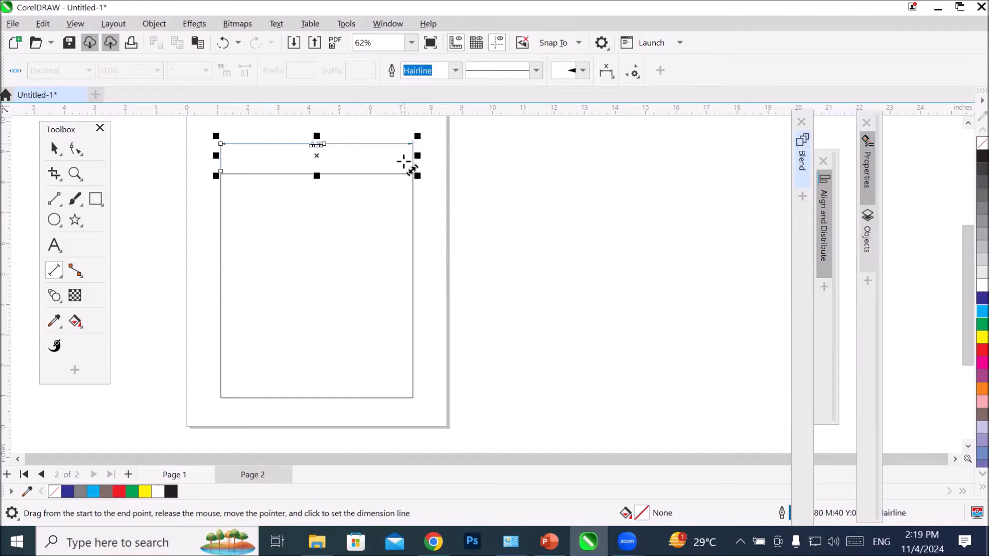
scroll(331, 152, "up", 4)
scroll(331, 164, "up", 3)
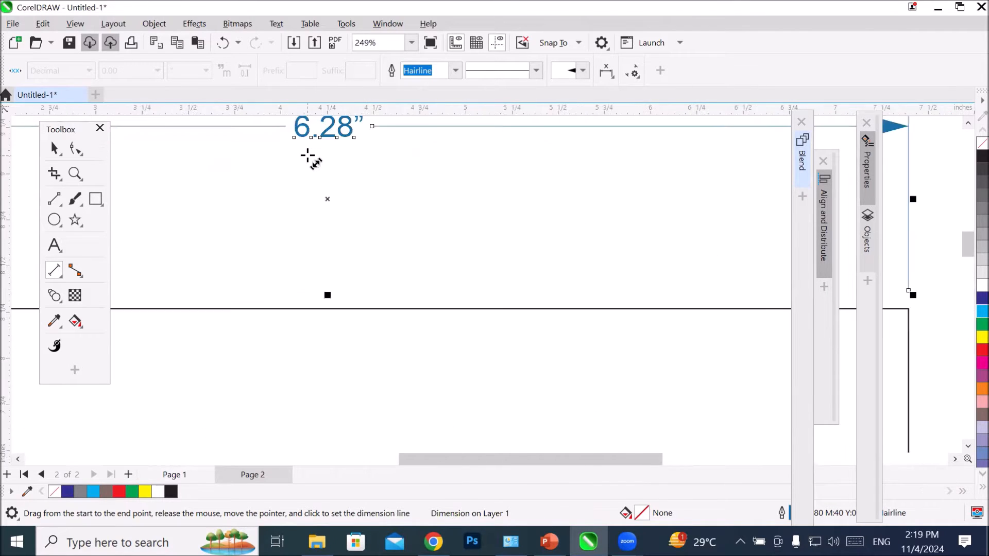
scroll(415, 150, "down", 5)
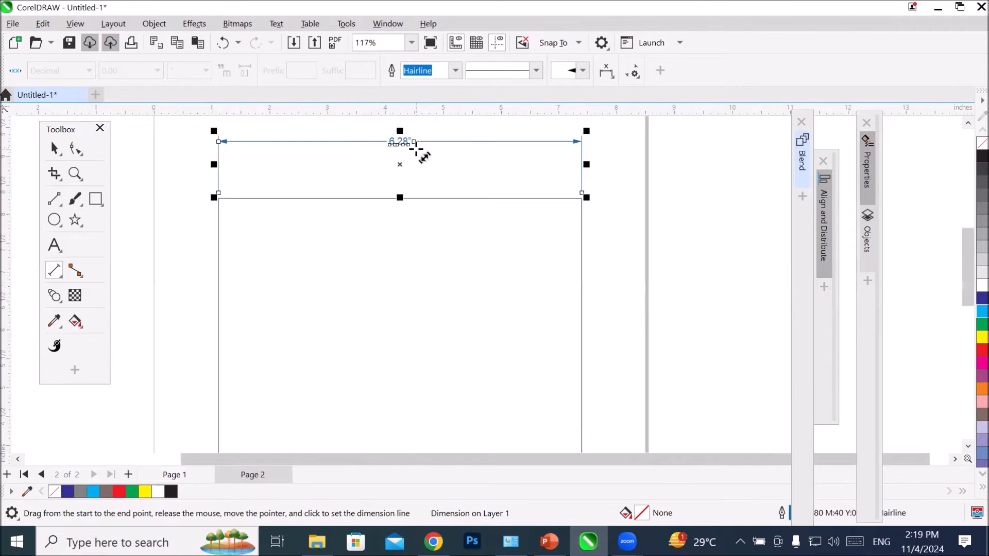
scroll(410, 126, "up", 4)
scroll(382, 164, "up", 5)
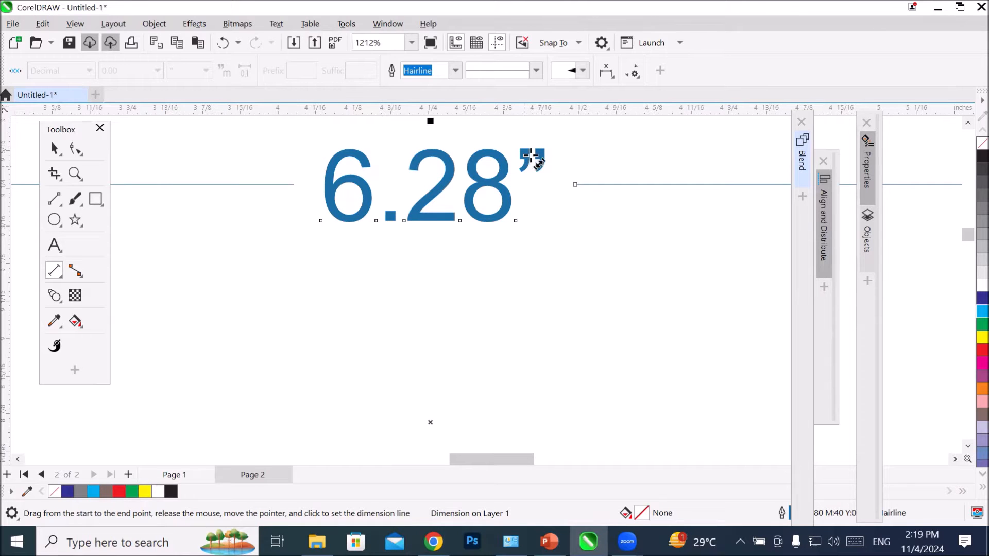
scroll(394, 175, "down", 10)
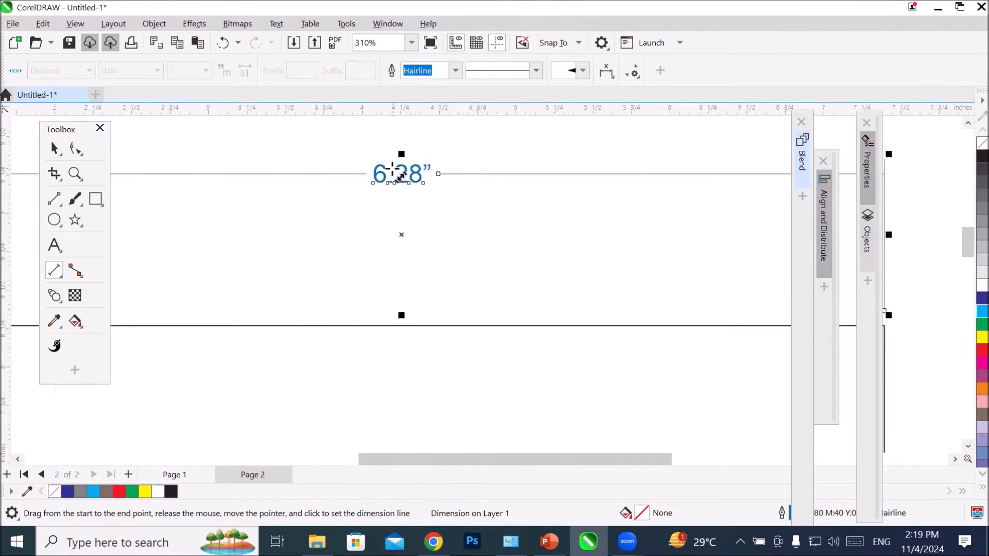
scroll(394, 175, "down", 3)
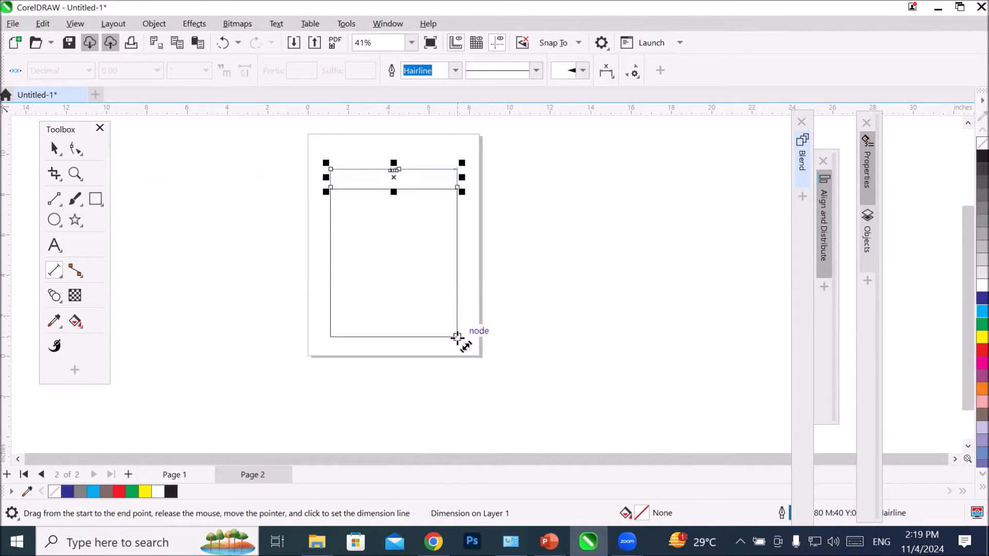
Step: Add a vertical dimension line for the rectangle's full right edge, placed outside the page to the right of the rectangle
left_click_drag(457, 337, 455, 191)
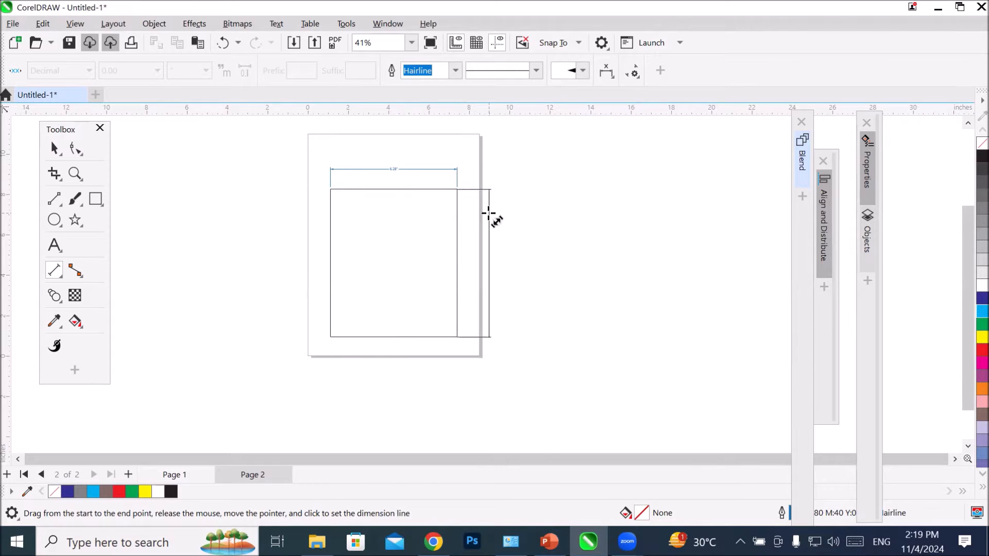
left_click(545, 218)
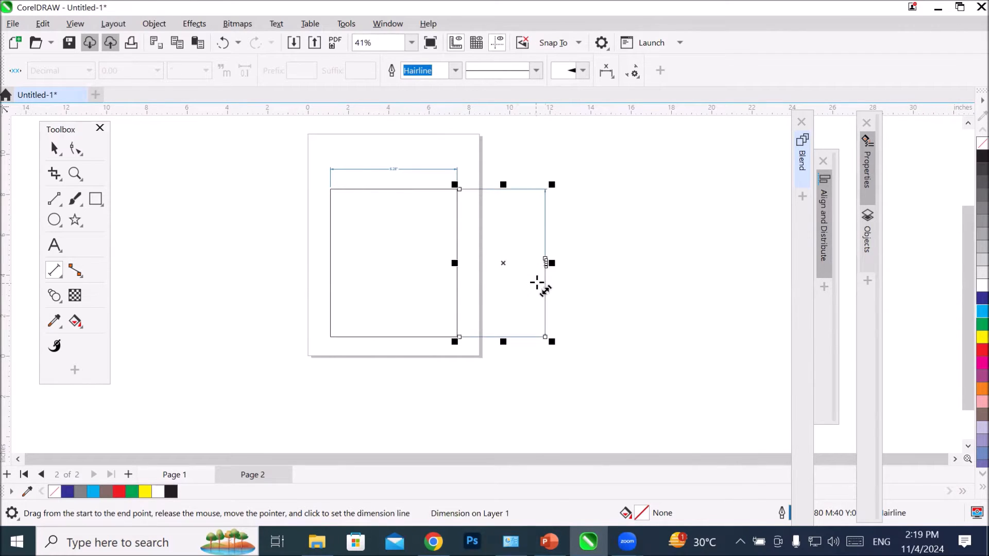
scroll(538, 268, "up", 4)
scroll(567, 267, "up", 10)
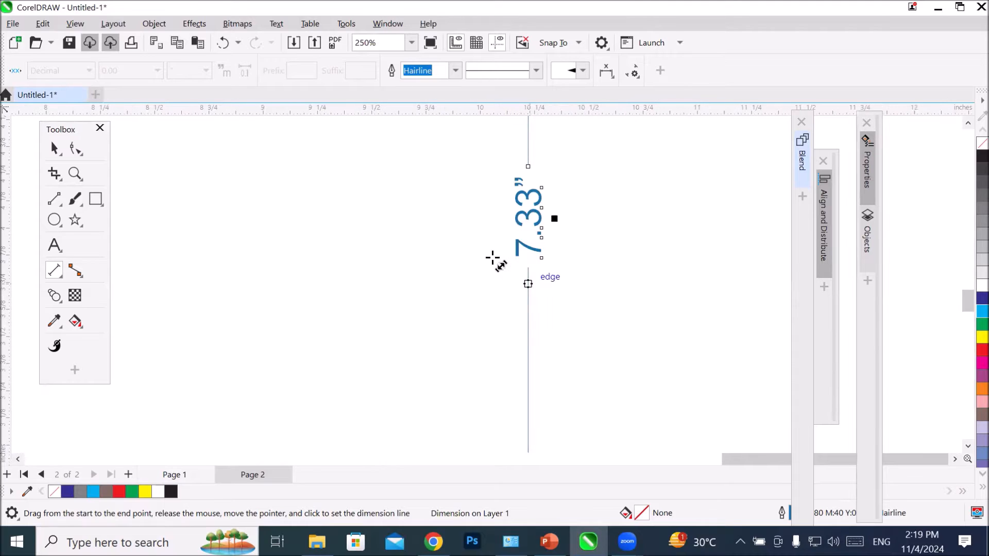
scroll(494, 253, "down", 14)
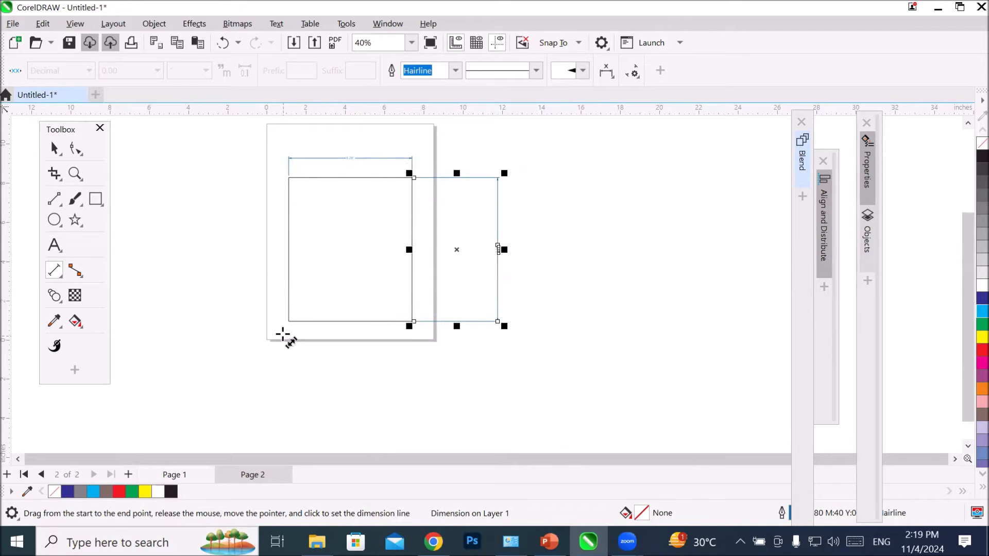
Step: Dimension the rectangle's left side from its lower corner up to the edge's midpoint, placing the line outside the page
left_click_drag(290, 323, 290, 248)
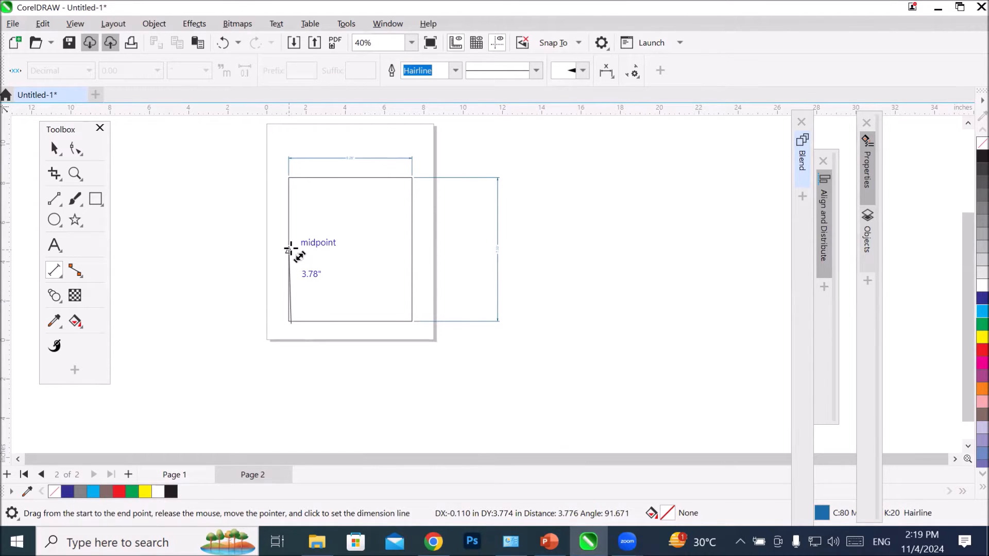
left_click_drag(290, 249, 289, 248)
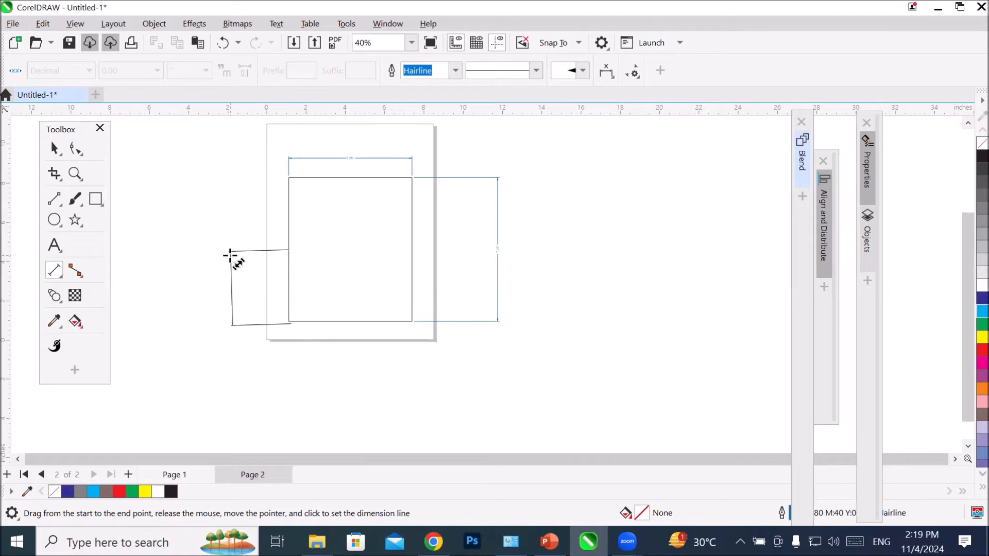
left_click(230, 256)
scroll(232, 293, "up", 5)
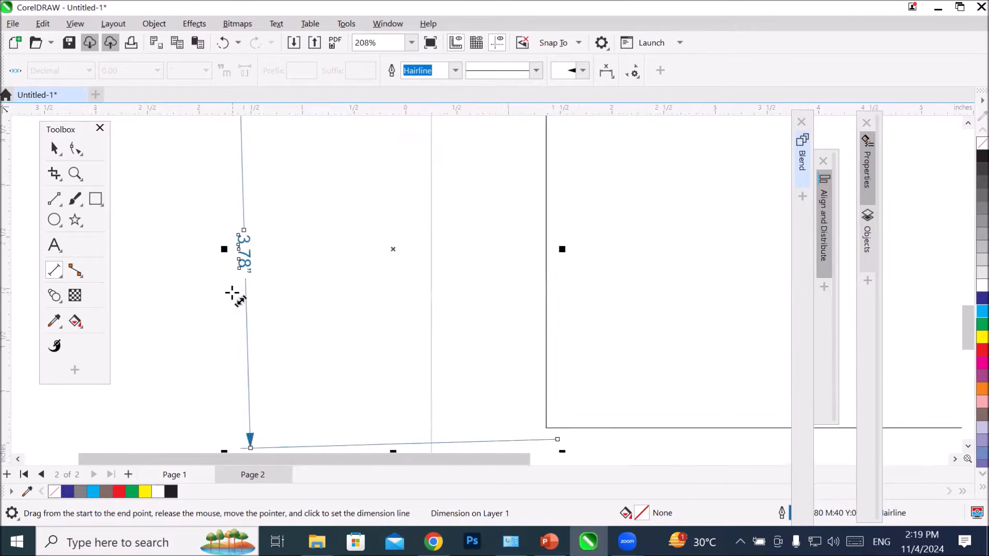
scroll(232, 293, "up", 5)
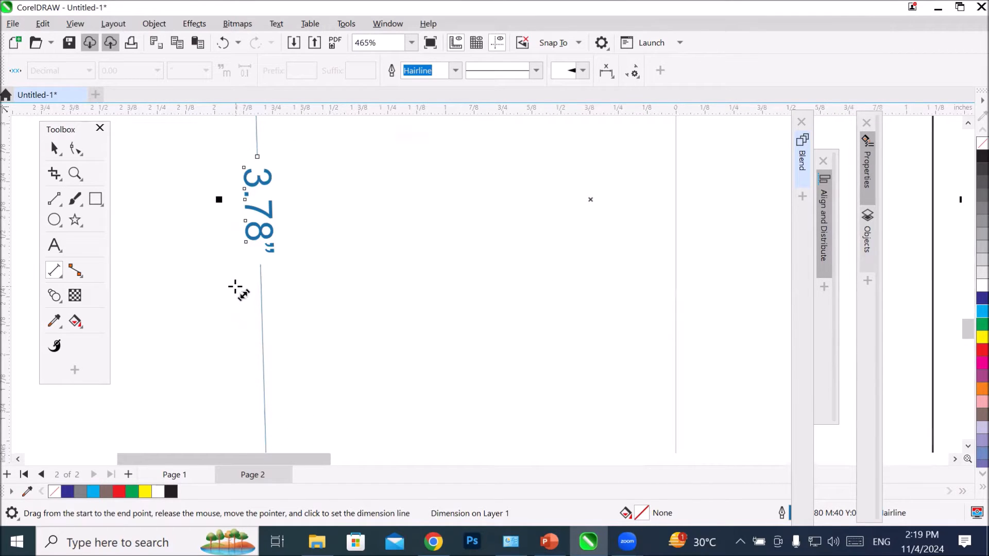
scroll(235, 283, "down", 10)
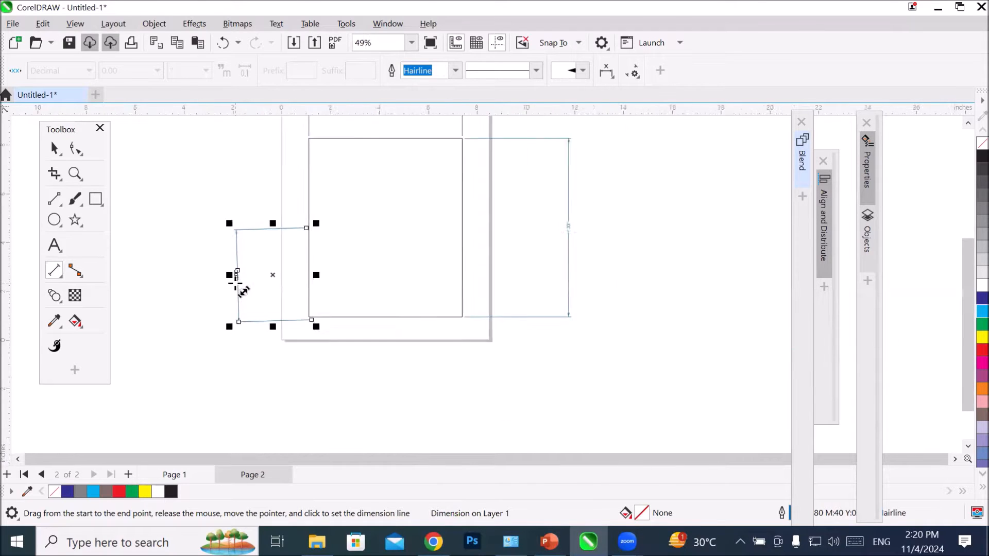
Step: Select the rectangle together with its three dimension lines and delete them all
left_click(53, 149)
left_click_drag(201, 159, 386, 337)
left_click_drag(485, 356, 486, 357)
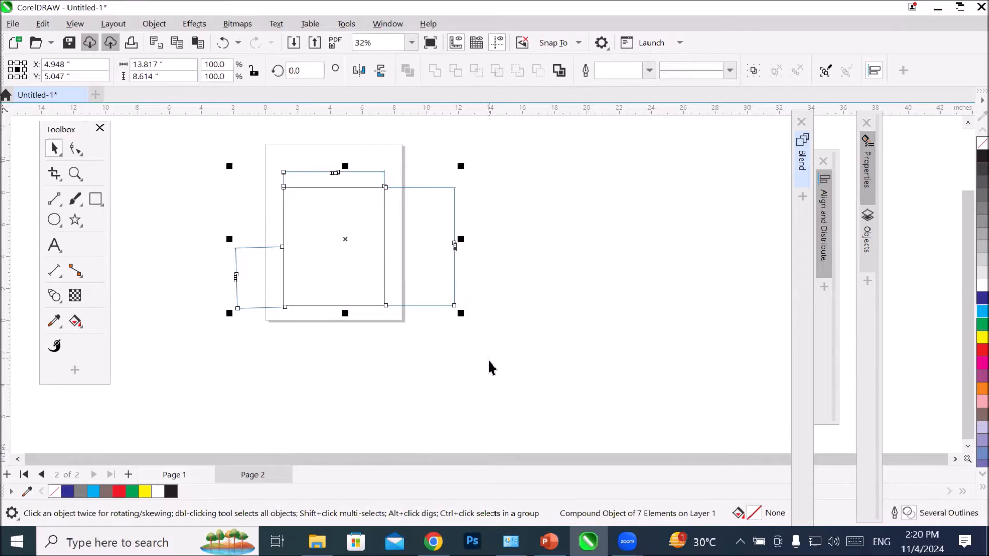
key("Delete")
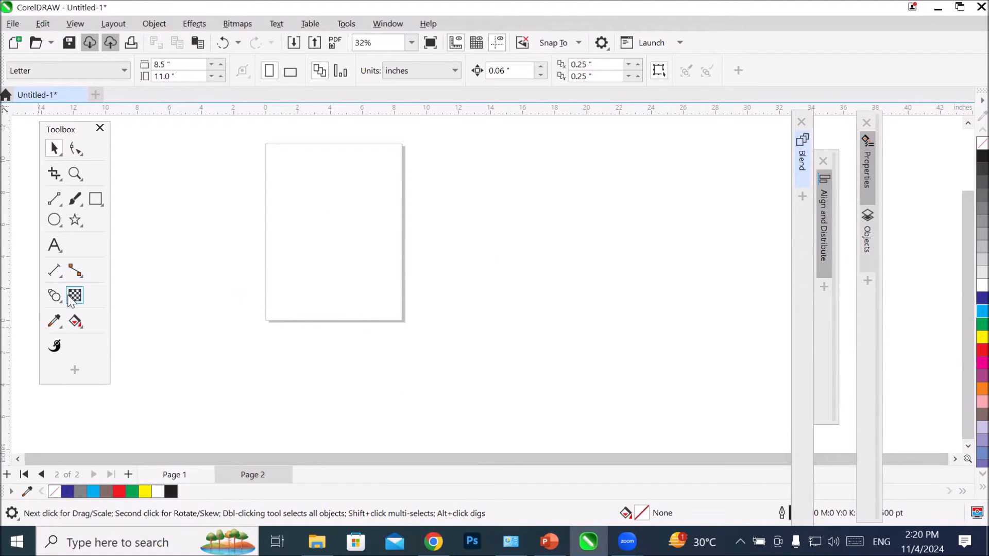
Step: Draw a flowchart parallelogram common shape about 7.89 by 9.21 inches, filling most of the page
left_click(56, 218)
left_click(57, 217)
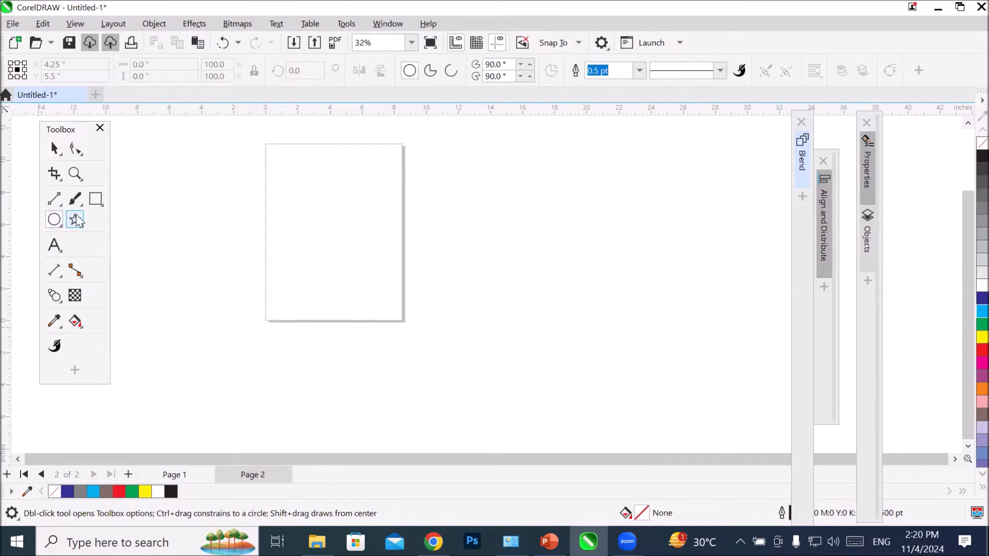
left_click(76, 221)
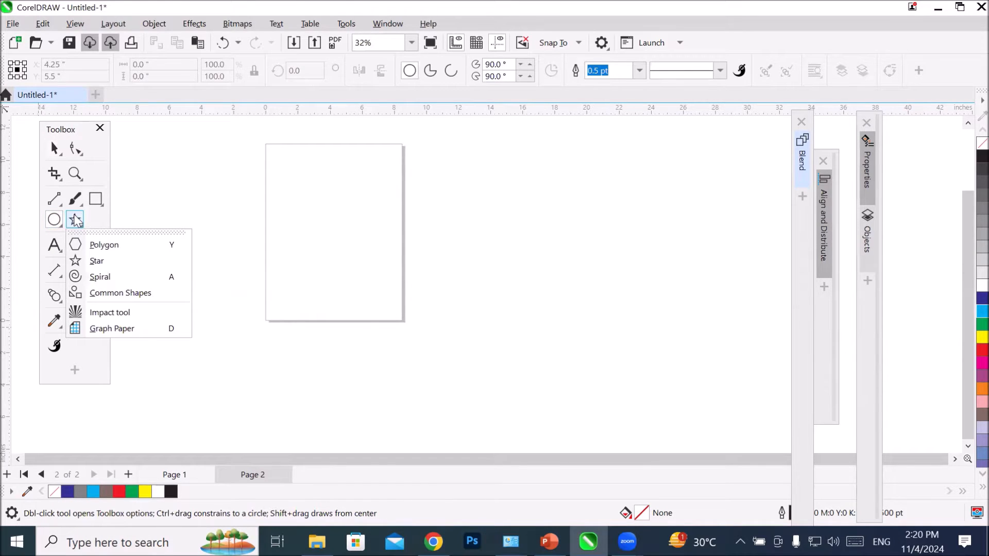
left_click(107, 299)
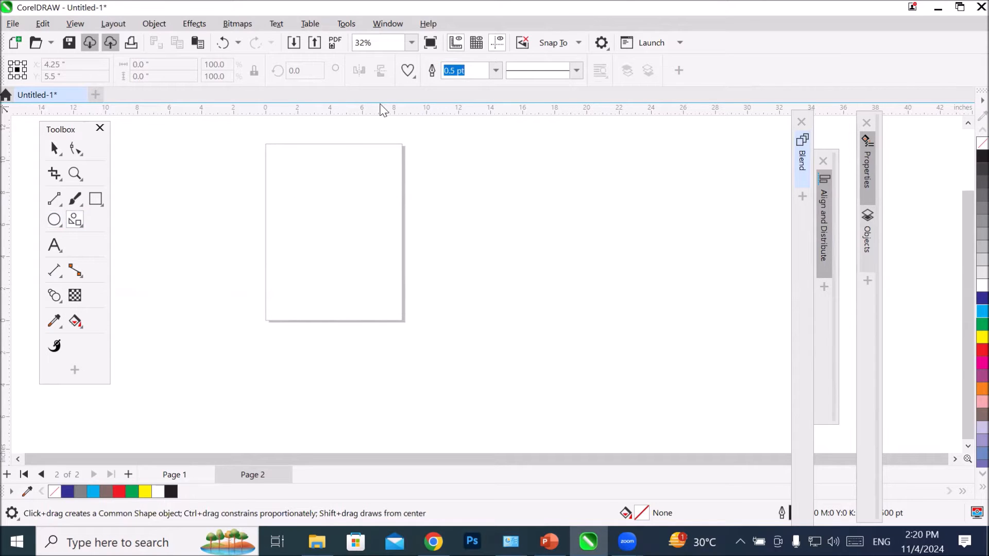
left_click(408, 70)
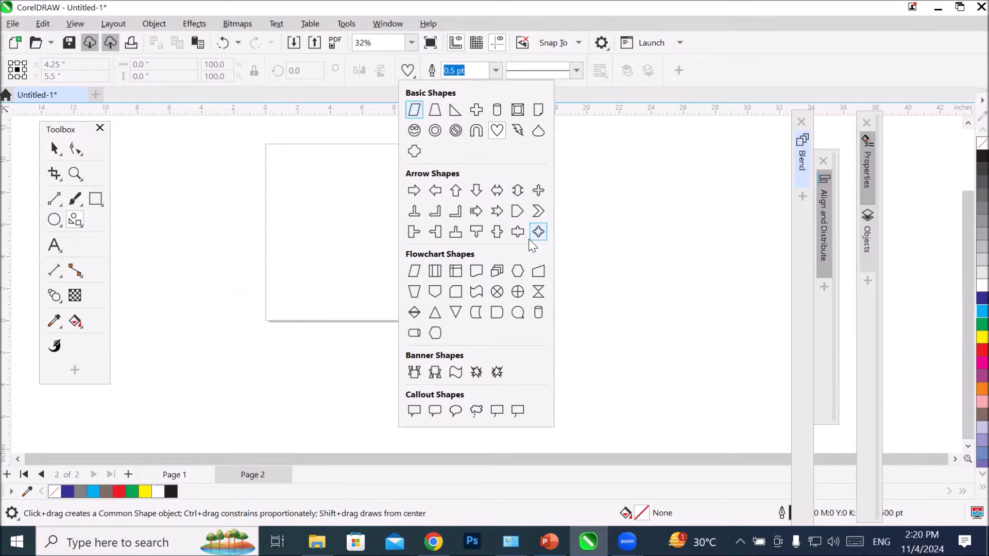
left_click(411, 274)
left_click_drag(266, 158, 394, 307)
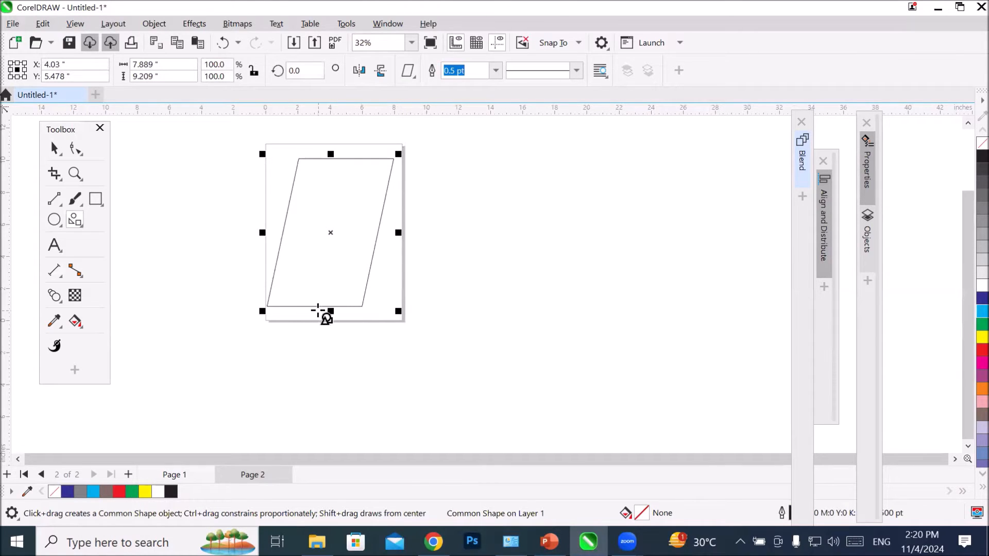
scroll(273, 311, "up", 5)
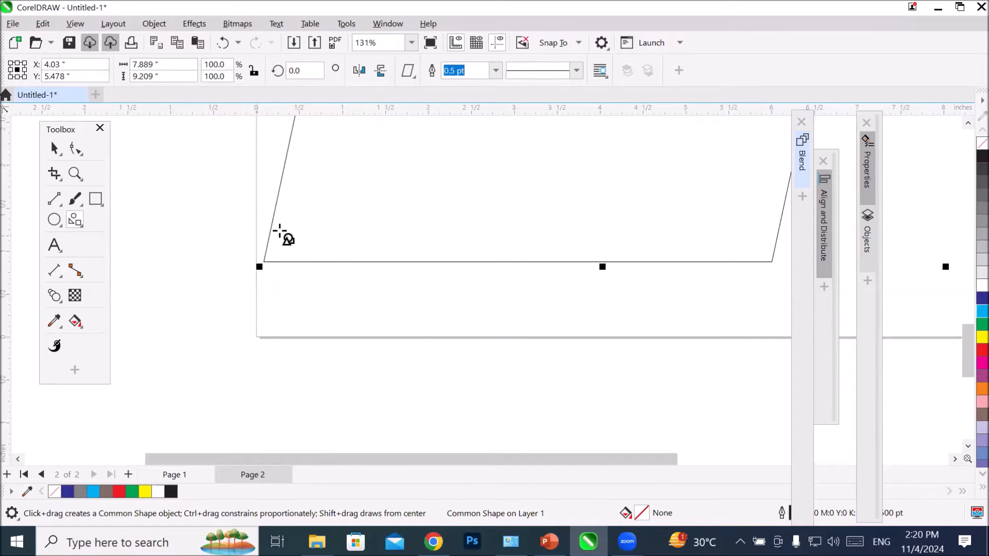
scroll(285, 255, "up", 1)
scroll(284, 263, "down", 1)
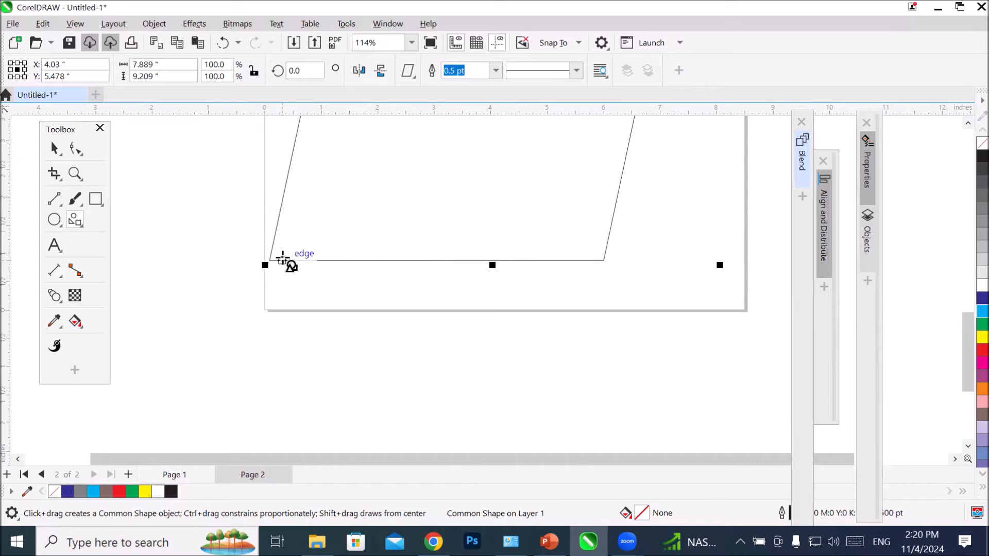
scroll(289, 265, "down", 5)
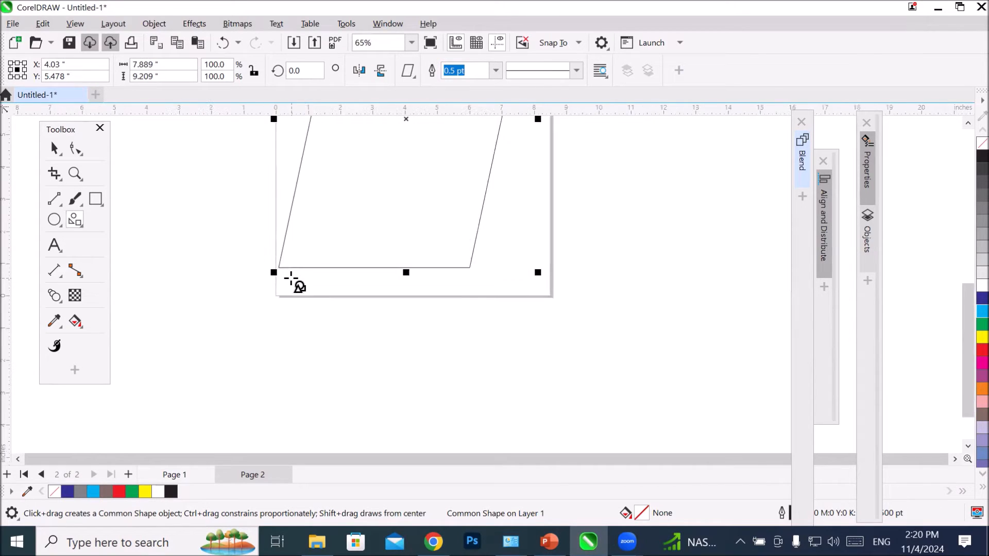
scroll(287, 198, "up", 2)
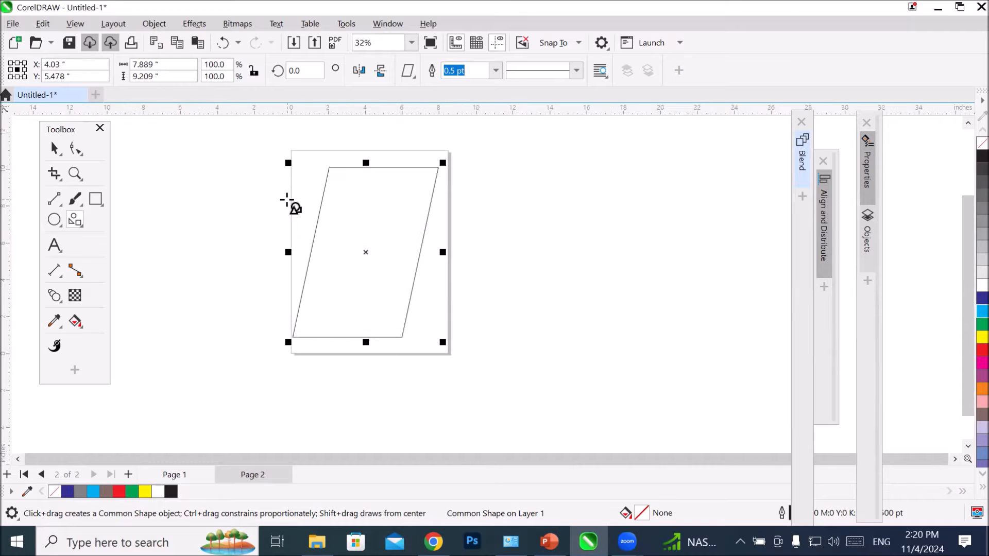
Step: Turn on dynamic dimensioning for the dimension tool and apply it as the document default for Dimension objects only
left_click(55, 273)
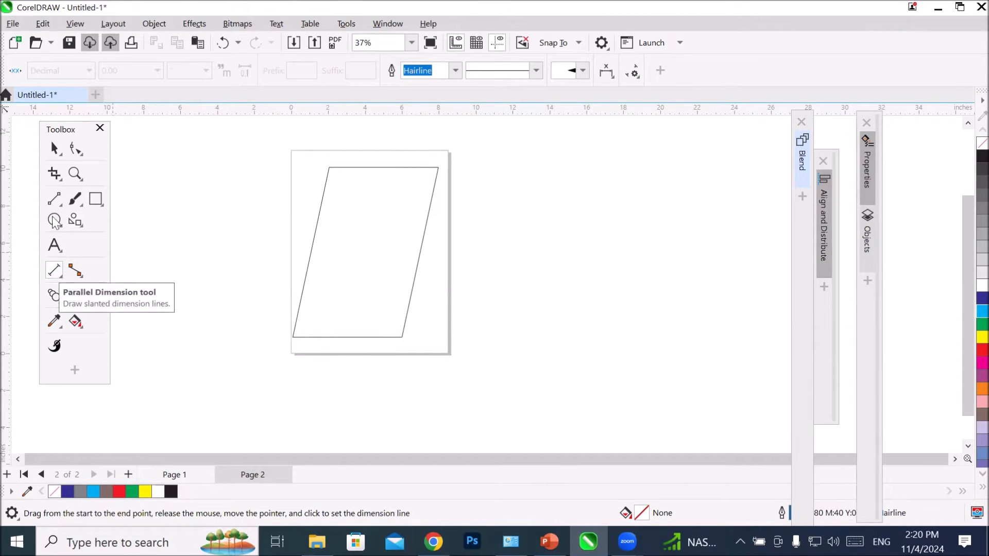
left_click(16, 73)
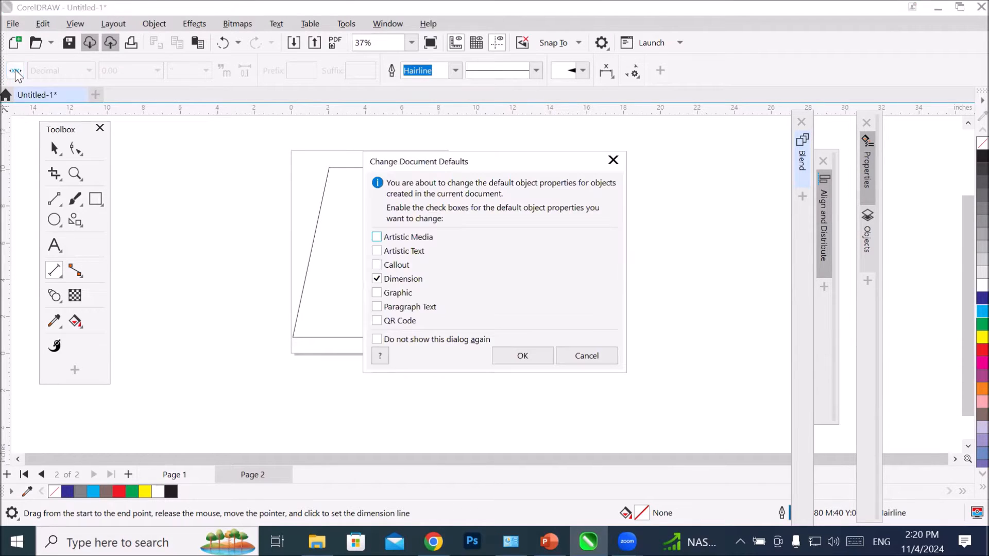
left_click(522, 356)
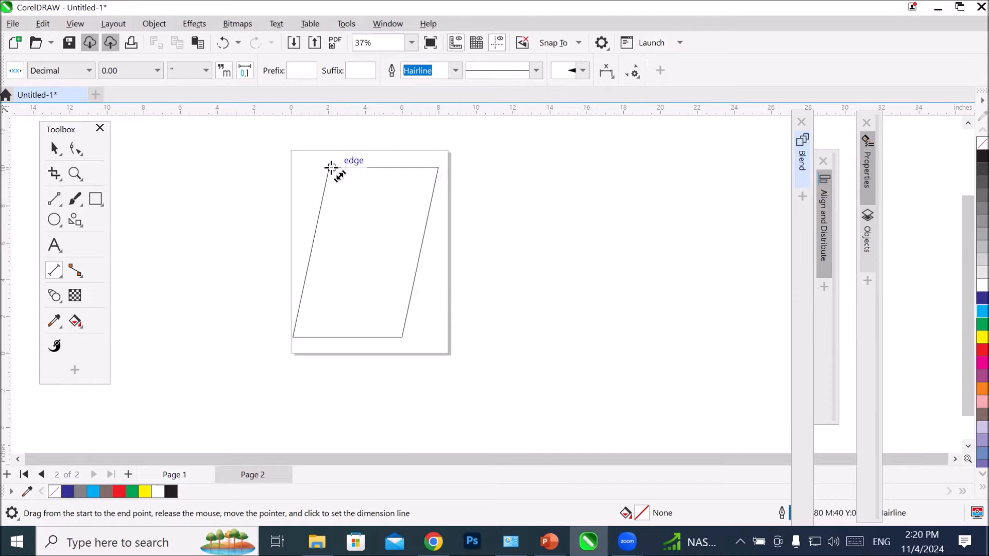
Step: Add a horizontal dimension line along the parallelogram's top edge, placed above the page, and inspect its label
left_click_drag(331, 168, 438, 167)
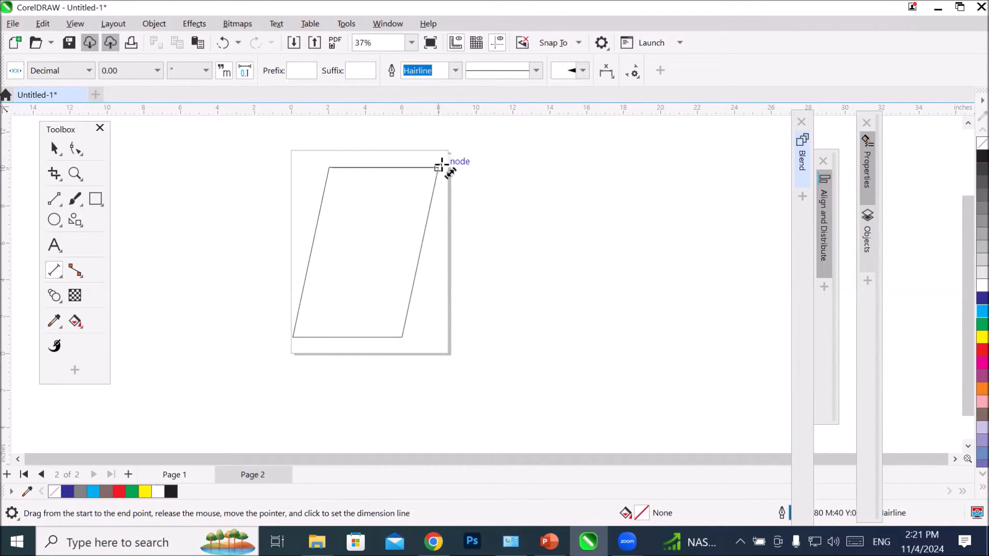
left_click(457, 137)
scroll(389, 130, "up", 5)
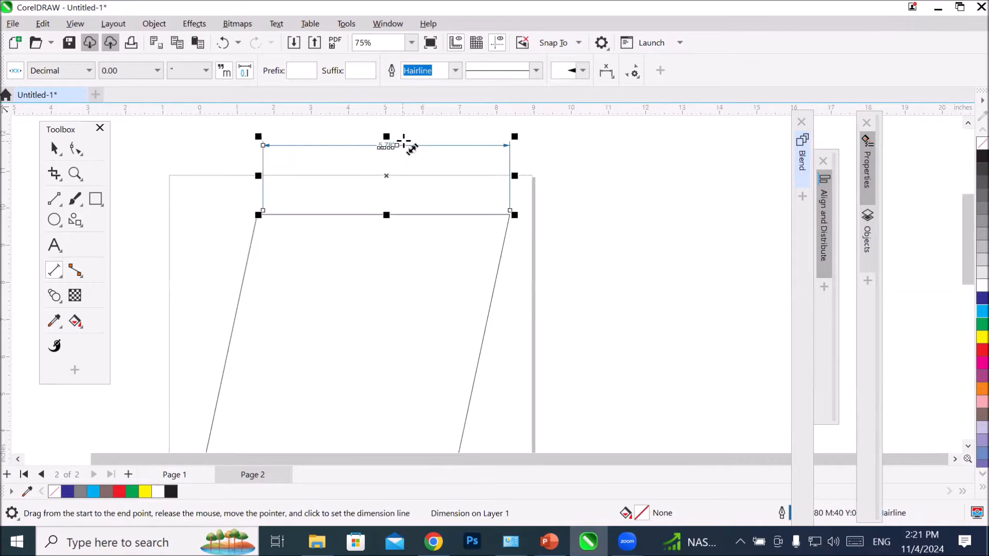
scroll(379, 146, "up", 6)
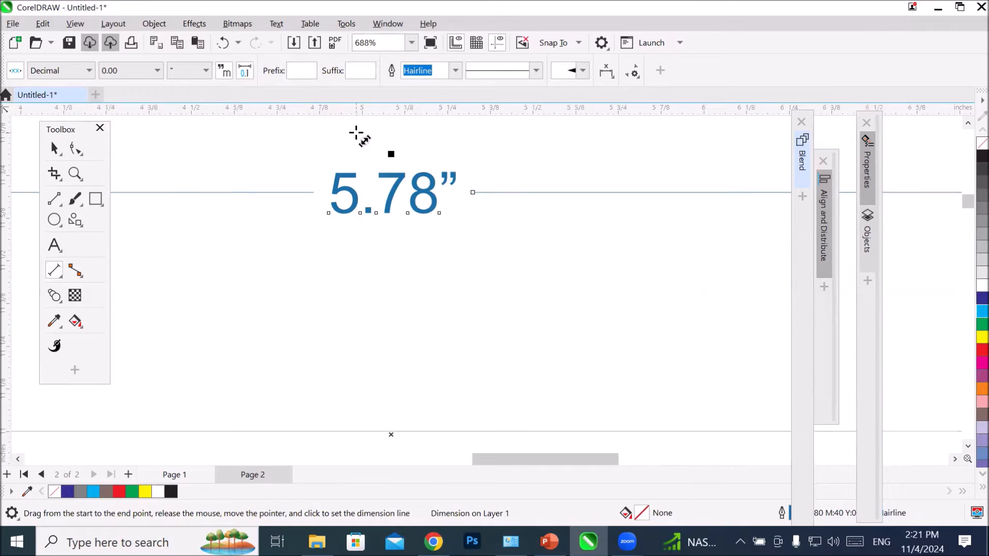
scroll(355, 134, "down", 7)
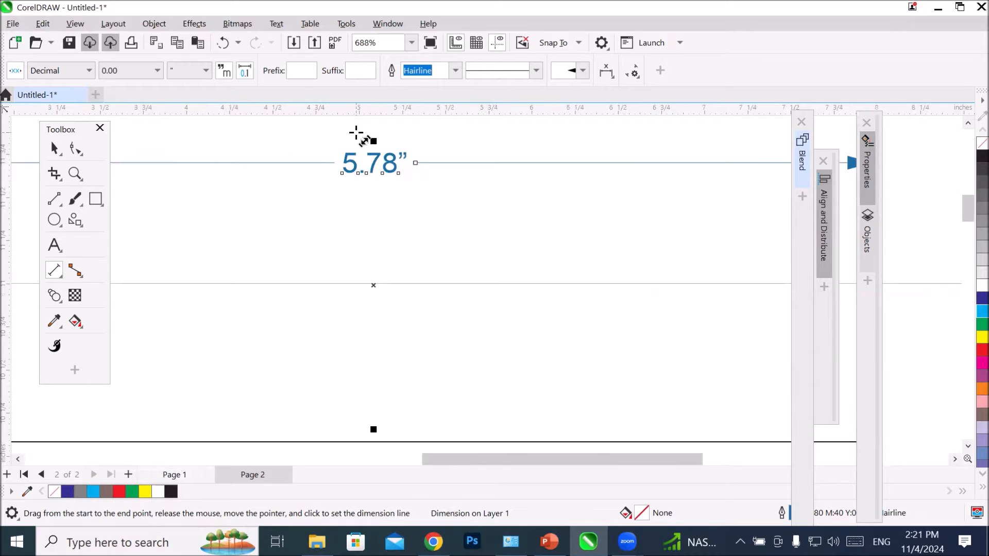
Step: Widen the parallelogram to about 10.68 inches and narrow it to about 3.87 inches, inspecting the top dimension's label after each resize
scroll(358, 138, "down", 1)
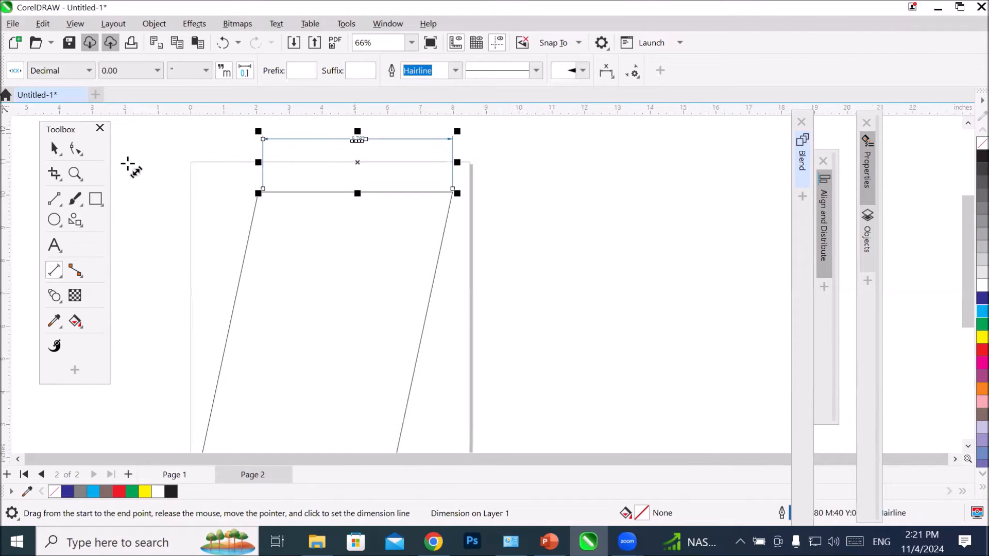
left_click(55, 148)
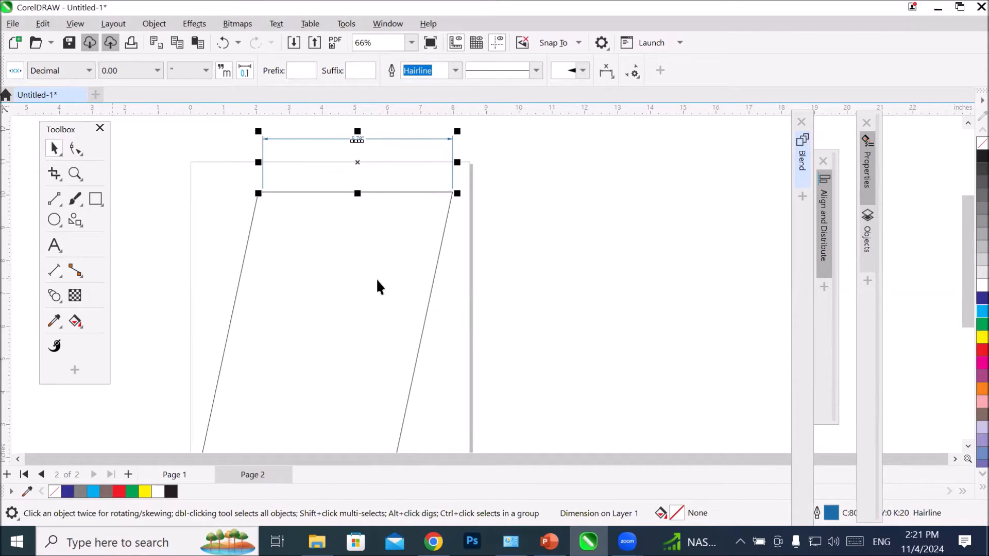
left_click(424, 304)
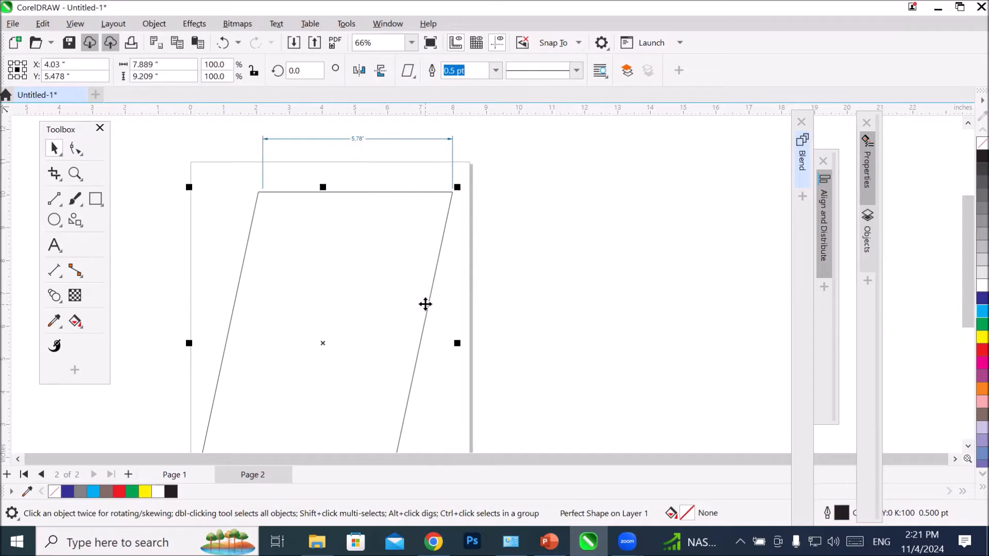
left_click_drag(457, 343, 548, 343)
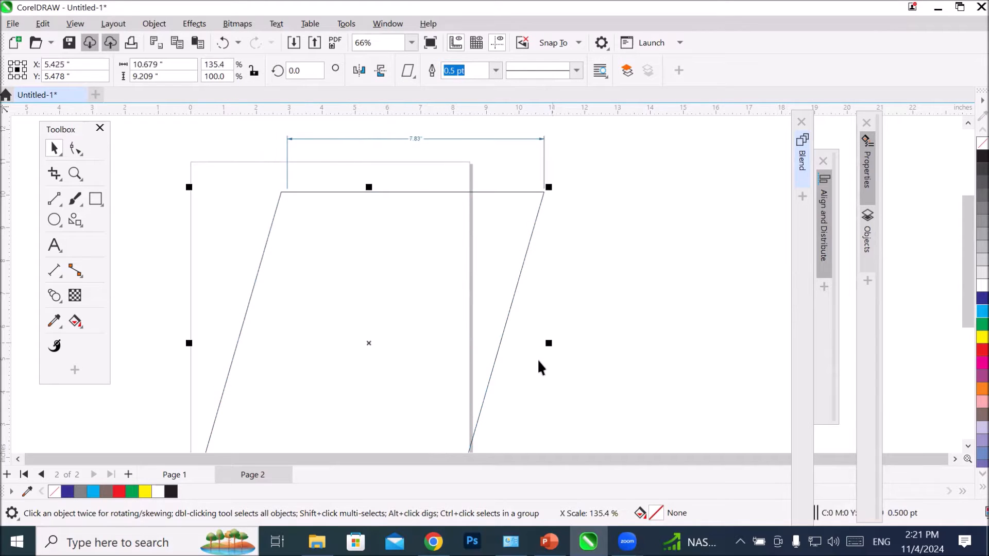
scroll(415, 129, "up", 6)
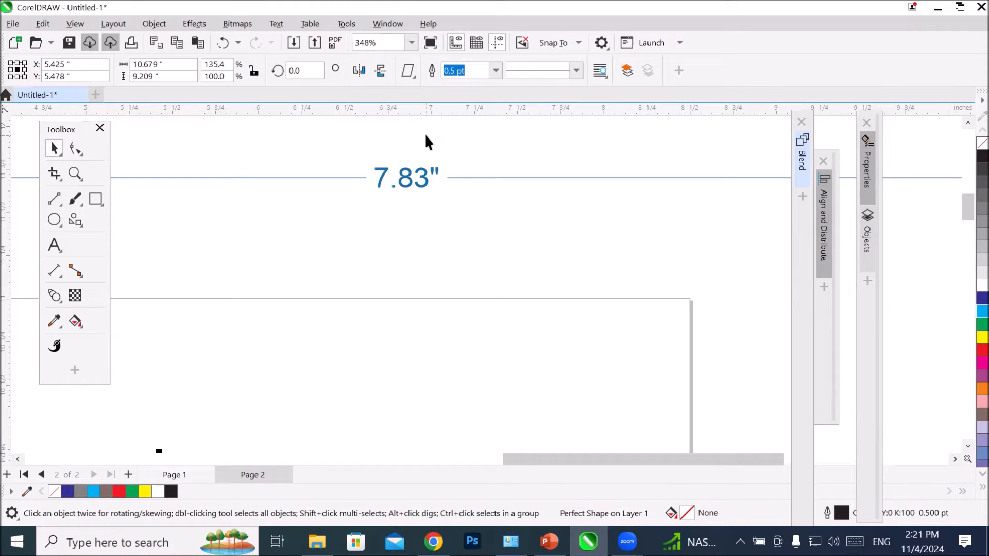
scroll(426, 138, "down", 6)
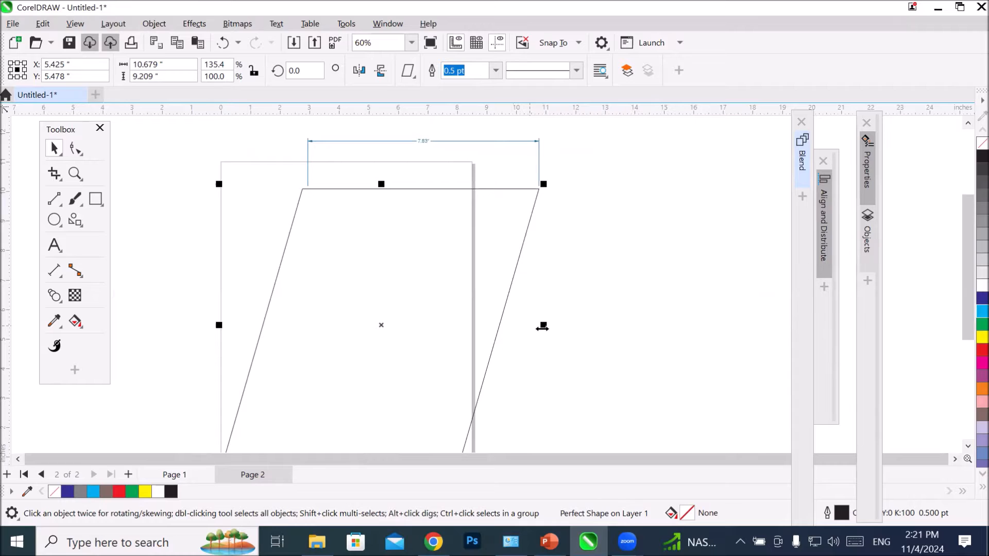
left_click_drag(543, 329, 342, 338)
scroll(293, 144, "up", 6)
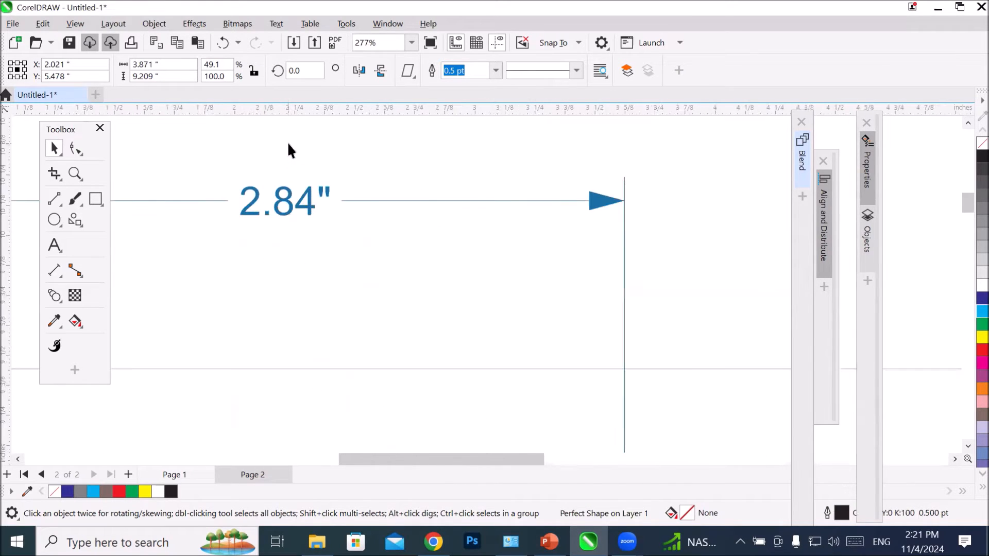
scroll(288, 144, "down", 7)
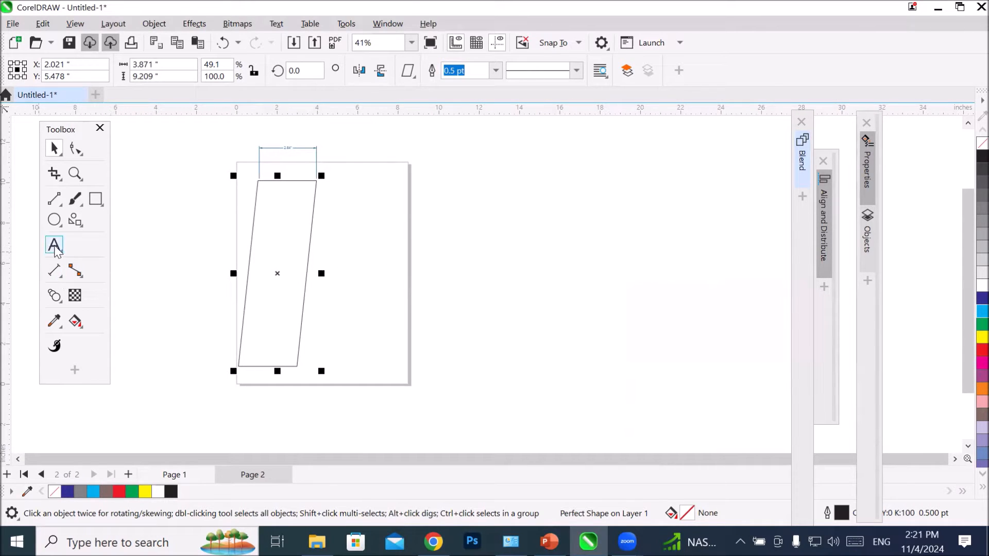
Step: Add a parallel dimension line along the parallelogram's slanted right edge, offset outside the shape, and inspect its label
left_click(55, 277)
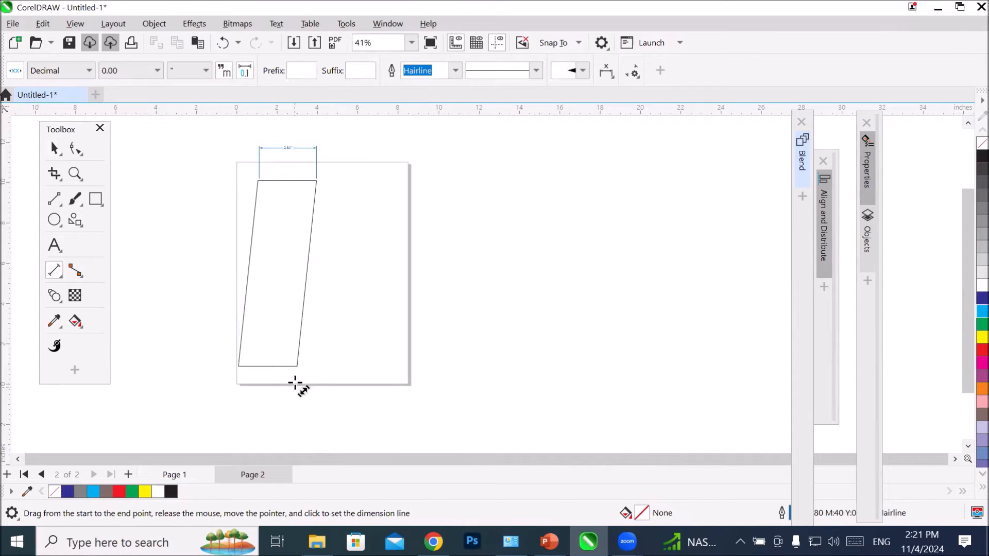
left_click_drag(297, 368, 317, 183)
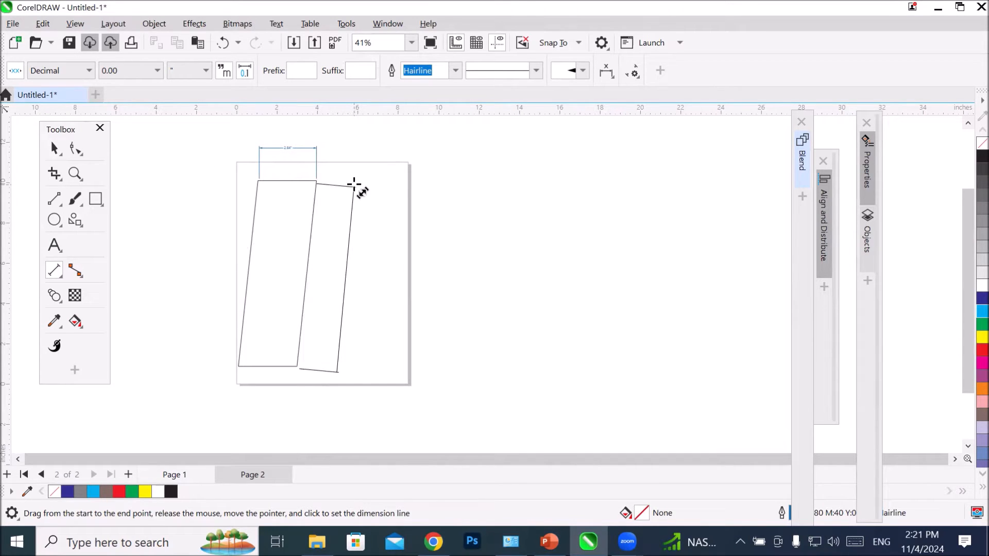
left_click(354, 184)
scroll(364, 293, "up", 7)
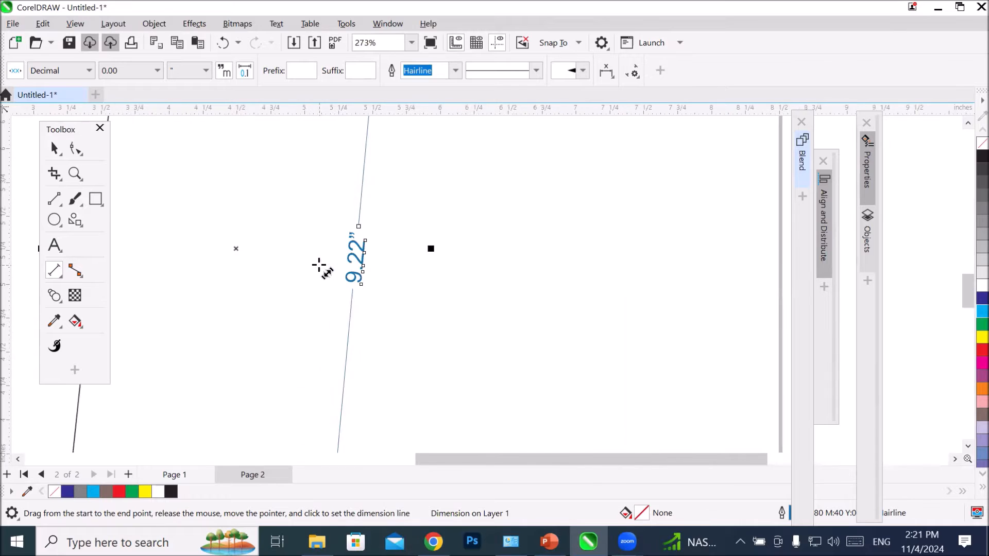
scroll(320, 265, "up", 5)
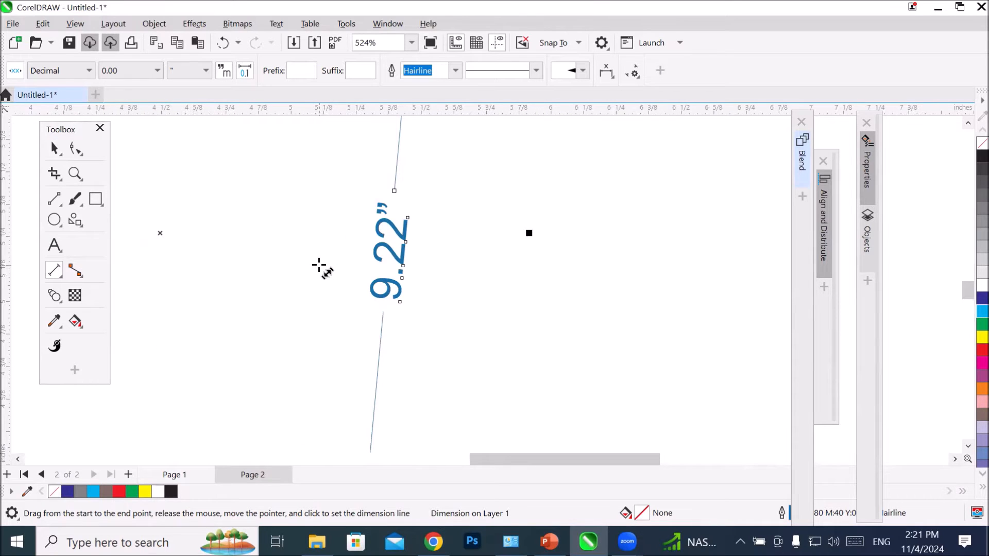
scroll(319, 266, "down", 12)
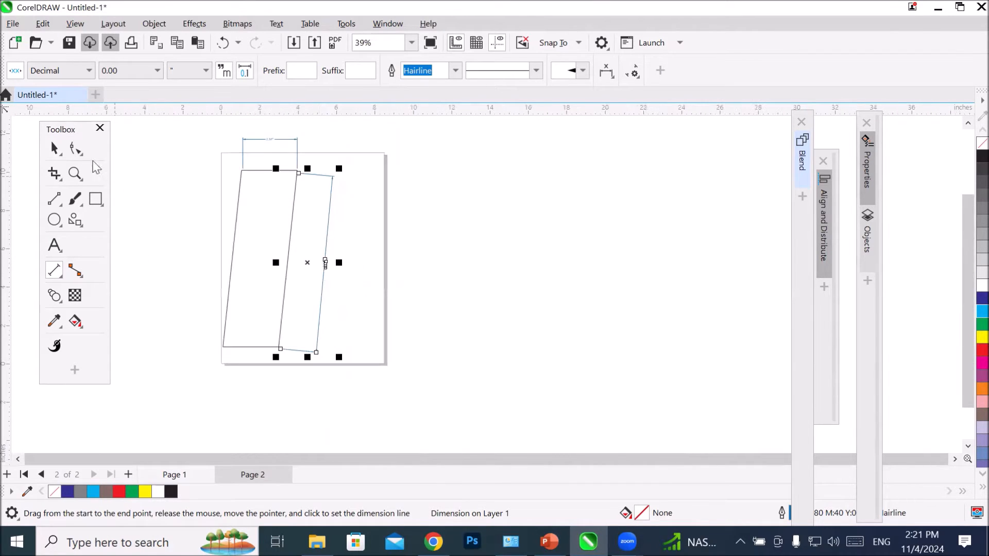
Step: Shorten the parallelogram from its bottom edge to a height of about 3.46 inches and inspect the dimension lines
left_click(54, 149)
left_click(226, 315)
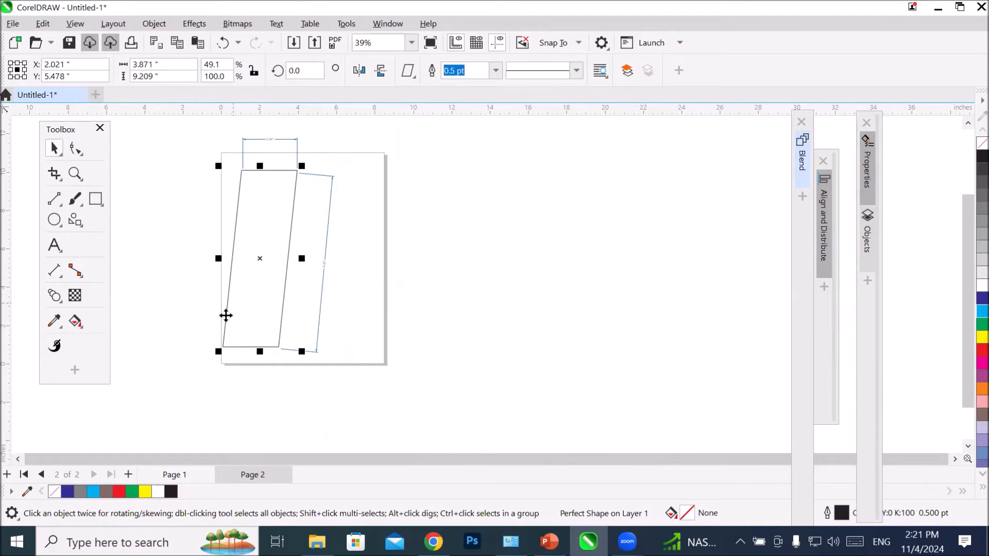
left_click_drag(258, 354, 311, 247)
scroll(291, 199, "up", 1)
scroll(291, 199, "up", 5)
scroll(373, 367, "down", 6)
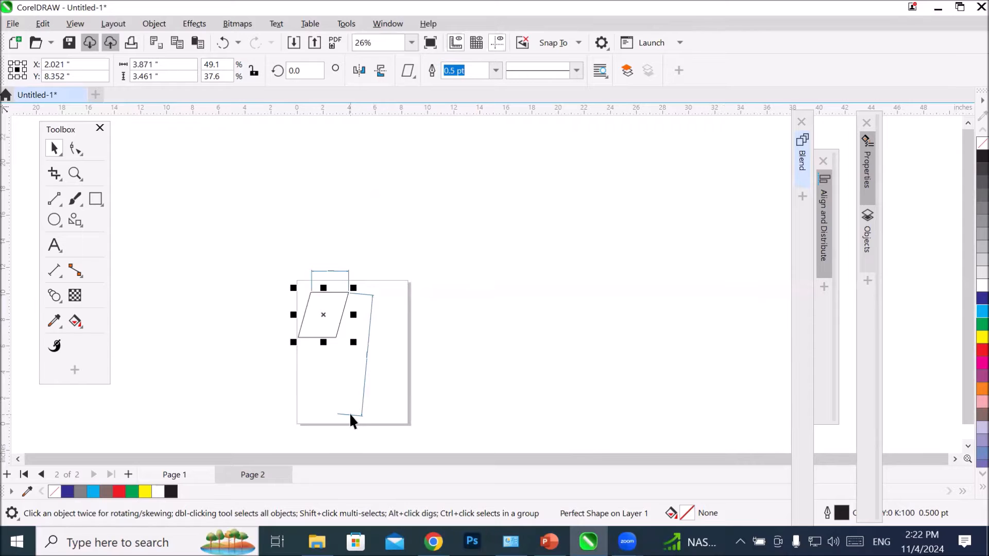
Step: Delete the slanted dimension line beside the parallelogram's right edge
scroll(382, 425, "up", 1)
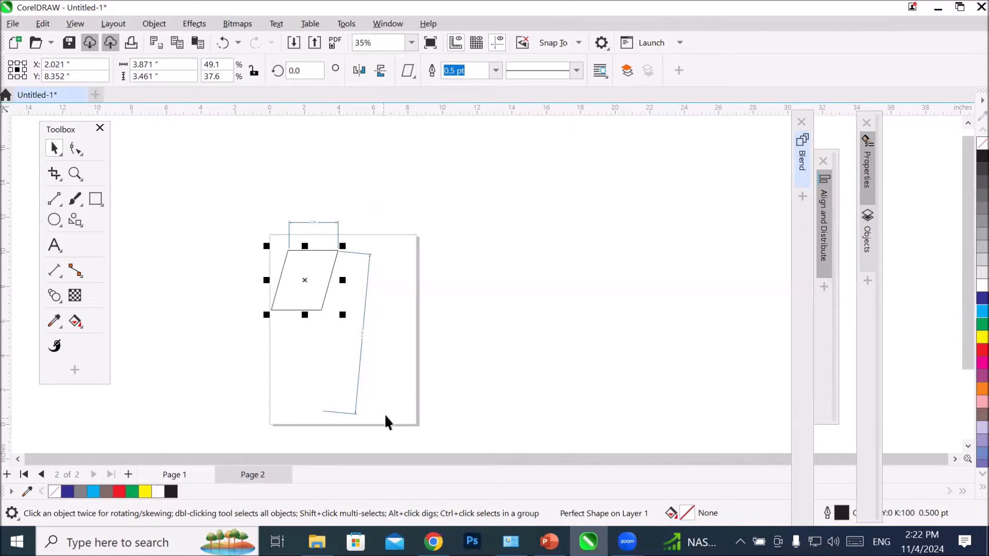
left_click(359, 362)
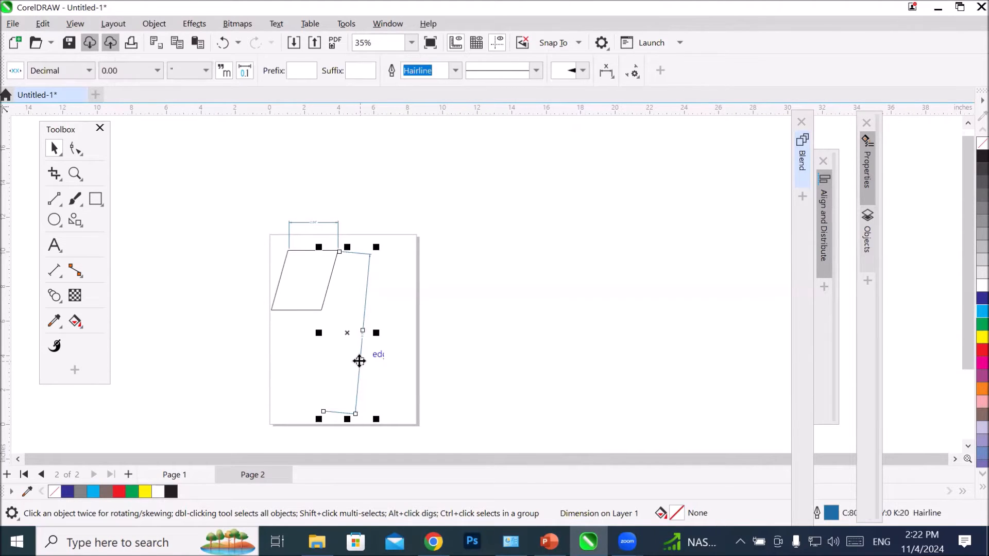
key("Delete")
Step: Add a parallel dimension line along the parallelogram's slanted left edge, offset outside the page, and inspect its label
scroll(256, 247, "up", 3)
scroll(327, 328, "up", 1)
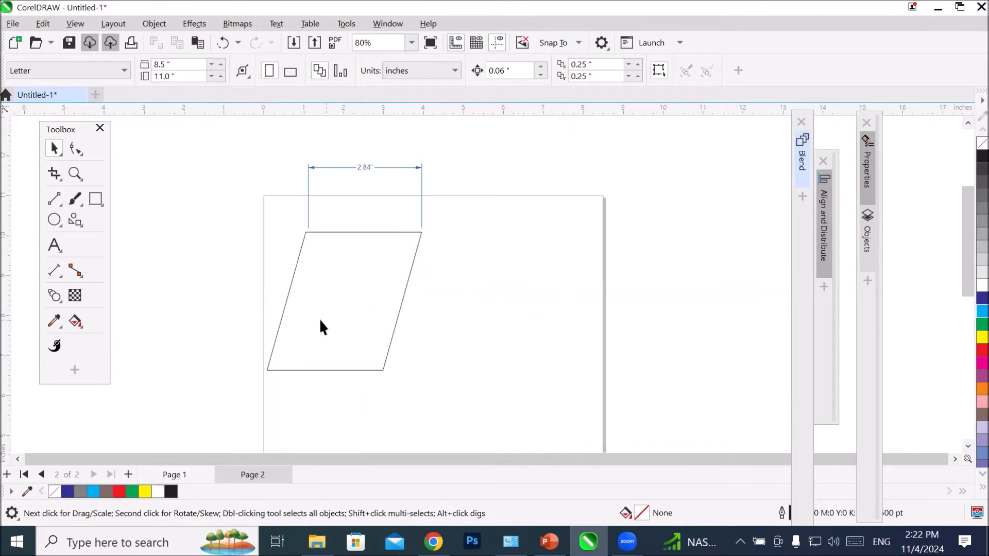
left_click(58, 269)
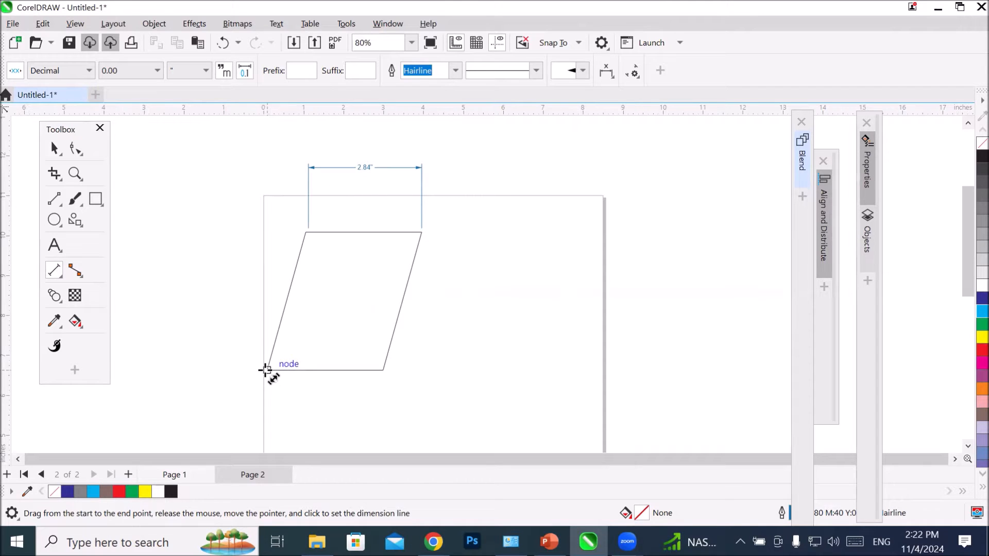
left_click_drag(265, 369, 304, 232)
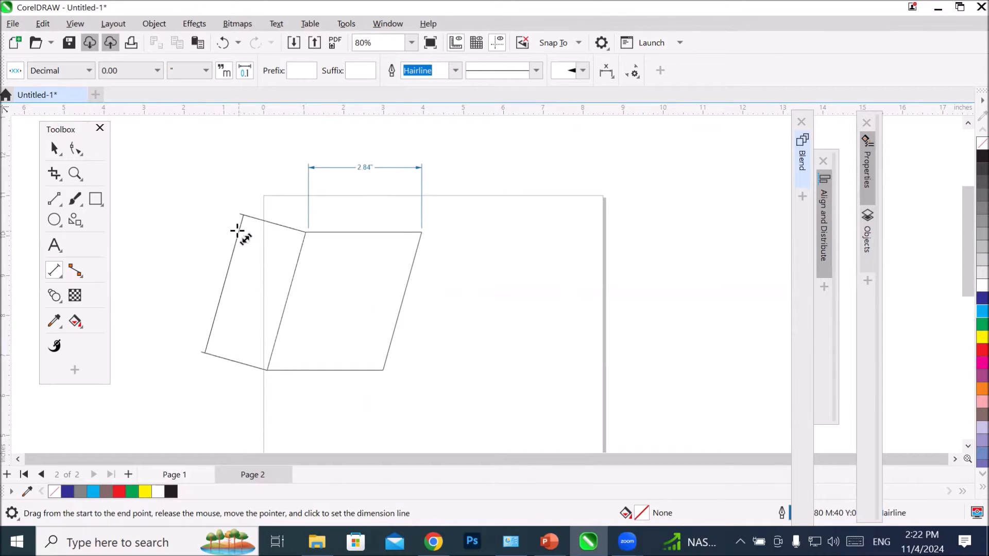
left_click(224, 272)
scroll(232, 288, "up", 4)
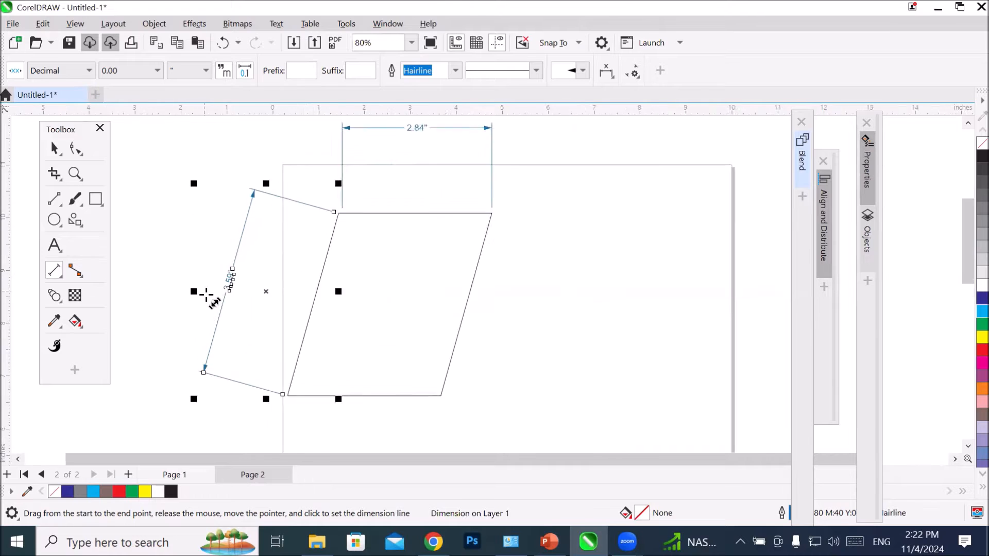
scroll(240, 297, "up", 1)
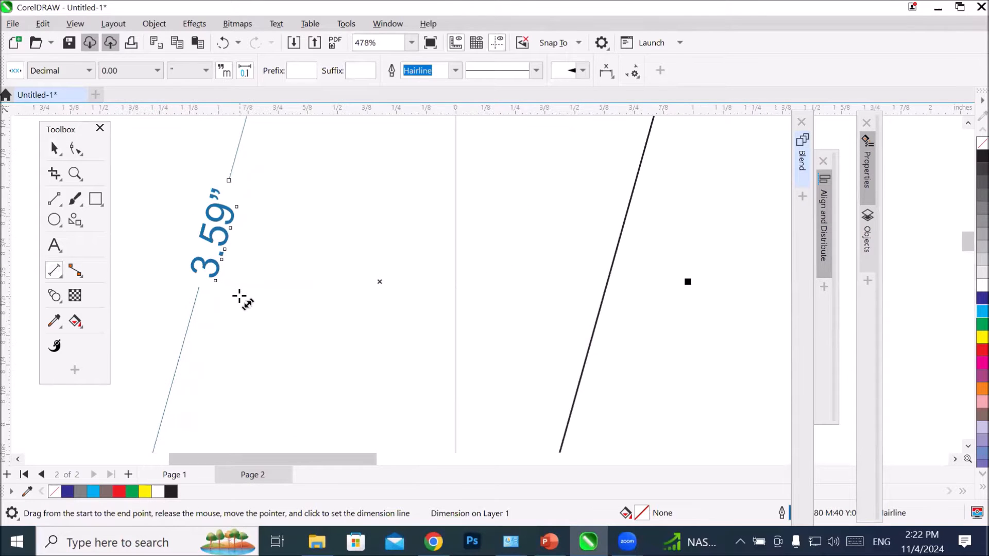
scroll(239, 297, "down", 4)
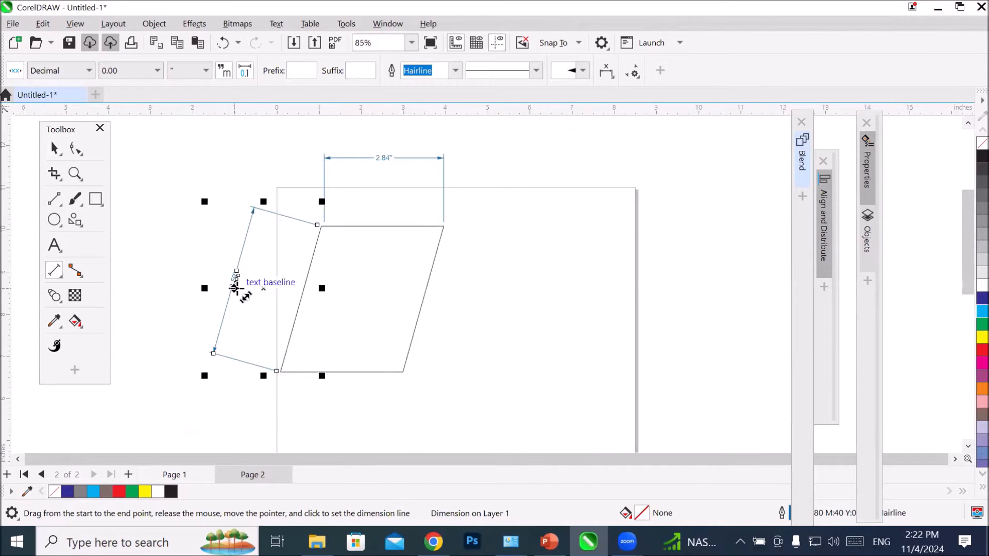
Step: Stretch the parallelogram's height to about 4.34 inches and reduce it to about 1.42 inches, inspecting the left dimension's label each time
key("space")
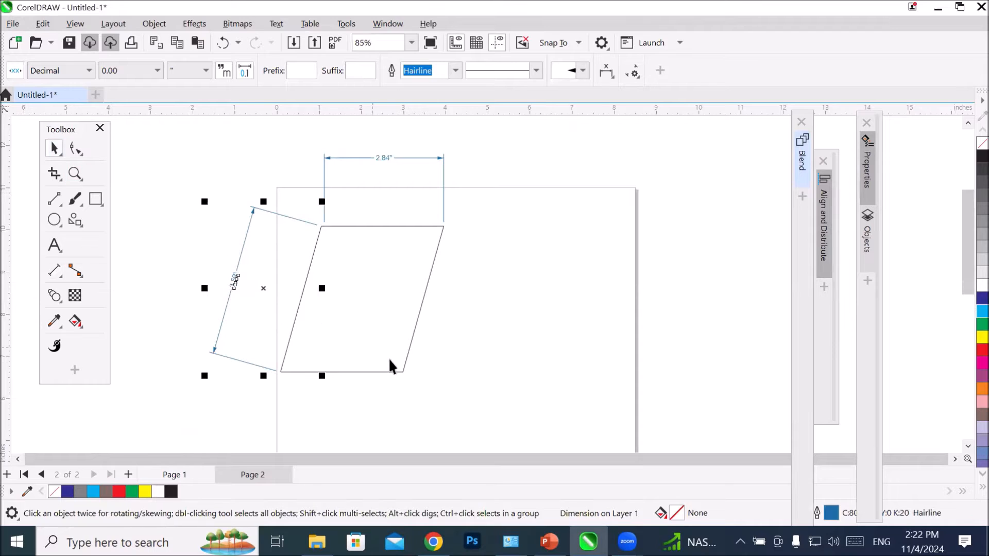
left_click(399, 367)
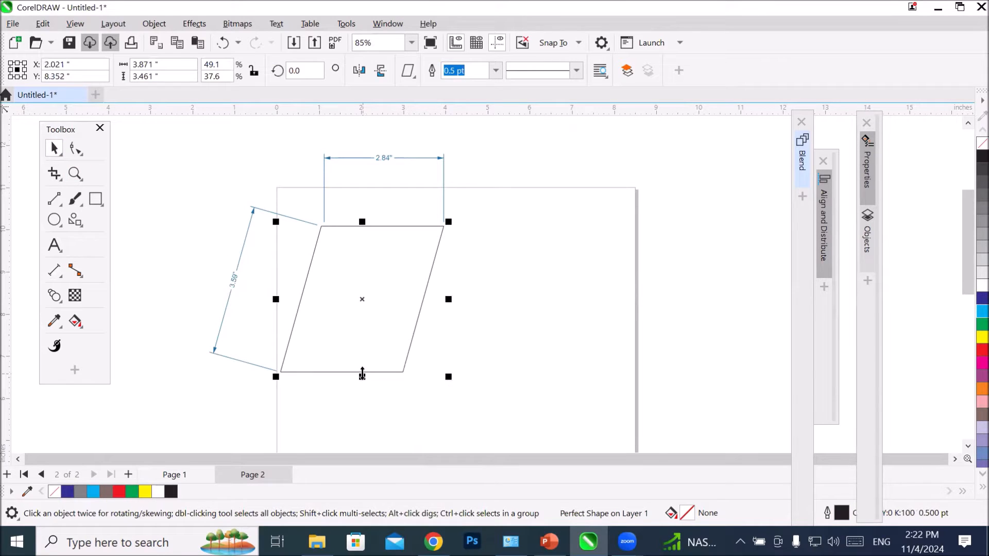
left_click_drag(362, 374, 349, 413)
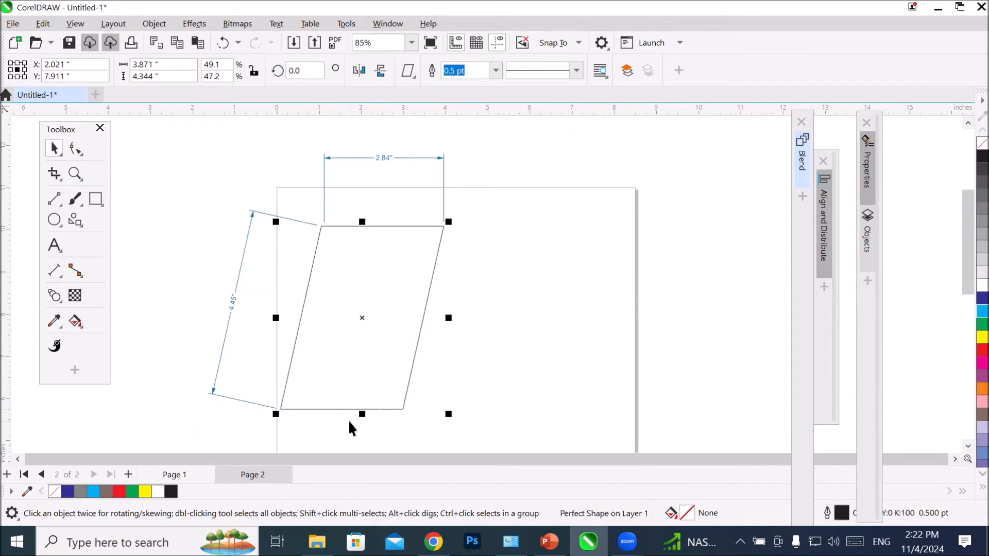
scroll(224, 303, "up", 5)
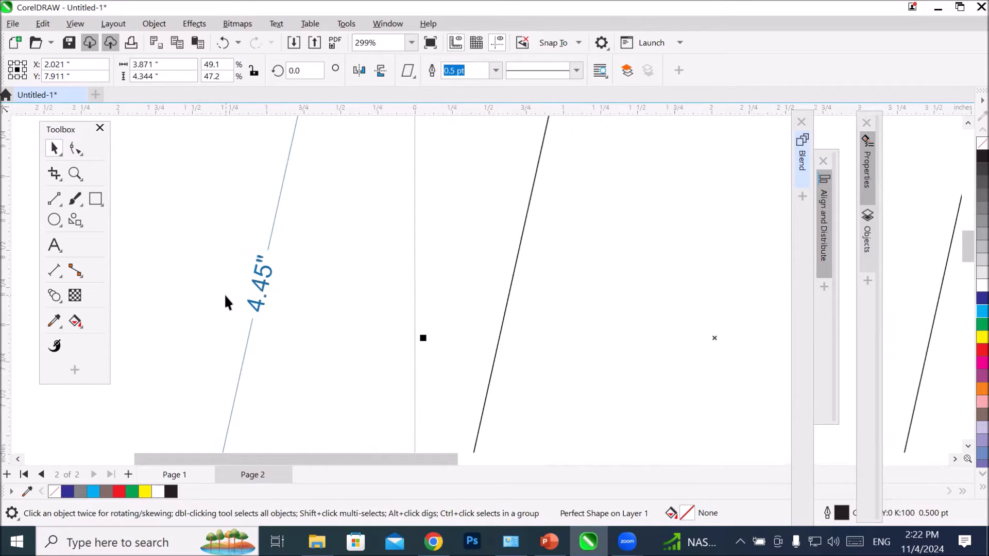
scroll(225, 303, "down", 6)
left_click_drag(342, 389, 317, 295)
scroll(213, 221, "up", 2)
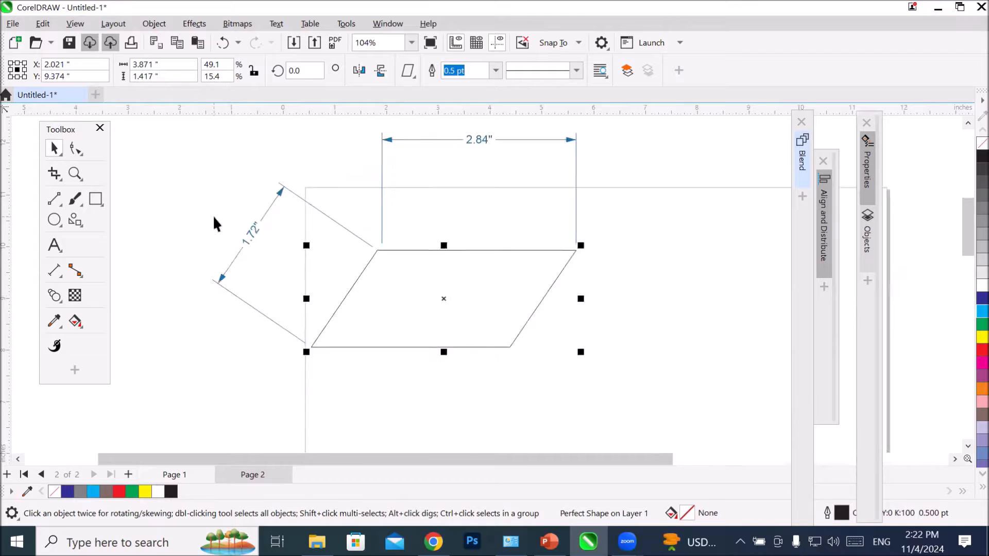
scroll(214, 222, "up", 2)
scroll(212, 227, "down", 3)
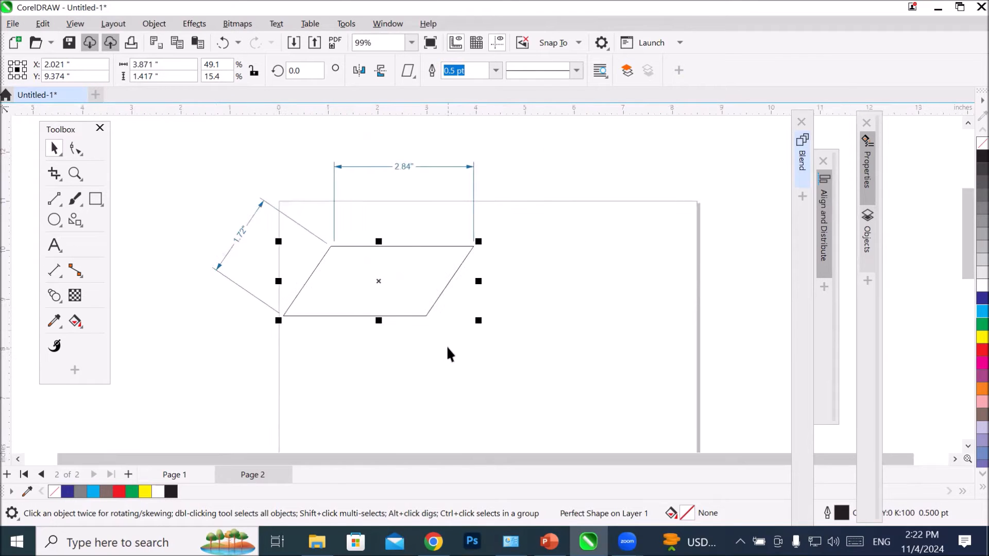
left_click(326, 382)
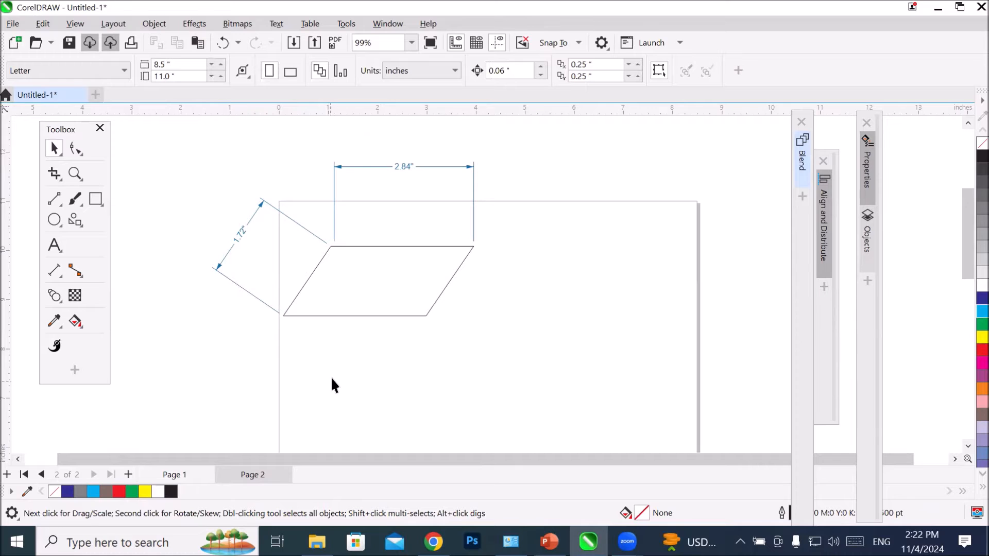
Step: Add an angular dimension inside the parallelogram's bottom-right corner, between the slanted right edge and the bottom edge
scroll(425, 327, "up", 5)
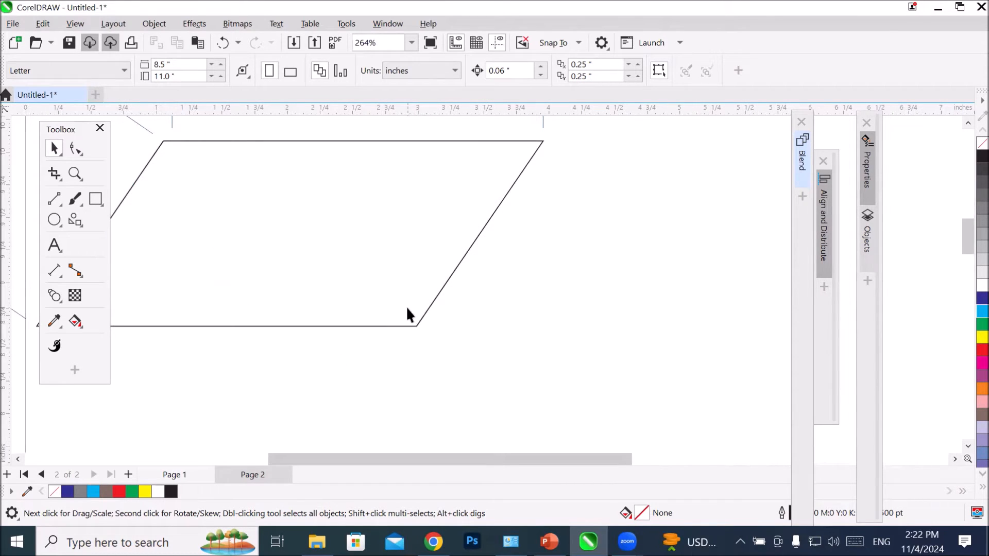
left_click(53, 269)
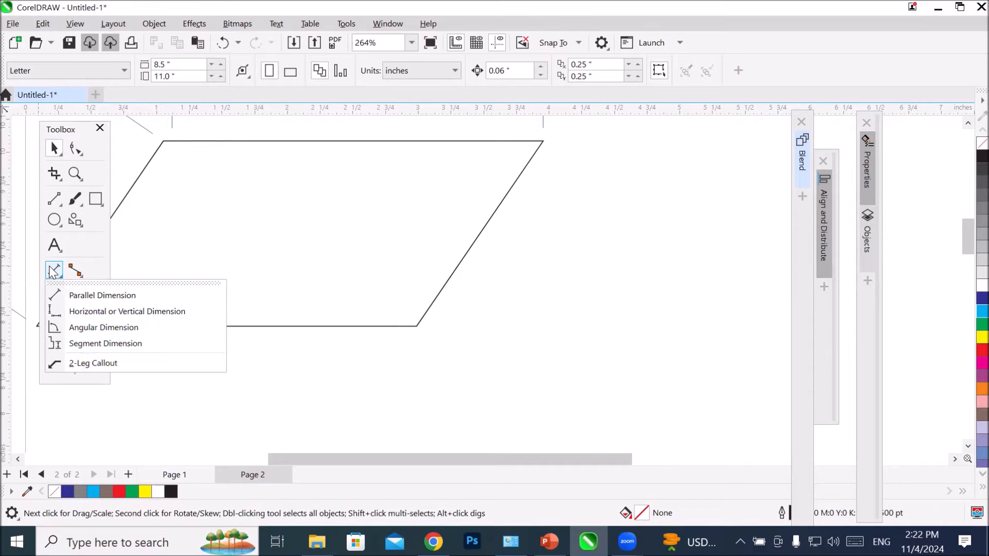
left_click(114, 327)
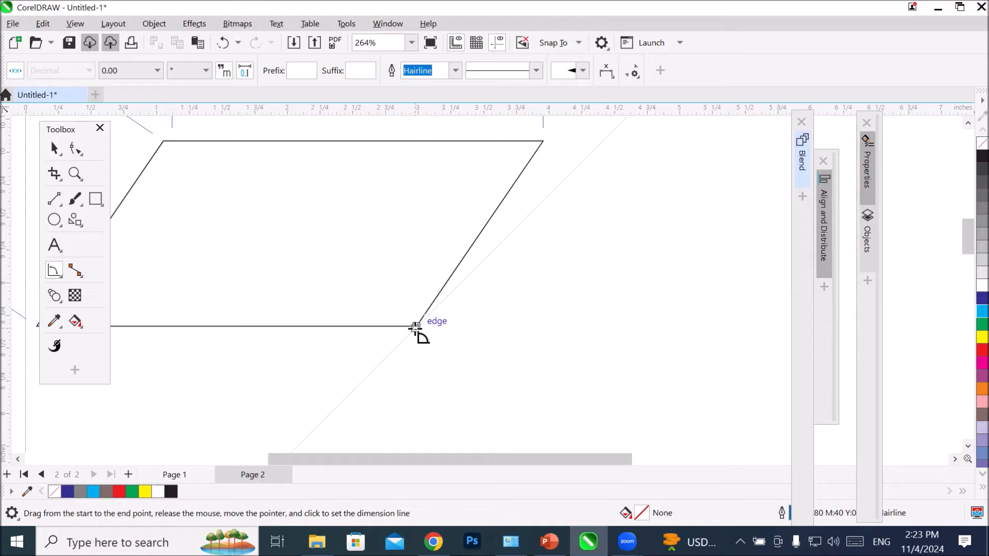
left_click_drag(415, 326, 452, 270)
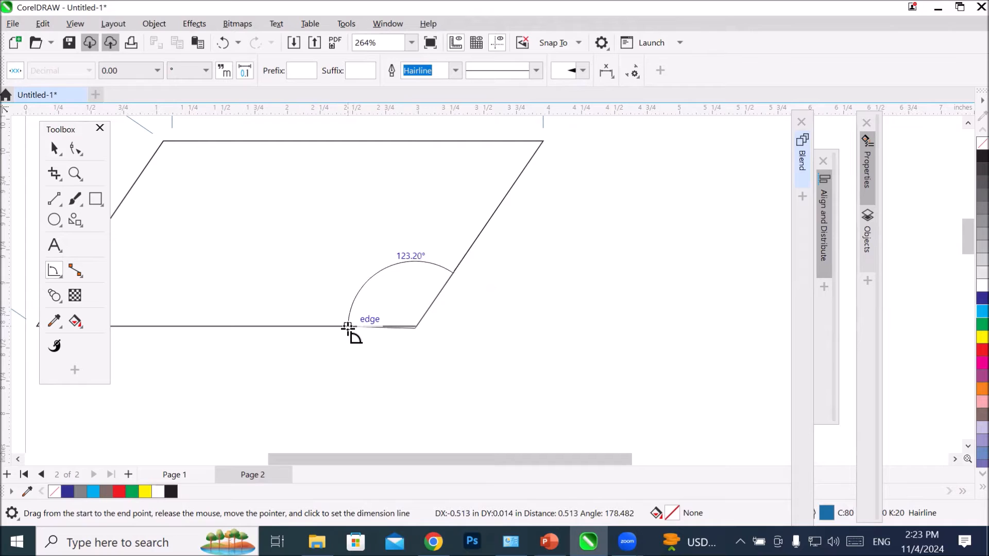
left_click(371, 327)
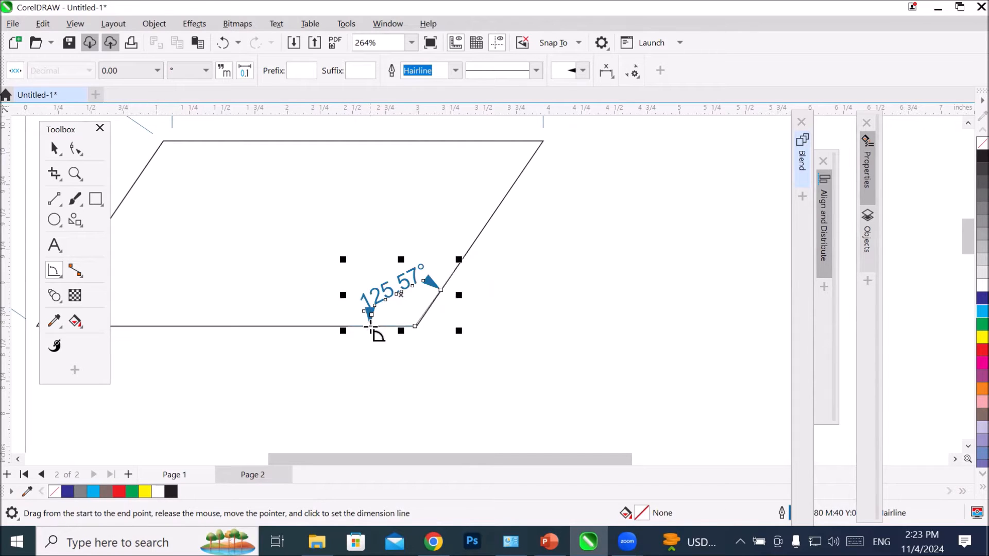
Step: Add an angular dimension inside the parallelogram's top-right corner, between the slanted right edge and the top edge
scroll(414, 315, "up", 2)
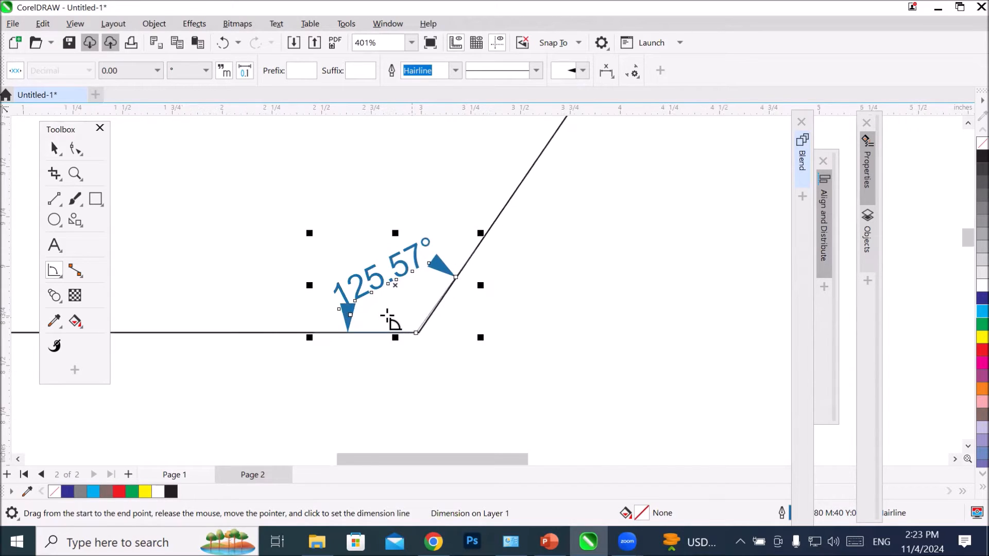
scroll(381, 317, "up", 2)
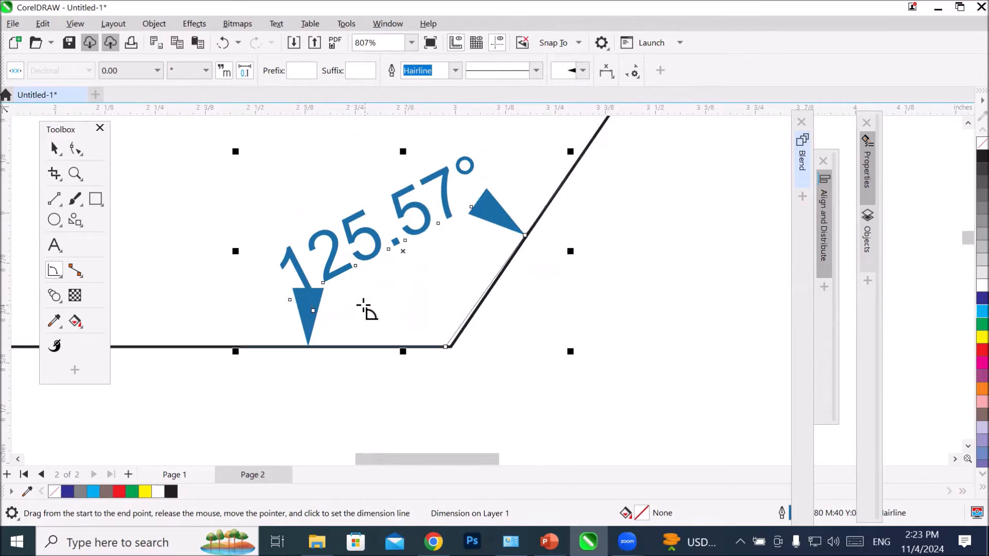
scroll(363, 305, "down", 4)
scroll(463, 153, "up", 1)
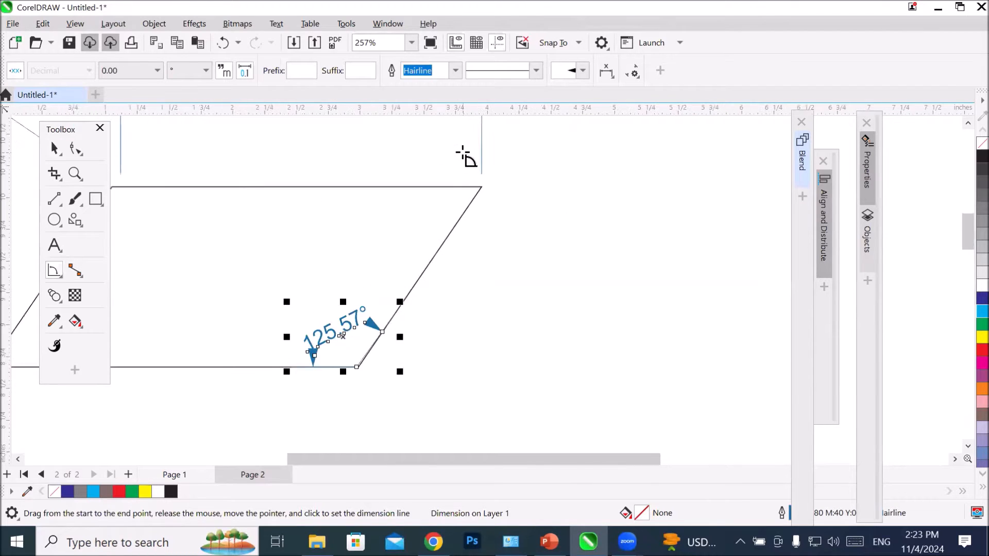
scroll(466, 157, "up", 2)
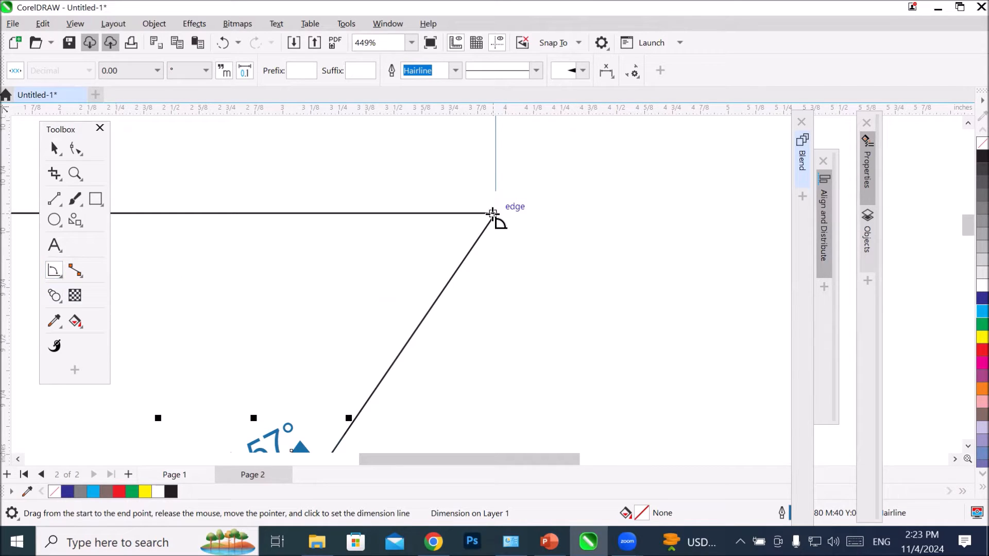
left_click_drag(493, 213, 469, 252)
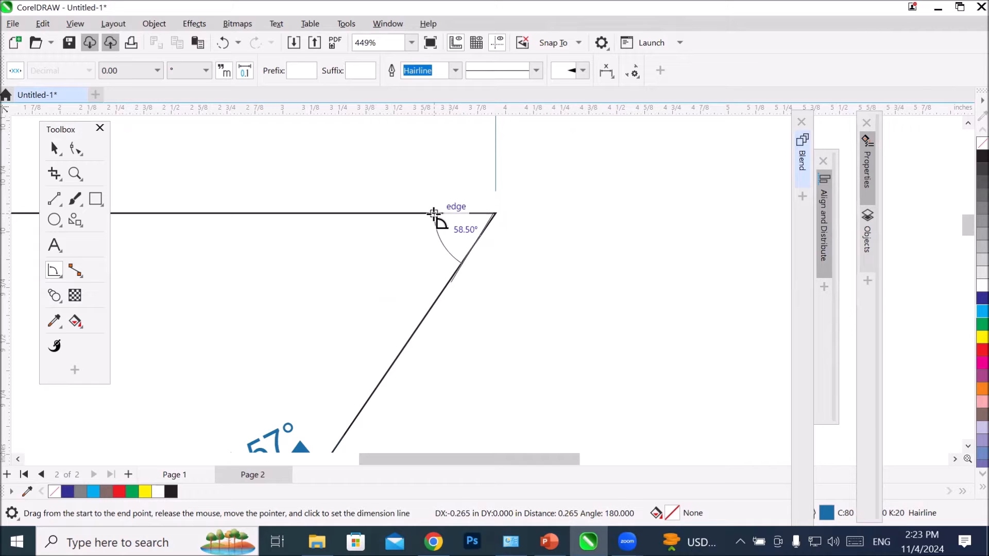
left_click(434, 213)
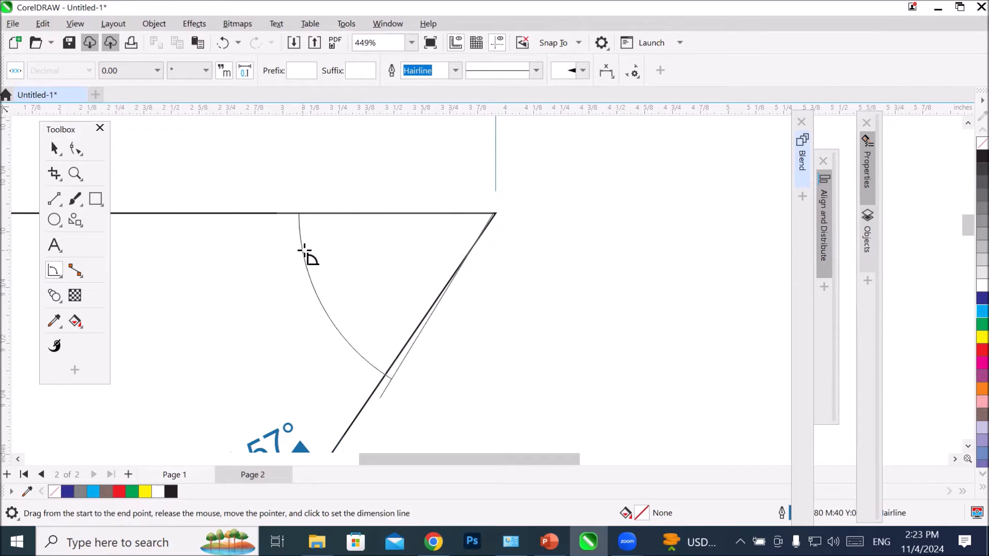
left_click(350, 249)
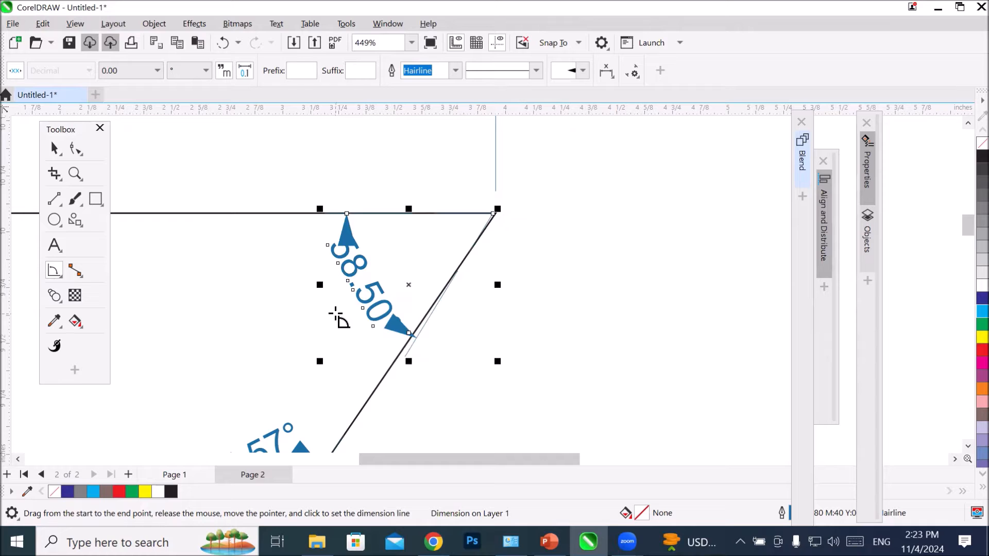
Step: Add an angular dimension inside the parallelogram's bottom-left corner, between the bottom edge and the slanted left edge, and inspect its label
scroll(335, 315, "down", 4)
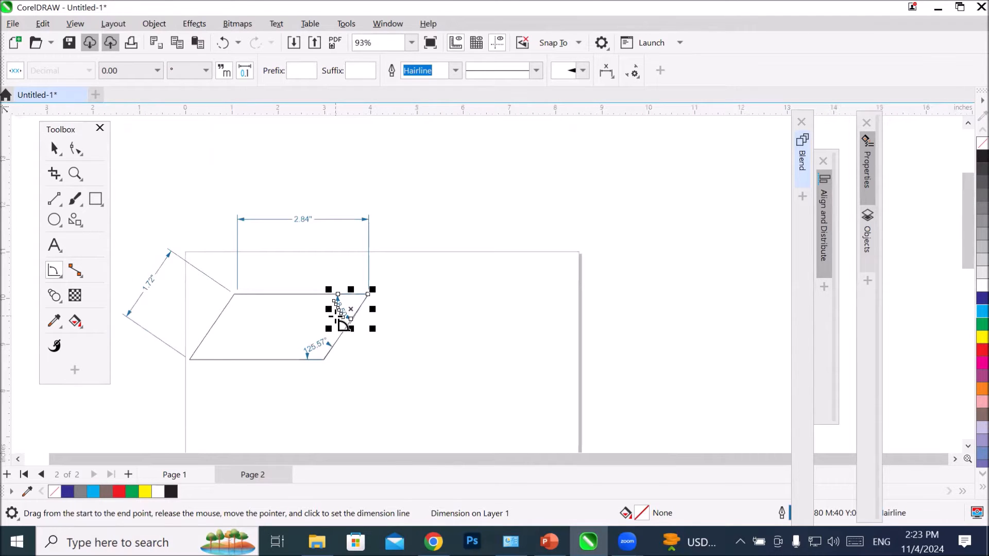
left_click(18, 459)
scroll(366, 363, "up", 4)
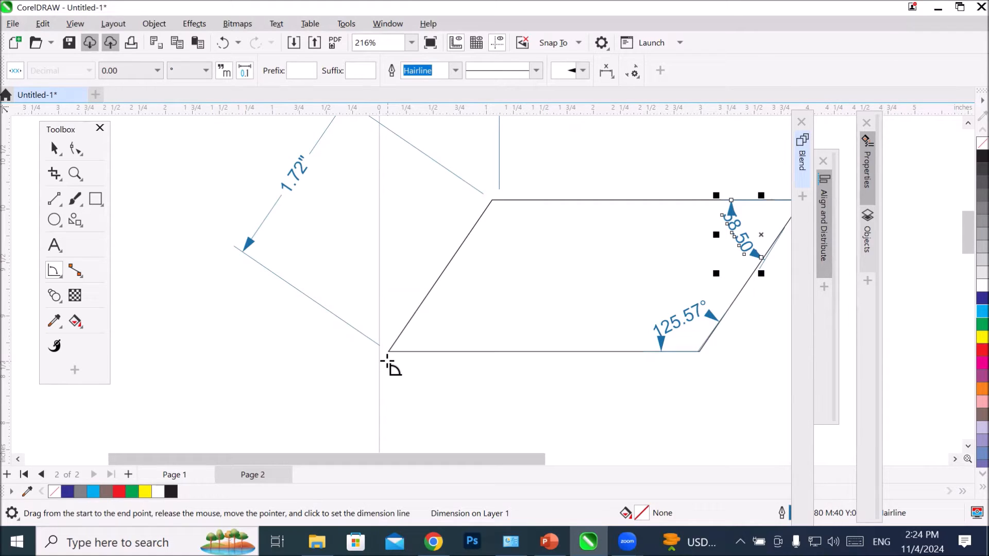
left_click(53, 272)
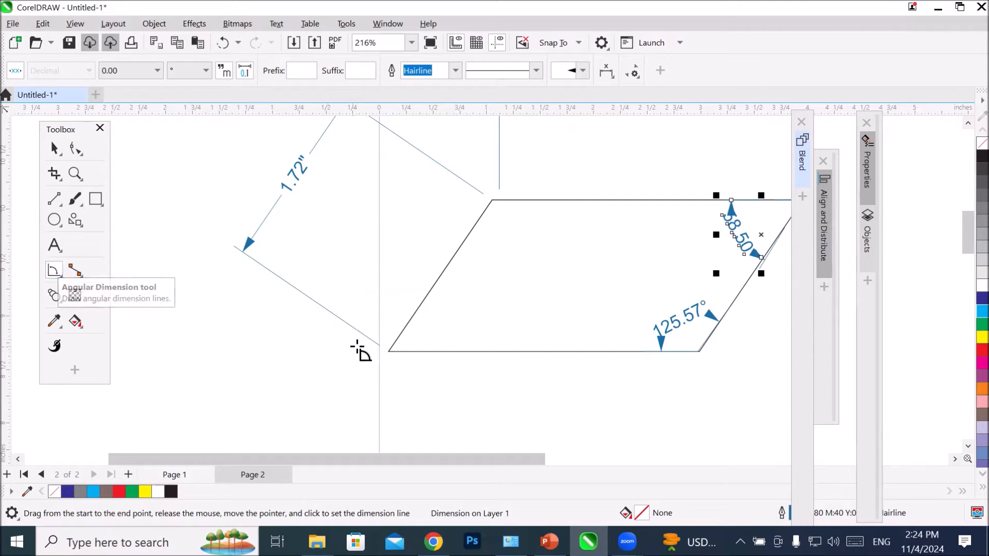
scroll(389, 351, "up", 3)
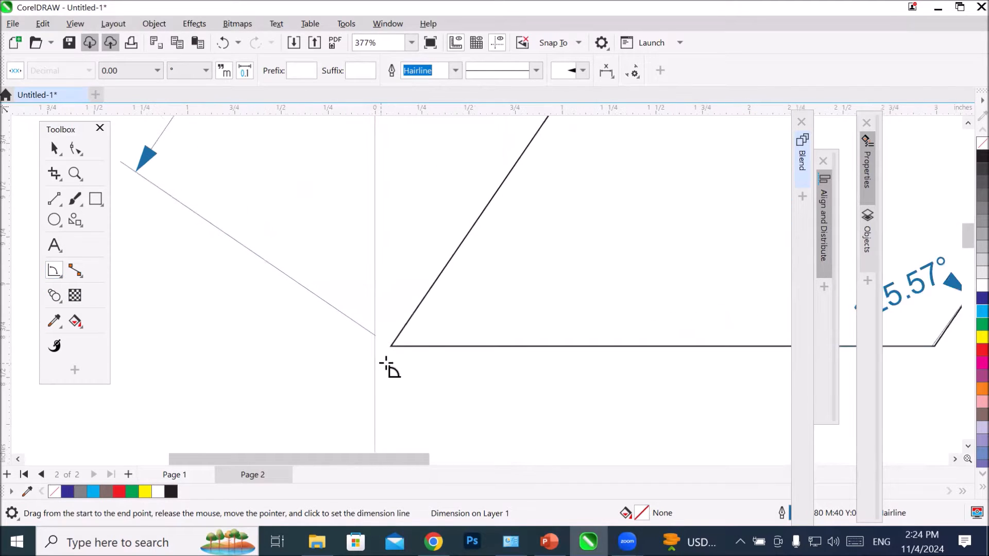
left_click_drag(392, 347, 465, 345)
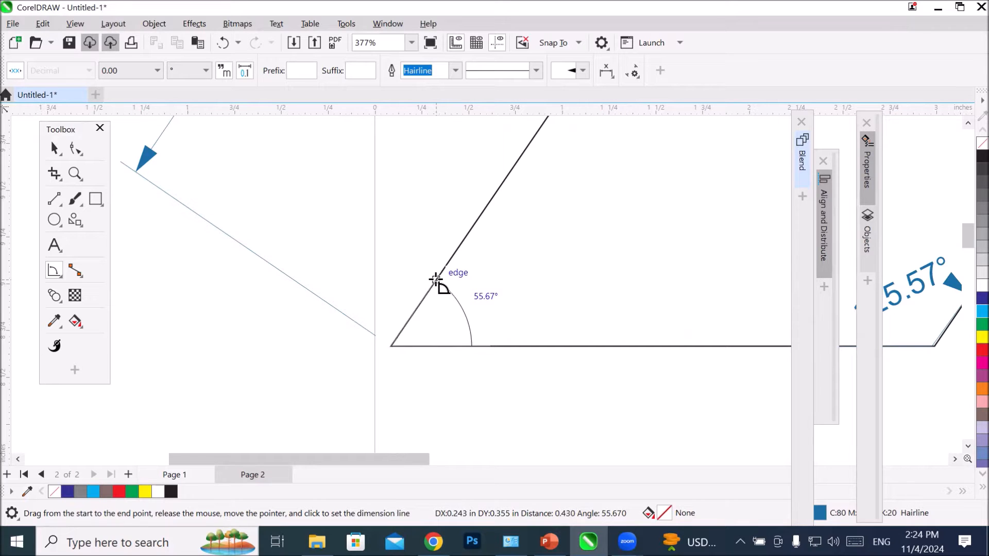
left_click(436, 280)
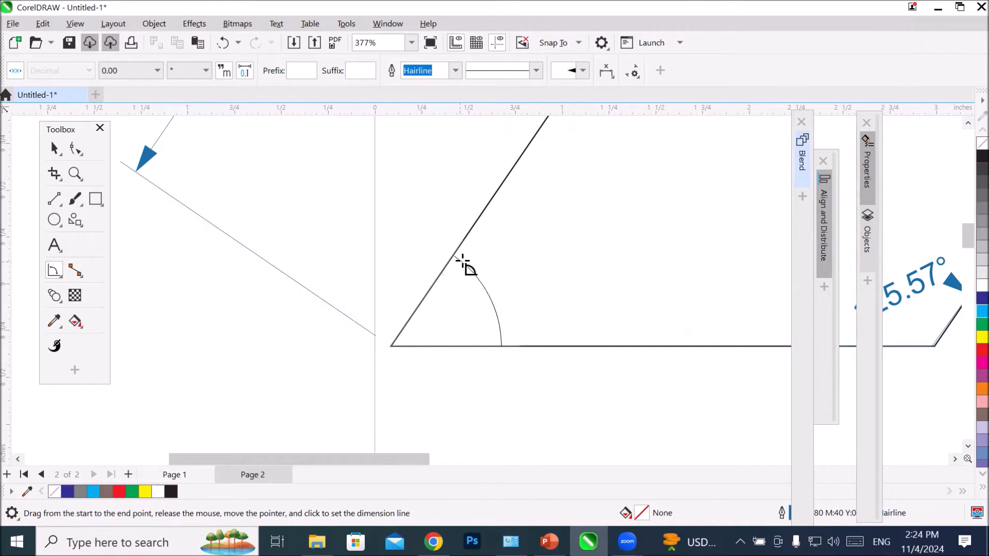
left_click(460, 264)
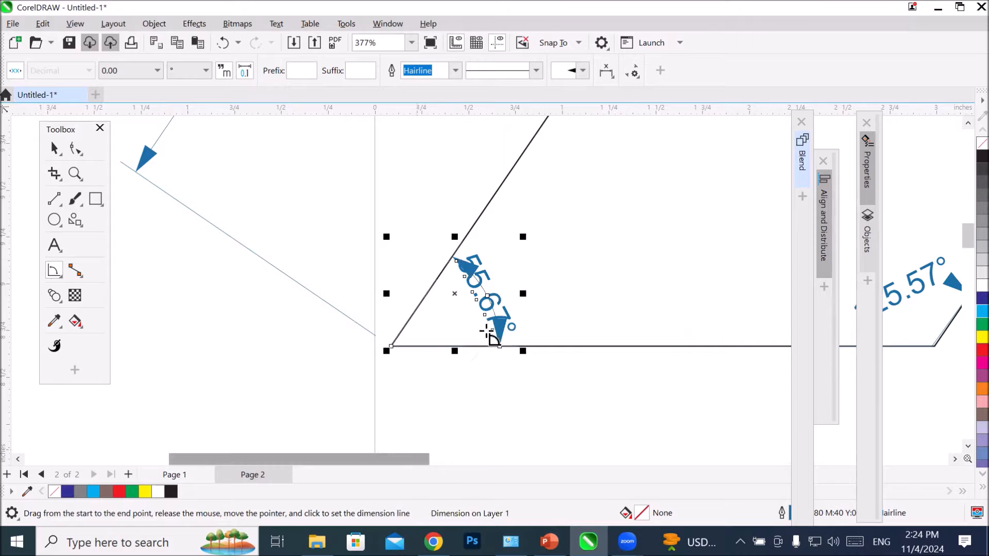
scroll(477, 269, "up", 5)
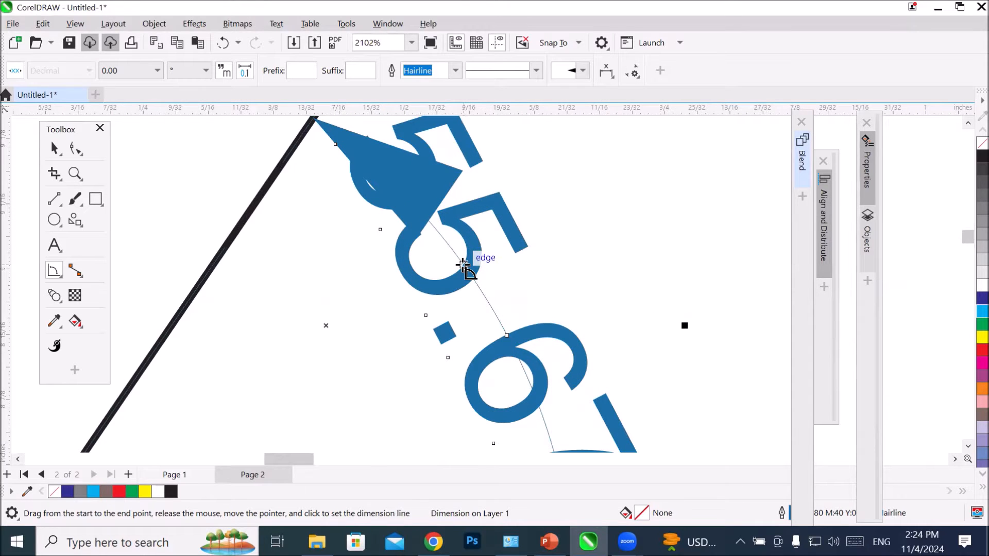
scroll(464, 265, "down", 6)
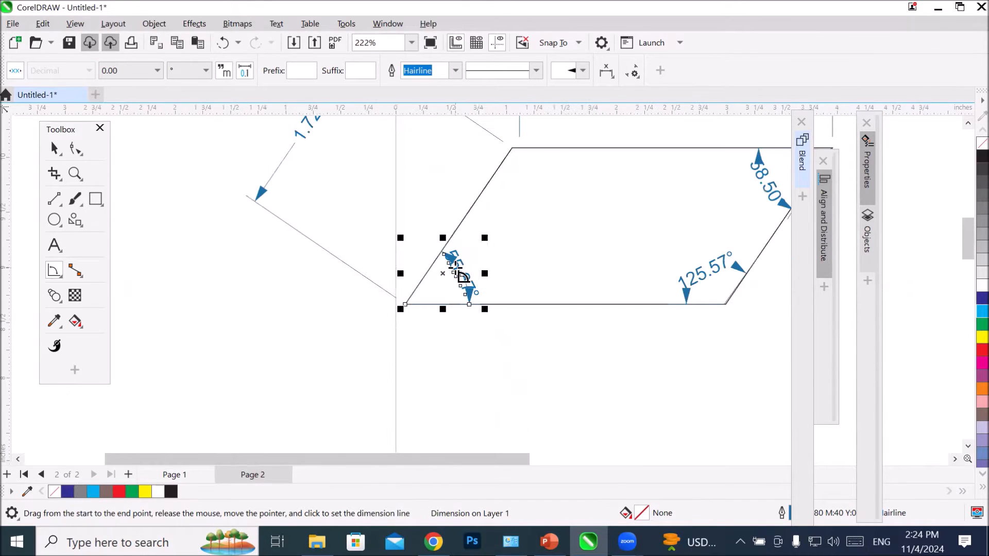
Step: Select the horizontal dimension above the parallelogram's top edge and set its precision to 0.0
scroll(460, 282, "down", 2)
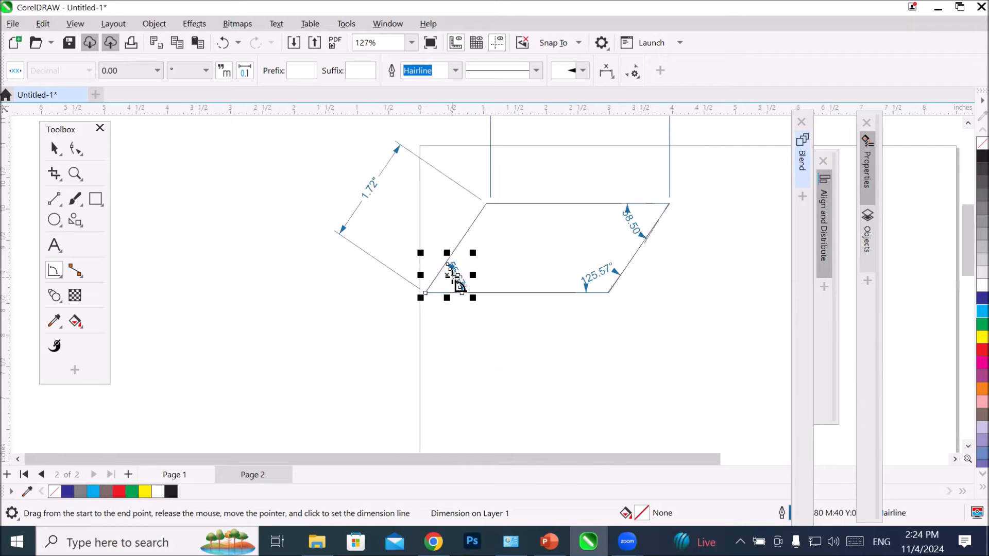
left_click(968, 126)
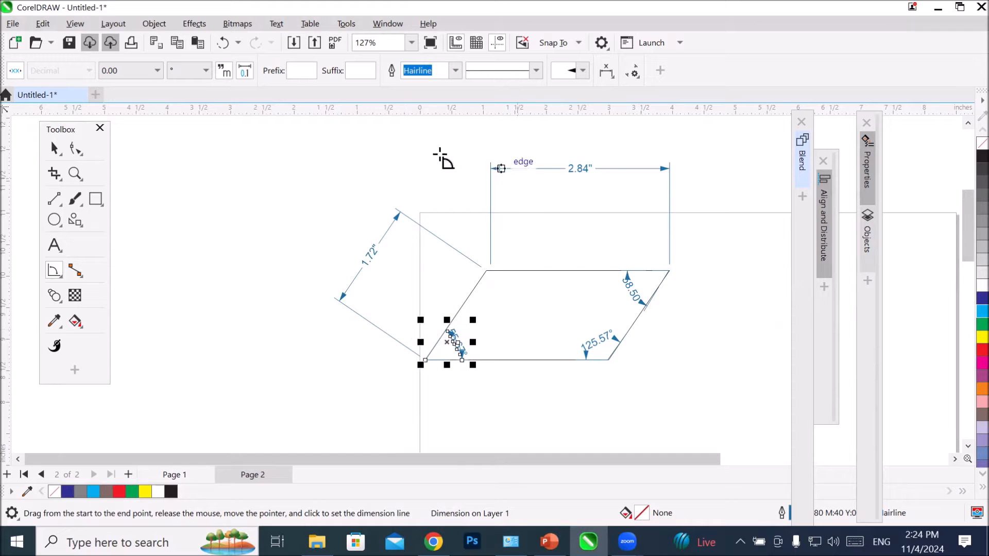
left_click(54, 148)
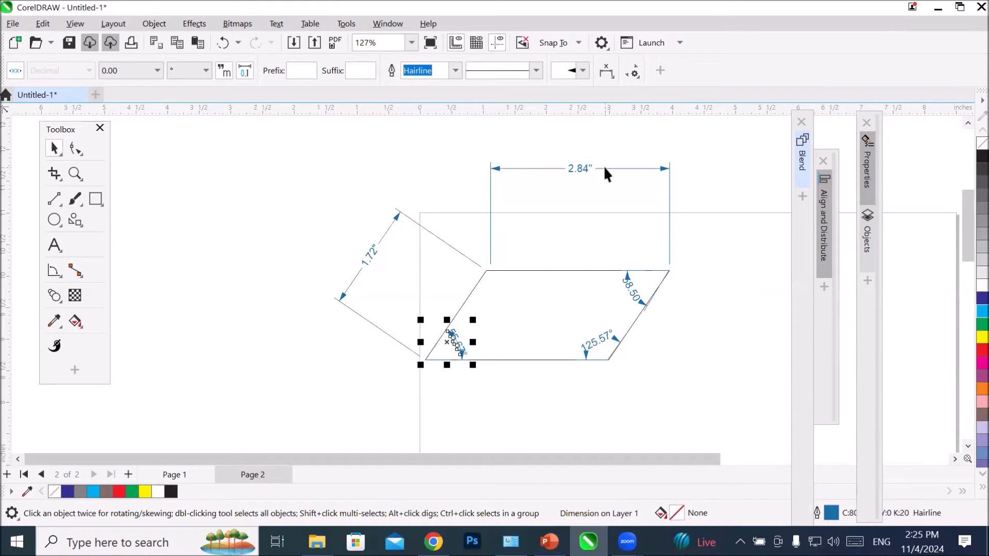
left_click(604, 168)
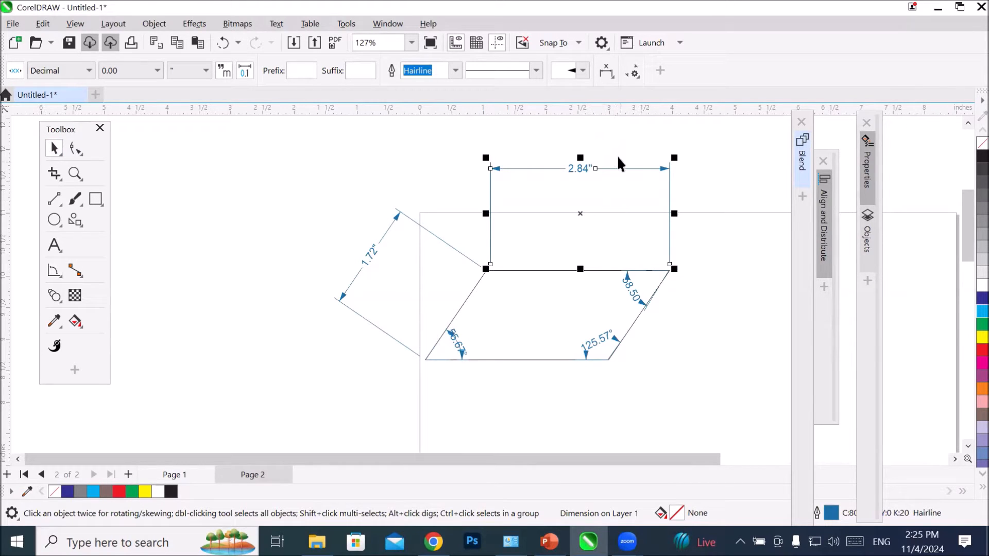
scroll(609, 151, "up", 5)
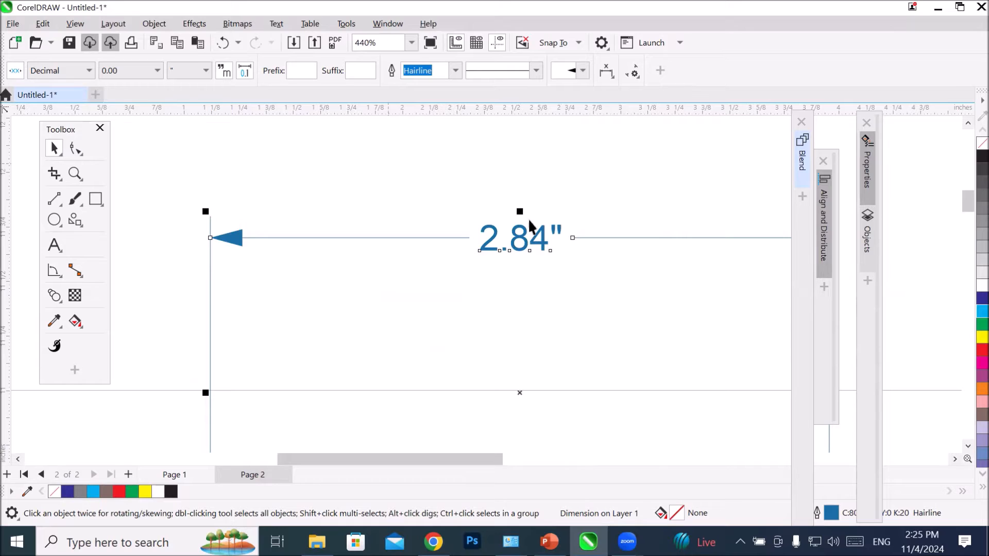
scroll(547, 246, "up", 2)
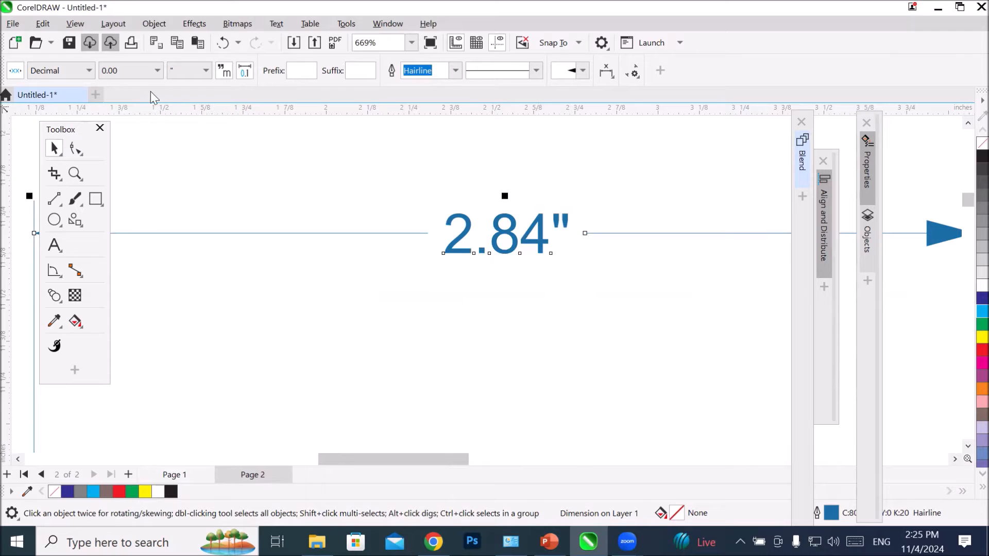
left_click(163, 71)
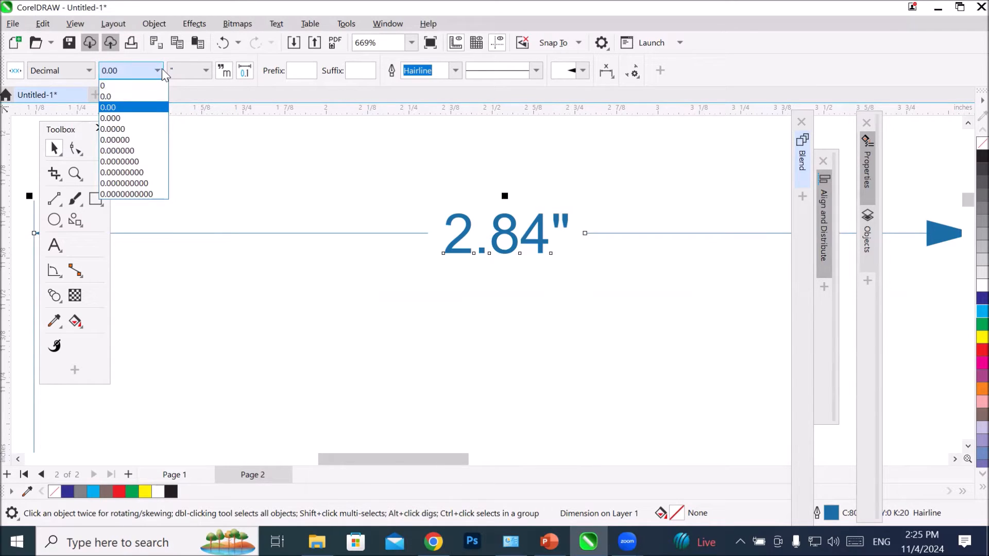
left_click(149, 97)
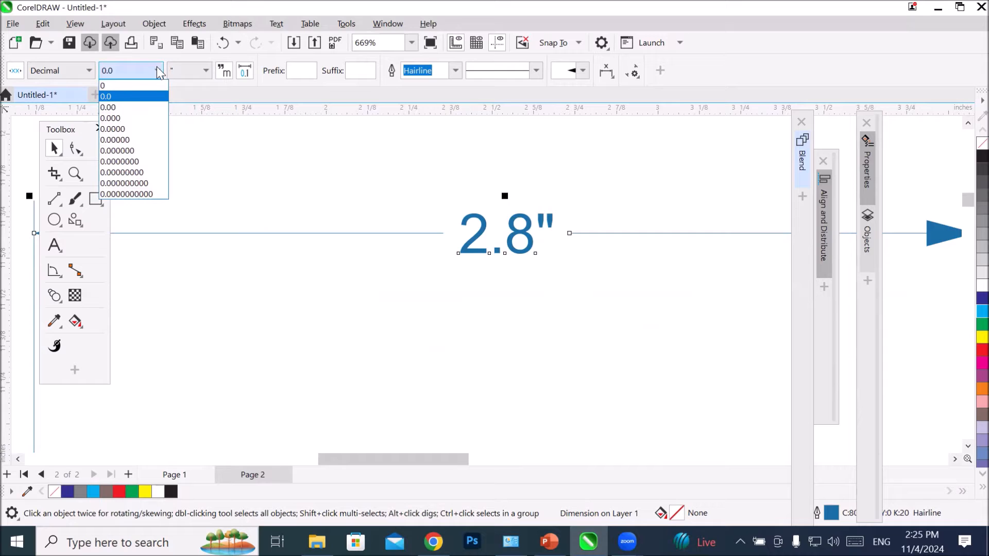
Step: Try the top dimension's precision at 0 and 0.000, and set it back to 0.0
left_click(146, 86)
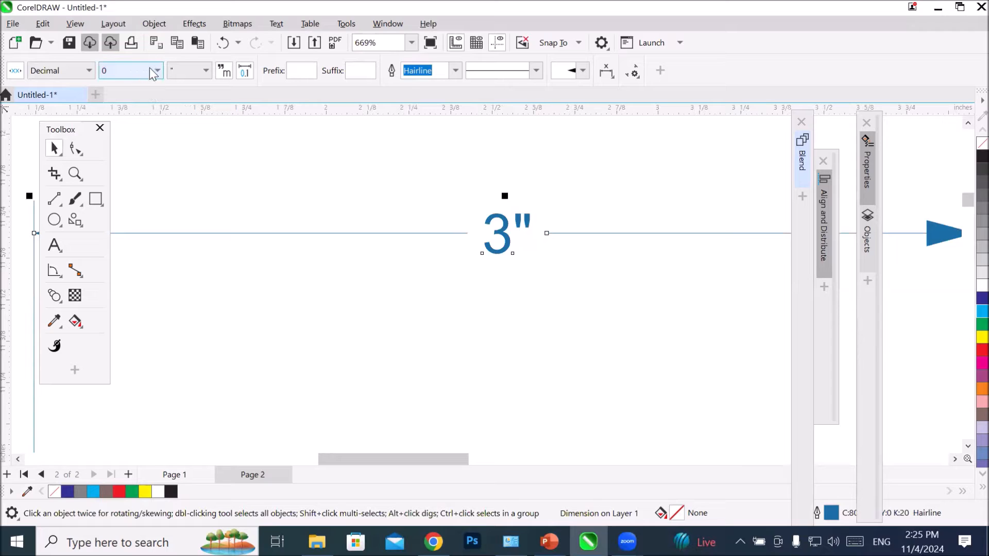
left_click(156, 71)
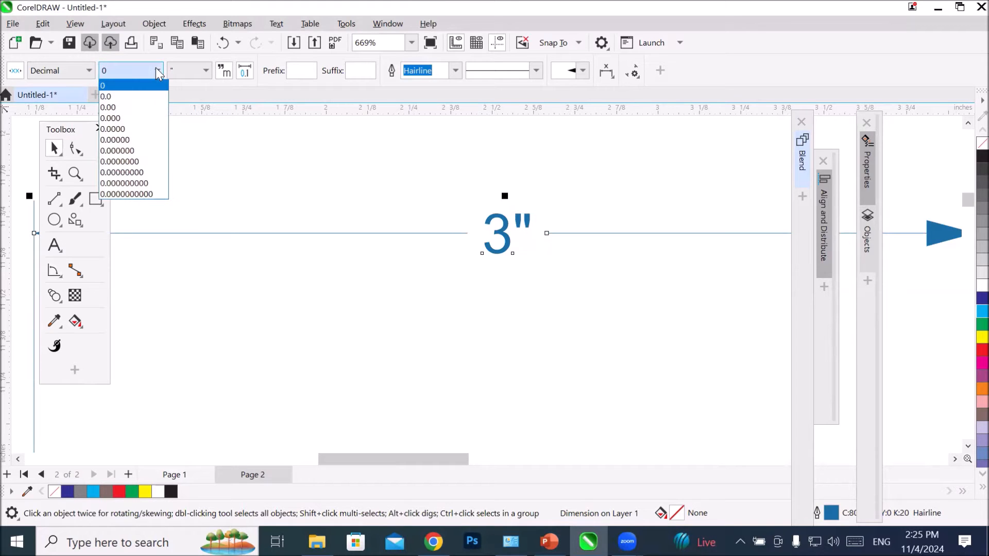
left_click(136, 118)
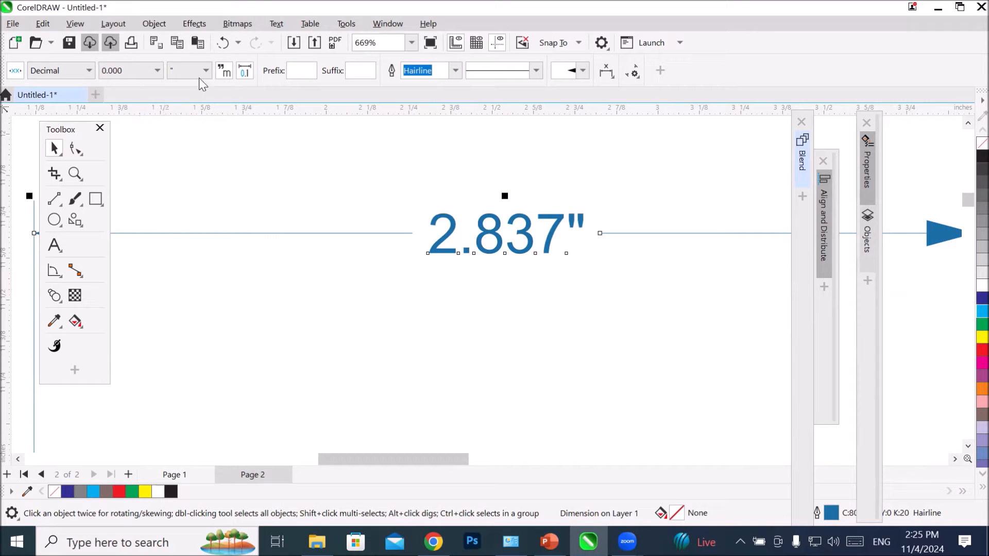
left_click(155, 67)
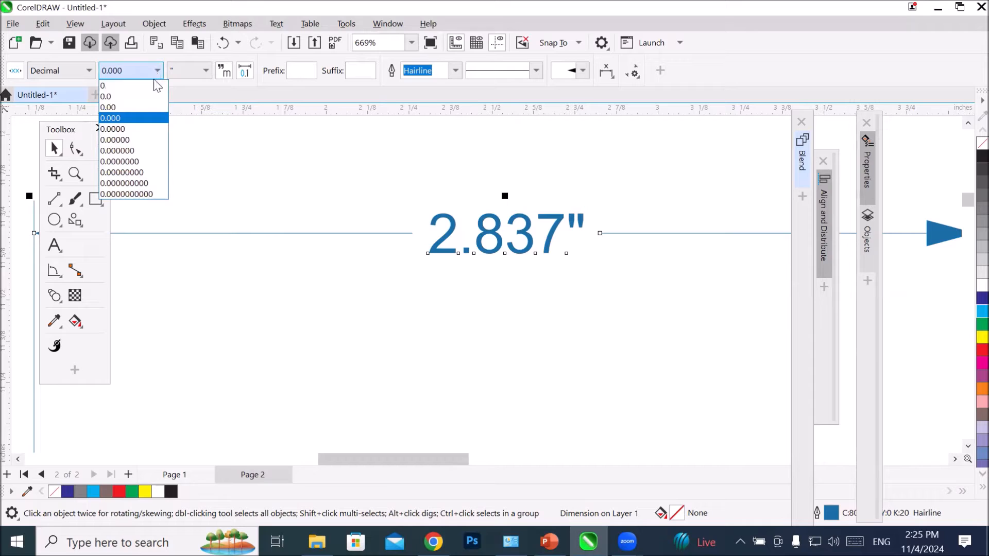
left_click(144, 97)
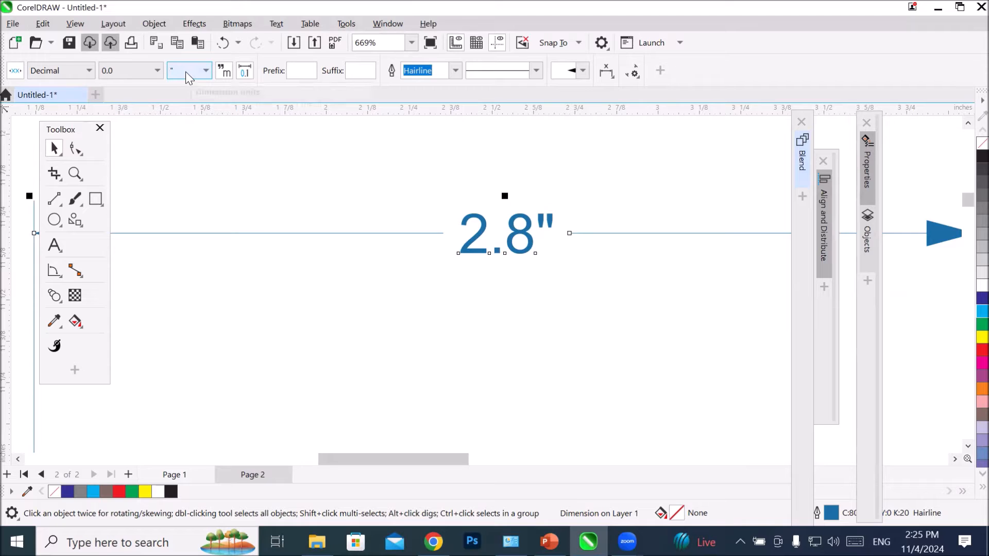
Step: Change the top dimension's units to in, and switch them to the full word inches
left_click(205, 69)
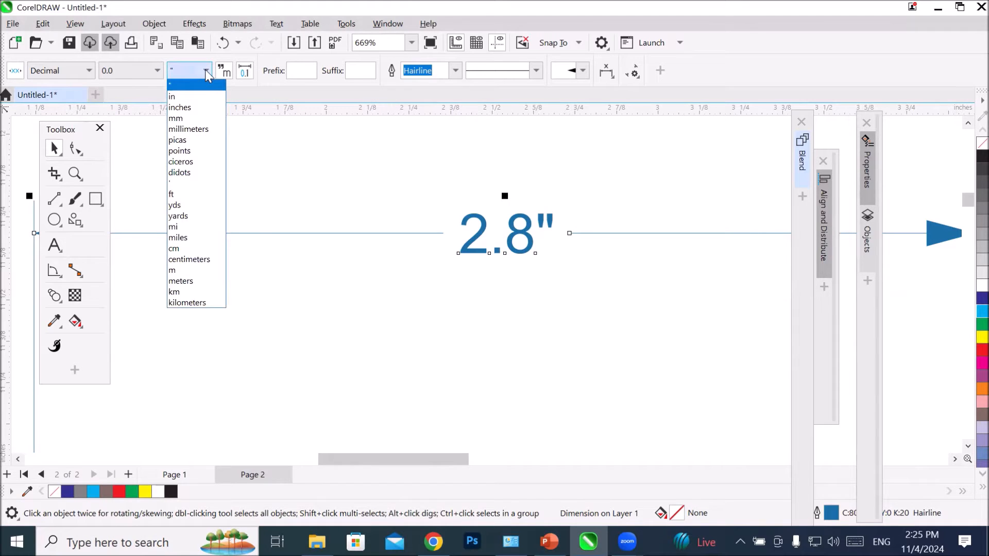
left_click(202, 102)
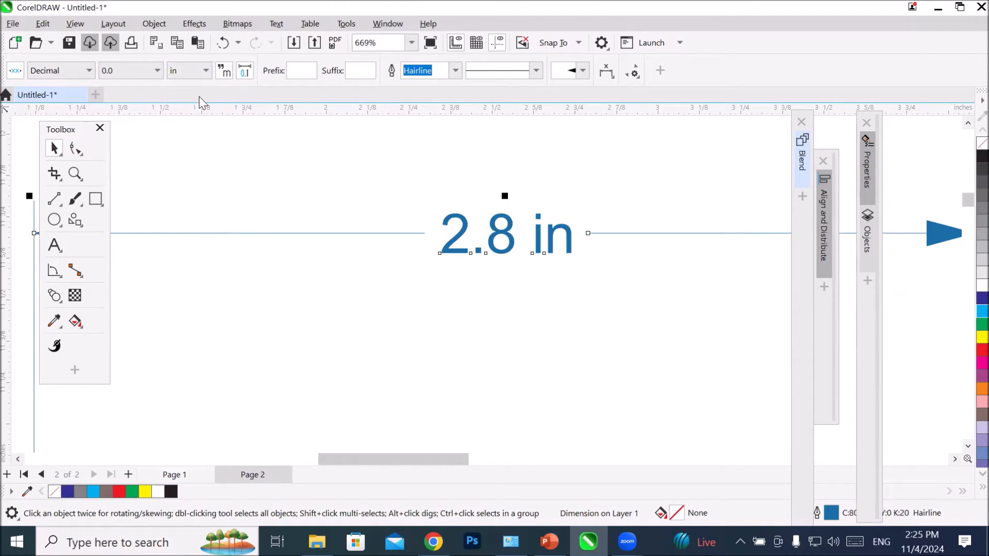
left_click(200, 70)
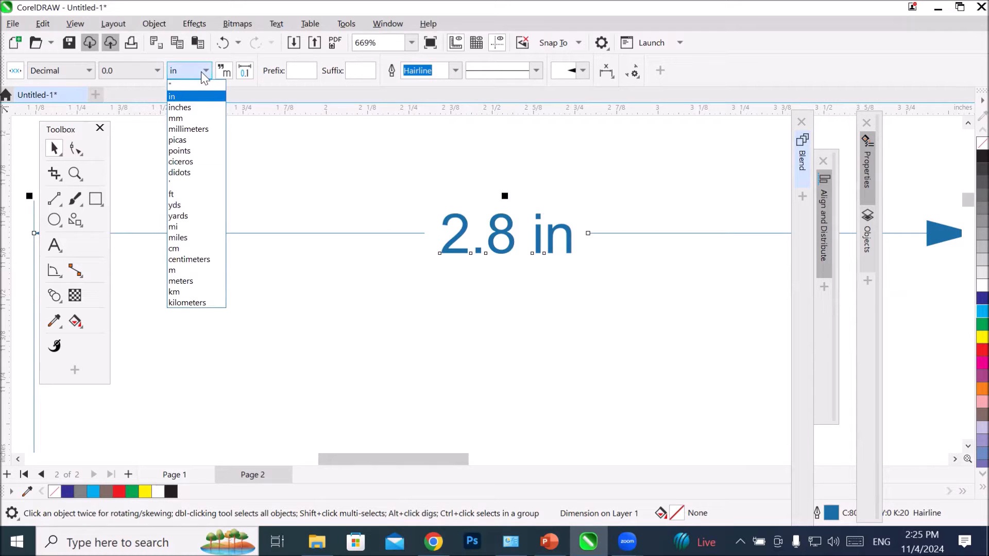
left_click(208, 113)
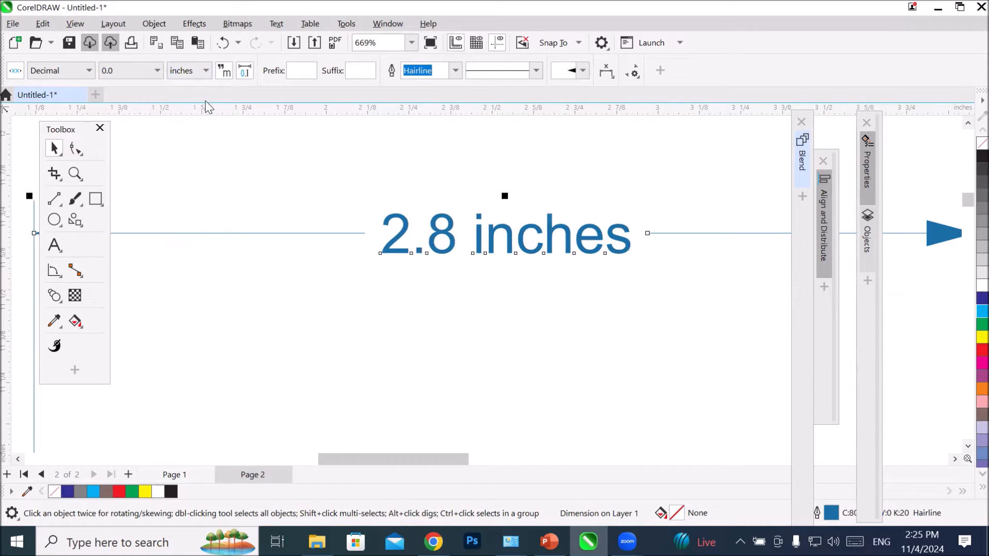
Step: Set the top dimension's units to cm
left_click(157, 70)
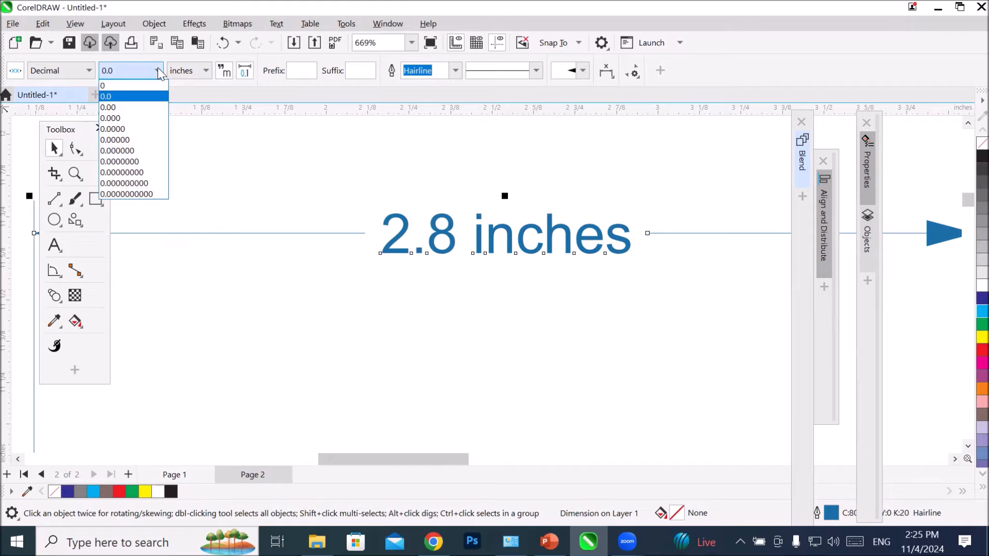
left_click(158, 69)
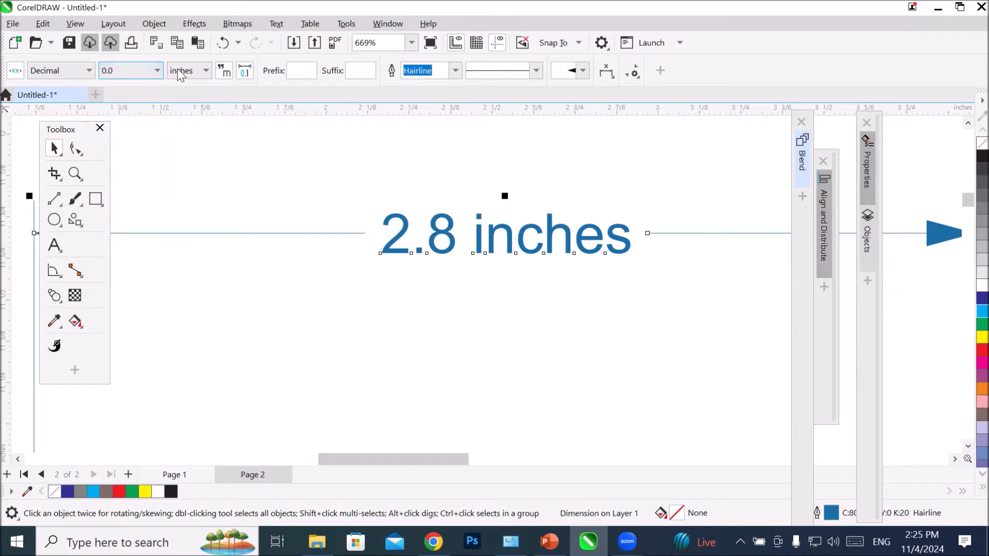
left_click(205, 70)
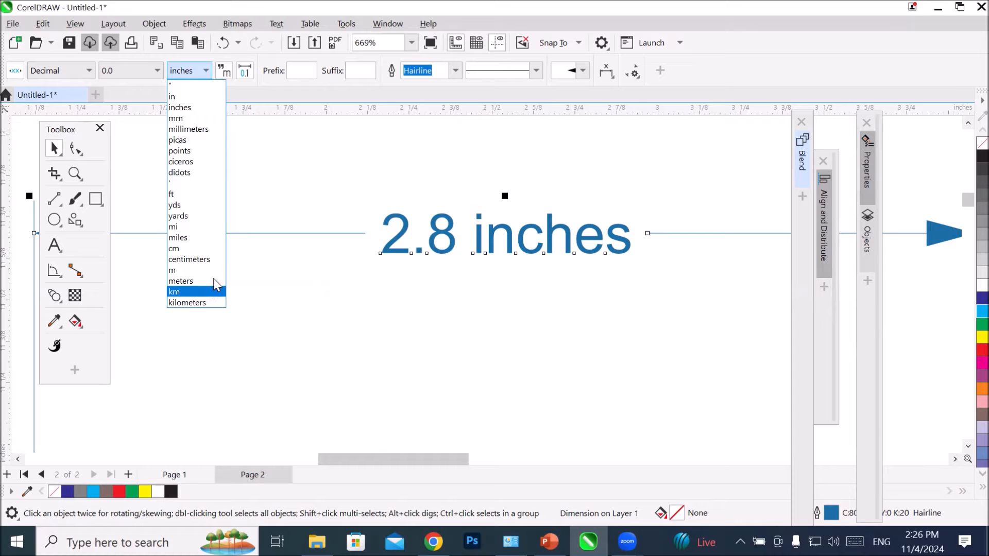
left_click(214, 252)
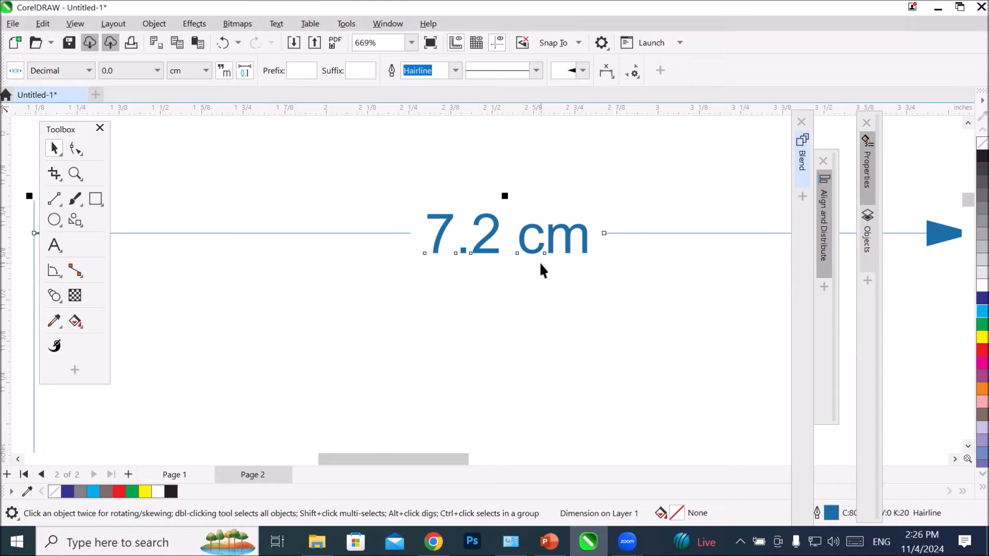
Step: Turn the top dimension's unit display off and on again, and set its units to in
left_click(222, 70)
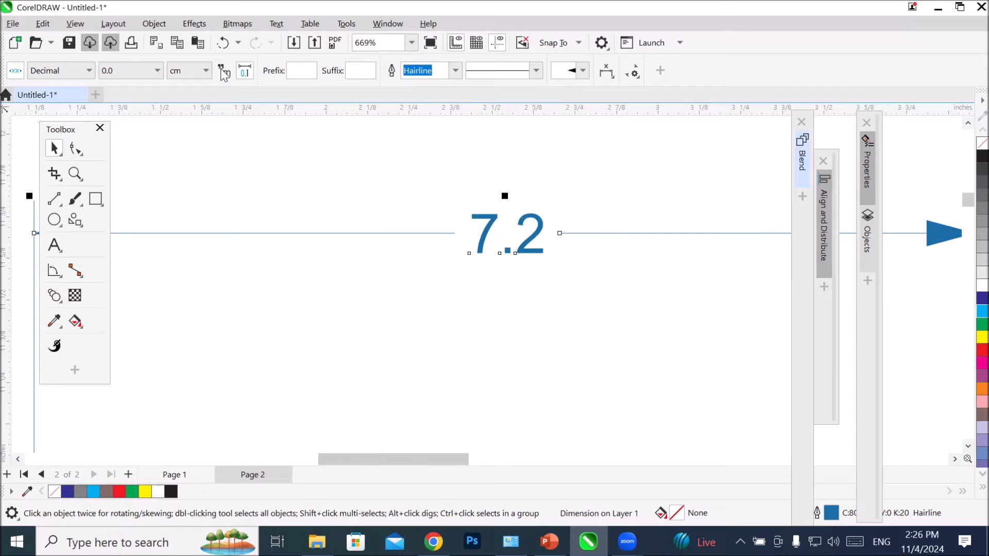
left_click(221, 71)
left_click(222, 70)
left_click(222, 70)
left_click(223, 71)
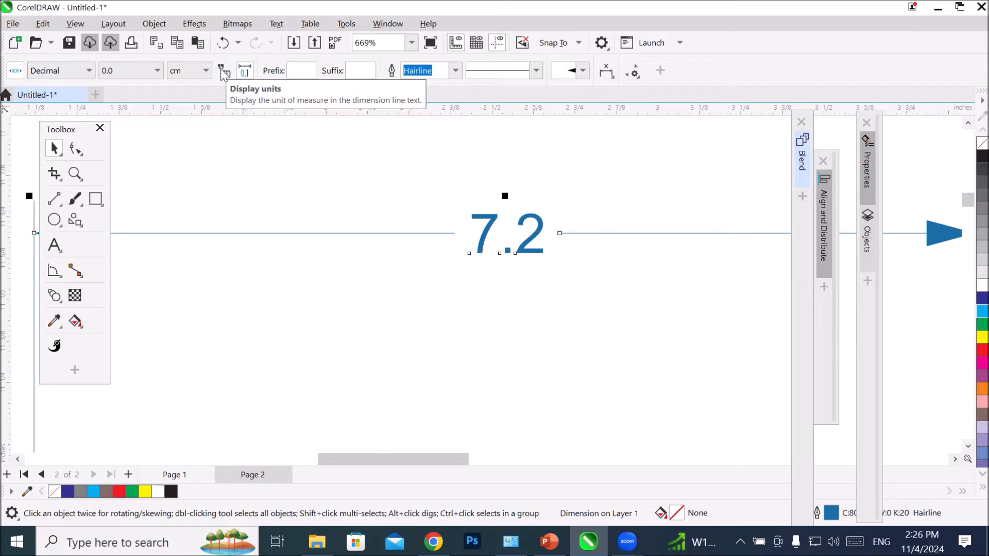
left_click(223, 74)
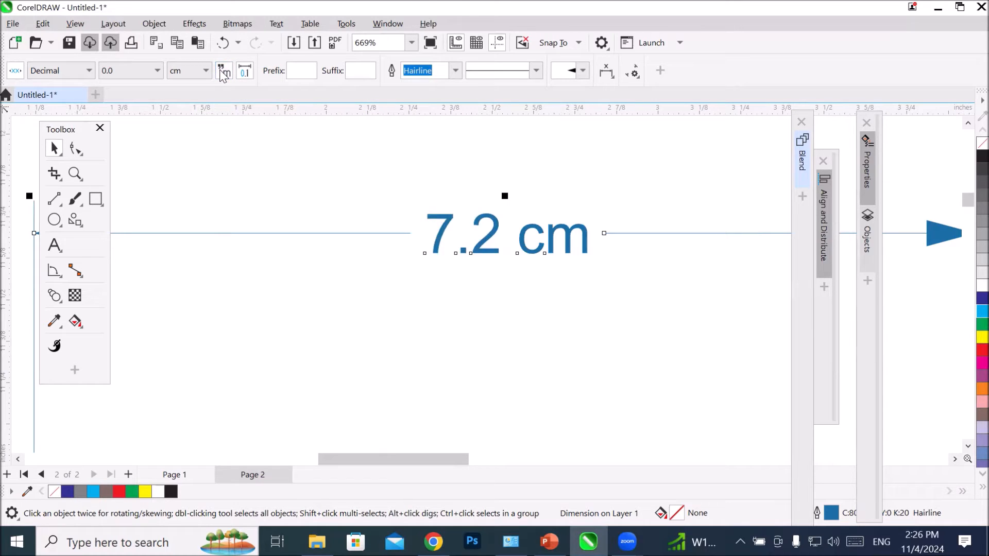
left_click(202, 72)
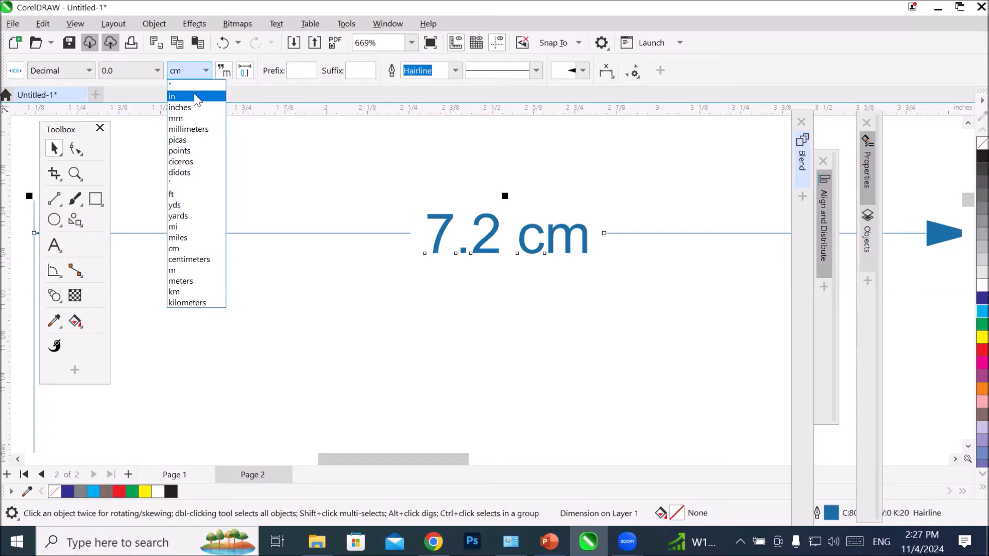
left_click(194, 97)
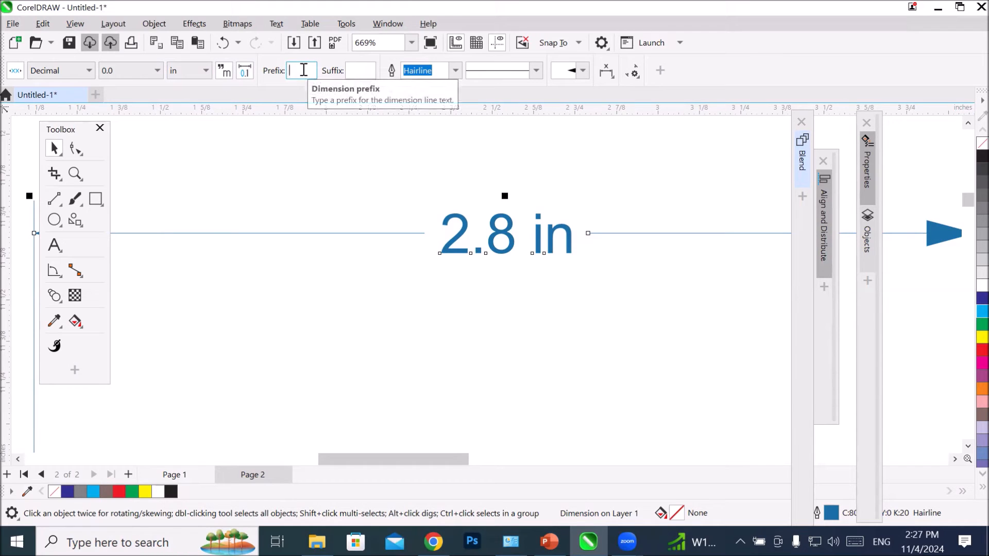
Step: Try m as the top dimension's prefix, and enclose its text in parentheses with prefix ( and suffix )
type("m")
key("Return")
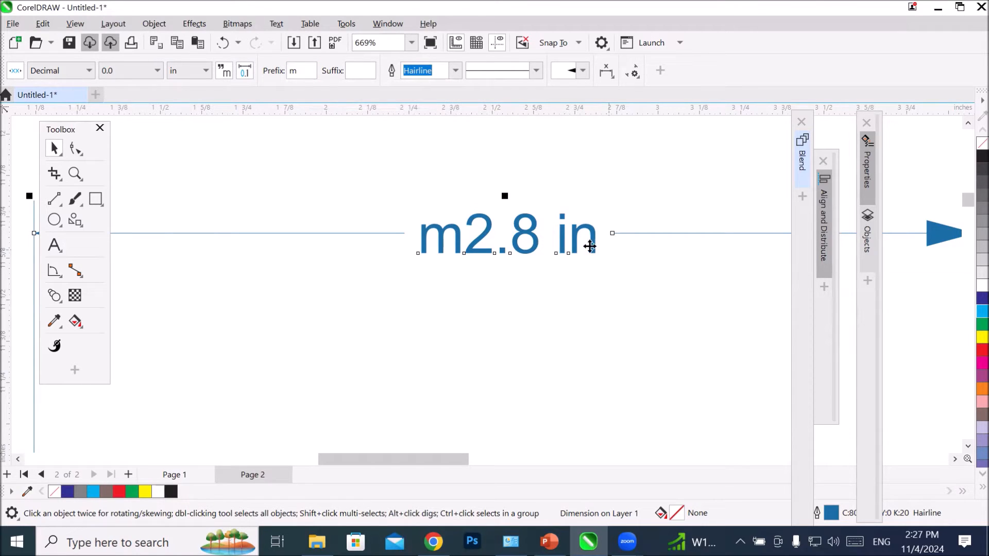
double_click(293, 71)
type("(")
left_click(356, 72)
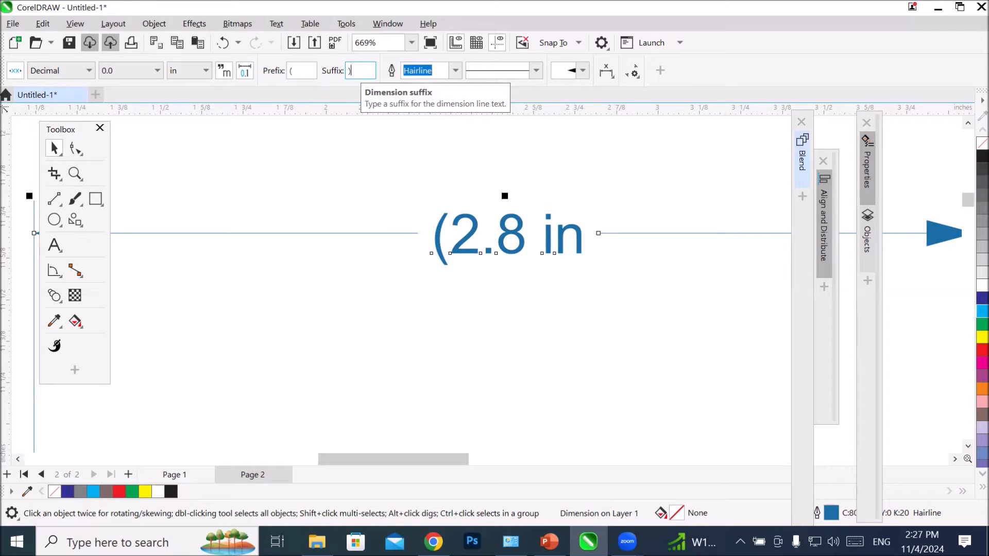
type(")")
key("Return")
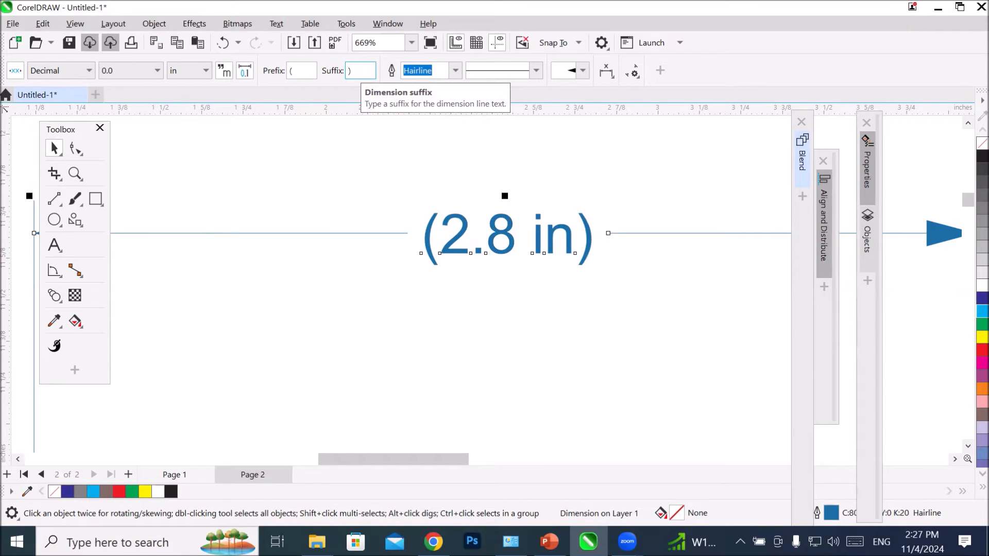
Step: Clear both the suffix and the prefix from the top dimension's text
left_click_drag(359, 72, 282, 79)
key("BackSpace")
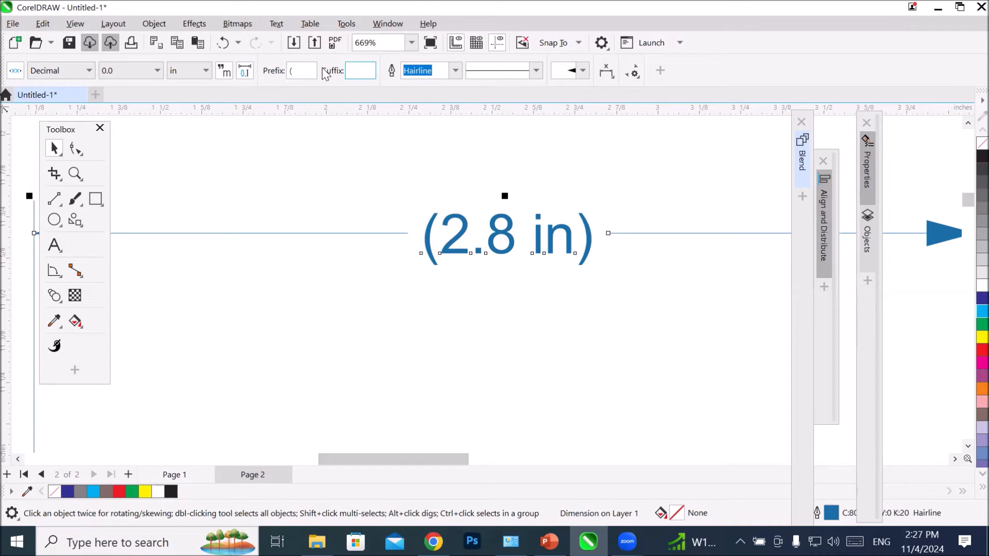
left_click(314, 75)
key("BackSpace")
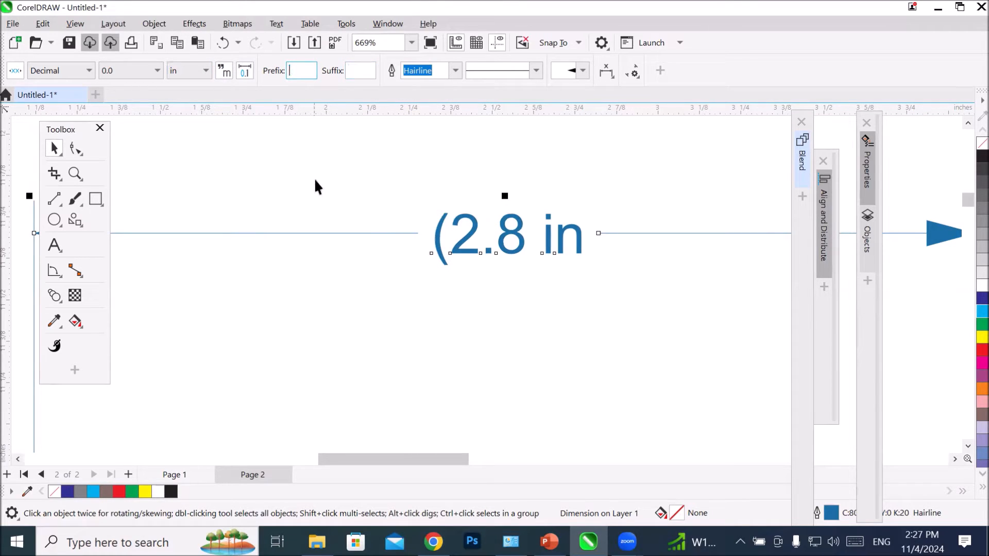
key("Return")
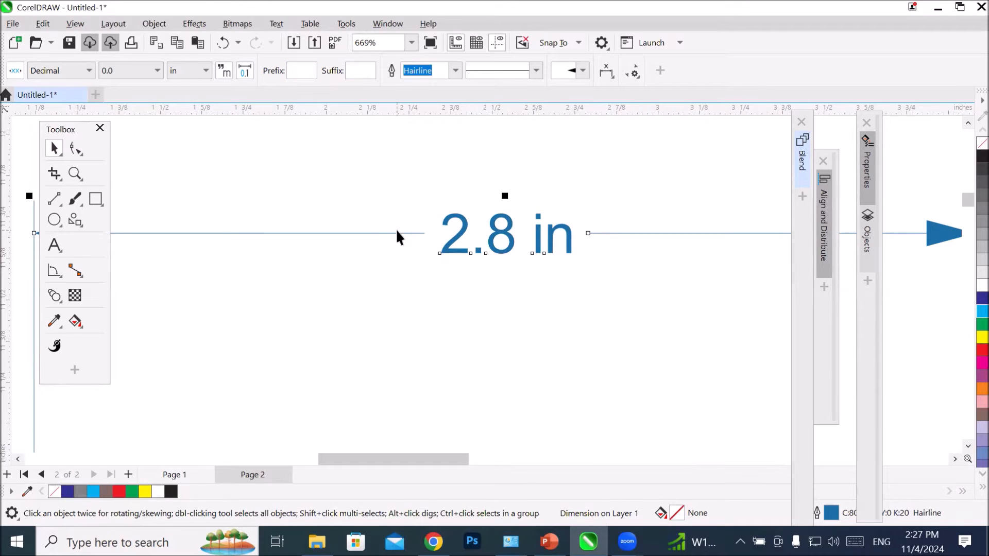
Step: Try an outline width of None on the top dimension, and set it back to Hairline
scroll(396, 232, "down", 2)
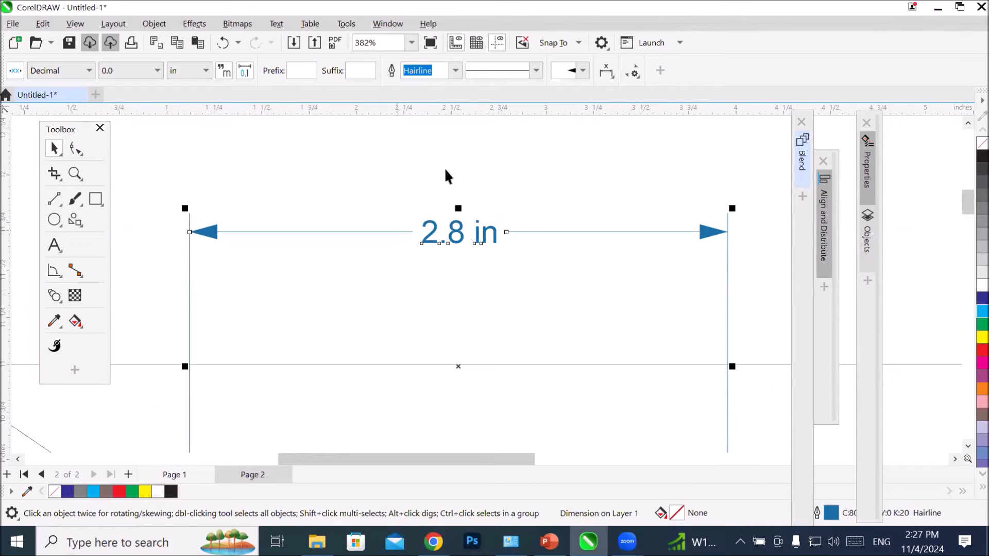
left_click(454, 71)
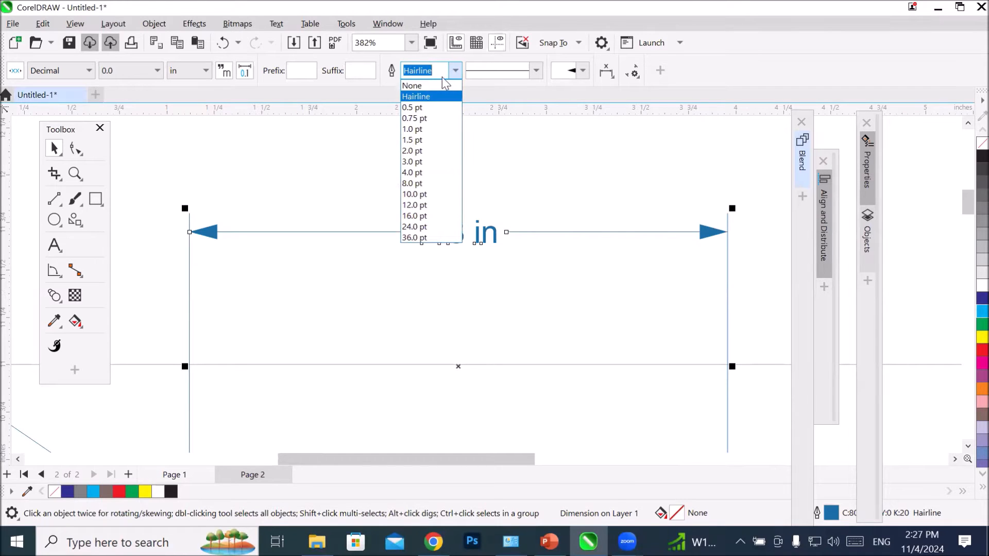
left_click(435, 81)
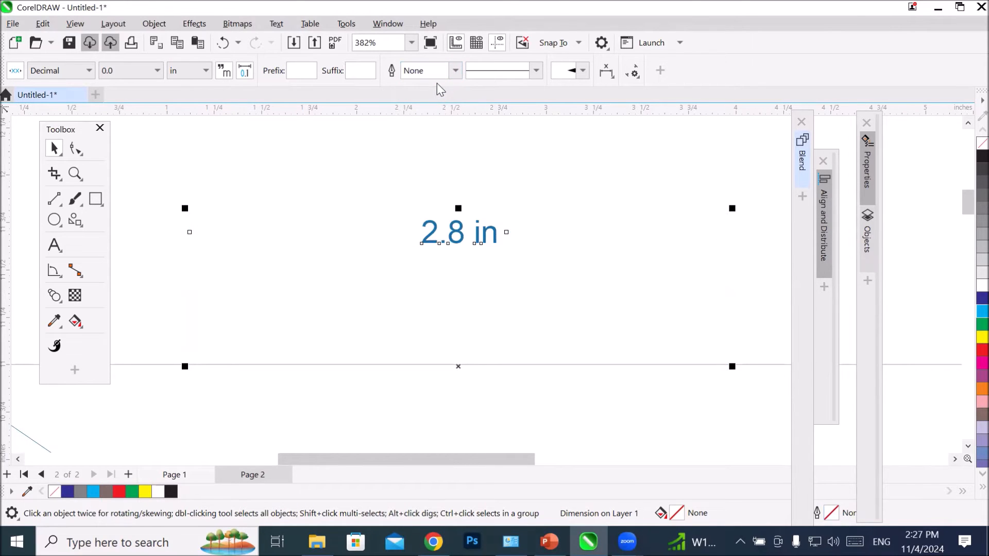
scroll(468, 157, "down", 2)
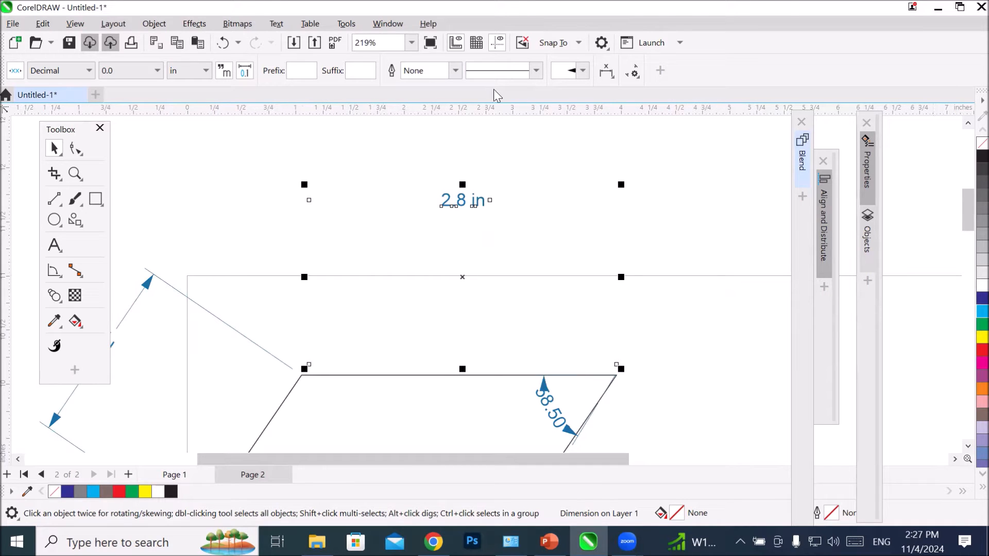
left_click(455, 70)
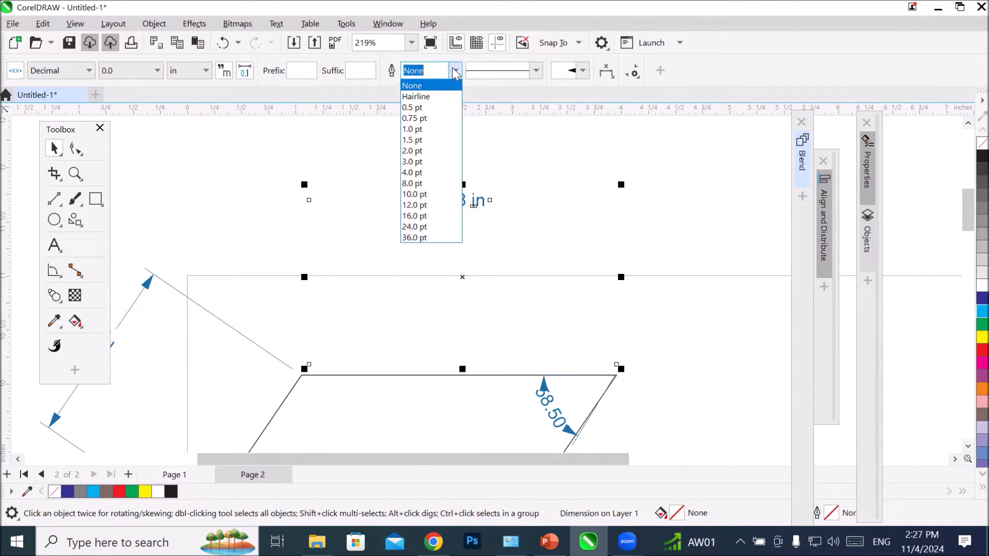
left_click(436, 95)
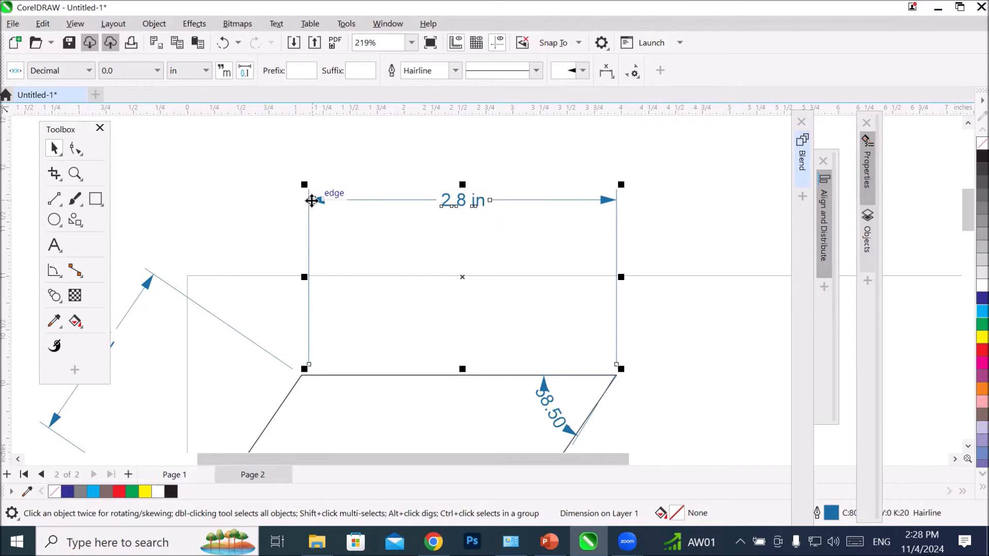
Step: Try the pointing-hand and starburst double arrowheads on the top dimension line
left_click(581, 71)
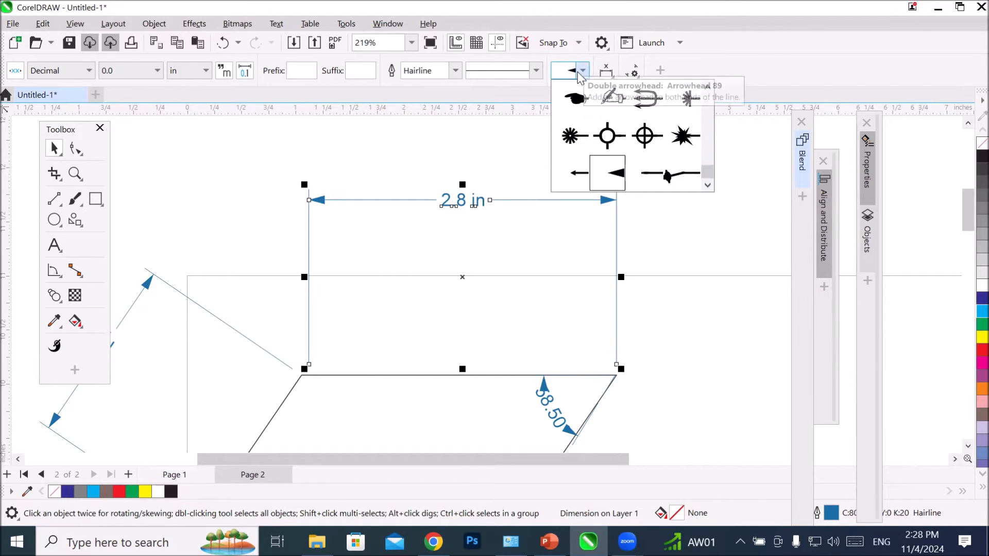
left_click(570, 98)
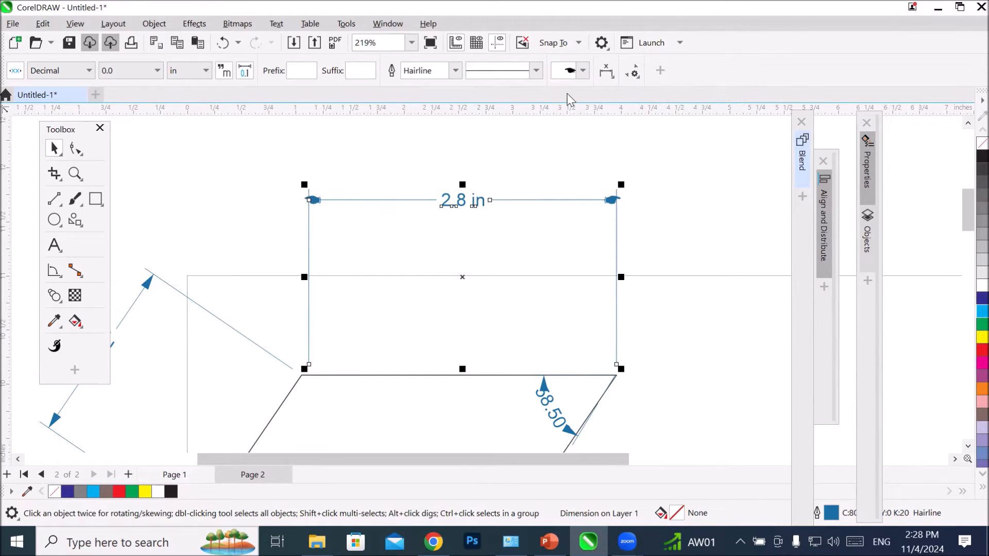
left_click(583, 71)
left_click(577, 135)
scroll(640, 206, "up", 2)
scroll(588, 190, "up", 2)
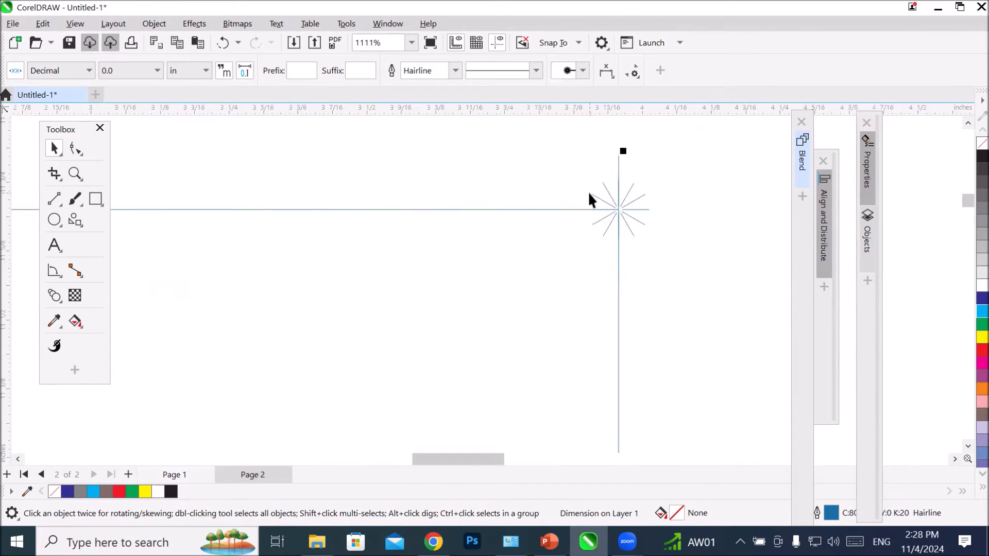
scroll(589, 193, "down", 2)
scroll(392, 181, "up", 1)
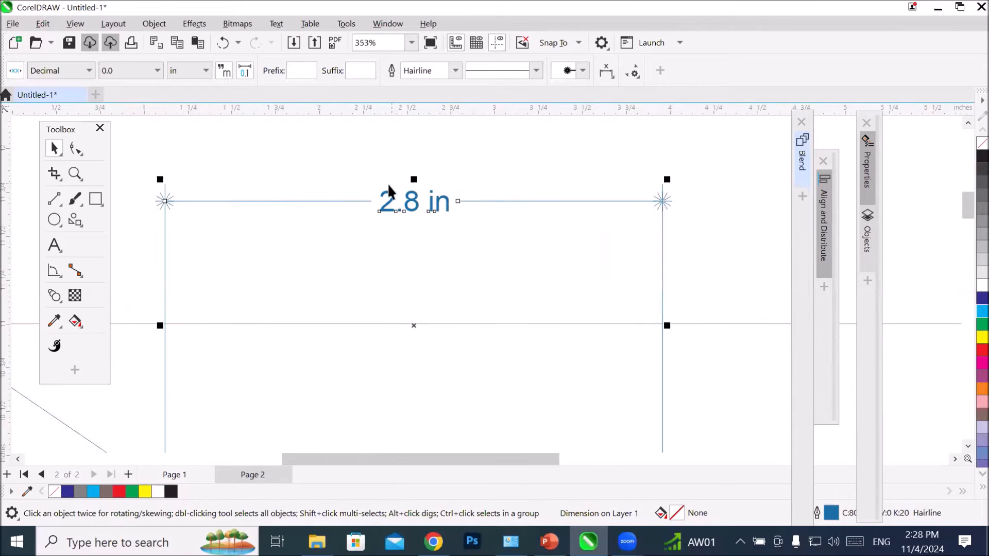
Step: Set the top dimension's double arrowhead back to the solid triangular Arrowhead 89
left_click(583, 71)
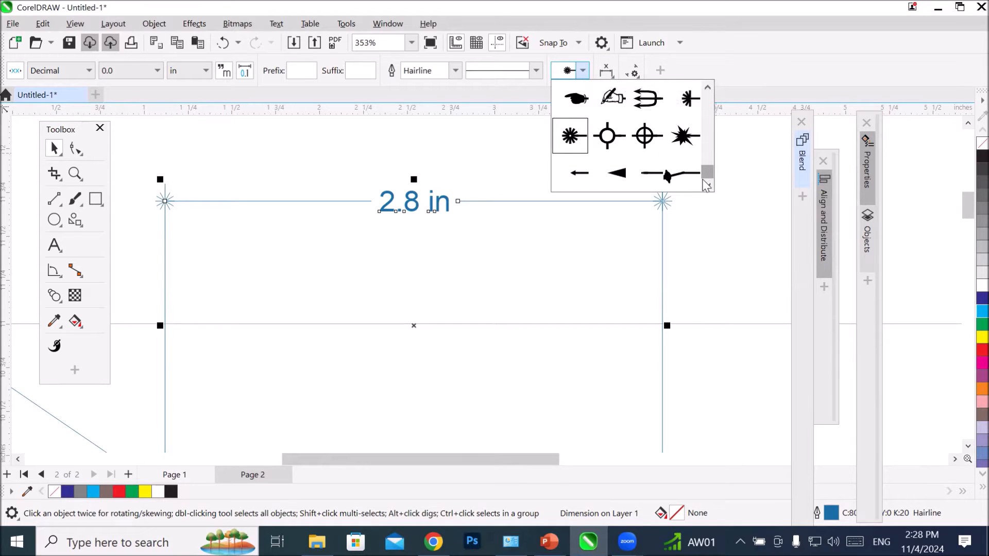
left_click(618, 174)
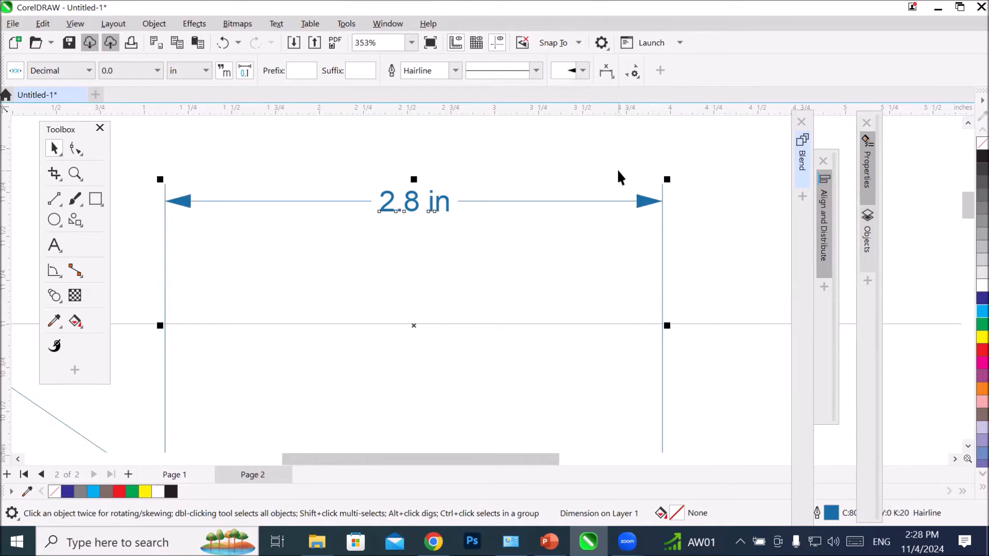
left_click(583, 71)
left_click(583, 71)
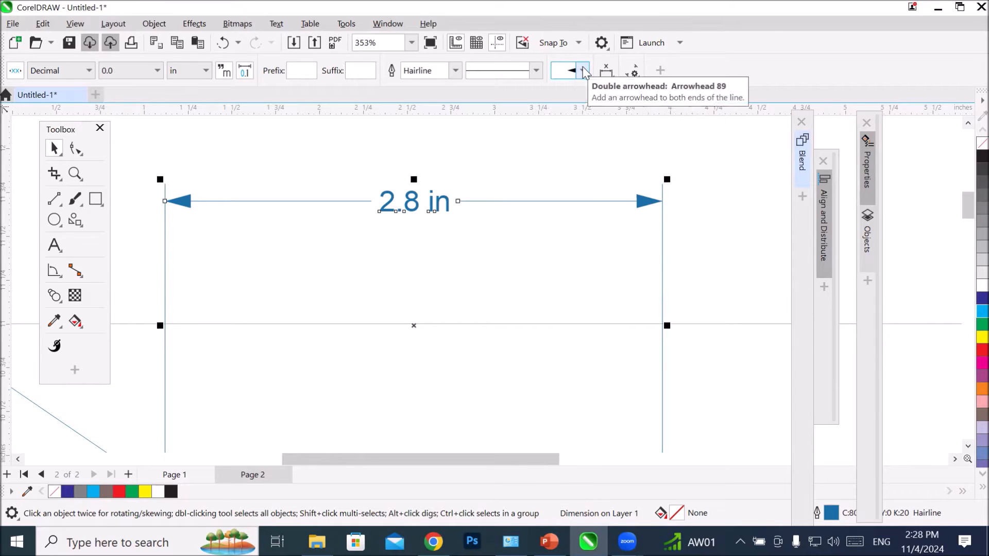
Step: Try the top dimension's text above the dimension line, through it and below it
left_click(611, 76)
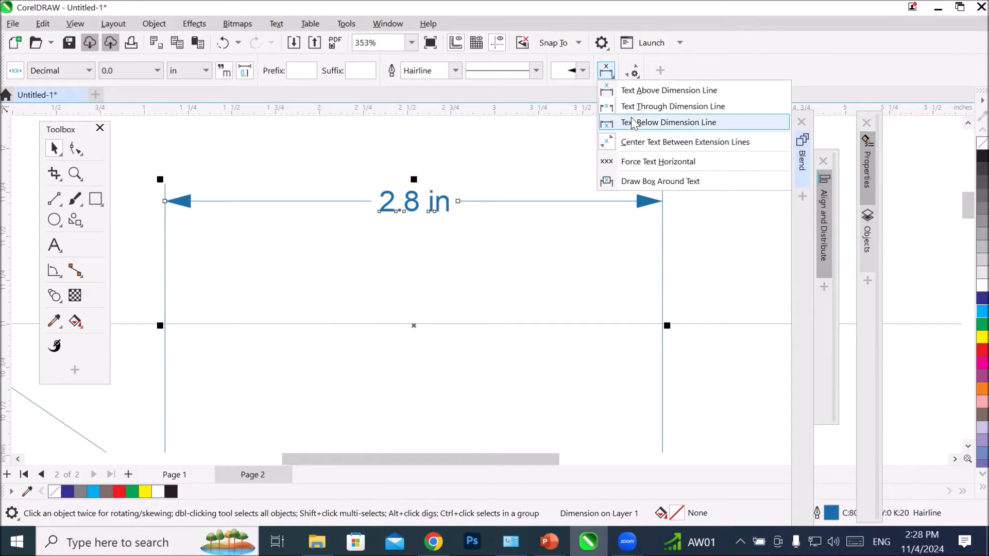
left_click(681, 90)
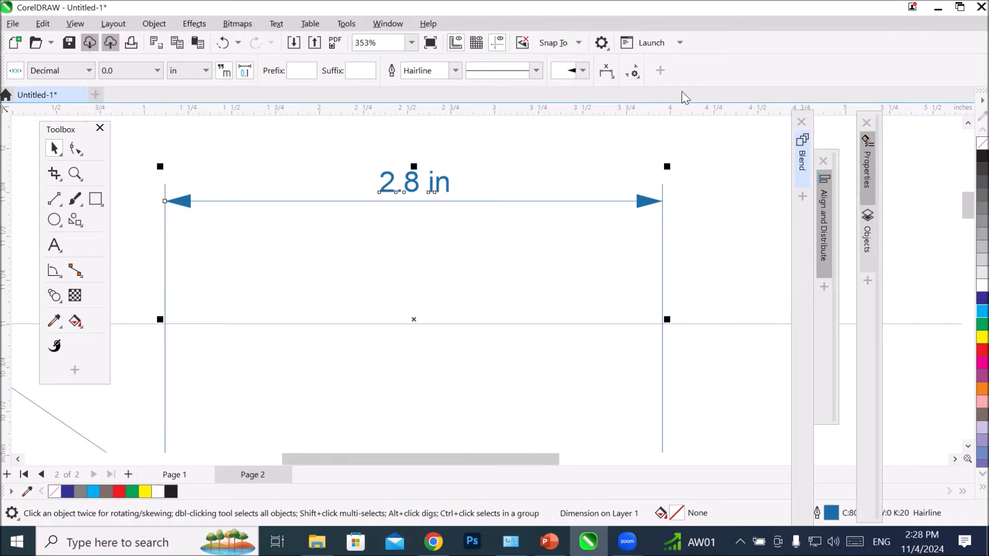
left_click(611, 74)
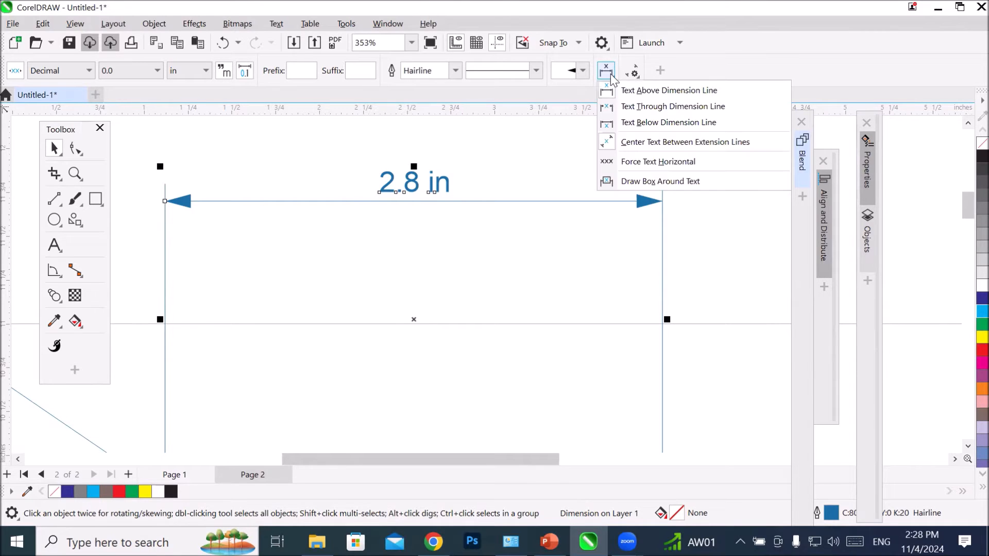
left_click(631, 100)
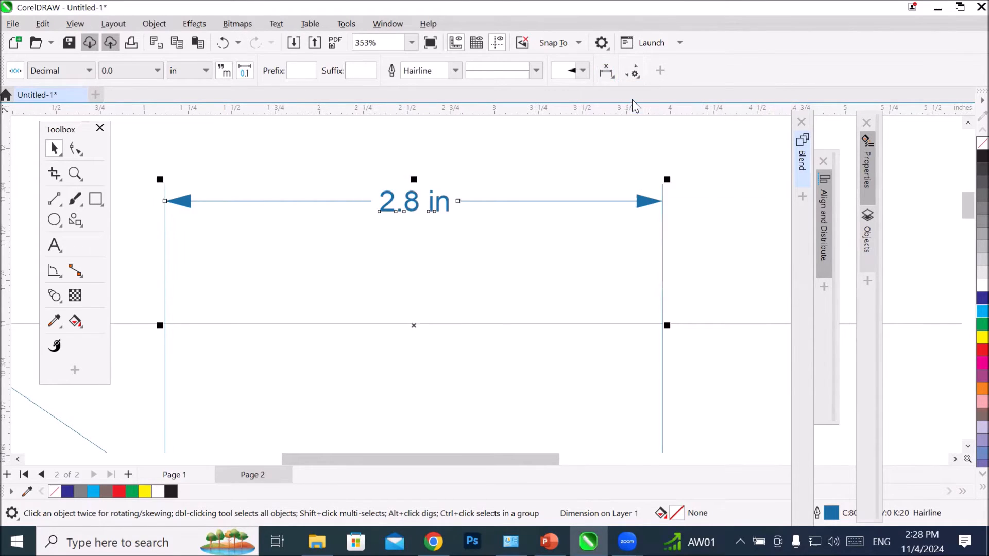
left_click(607, 73)
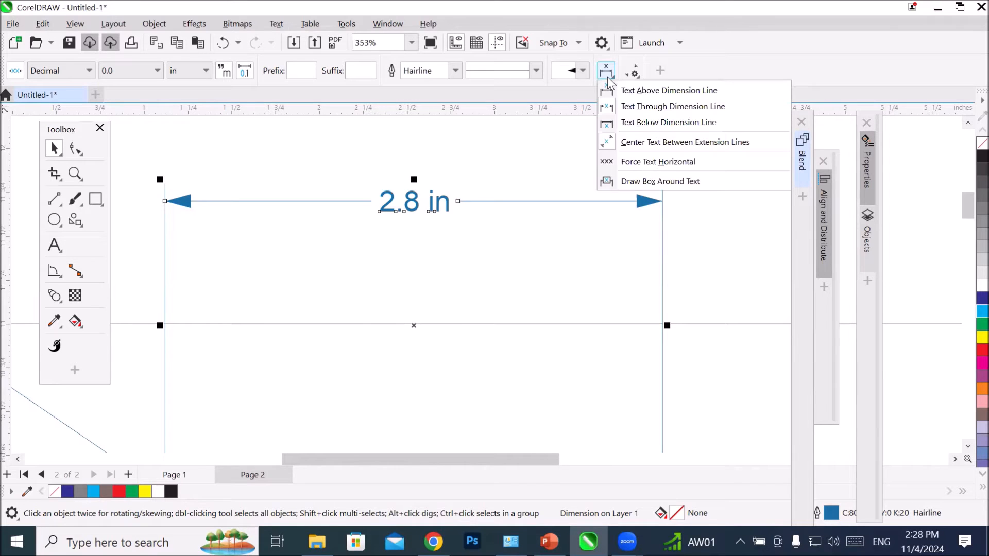
left_click(640, 120)
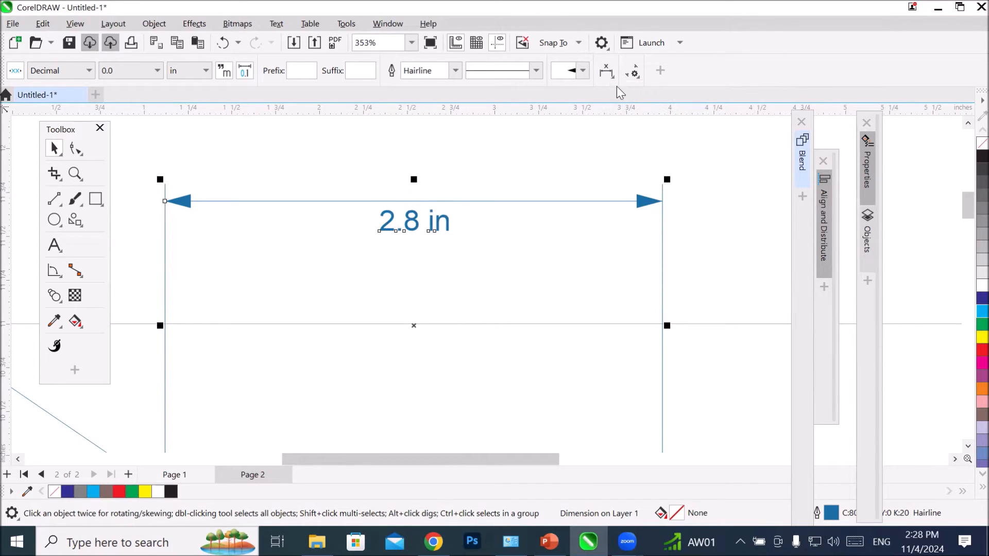
Step: Make the top dimension's text forced horizontal and boxed, and place it through the dimension line
left_click(608, 75)
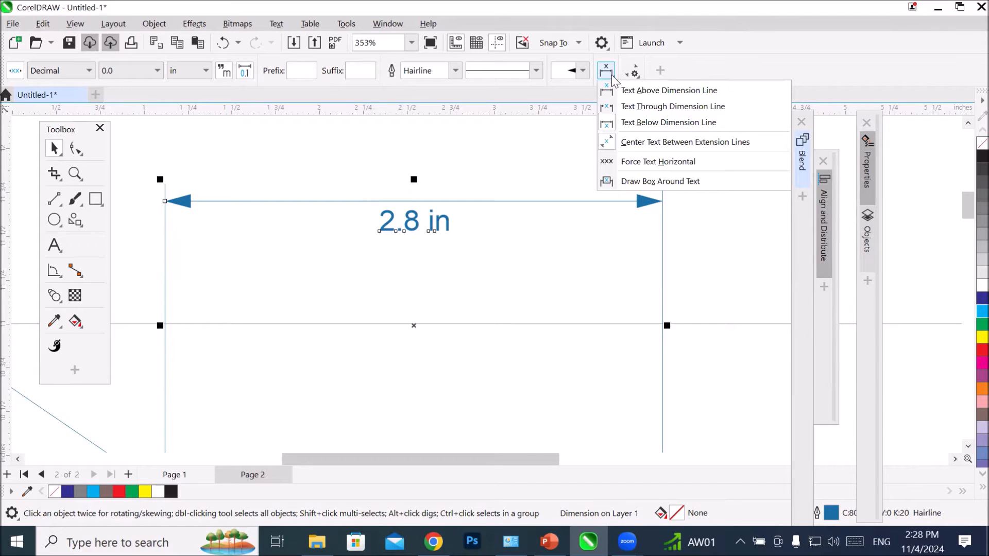
left_click(689, 163)
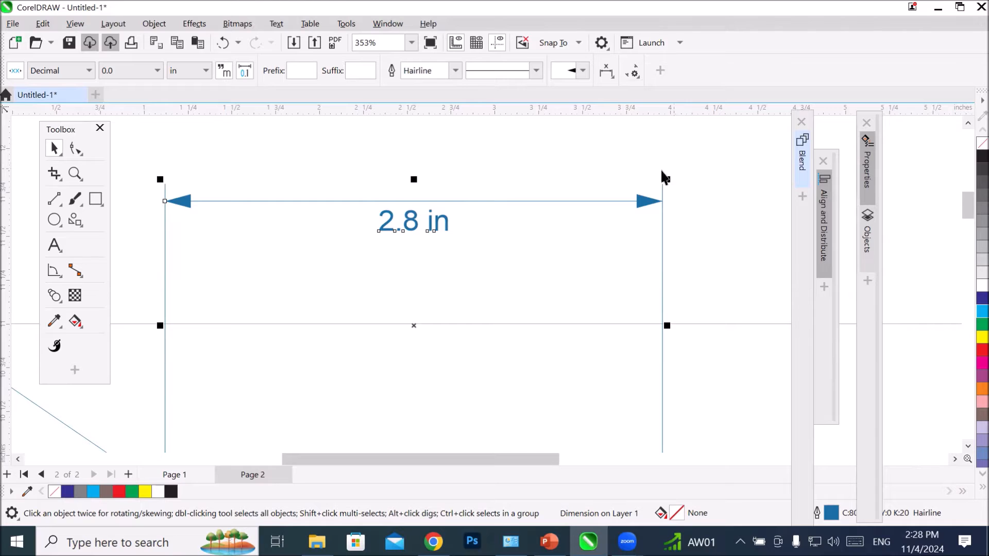
left_click(608, 74)
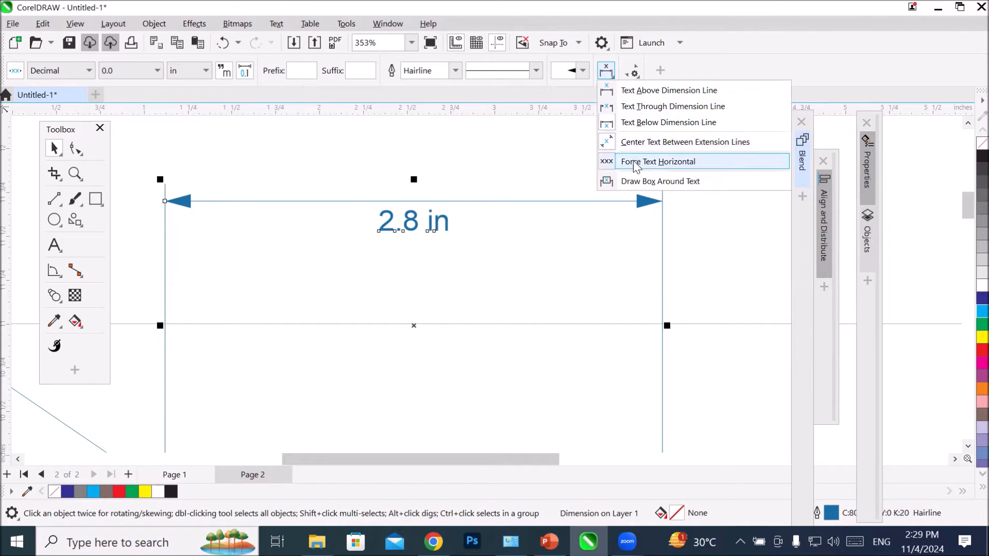
left_click(639, 181)
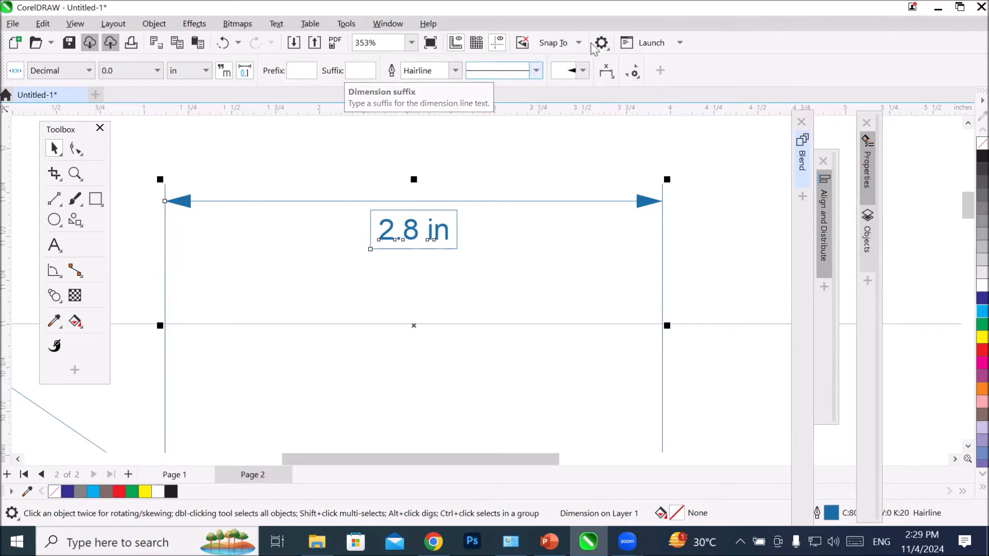
left_click(603, 72)
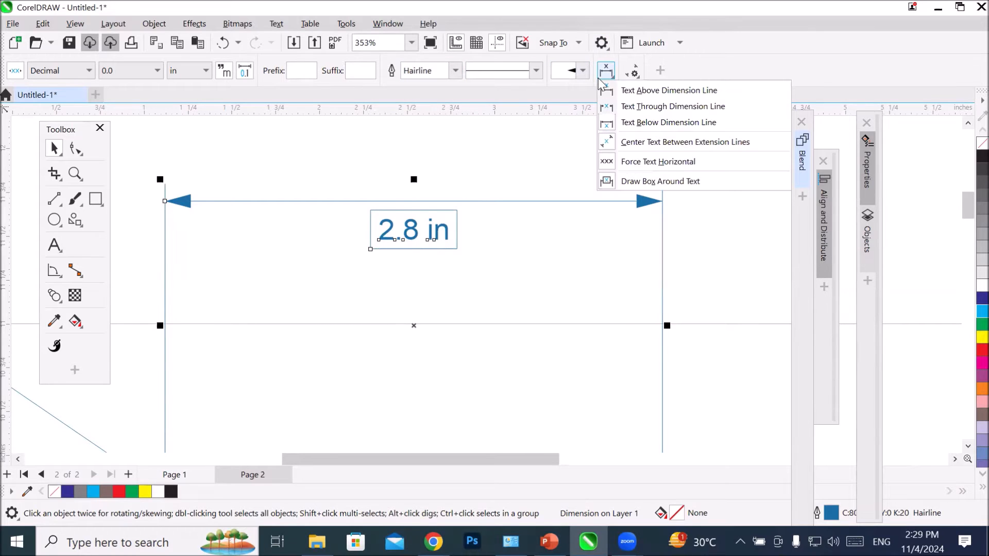
left_click(693, 107)
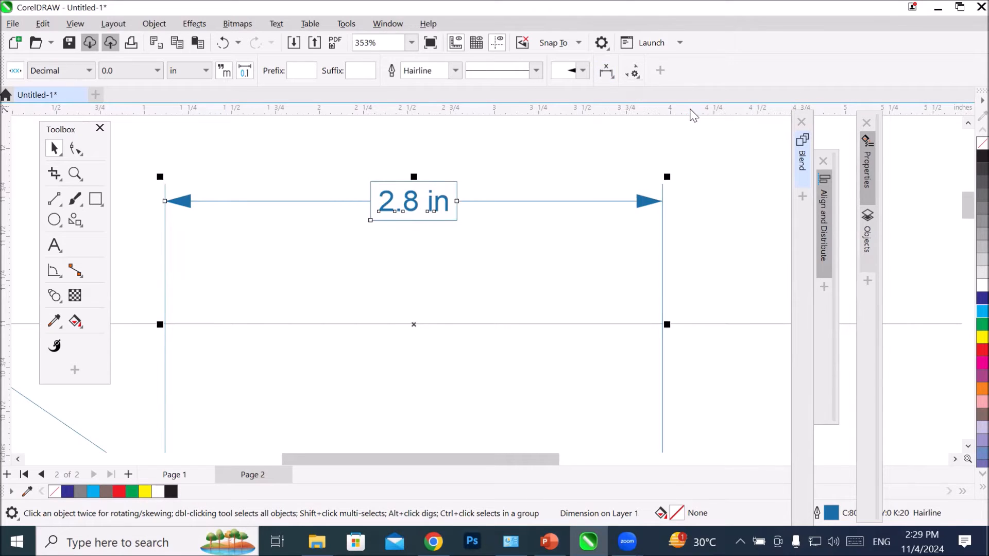
Step: Force the text of the parallelogram's slanted side dimension to horizontal
scroll(570, 237, "down", 3)
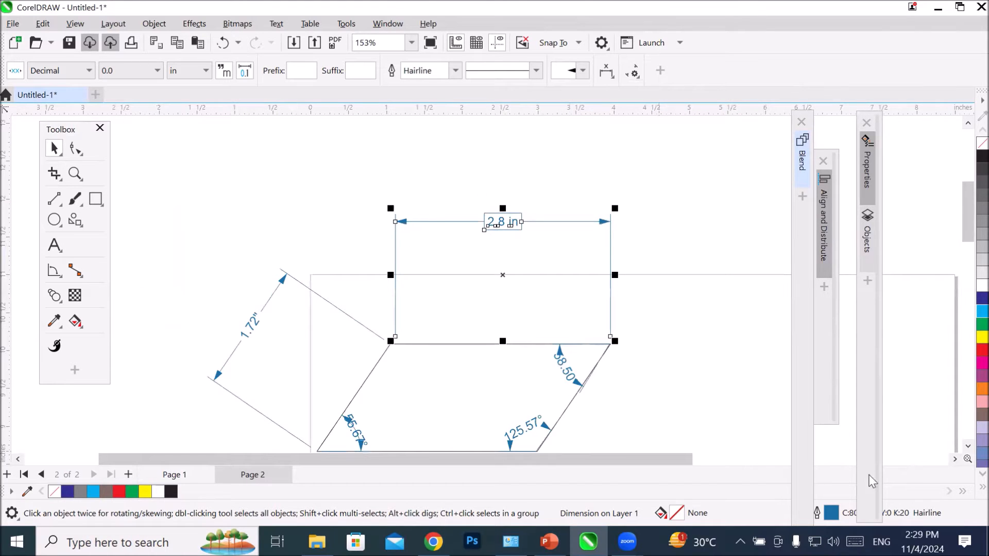
left_click(968, 447)
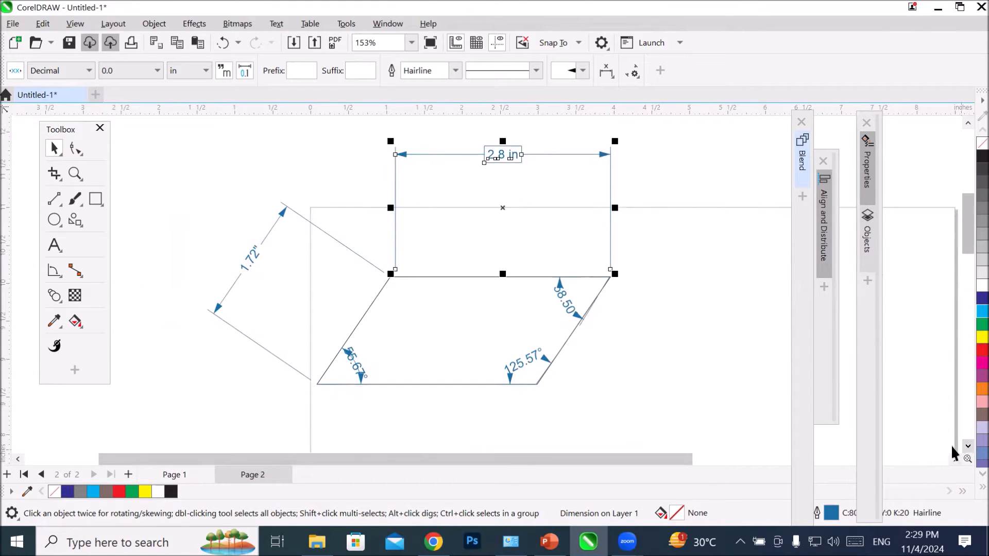
left_click(249, 260)
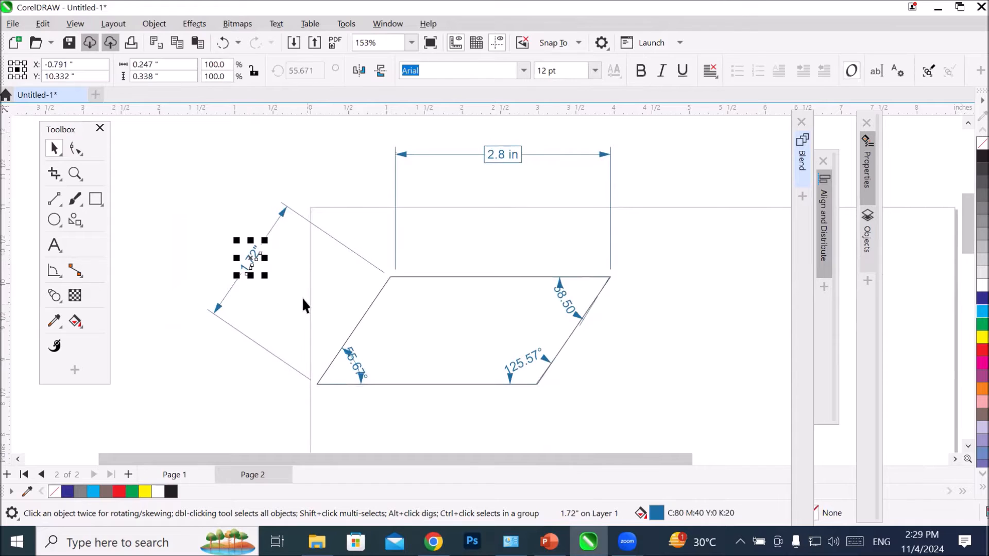
scroll(260, 283, "up", 2)
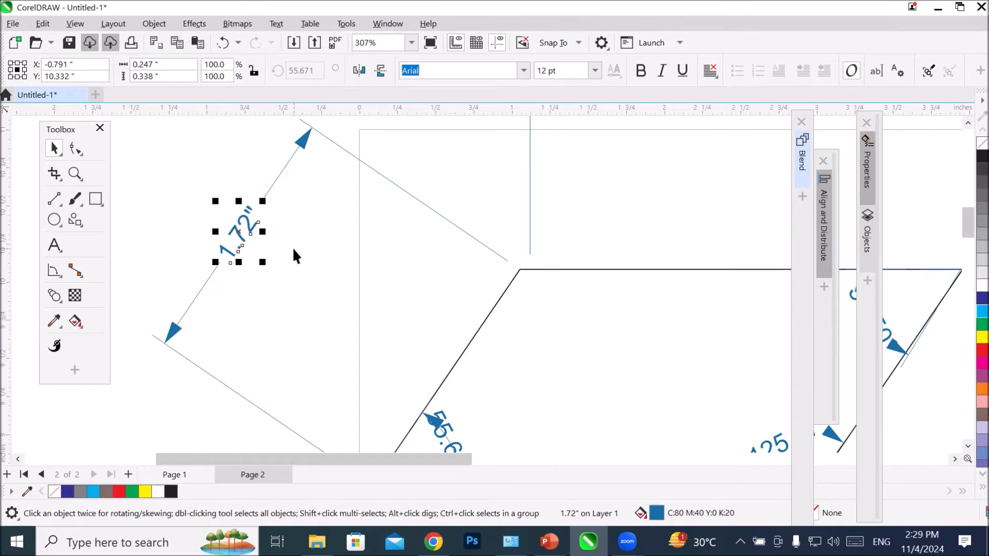
left_click(290, 157)
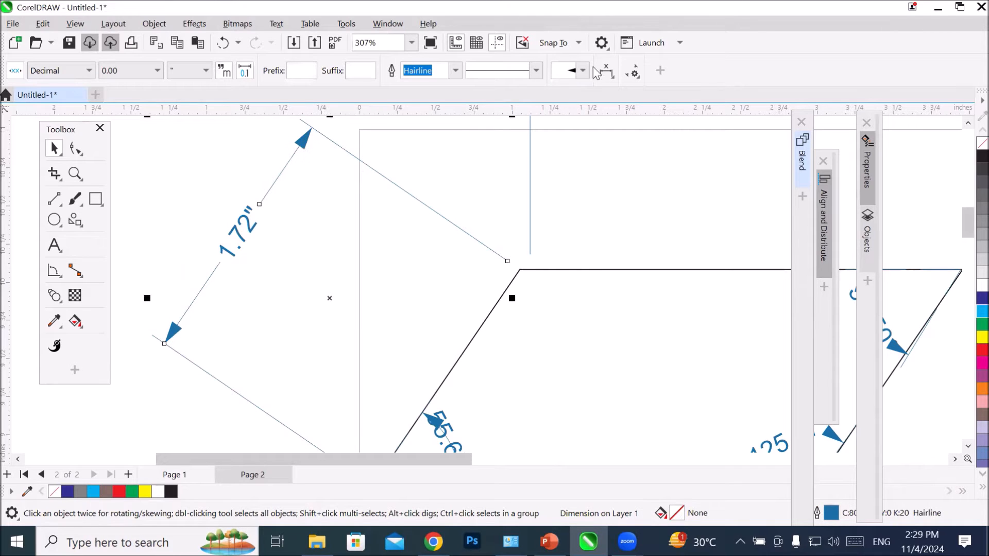
left_click(610, 73)
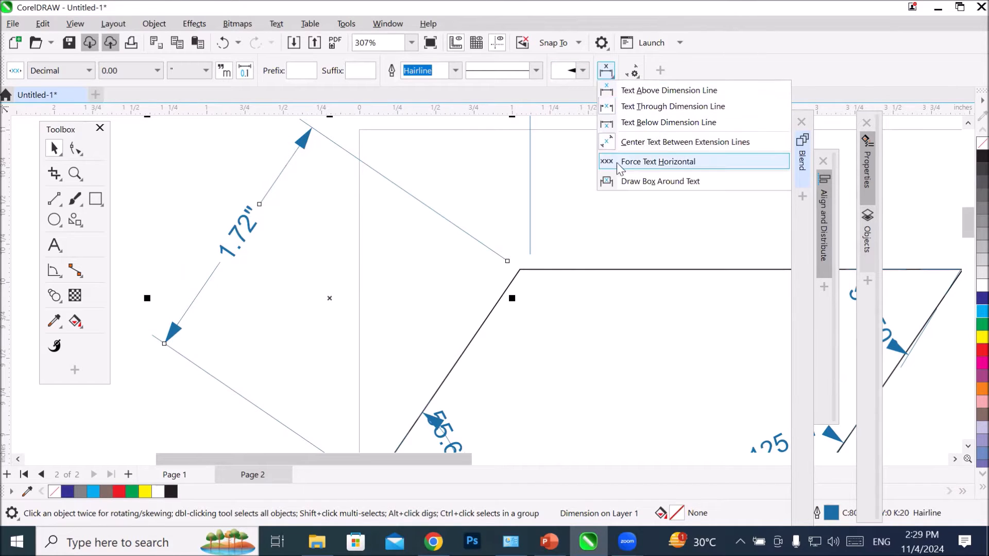
left_click(639, 161)
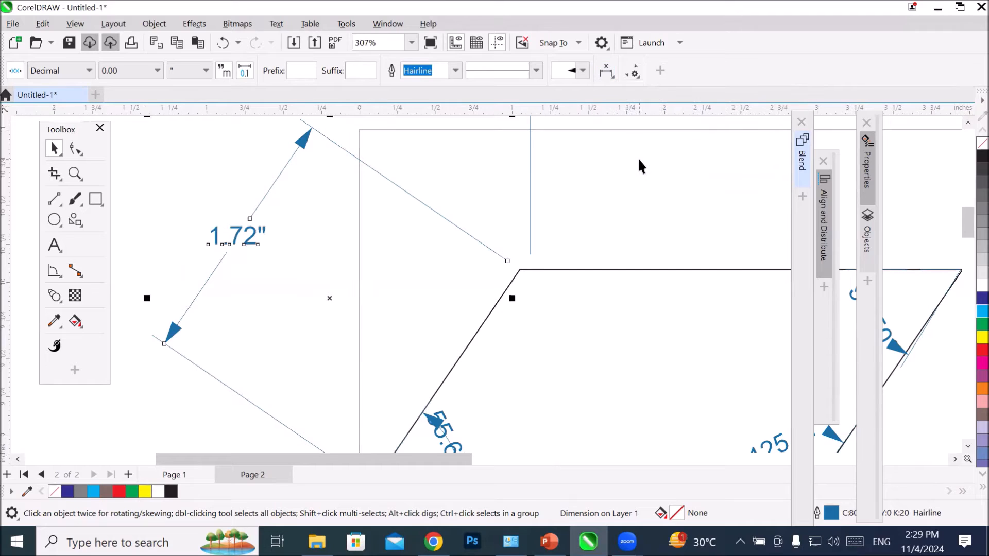
Step: Turn the slanted dimension's forced horizontal text off and back on
left_click(610, 76)
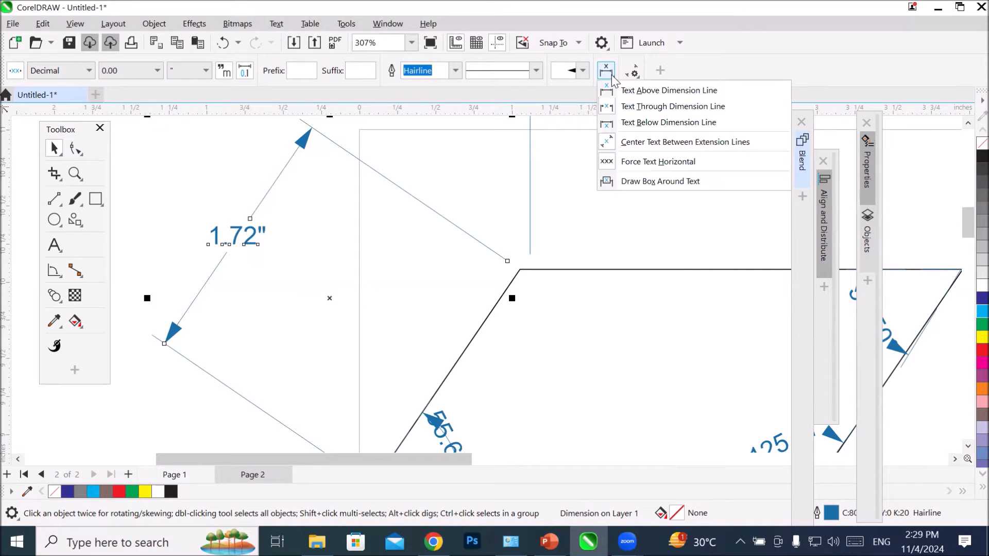
left_click(640, 163)
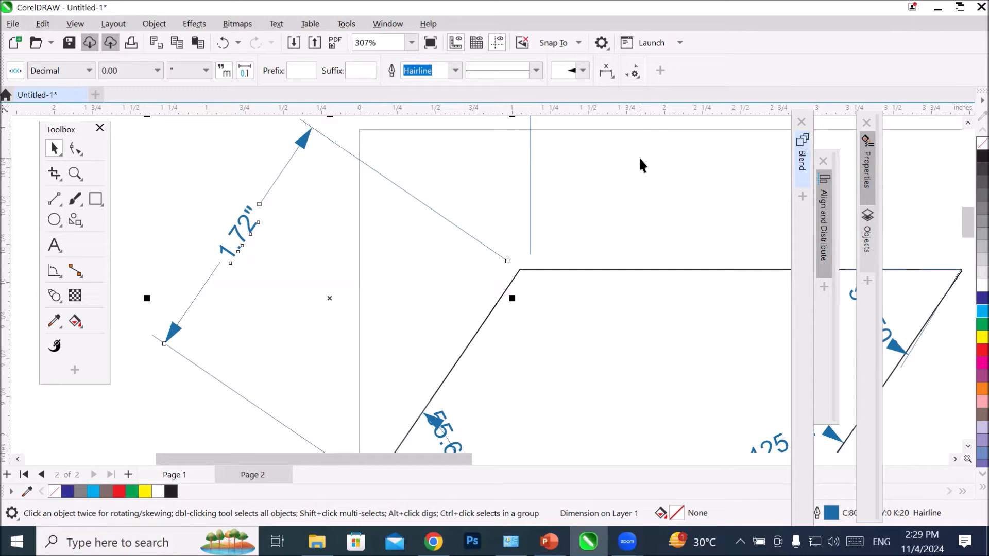
left_click(606, 72)
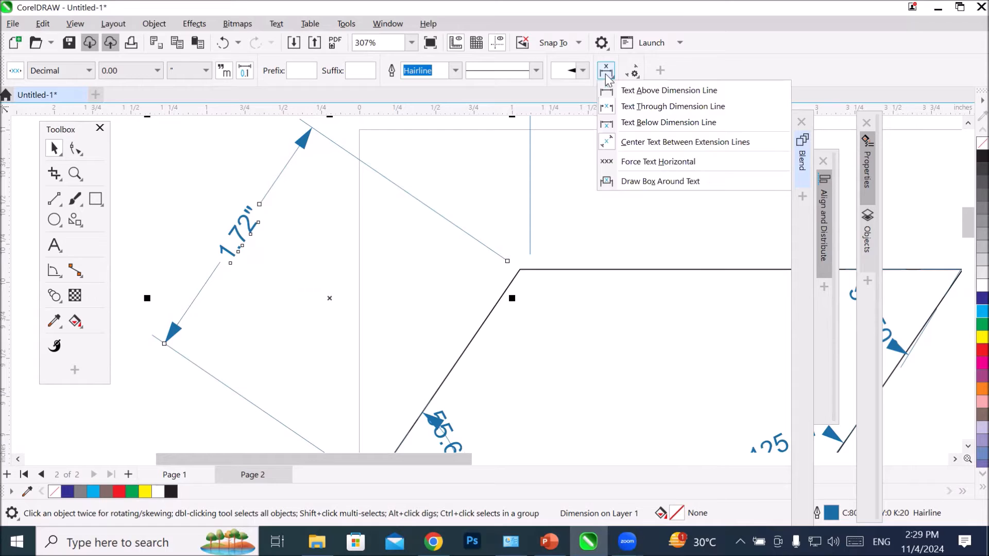
left_click(635, 161)
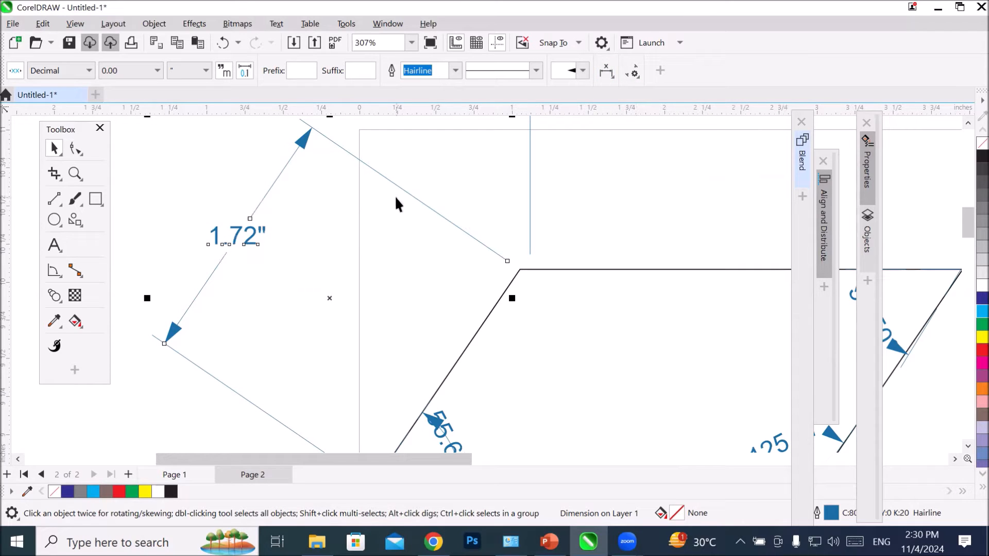
Step: Delete the parallelogram together with all its linear and angular dimensions
scroll(394, 196, "down", 2)
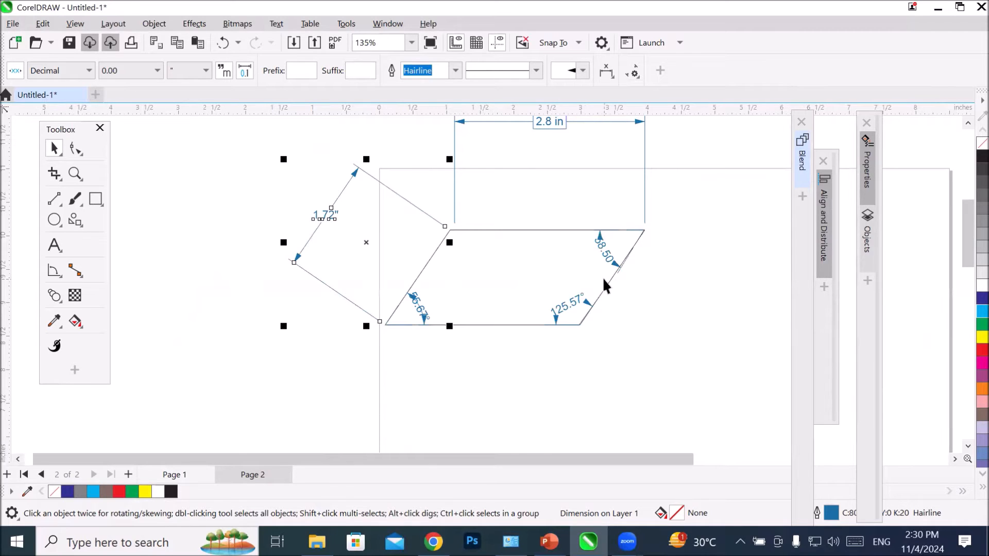
scroll(492, 324, "down", 2)
left_click(493, 323)
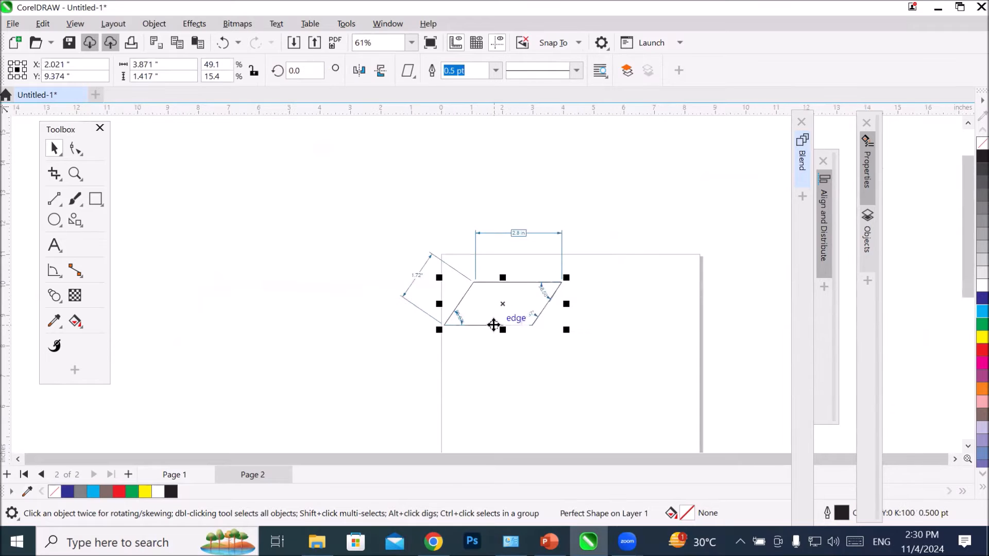
left_click_drag(346, 205, 578, 369)
key("Delete")
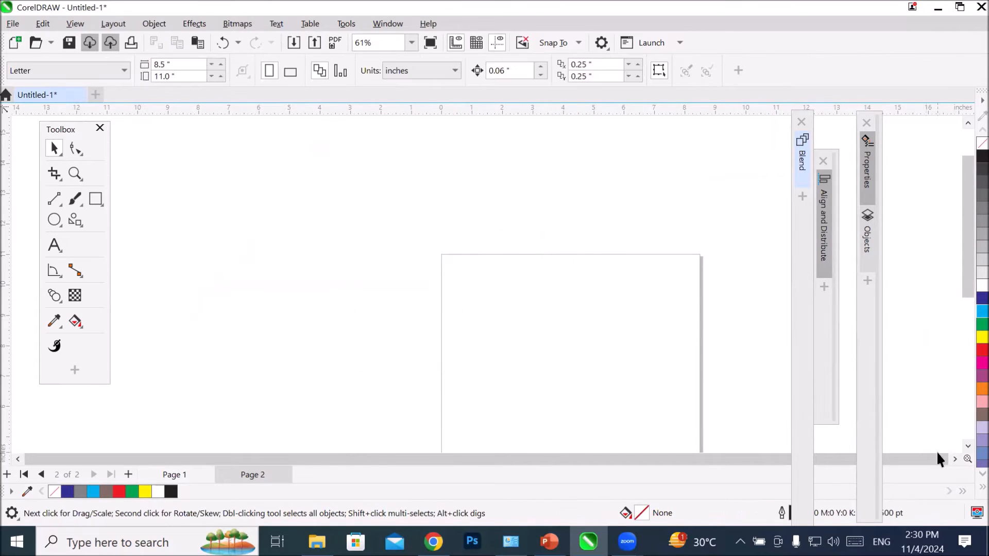
left_click(955, 459)
left_click(968, 447)
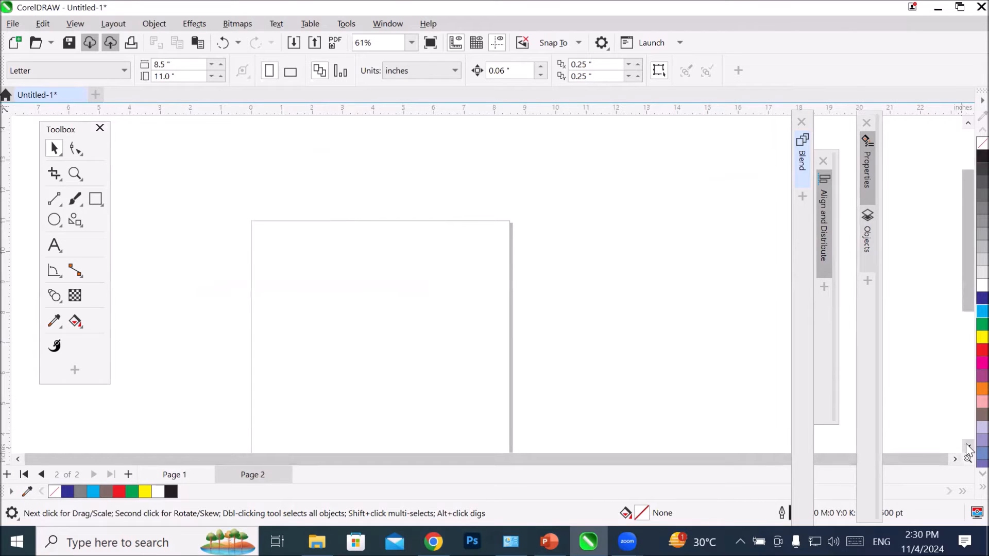
left_click(968, 447)
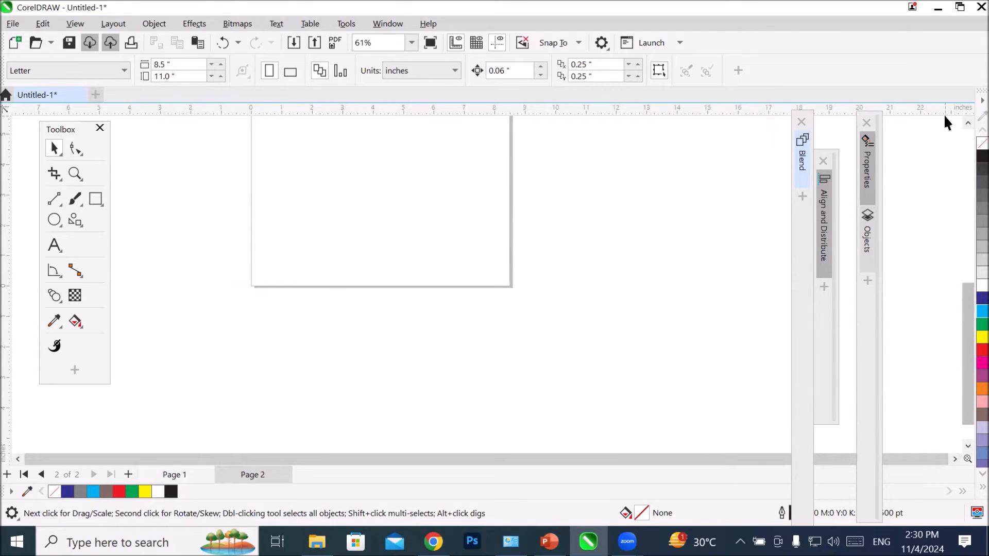
left_click(966, 124)
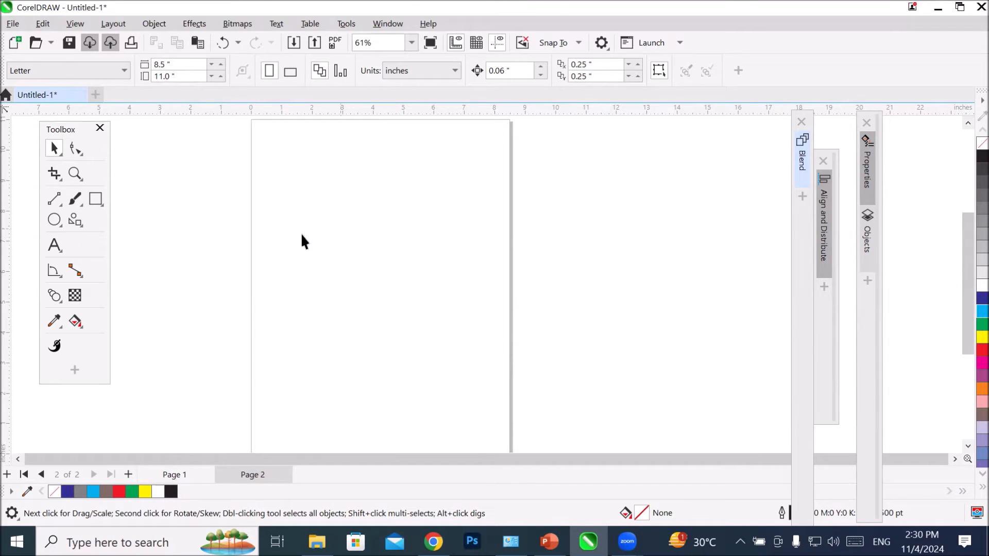
left_click(58, 277)
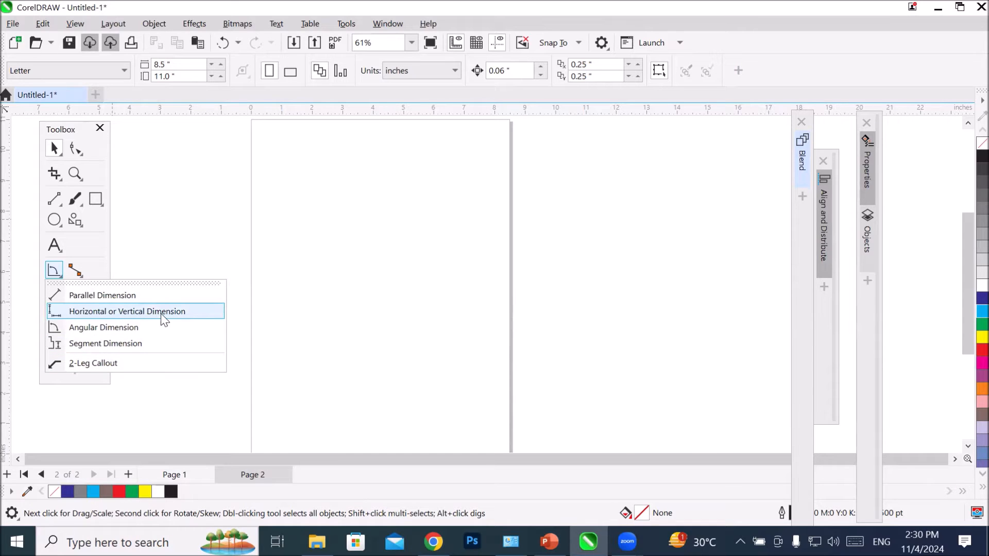
left_click(369, 208)
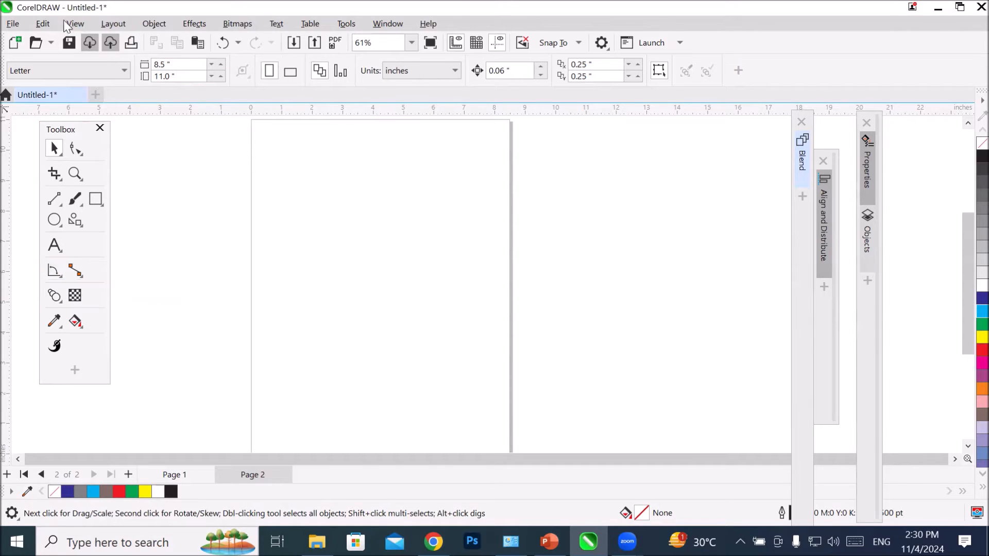
Step: Start an image import and look through the DoorCarWindows and Office Furniture folders for a suitable picture
left_click(293, 44)
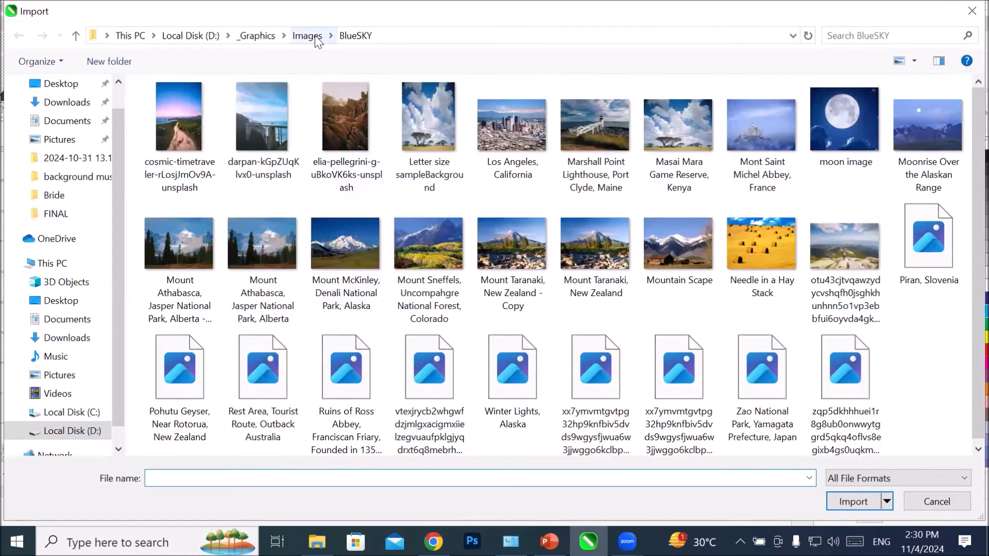
left_click(307, 36)
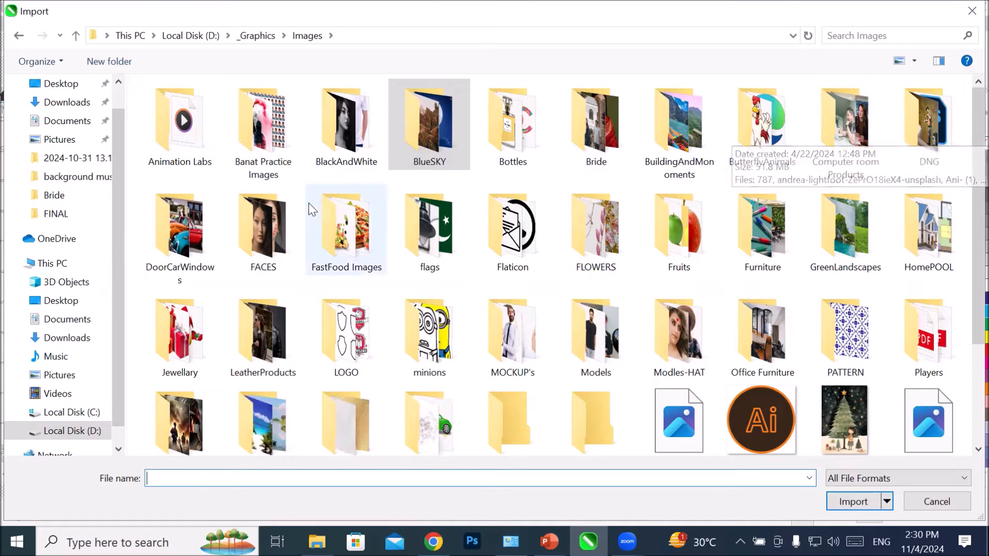
double_click(181, 238)
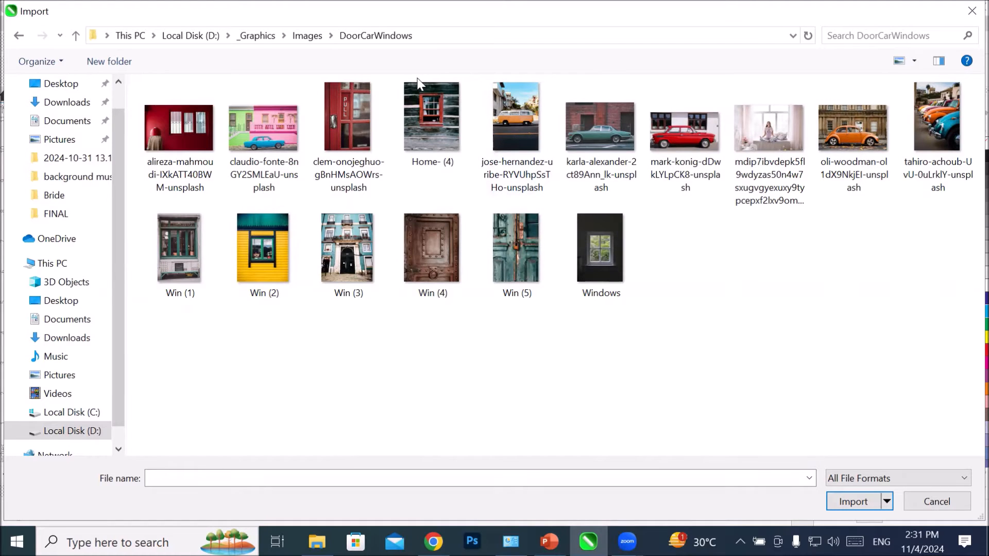
left_click(303, 35)
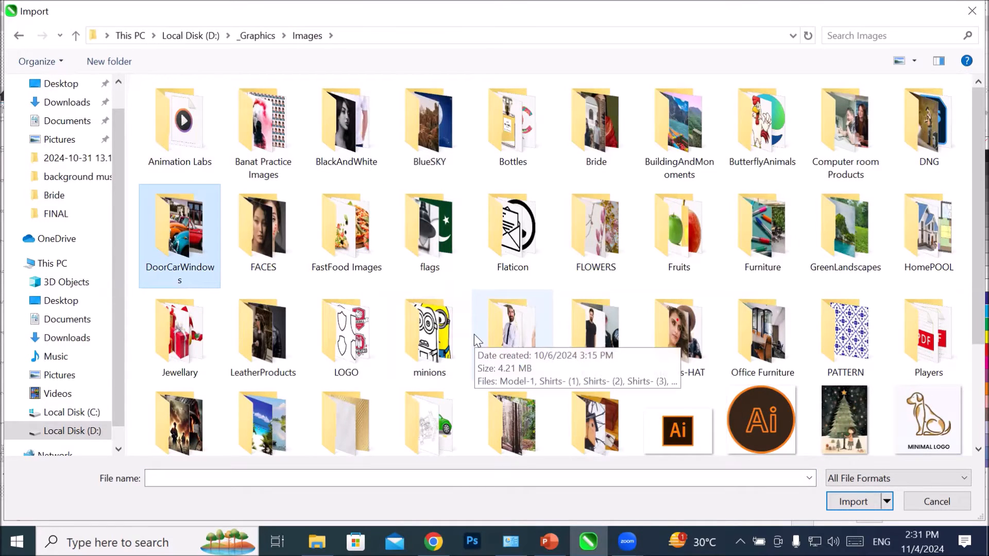
scroll(475, 334, "down", 3)
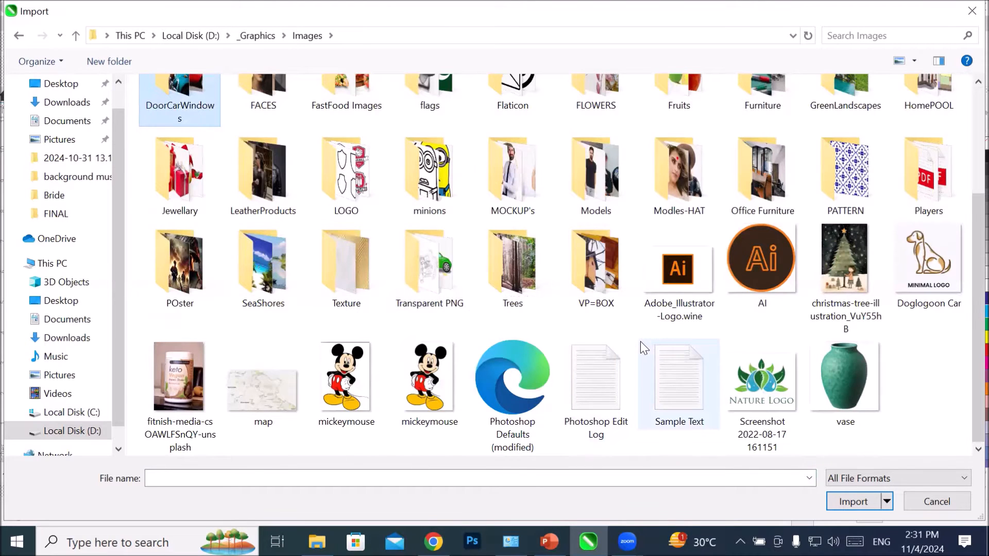
scroll(641, 341, "up", 3)
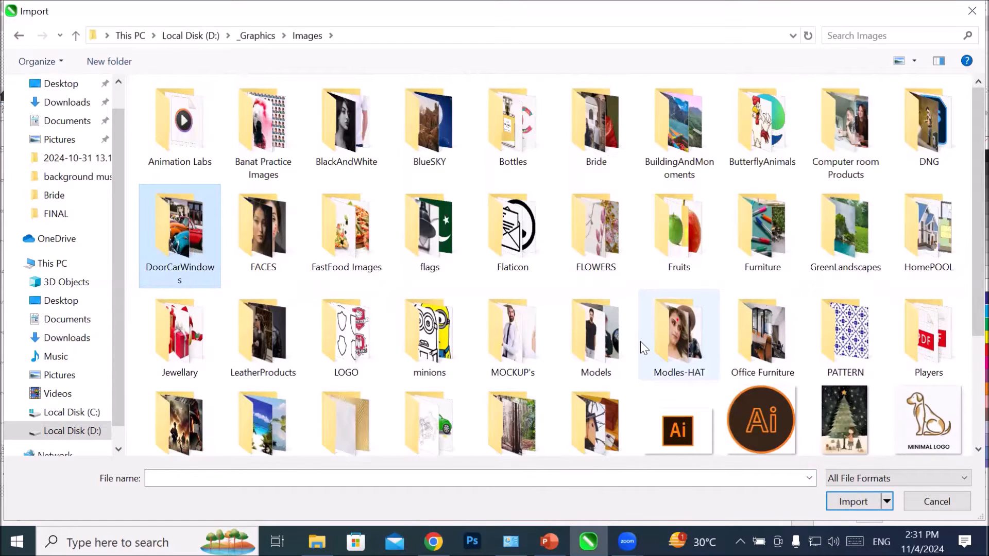
double_click(737, 341)
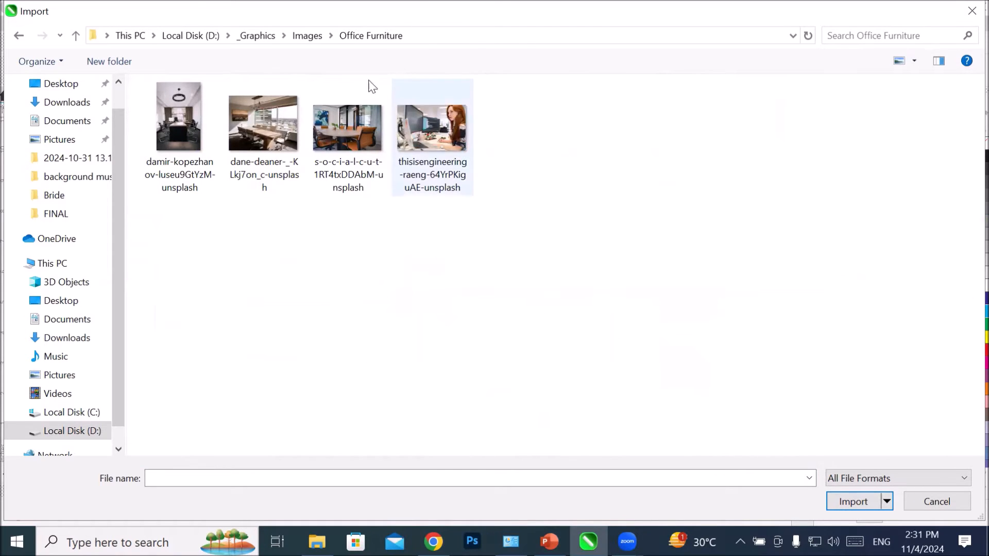
left_click(303, 36)
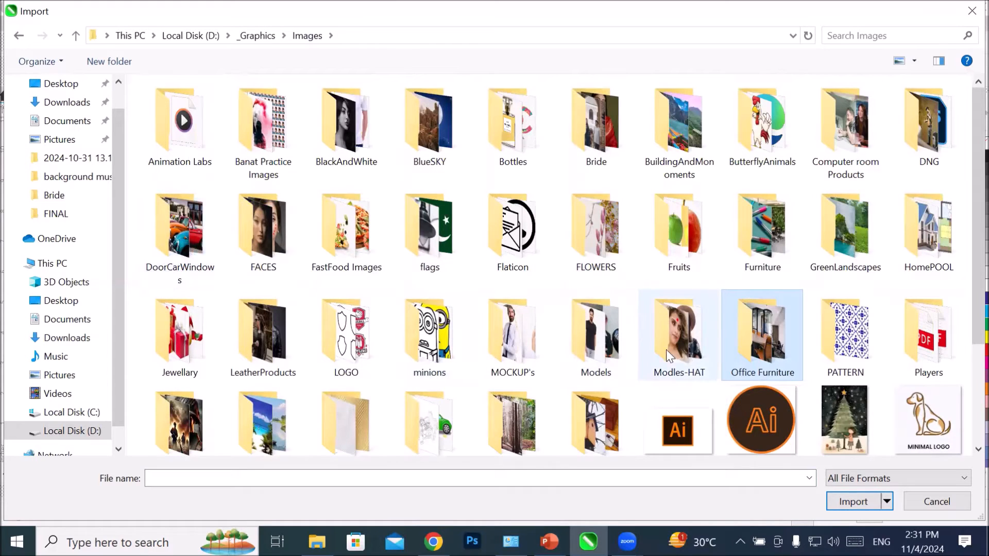
Step: Import the floor plan image pngwing.com (1) from the HomePOOL folder and place it across most of the page's width
double_click(931, 252)
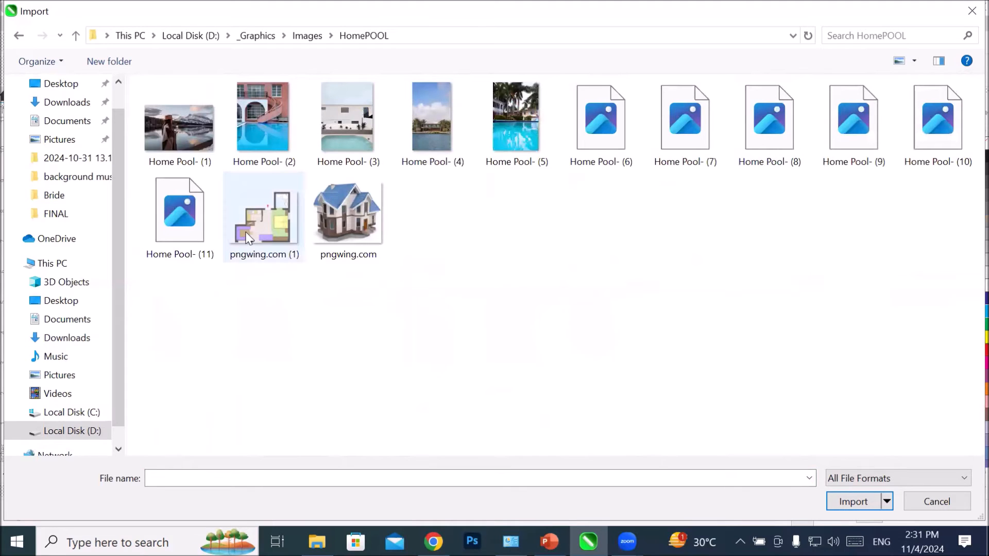
left_click(253, 230)
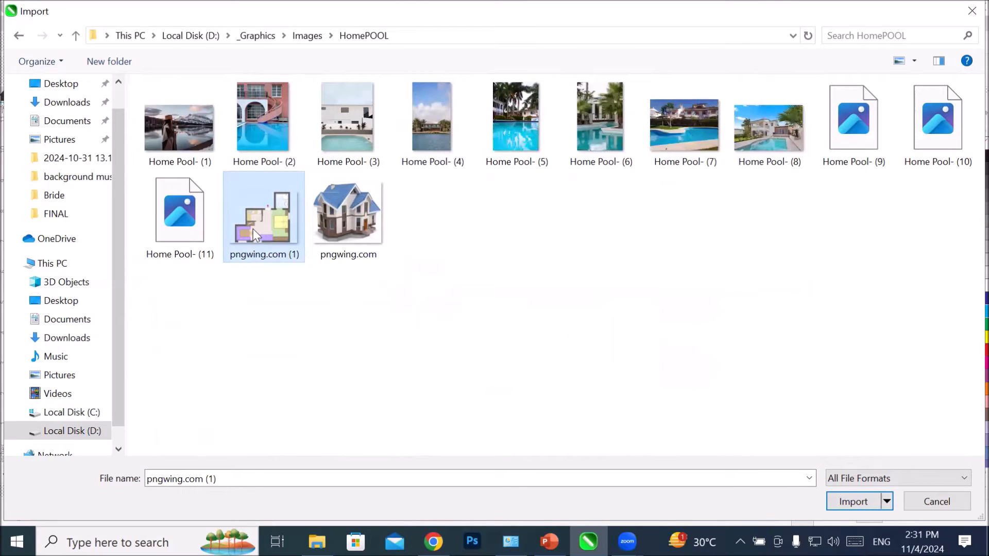
left_click(851, 501)
left_click_drag(259, 167, 515, 347)
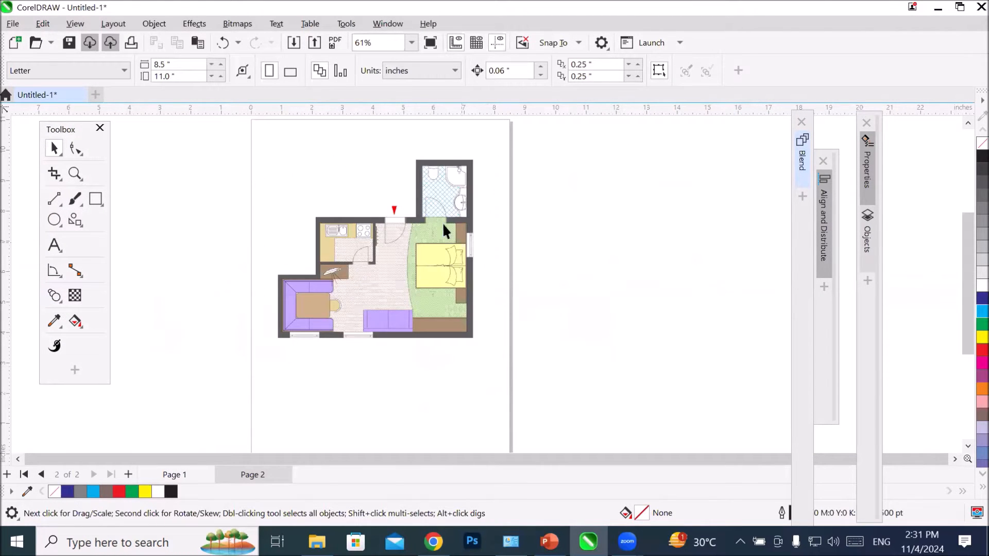
Step: Add a parallel dimension across the bed's width, with its dimension line just above the bed
scroll(443, 222, "up", 5)
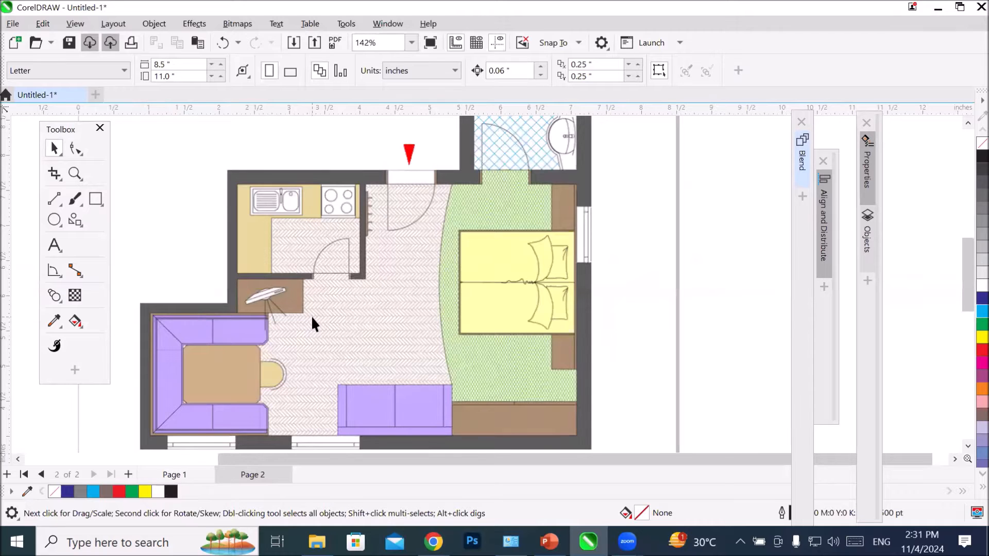
scroll(311, 316, "down", 2)
scroll(507, 264, "up", 3)
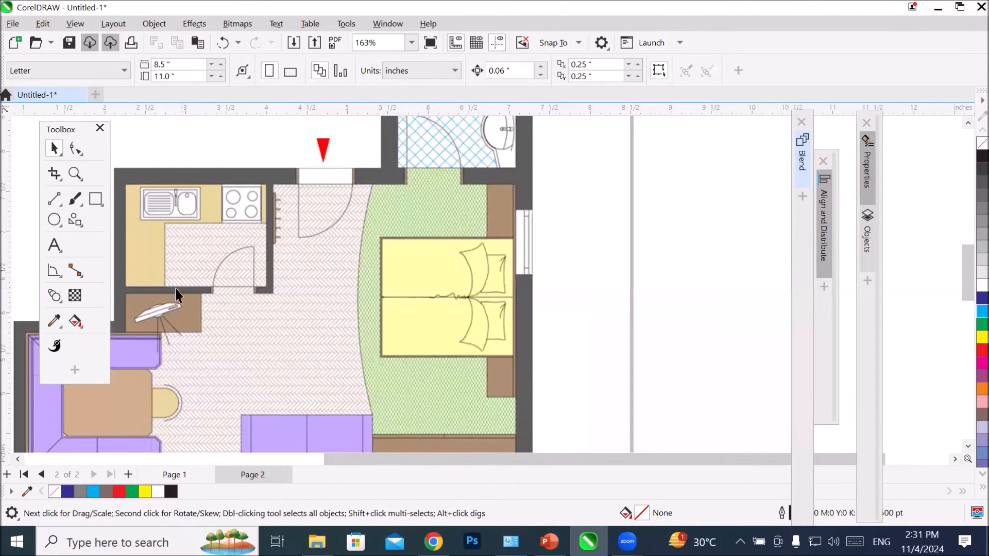
left_click(53, 271)
left_click(79, 275)
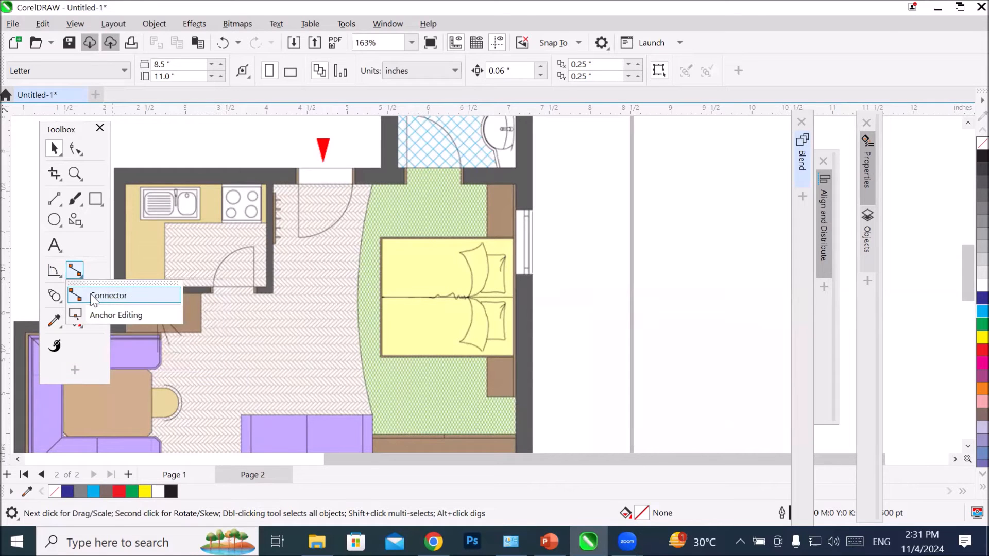
left_click(49, 270)
left_click(49, 270)
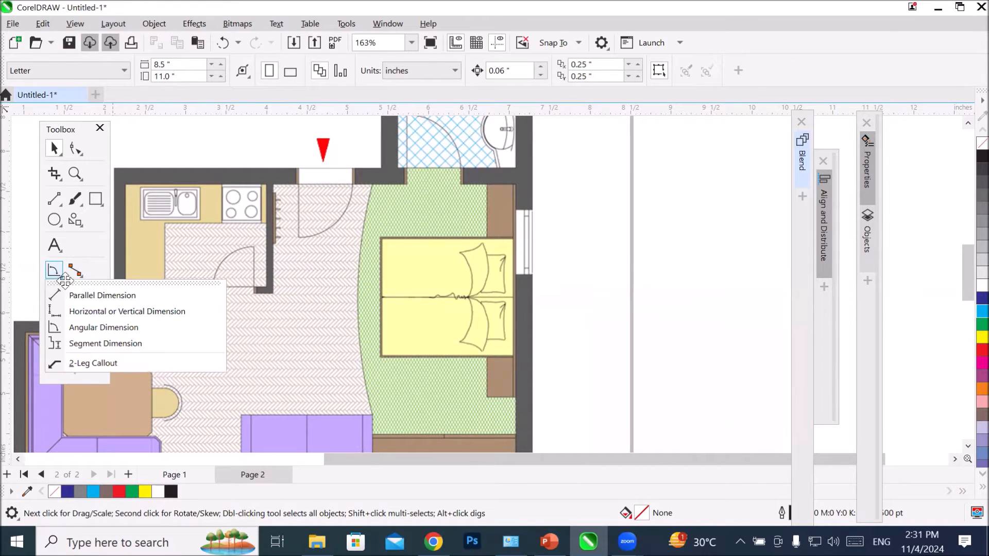
left_click(82, 294)
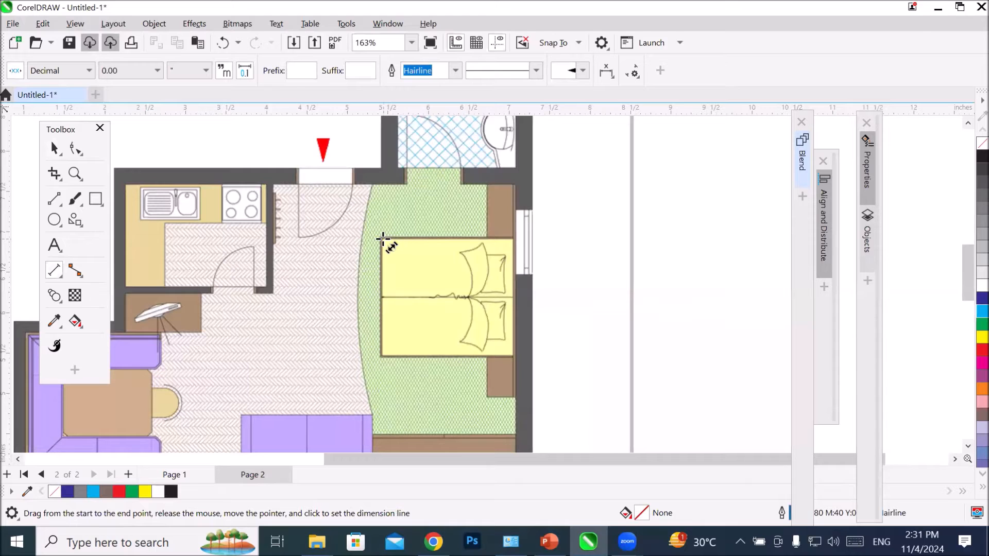
left_click_drag(381, 238, 514, 238)
left_click(504, 213)
Step: Dimension the floor plan's overall width along the bottom wall, with the dimension line below the plan
scroll(429, 204, "up", 2)
scroll(428, 205, "down", 3)
scroll(479, 278, "down", 2)
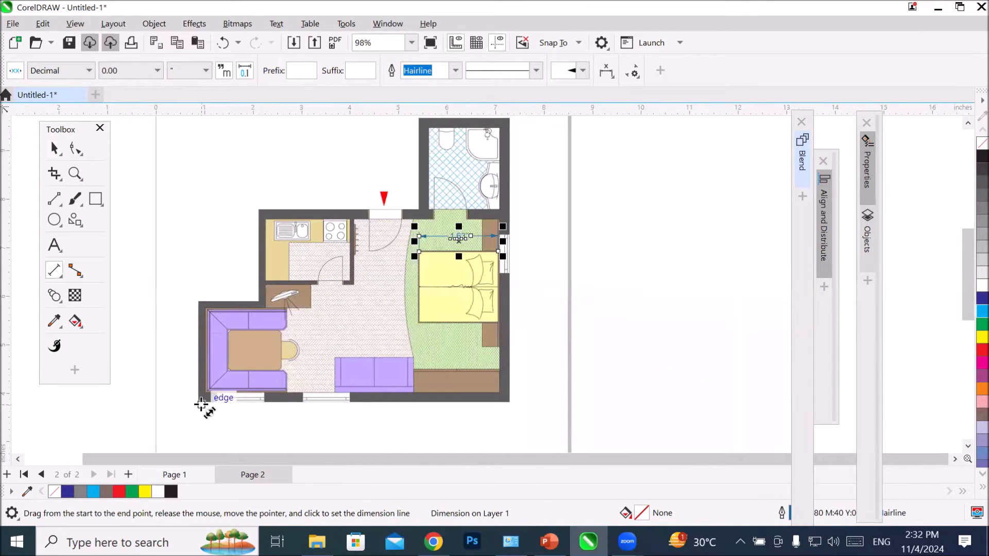
left_click_drag(206, 404, 508, 405)
left_click(503, 425)
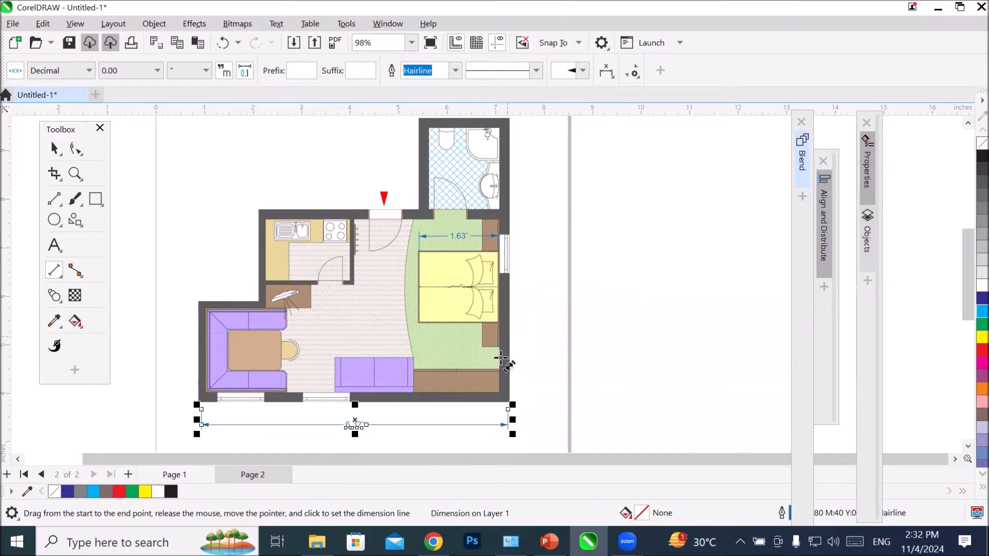
Step: Dimension the width of the purple two-seat sofa, with the dimension line above it
scroll(360, 375, "up", 3)
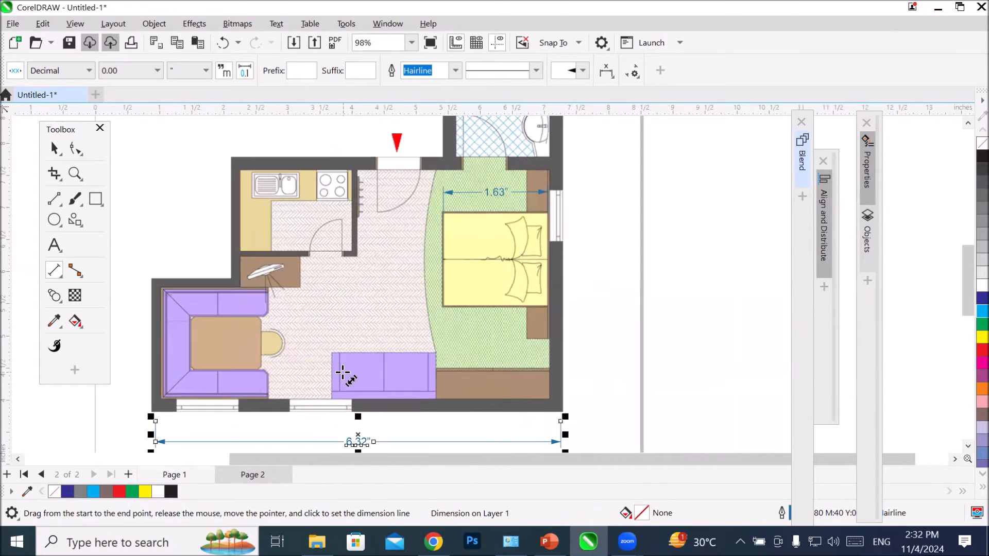
left_click_drag(330, 350, 468, 352)
left_click(470, 312)
Step: Dimension the plan's full height along the right outer wall, with the dimension line outside the wall
scroll(691, 333, "down", 5)
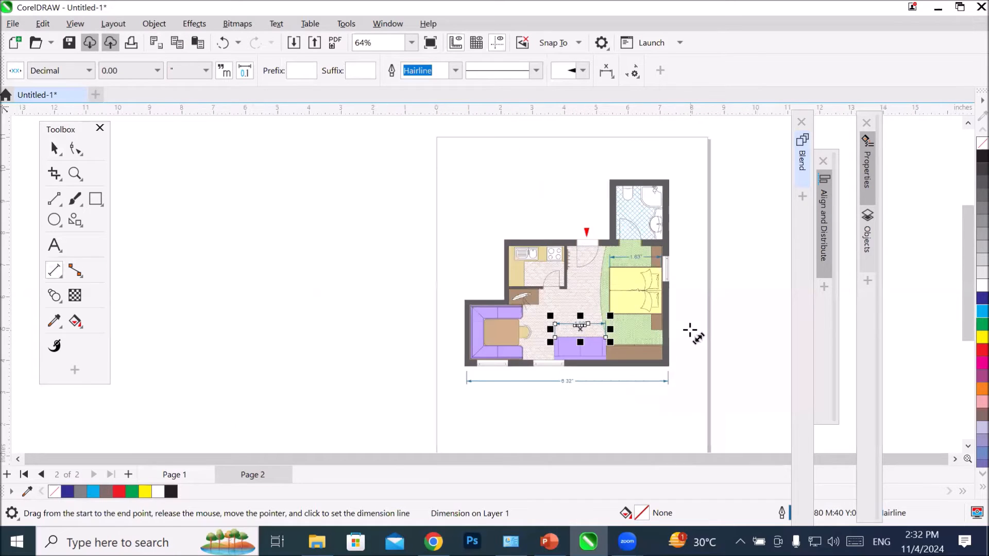
left_click_drag(669, 178, 675, 365)
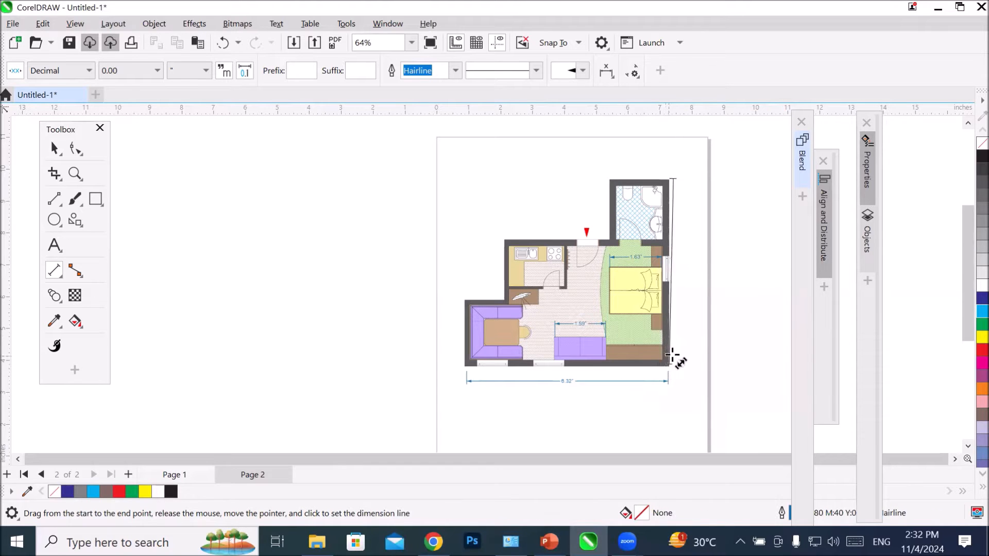
left_click(694, 352)
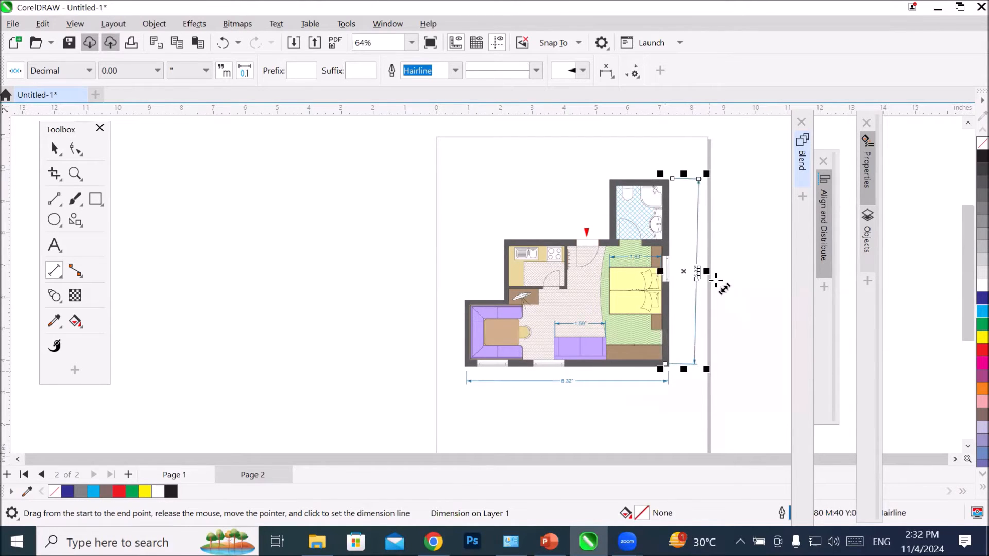
scroll(711, 278, "up", 4)
scroll(686, 265, "down", 3)
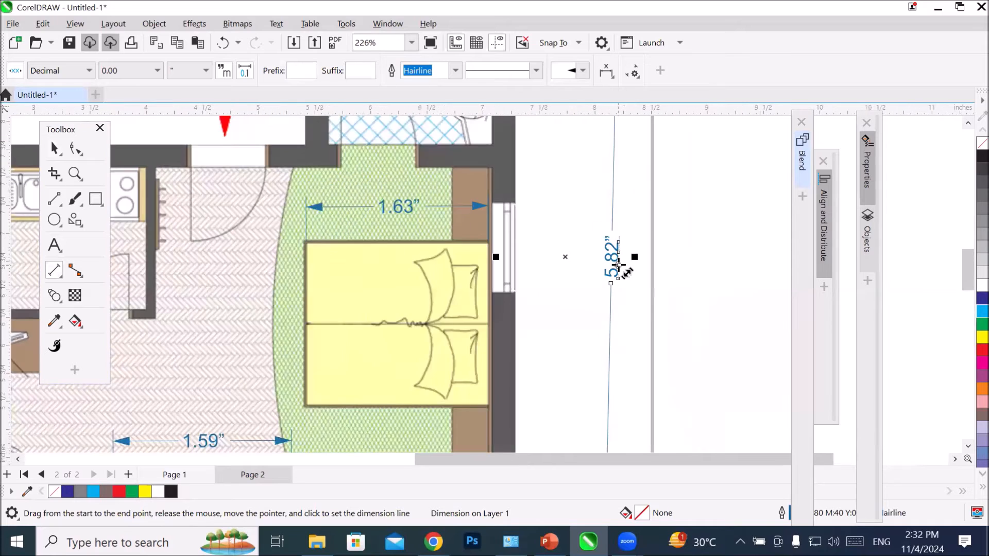
Step: Dimension the height of the dining corner's left outer wall, with the dimension line outside the plan
scroll(615, 265, "down", 2)
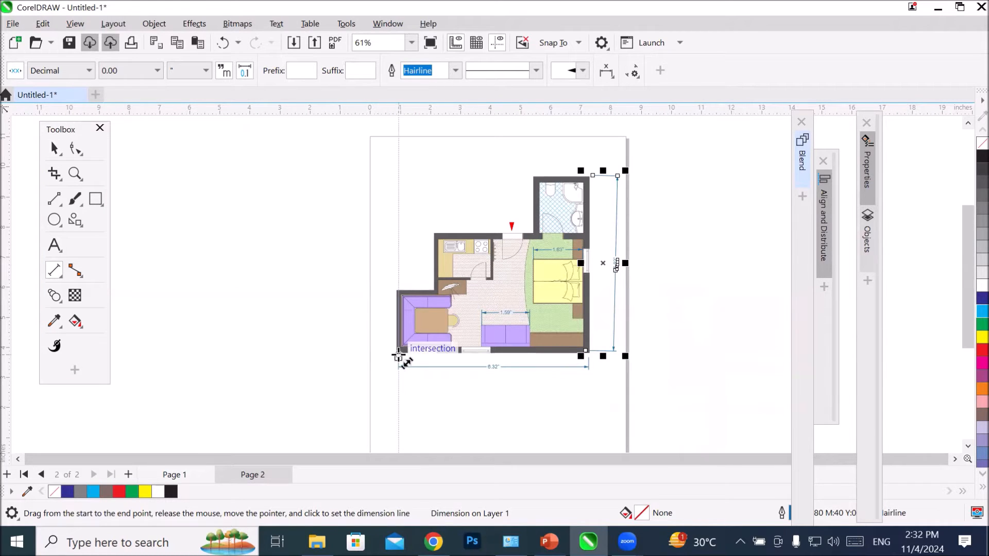
left_click_drag(398, 355, 400, 291)
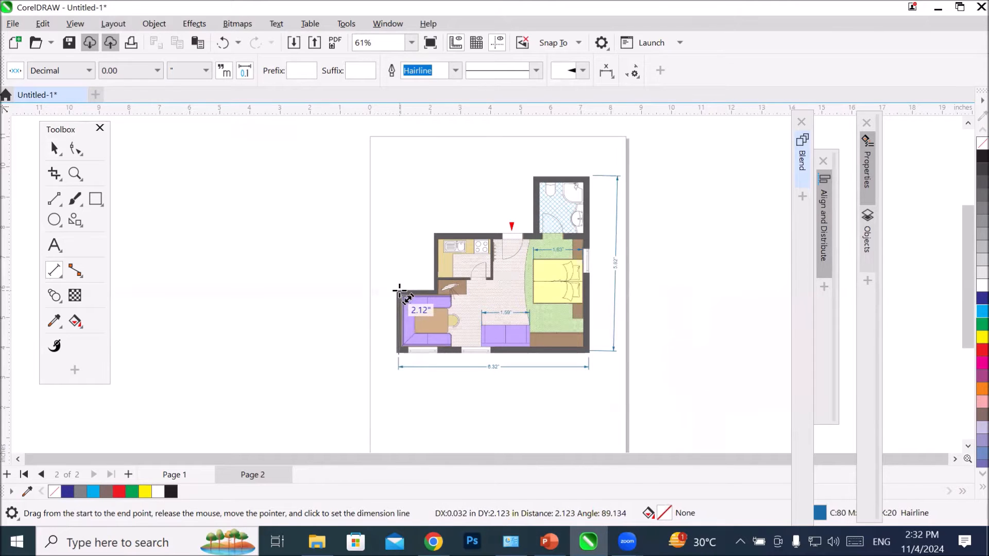
left_click(350, 296)
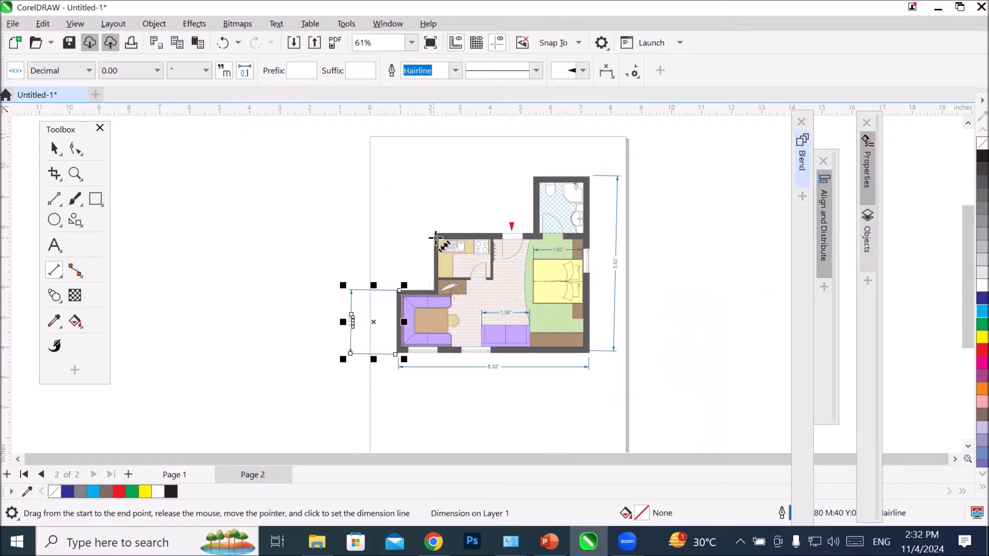
Step: Dimension the width from the kitchen's upper corner to the plan's right wall and the bathroom's width, both above the plan
left_click_drag(438, 235, 584, 236)
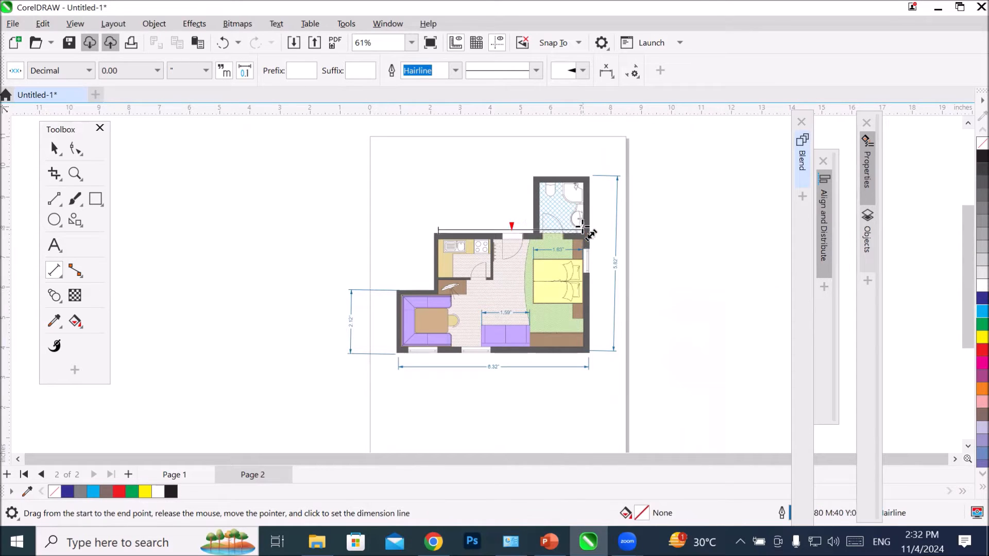
left_click(596, 146)
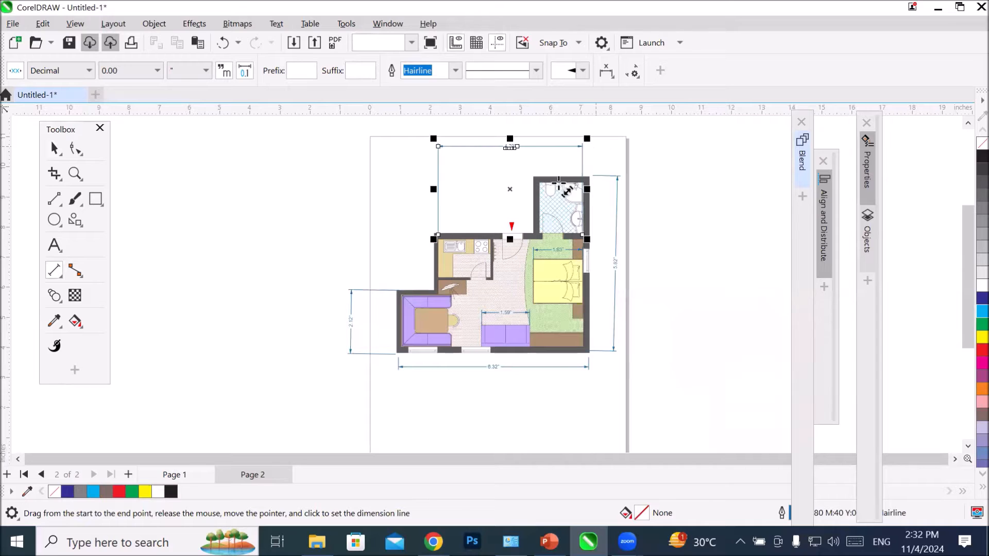
left_click_drag(537, 179, 583, 179)
left_click(599, 132)
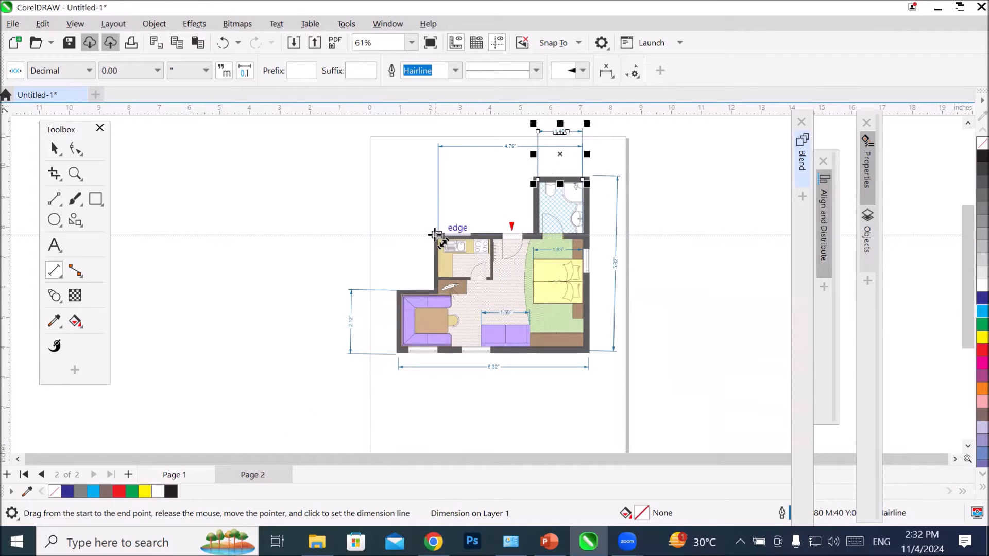
Step: Dimension the kitchen's left outer wall from its upper corner to its lower end, with the dimension line well outside the plan
left_click_drag(435, 235, 402, 291)
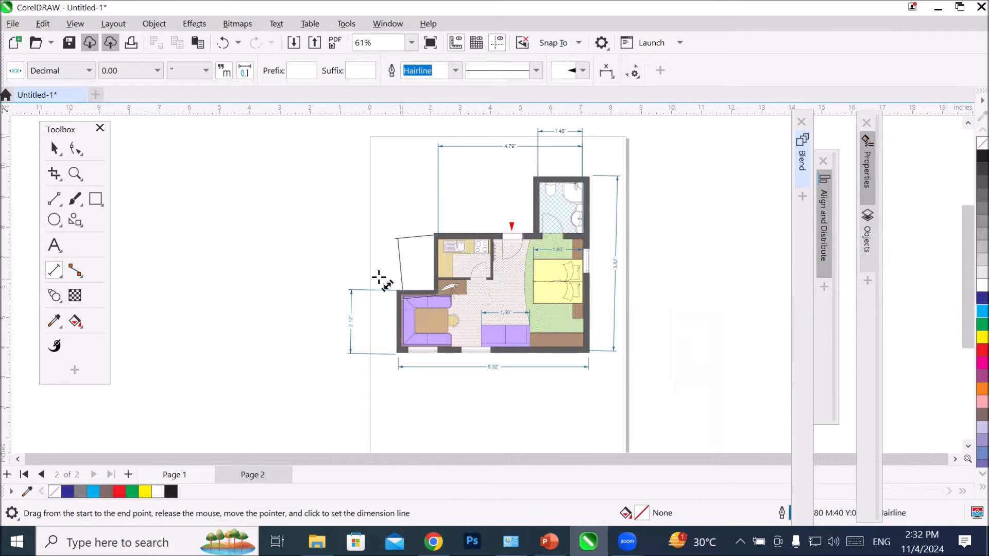
left_click(316, 275)
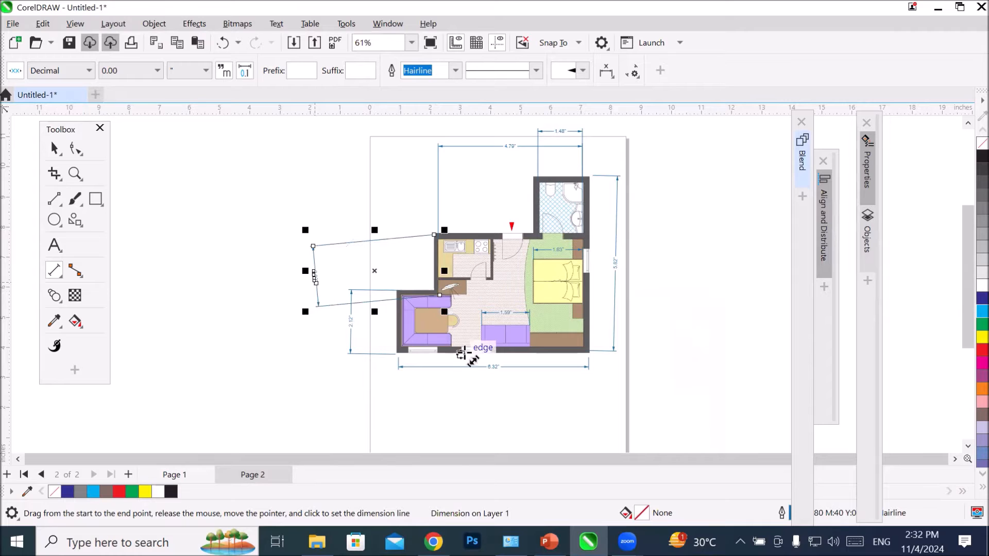
scroll(544, 393, "up", 1)
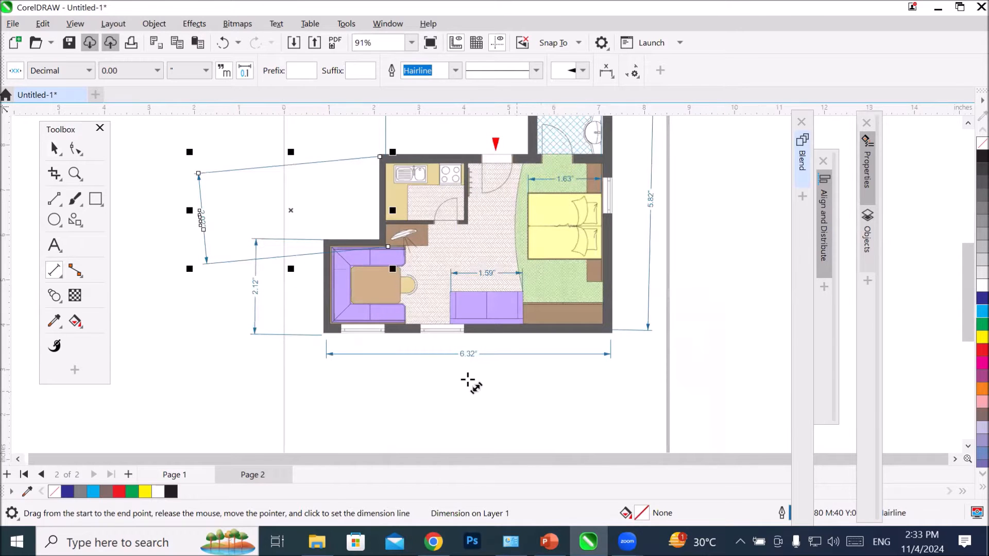
scroll(377, 369, "up", 2)
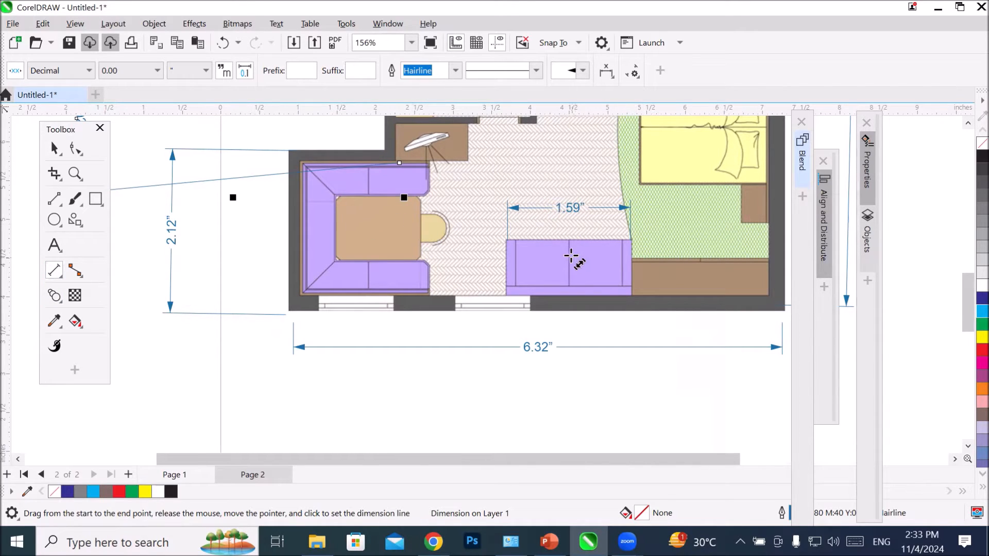
scroll(556, 250, "down", 5)
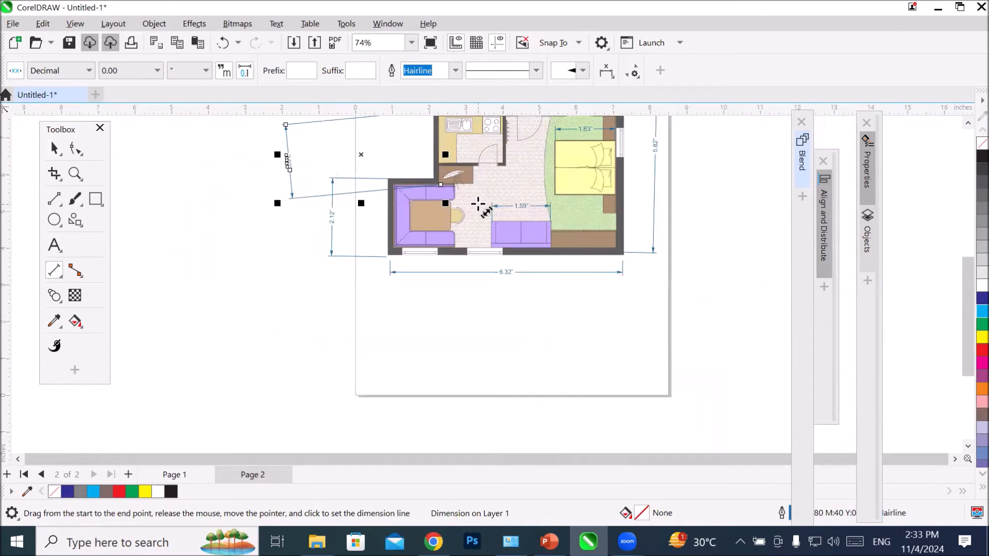
scroll(488, 132, "up", 3)
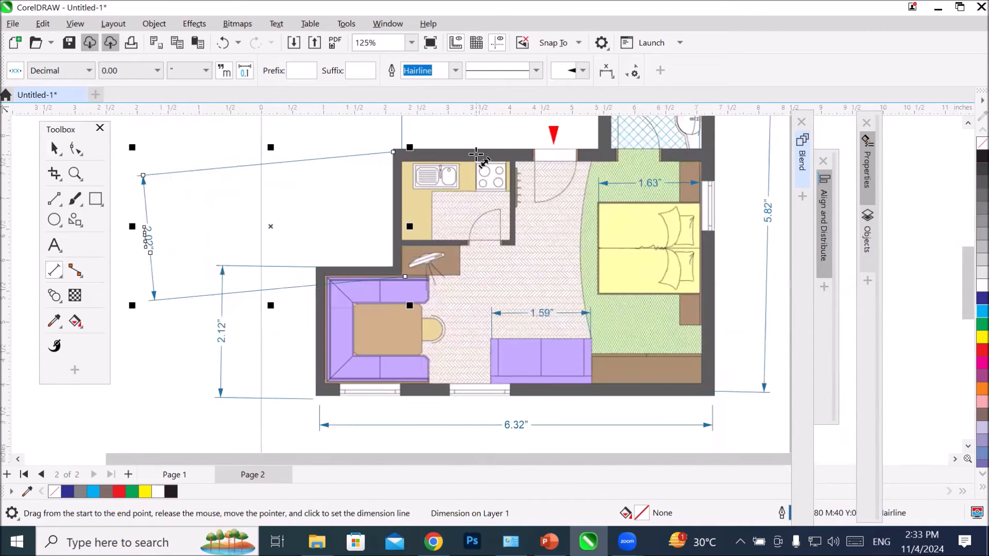
Step: Add a 2-Leg Callout reading "Drawing Room" from the dining table to the empty area below the plan's left corner
scroll(475, 154, "down", 2)
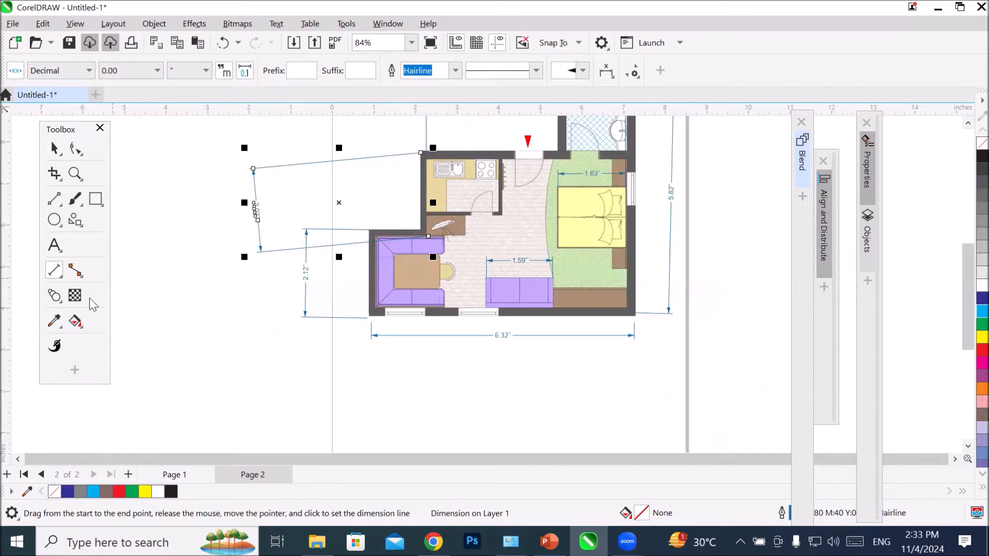
left_click(52, 273)
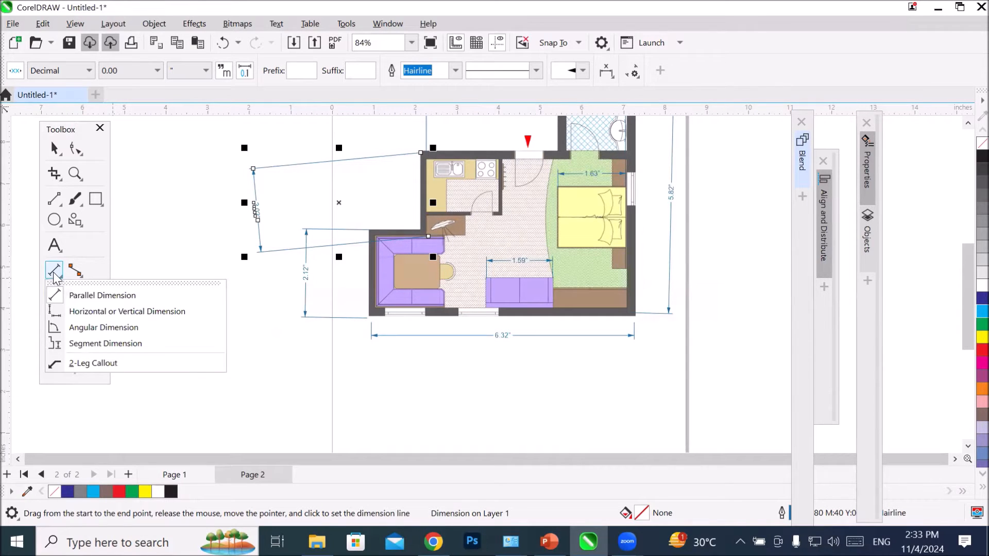
left_click(116, 367)
left_click(408, 278)
left_click(342, 375)
left_click(284, 378)
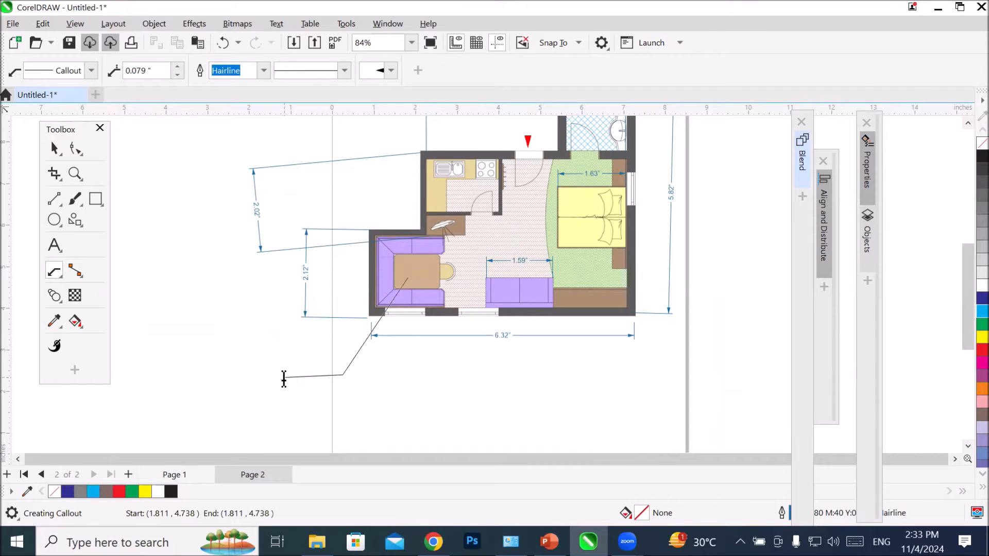
type("Drawing Room")
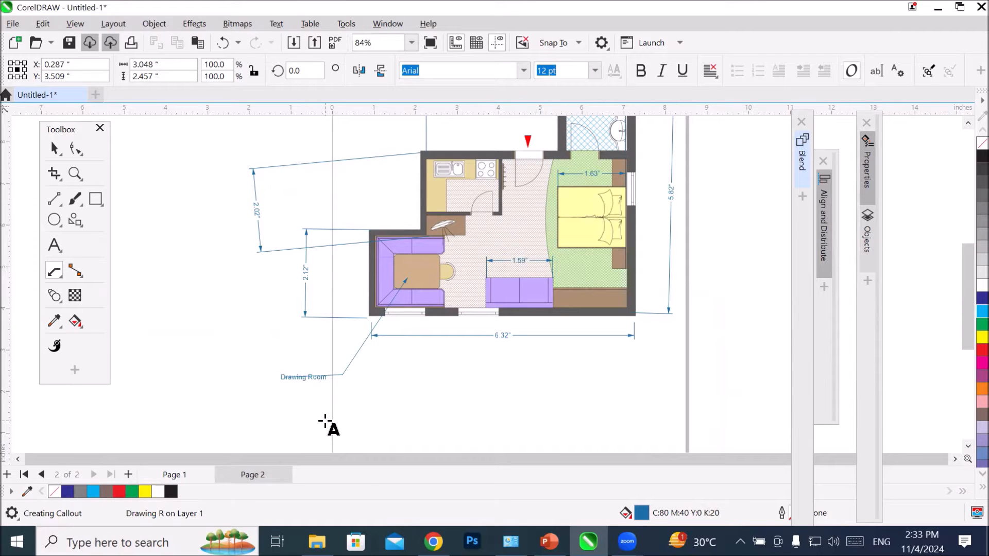
Step: Add a 2-Leg Callout reading "Bedroom" from the bed, bending outside the right wall and ending below the plan
scroll(311, 384, "up", 4)
scroll(299, 386, "up", 1)
scroll(301, 386, "down", 5)
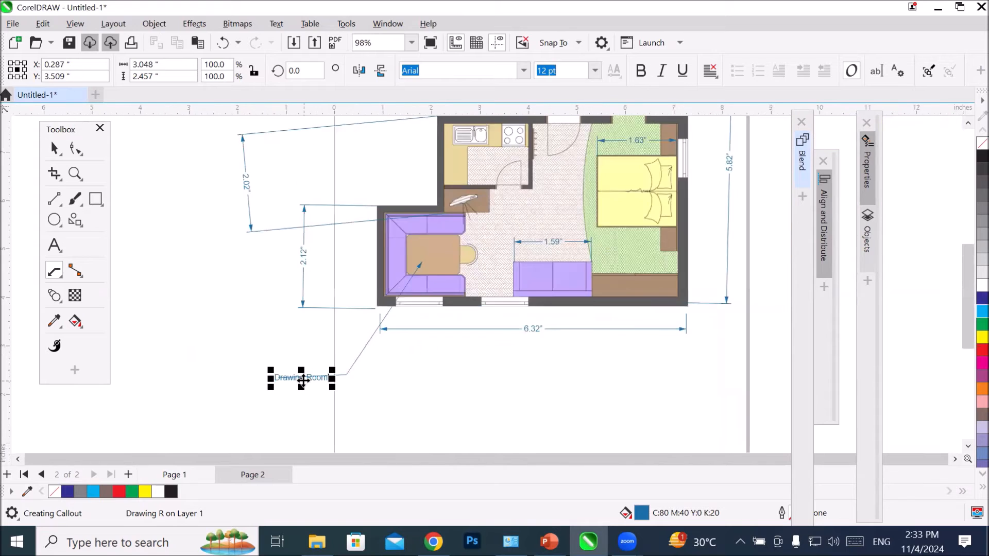
scroll(302, 381, "down", 1)
left_click_drag(553, 242, 689, 298)
left_click(632, 404)
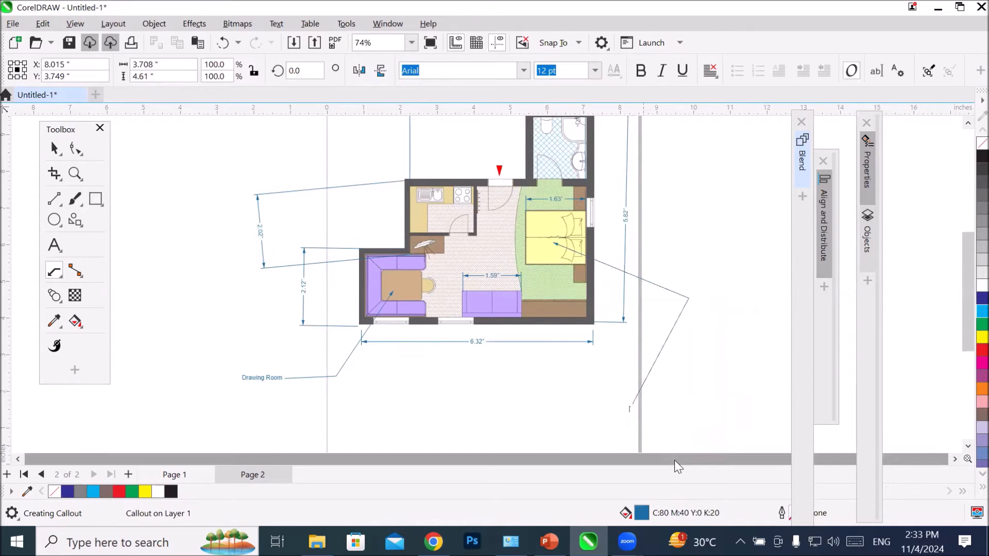
type("Bedroom")
Step: Add a 2-Leg Callout reading "Kitchen" from the kitchen floor, with its label above the kitchen's upper wall
scroll(639, 437, "up", 5)
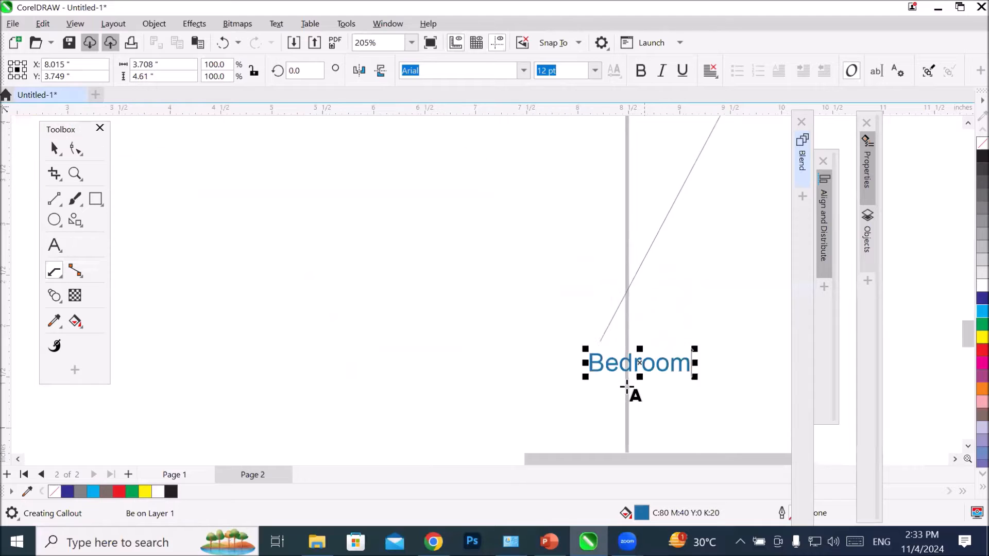
scroll(625, 382, "down", 6)
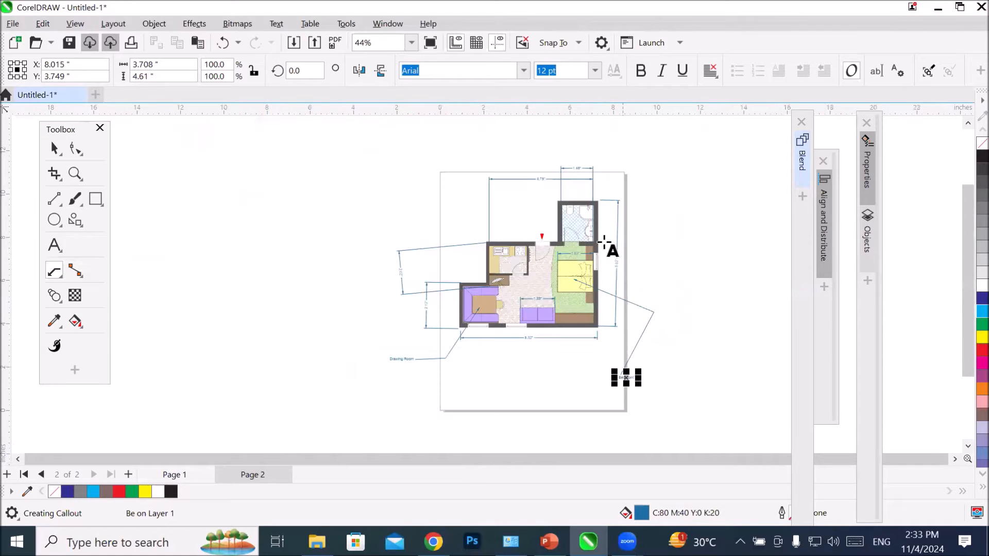
scroll(606, 221, "up", 3)
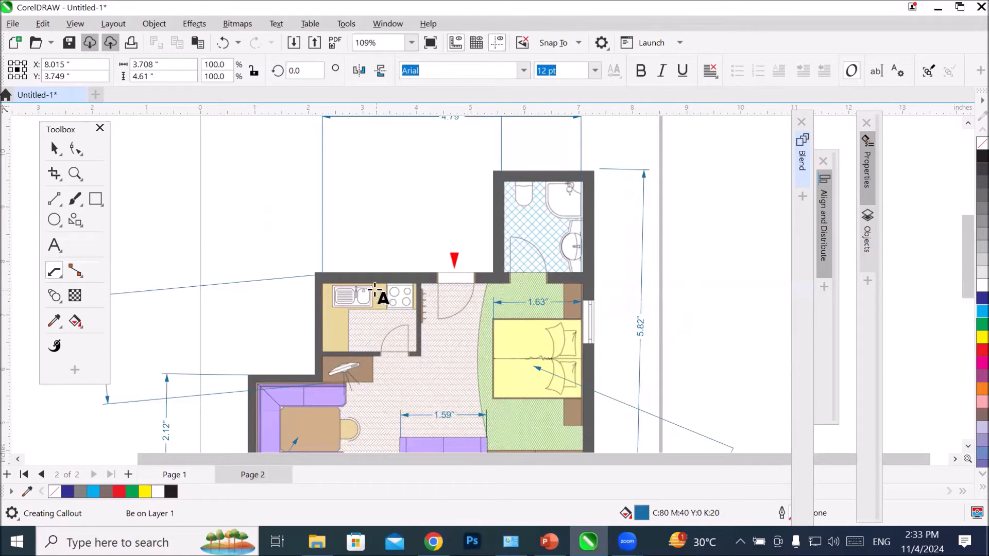
left_click_drag(350, 324, 245, 159)
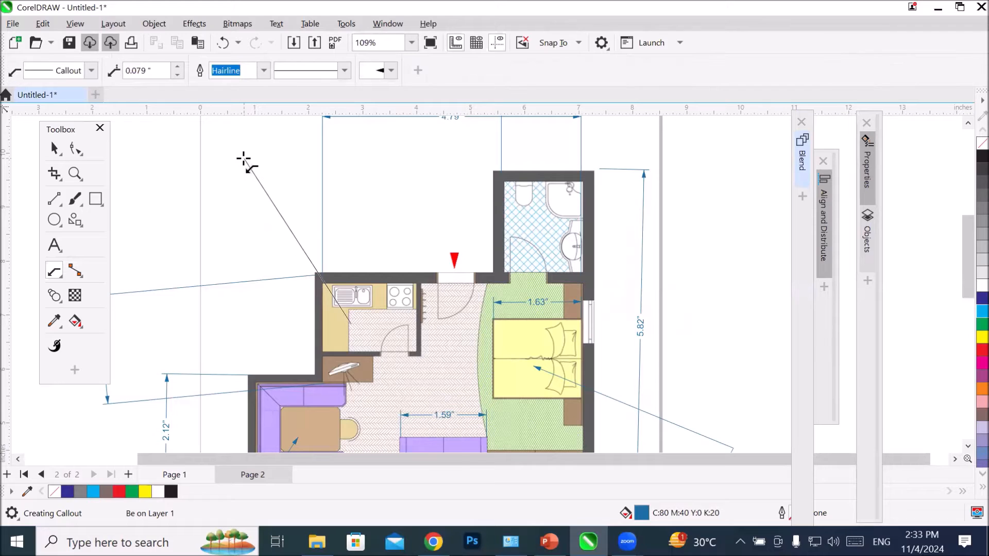
left_click(362, 168)
type("Kitchen")
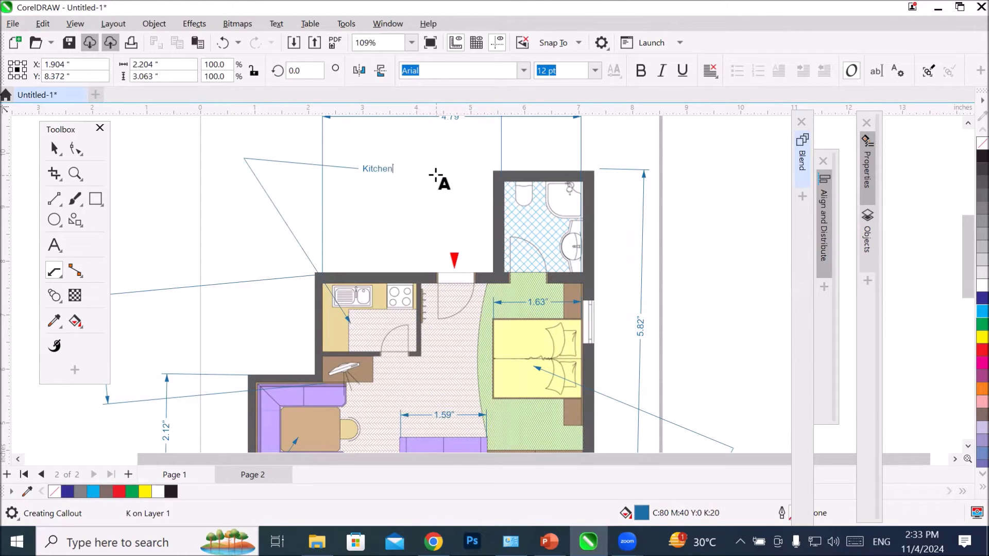
key("Escape")
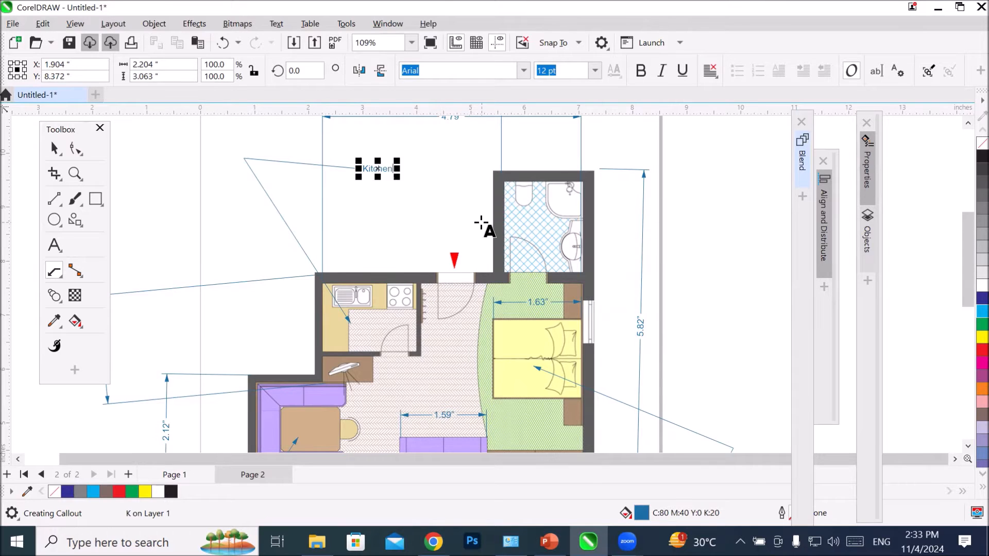
Step: Add a vertical dimension of the bathroom's height with the Horizontal or Vertical Dimension tool, placed outside the right wall
scroll(487, 219, "down", 3)
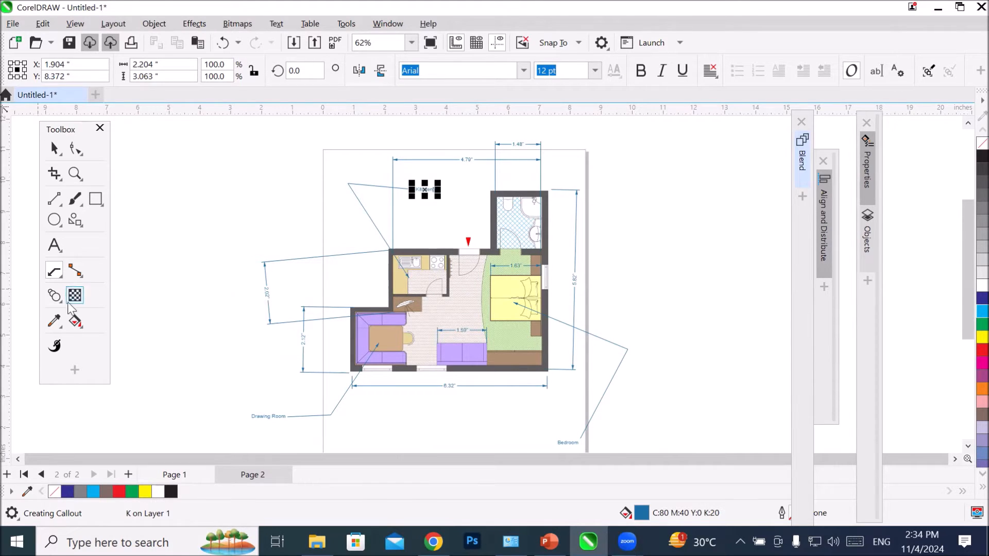
left_click(54, 278)
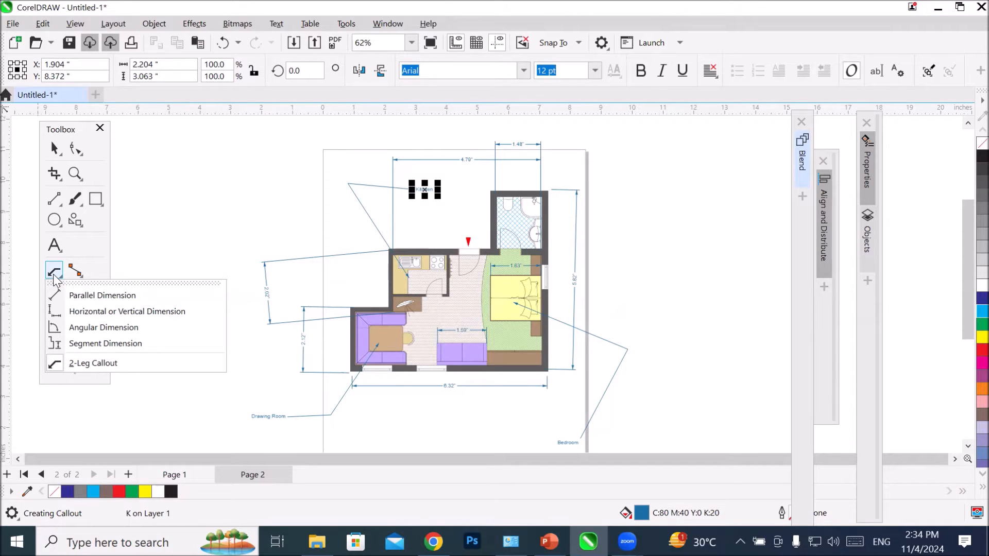
left_click(135, 312)
scroll(571, 260, "up", 2)
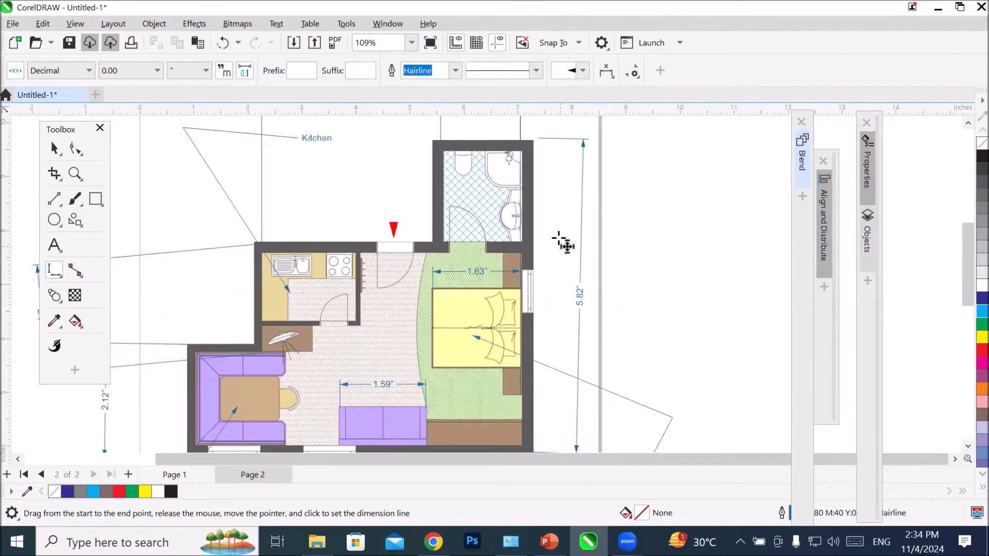
scroll(534, 128, "up", 1)
left_click_drag(528, 153, 428, 254)
left_click(652, 280)
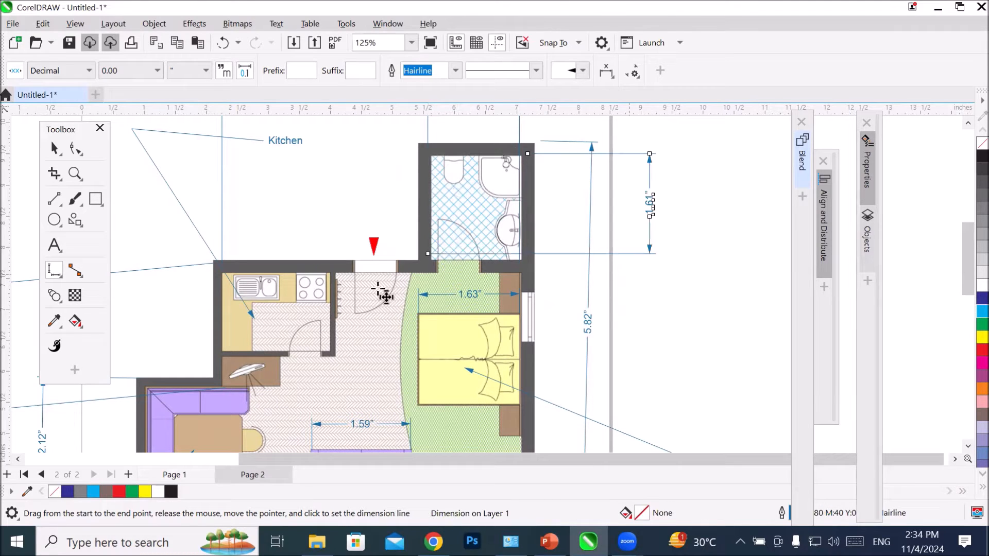
Step: Add a parallel dimension from the kitchen's upper-left corner diagonally to the plan's lower-right corner, with the line outside the plan
left_click(54, 276)
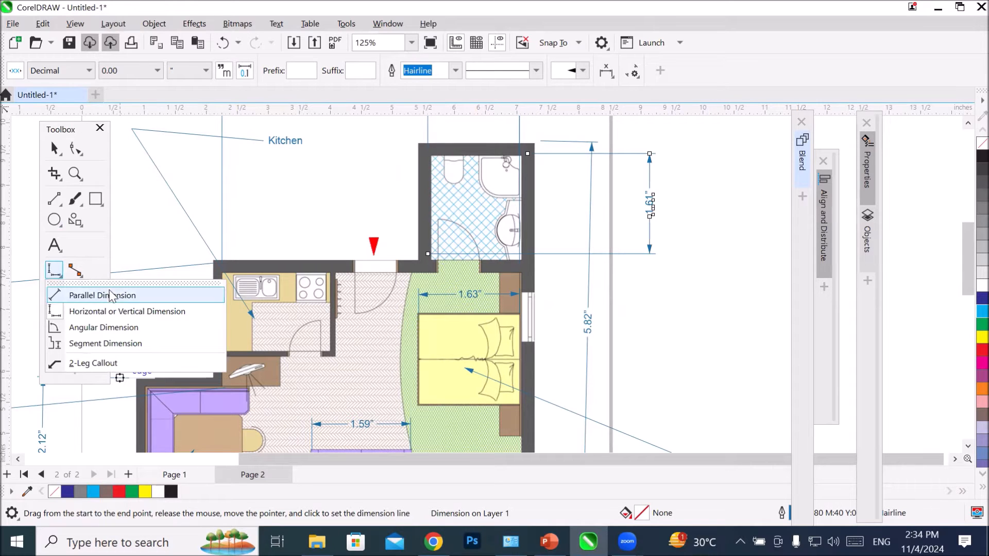
left_click(144, 294)
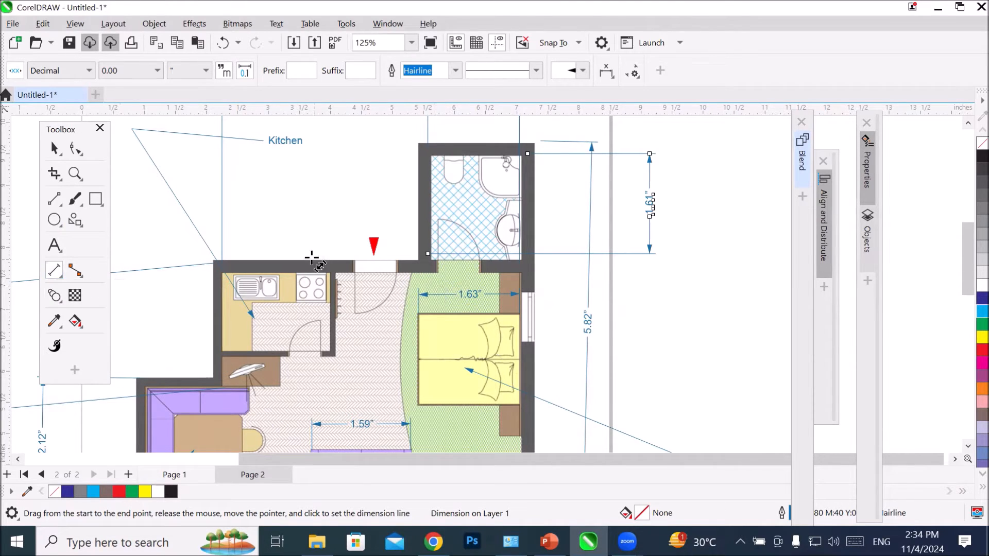
scroll(312, 257, "down", 2)
left_click_drag(251, 259, 452, 414)
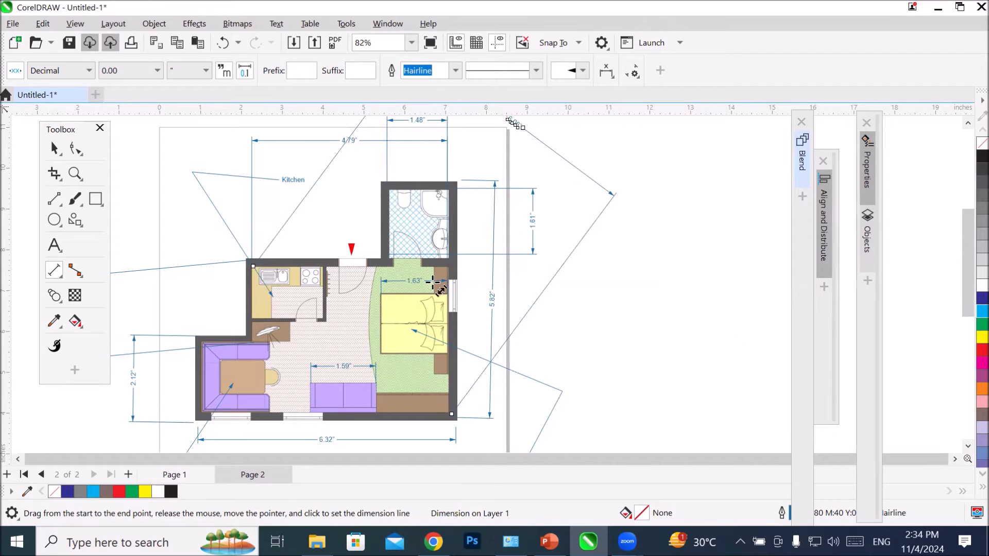
scroll(578, 226, "down", 4)
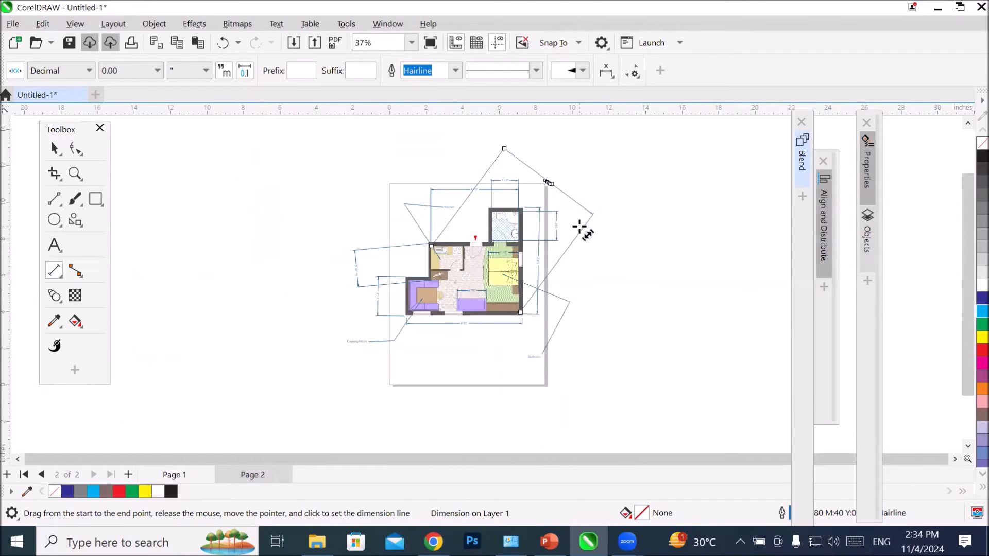
scroll(577, 226, "down", 1)
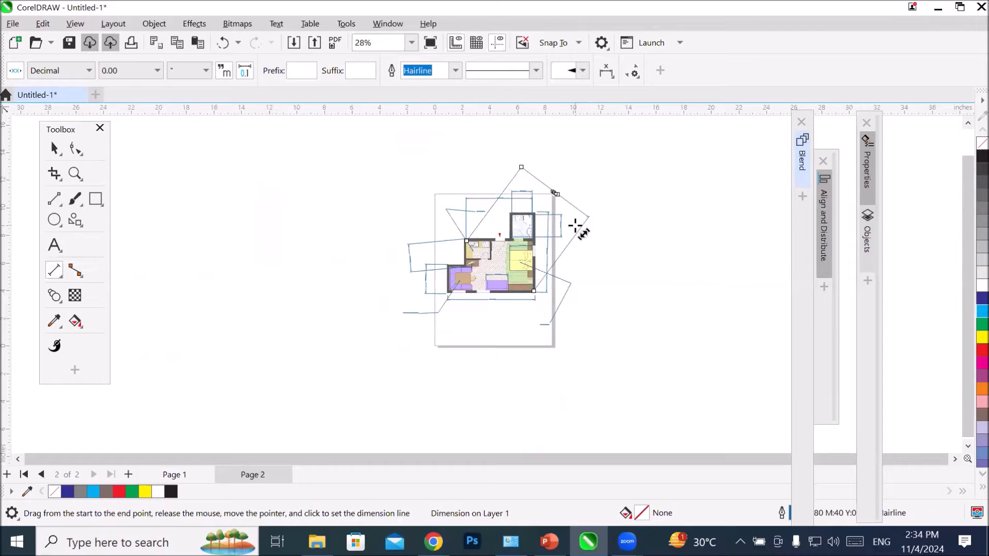
scroll(548, 252, "up", 4)
scroll(520, 327, "up", 6)
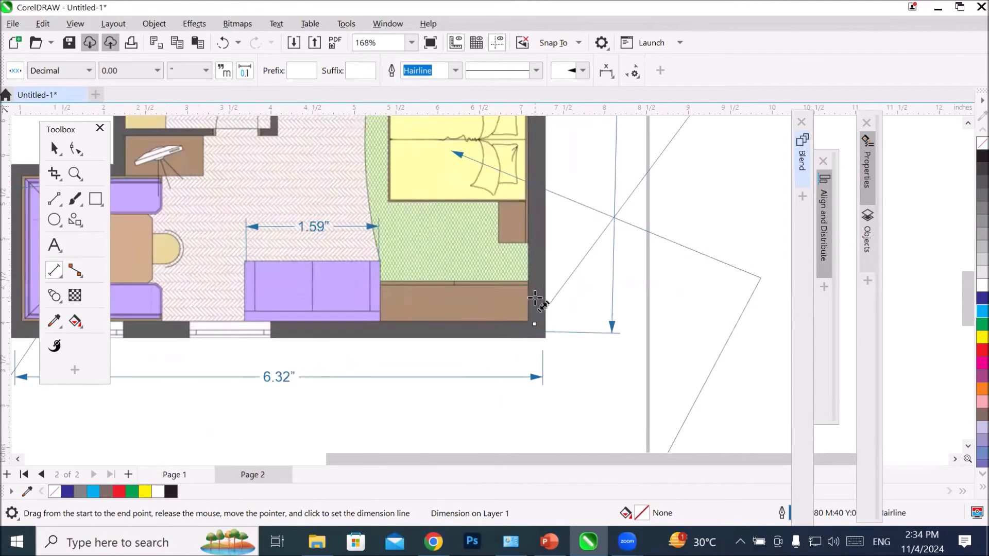
Step: Activate the Angular Dimension tool and bring the bathroom's lower-right inner corner into close view
left_click(59, 280)
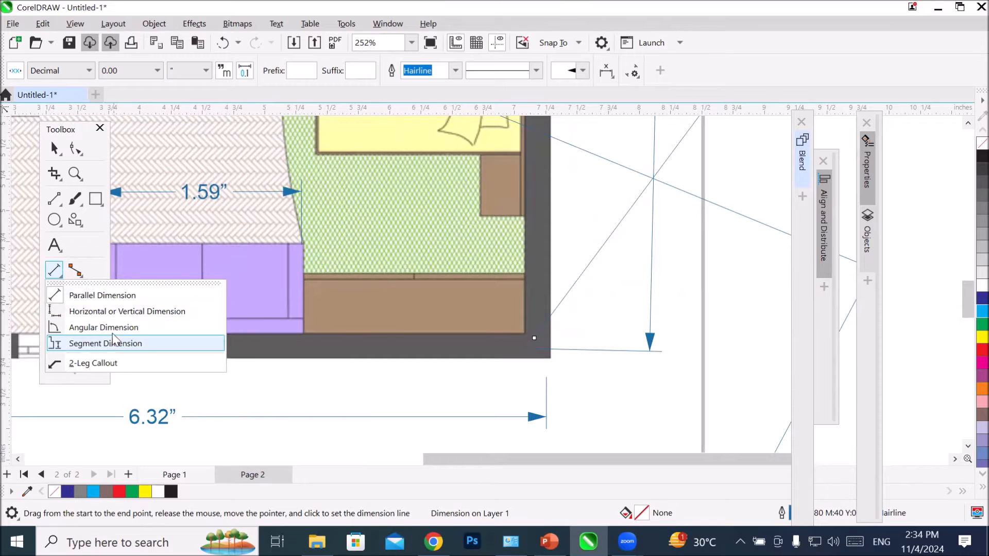
left_click(137, 327)
scroll(445, 254, "down", 1)
scroll(444, 252, "down", 5)
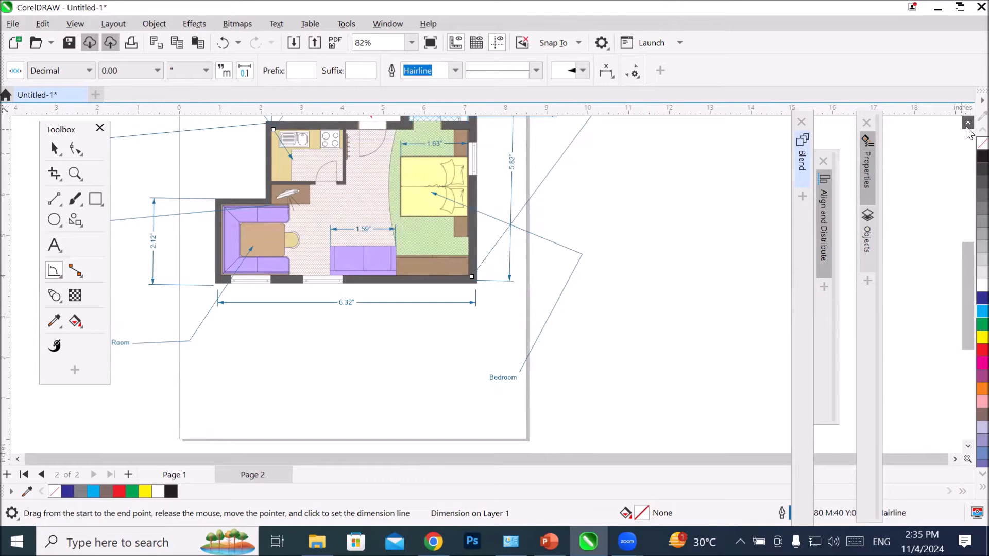
scroll(968, 128, "up", 3)
scroll(453, 214, "up", 2)
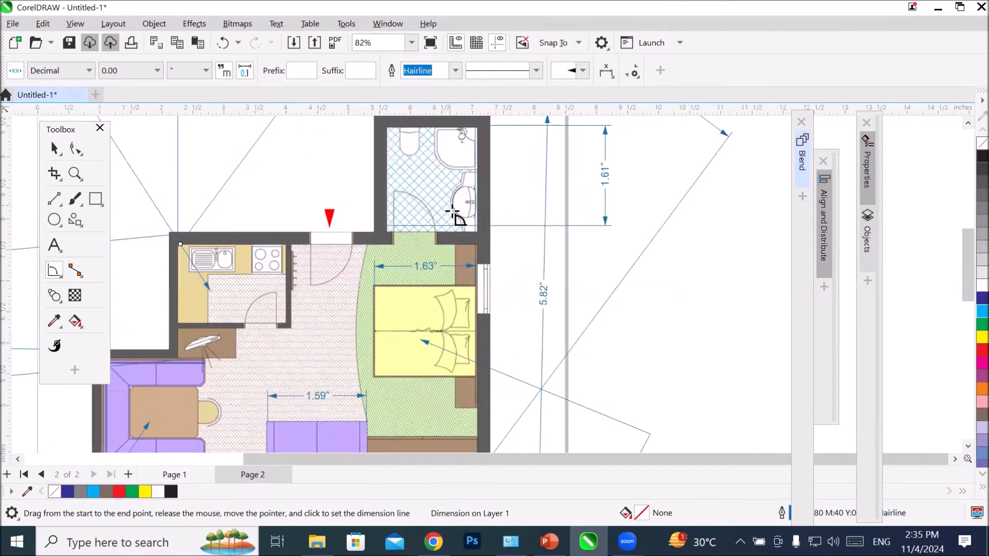
scroll(452, 212, "up", 9)
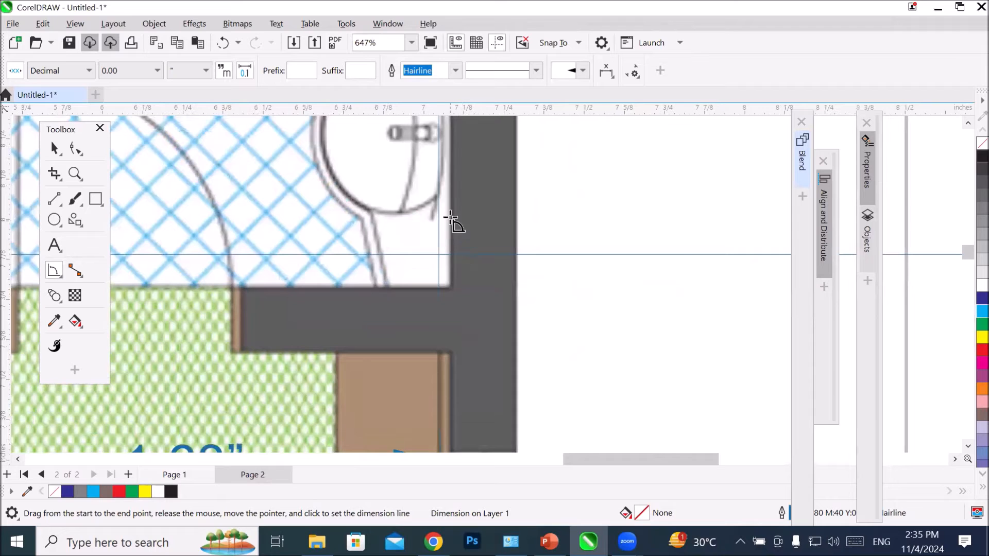
left_click_drag(446, 197, 454, 292)
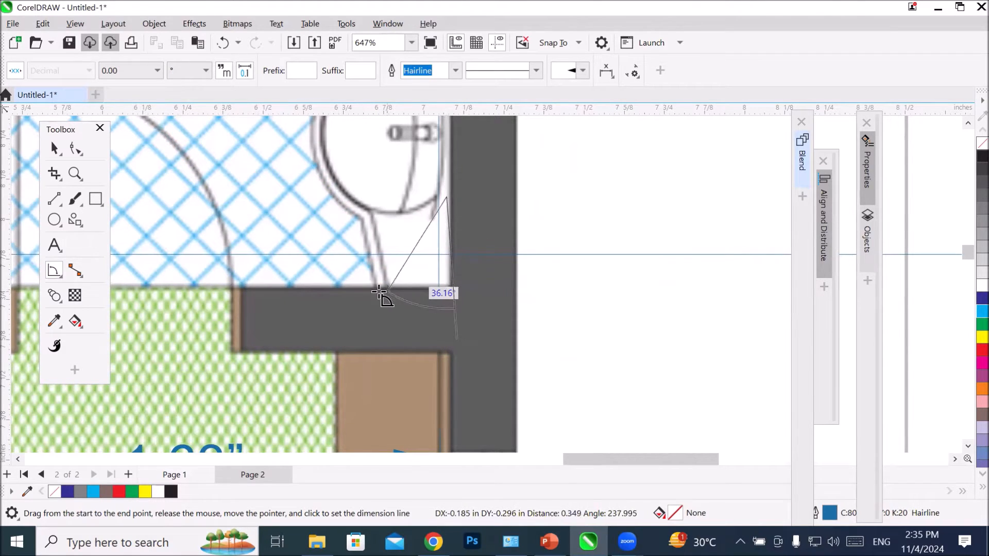
left_click(356, 261)
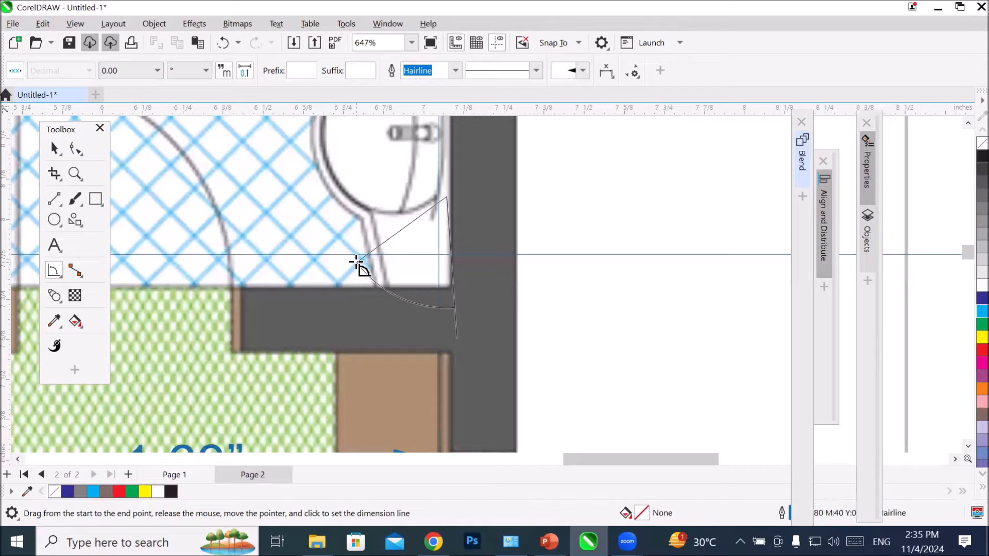
key("Escape")
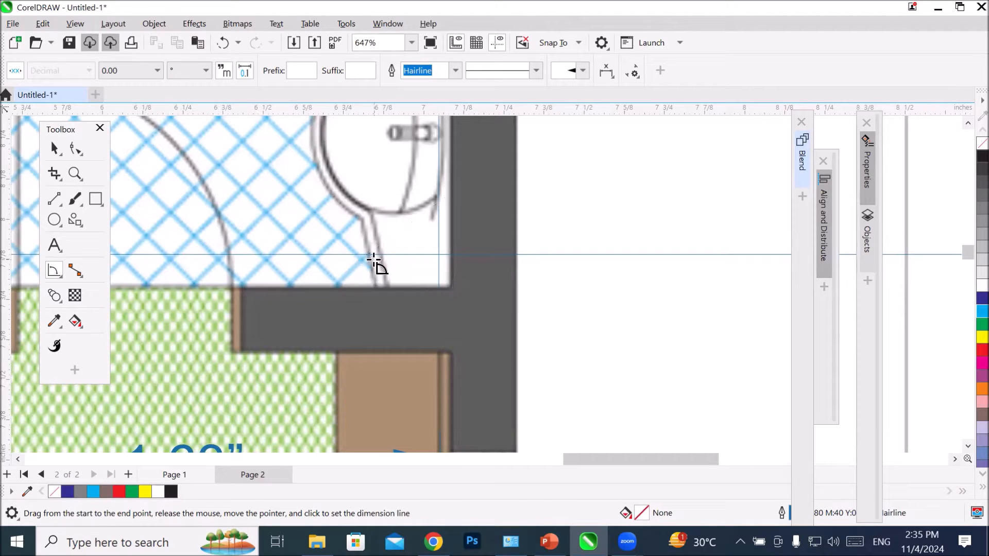
Step: Dimension the angle between the lower and right walls at the bathroom's lower-right inner corner, with the label inside the bathroom
left_click_drag(450, 287, 364, 286)
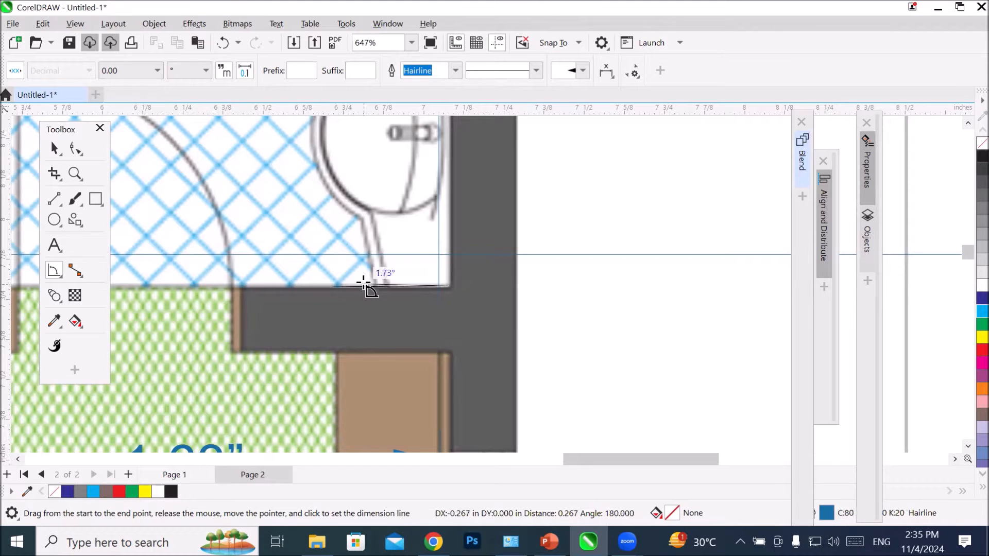
left_click(448, 205)
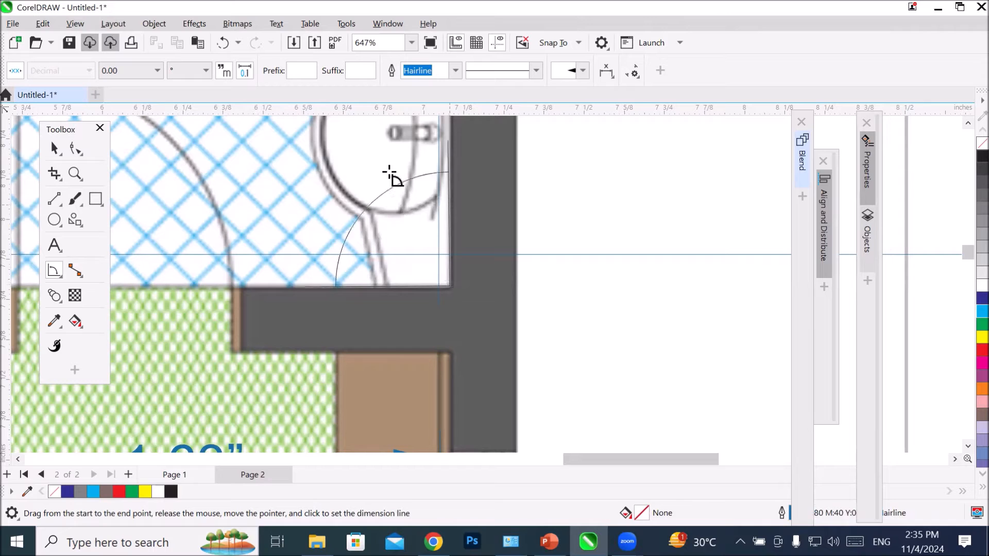
left_click(351, 166)
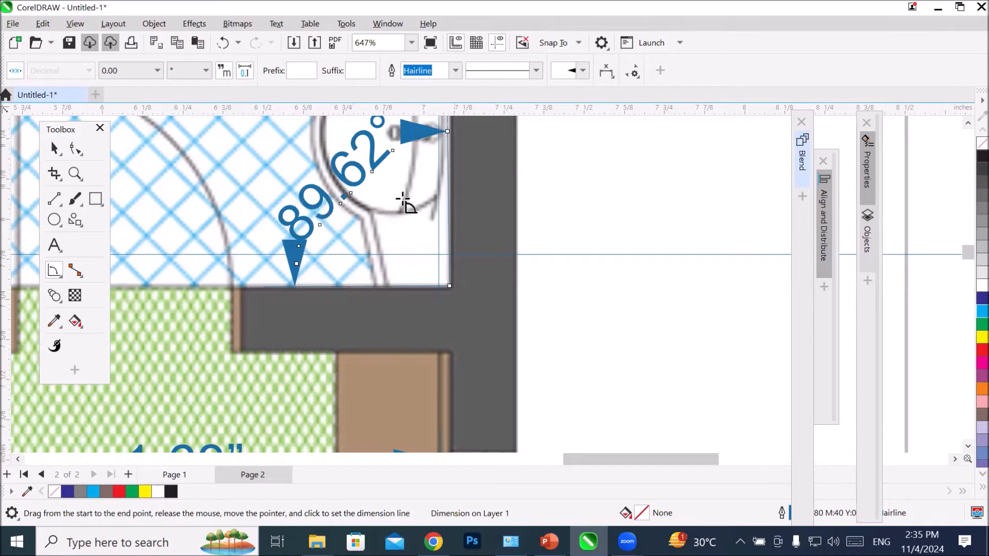
Step: Add an angular dimension at the bathroom door's hinge, between the doorway line and the open door leaf
left_click(964, 125)
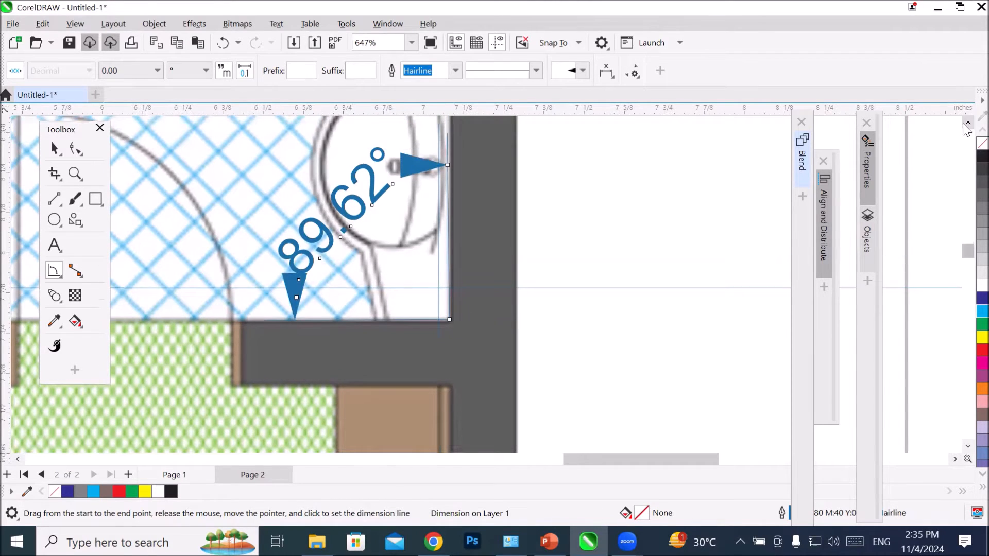
left_click(964, 124)
scroll(472, 270, "down", 5)
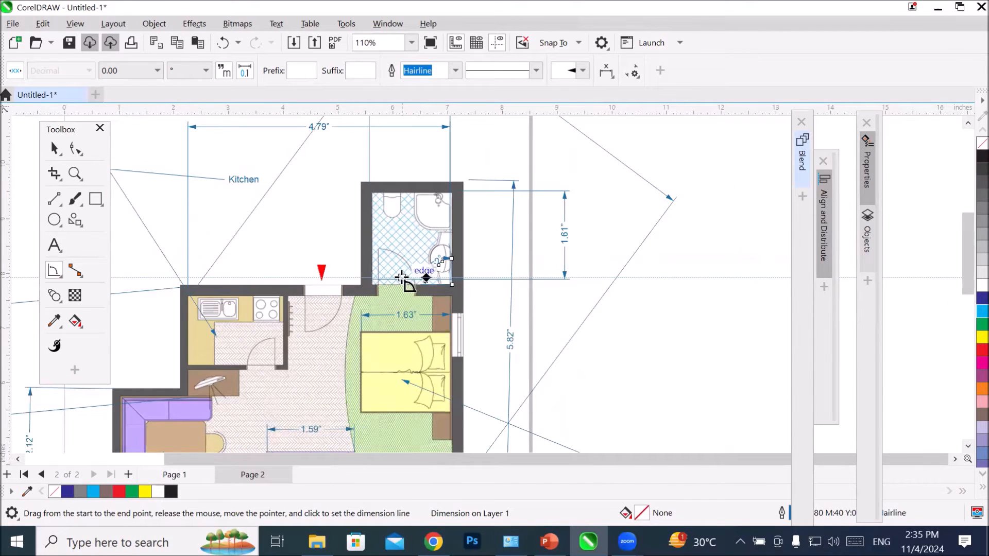
scroll(405, 279, "up", 4)
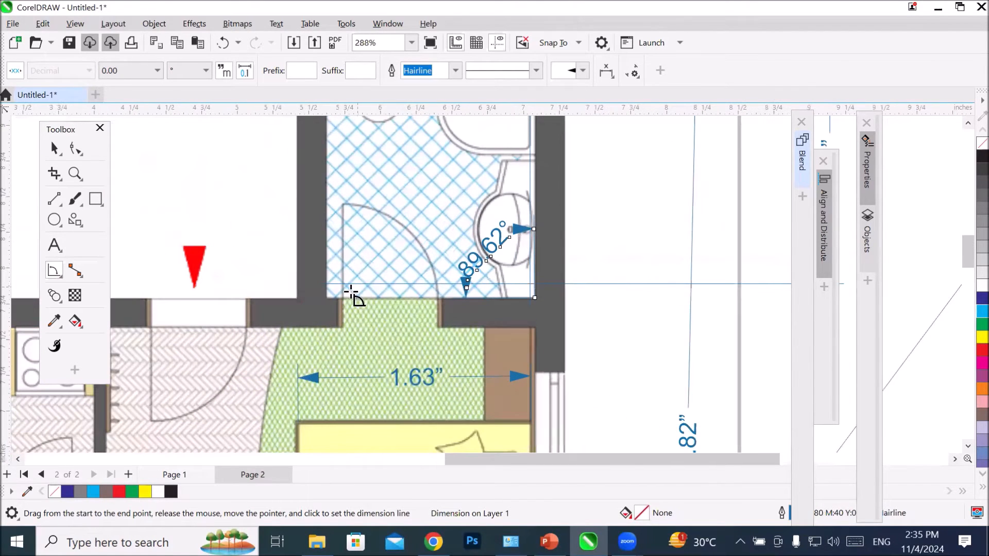
left_click_drag(343, 295, 389, 296)
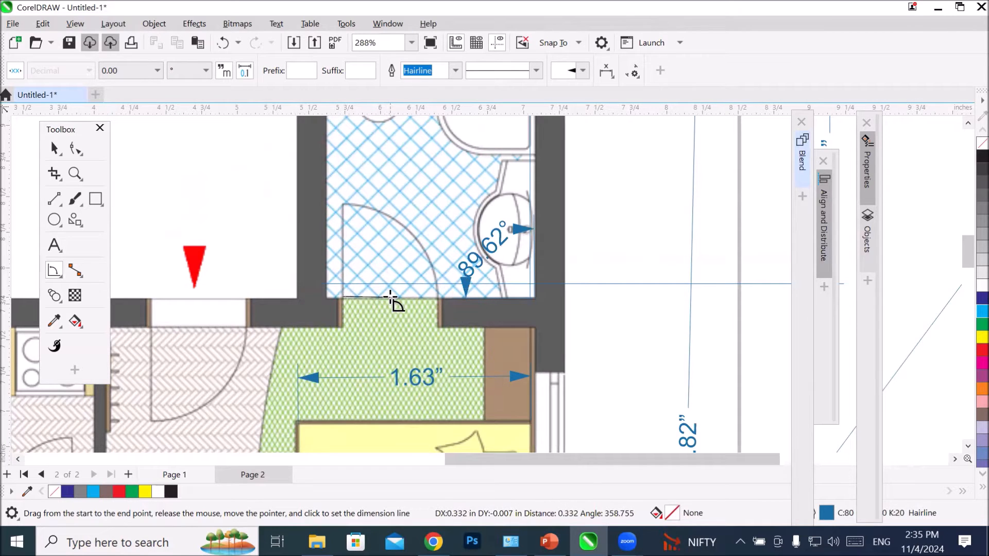
left_click(344, 253)
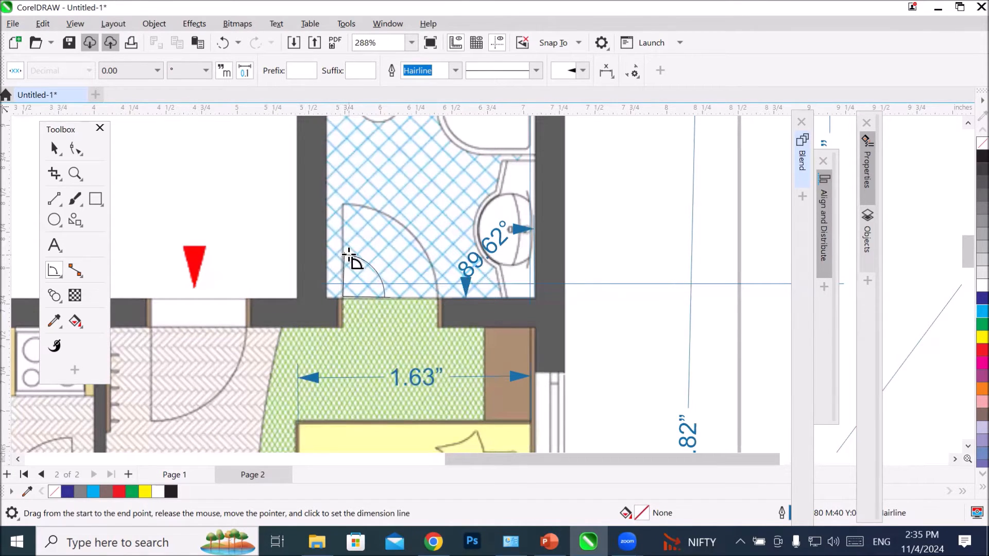
left_click(351, 258)
scroll(353, 263, "up", 5)
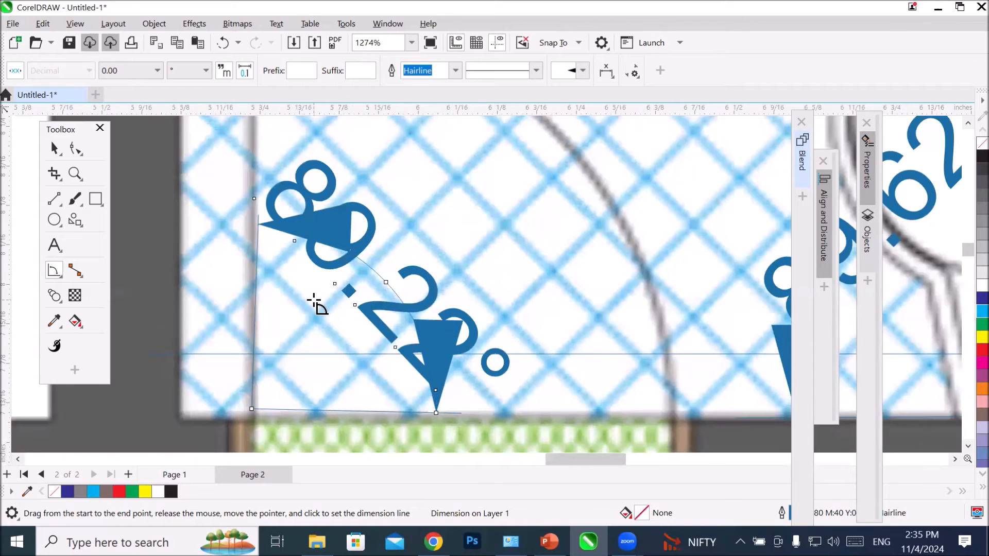
scroll(313, 300, "down", 10)
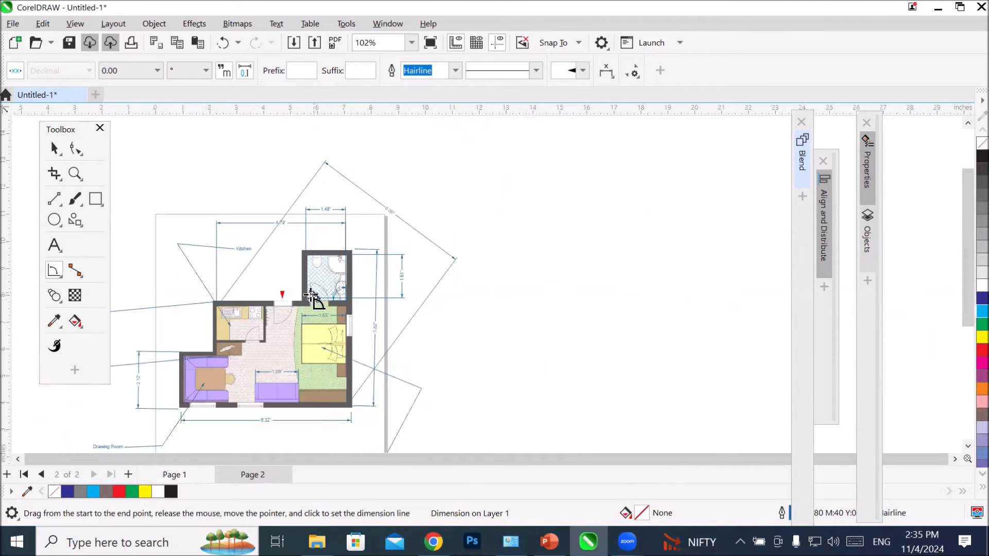
scroll(176, 434, "down", 1)
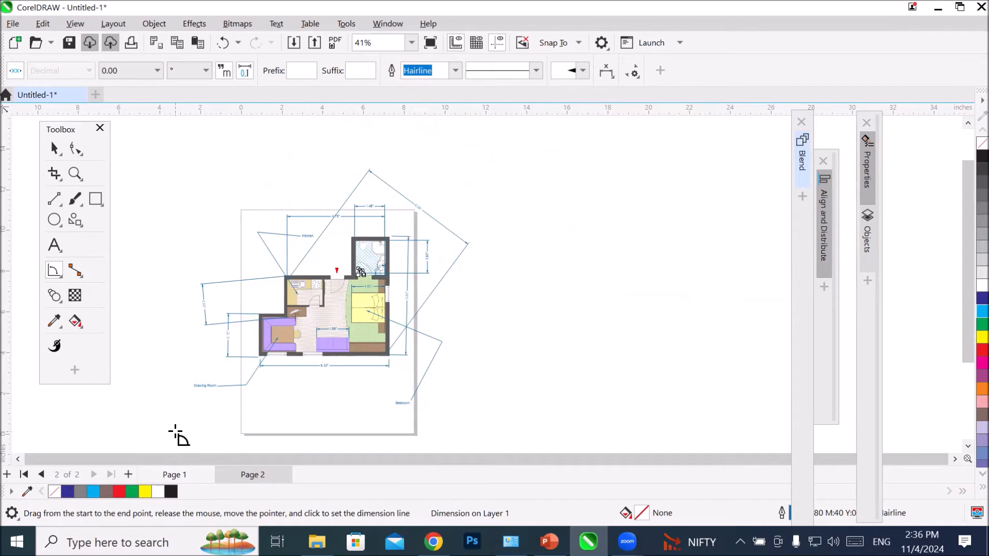
Step: Activate the Connector tool and add a new page after page 2
left_click(53, 270)
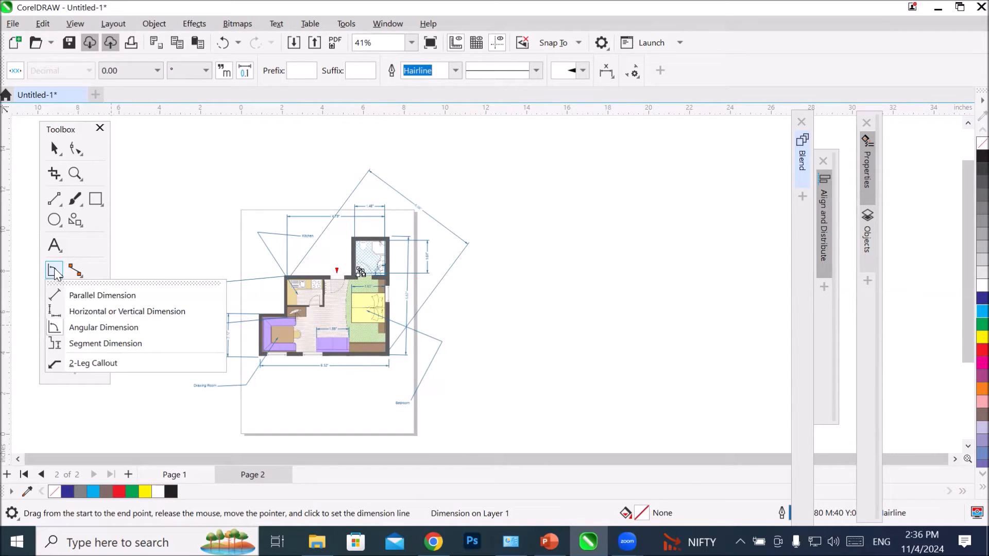
mouse_move(80, 275)
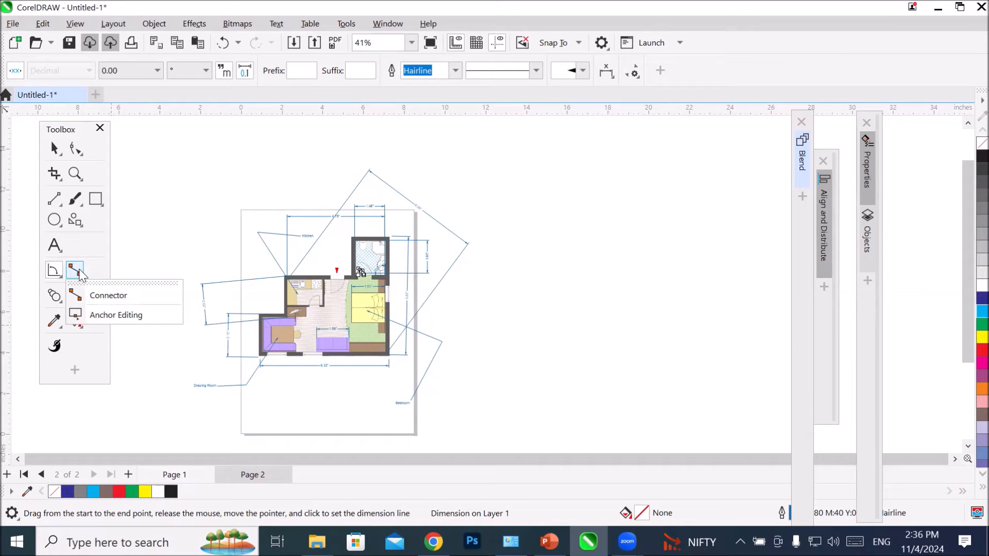
left_click(80, 295)
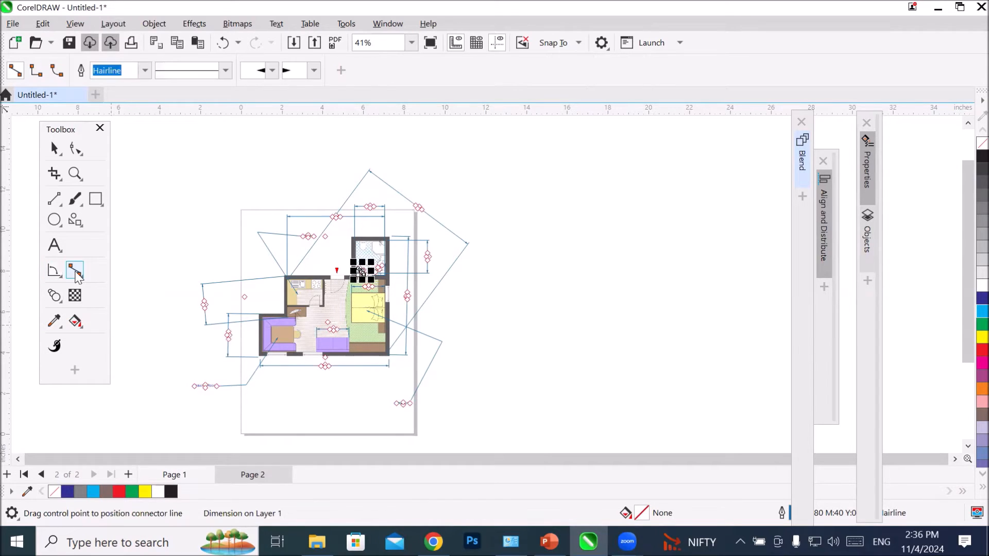
left_click(129, 474)
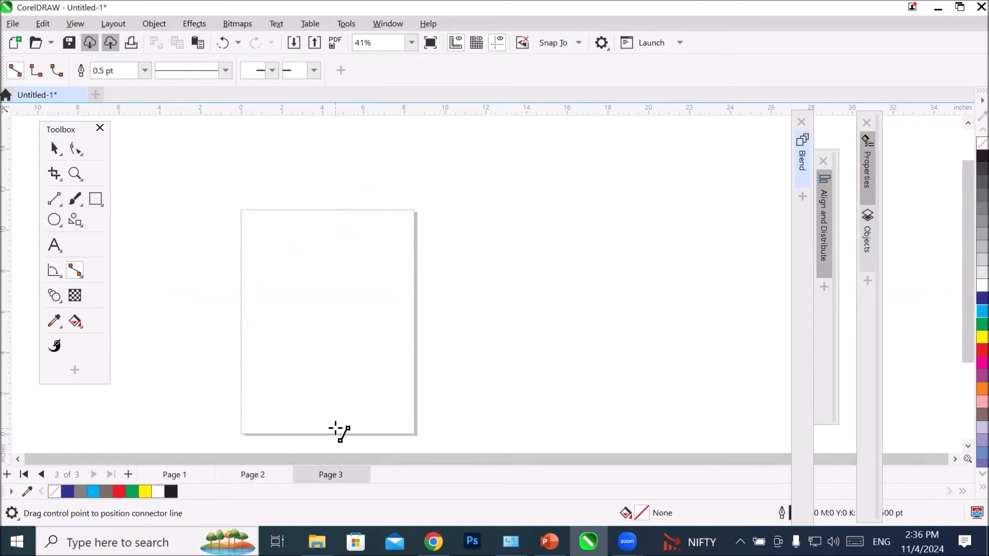
Step: Draw a circle about 2.6 inches wide near the page top and a rectangle about 5 × 3.9 inches just below it
scroll(337, 430, "up", 1)
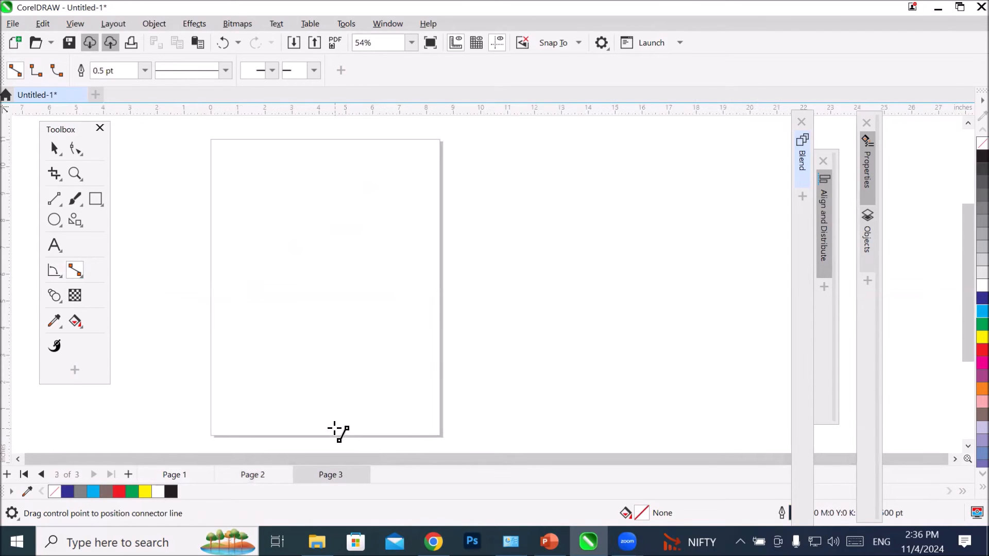
left_click(54, 219)
left_click_drag(282, 150, 351, 218)
left_click(95, 199)
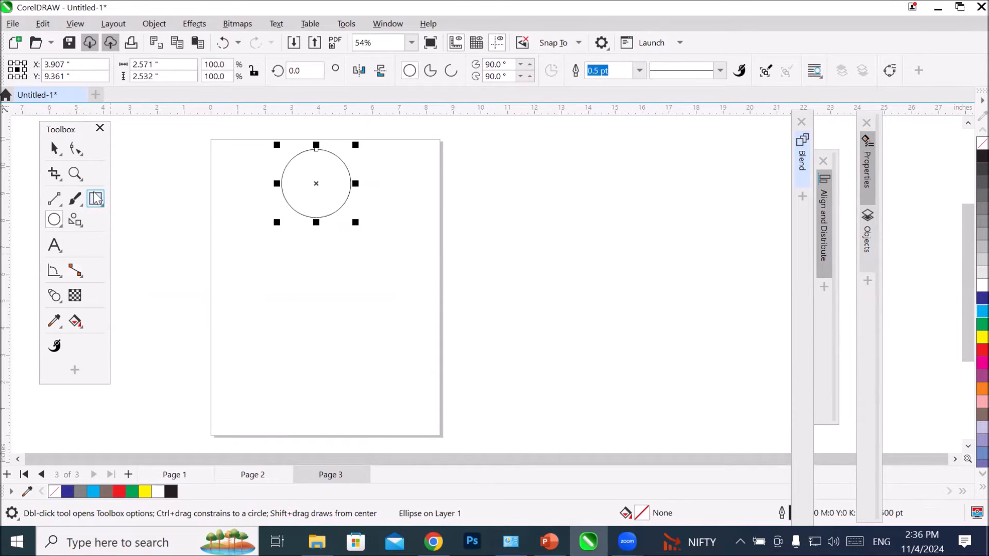
left_click_drag(252, 209, 388, 314)
left_click(53, 150)
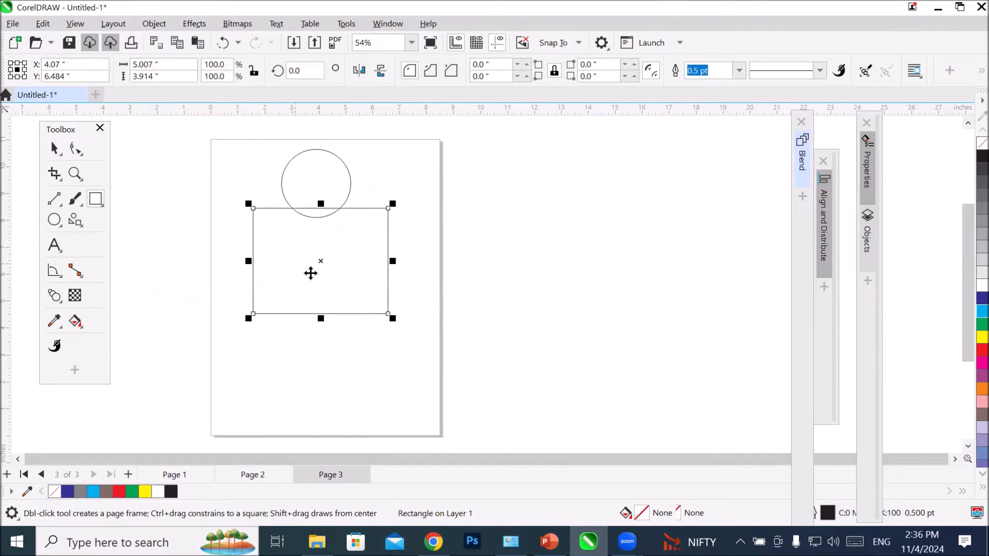
left_click_drag(323, 303, 319, 324)
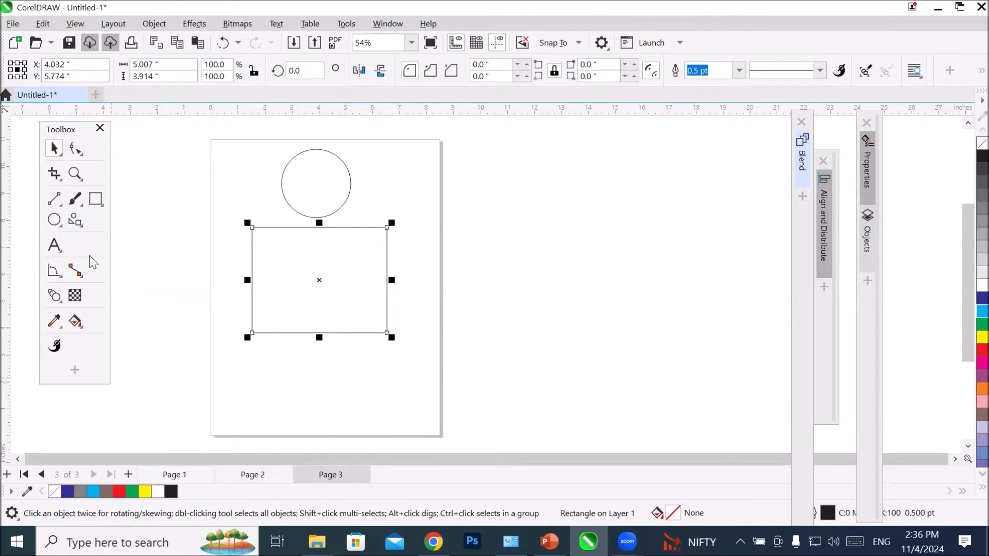
Step: Draw a leg rectangle about 1.17 × 3.11 inches below the body's left half and place a copy under its right half
left_click(100, 203)
left_click(130, 223)
mouse_move(255, 361)
left_mouse_down()
mouse_move(302, 426)
mouse_move(287, 444)
left_mouse_up()
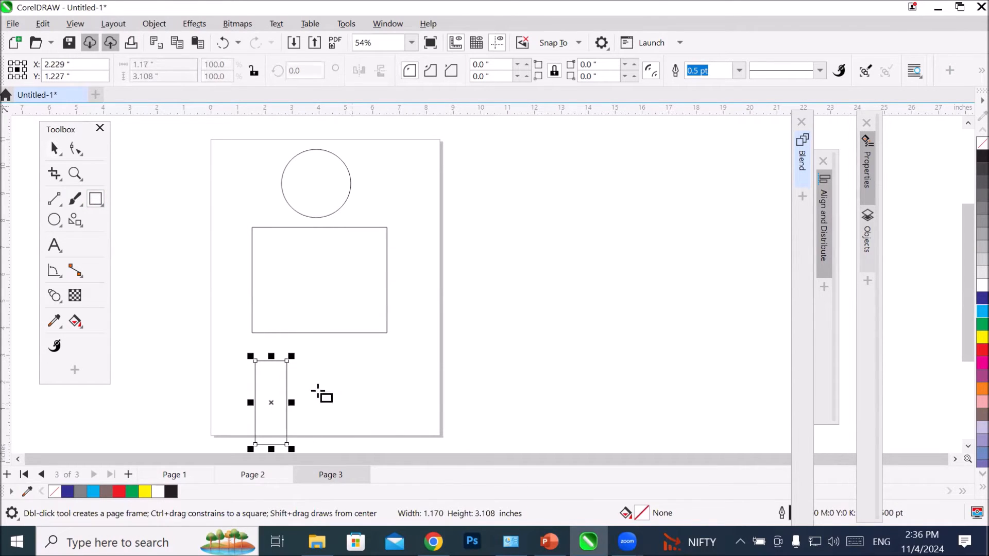
key("space")
left_click_drag(268, 361, 347, 360)
right_click(347, 360)
Step: Draw an arm rectangle about 4.36 × 0.92 inches right of the body, tilt it downward and place a mirrored copy on the left side
left_click(96, 199)
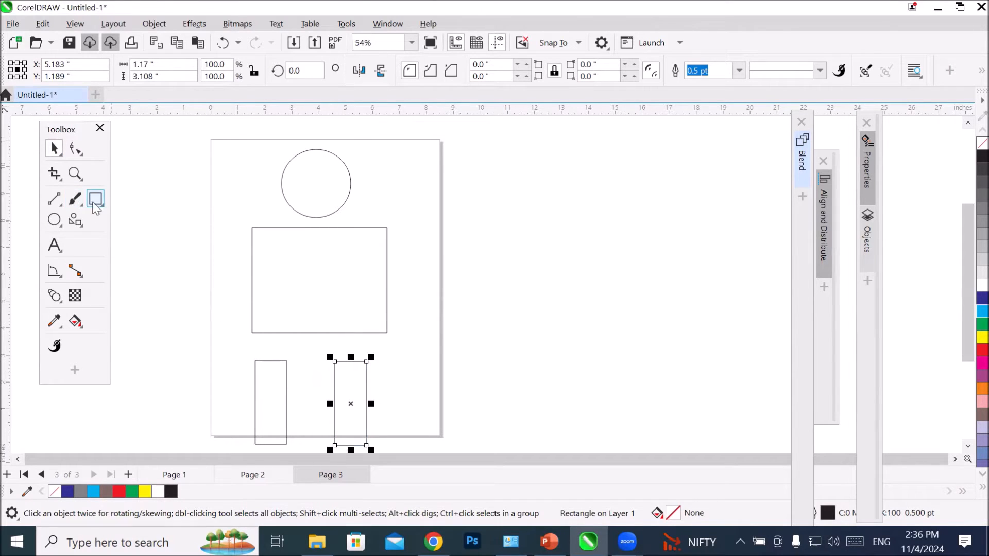
left_click_drag(452, 250, 568, 274)
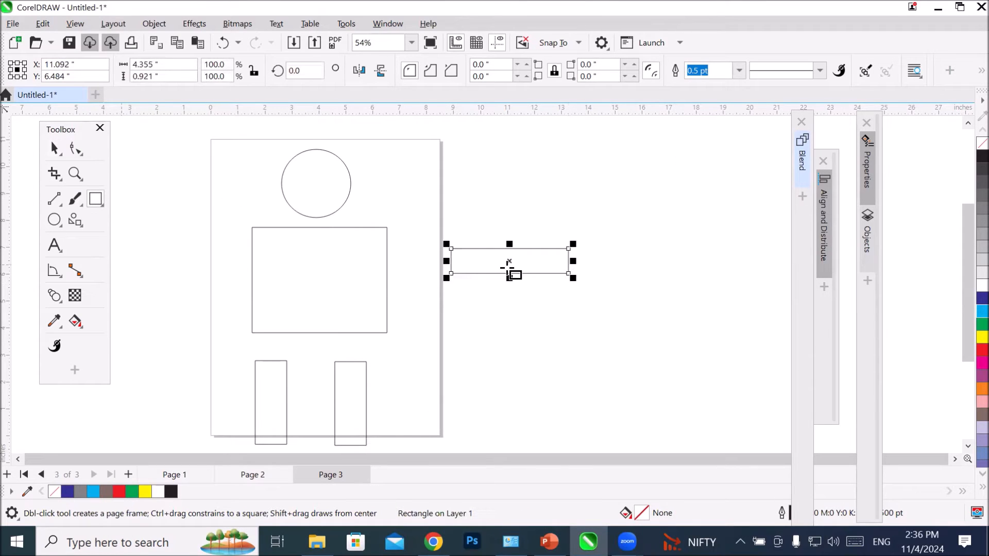
left_click(63, 146)
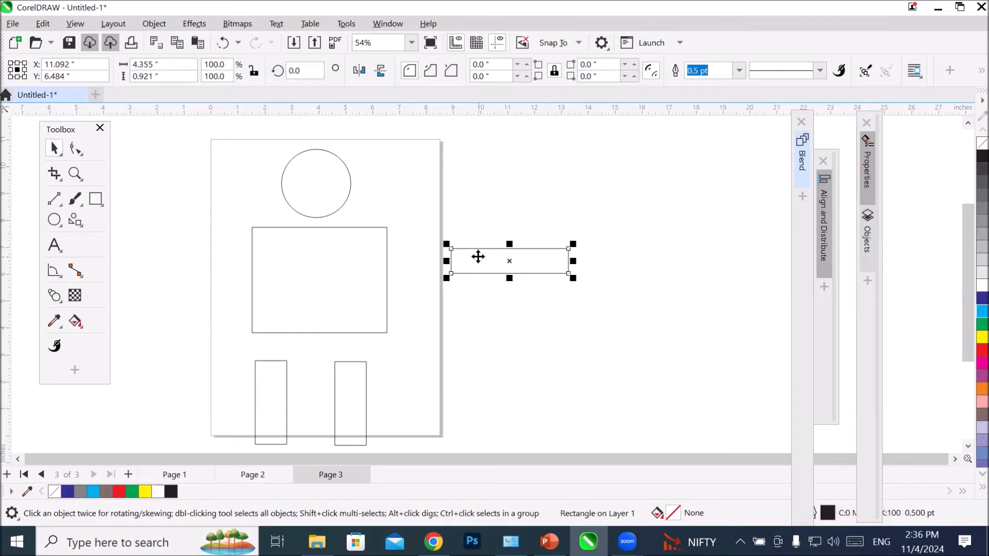
left_click(541, 270)
left_click_drag(574, 282, 173, 283)
left_click(534, 284)
left_click(362, 72)
left_click(466, 359)
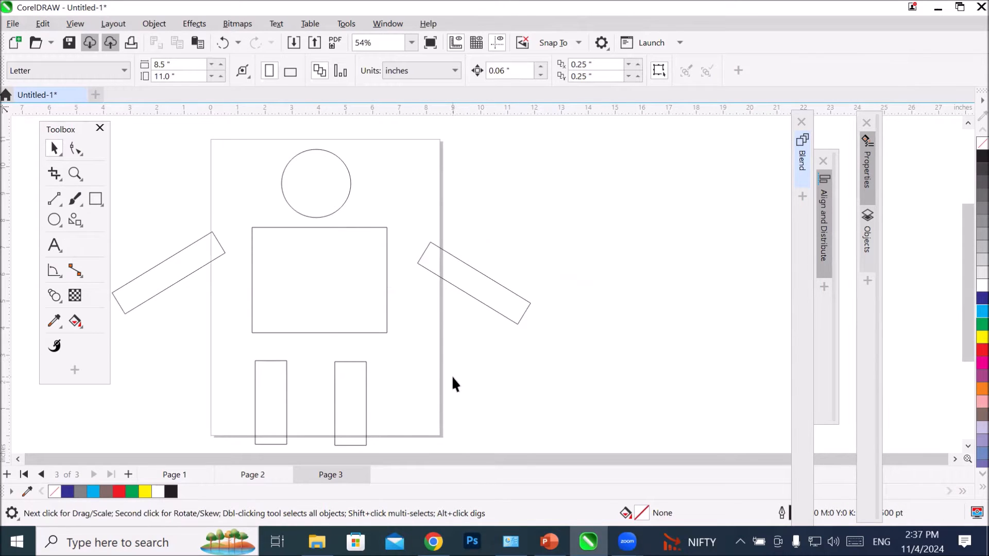
Step: Draw a straight connector from the circle's bottom anchor to the midpoint of the body rectangle's top edge
left_click(341, 204)
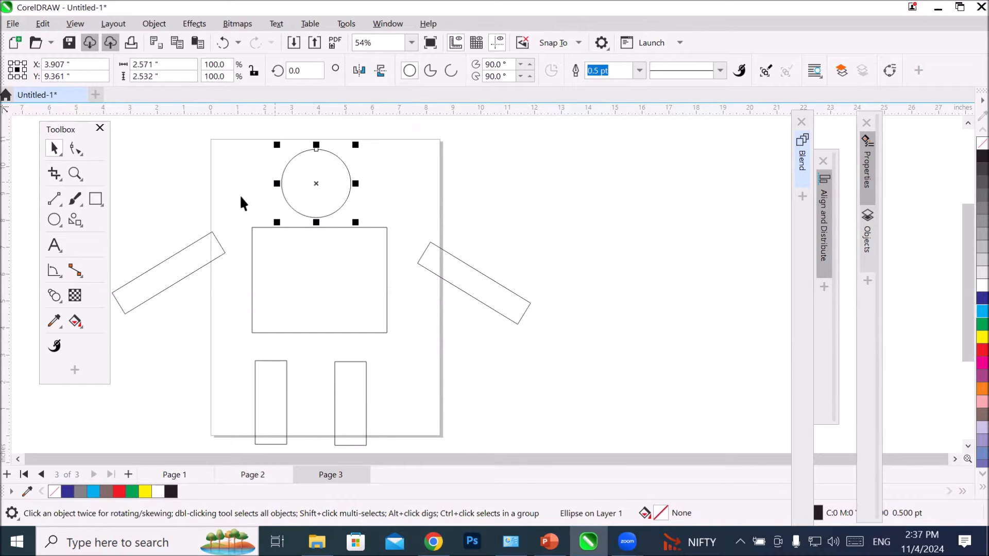
left_click(74, 273)
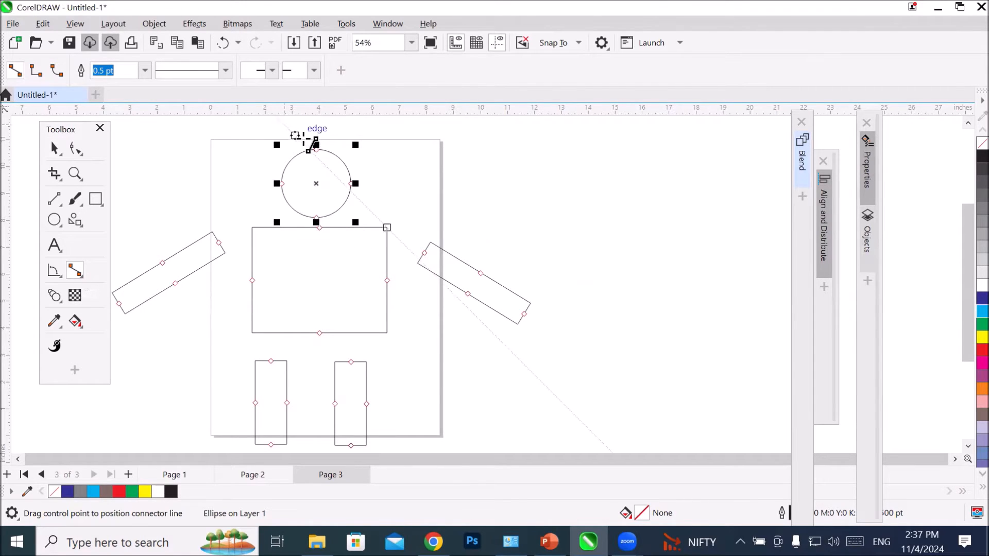
scroll(355, 178, "up", 3)
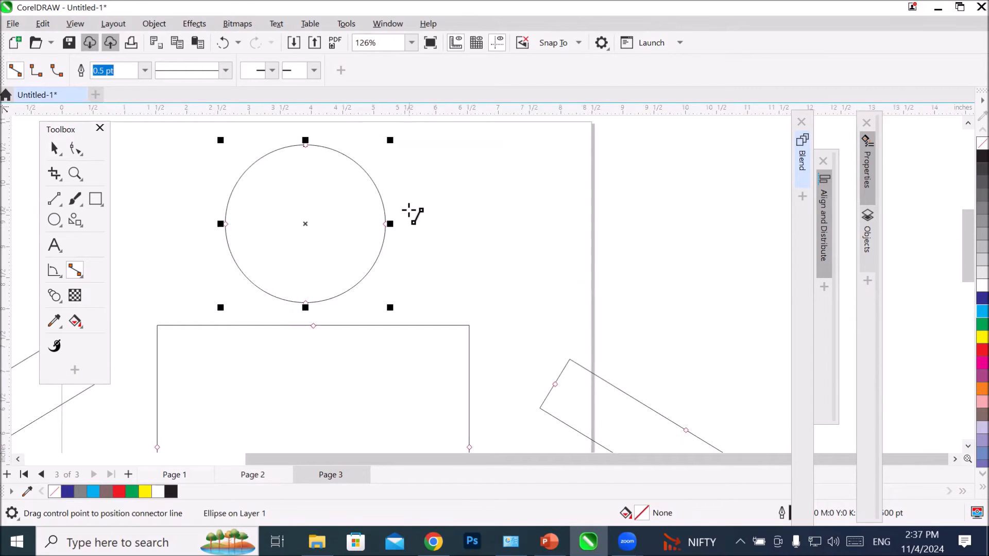
scroll(412, 213, "down", 2)
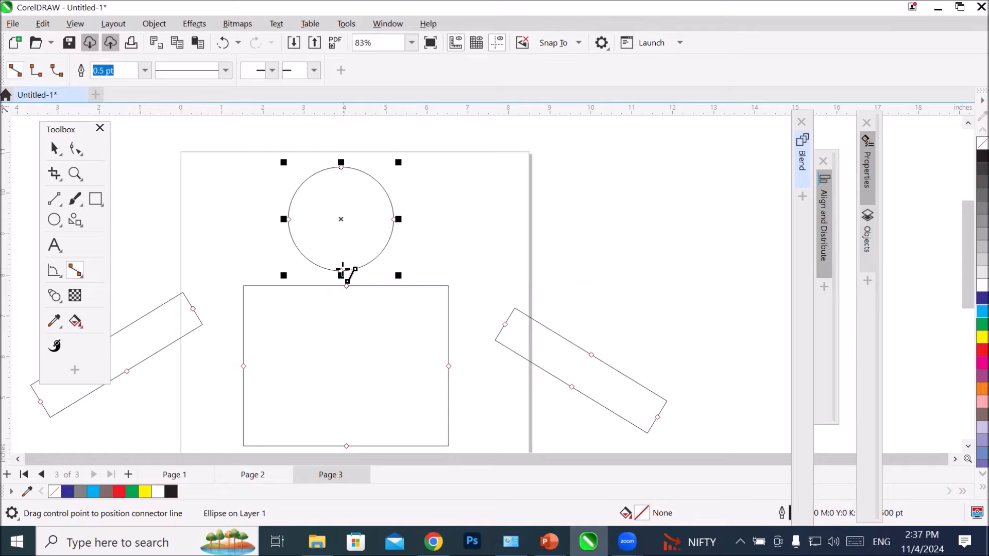
mouse_move(342, 283)
left_mouse_down()
mouse_move(335, 302)
mouse_move(345, 304)
left_mouse_up()
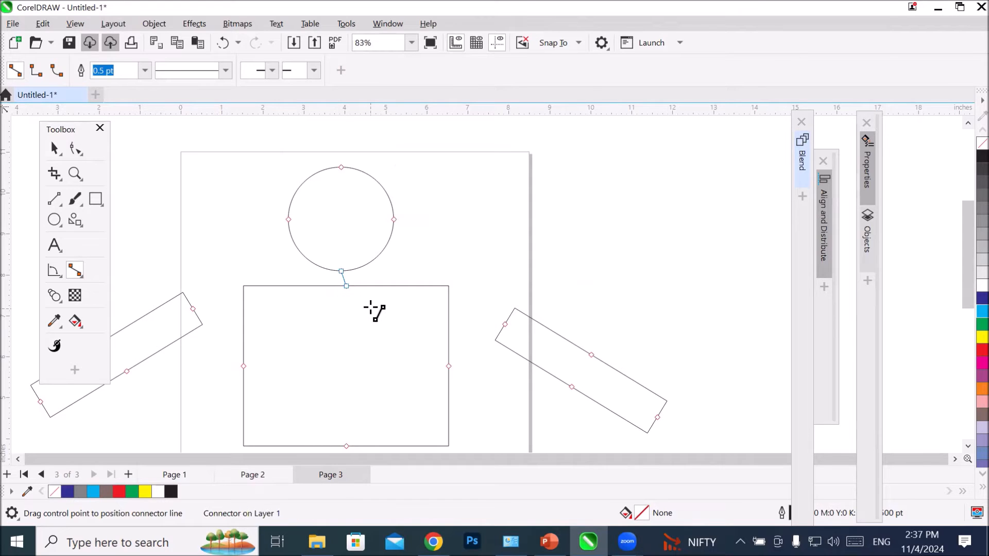
Step: Connect the inner end of each arm to the nearest side edge of the body rectangle with straight connectors
scroll(374, 309, "up", 2)
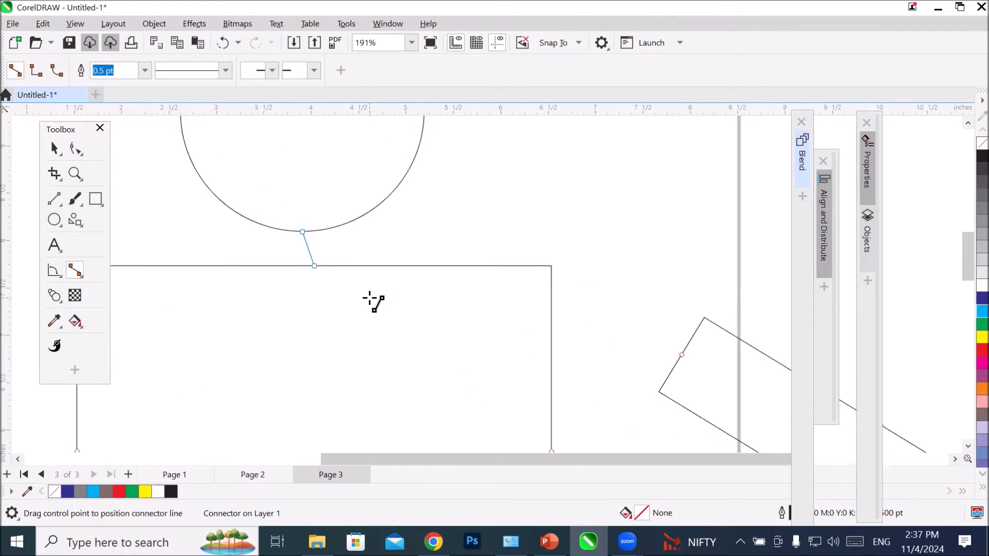
scroll(369, 298, "down", 2)
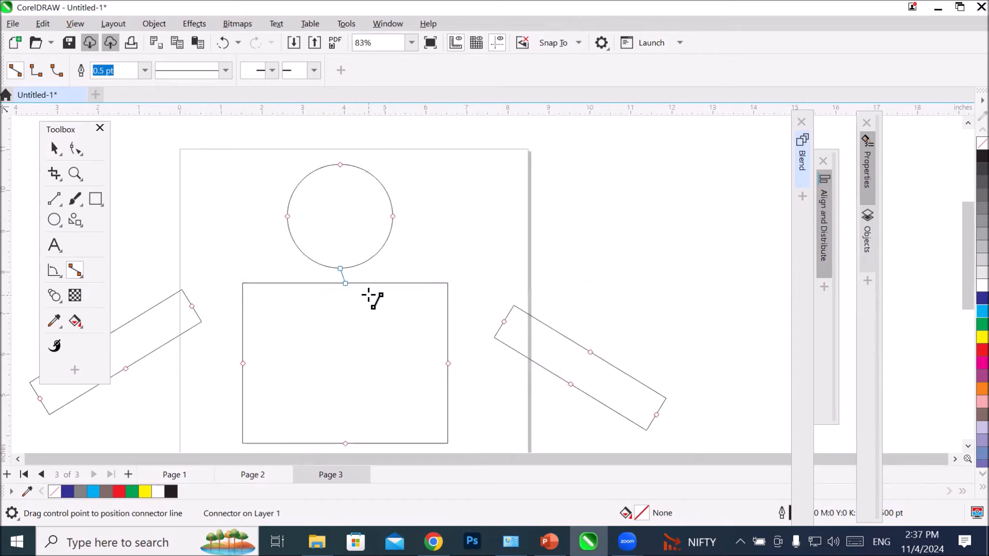
left_click_drag(503, 321, 448, 316)
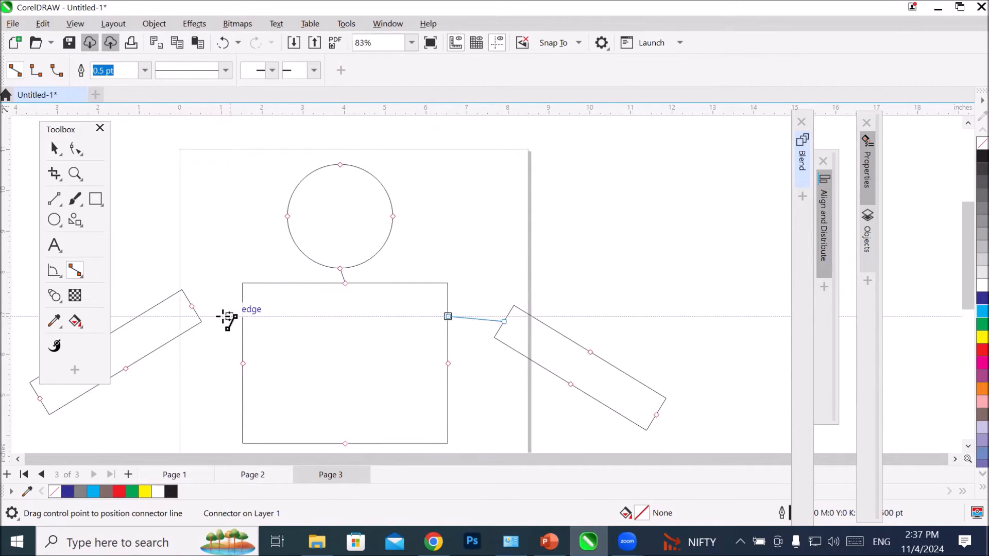
left_click_drag(192, 307, 243, 306)
Step: Connect the midpoint of the body's bottom edge to the top midpoint of each leg with straight connectors
scroll(354, 335, "down", 3)
scroll(371, 412, "up", 2)
left_click_drag(326, 287, 357, 315)
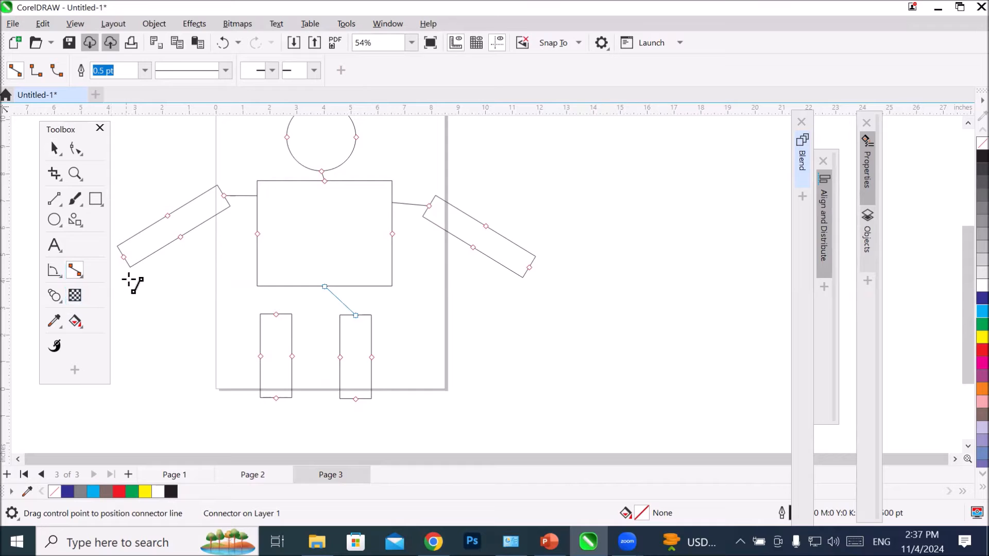
left_click(54, 147)
left_click(198, 316)
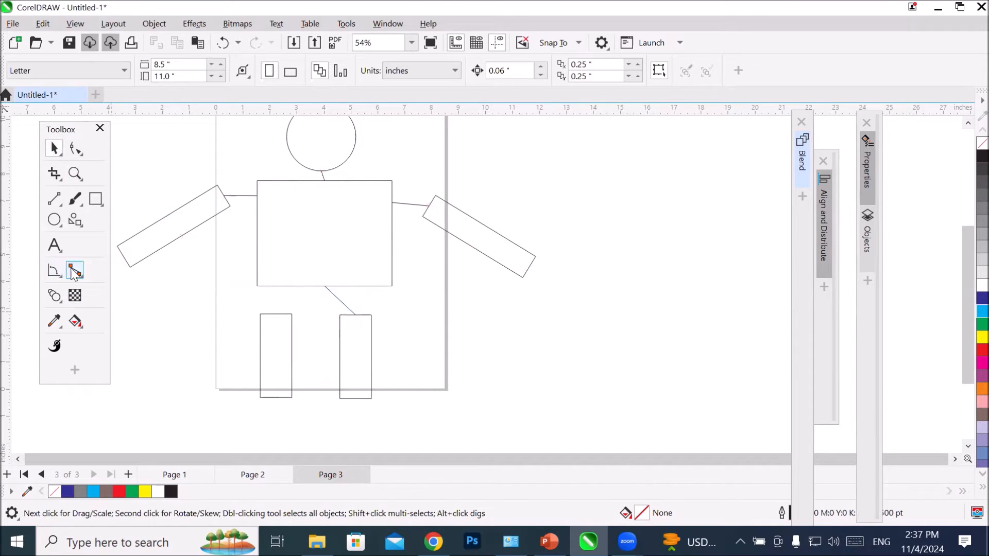
left_click(73, 273)
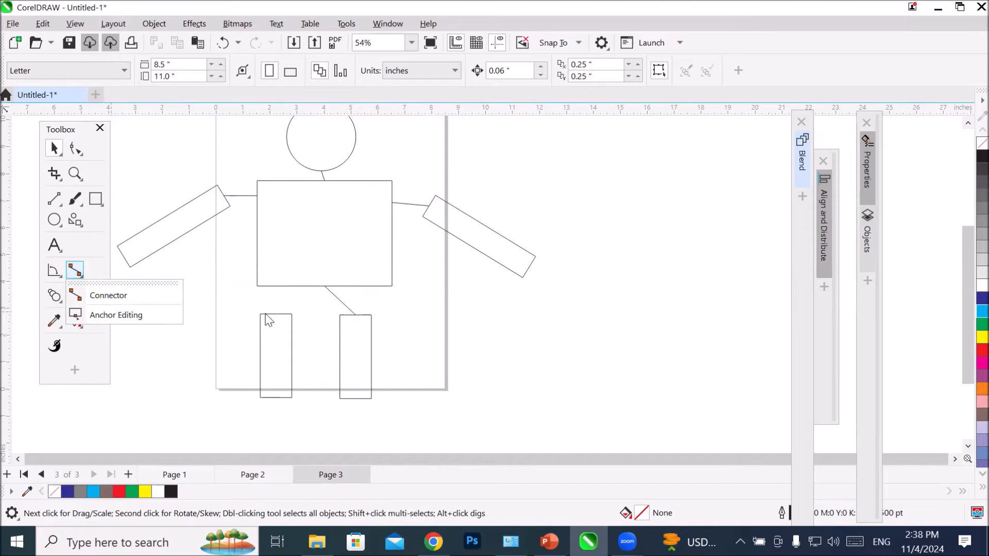
left_click(279, 317)
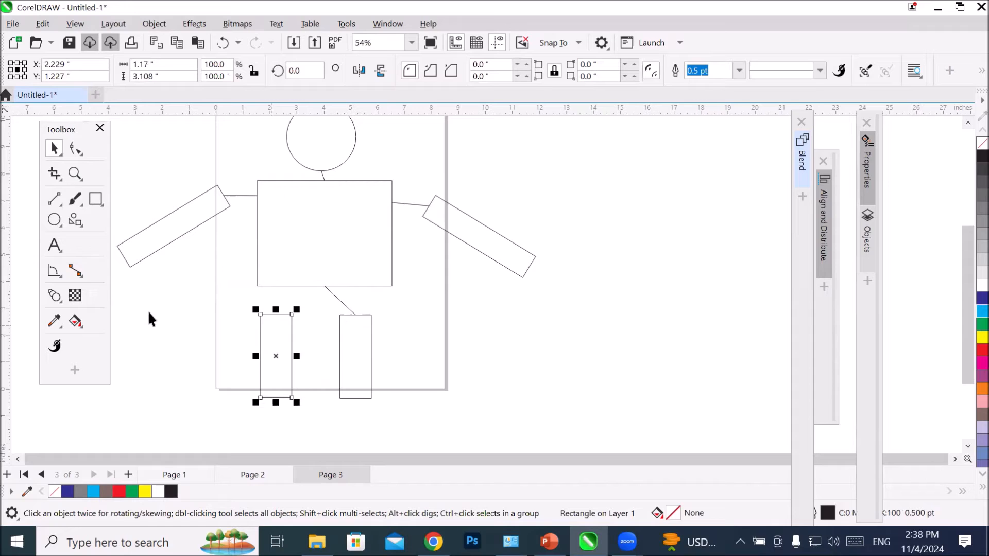
left_click(75, 272)
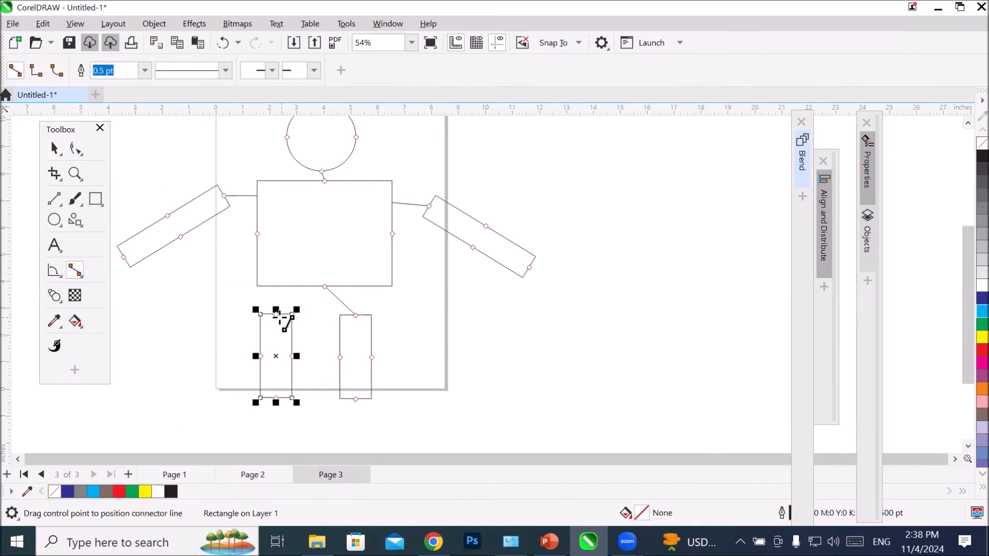
left_click_drag(276, 314, 324, 287)
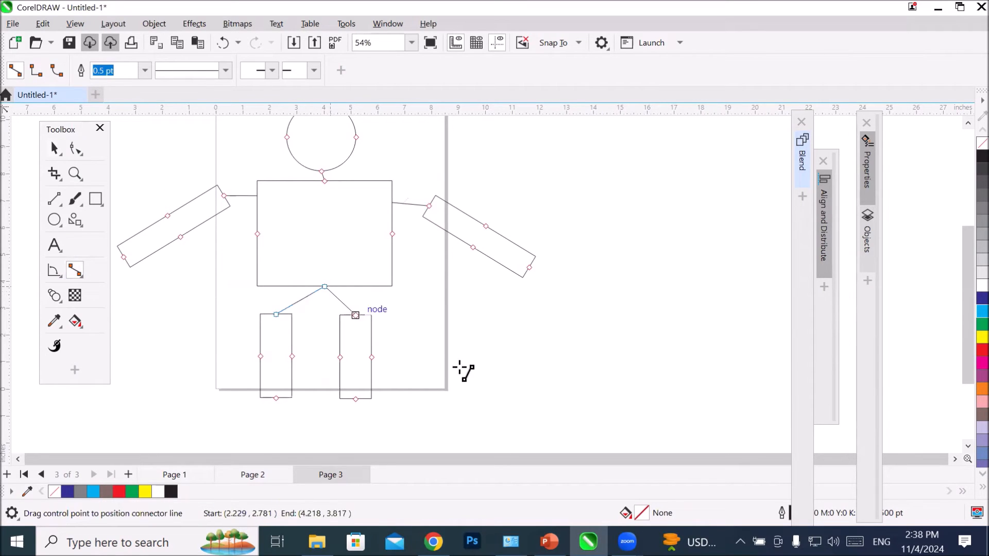
Step: Move the head circle up and left, the right arm upward, and the left arm outward and up to test their connectors
scroll(467, 375, "down", 2)
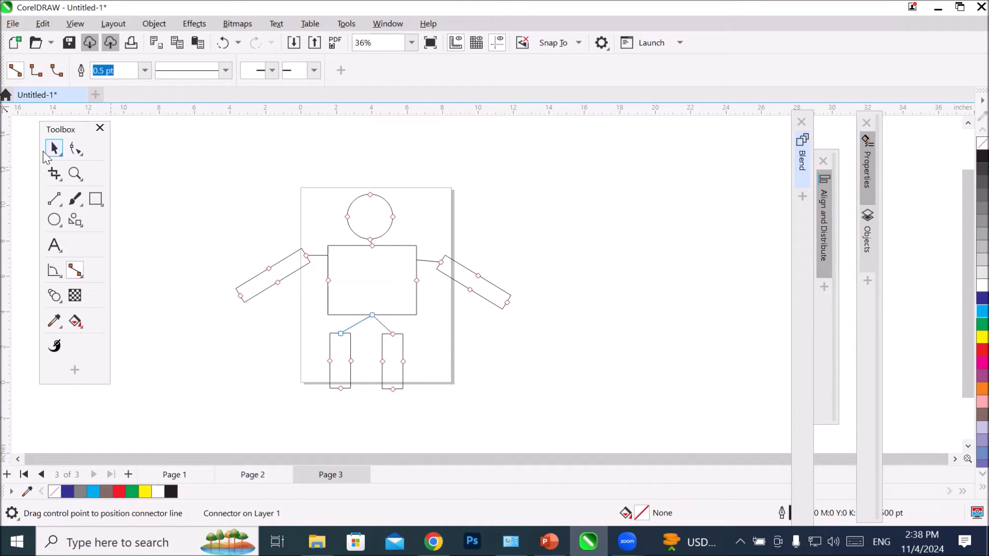
left_click(52, 149)
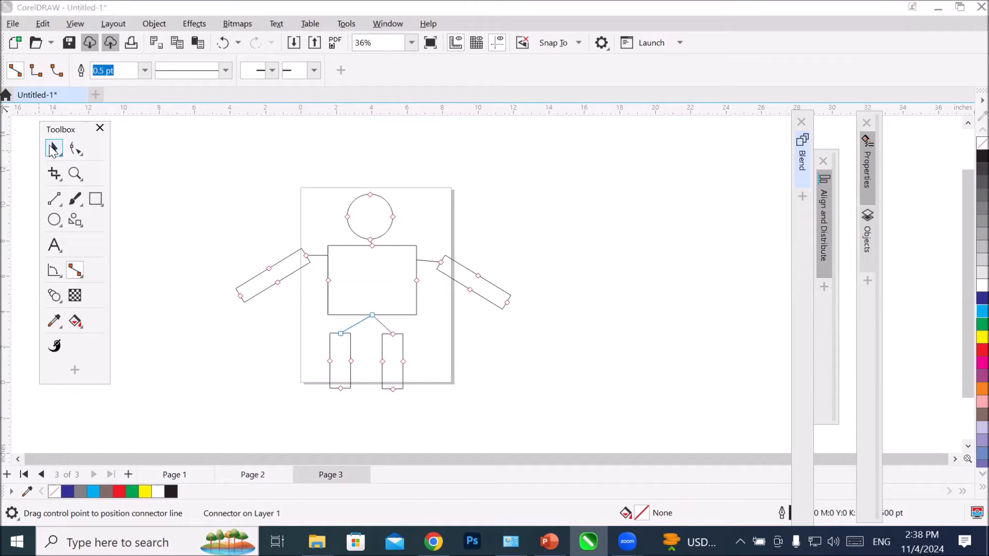
left_click(466, 220)
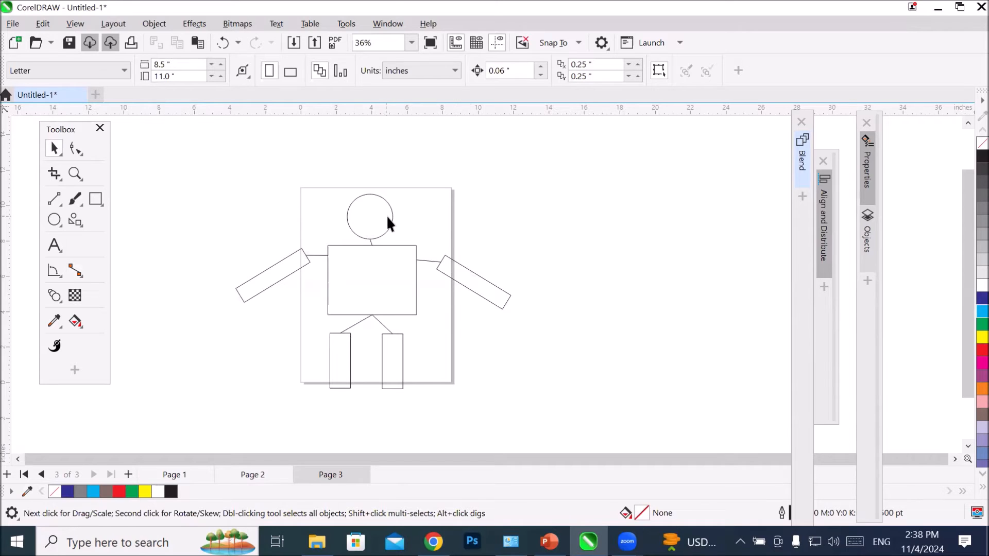
scroll(386, 216, "up", 1)
left_click_drag(391, 217, 324, 169)
left_click_drag(490, 280, 502, 246)
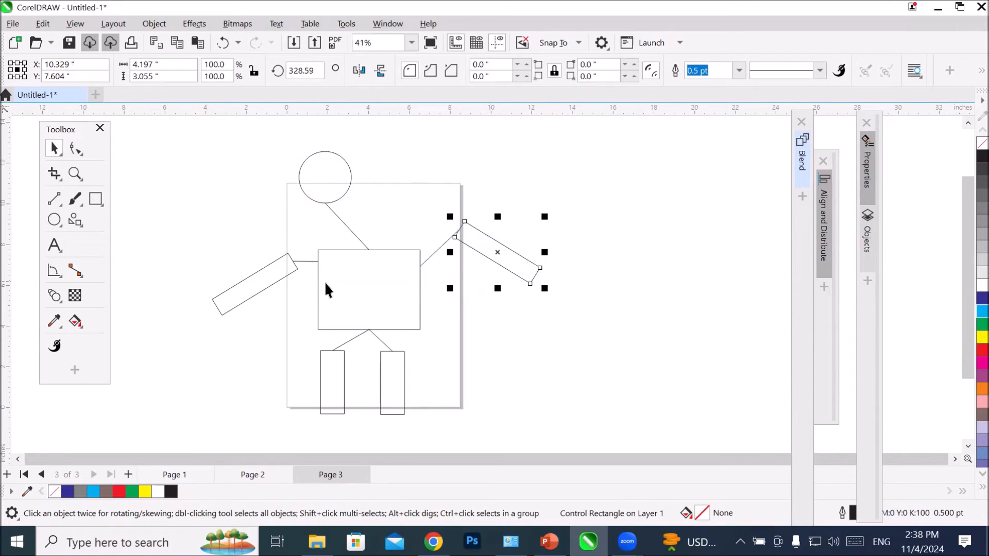
left_click_drag(268, 286, 218, 259)
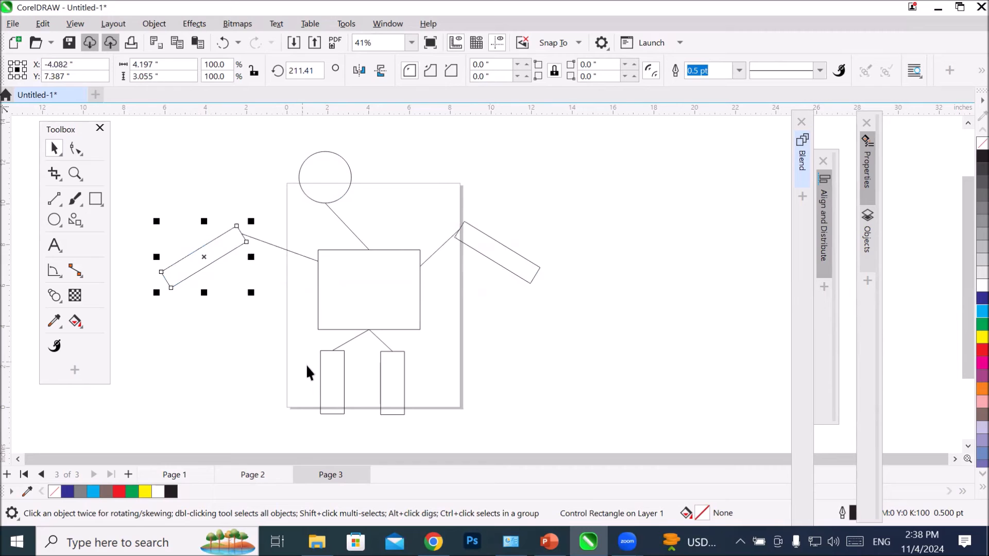
Step: Move both legs outward to test their connectors, and bring the left leg back towards the centre
left_click_drag(319, 381, 292, 379)
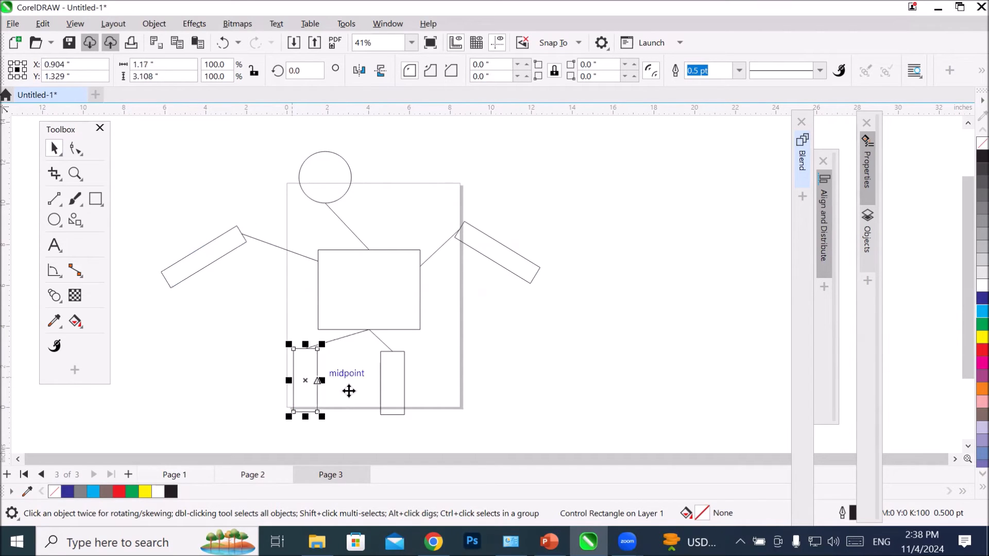
left_click_drag(382, 399, 420, 387)
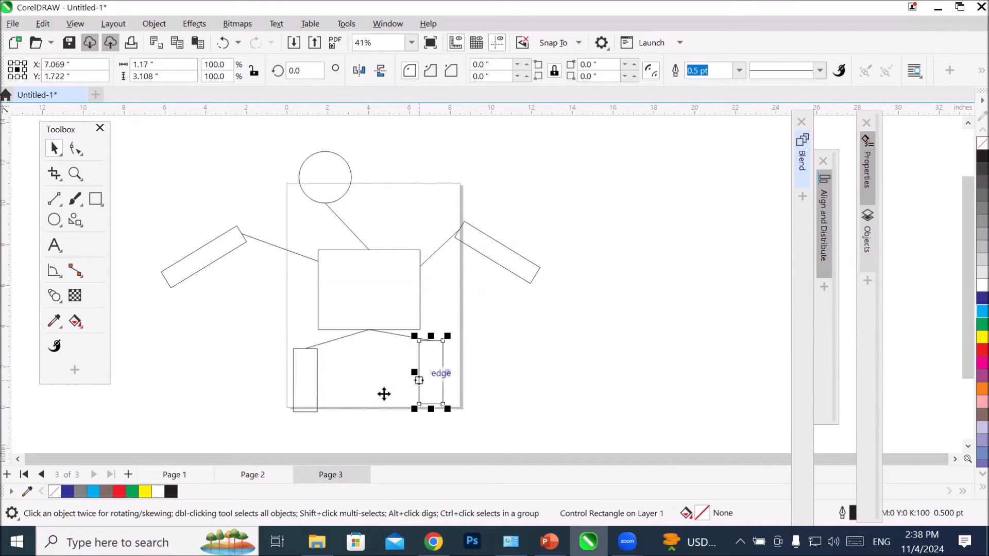
left_click_drag(312, 384, 340, 383)
Step: Add a new blank page after page 3
left_click(128, 474)
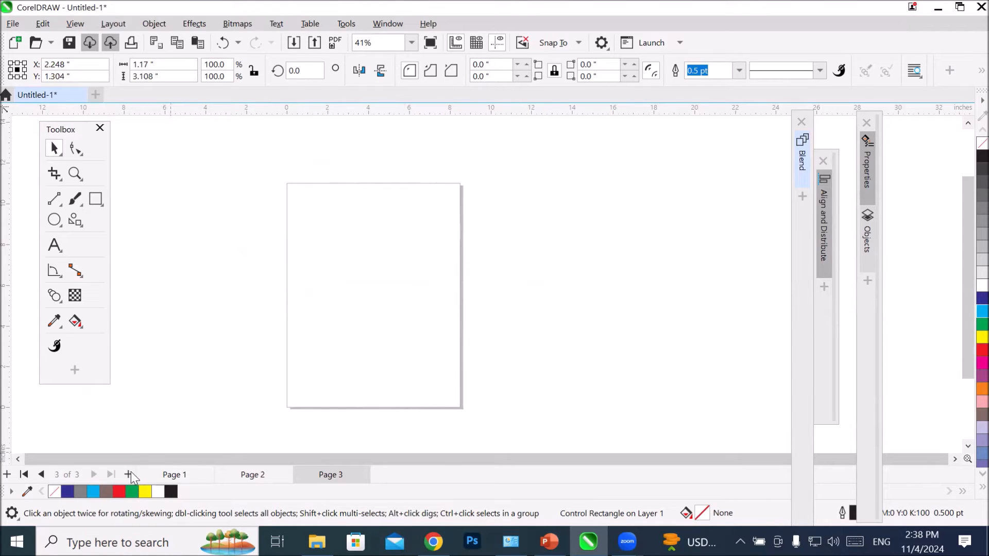
Step: Draw an ellipse about 5.68 by 2.36 inches near the top of page 4 and place a copy over the page's bottom edge
left_click(54, 220)
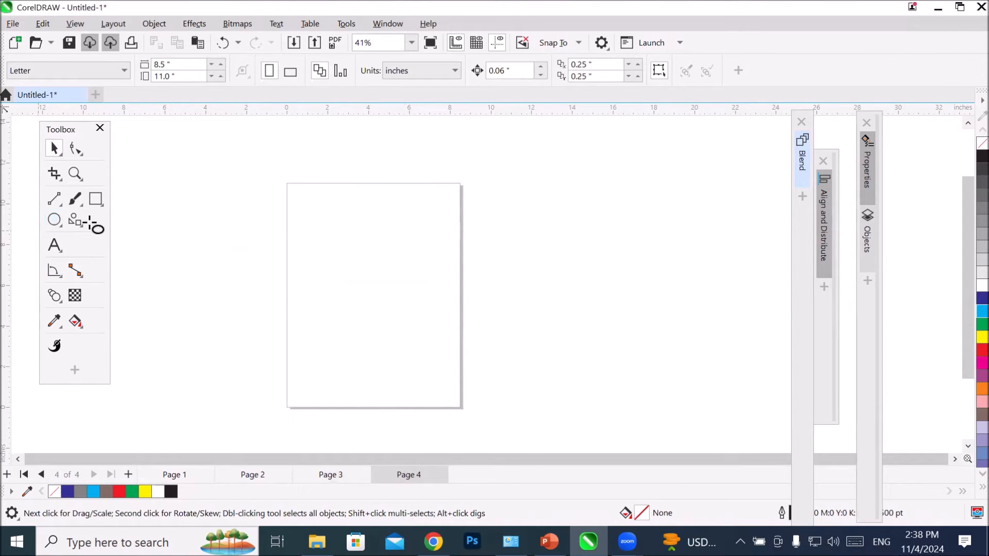
left_click_drag(314, 192, 428, 240)
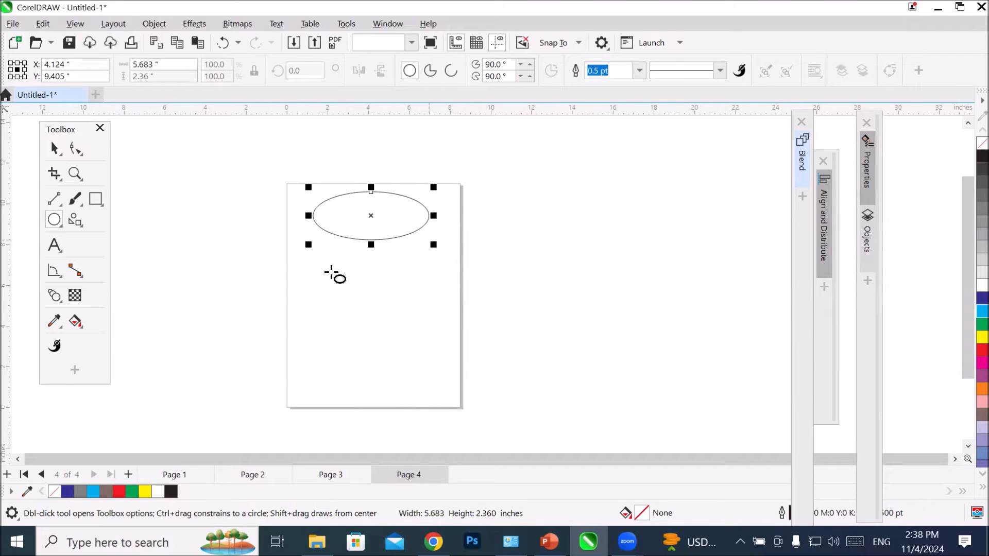
left_click(54, 147)
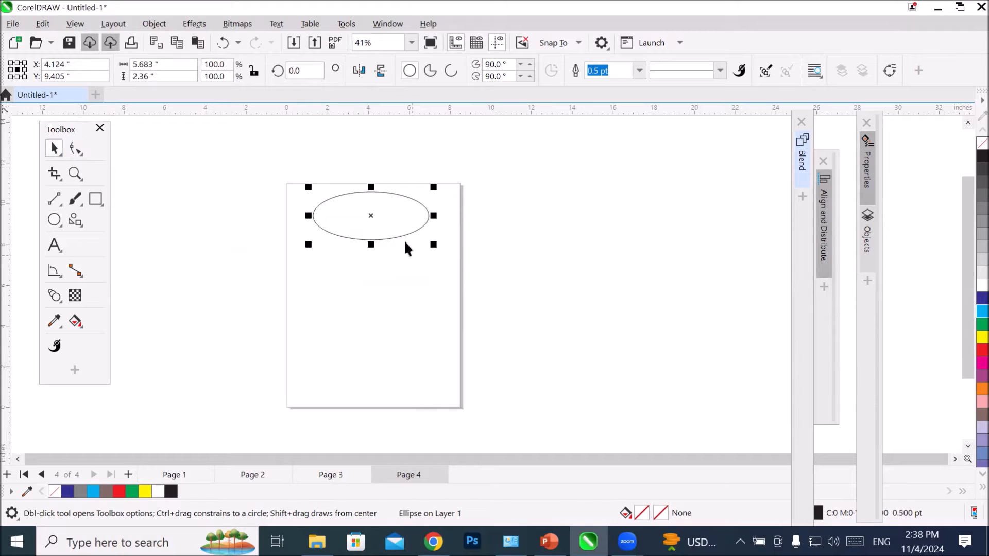
left_click_drag(387, 240, 392, 436)
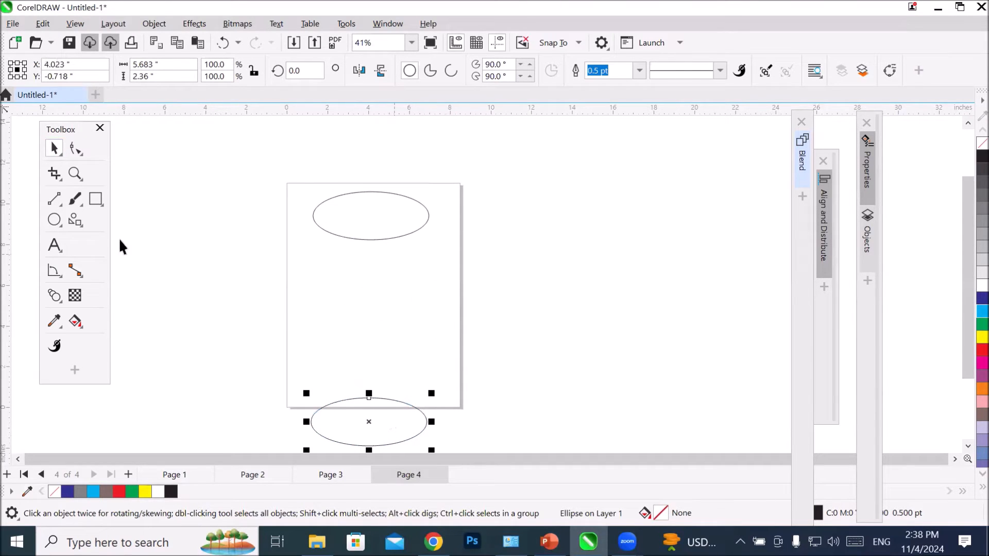
Step: Draw a rectangle about 7.26 by 1.78 inches just below the upper ellipse
left_click(96, 200)
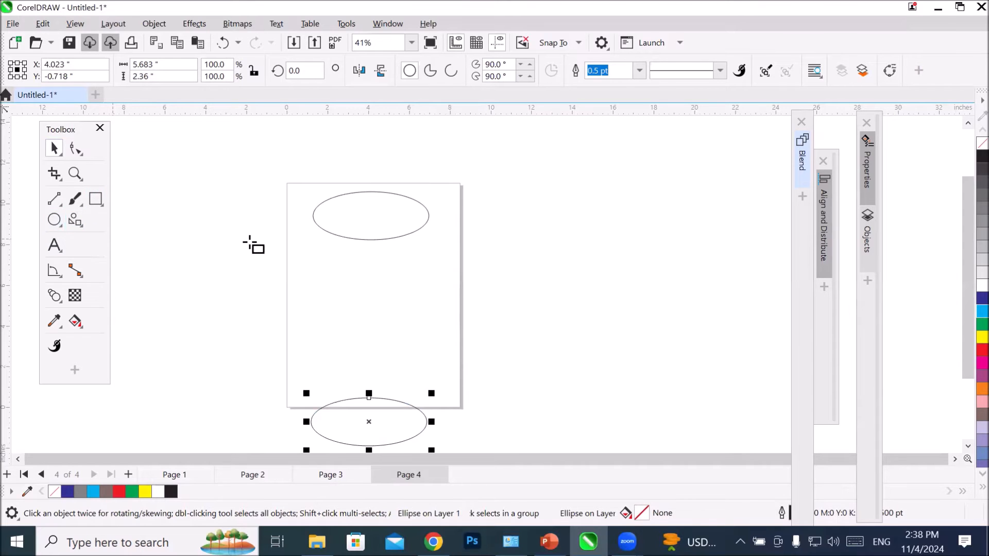
left_click_drag(308, 255, 458, 292)
key("space")
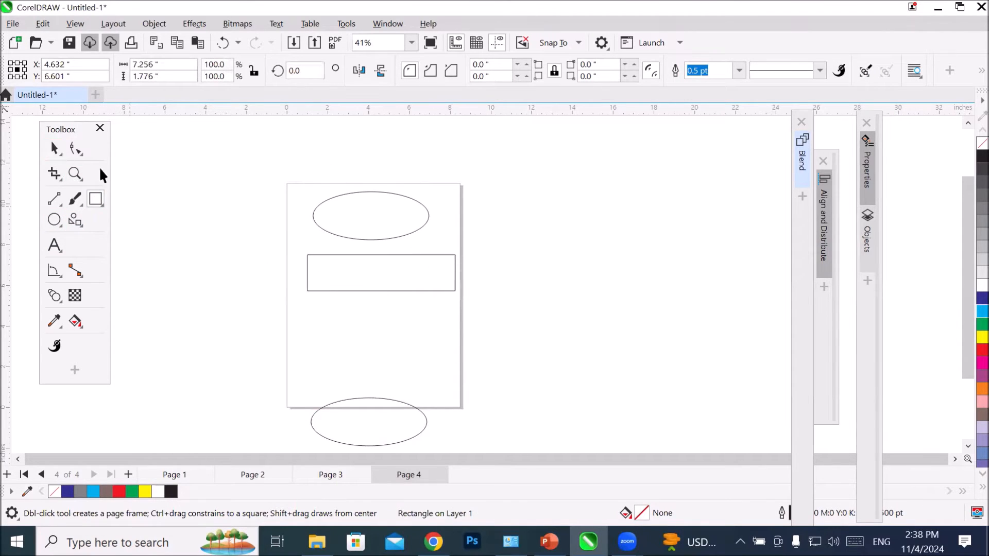
Step: Skew the rectangle horizontally into a parallelogram with its bottom edge shifted left, and move it and the upper ellipse upward
left_click(373, 281)
left_click_drag(385, 300, 363, 298)
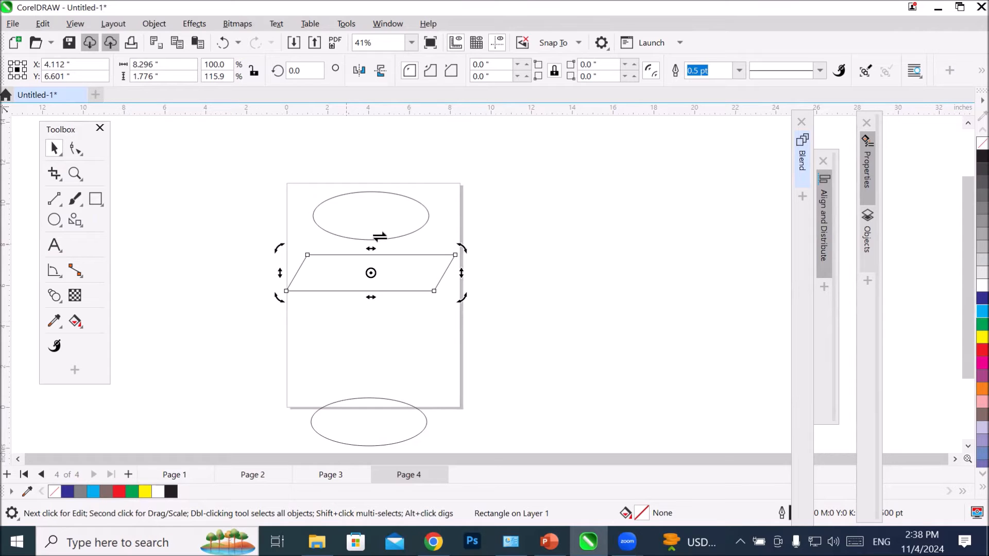
left_click_drag(399, 198, 402, 132)
left_click_drag(399, 255, 404, 180)
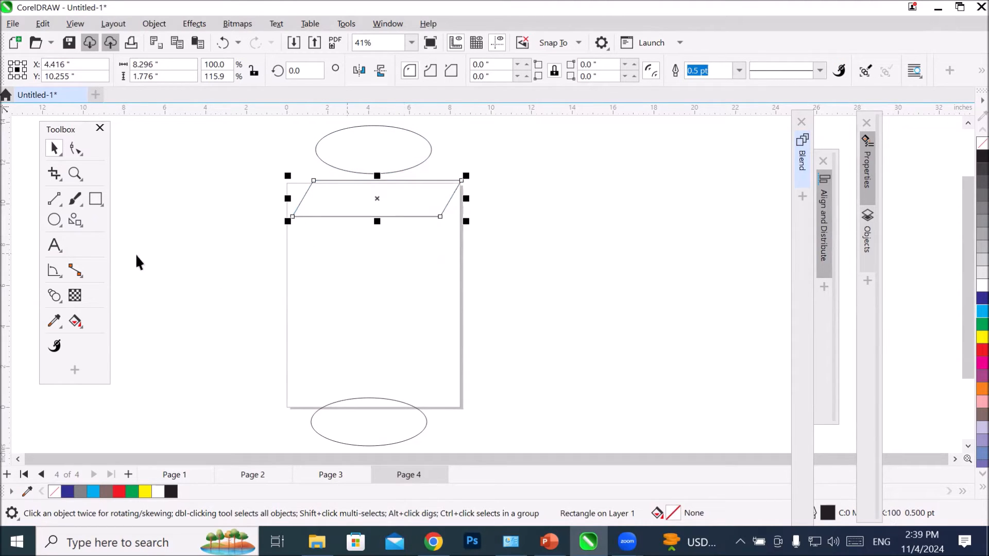
Step: Draw a near-square about 3.78 by 3.76 inches below the parallelogram and rotate it to about 315.6° to form a diamond
left_click(96, 199)
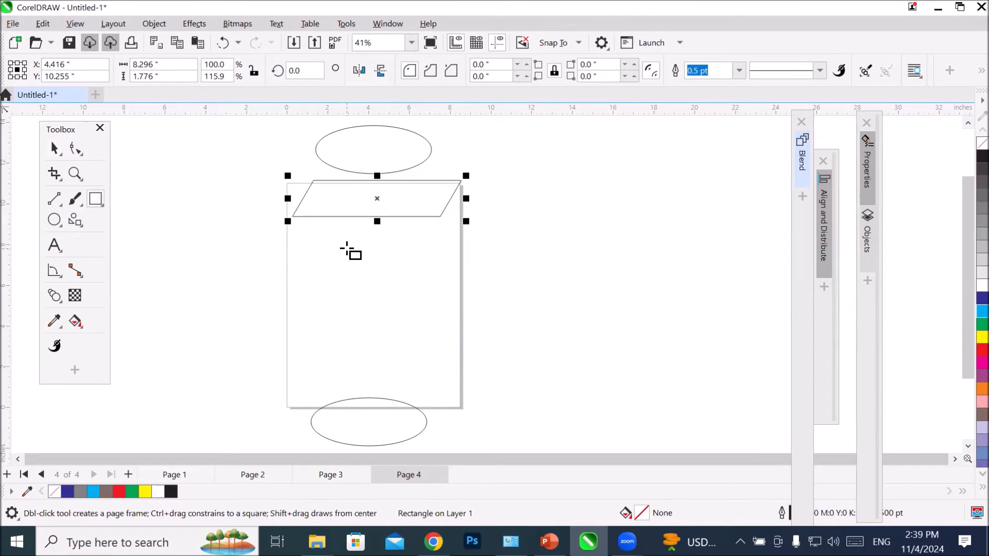
left_click_drag(343, 237, 420, 315)
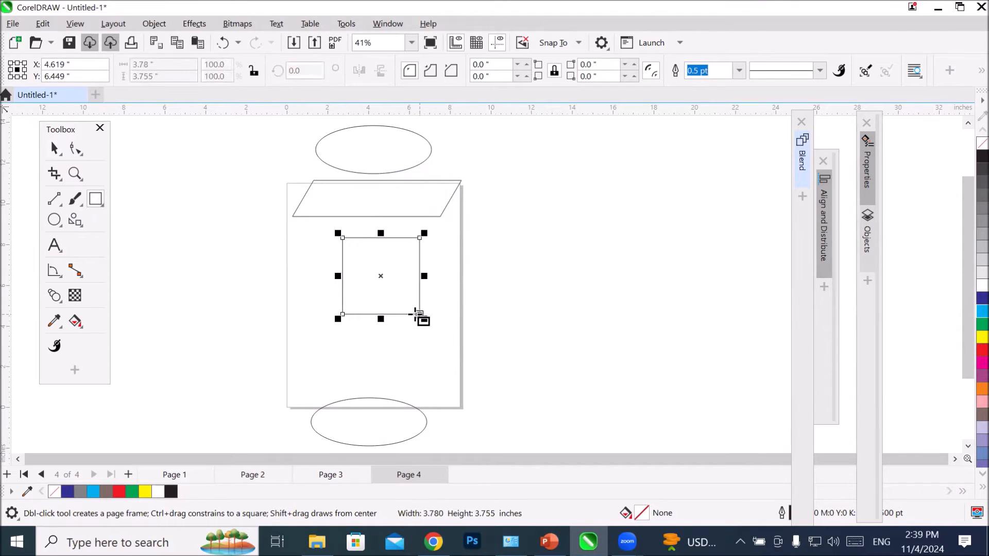
key("space")
left_click(420, 276)
left_click_drag(429, 230, 449, 278)
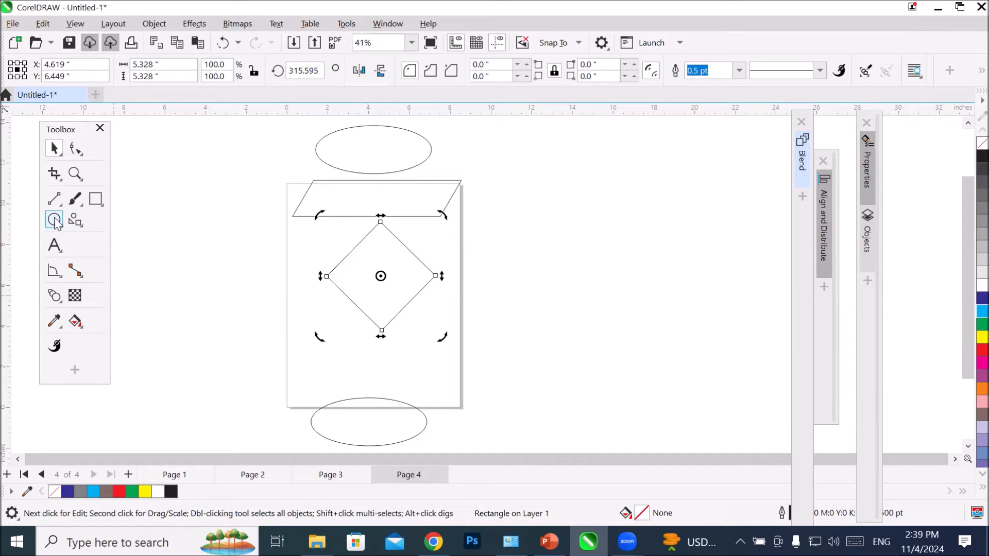
Step: Draw a wide rectangle about 8.9 by 1.8 inches between the diamond and the lower ellipse
left_click(95, 198)
left_click_drag(296, 339, 477, 375)
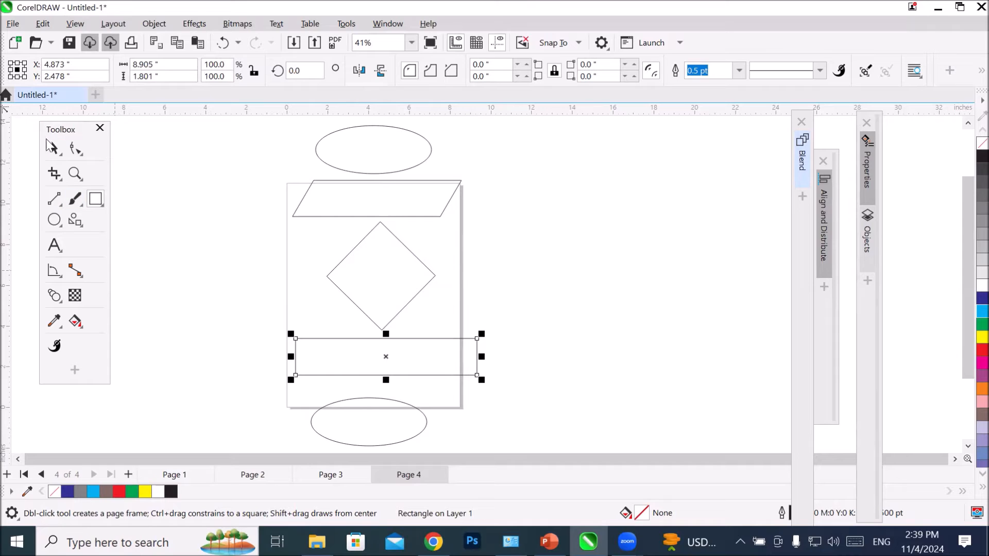
left_click(55, 148)
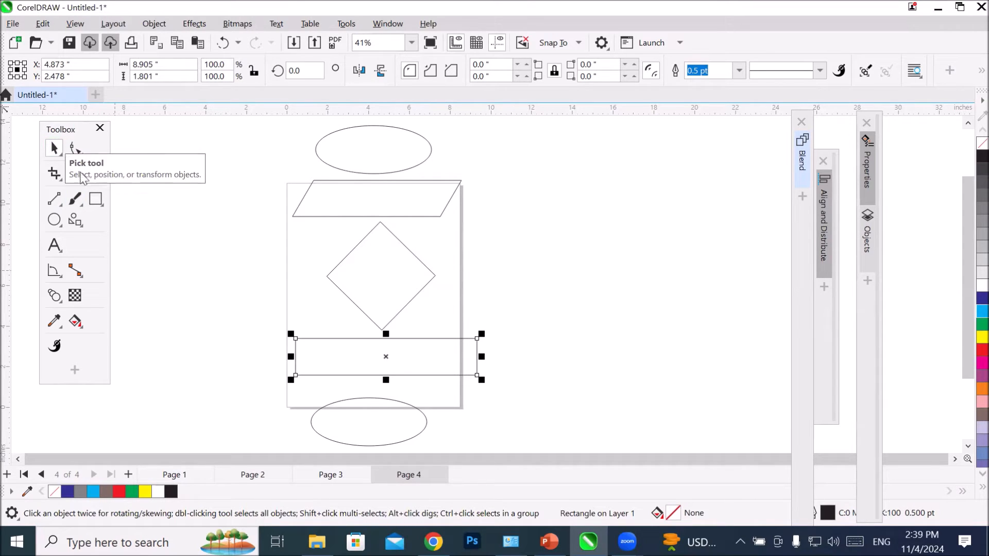
Step: Look through the flowchart shapes offered by the Common Shapes tool without choosing one
left_click(75, 220)
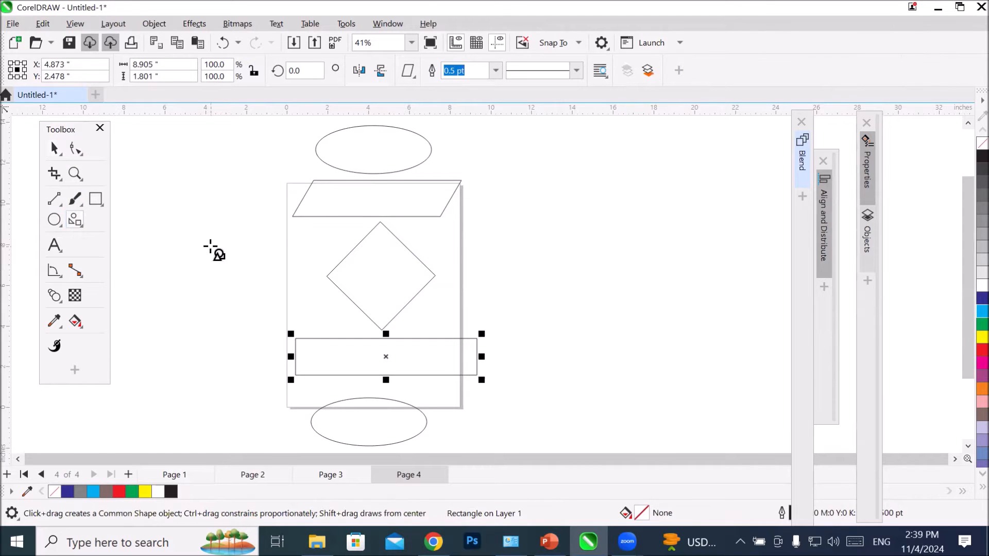
left_click(408, 71)
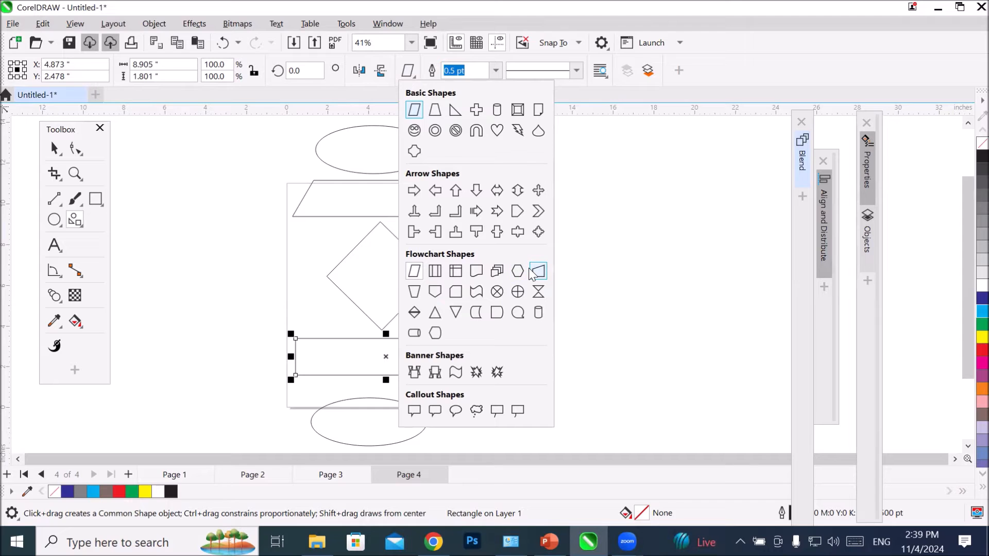
left_click(587, 246)
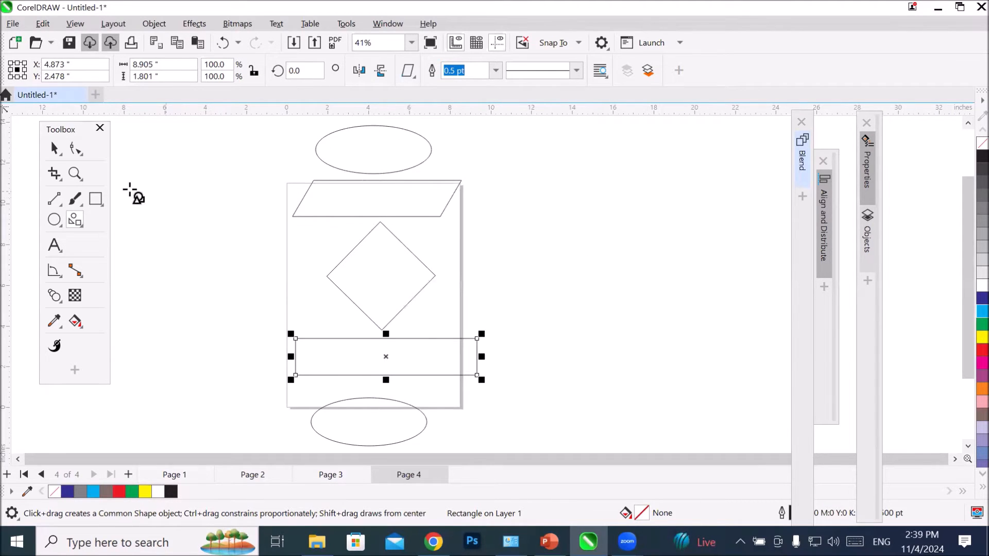
Step: Shorten the upper ellipse from its bottom edge, and link its bottom point to the parallelogram's top midpoint with a straight connector
left_click(54, 149)
left_click(428, 148)
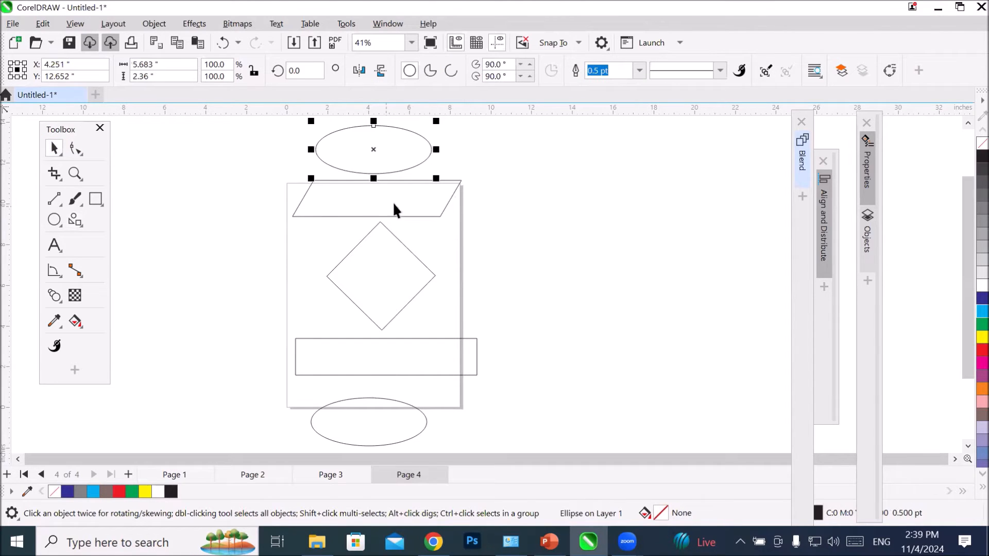
scroll(379, 136, "up", 3)
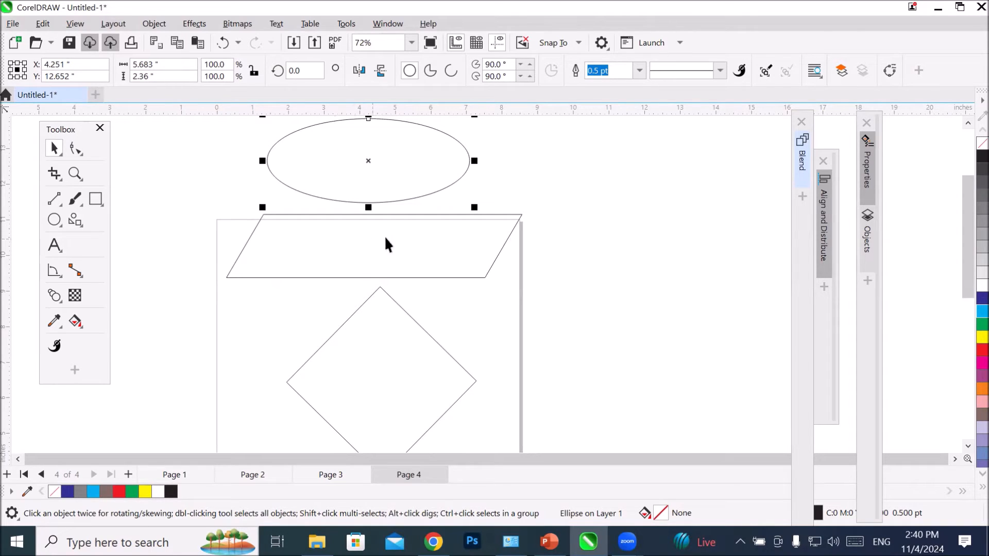
left_click(76, 270)
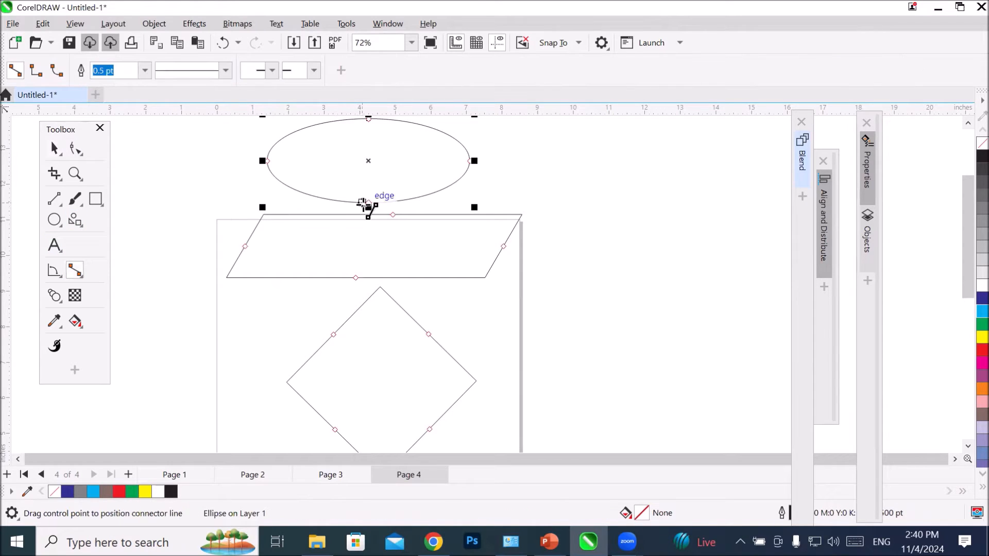
left_click_drag(368, 206, 392, 215)
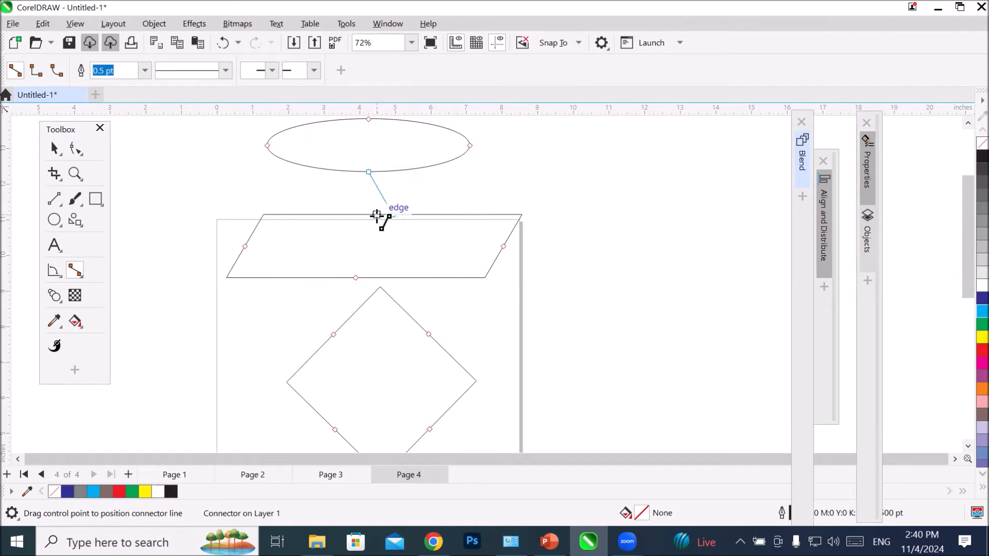
Step: Give the connector from the ellipse to the parallelogram an open end arrowhead and an 8 pt line width
left_click(313, 73)
left_click(342, 105)
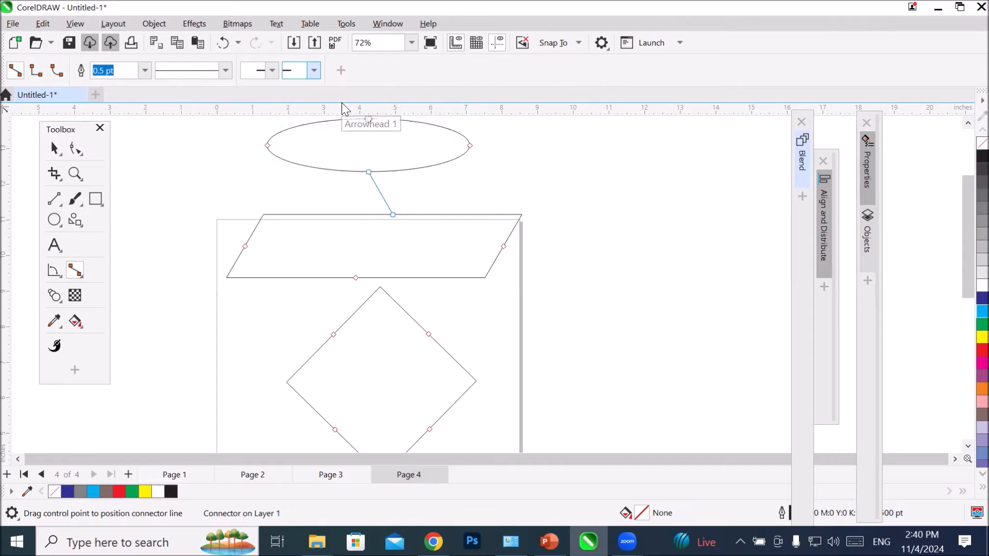
left_click(147, 73)
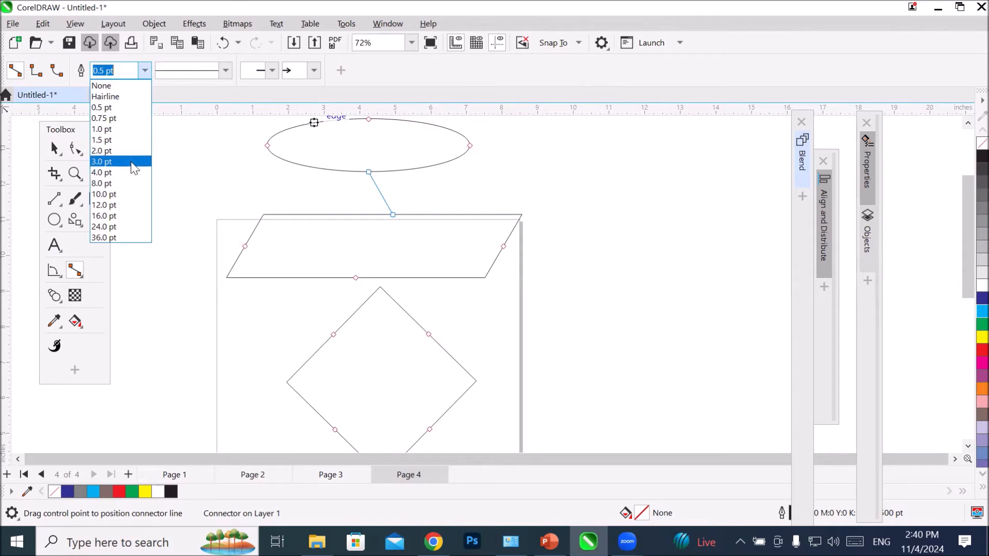
left_click(123, 183)
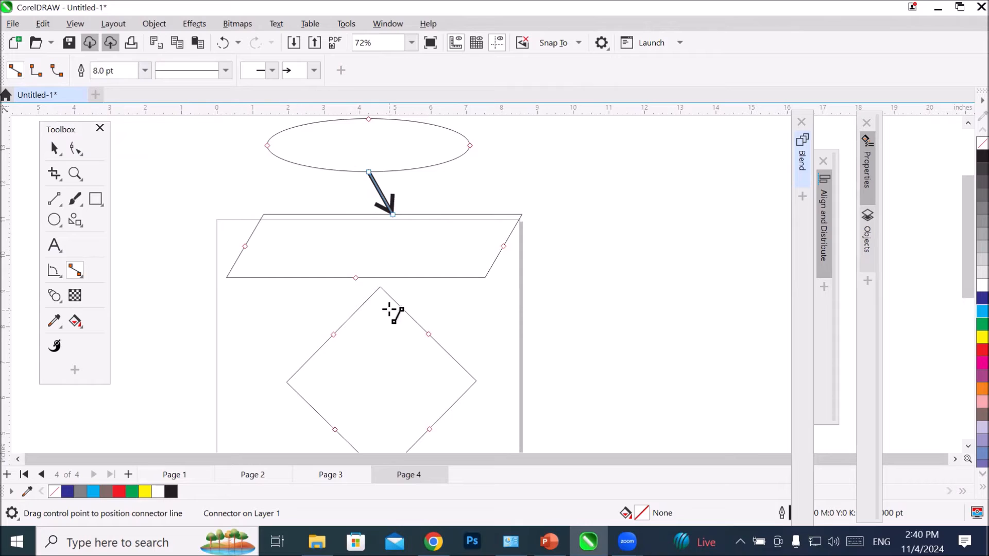
Step: Add the text "Start program" inside the upper ellipse
left_click(54, 245)
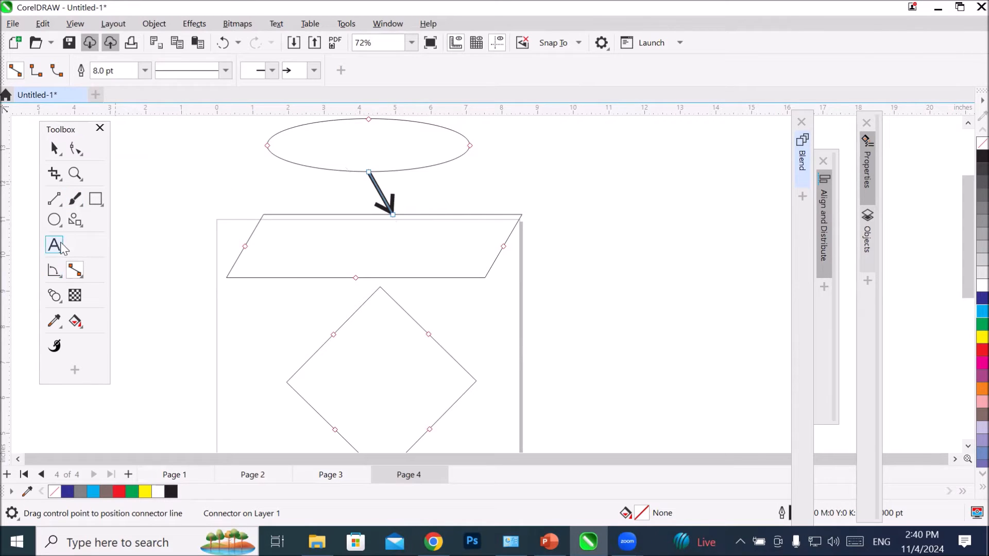
left_click(332, 141)
type("Start program")
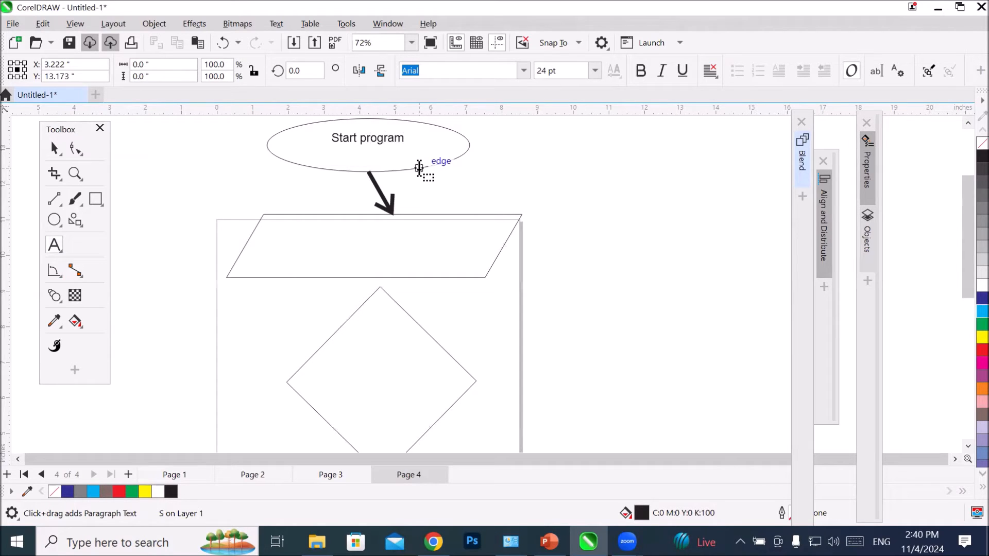
key("Escape")
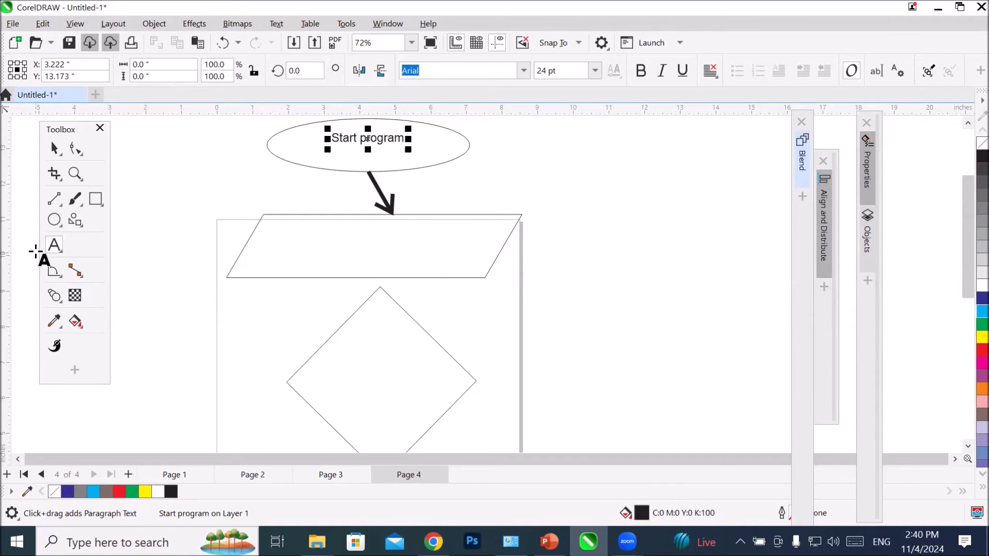
Step: Add the text "Input A,B" inside the parallelogram and enlarge it to about 88 pt so it fills the shape
left_click(282, 231)
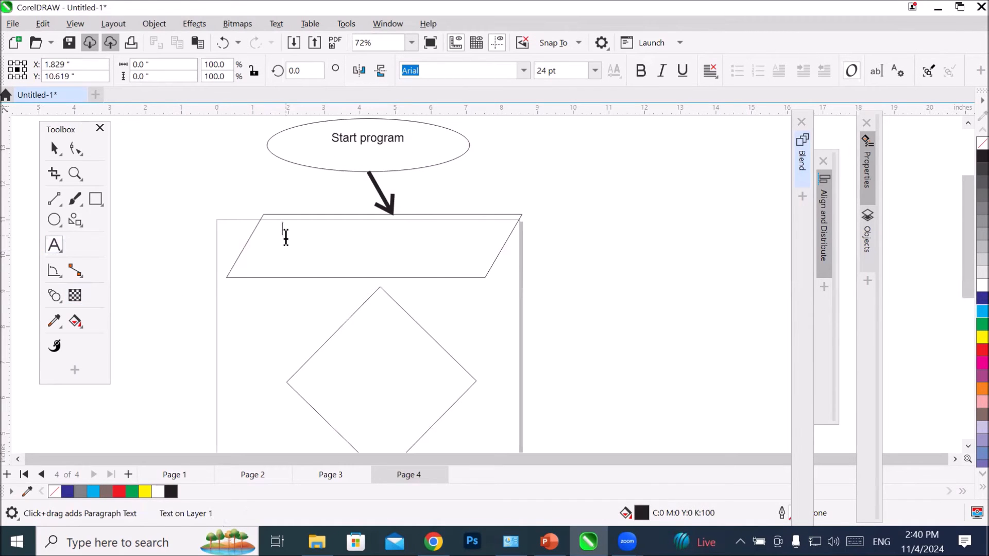
type("Input A")
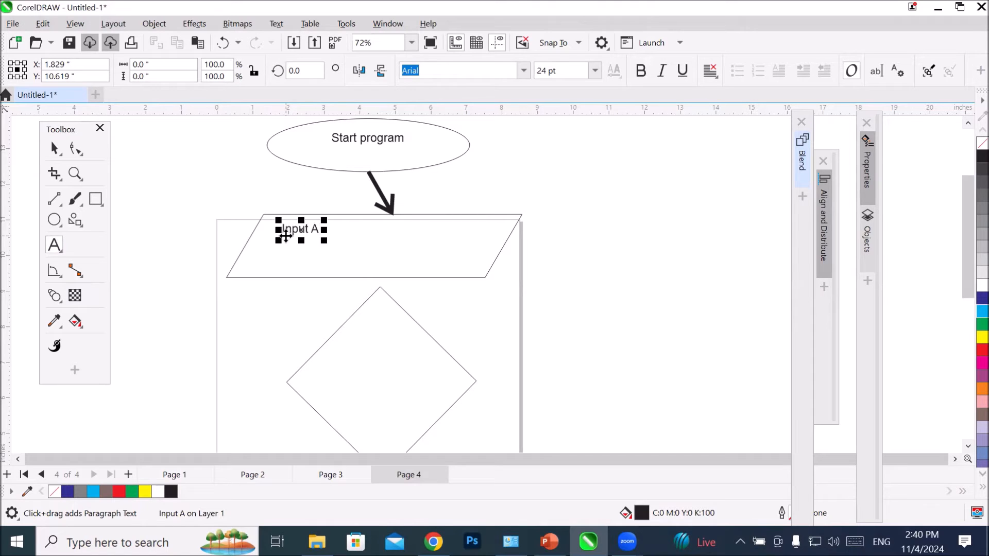
type(",B")
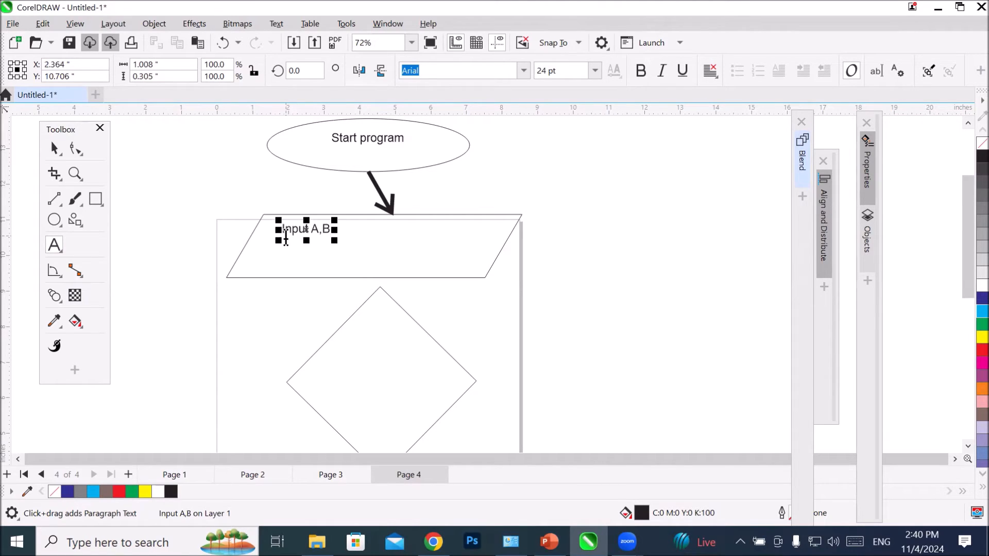
left_click_drag(334, 239, 457, 276)
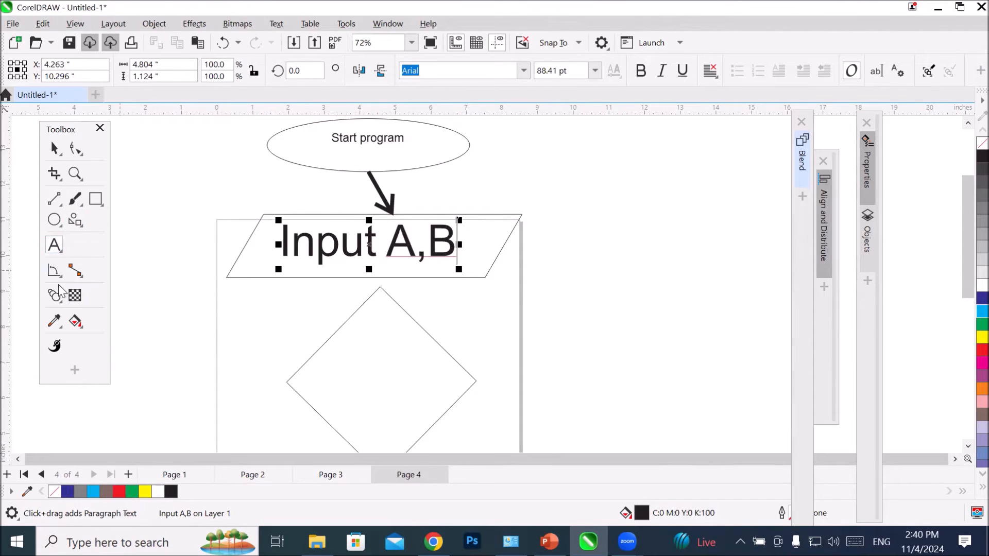
Step: Connect the parallelogram's bottom midpoint to the midpoint of the diamond's upper-left side with a straight connector ending in an open arrowhead
left_click(79, 268)
mouse_move(358, 276)
left_mouse_down()
mouse_move(335, 316)
mouse_move(345, 335)
left_mouse_up()
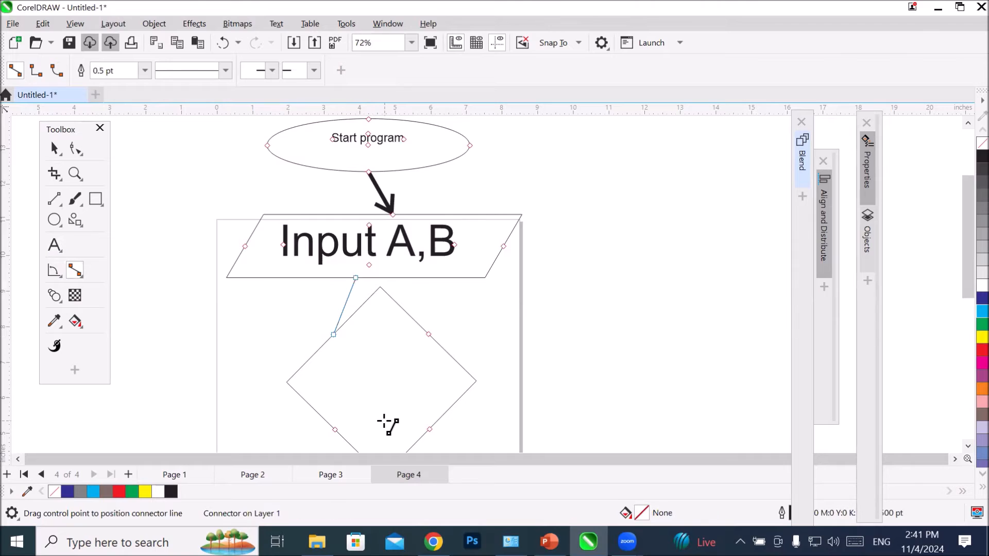
left_click(314, 70)
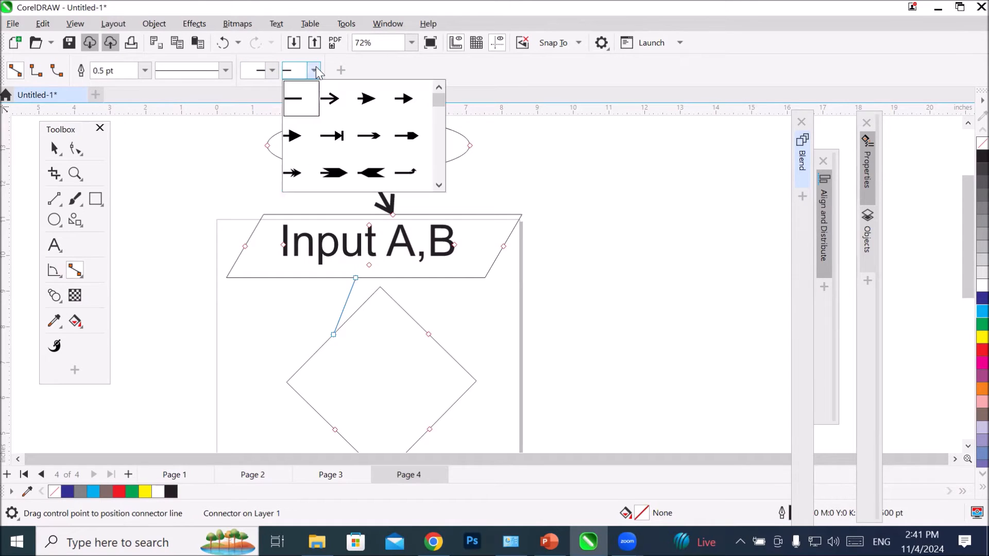
left_click(329, 98)
Step: Try a 4 pt line width on the connector leading to the diamond, and set it to 12 pt
left_click(144, 72)
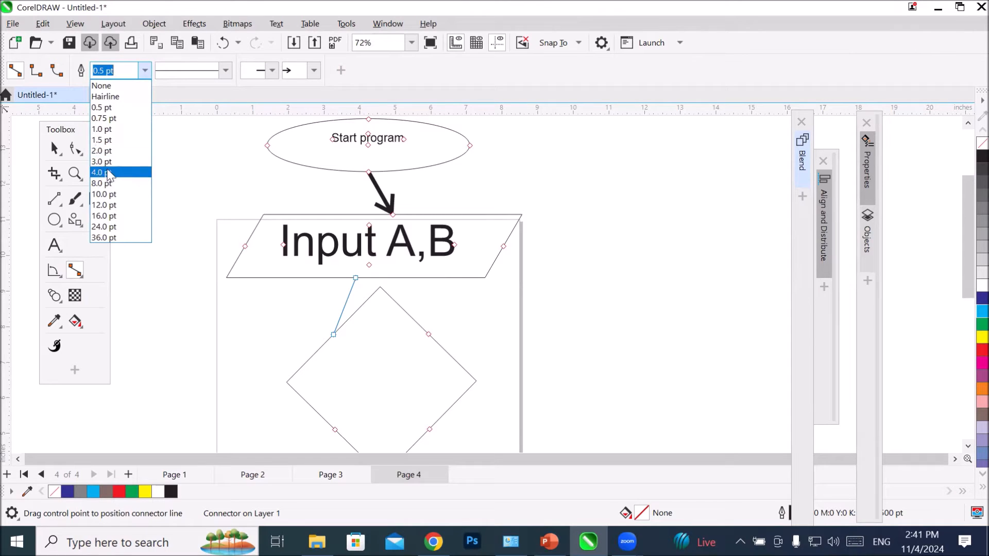
left_click(106, 172)
left_click(145, 71)
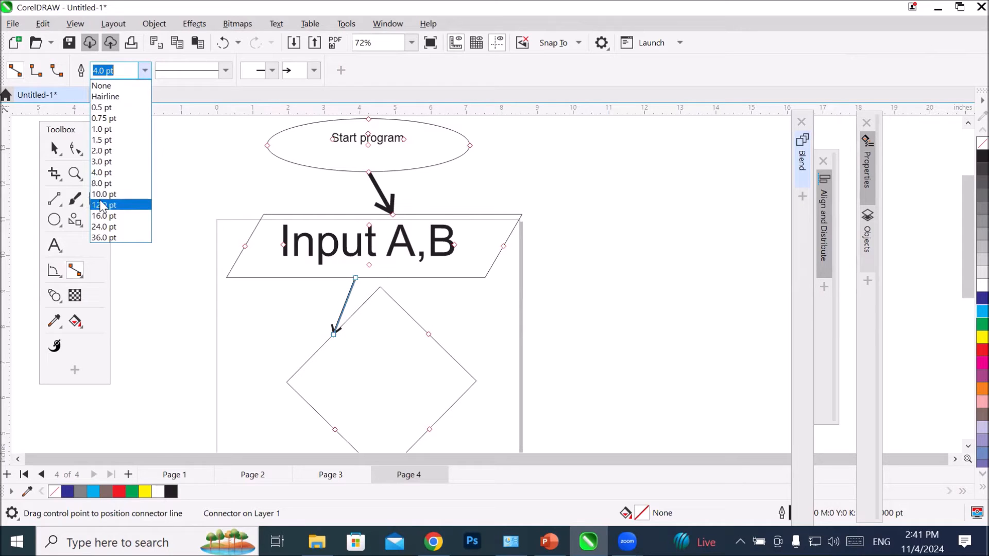
left_click(103, 205)
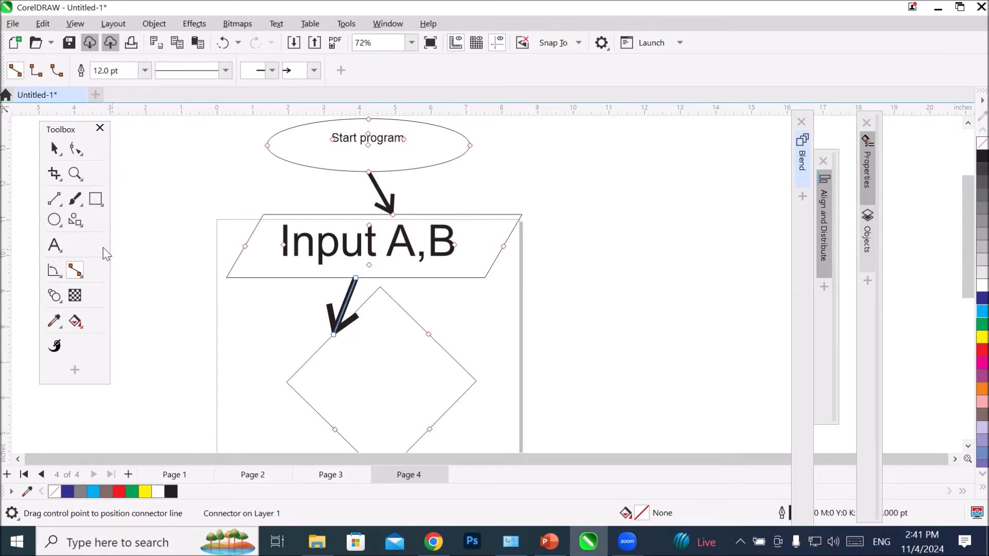
Step: Add the text "If A>B" inside the diamond and enlarge it to about 85 pt so it spans the shape
left_click(54, 245)
left_click(332, 372)
type("Ia")
type(" A")
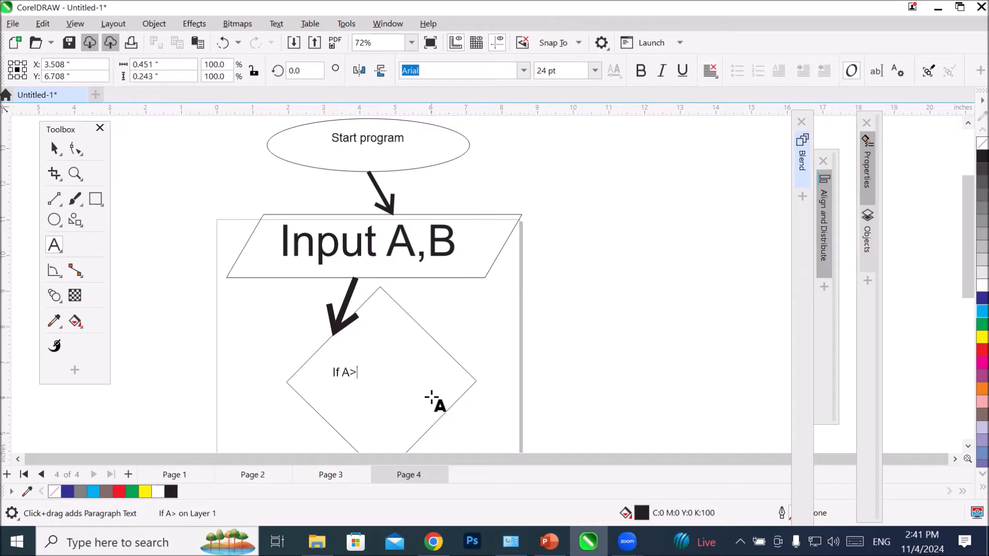
type(">B")
key("Escape")
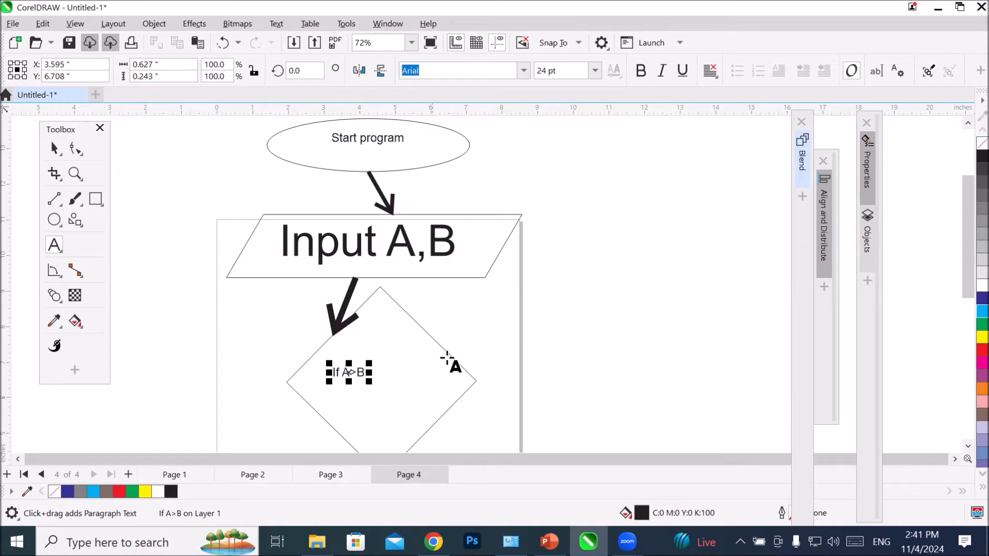
left_click_drag(370, 382, 445, 416)
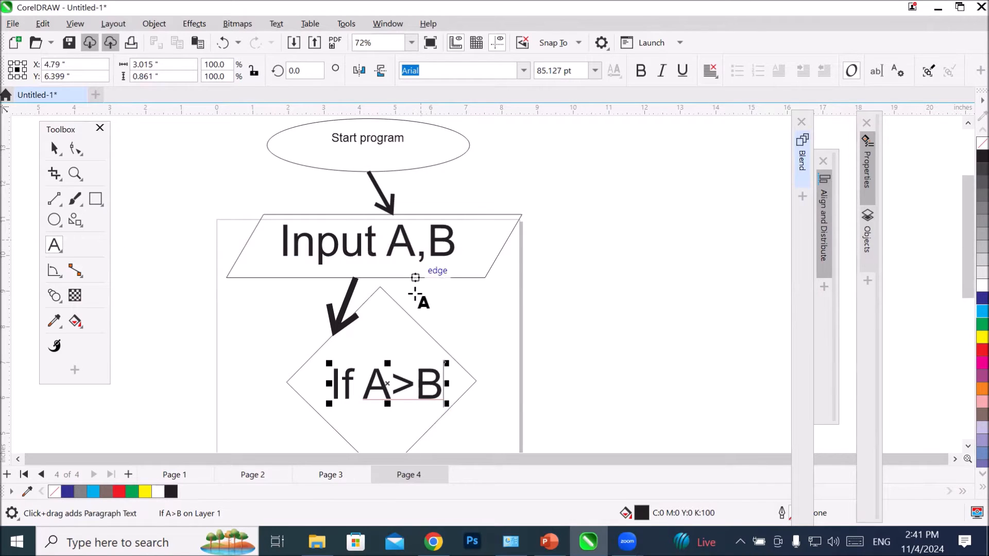
Step: Add the text "Print “A is greater than B" inside the rectangle below the diamond
left_click(967, 447)
left_click(967, 446)
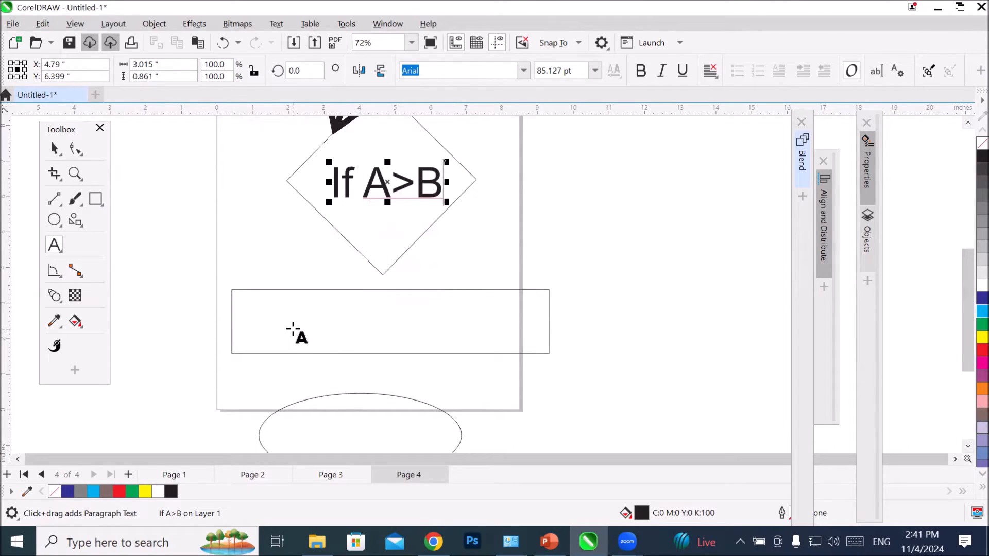
left_click(271, 317)
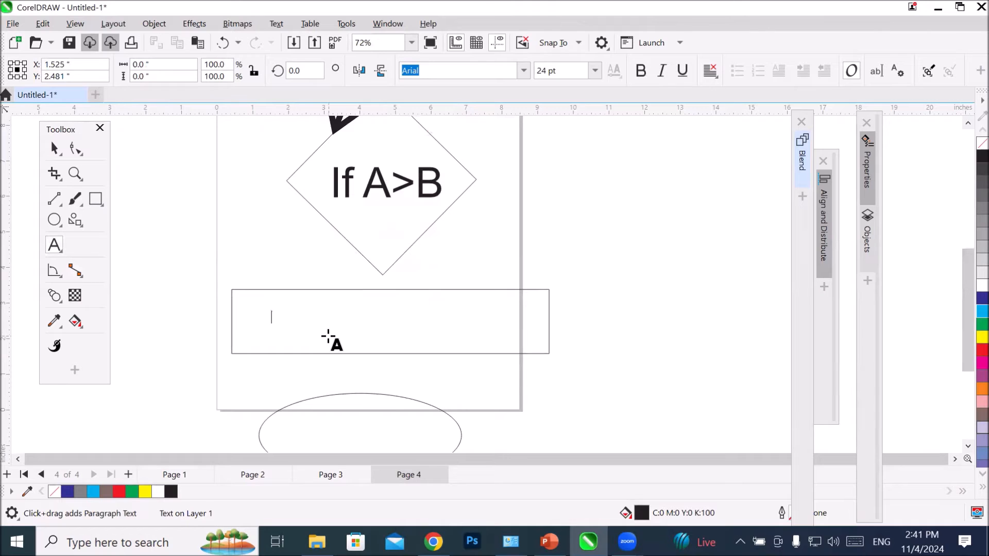
type("Print “A i")
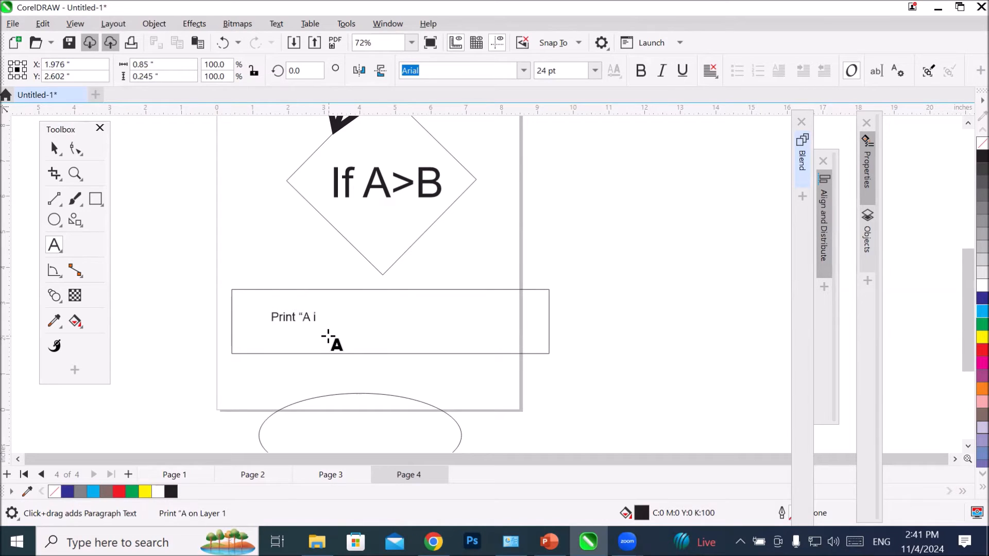
type("s grea")
key("BackSpace")
type("ea")
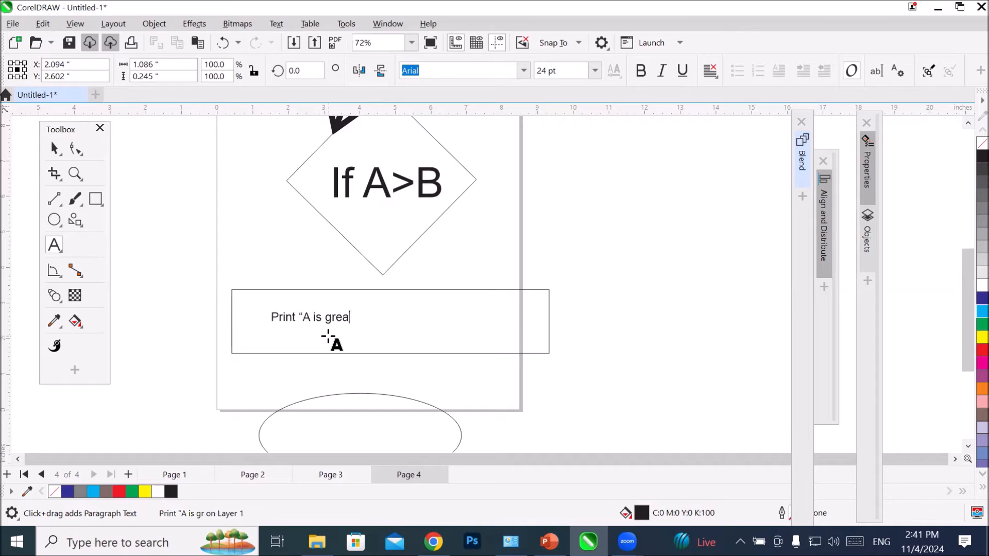
type("ter hn")
key("BackSpace")
key("BackSpace")
type("than B")
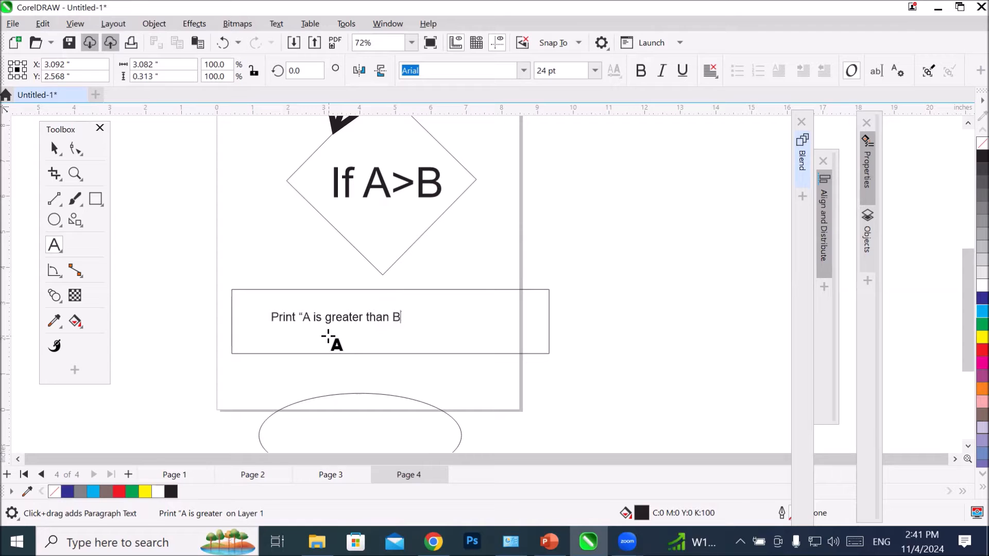
key("Escape")
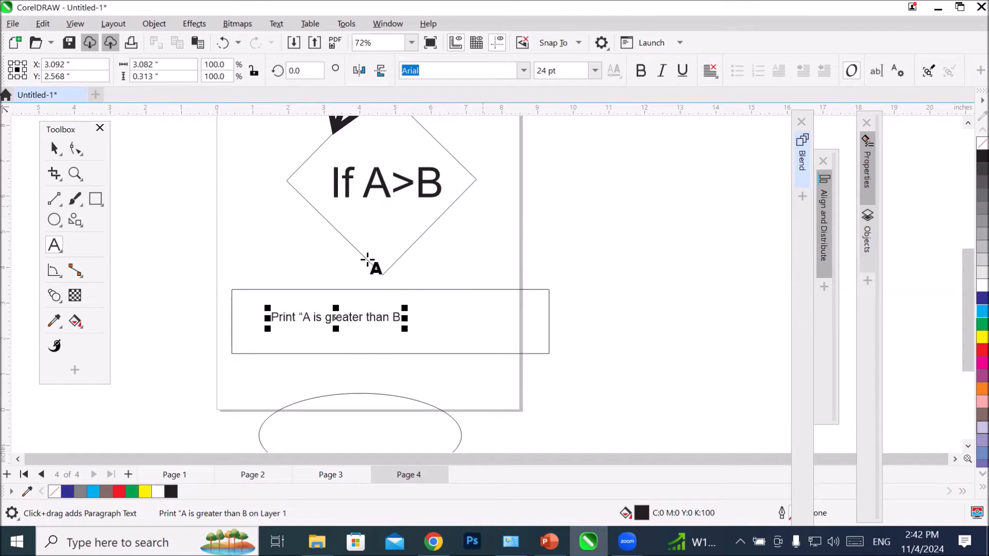
Step: Duplicate the rectangle together with its text and place the copy to the right of the diamond
left_click(54, 149)
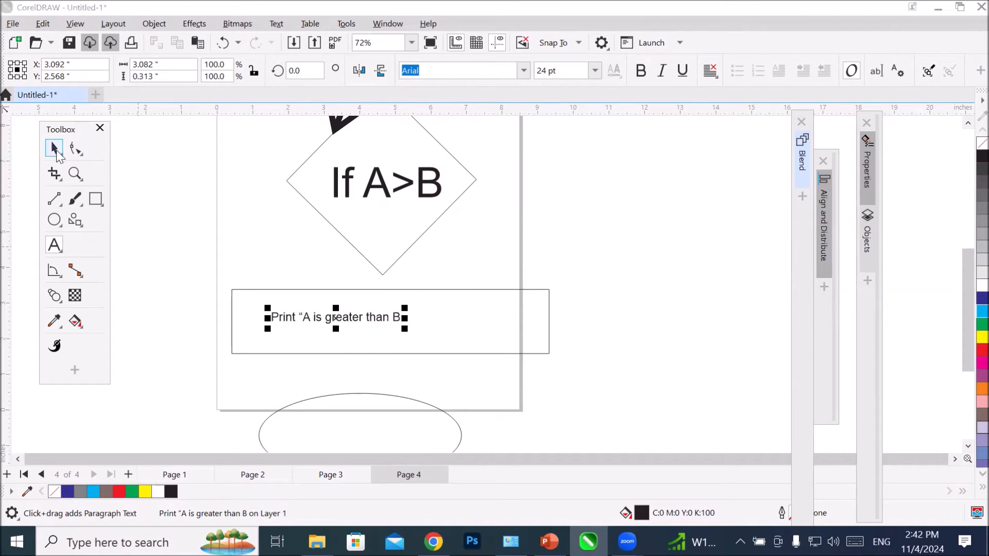
left_click(242, 291)
left_click_drag(296, 316, 573, 171)
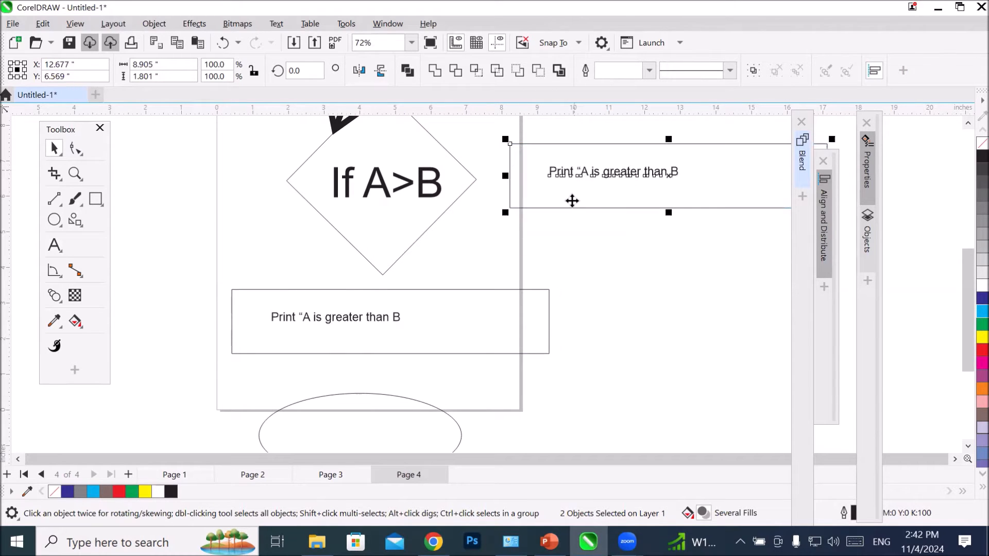
Step: Change the text in the copied rectangle to "Print “B is greater than A"
double_click(597, 168)
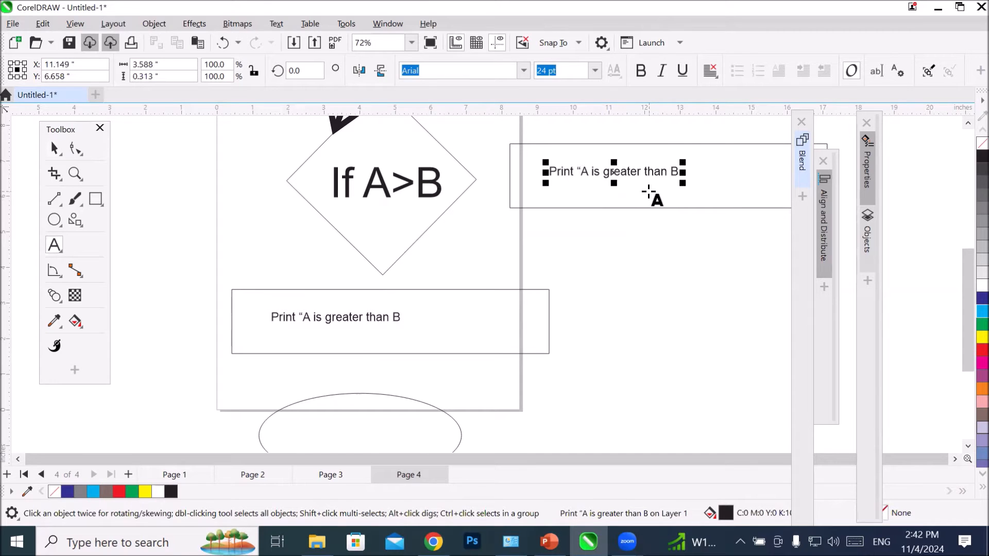
type("B")
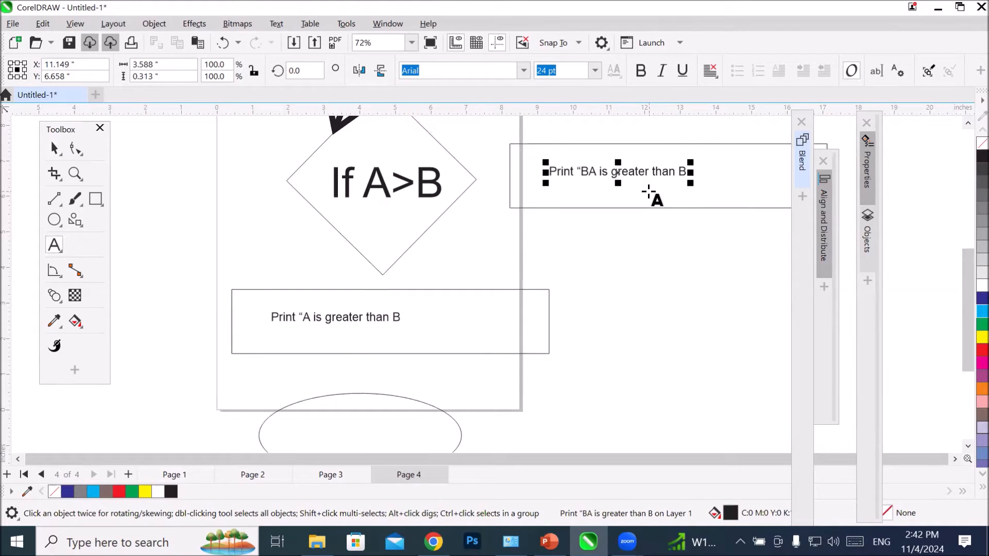
key("Delete")
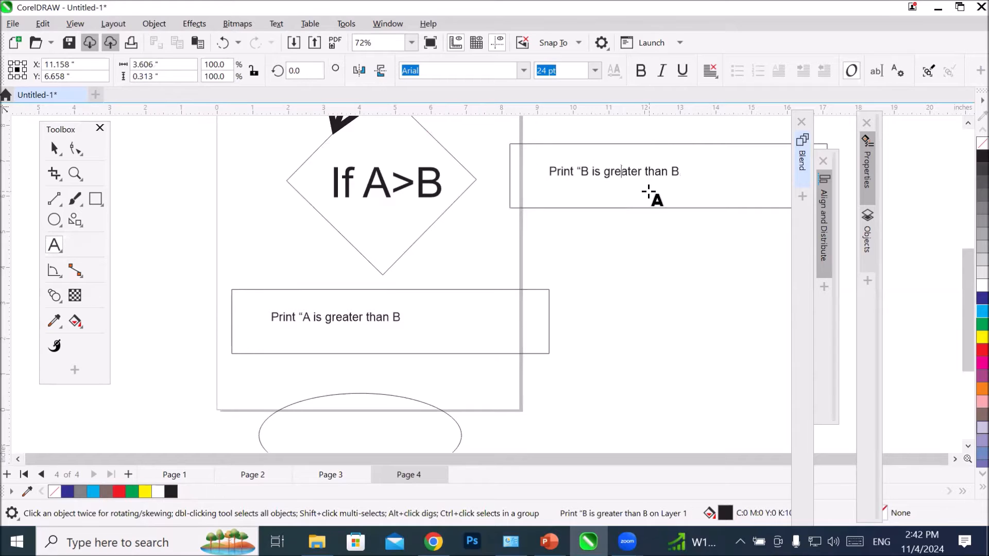
key("Delete")
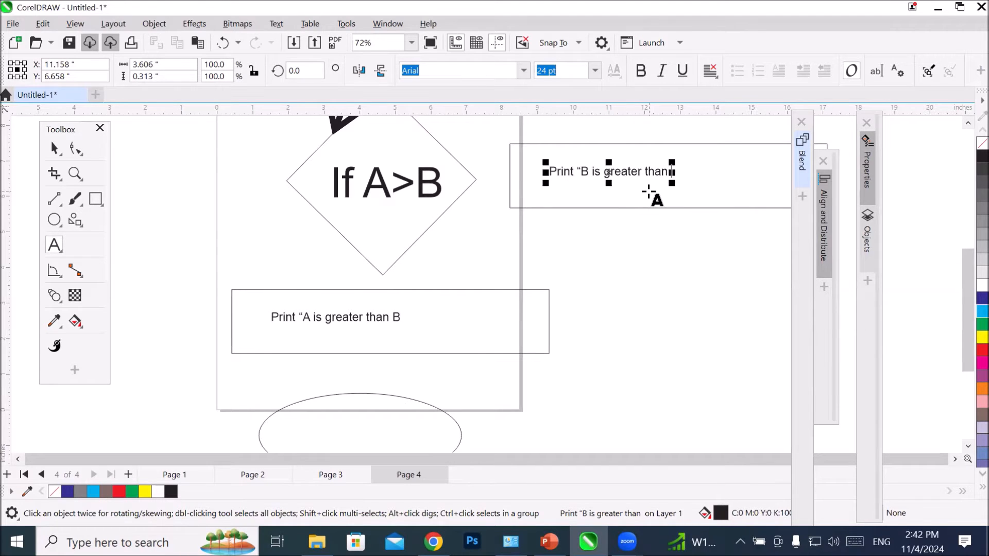
type("A")
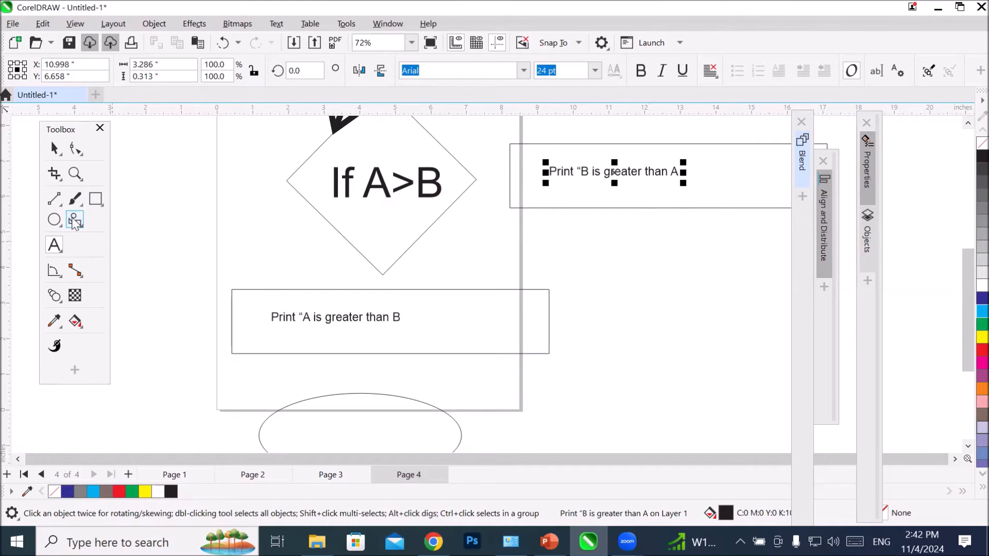
Step: Connect the diamond's bottom corner to the lower rectangle's top midpoint and its right corner to the other rectangle's left midpoint with straight connectors
left_click(75, 270)
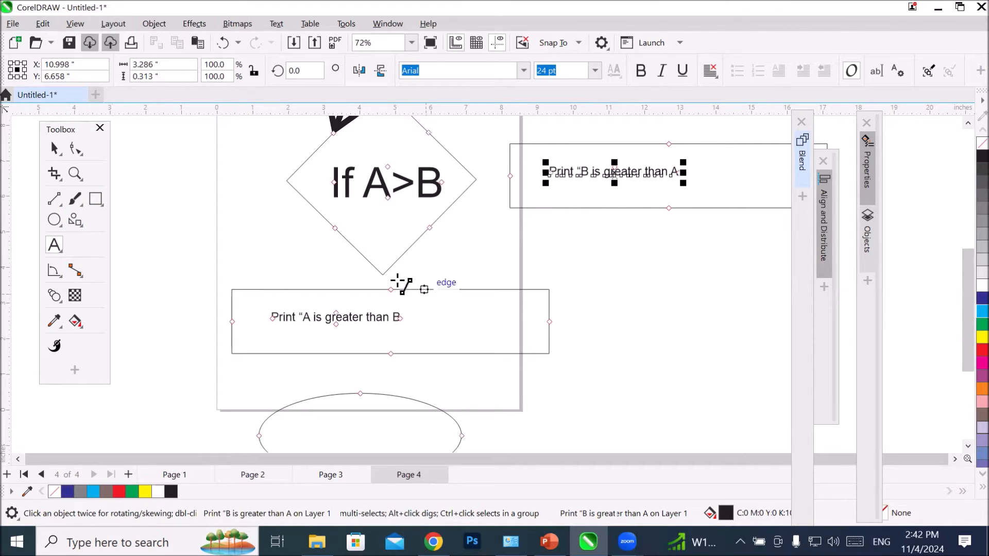
left_click_drag(382, 275, 391, 290)
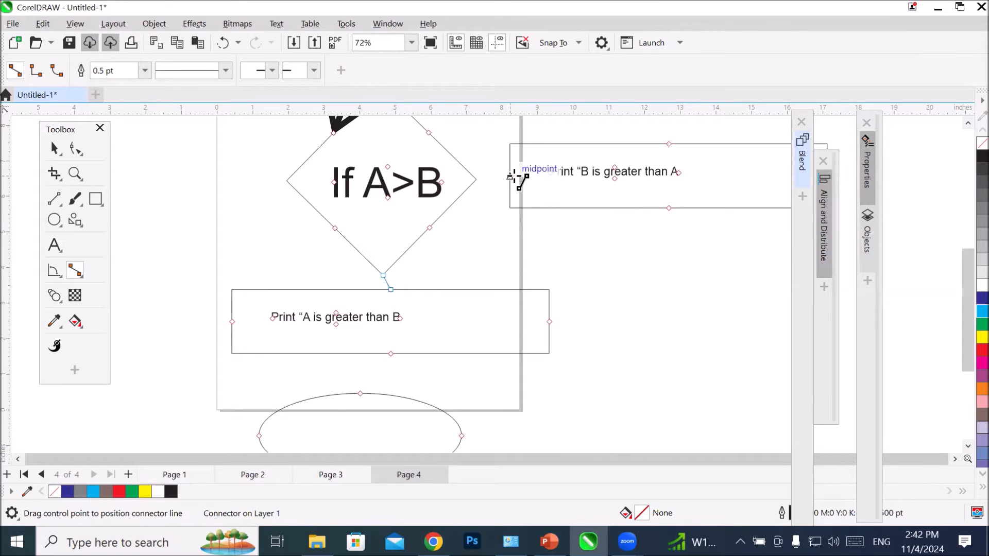
left_click_drag(511, 176, 477, 179)
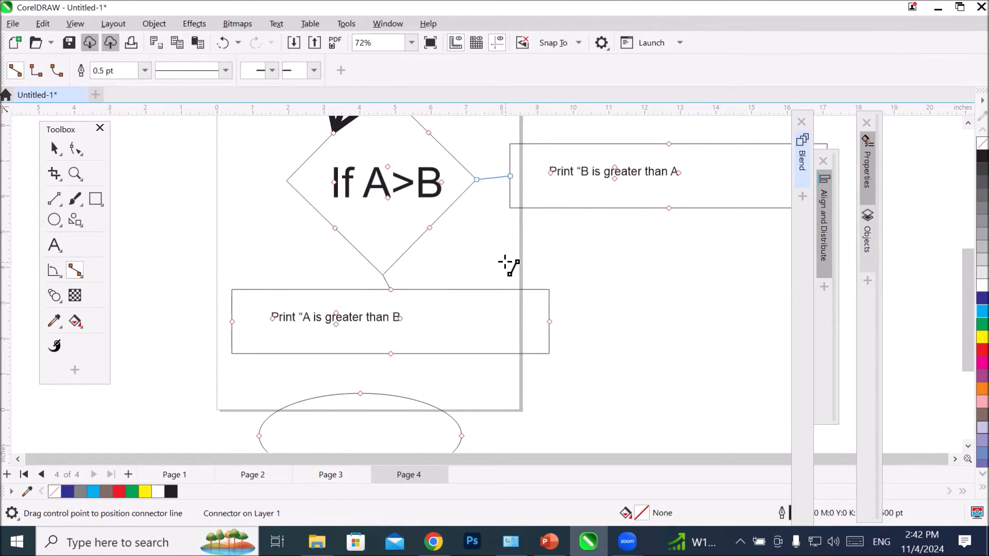
Step: Add the label "No" above the connector at the diamond's right corner, enlarged to about 55 pt
left_click(55, 246)
left_click(477, 154)
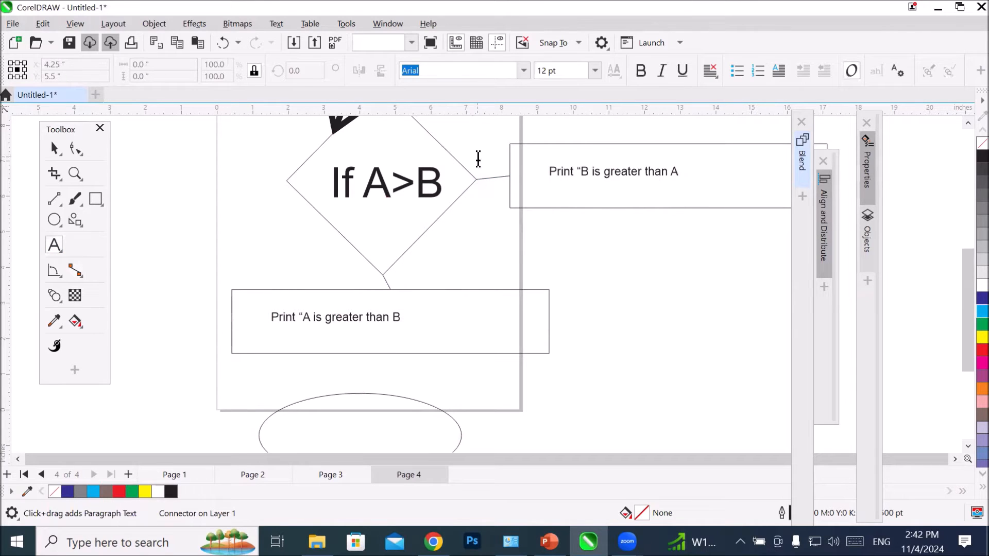
type("No")
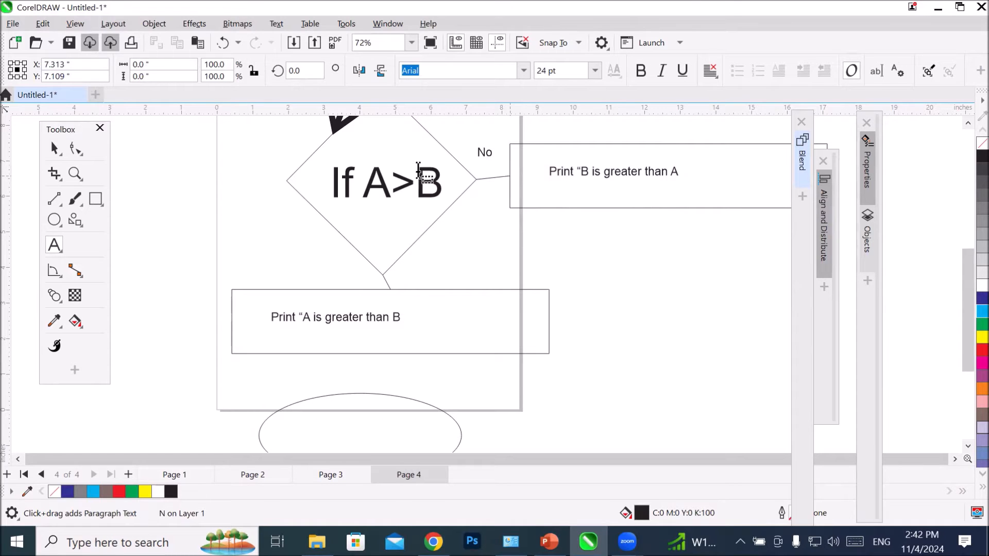
key("Escape")
Step: Copy the "No" label to the left of the diamond's bottom corner and change the copy to "Yes"
left_click_drag(498, 148, 325, 271)
right_click(325, 272)
double_click(328, 273)
double_click(334, 273)
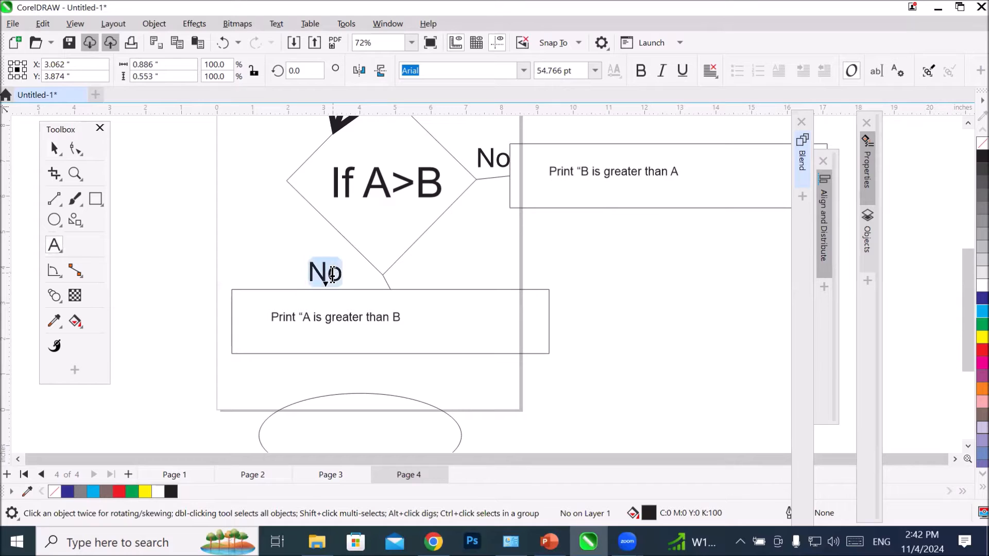
type("Yes")
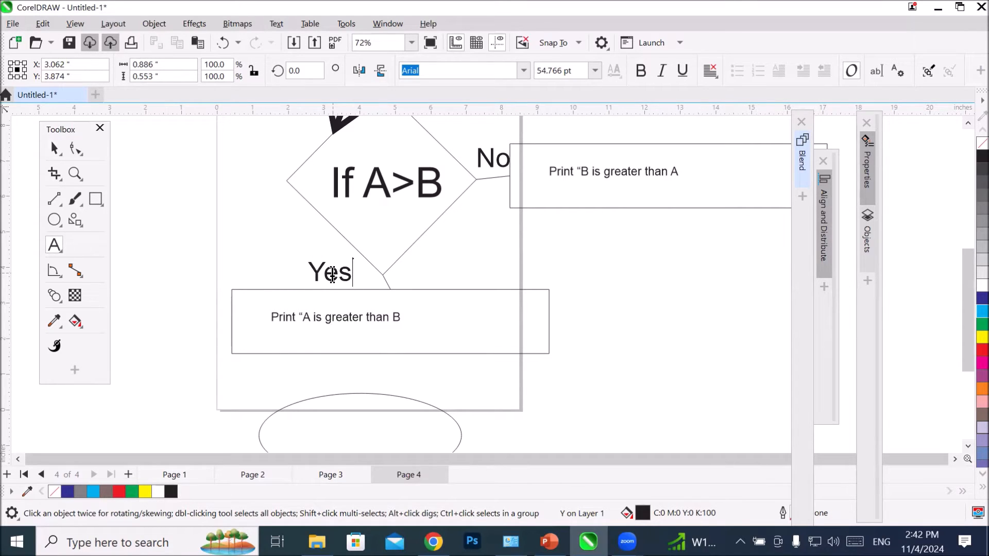
key("Escape")
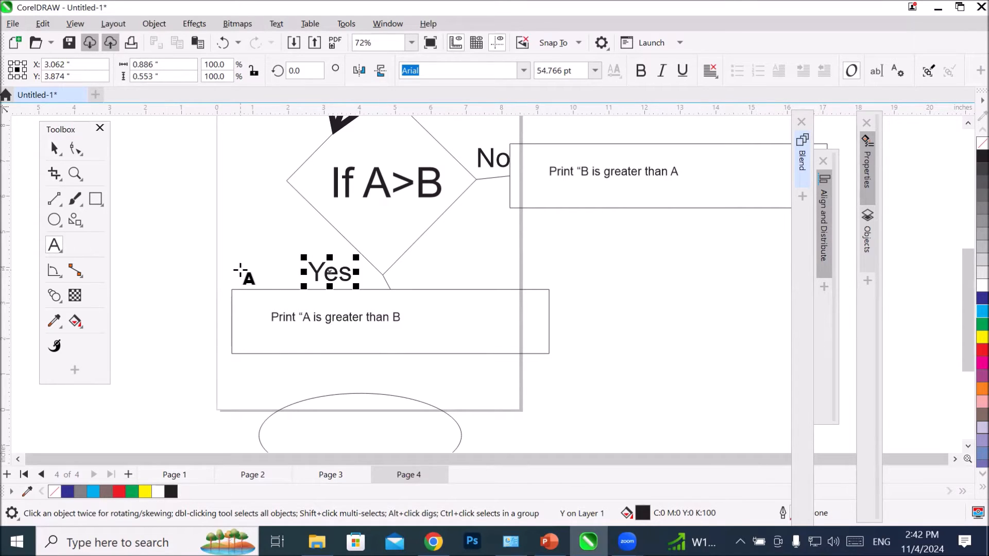
Step: Enlarge the "Print “B is greater than A" text to about 39 pt and the "Print “A is greater than B" text to about 40 pt
double_click(54, 148)
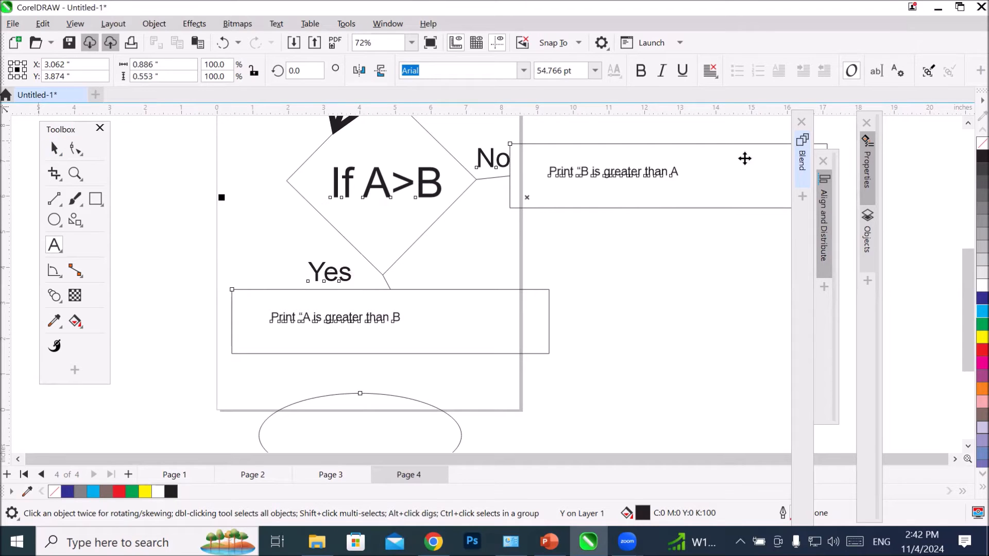
left_click(677, 257)
left_click(653, 171)
left_click_drag(685, 179, 767, 206)
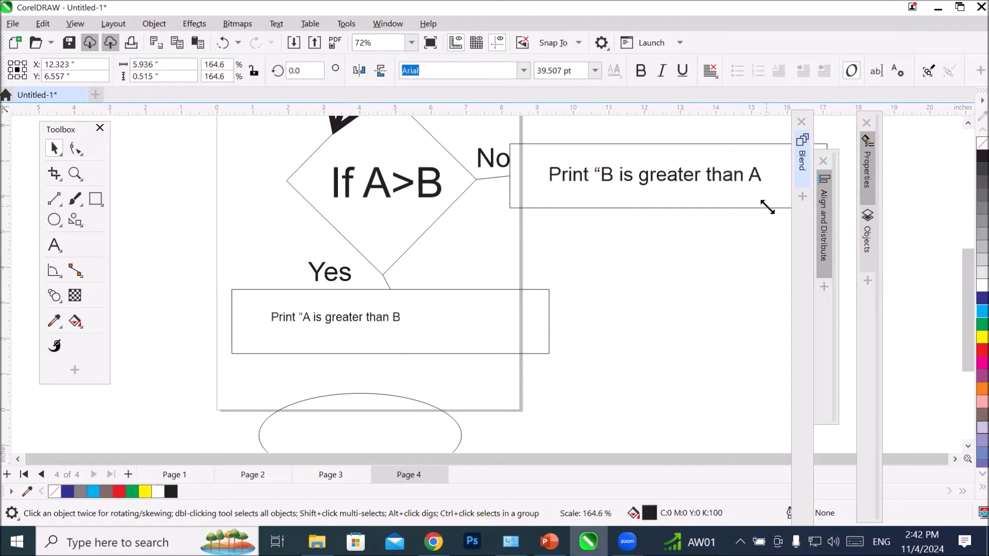
left_click(380, 314)
left_click_drag(405, 308, 493, 289)
left_click(614, 314)
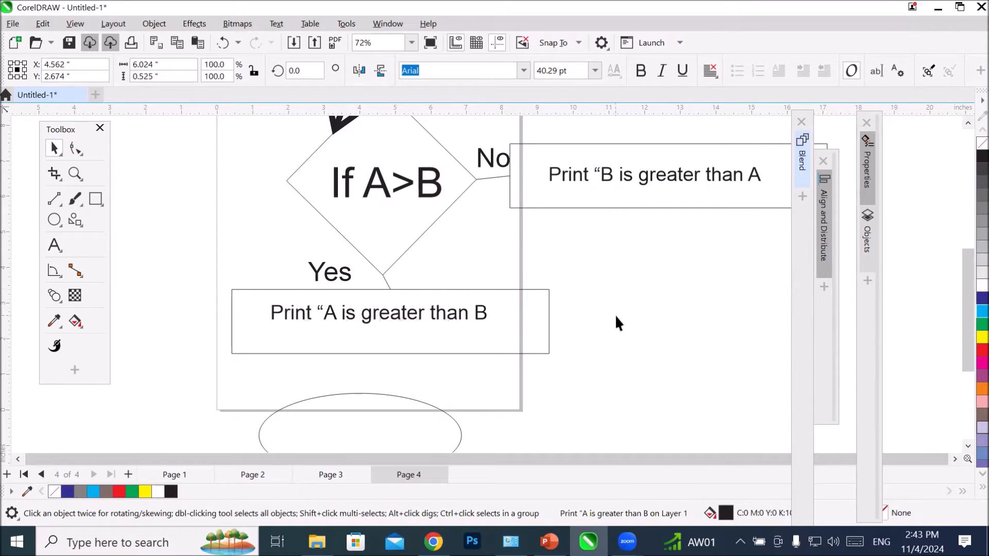
Step: Connect the lower rectangle's bottom midpoint to the top of the lower ellipse with a 10 pt straight connector ending in an open arrowhead
scroll(609, 326, "down", 1)
scroll(644, 348, "down", 1)
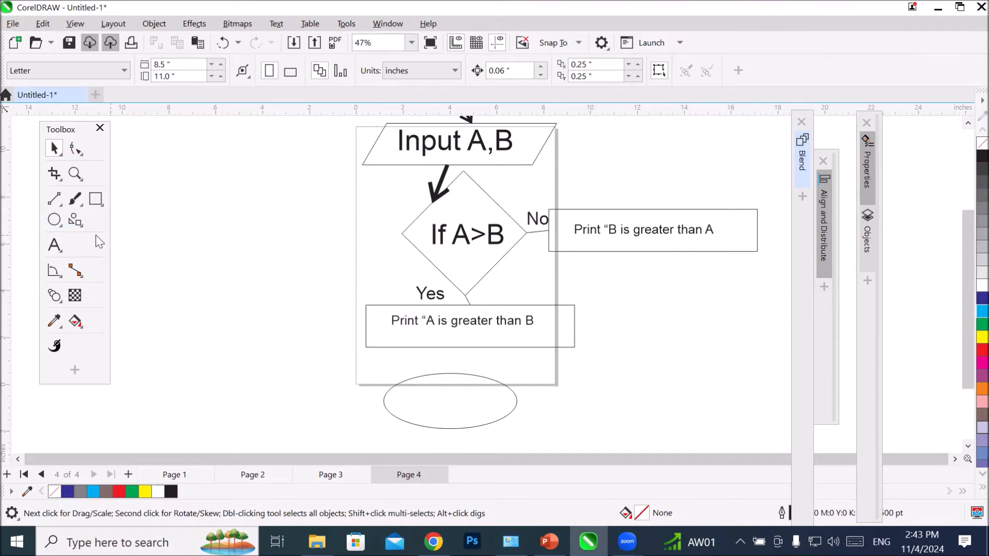
key("ctrl+a")
left_click_drag(470, 347, 451, 375)
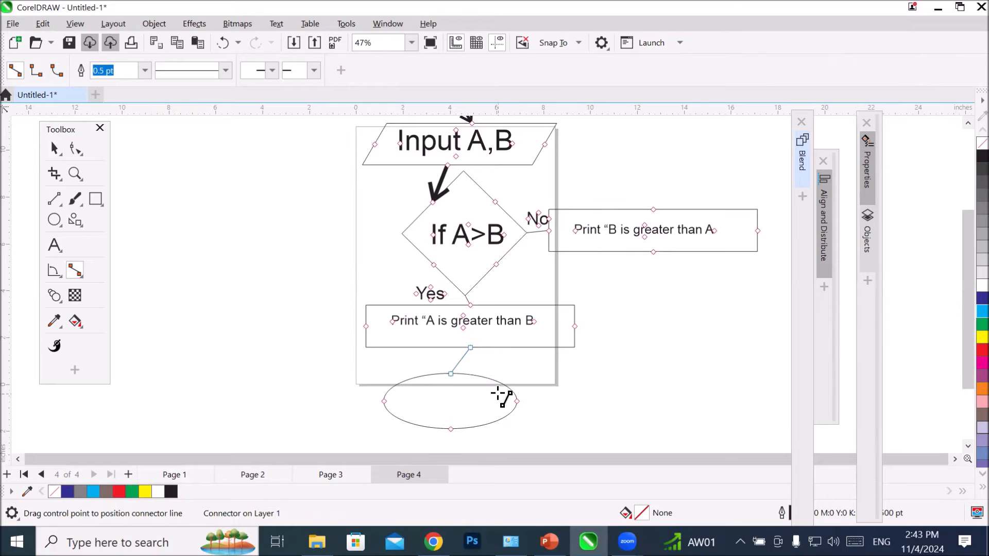
left_click(313, 72)
left_click(326, 97)
left_click(145, 72)
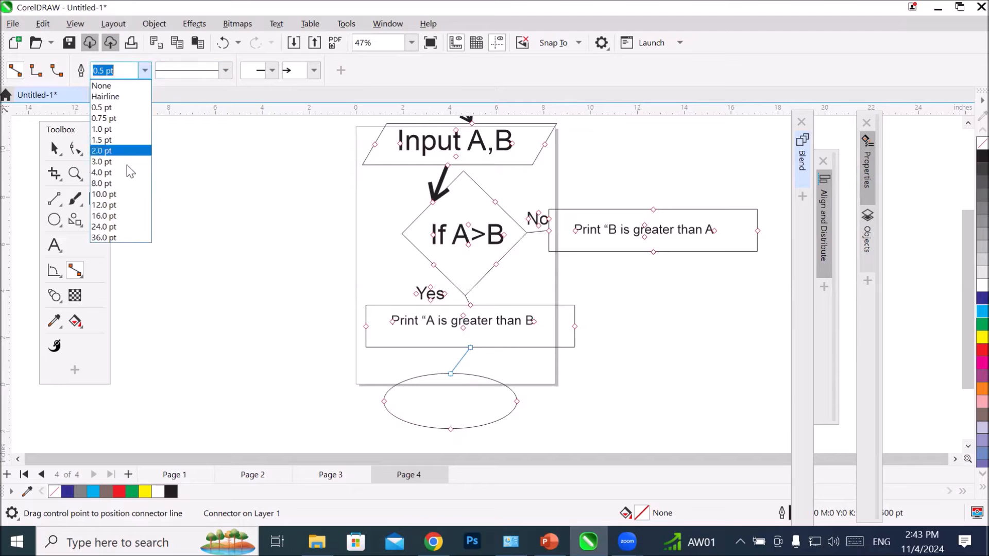
left_click(116, 191)
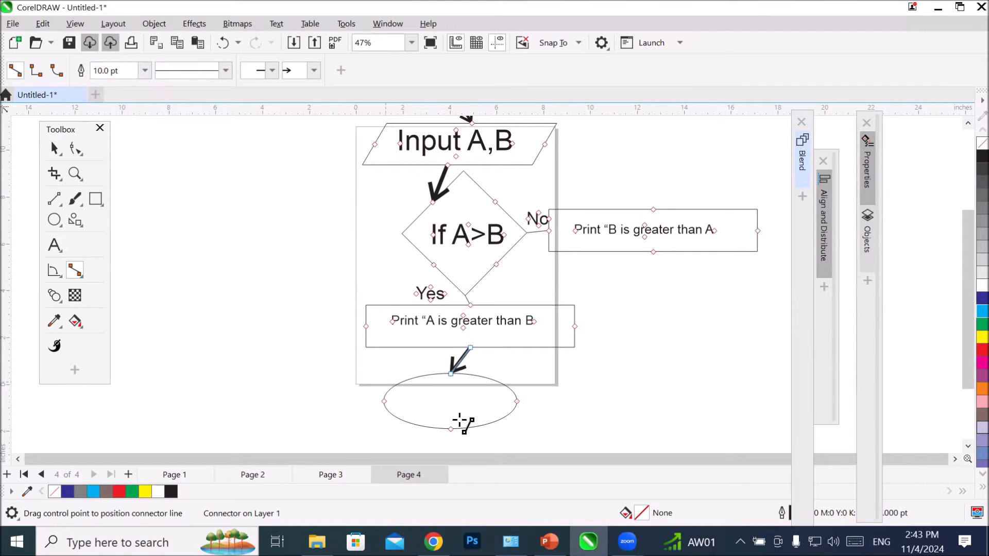
Step: Add the text "Stop" inside the lower ellipse and enlarge it to about 71 pt
scroll(491, 434, "up", 3)
left_click(54, 244)
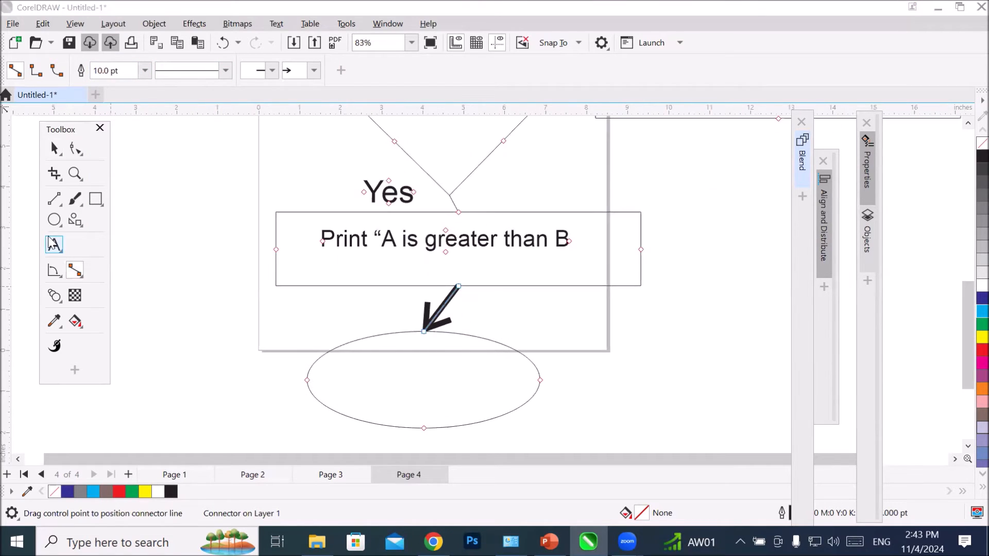
left_click(368, 376)
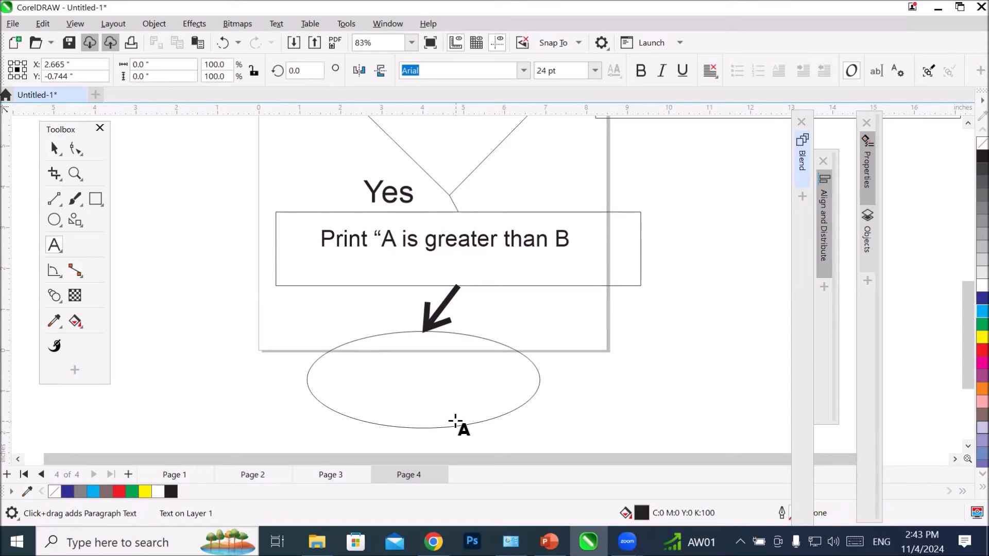
type("Stop")
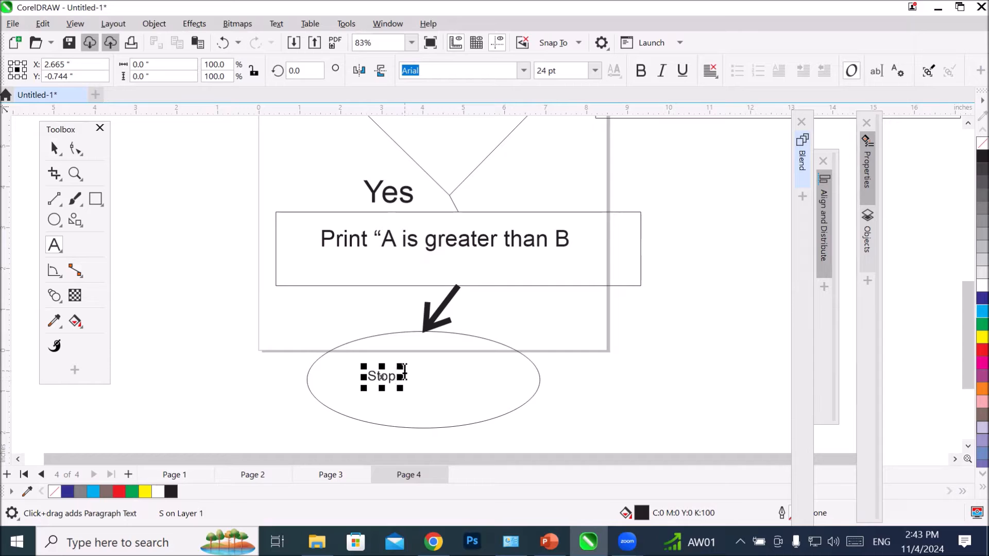
left_click_drag(400, 367, 543, 338)
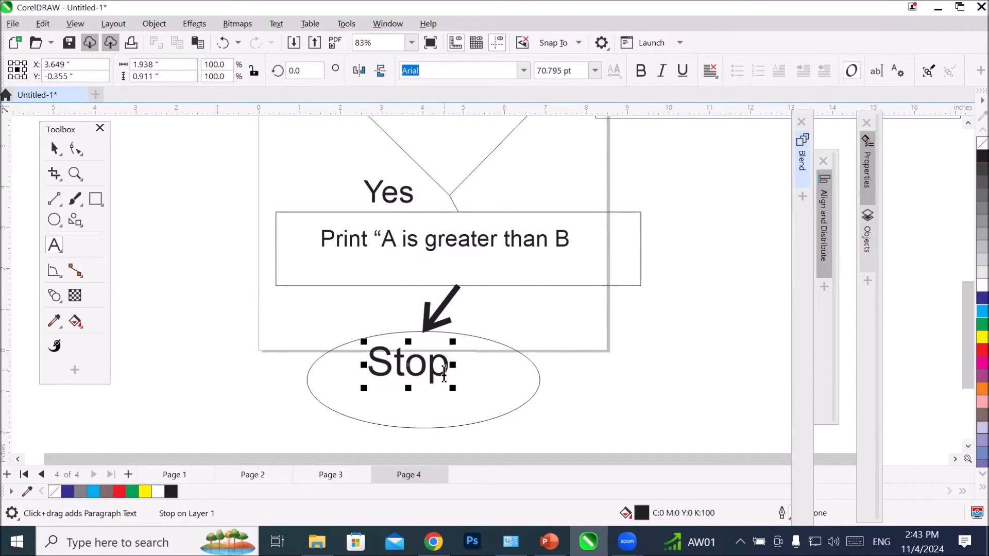
Step: Move the "Stop" text slightly down and right inside the lower ellipse, to about X 3.99", Y -0.6"
left_click(54, 148)
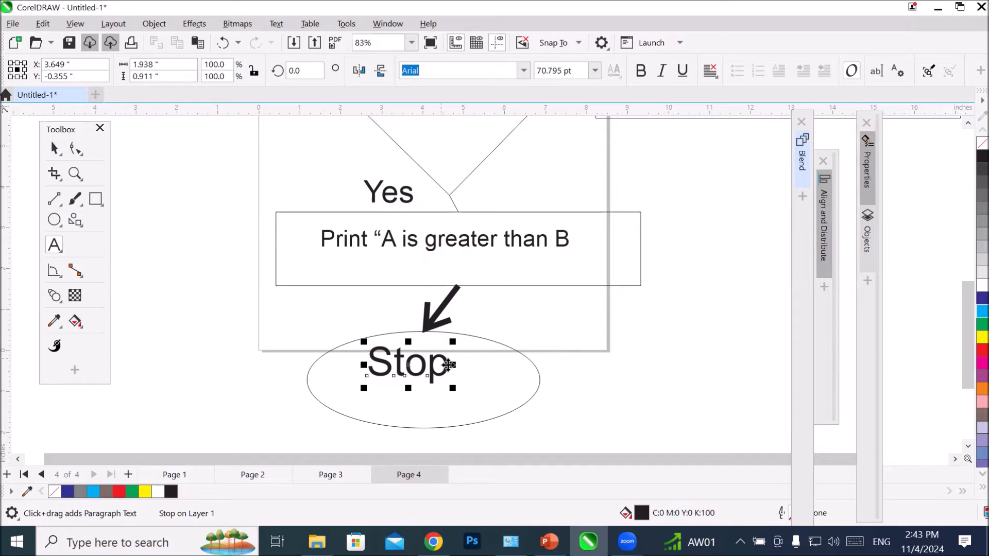
left_click_drag(448, 365, 461, 375)
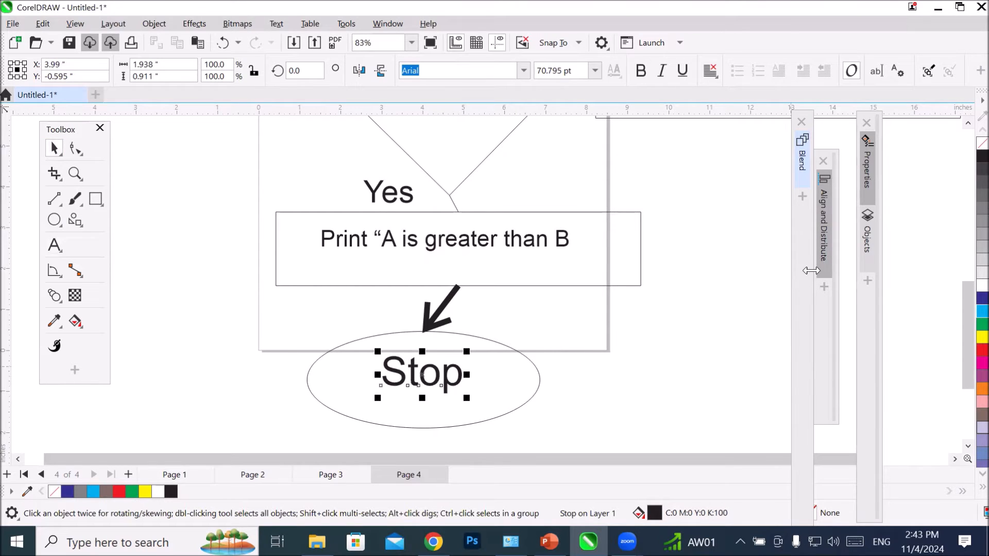
left_click(956, 458)
left_click(956, 458)
scroll(586, 338, "up", 2)
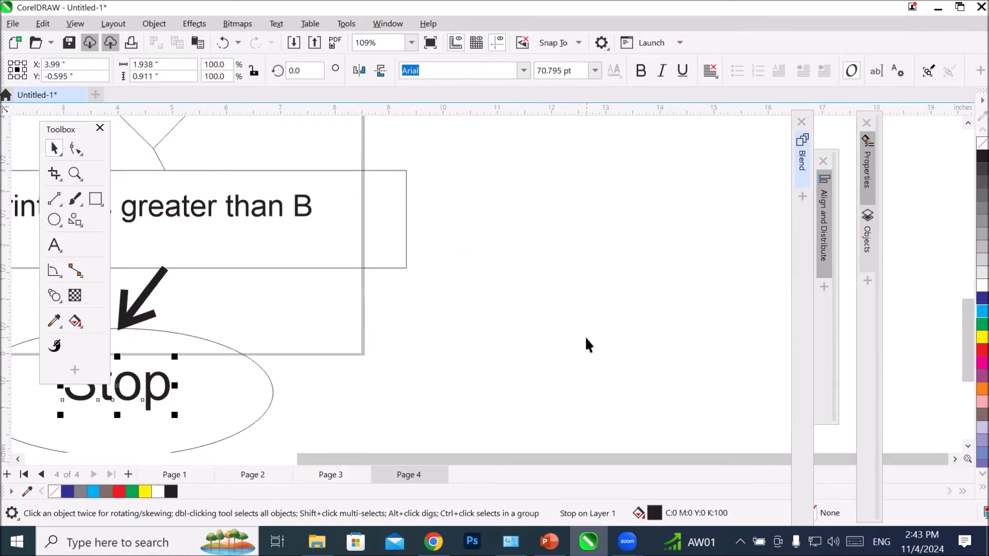
scroll(586, 340, "down", 6)
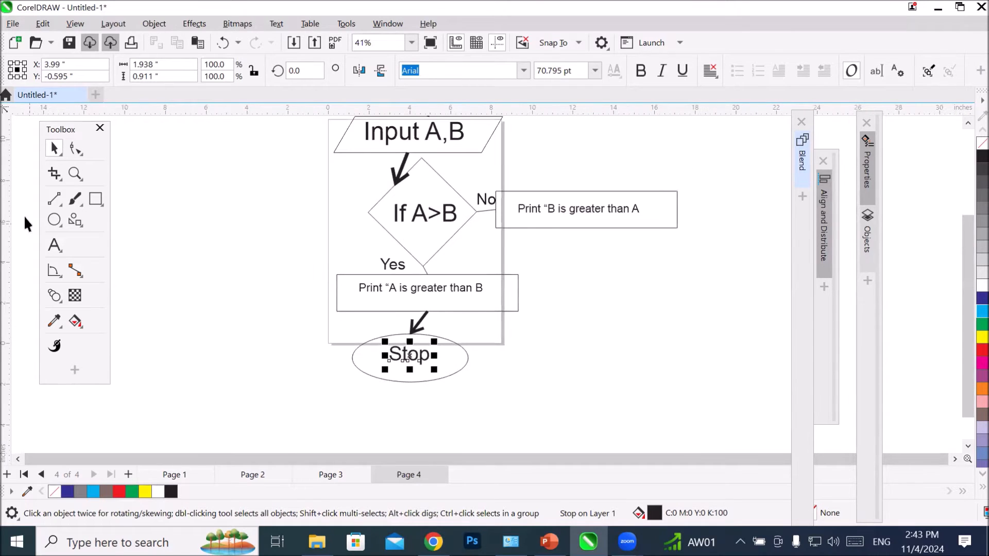
Step: Give the "No" connector an open arrowhead at its end and set its width to 10 pt
left_click(487, 206)
left_click(486, 209)
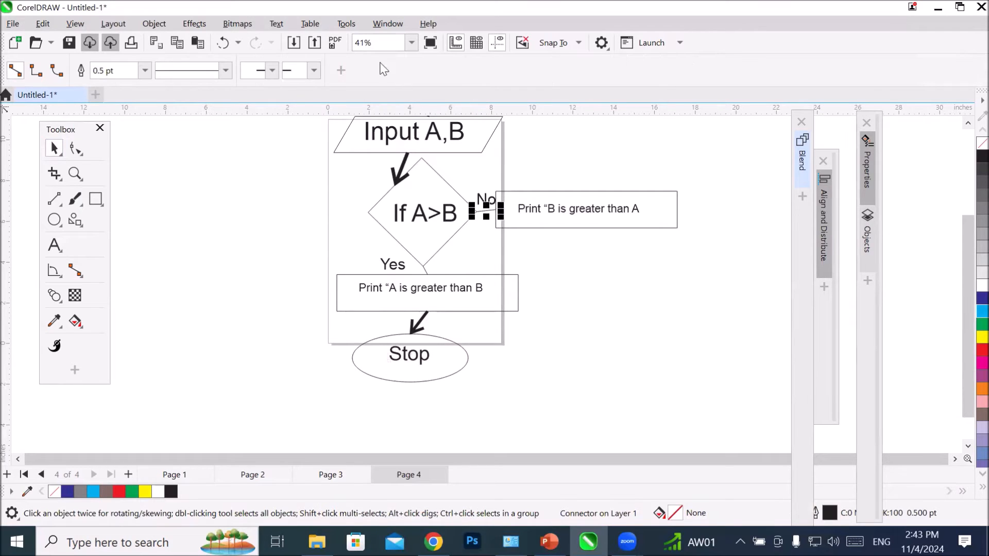
left_click(315, 69)
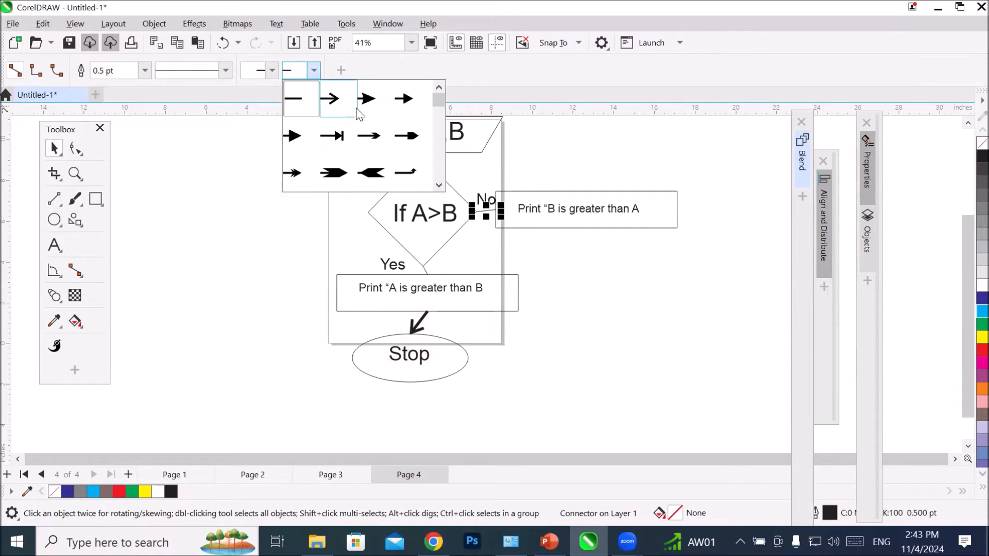
left_click(338, 100)
left_click(147, 71)
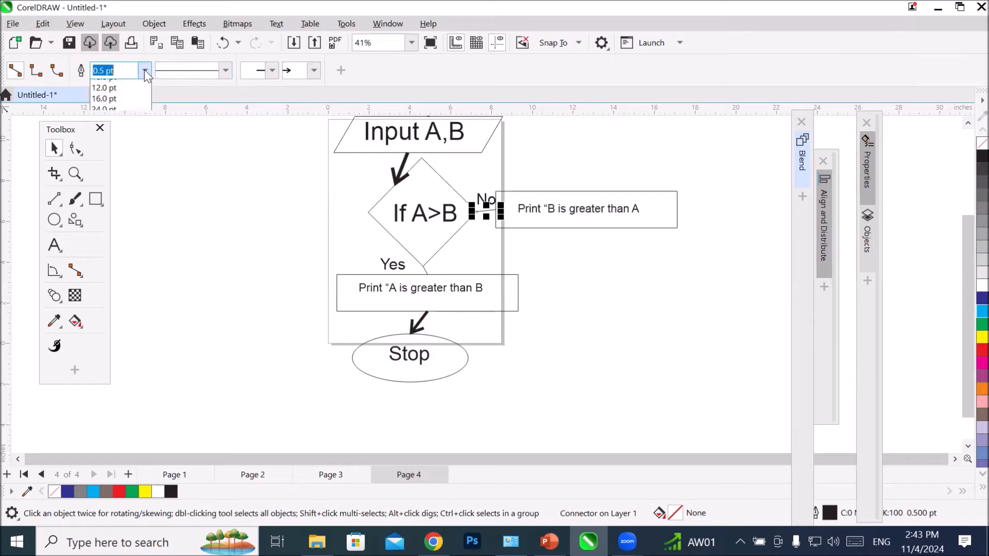
left_click(123, 192)
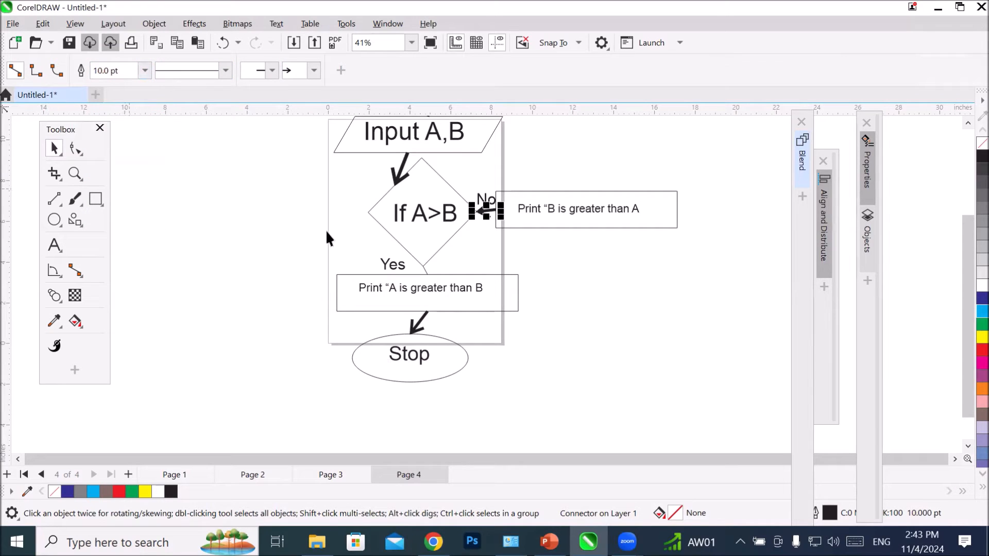
Step: Reverse the "No" connector's direction by removing its end arrowhead and adding an open arrowhead at its start
scroll(486, 183, "up", 4)
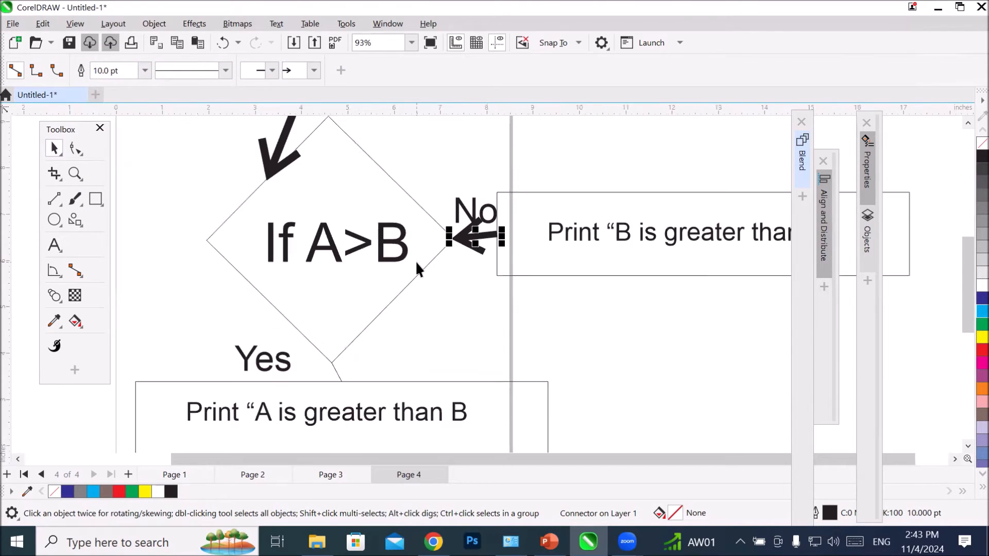
left_click(314, 70)
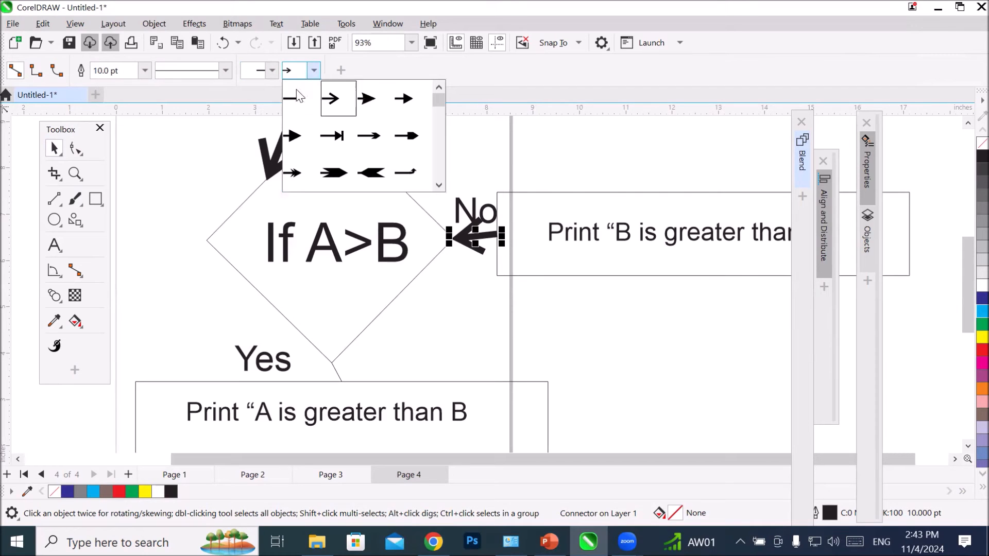
left_click(285, 84)
left_click(272, 70)
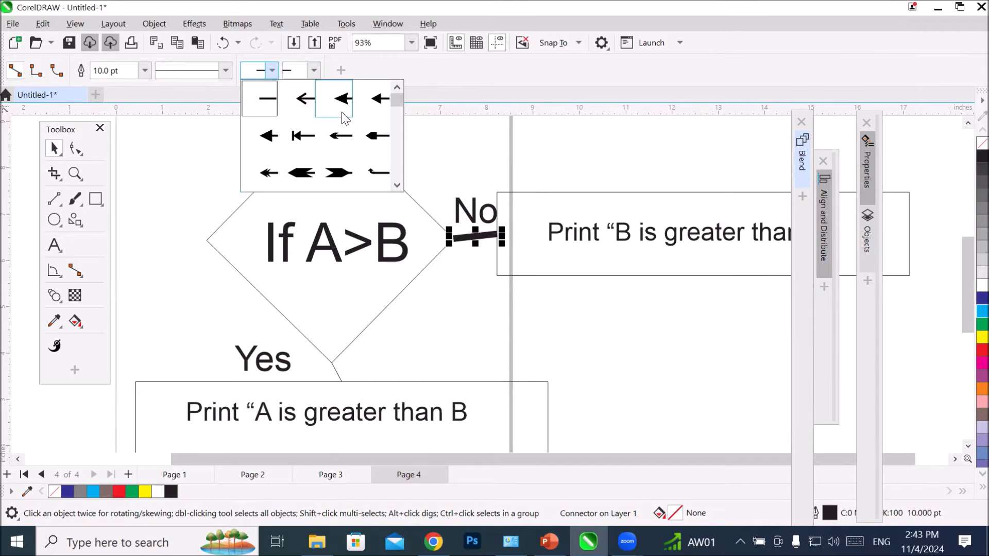
left_click(305, 98)
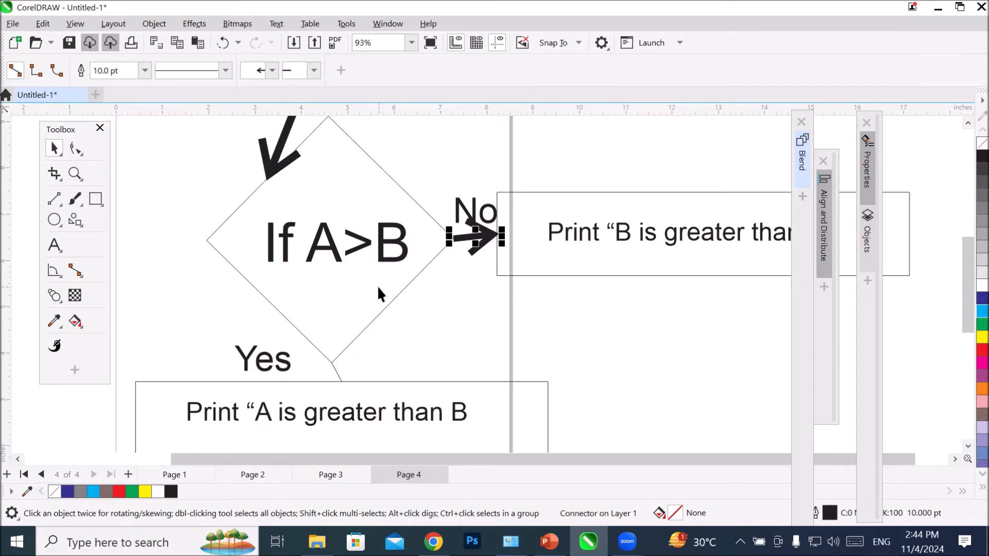
Step: Give the "Yes" connector below the diamond an open end arrowhead and a 10 pt width
scroll(377, 292, "down", 2)
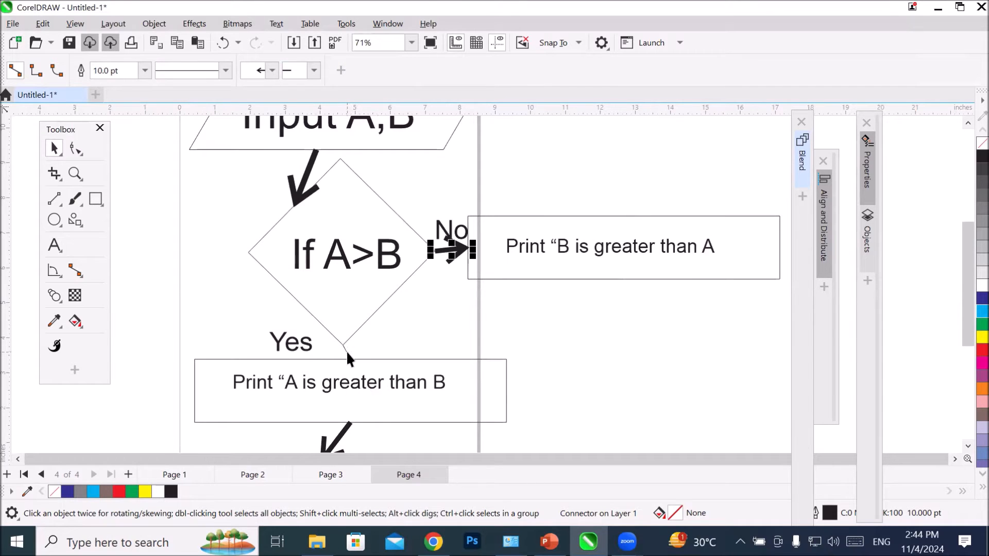
left_click(346, 351)
left_click(313, 71)
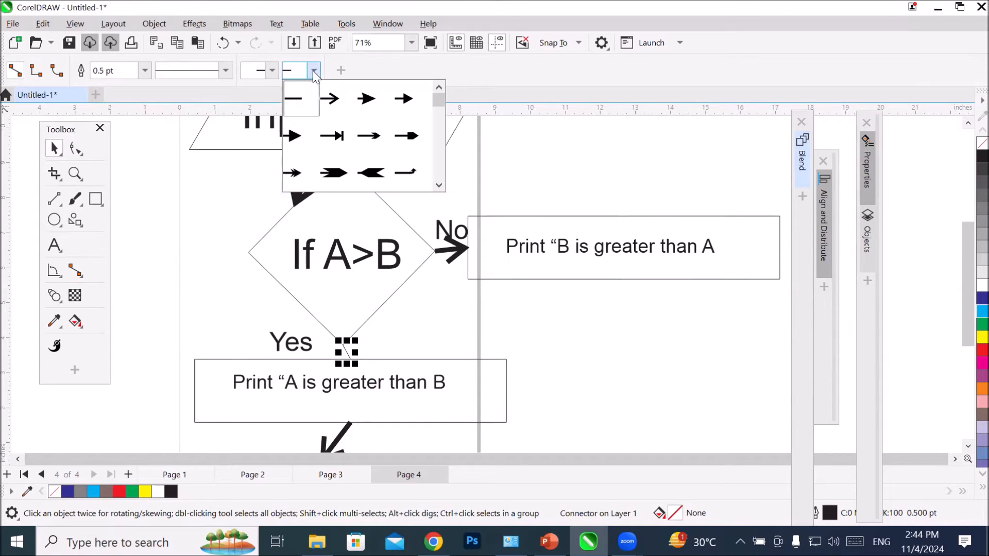
left_click(327, 98)
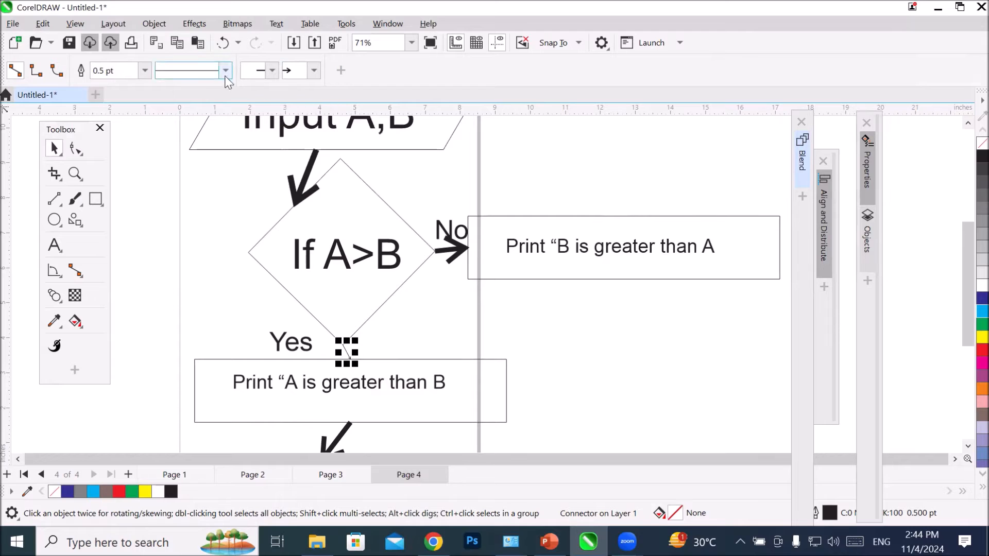
left_click(145, 70)
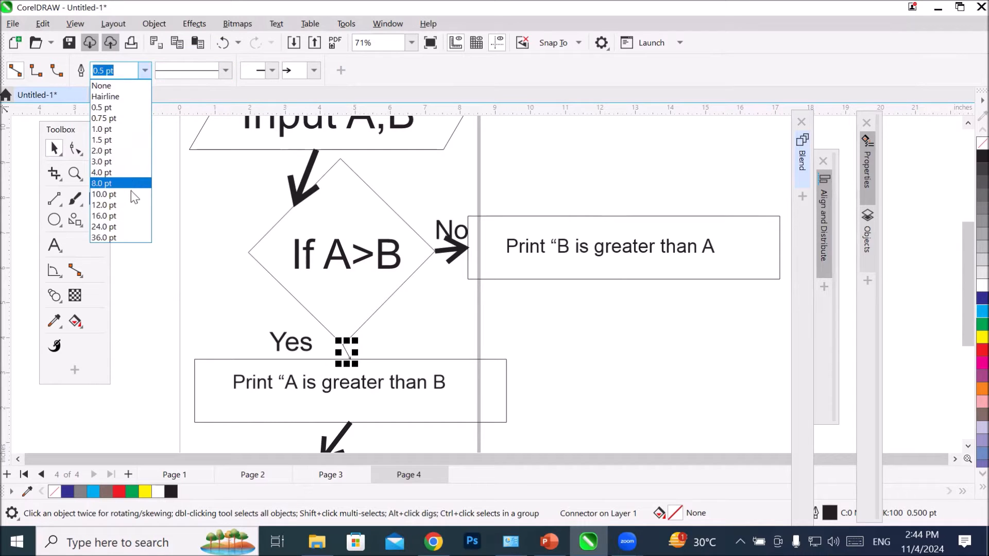
left_click(130, 191)
scroll(367, 355, "up", 2)
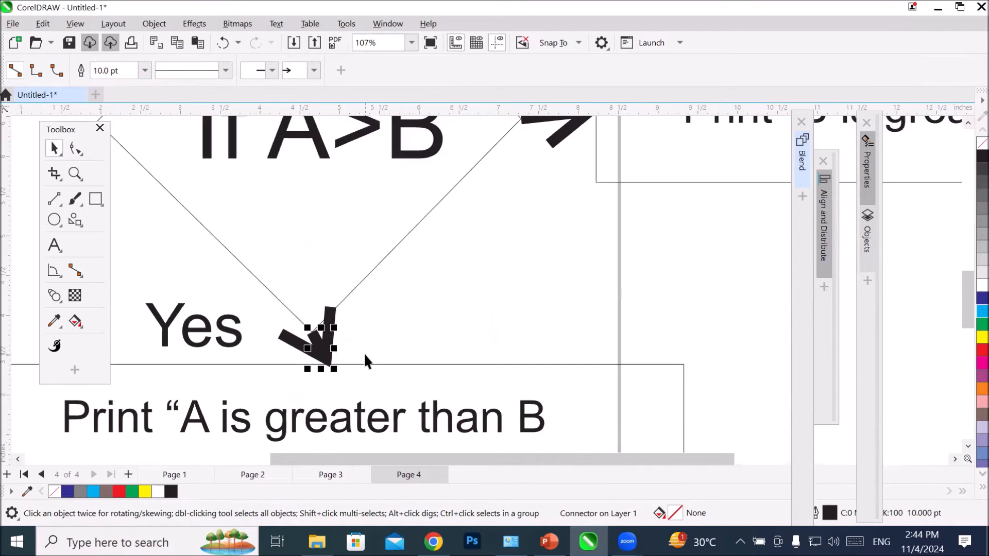
scroll(367, 341, "down", 2)
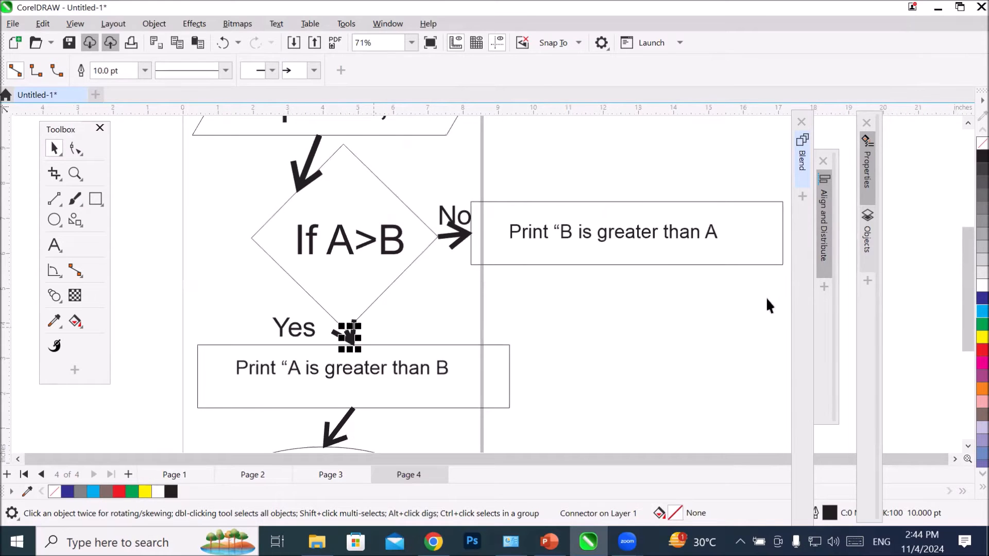
Step: Draw a right-angle connector from the right midpoint of the "Print “B is greater than A" rectangle to the right side of the "Stop" ellipse
scroll(752, 291, "down", 1)
scroll(746, 292, "down", 1)
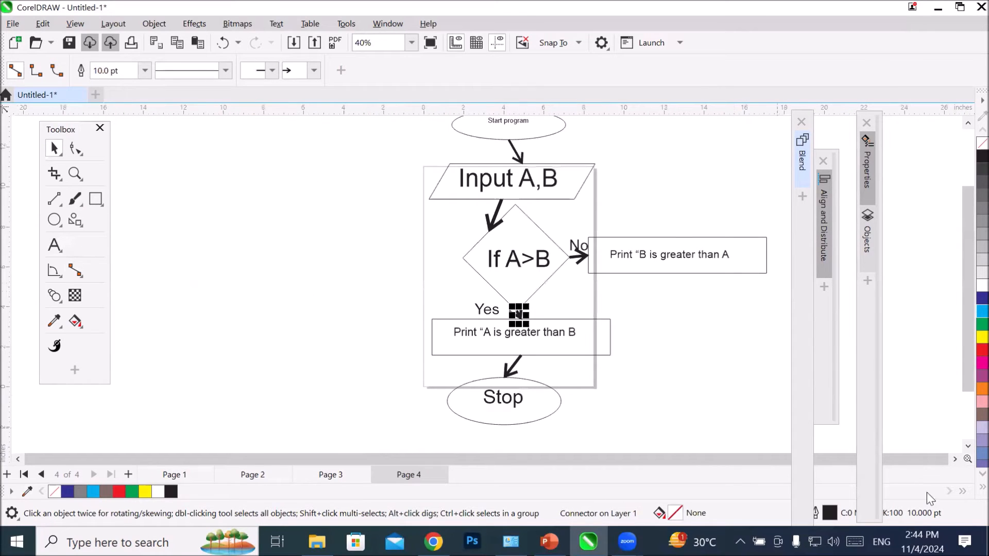
left_click(954, 459)
left_click(954, 459)
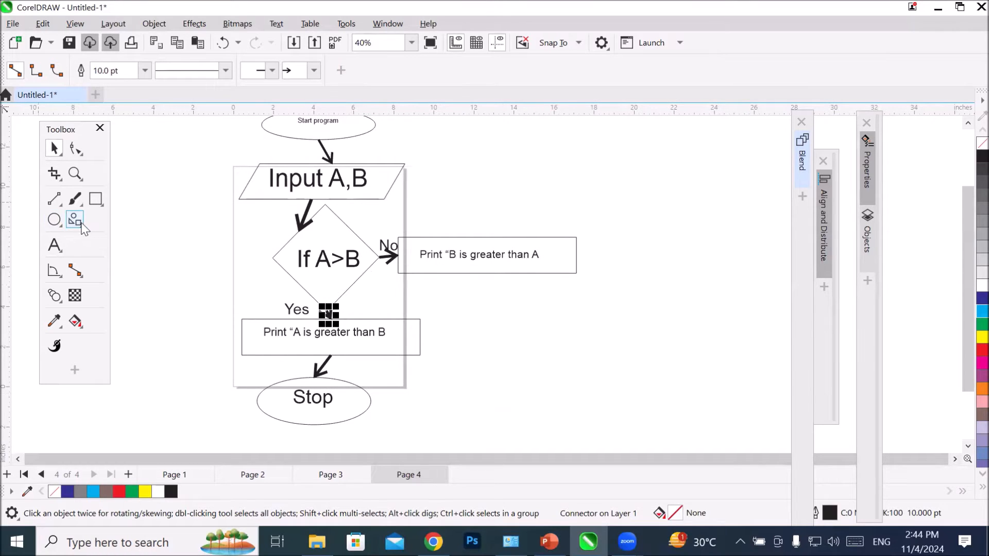
left_click(75, 270)
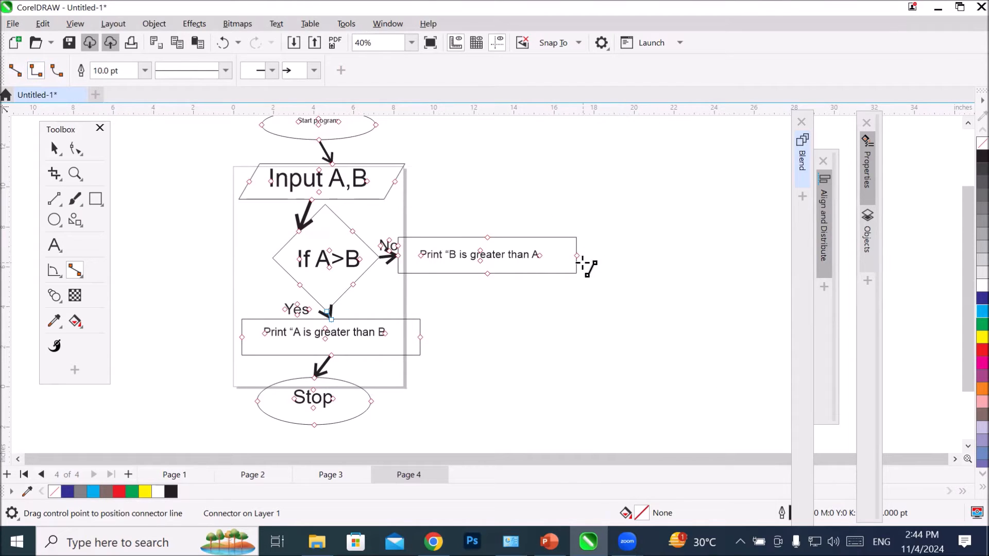
left_click_drag(578, 255, 371, 400)
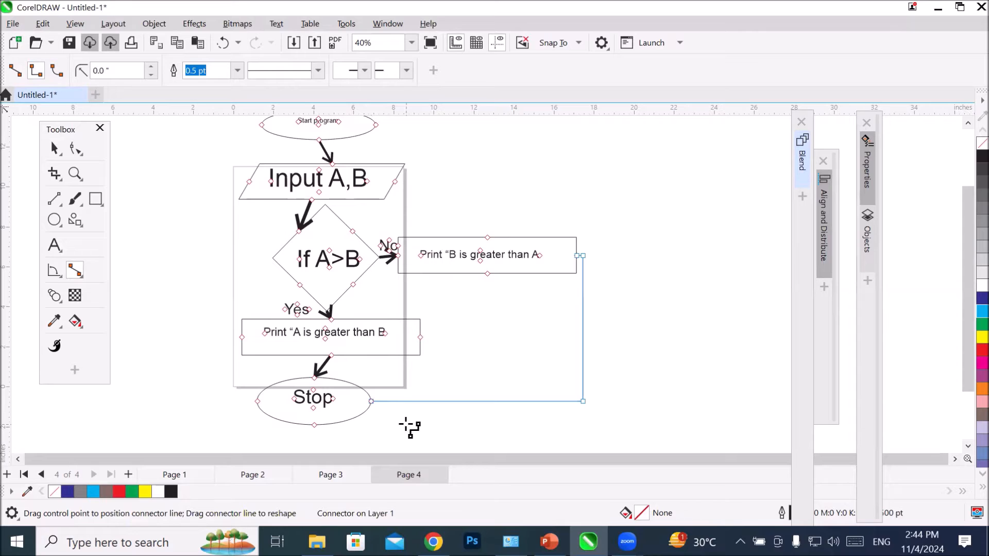
Step: Give the right-angle connector an open arrowhead at its end and set its width to 12 pt
left_click(406, 70)
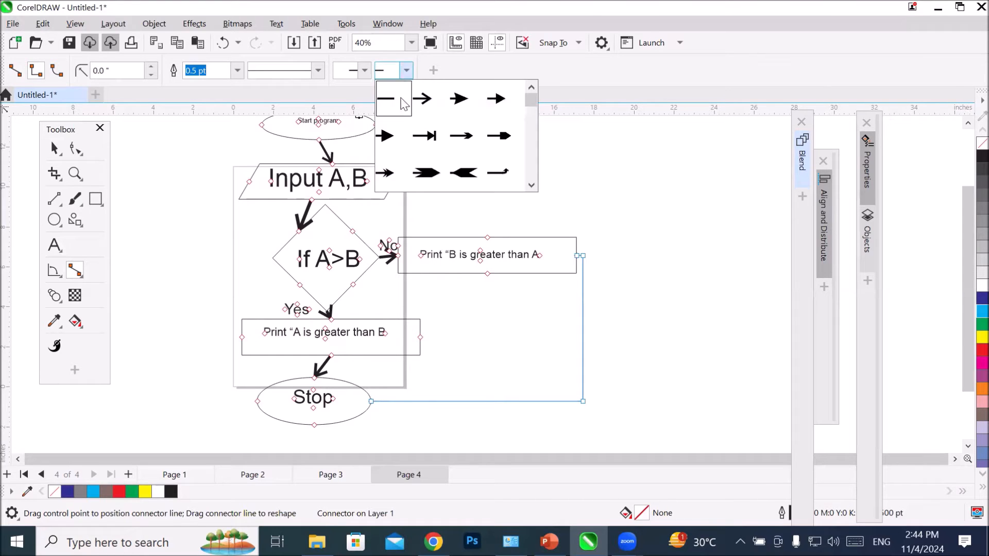
left_click(431, 98)
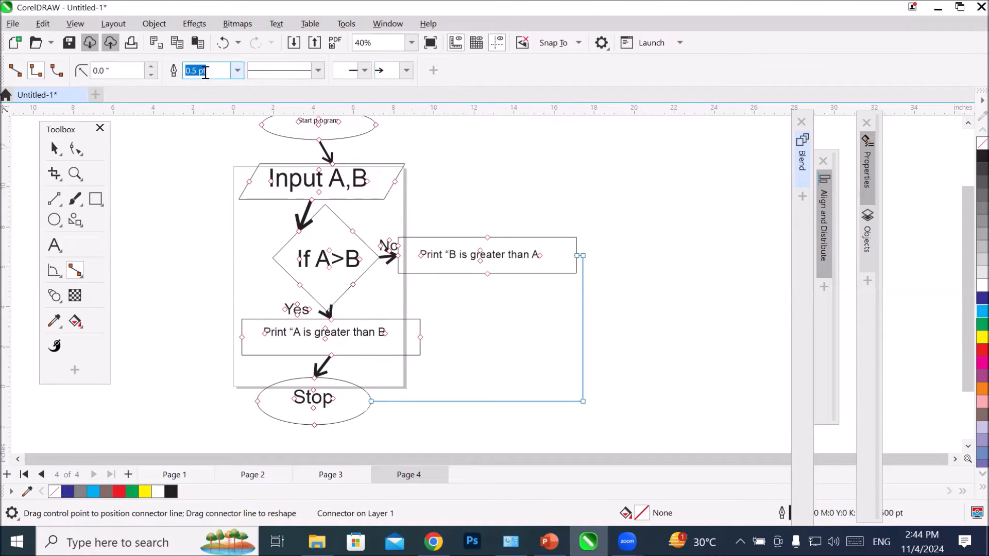
left_click(237, 71)
left_click(190, 205)
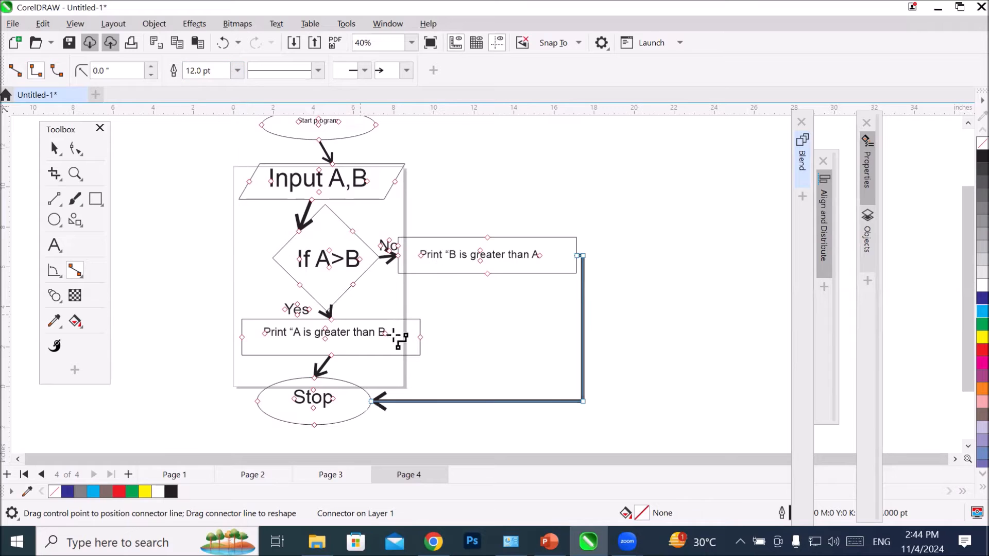
Step: Move the start ellipse up and right, the input parallelogram slightly right, and the diamond slightly left, keeping their texts in place
scroll(551, 316, "down", 1)
scroll(401, 195, "up", 1)
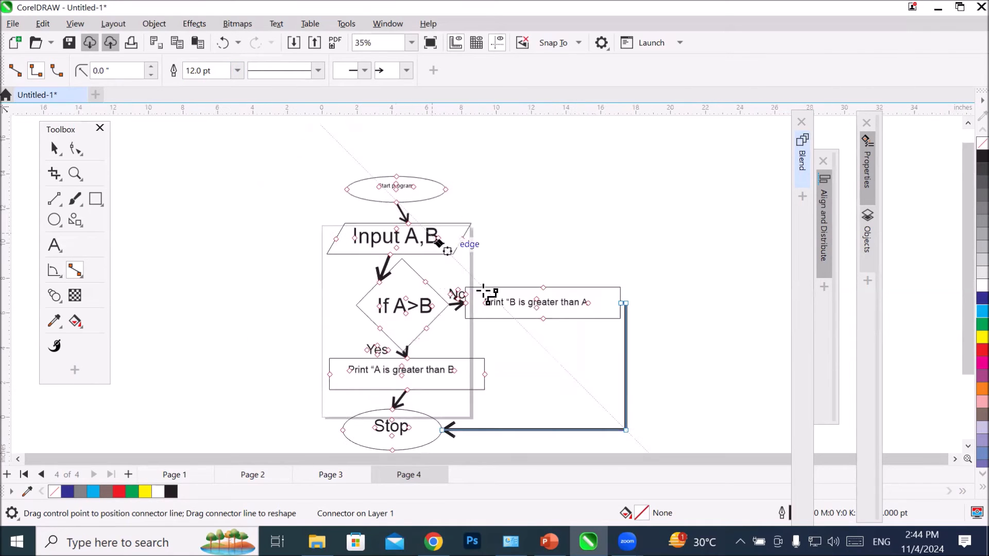
scroll(613, 438, "up", 1)
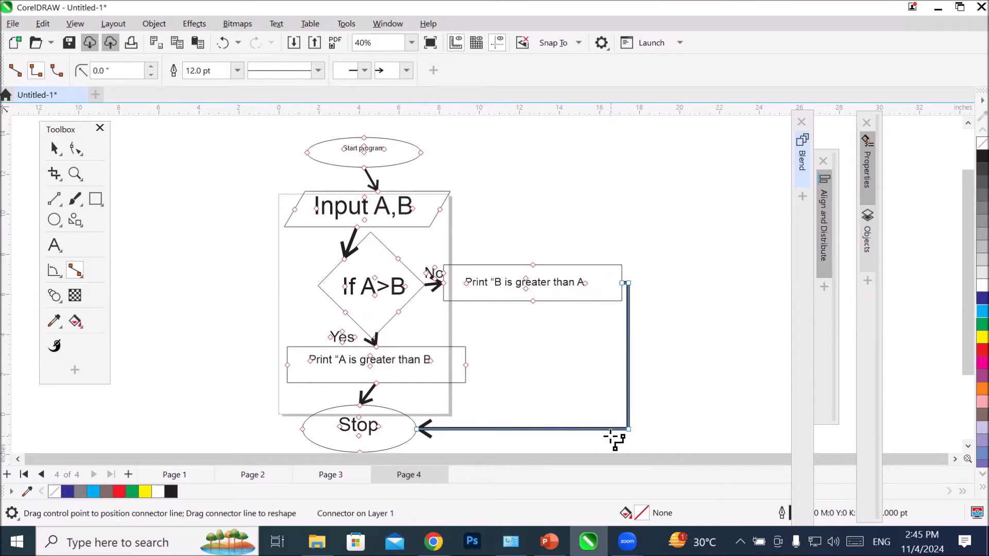
left_click(55, 150)
left_click(530, 171)
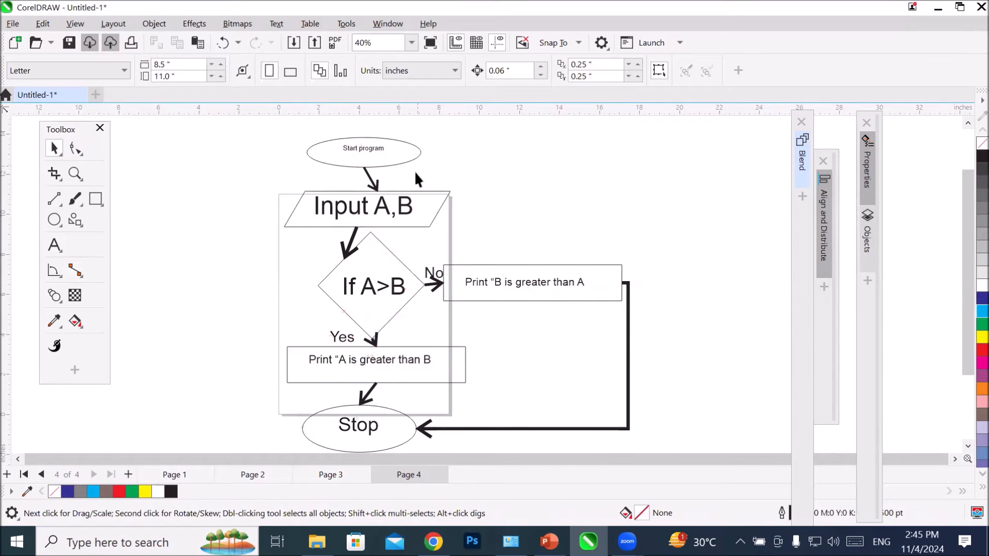
left_click_drag(394, 159, 410, 142)
left_click_drag(427, 223, 440, 218)
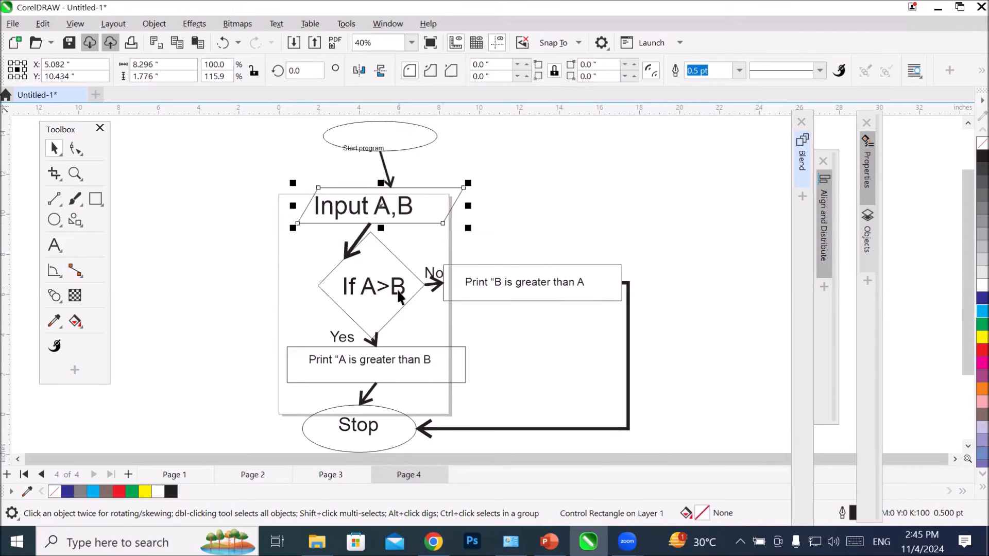
left_click(384, 320)
Step: Move the "Stop" ellipse down to about Y -6.1" and the "No" branch's rectangle right to about X 20.7", Y 7.6", without their texts
scroll(466, 334, "down", 1)
scroll(468, 332, "down", 3)
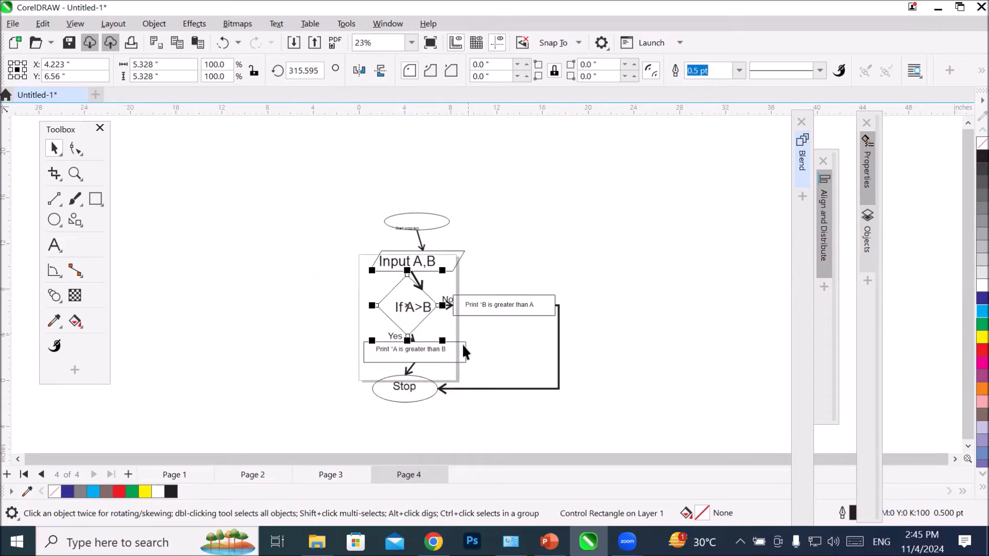
left_click_drag(414, 392, 415, 436)
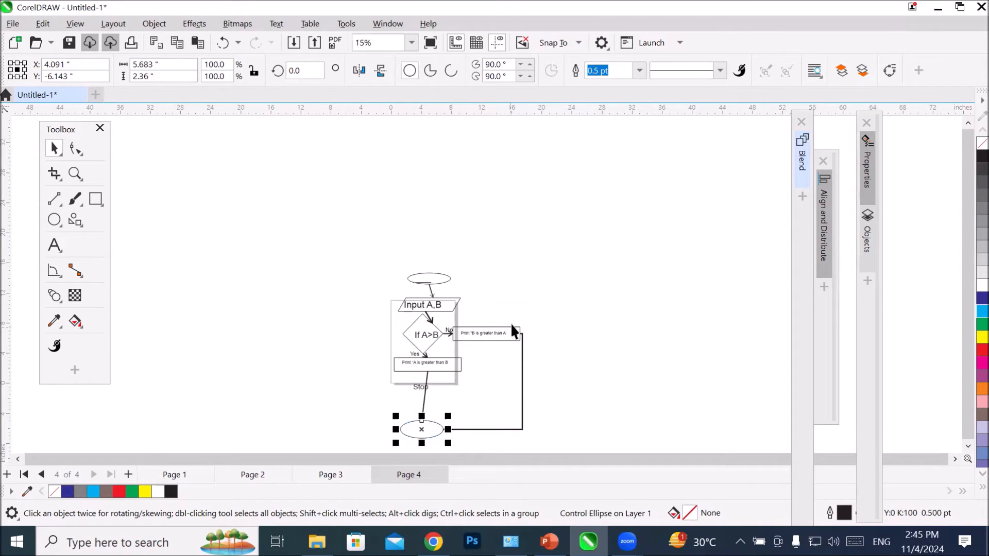
left_click_drag(512, 328, 572, 319)
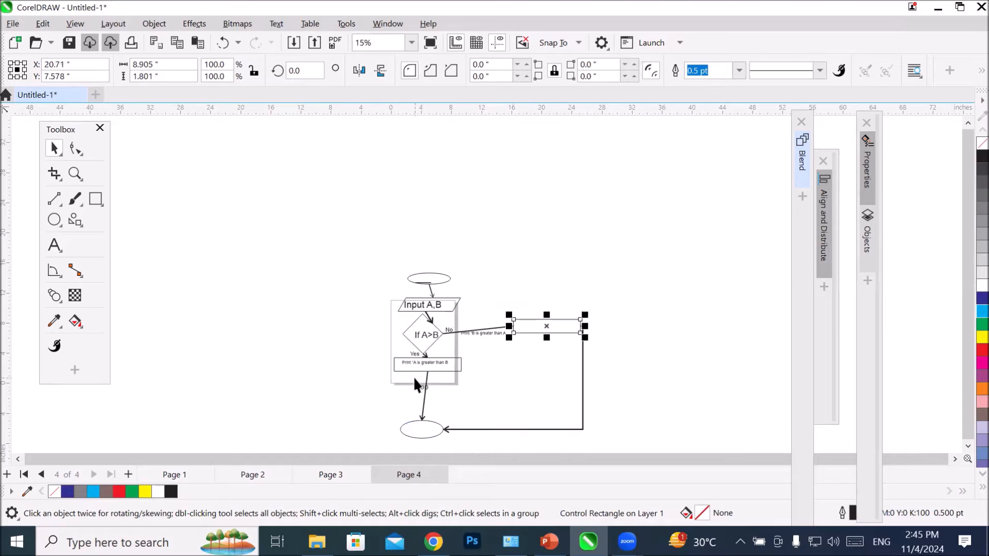
Step: Shift the "Print “A is greater than B" text slightly down and left inside its rectangle, to about X 3.99", Y 2.44"
mouse_move(423, 365)
left_mouse_down()
mouse_move(420, 392)
mouse_move(422, 361)
mouse_move(421, 369)
left_mouse_up()
scroll(410, 341, "up", 2)
scroll(409, 341, "up", 3)
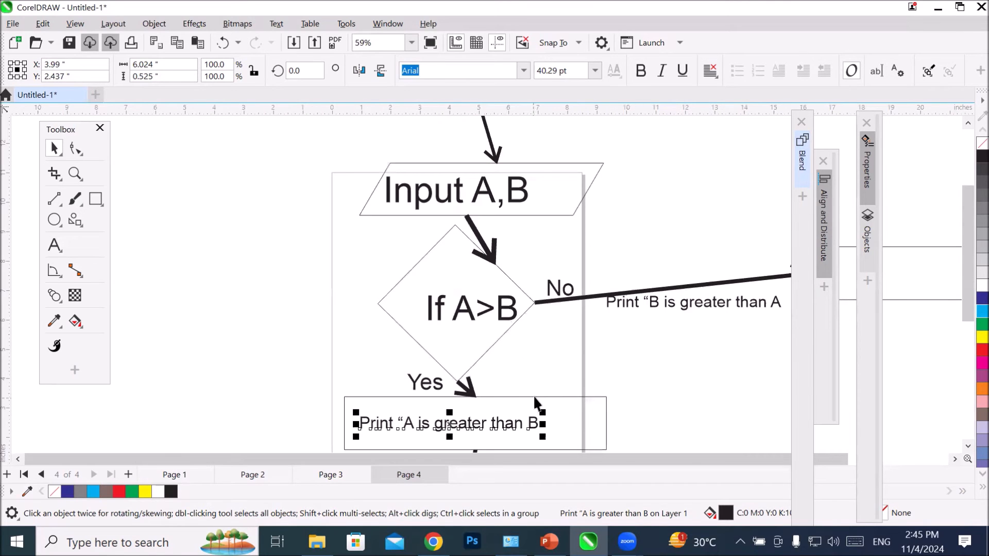
Step: Group the 'Print “A is greater than B' text with its rectangle and move the flowchart group down to about X 13.04", Y 1.60"
left_click(533, 424)
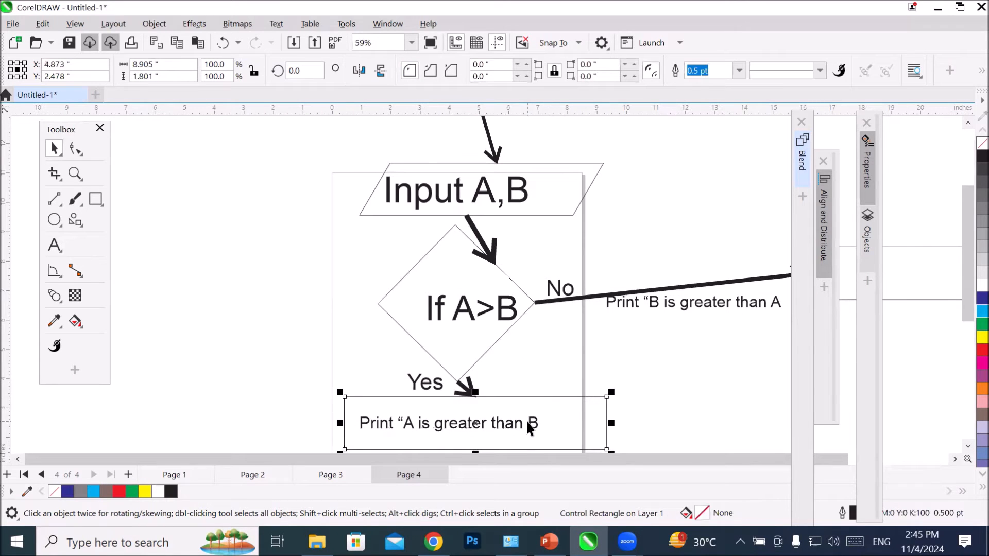
left_click(527, 419, "shift")
right_click(530, 421)
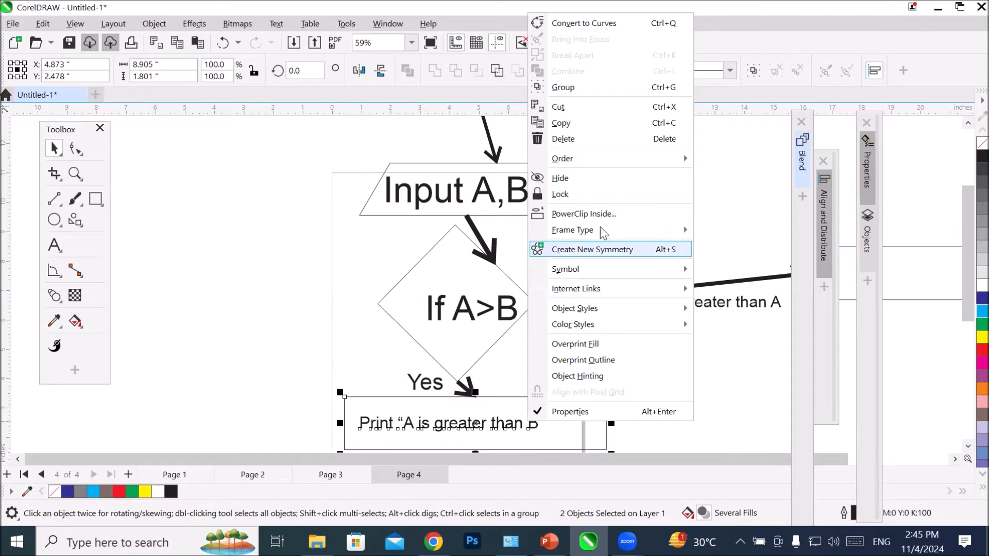
left_click(610, 87)
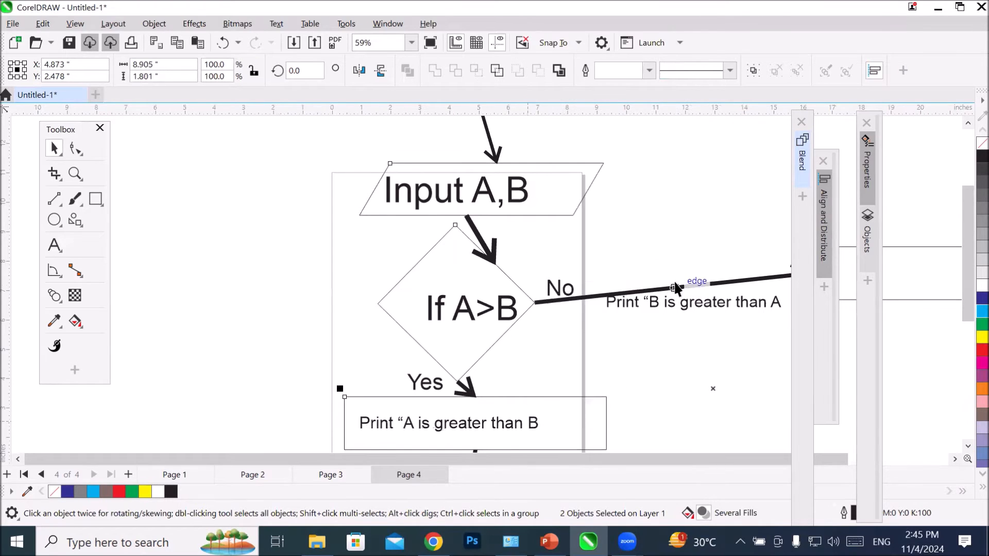
left_click_drag(624, 372, 625, 412)
Step: Select the flowchart group by its 'Print “A is greater than B' rectangle and ungroup all its objects
left_click(377, 376)
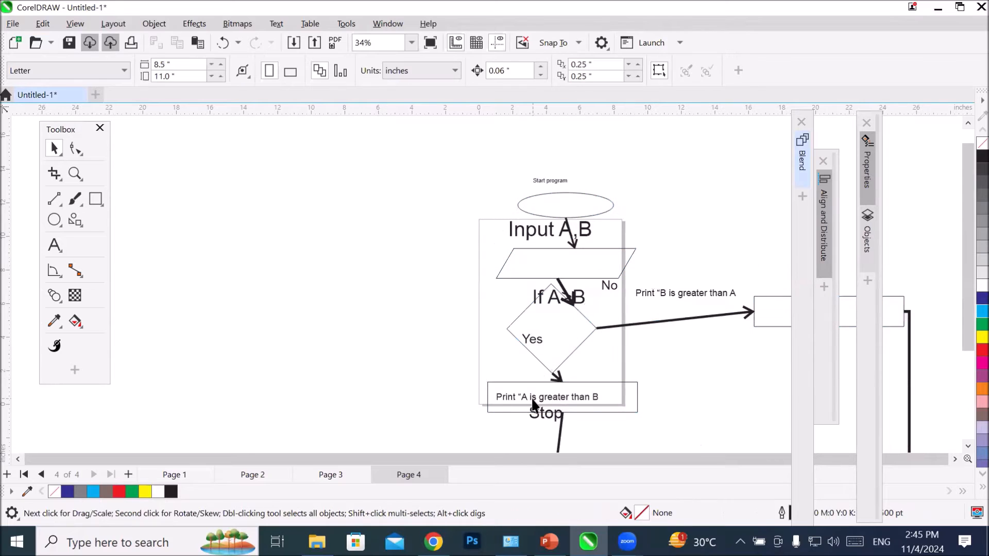
left_click(533, 398)
left_click(488, 415)
left_click(493, 411)
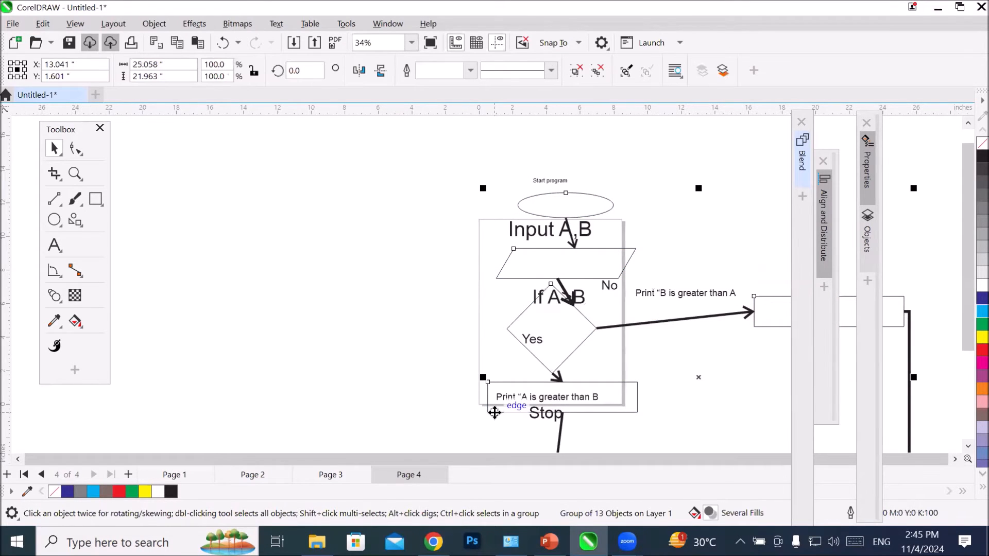
right_click(495, 412)
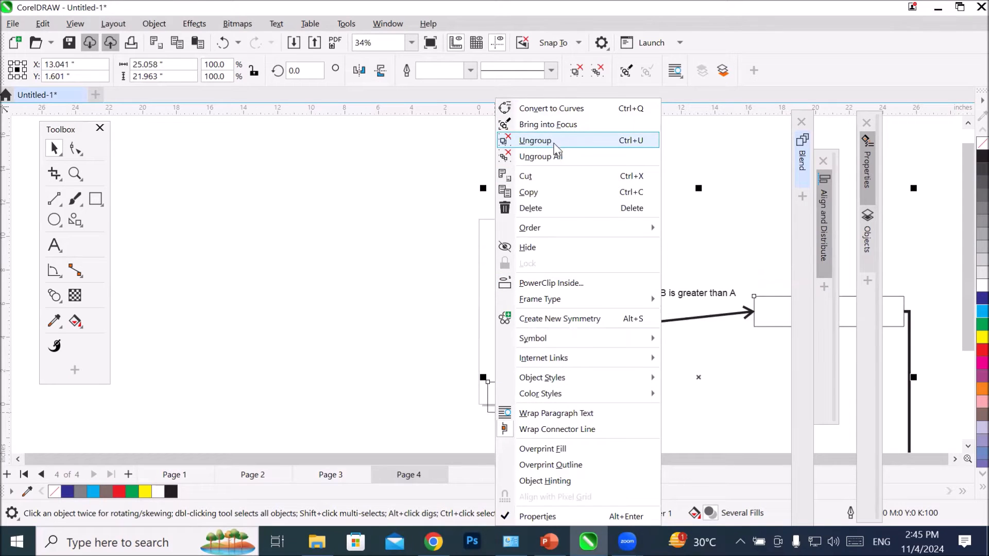
left_click(552, 157)
left_click(382, 252)
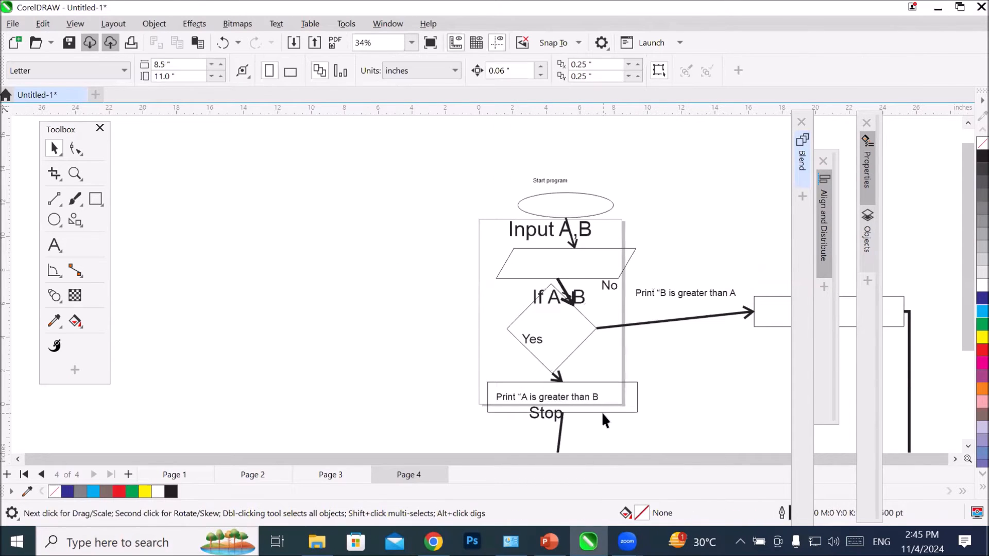
Step: Select the lower print rectangle together with its 'Print “A is greater than B' text and group them again
left_click(607, 382)
left_click(517, 394, "shift")
right_click(516, 394)
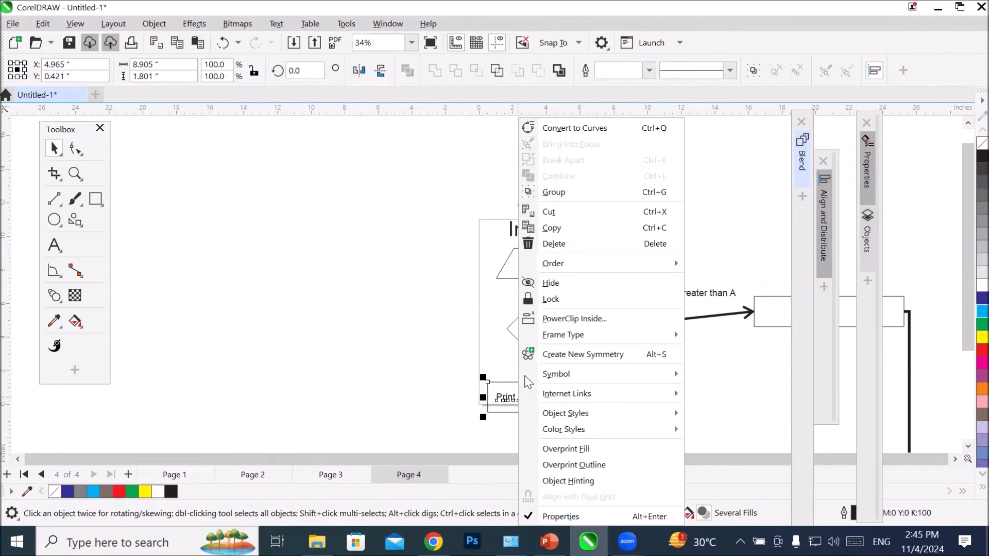
left_click(554, 192)
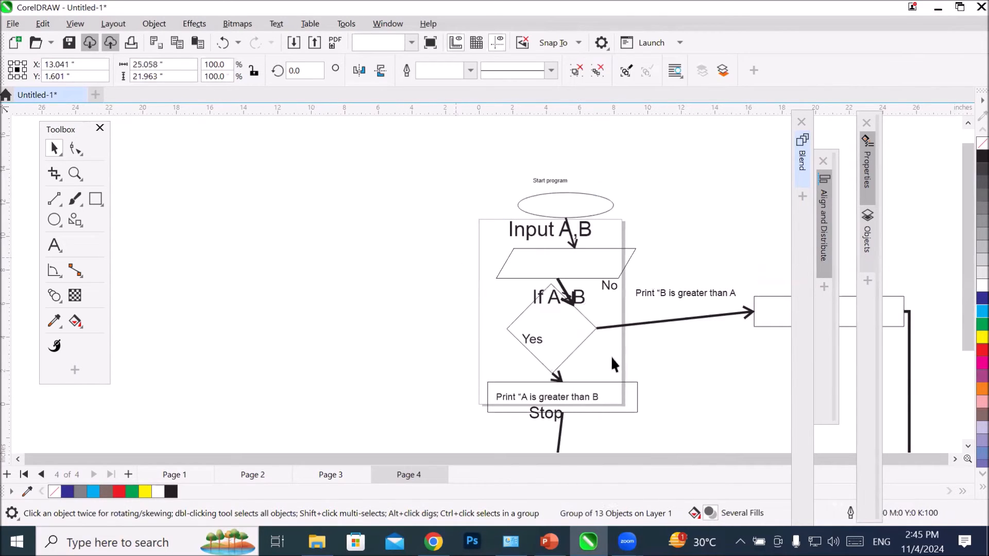
Step: Move the flowchart group up and left, off the page, to about X -11.79", Y 11.43"
scroll(637, 390, "down", 2)
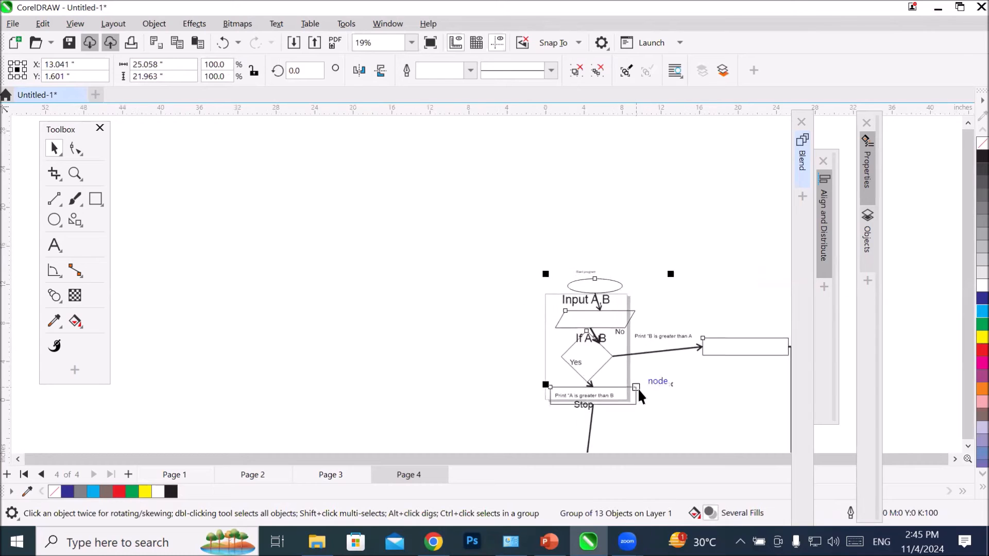
scroll(639, 388, "down", 1)
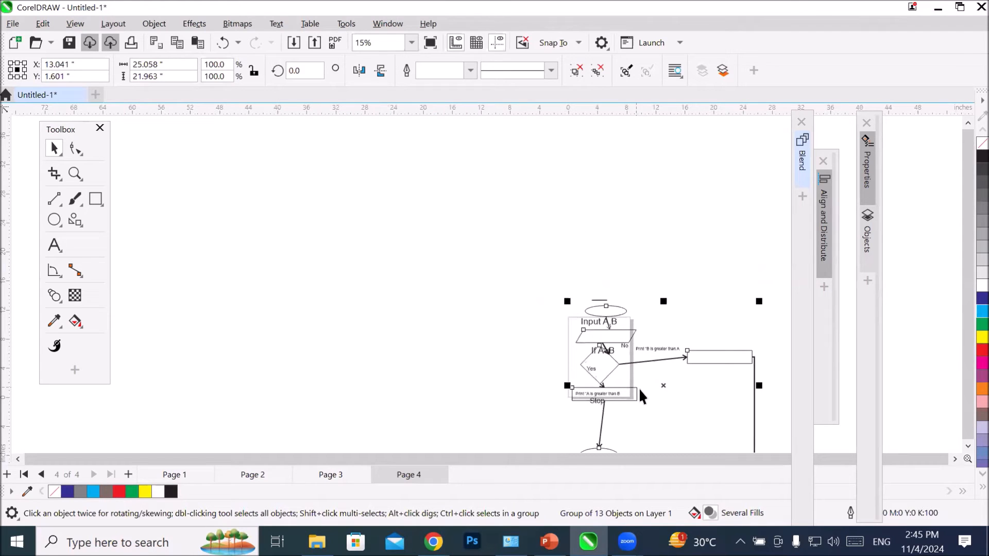
left_click(954, 459)
left_click(968, 445)
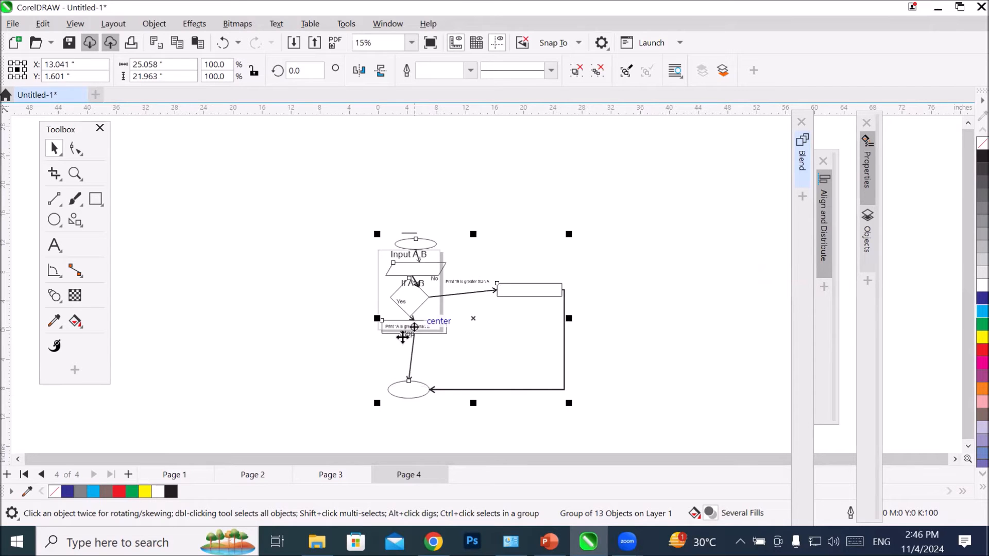
left_click(366, 342)
mouse_move(381, 332)
left_mouse_down()
mouse_move(381, 348)
mouse_move(287, 324)
mouse_move(204, 256)
left_mouse_up()
Step: Move the 'Input A,B' text into the 'No' branch's rectangle, to about X -4.45", Y 15.21"
scroll(403, 286, "up", 3)
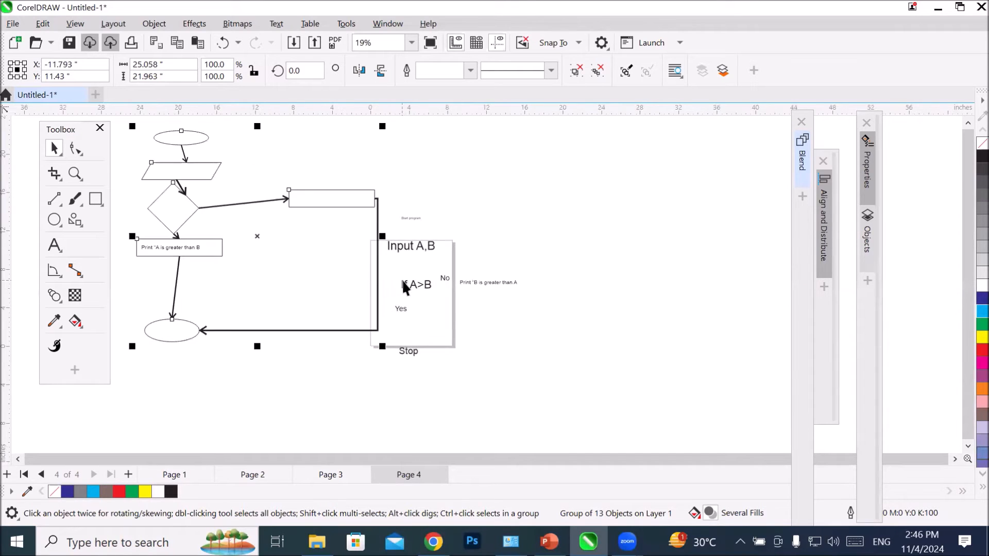
scroll(412, 312, "down", 2)
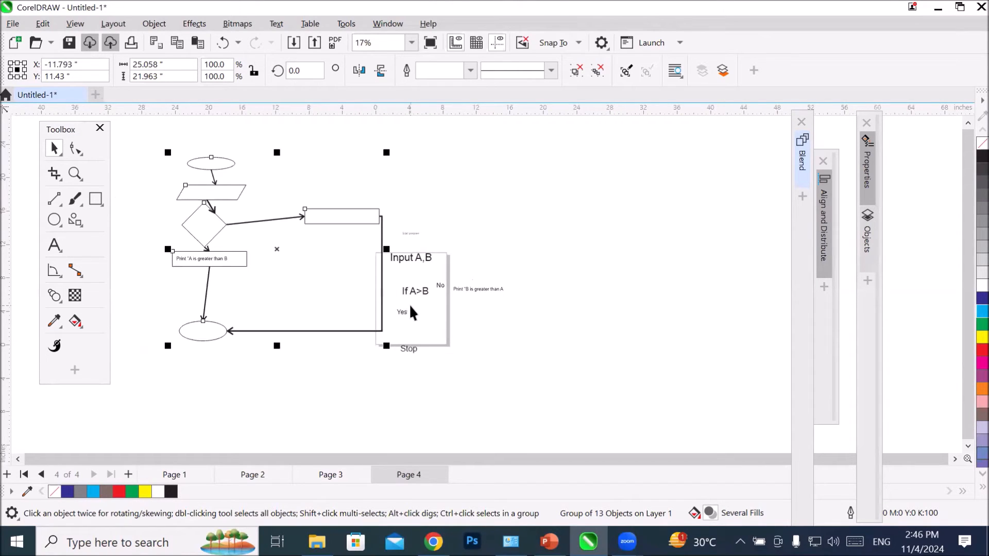
left_click(424, 255, "ctrl")
left_click_drag(424, 254, 345, 216)
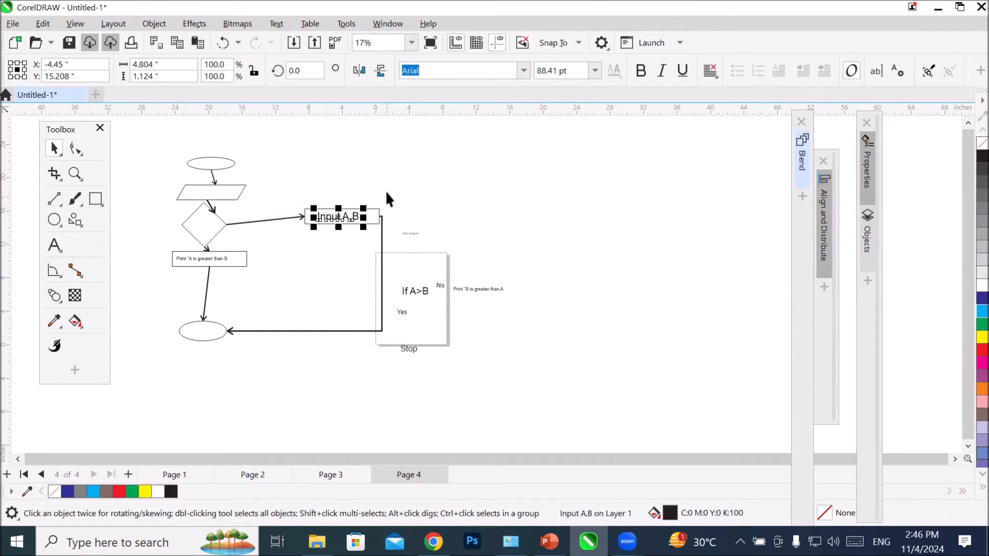
scroll(385, 188, "up", 2)
left_click(358, 225)
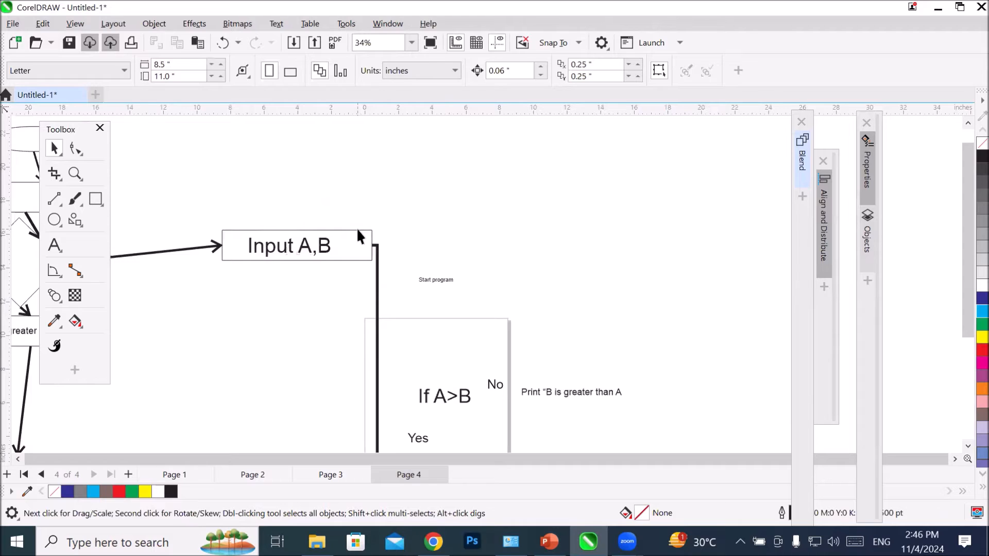
left_click(356, 227)
left_click(318, 256)
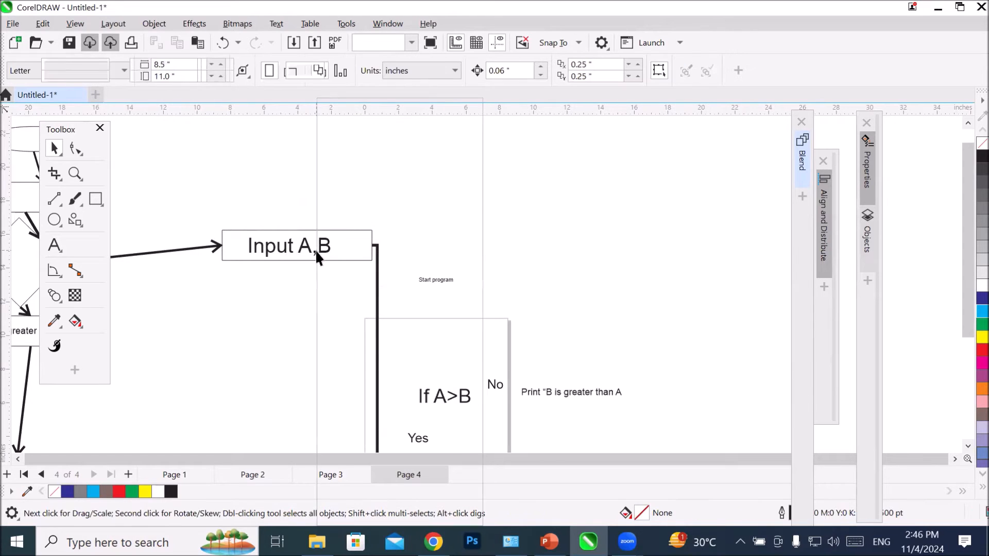
right_click(315, 253)
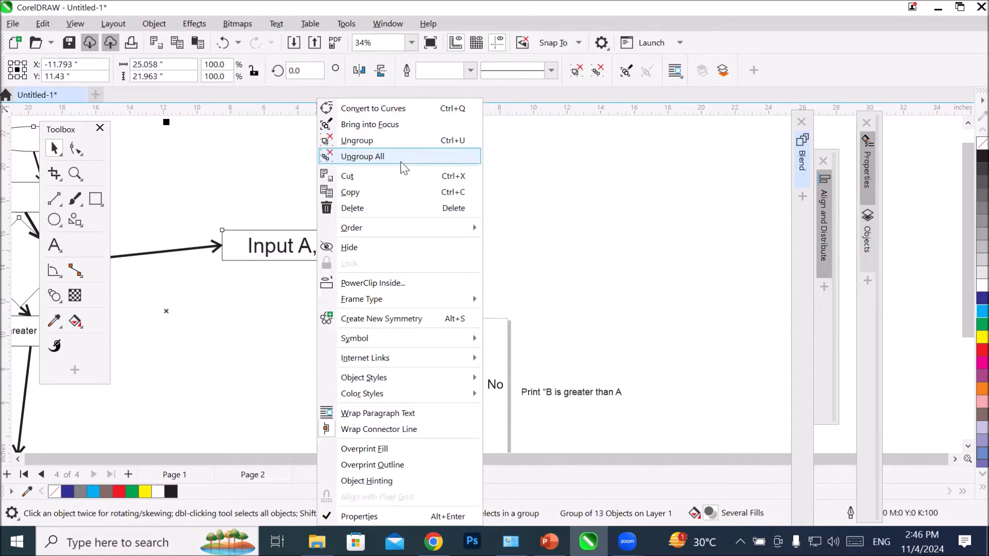
left_click(541, 258)
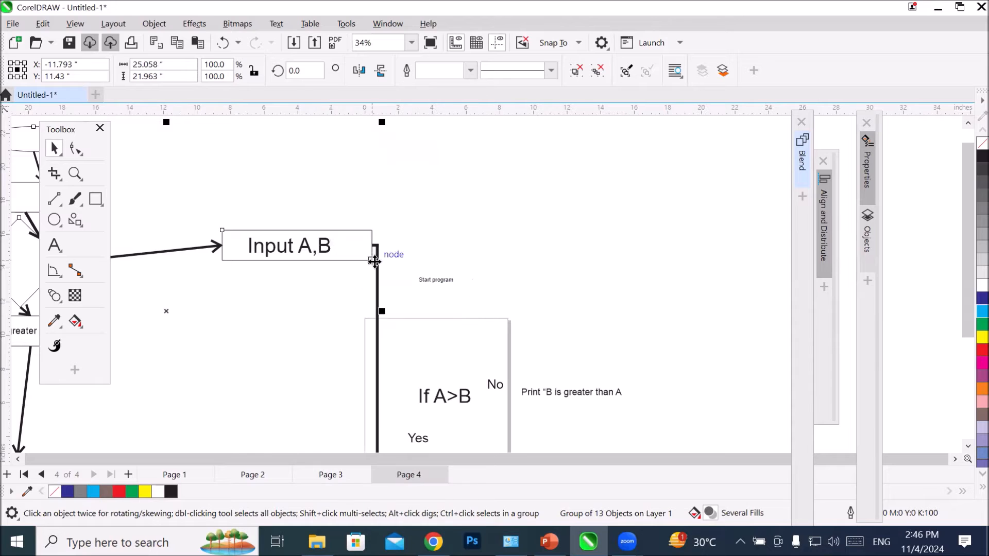
scroll(386, 248, "down", 3)
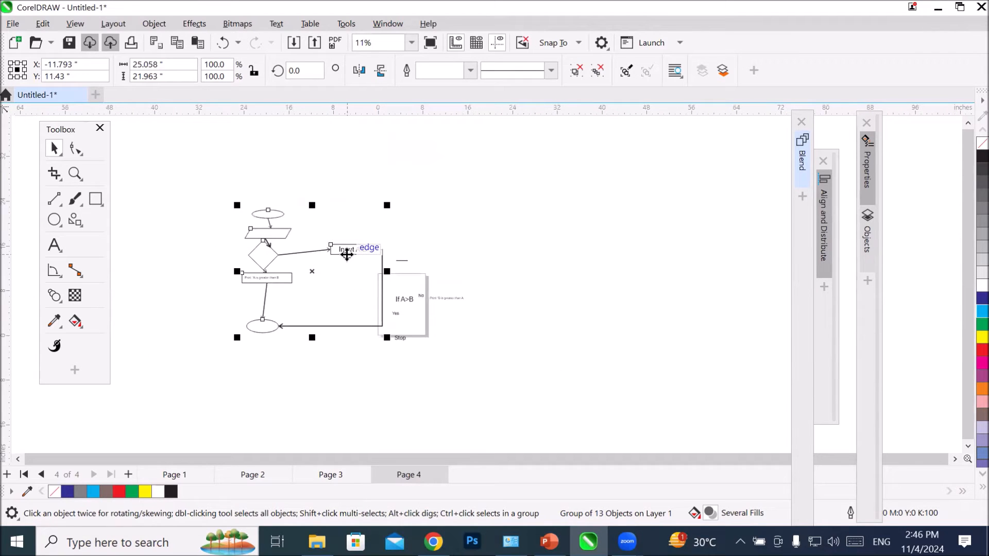
Step: Undo the text moves, groupings and shape moves back to the layout from before the start ellipse was moved
key("ctrl+z")
key("ctrl+z")
key("ctrl+z")
key("ctrl+z")
key("ctrl+z")
key("ctrl+z")
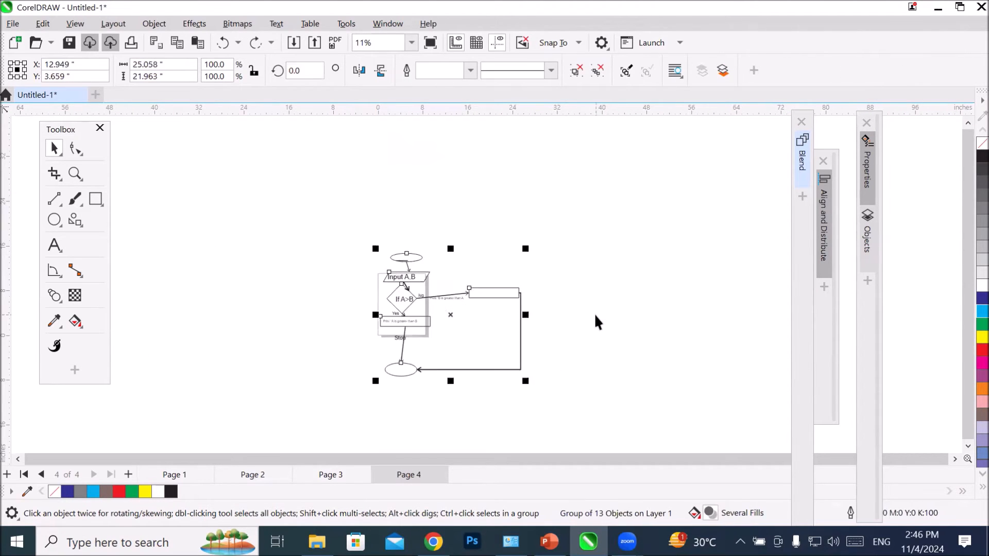
key("ctrl+z")
key("ctrl+z")
key("ctrl+z")
key("ctrl+z")
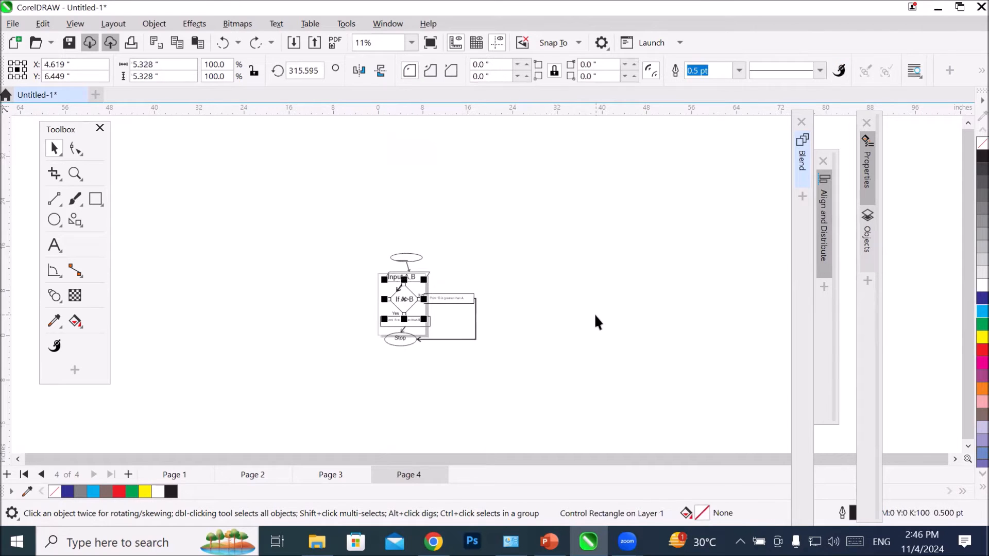
key("ctrl+z")
key("ctrl+z")
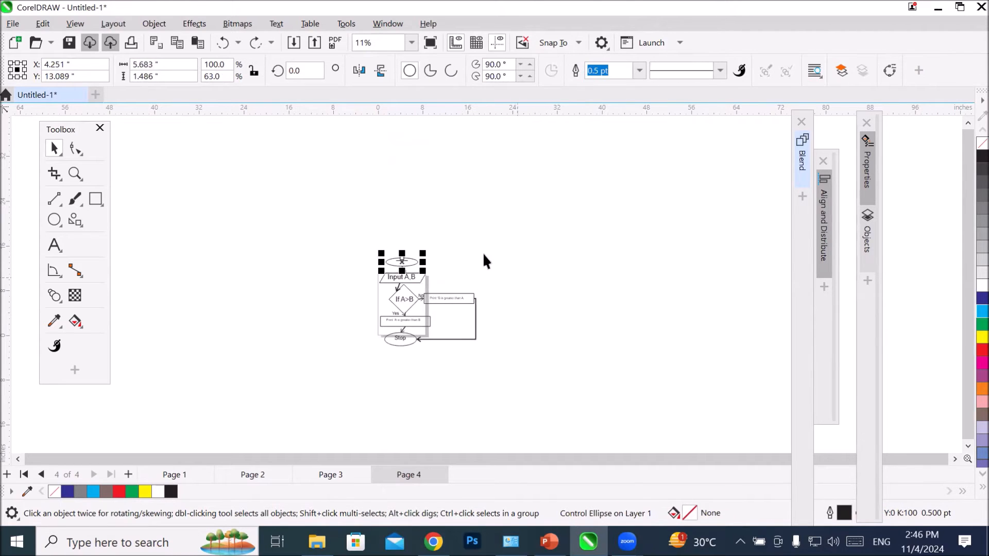
Step: Select the 'Start program' text together with its ellipse and group them
scroll(453, 228, "up", 1)
scroll(438, 238, "up", 1)
scroll(320, 329, "up", 1)
scroll(276, 379, "up", 1)
left_click(188, 224)
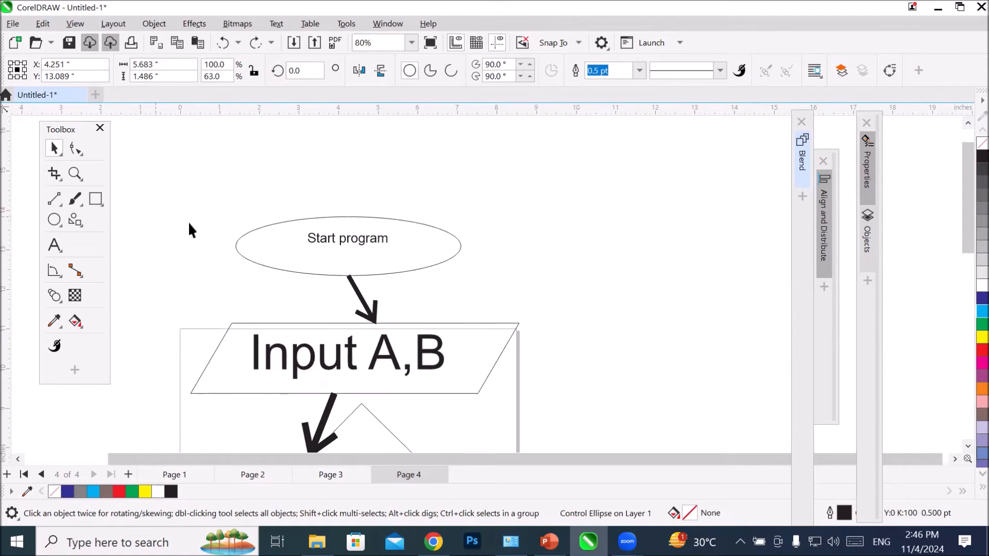
left_click(316, 239)
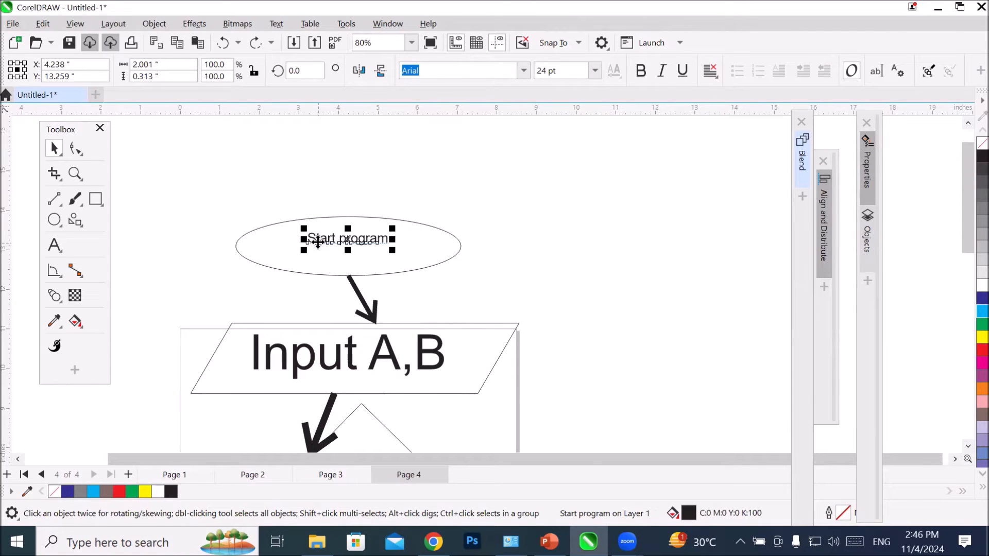
left_click(280, 222, "shift")
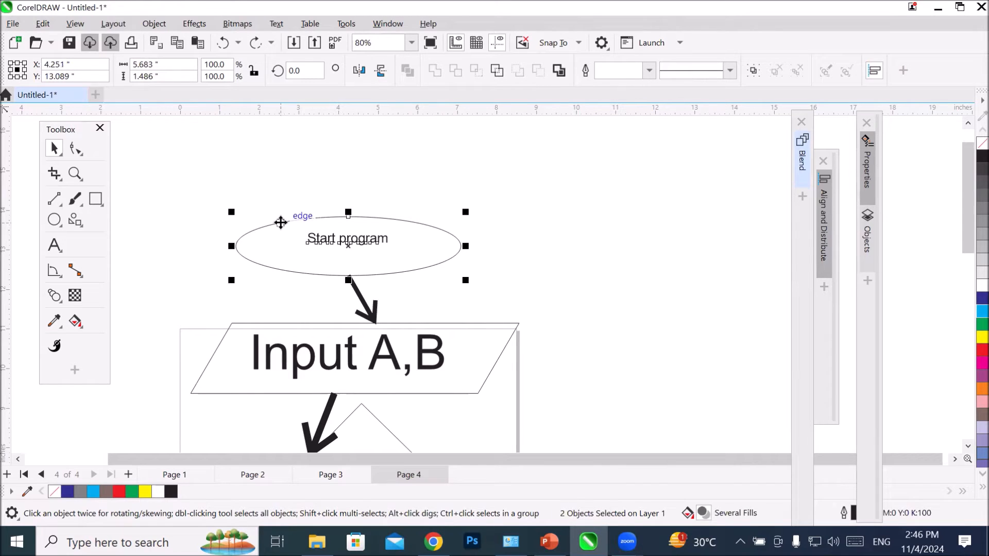
right_click(280, 222)
left_click(343, 194)
left_click(483, 252)
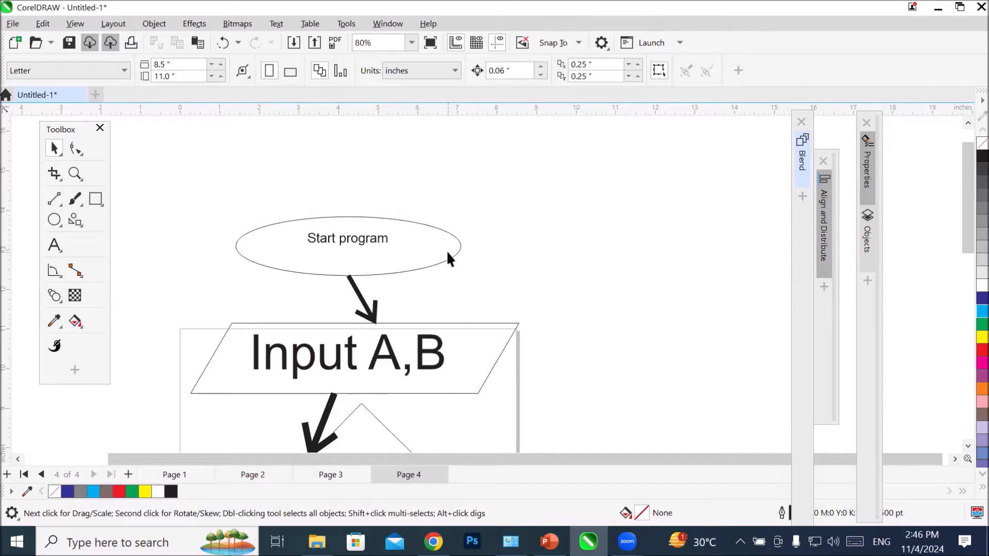
Step: Try moving the grouped start ellipse right and slightly up, and undo the move
left_click_drag(447, 258, 522, 230)
left_click(582, 233)
scroll(588, 237, "down", 2)
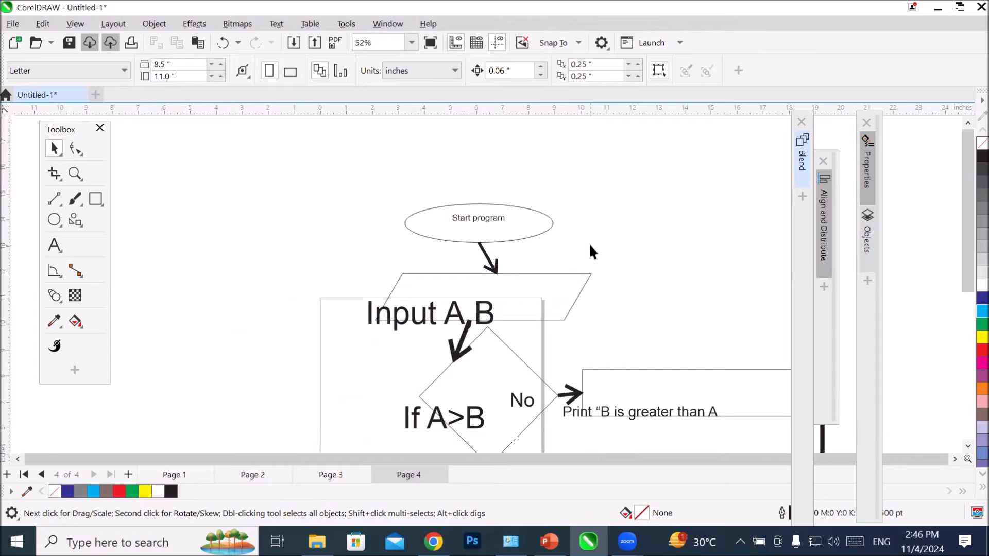
key("ctrl+z")
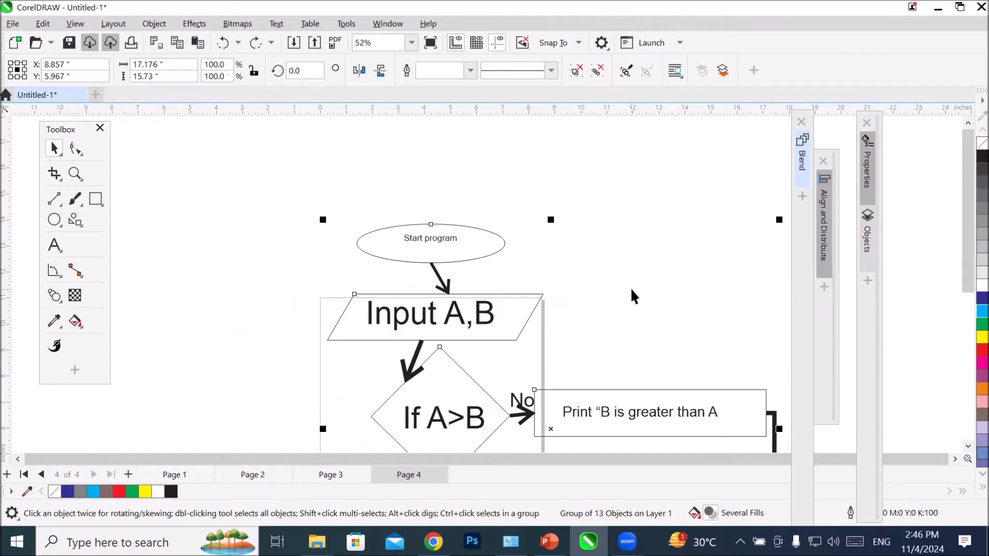
Step: Activate the Parallel Dimension tool and show the available brush and drawing tools beside the whole flowchart
scroll(632, 296, "down", 5)
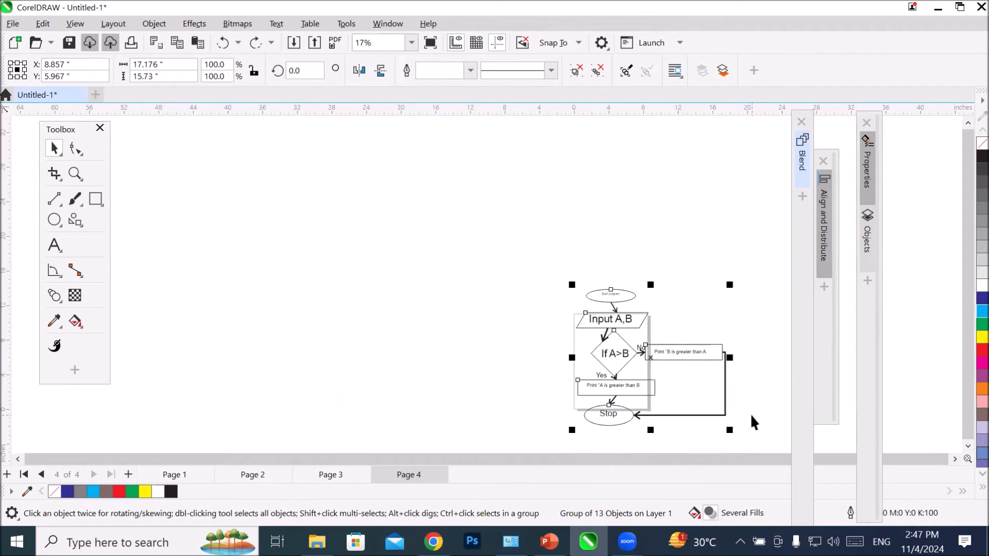
scroll(749, 413, "up", 3)
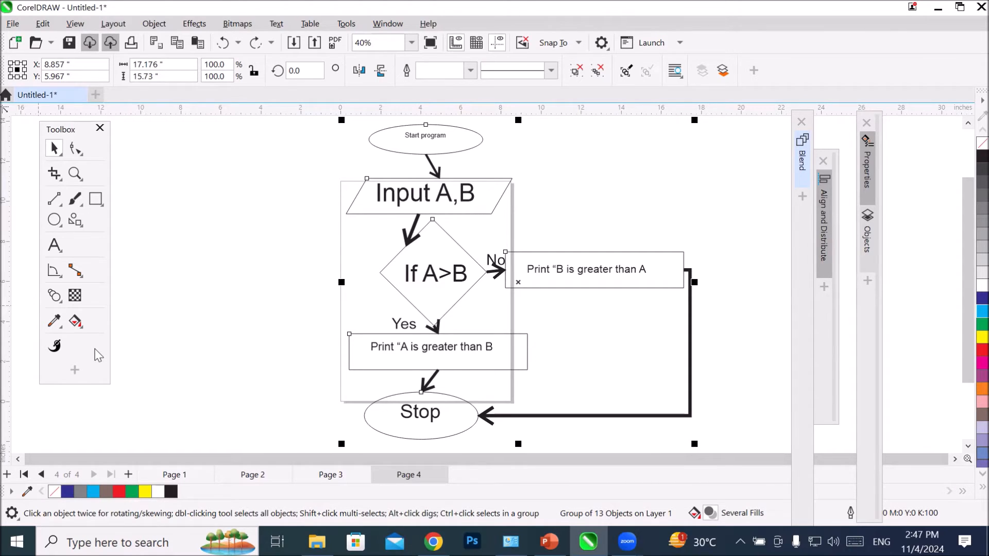
left_click(54, 269)
left_click(72, 295)
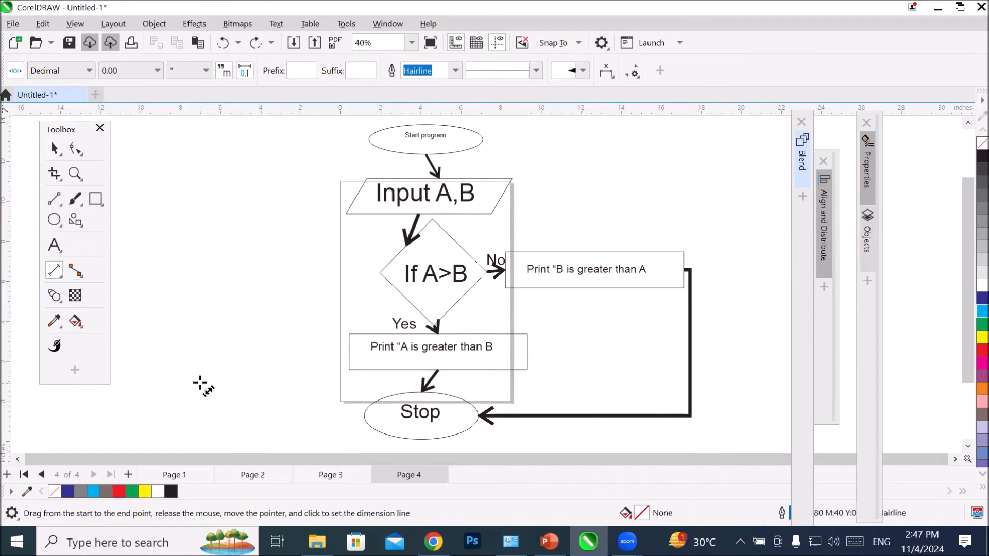
left_click(71, 201)
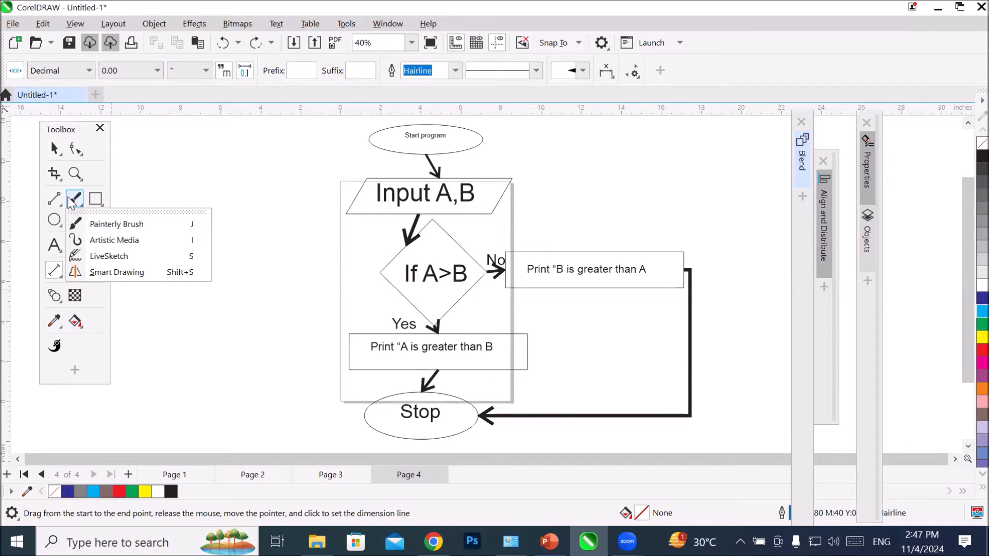
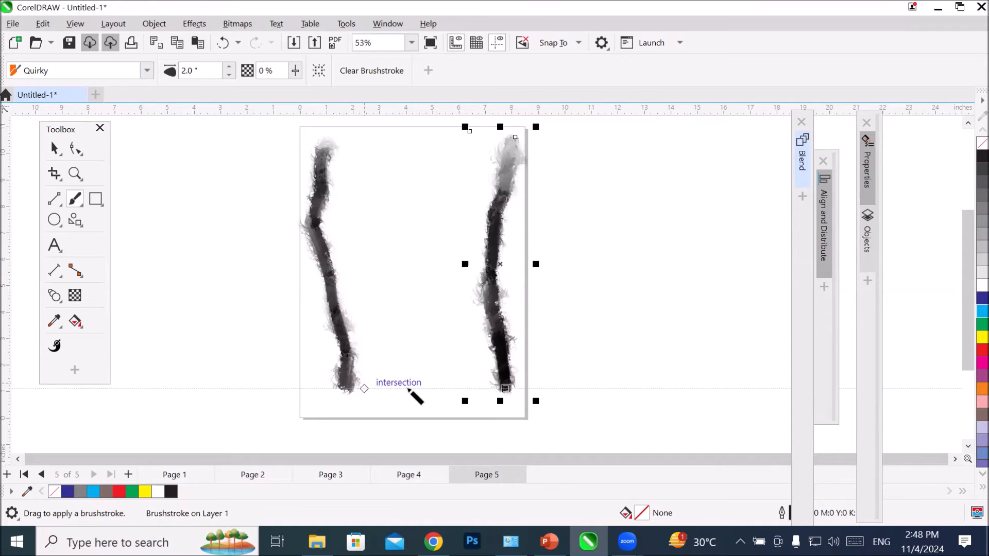
Step: Paint two Quirky brushstrokes forming a V between the existing strokes and reduce the last stroke's brush size to 1.92 inches
mouse_move(405, 391)
left_mouse_down()
mouse_move(412, 353)
mouse_move(476, 280)
left_mouse_up()
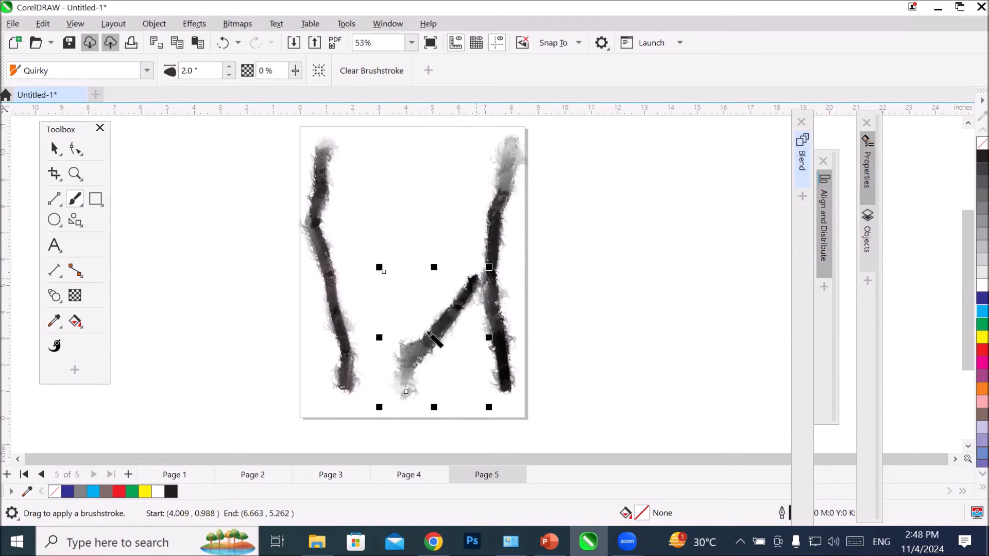
mouse_move(396, 364)
left_mouse_down()
mouse_move(366, 284)
mouse_move(324, 240)
left_mouse_up()
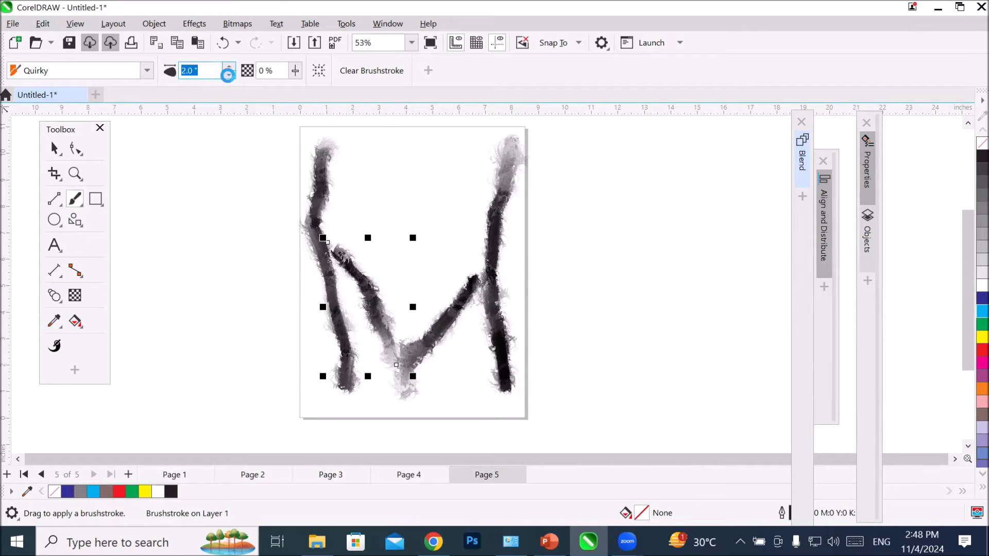
left_click(227, 75)
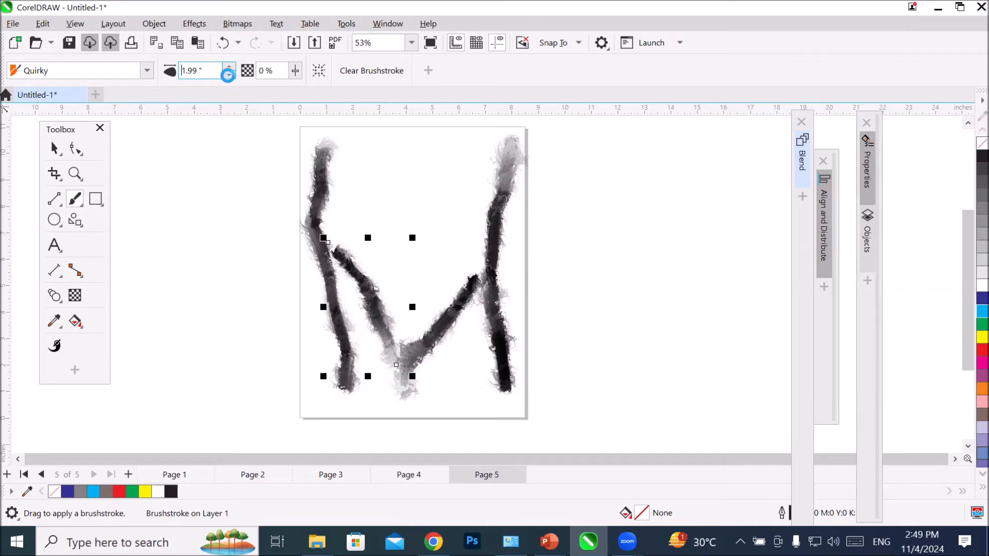
left_click(228, 75)
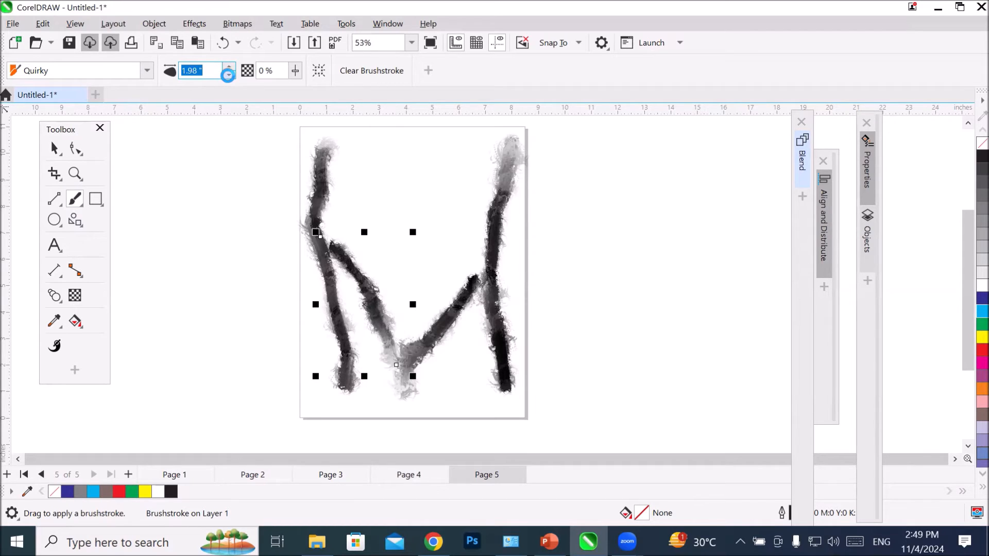
left_click(227, 75)
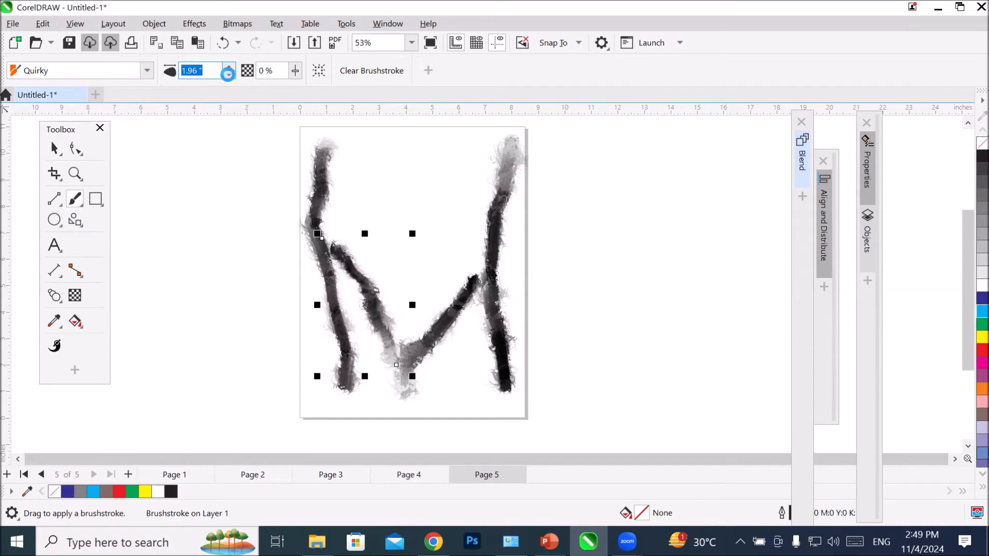
left_click(227, 75)
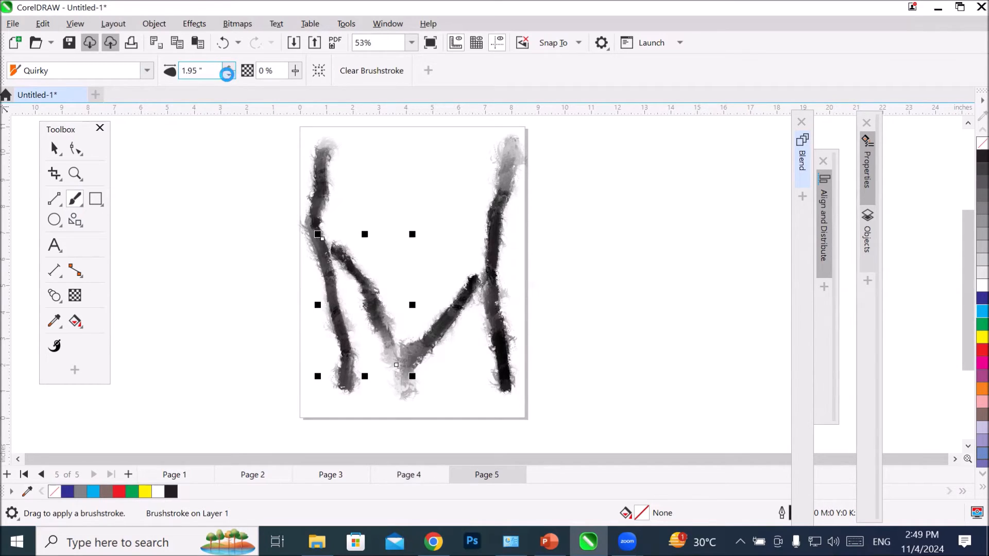
left_click(227, 75)
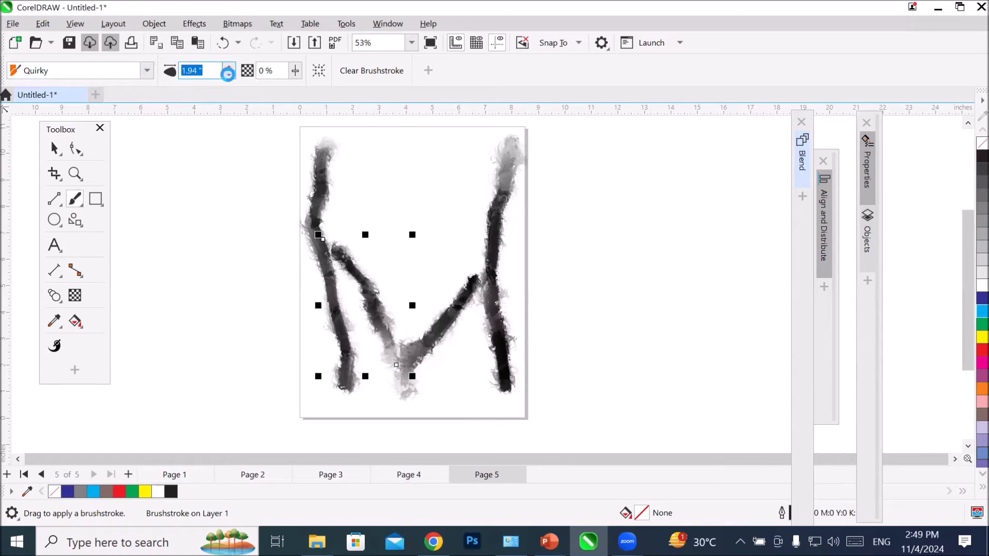
left_click(227, 75)
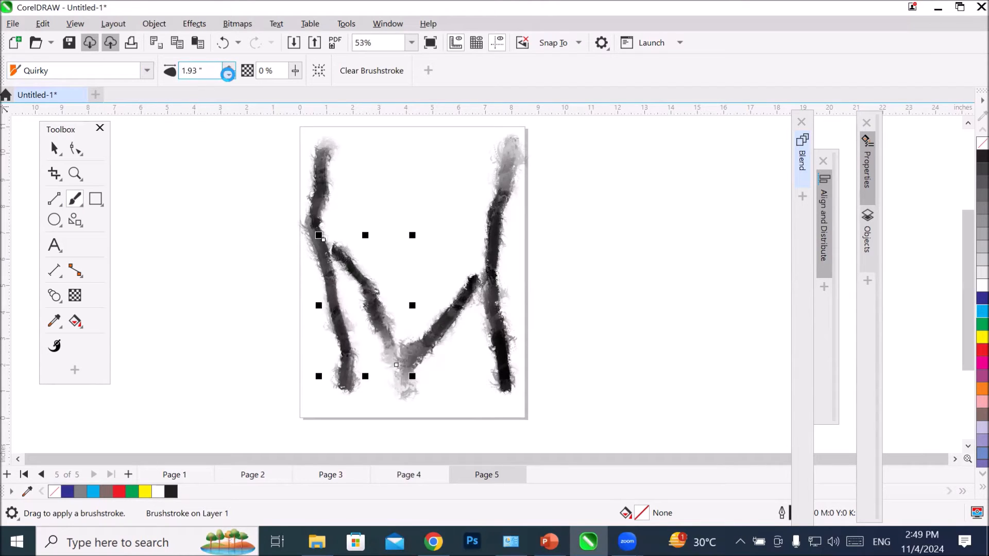
left_click(227, 76)
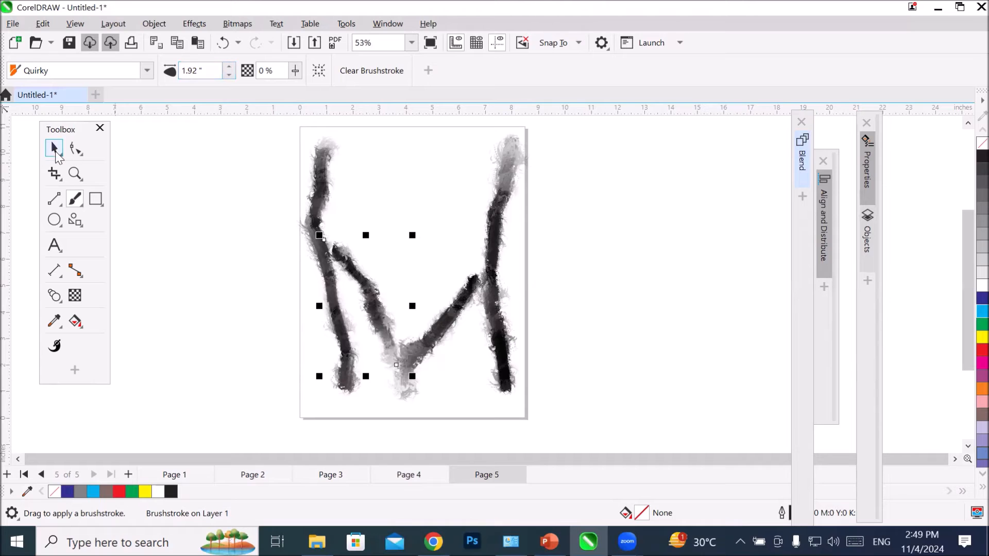
Step: Delete all the Quirky brushstrokes from page 5
key("space")
left_click_drag(242, 130, 567, 432)
key("Delete")
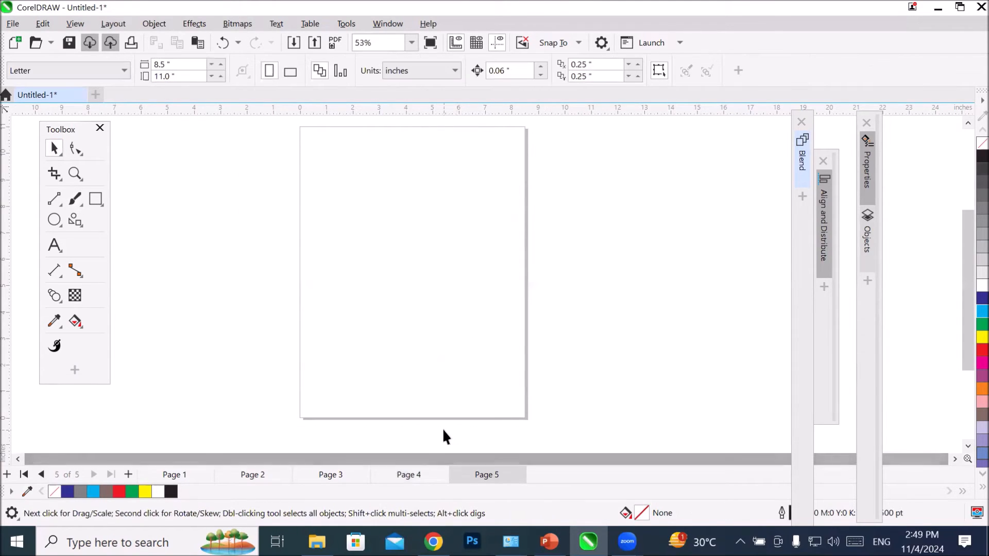
Step: Paint five Silk Flower brushstrokes fanning out from the middle of page 5 past its right edge
scroll(442, 425, "up", 2)
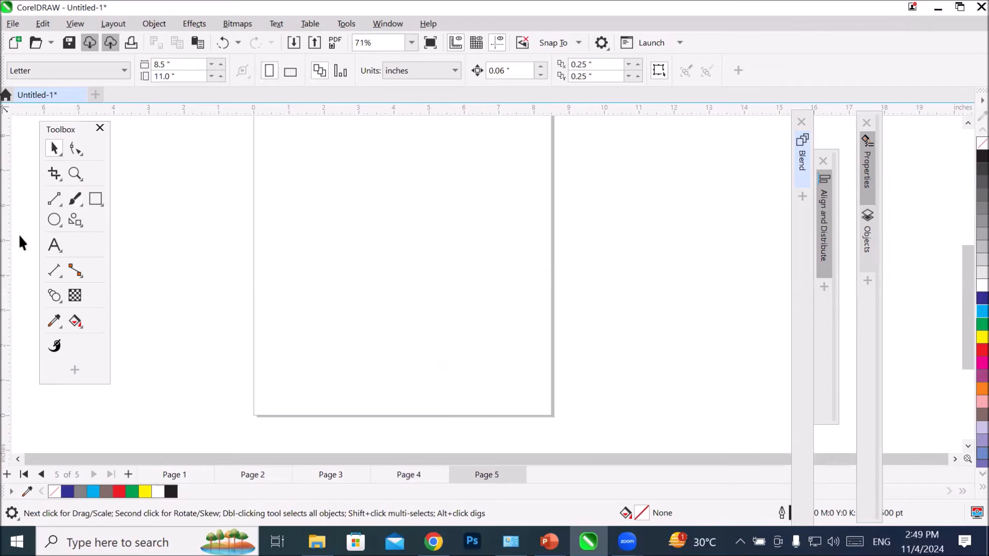
left_click(78, 203)
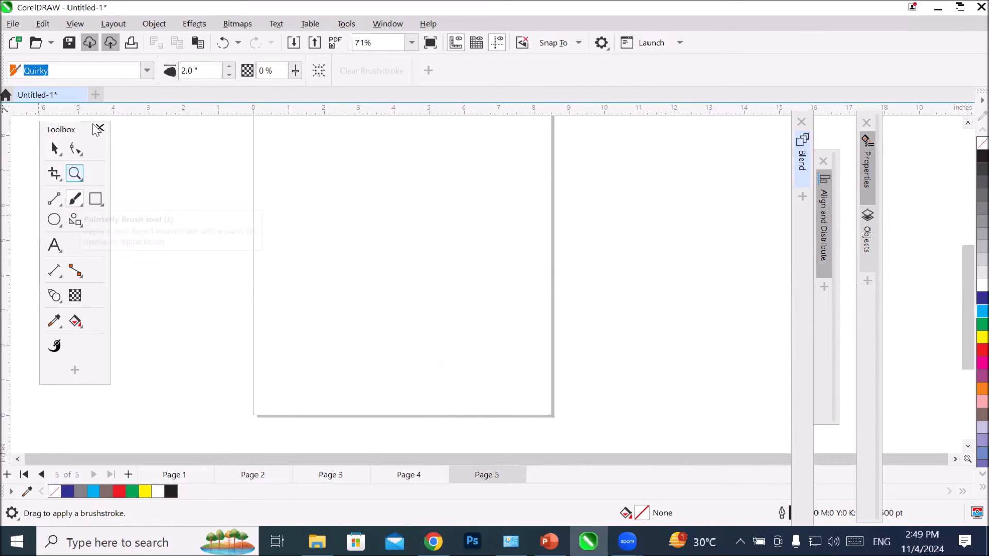
left_click(146, 72)
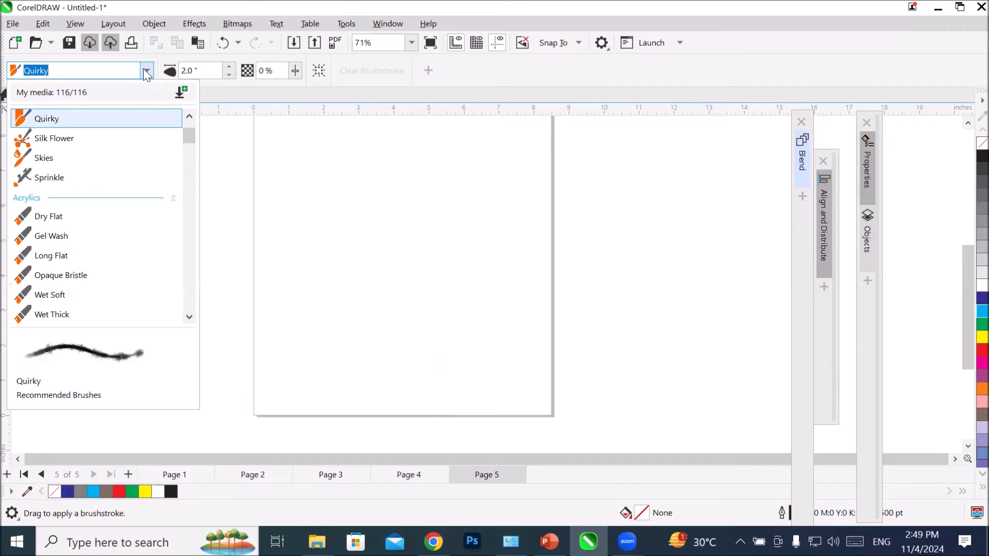
left_click(66, 140)
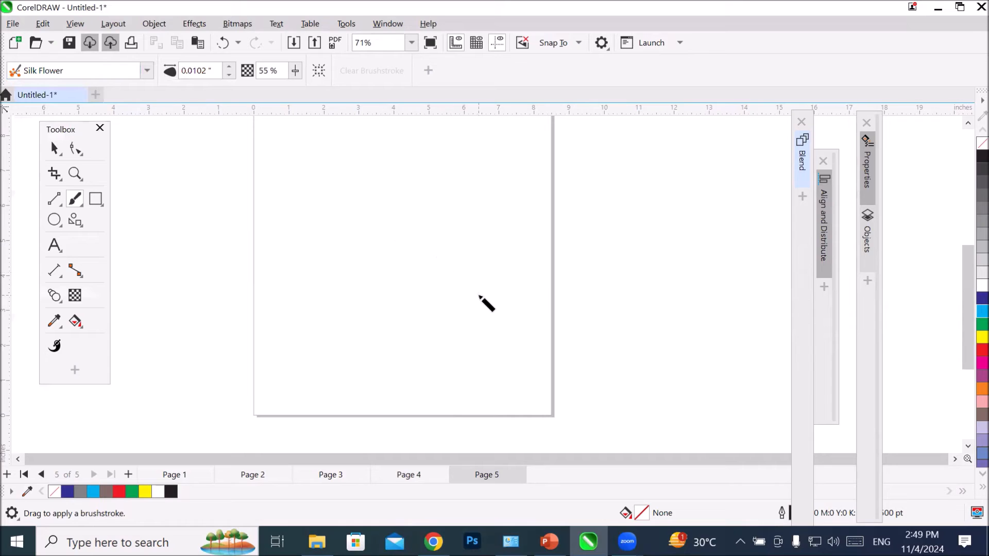
left_click_drag(438, 269, 555, 156)
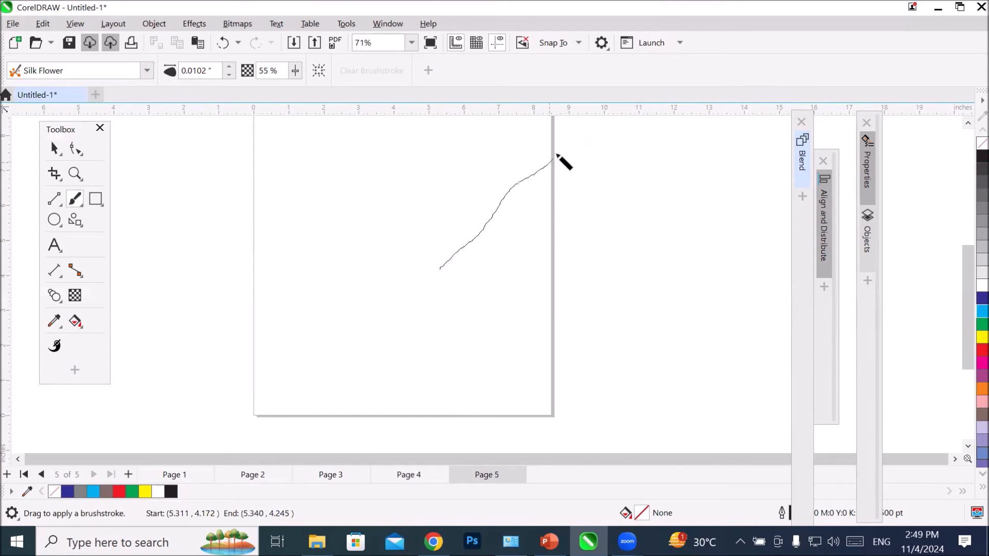
mouse_move(441, 264)
left_mouse_down()
mouse_move(492, 245)
mouse_move(579, 178)
left_mouse_up()
mouse_move(459, 271)
left_mouse_down()
mouse_move(556, 240)
mouse_move(604, 217)
left_mouse_up()
left_click_drag(453, 270, 645, 290)
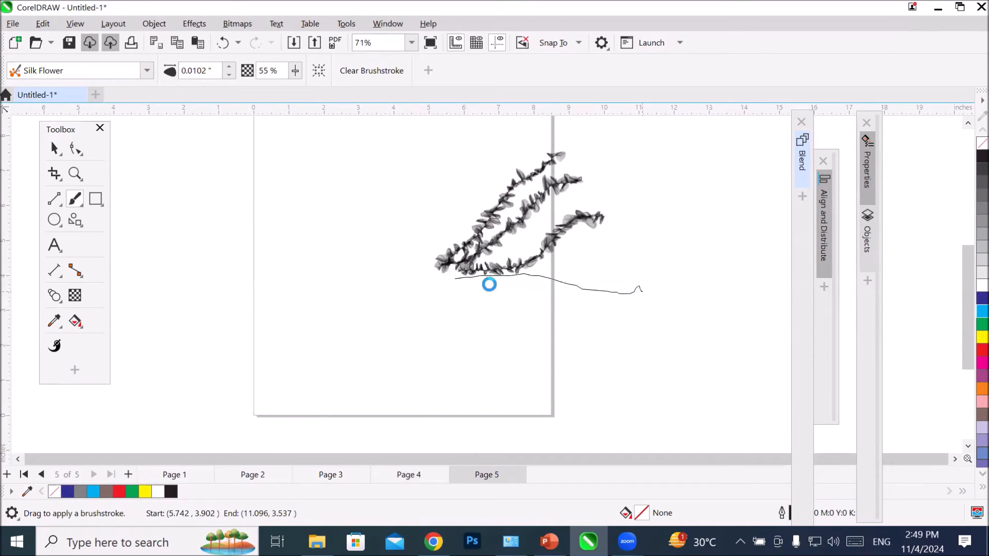
left_click_drag(471, 277, 635, 352)
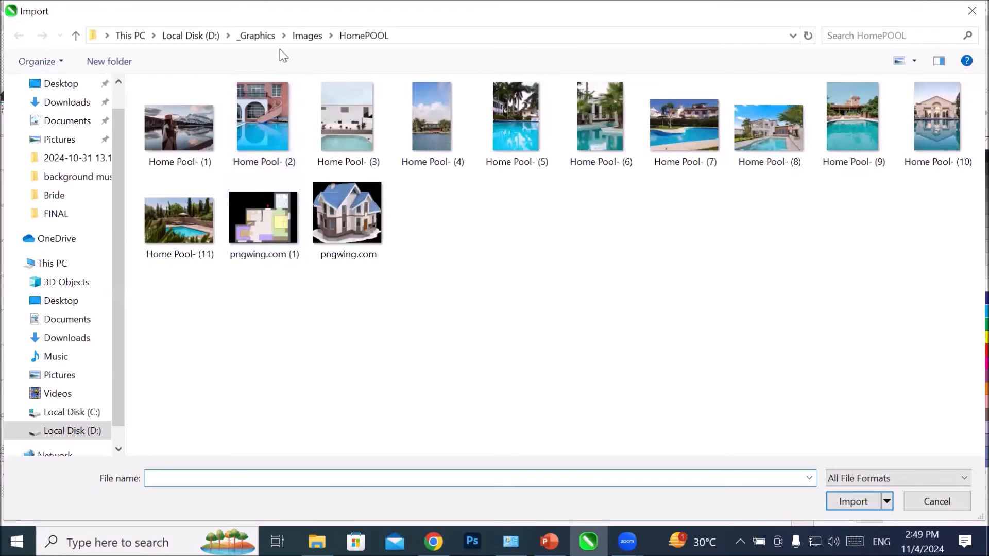
Step: Choose the Model-F (3) image from the Transparent PNG folder for import
left_click(298, 42)
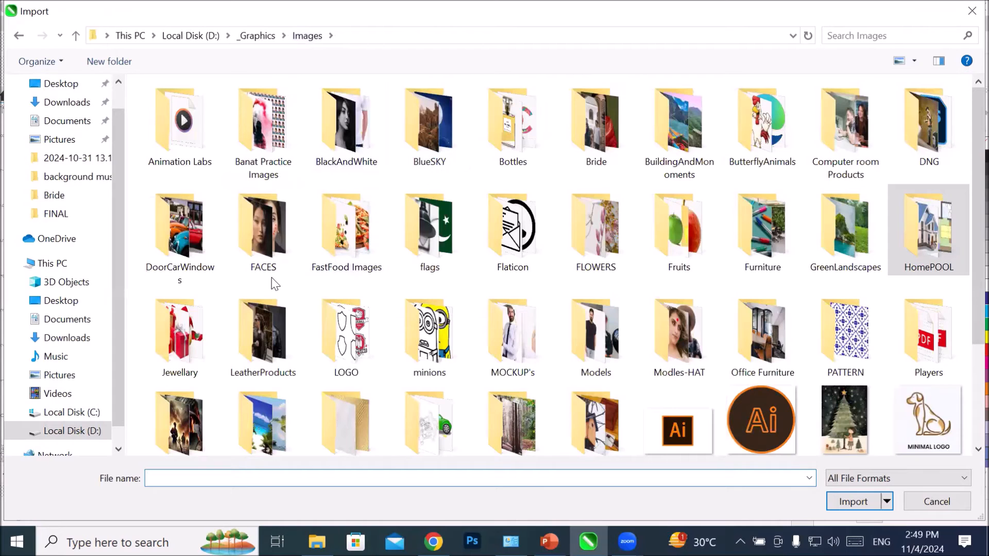
scroll(350, 278, "down", 3)
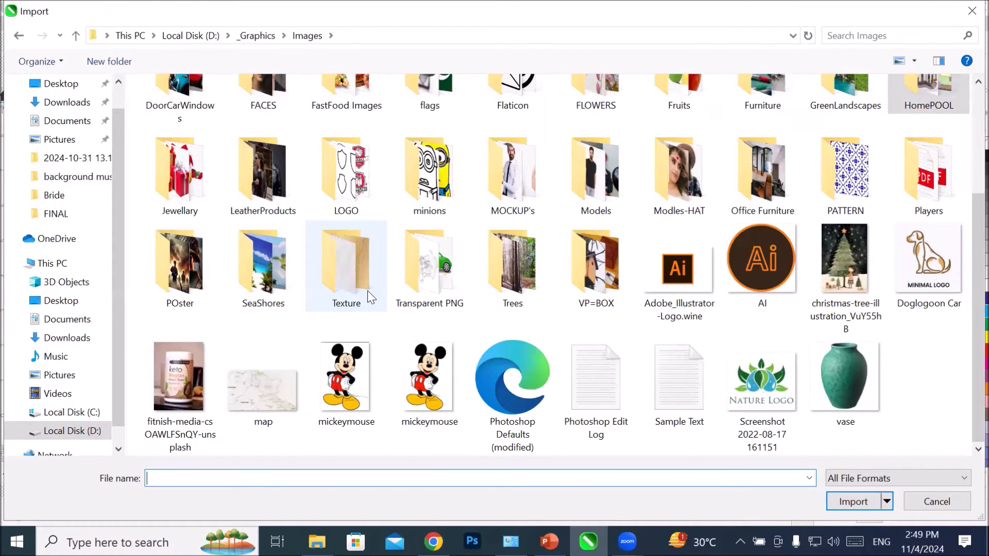
double_click(444, 289)
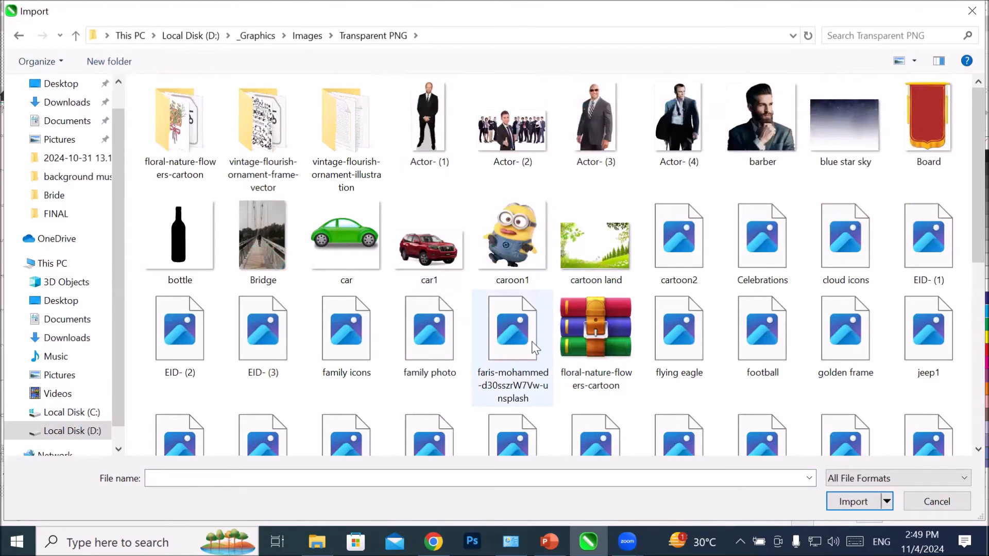
scroll(535, 348, "down", 10)
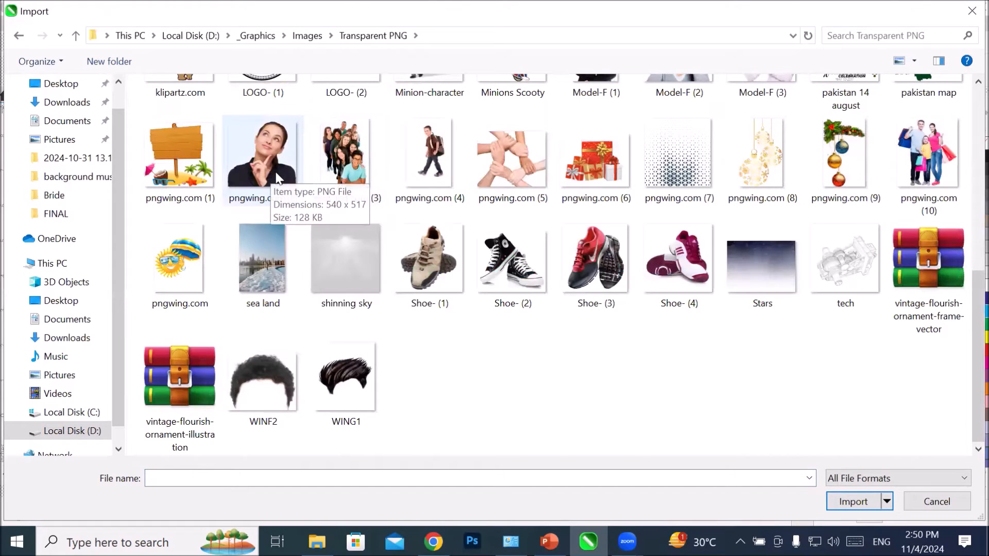
scroll(273, 170, "up", 3)
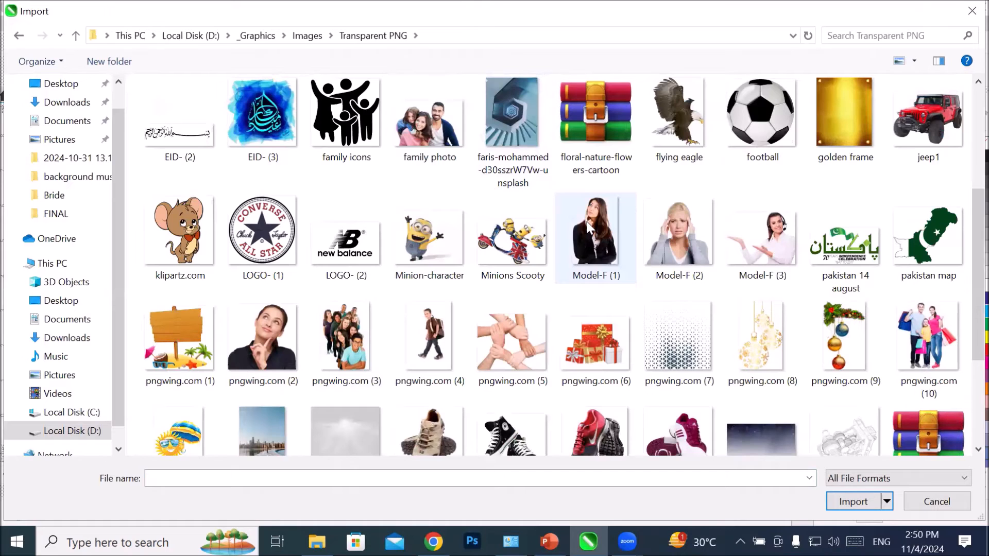
left_click(791, 253)
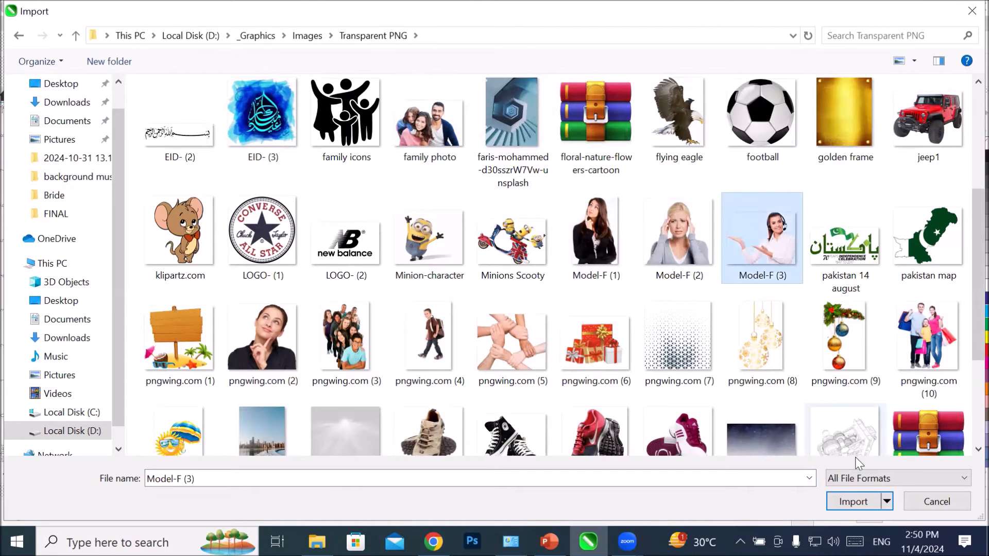
left_click(838, 502)
Step: Place the woman's image about 6.3 by 4.8 inches and move it so the Silk Flower strokes start behind her head
left_click_drag(292, 183, 500, 416)
left_click(331, 366)
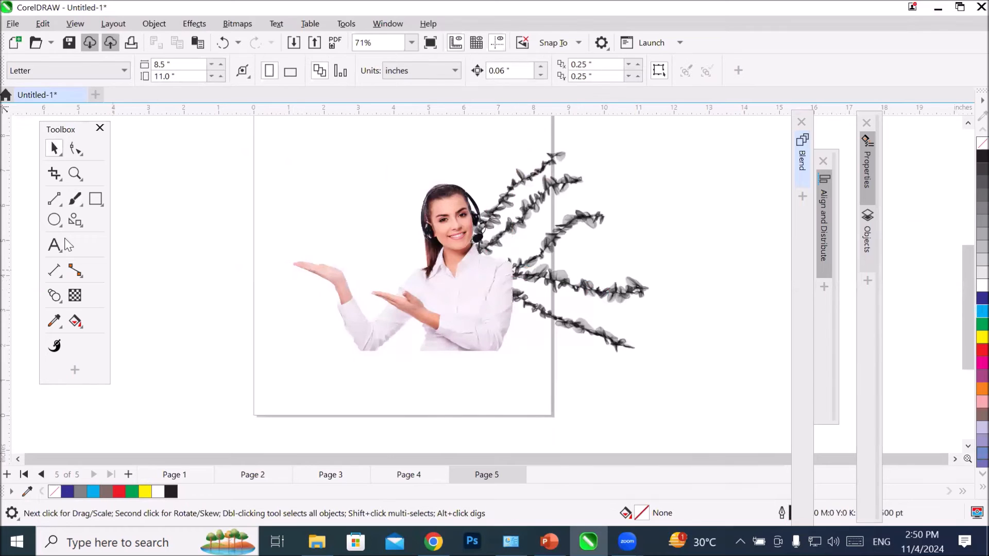
left_click_drag(434, 317, 443, 341)
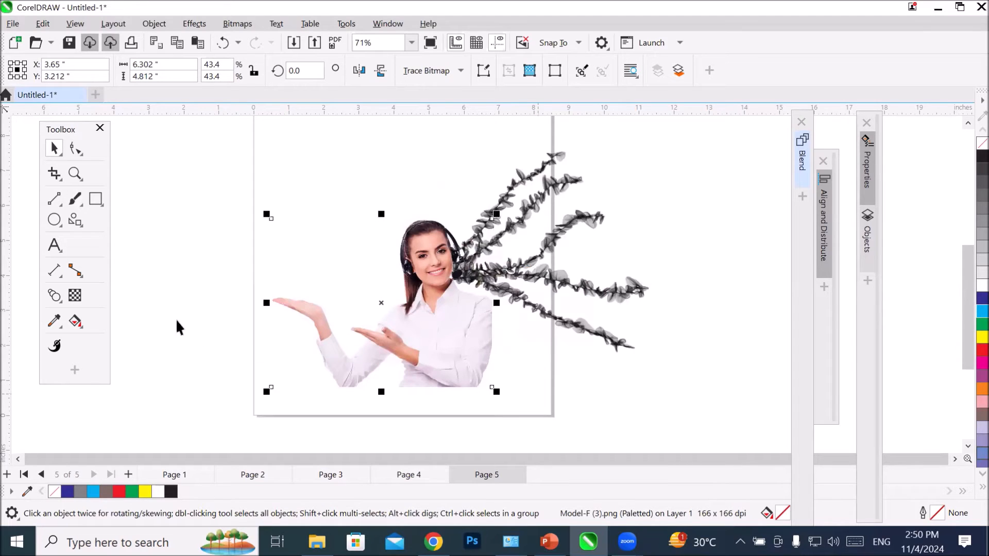
Step: Paint six more Silk Flower brushstrokes outward from the woman's head and shoulder on both sides
left_click(75, 200)
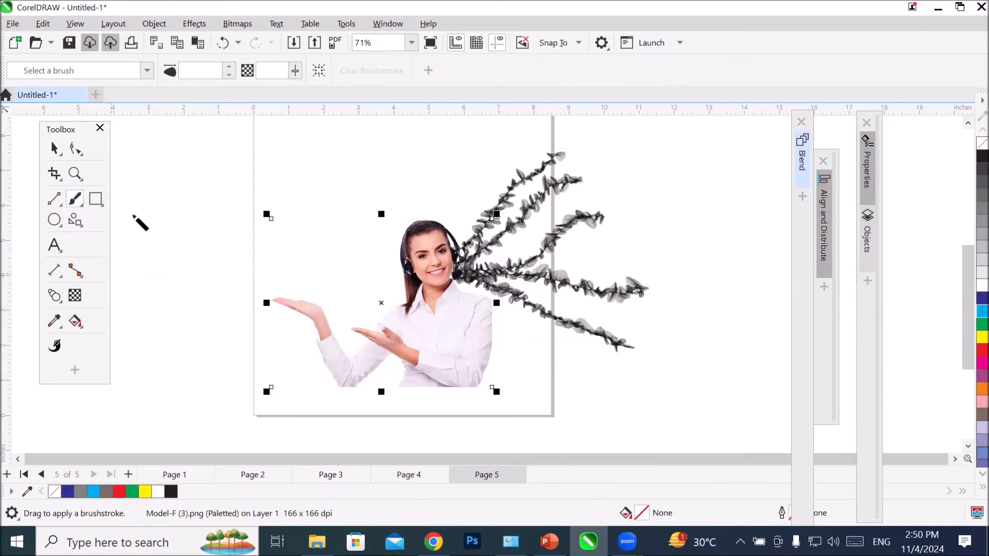
mouse_move(488, 314)
left_mouse_down()
mouse_move(543, 349)
mouse_move(638, 385)
left_mouse_up()
mouse_move(483, 362)
left_mouse_down()
mouse_move(582, 409)
mouse_move(627, 410)
left_mouse_up()
mouse_move(434, 225)
left_mouse_down()
mouse_move(481, 160)
mouse_move(553, 132)
left_mouse_up()
mouse_move(435, 222)
left_mouse_down()
mouse_move(396, 185)
mouse_move(282, 133)
left_mouse_up()
mouse_move(412, 225)
left_mouse_down()
mouse_move(298, 198)
mouse_move(239, 199)
left_mouse_up()
left_click_drag(406, 246, 214, 247)
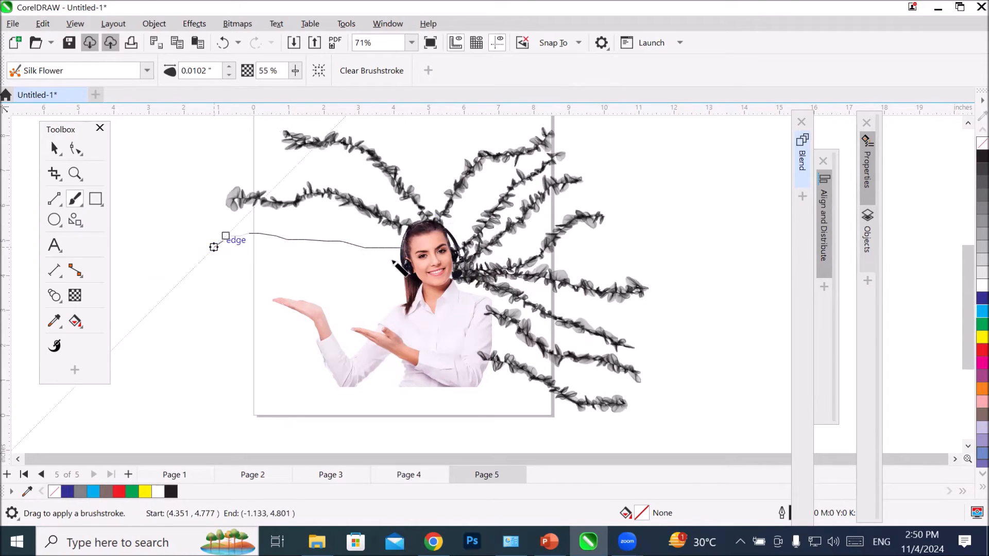
Step: Delete the short stroke above the woman's raised hand and paint a long Silk Flower stroke leftward from her head
left_click_drag(395, 263, 196, 302)
mouse_move(402, 279)
left_mouse_down()
mouse_move(293, 291)
mouse_move(196, 345)
left_mouse_up()
left_click_drag(205, 278, 386, 277)
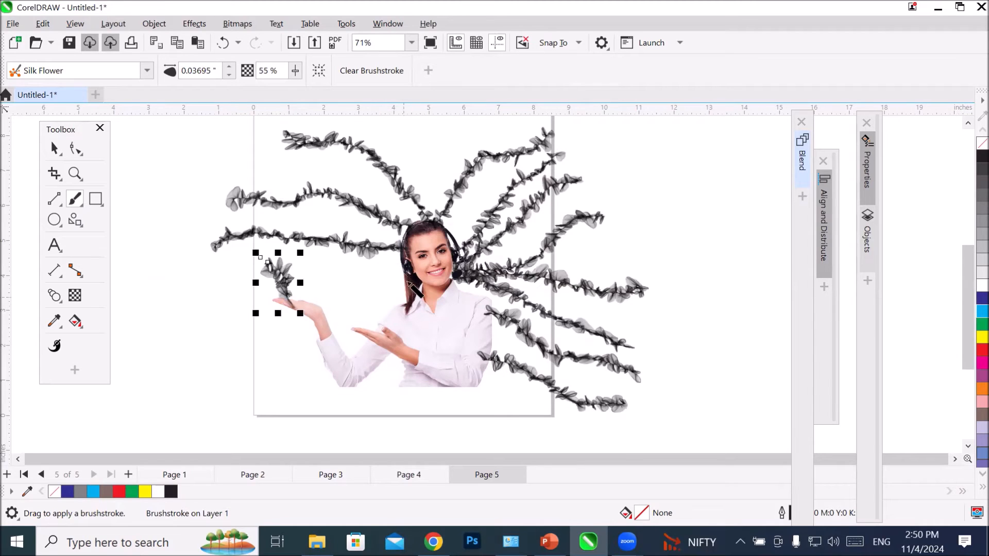
key("Delete")
mouse_move(405, 276)
left_mouse_down()
mouse_move(362, 293)
mouse_move(242, 296)
mouse_move(175, 332)
left_mouse_up()
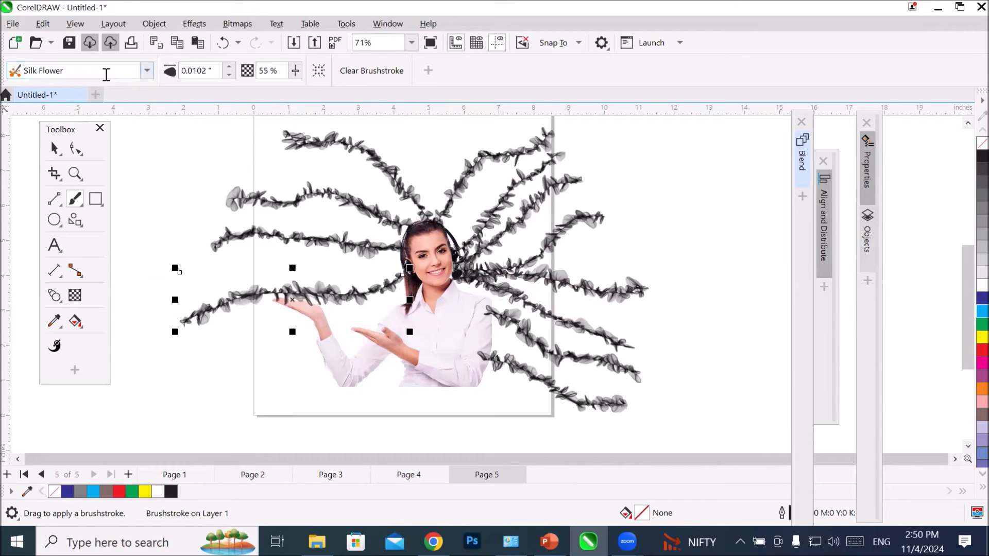
Step: Paint a long Sprinkle brushstroke above the woman and two small Sprinkle strokes just below it
left_click(148, 72)
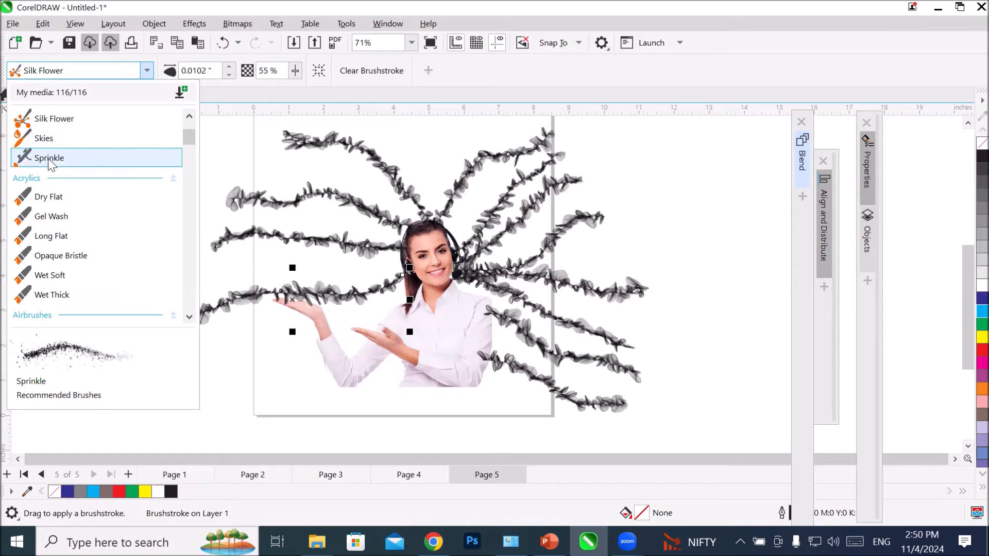
left_click(65, 160)
left_click_drag(295, 166, 443, 123)
scroll(470, 155, "up", 4)
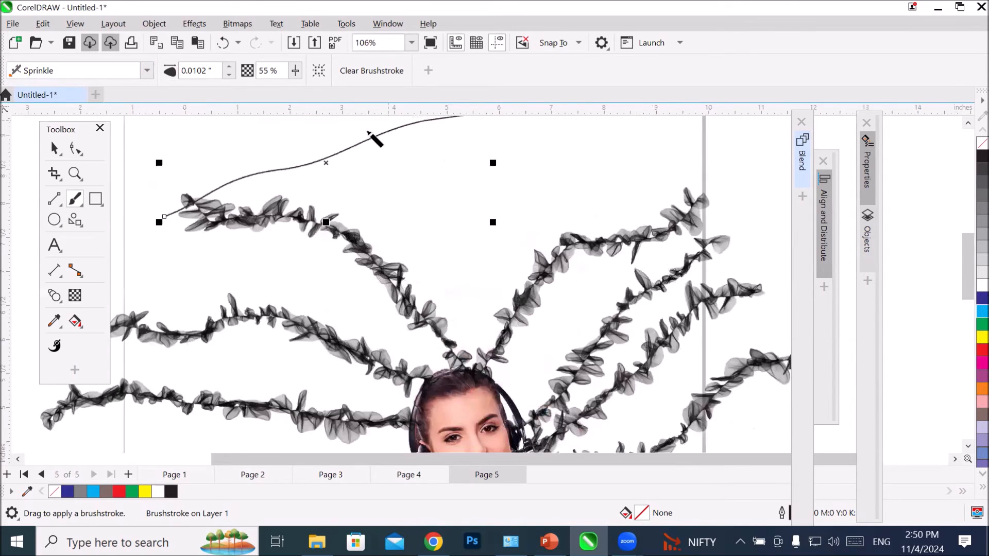
scroll(350, 157, "up", 16)
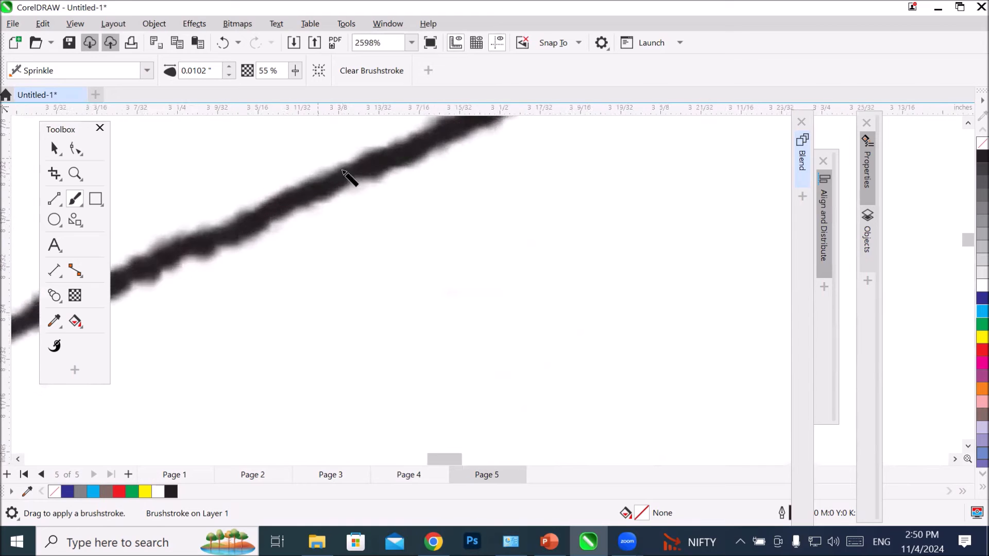
mouse_move(582, 156)
left_mouse_down()
mouse_move(346, 269)
mouse_move(224, 296)
left_mouse_up()
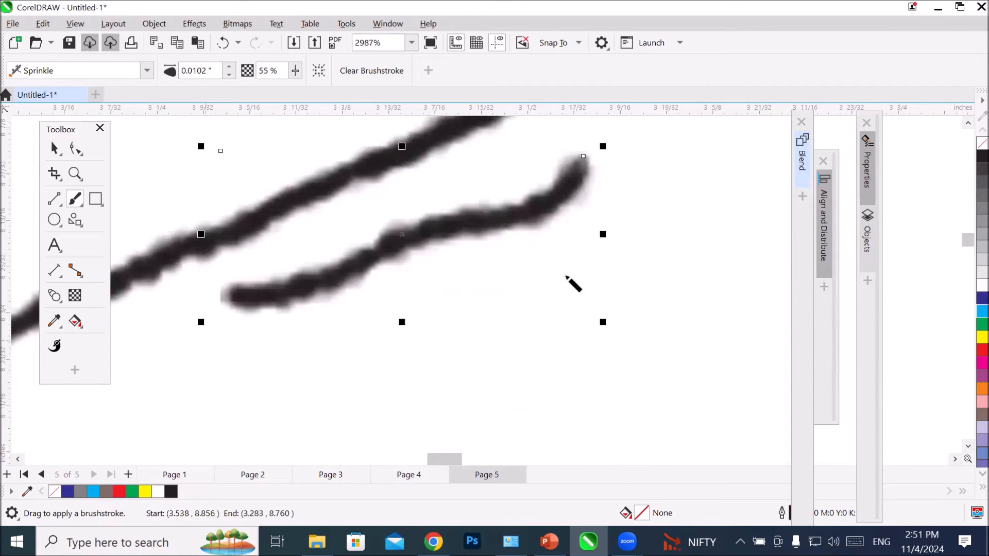
left_click_drag(609, 271, 273, 354)
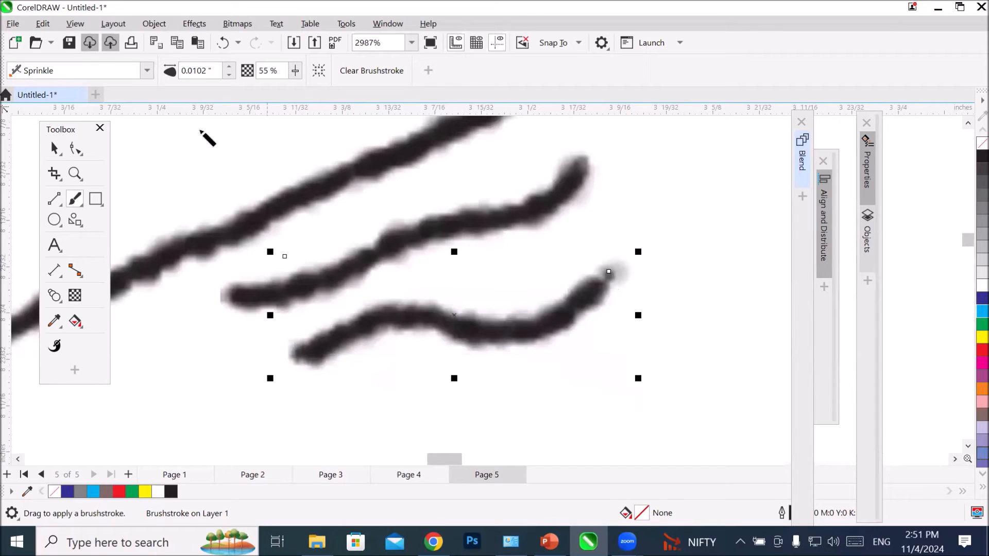
Step: Set the brush size of the last Sprinkle stroke to 1 inch
double_click(212, 70)
type("1")
key("Return")
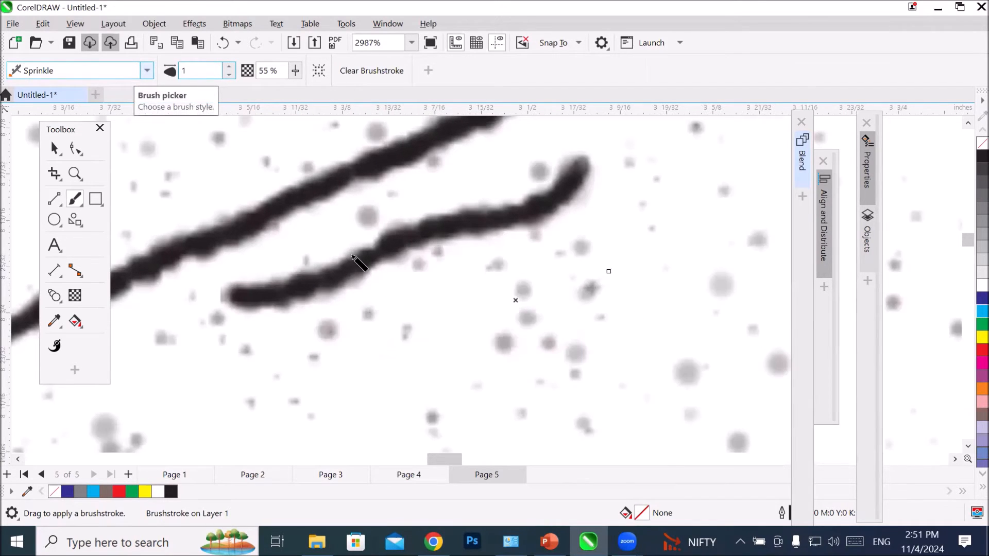
Step: Paint six broad diagonal Sprinkle brushstrokes over and below the long stroke in the area above the woman
scroll(366, 250, "down", 4)
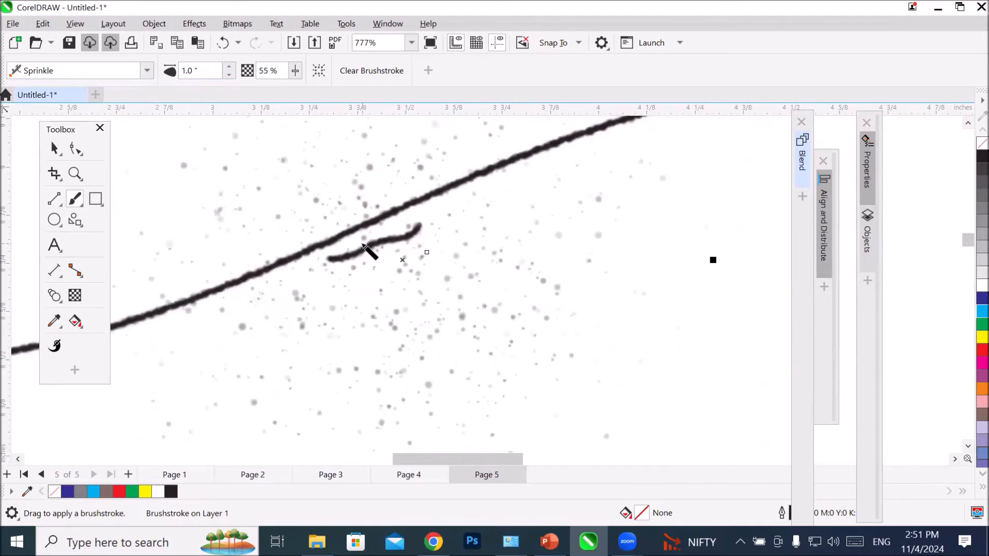
scroll(366, 250, "down", 3)
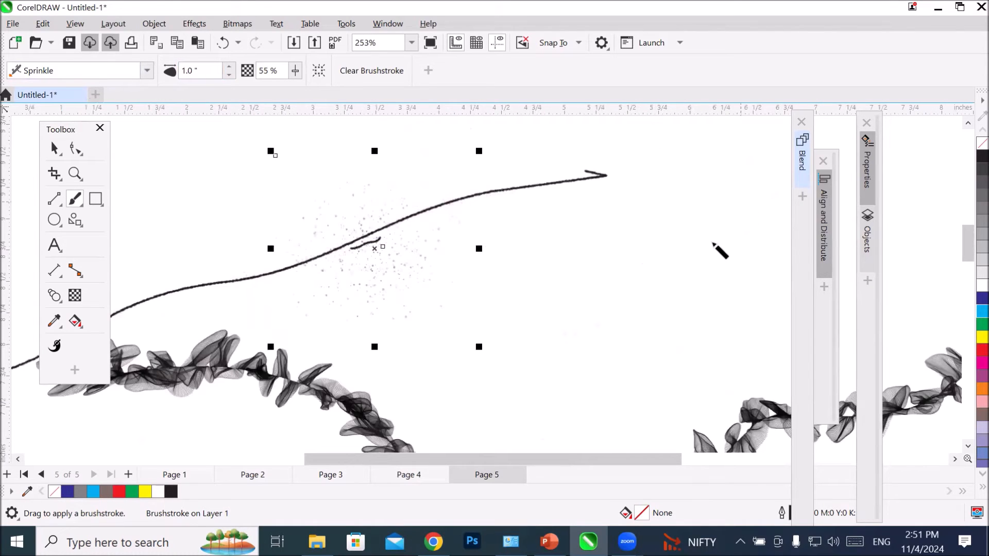
left_click_drag(740, 203, 453, 305)
mouse_move(716, 311)
left_mouse_down()
mouse_move(688, 344)
mouse_move(363, 384)
left_mouse_up()
left_click_drag(698, 382, 398, 428)
mouse_move(642, 155)
left_mouse_down()
mouse_move(577, 211)
mouse_move(240, 316)
left_mouse_up()
left_click_drag(530, 149, 332, 250)
mouse_move(410, 159)
left_mouse_down()
mouse_move(320, 166)
mouse_move(155, 335)
left_mouse_up()
Step: Paint four long Sprinkle brushstrokes across the woman's body and the lower part of the page
scroll(321, 262, "down", 2)
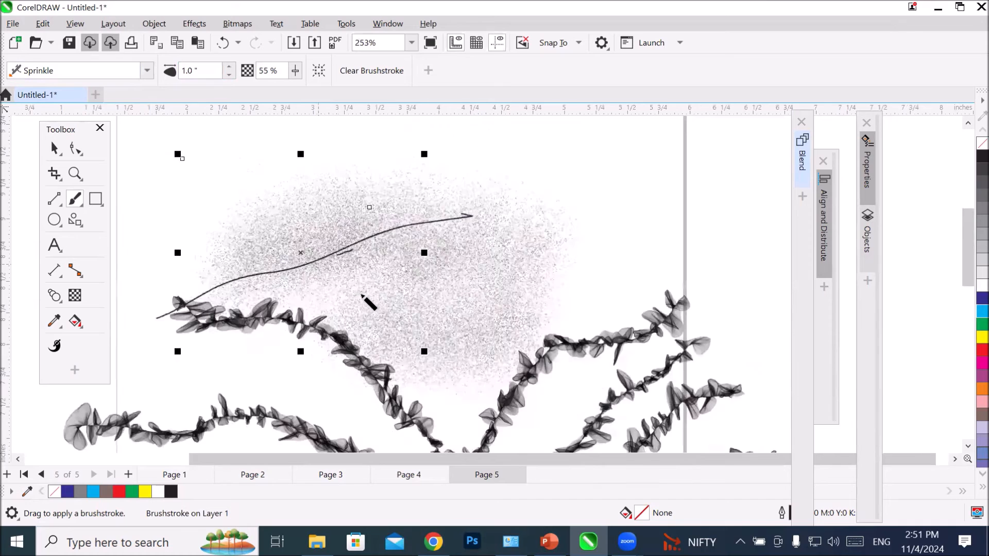
scroll(362, 296, "down", 4)
scroll(415, 441, "up", 3)
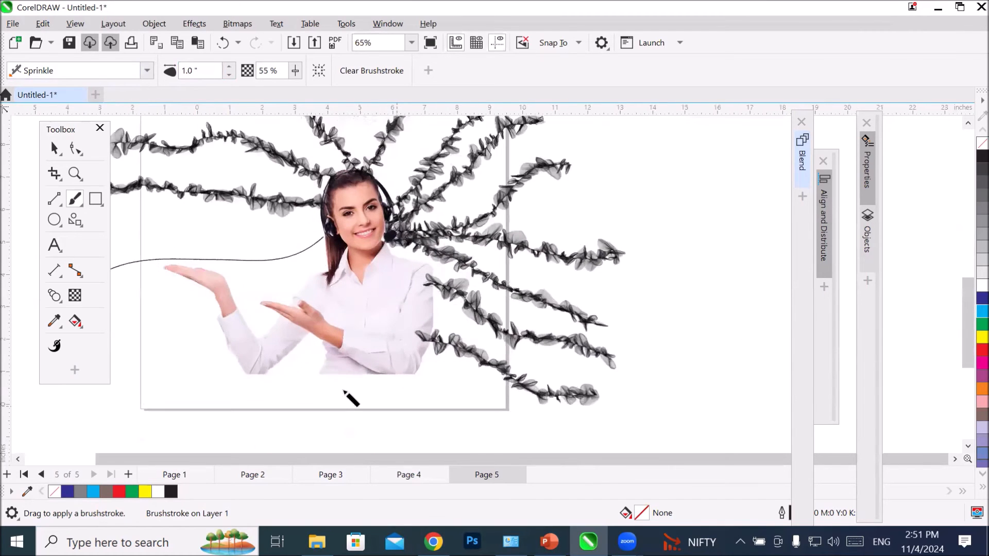
mouse_move(260, 392)
left_mouse_down()
mouse_move(492, 219)
mouse_move(485, 213)
mouse_move(124, 307)
left_mouse_up()
mouse_move(424, 215)
left_mouse_down()
mouse_move(131, 348)
mouse_move(126, 373)
left_mouse_up()
mouse_move(407, 251)
left_mouse_down()
mouse_move(168, 372)
mouse_move(493, 371)
mouse_move(547, 415)
left_mouse_up()
mouse_move(451, 330)
left_mouse_down()
mouse_move(337, 373)
mouse_move(115, 371)
left_mouse_up()
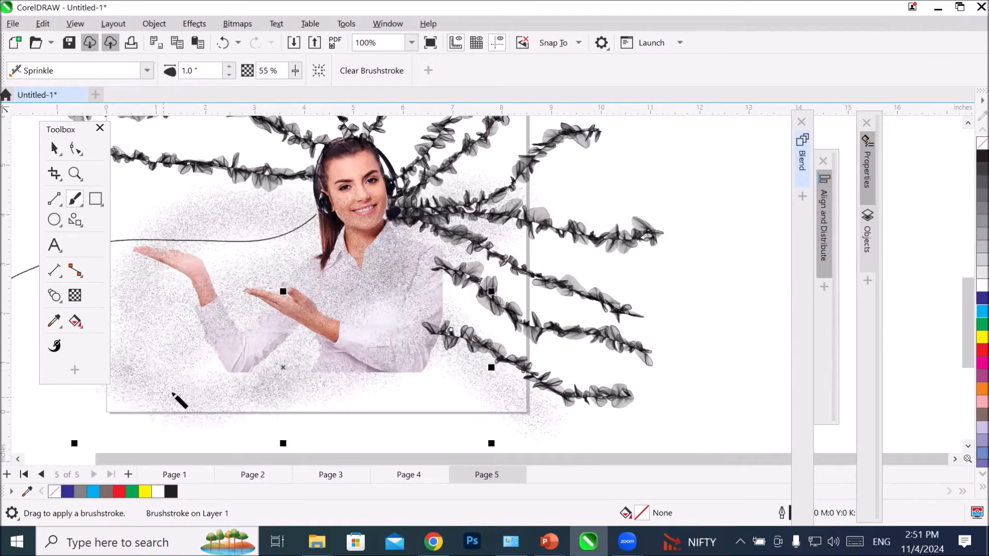
Step: Recolor the last Sprinkle brushstroke and other Sprinkle strokes around the woman red
left_click(977, 350)
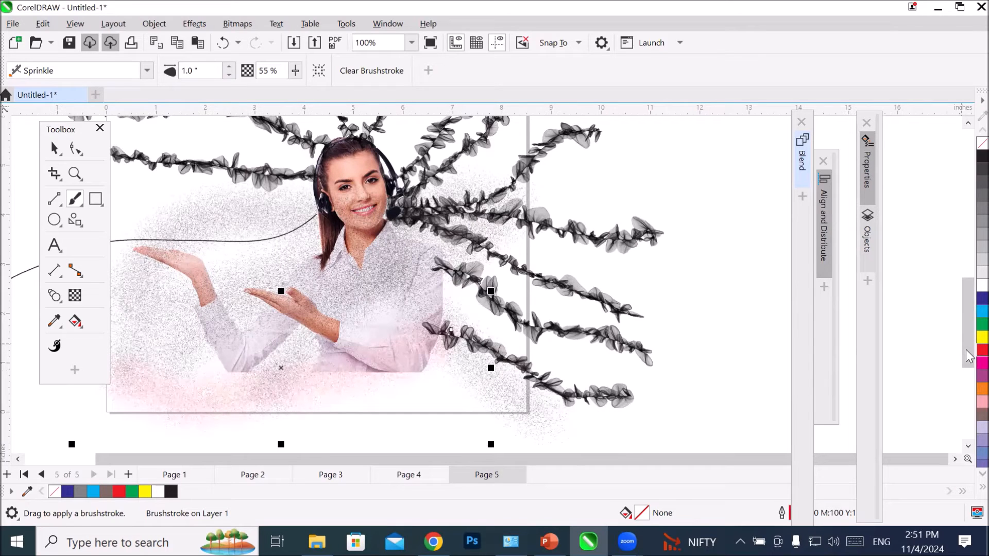
left_click(54, 148)
left_click(274, 273)
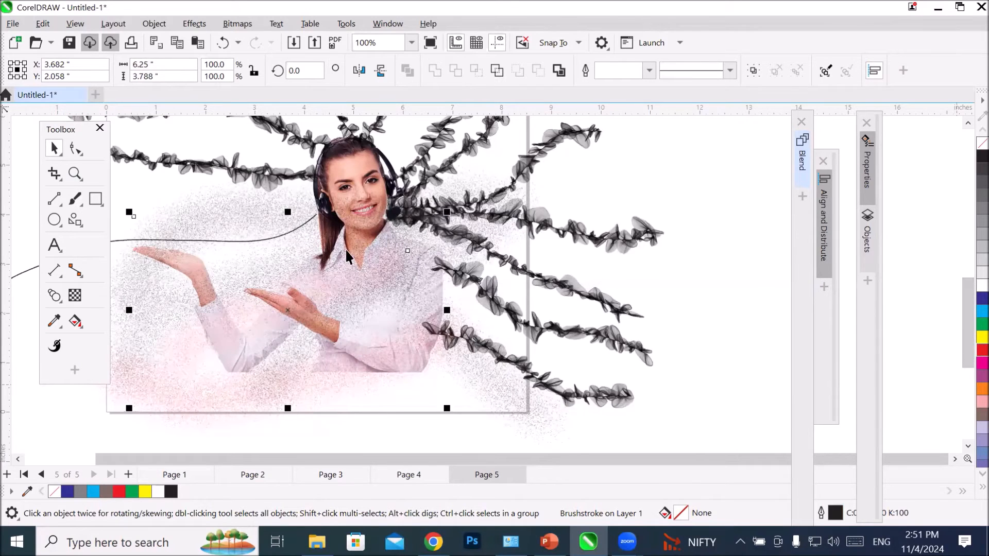
left_click(291, 265)
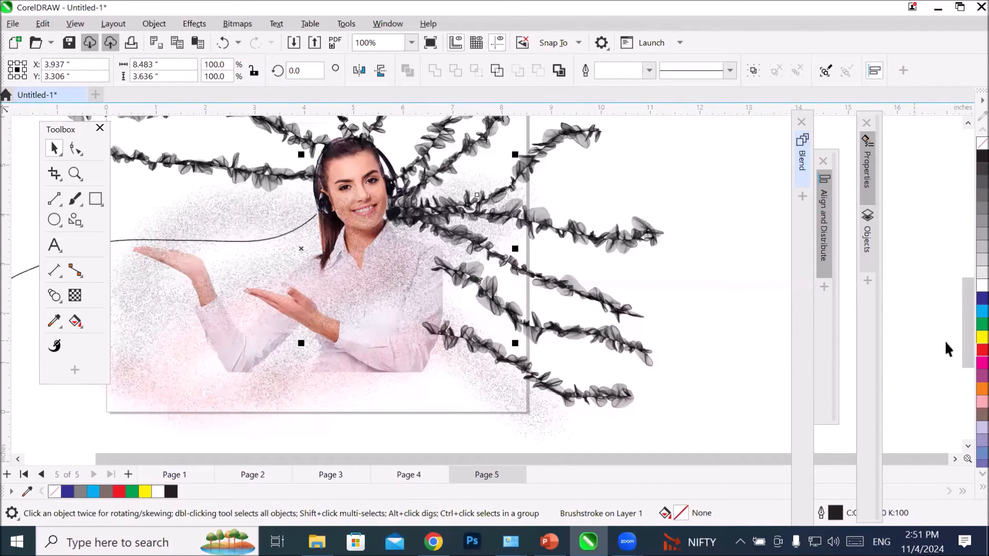
left_click(446, 351)
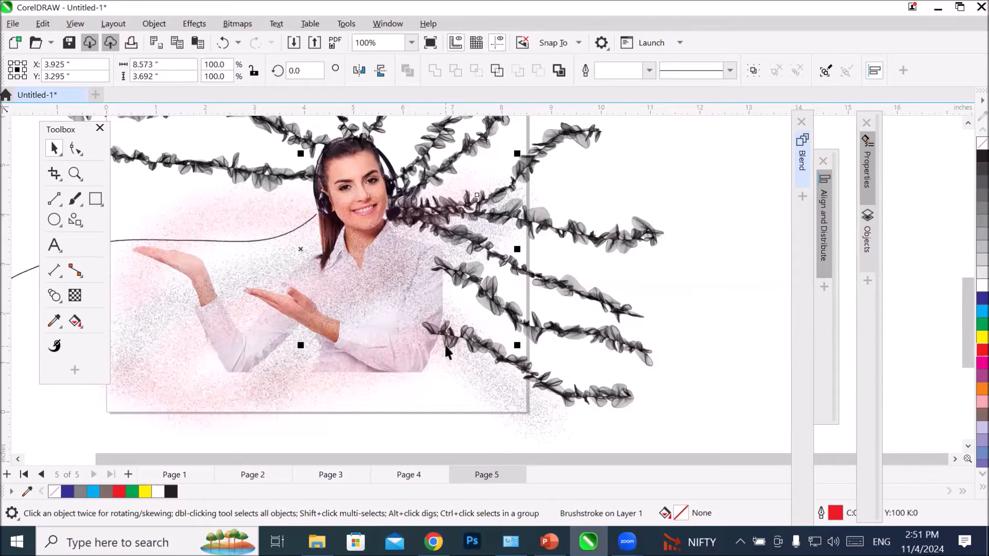
Step: Bring the woman's image to the front of the page, above the Sprinkle brushstrokes
scroll(446, 351, "down", 2)
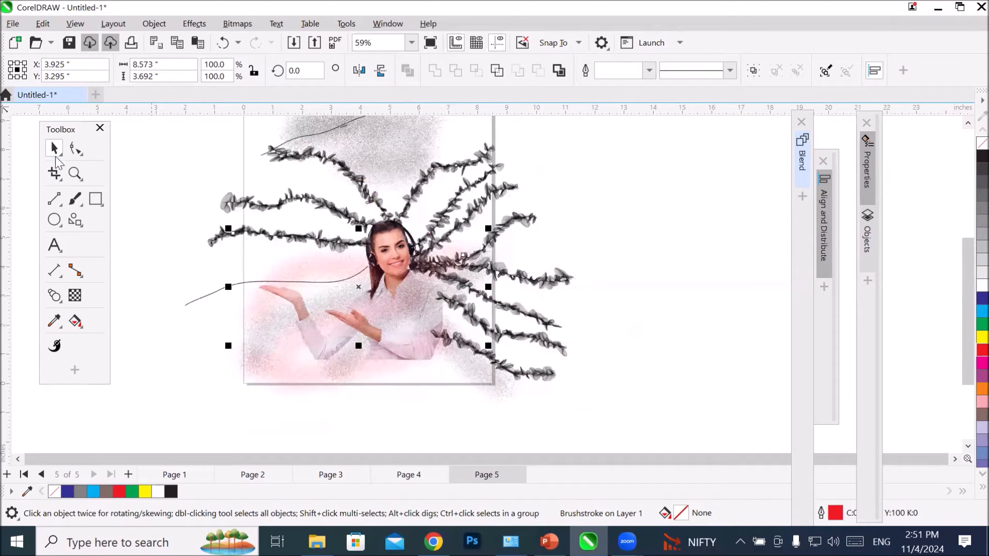
scroll(412, 373, "up", 3)
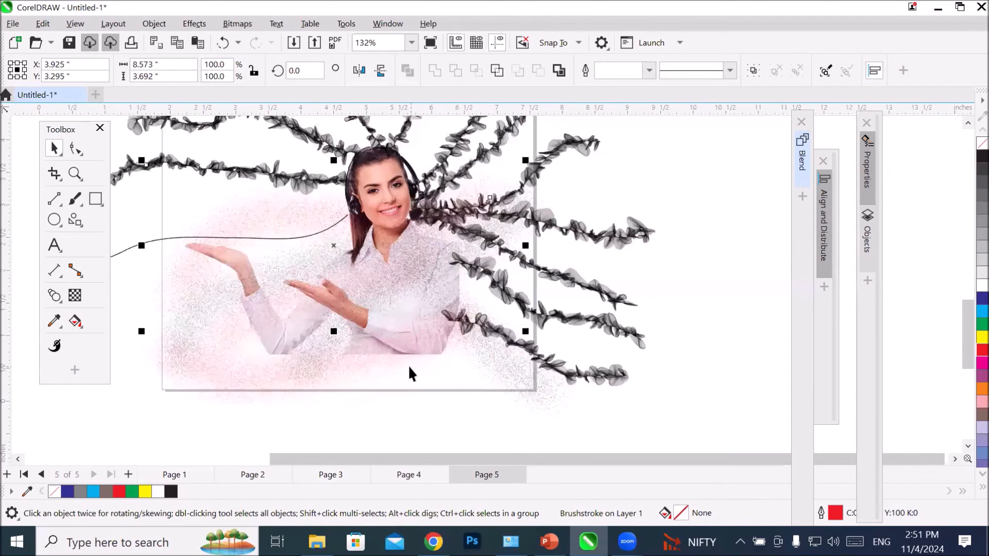
scroll(409, 370, "up", 2)
left_click(363, 135)
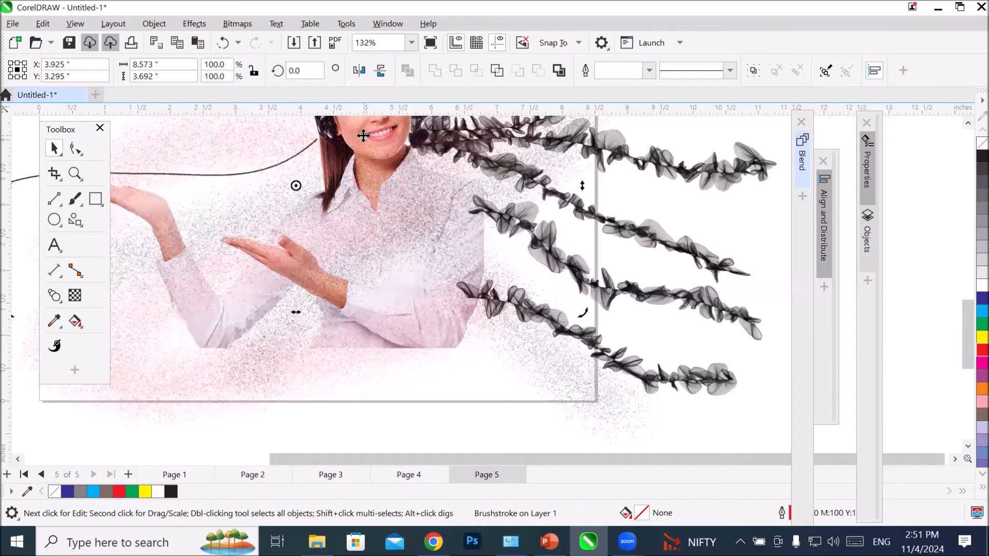
scroll(355, 134, "down", 3)
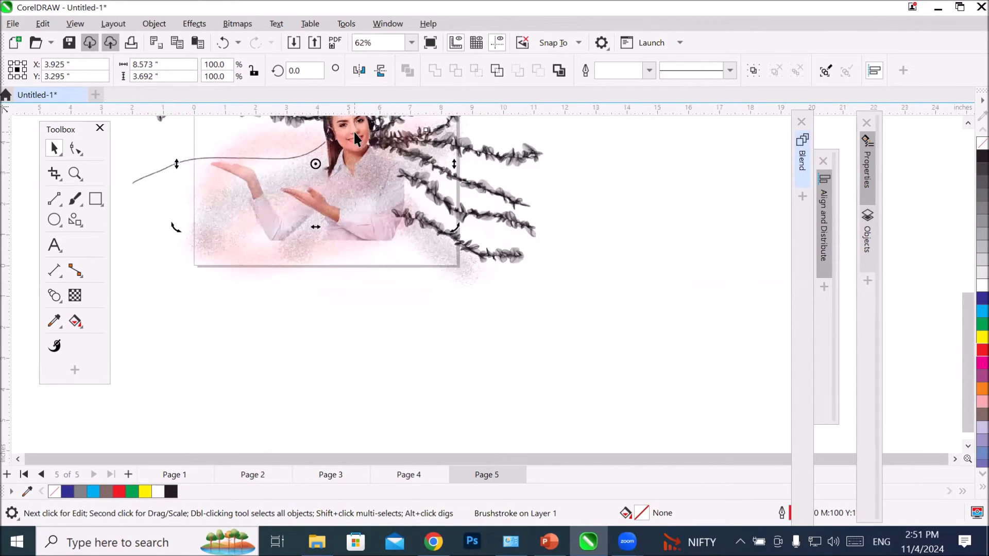
right_click(348, 131)
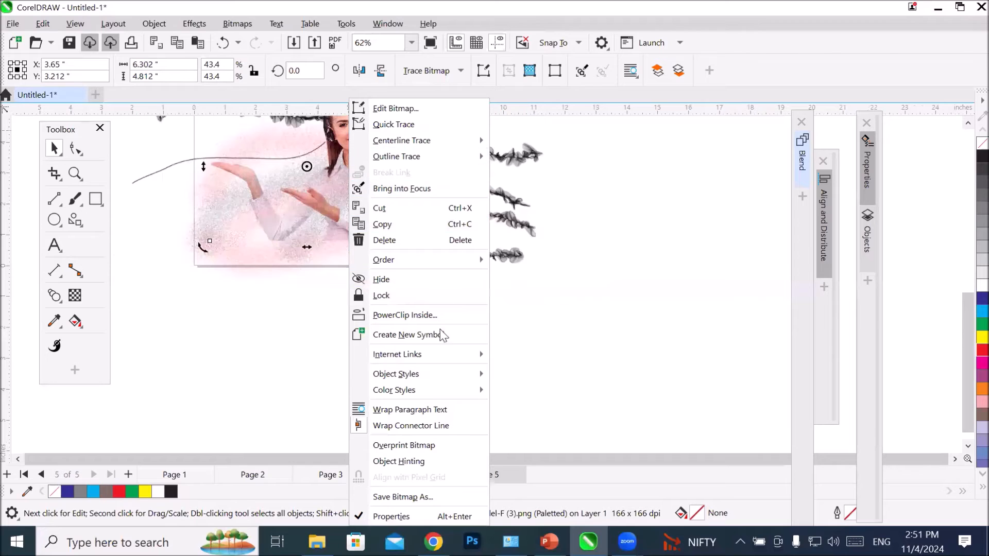
mouse_move(426, 372)
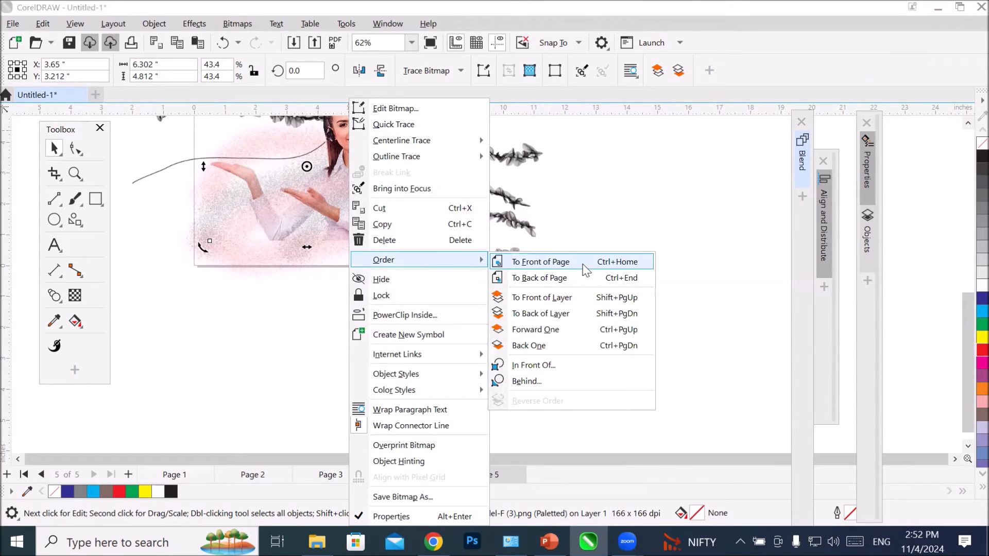
left_click(584, 267)
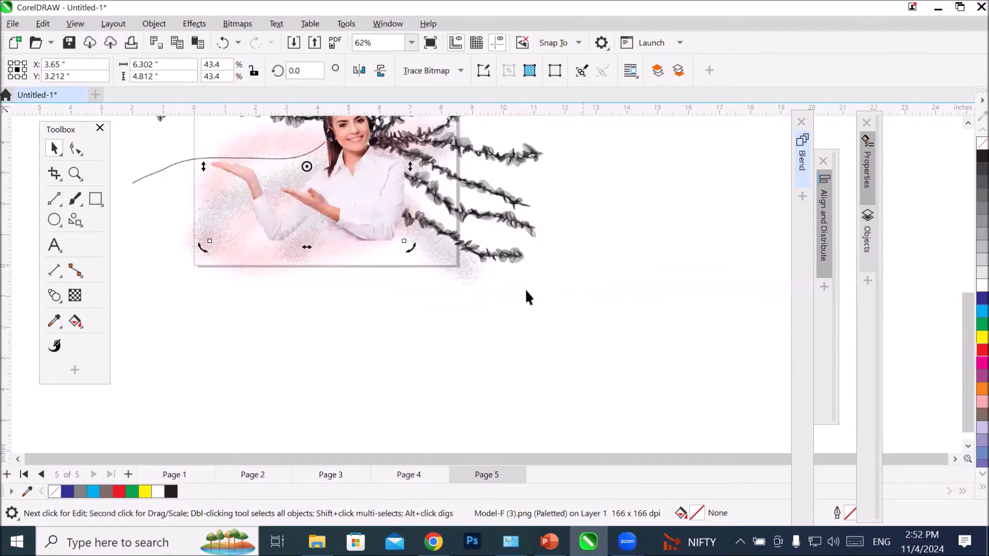
Step: Move the woman's image horizontally off the page to the empty area on its right, at about X 18.6 inches
scroll(243, 245, "down", 4)
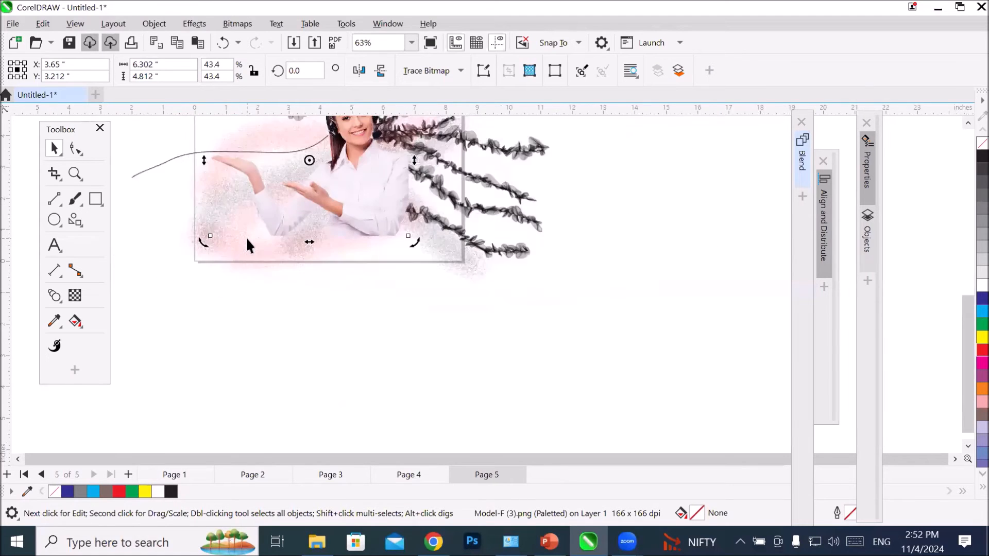
scroll(242, 239, "down", 1)
left_click(355, 317)
left_click_drag(296, 227, 479, 226)
scroll(296, 264, "up", 6)
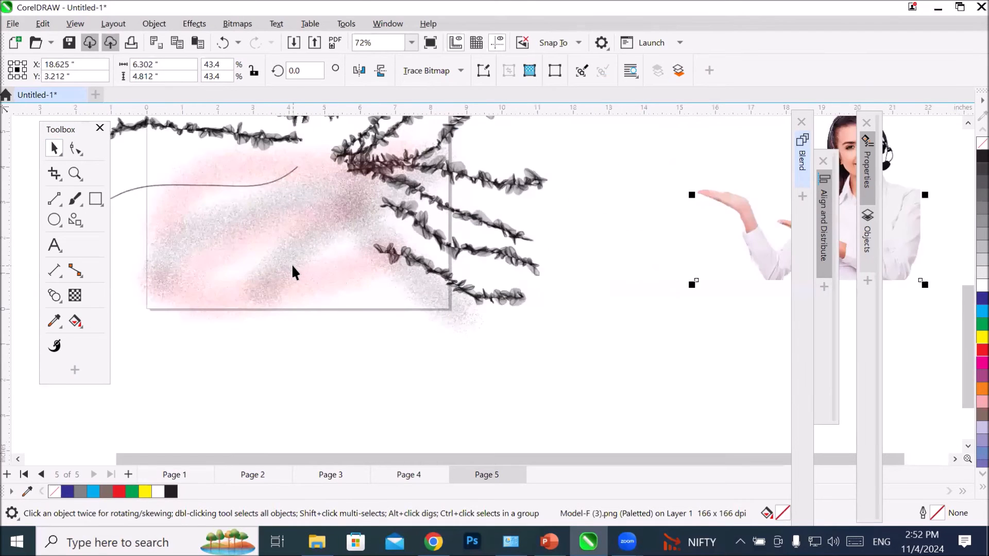
Step: Select all the brushstrokes on and around the page without the woman's image and delete them
scroll(291, 263, "down", 1)
scroll(307, 151, "up", 3)
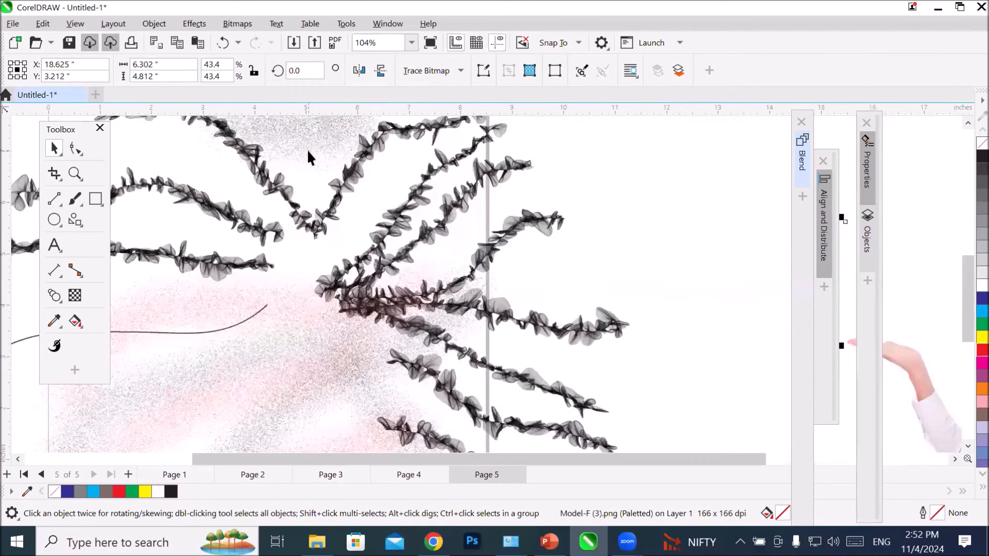
scroll(306, 151, "down", 3)
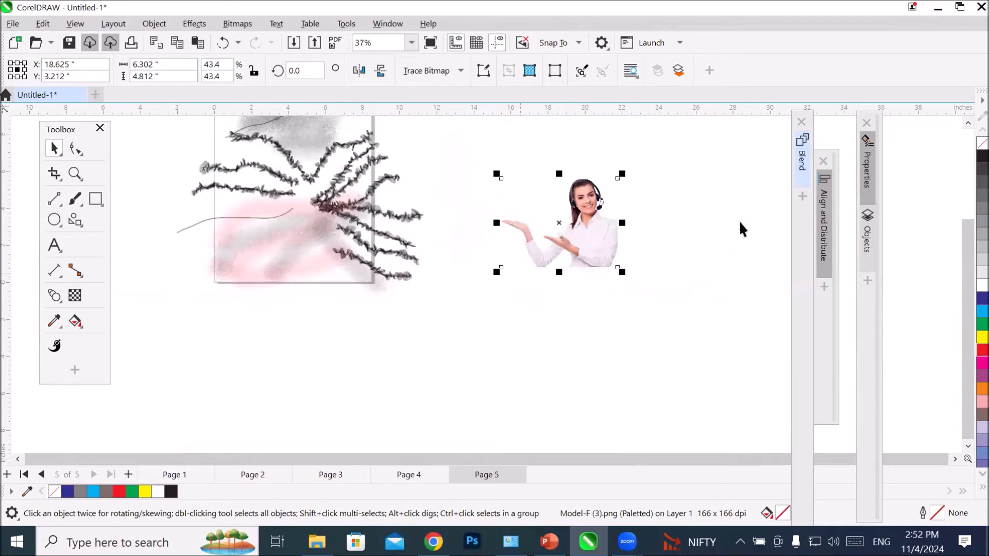
left_click(967, 123)
left_click_drag(967, 124, 967, 124)
scroll(471, 386, "down", 1)
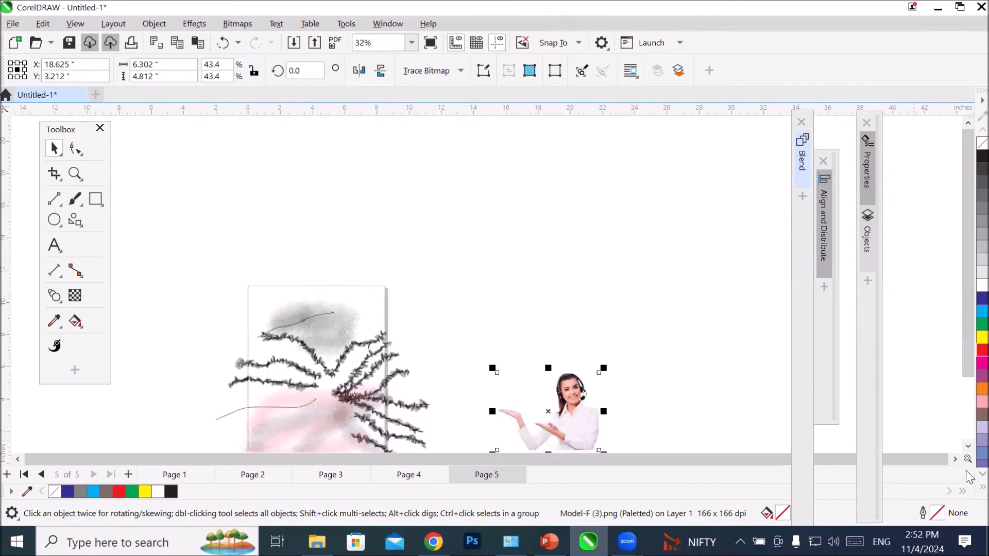
left_click(967, 446)
left_click(967, 446)
left_click(967, 446)
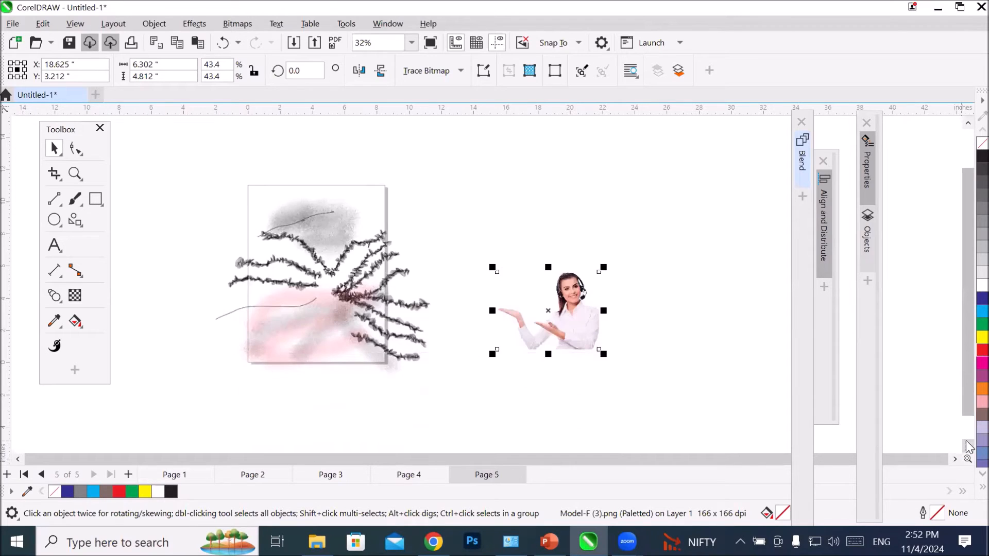
left_click(967, 446)
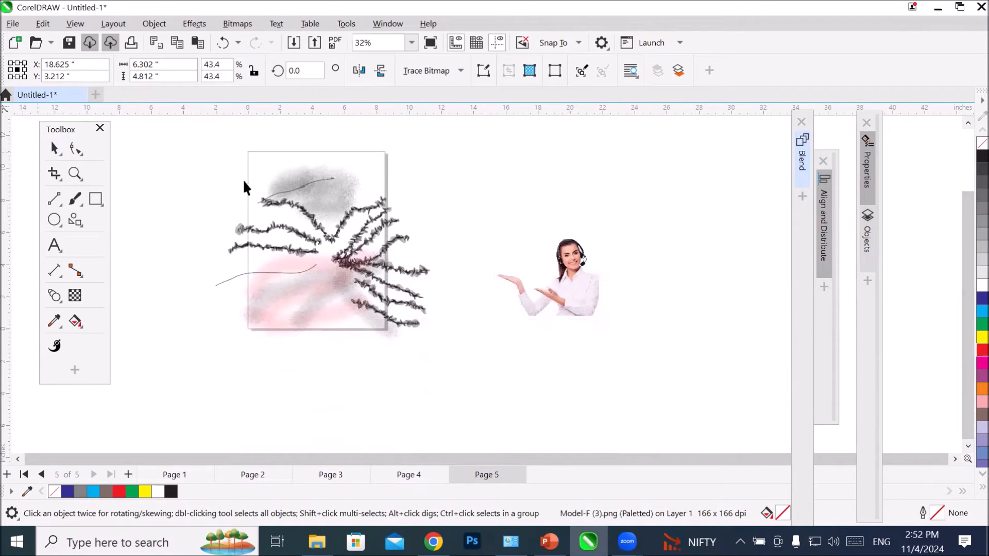
left_click_drag(459, 372, 459, 372)
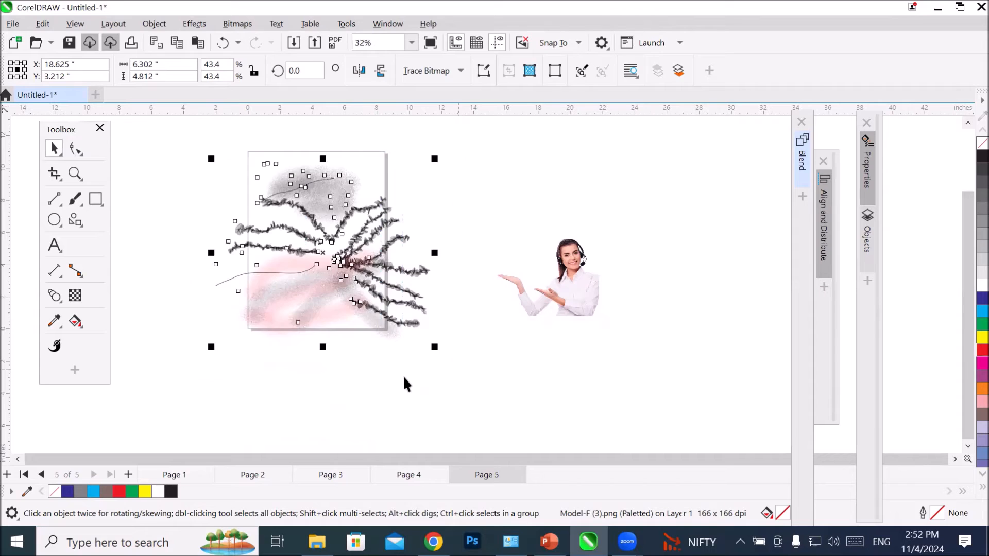
key("Delete")
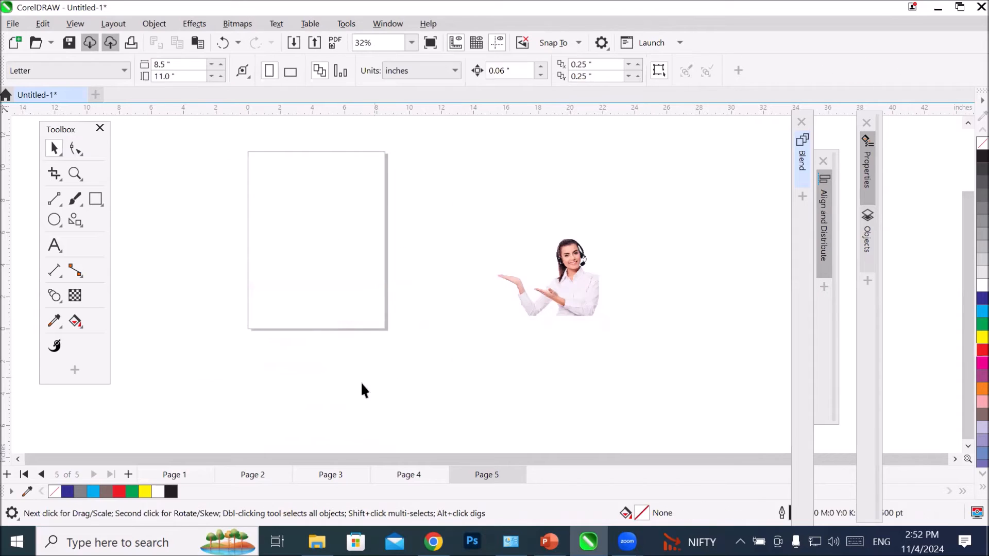
Step: Choose the Skies style for the Painterly Brush tool and make cyan the document's default fill for Graphic objects
left_click(74, 199)
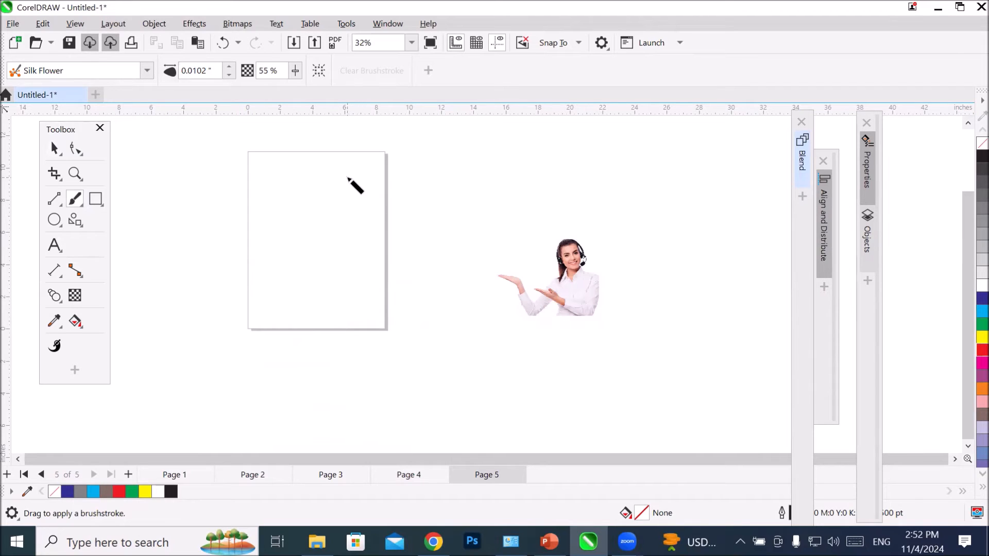
left_click(145, 76)
left_click(145, 75)
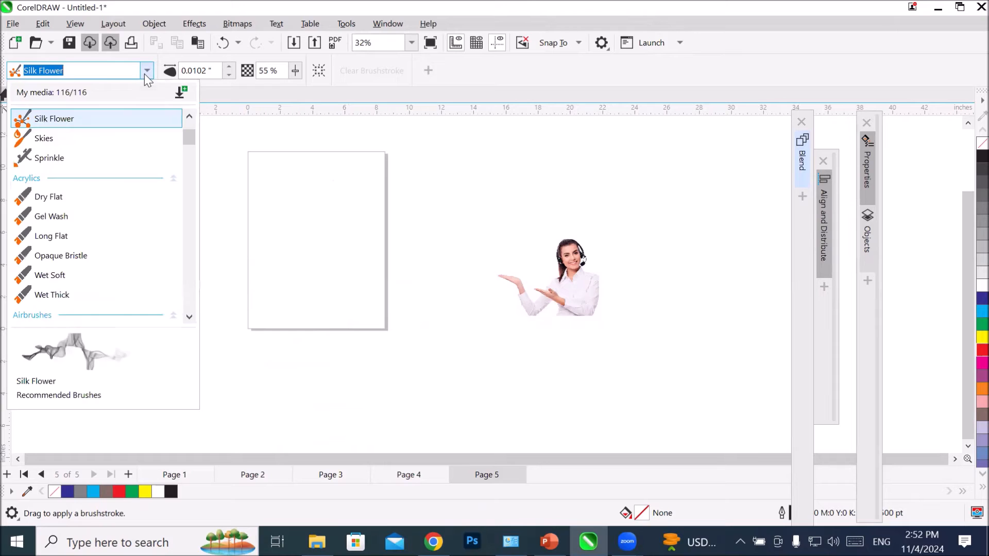
left_click(145, 75)
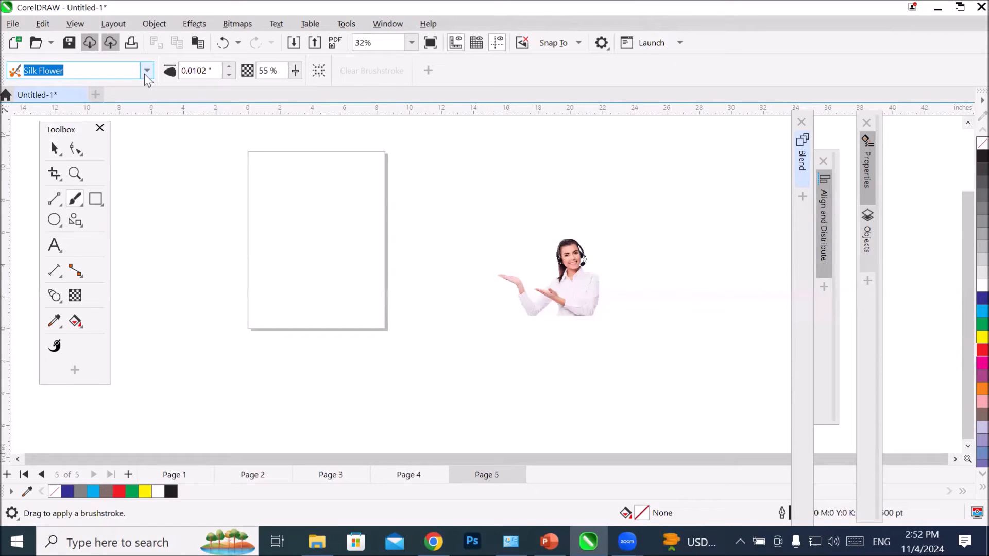
left_click(146, 72)
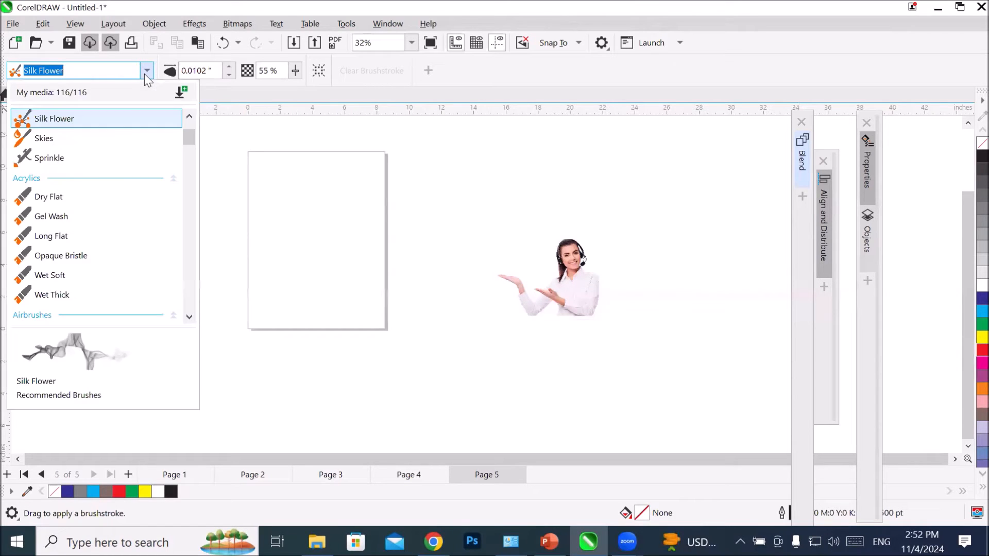
left_click(66, 143)
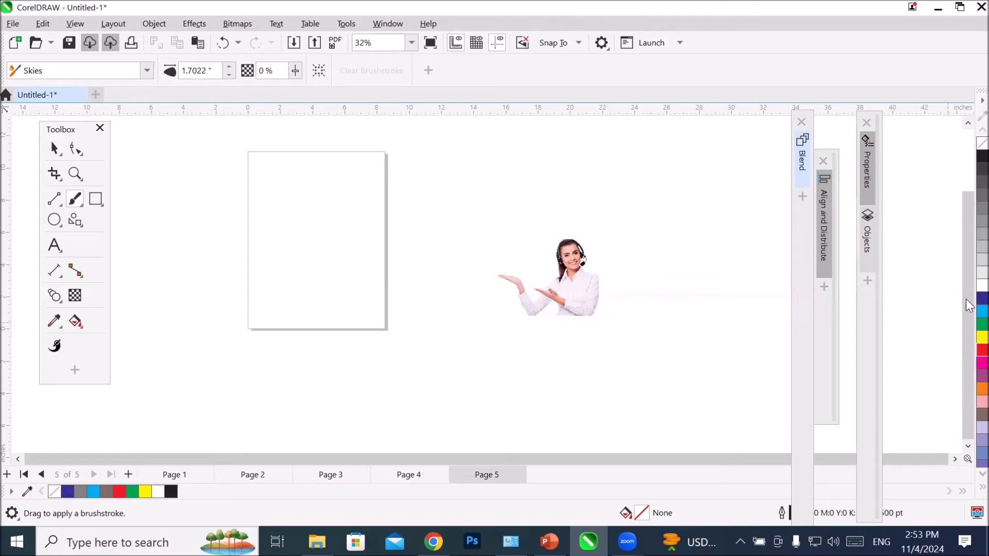
left_click(981, 312)
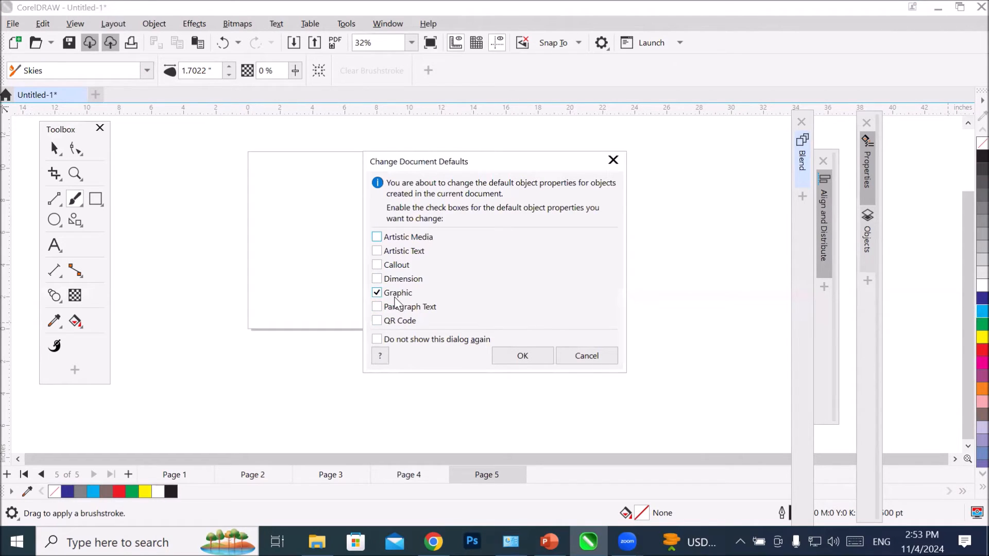
left_click(521, 355)
Step: Paint two neighbouring diagonal Skies brushstrokes across the upper half of the empty page and recolor each one cyan
left_click_drag(254, 234, 373, 152)
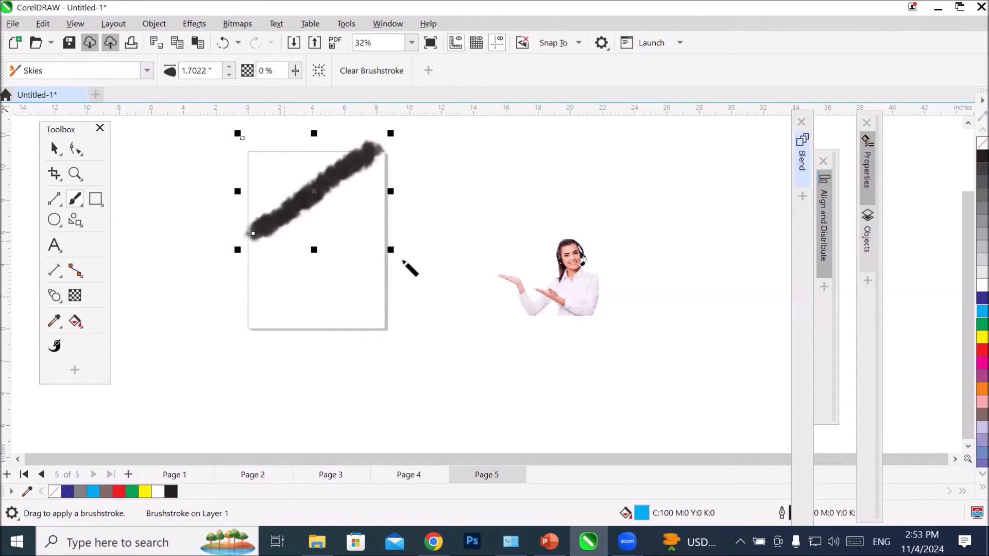
left_click(977, 310)
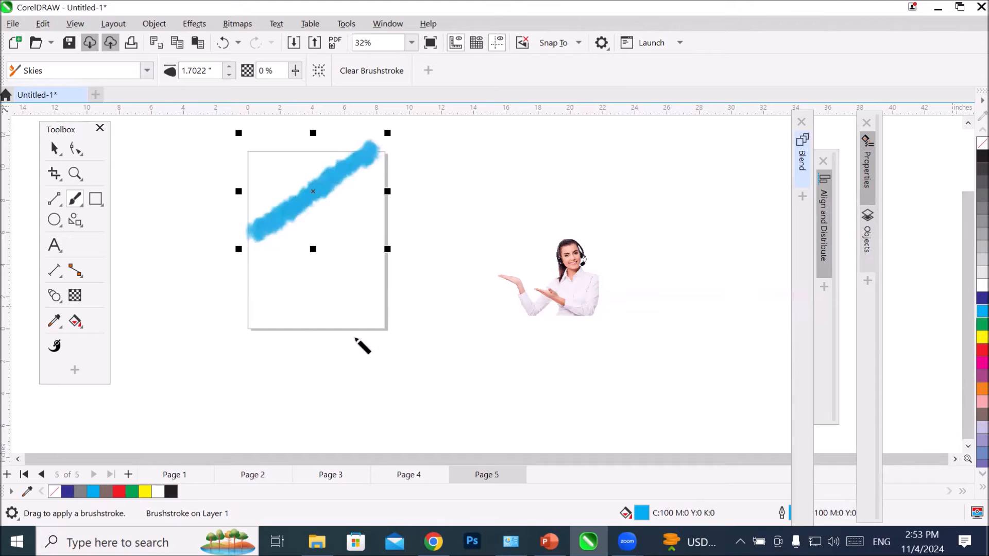
left_click_drag(265, 241, 390, 171)
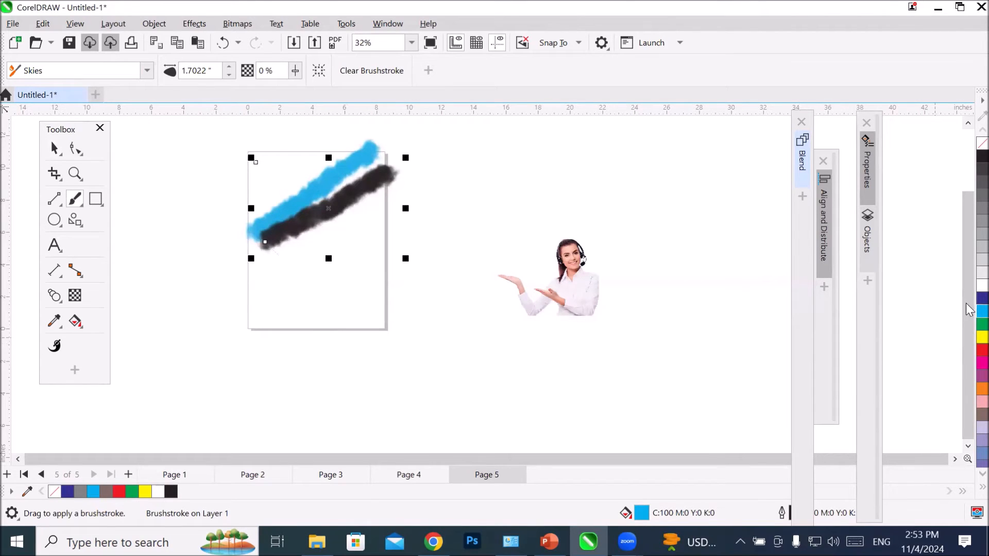
left_click(982, 311)
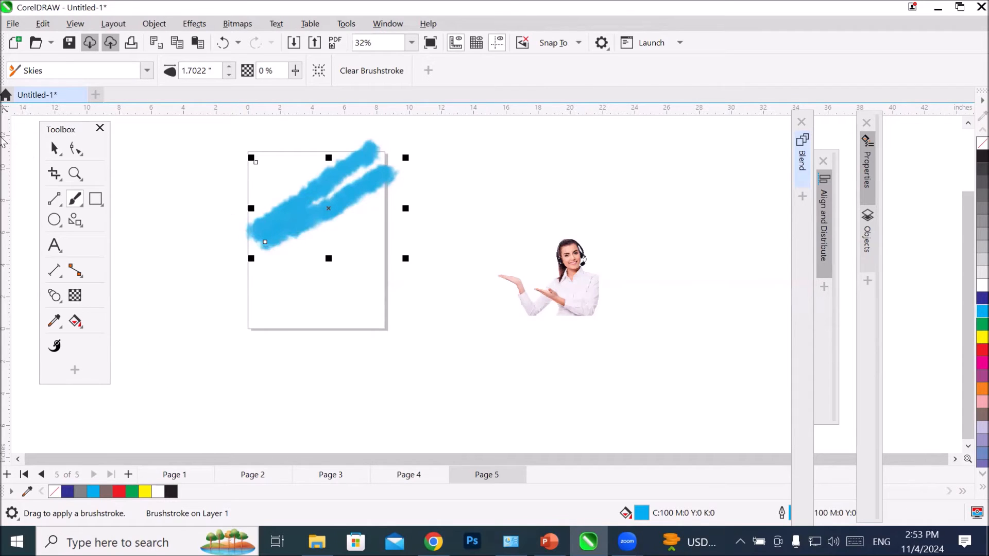
Step: Move the lower cyan brushstroke up beside the other one and place two copies of the pair diagonally down the page
left_click(49, 149)
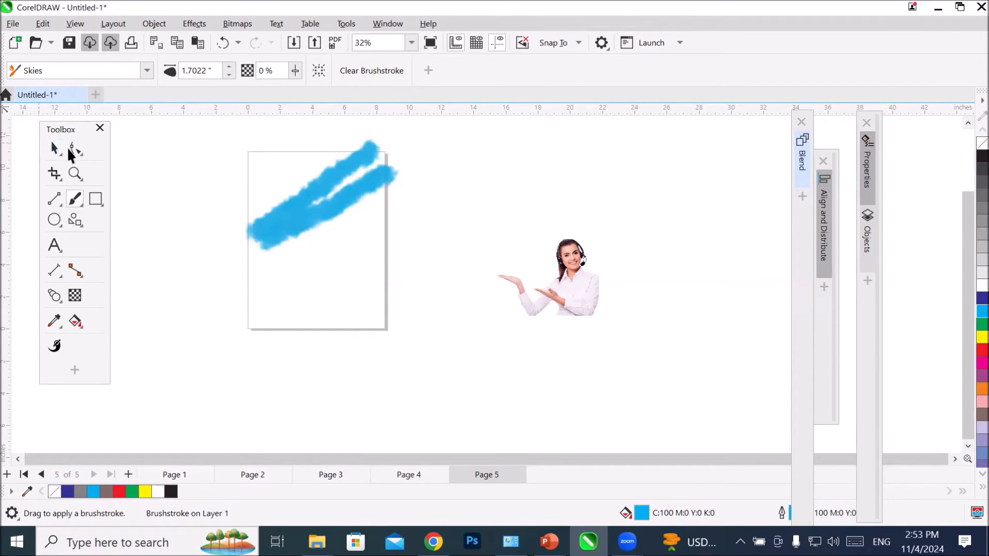
left_click(271, 182)
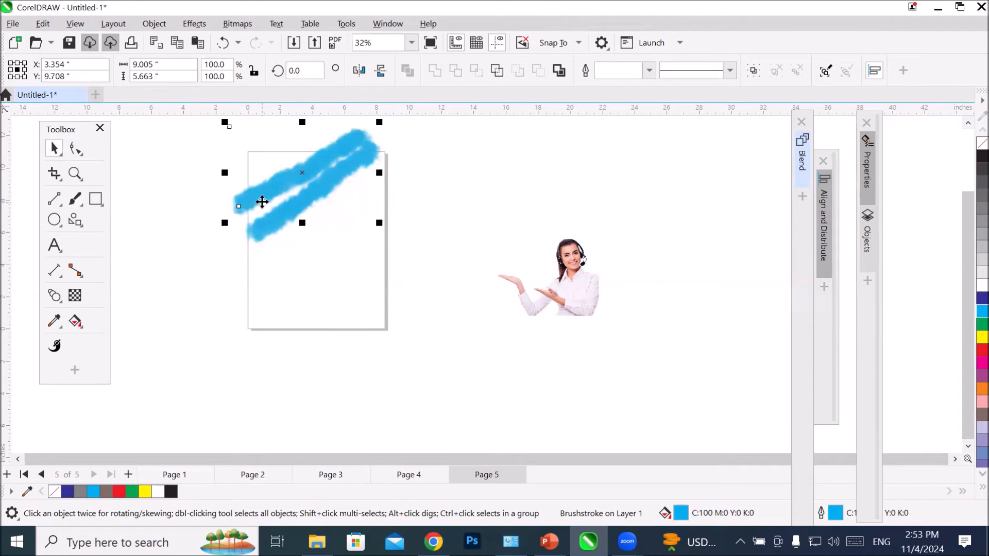
left_click_drag(203, 147, 441, 254)
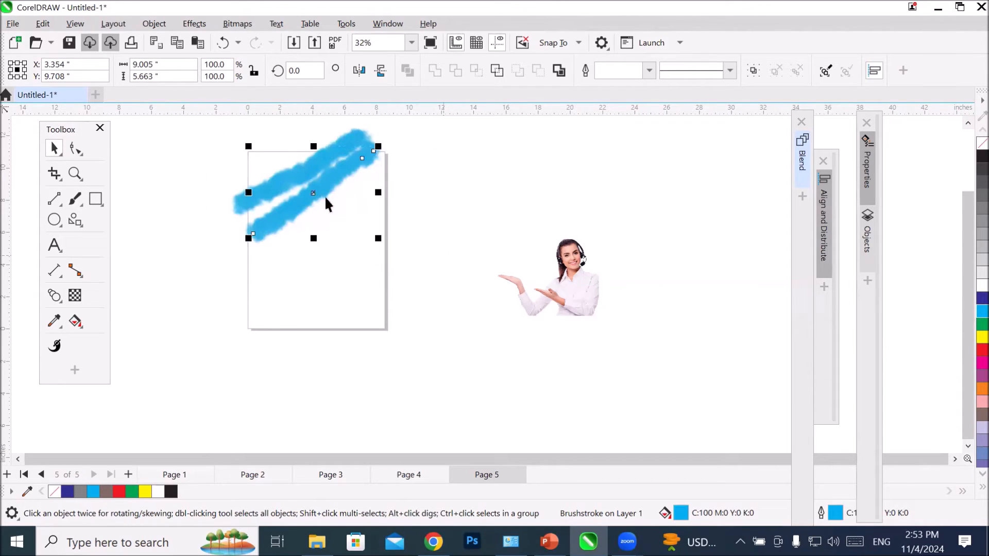
mouse_move(199, 126)
left_mouse_down()
mouse_move(440, 218)
mouse_move(442, 243)
left_mouse_up()
mouse_move(302, 184)
left_mouse_down()
mouse_move(350, 225)
mouse_move(333, 232)
left_mouse_up()
key("Escape")
left_click_drag(303, 195, 350, 296)
right_click(326, 247)
left_click(441, 400)
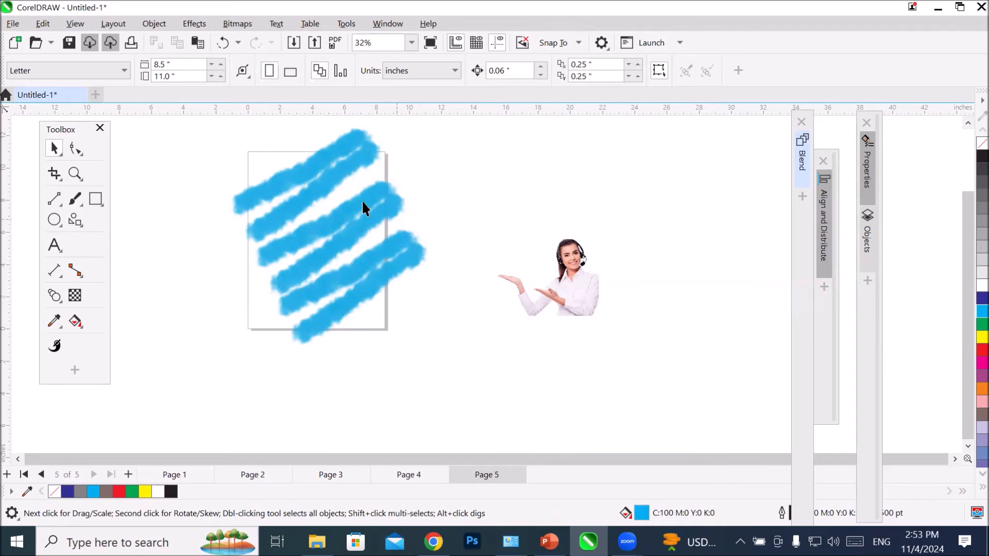
Step: Examine the soft, cloudy edges of the cyan Skies brushstrokes at high magnification
scroll(423, 263, "up", 5)
scroll(335, 308, "up", 4)
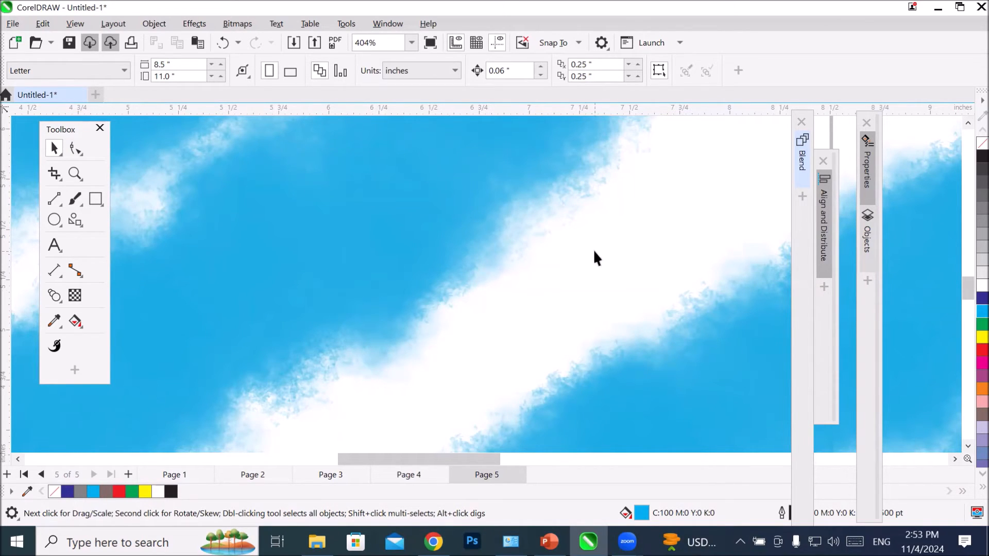
scroll(499, 221, "up", 5)
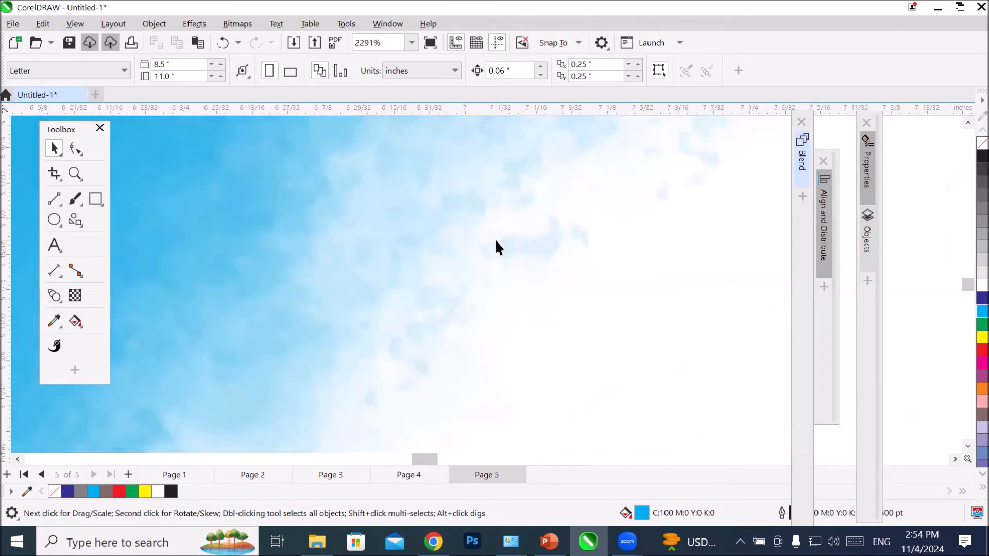
scroll(496, 247, "up", 2)
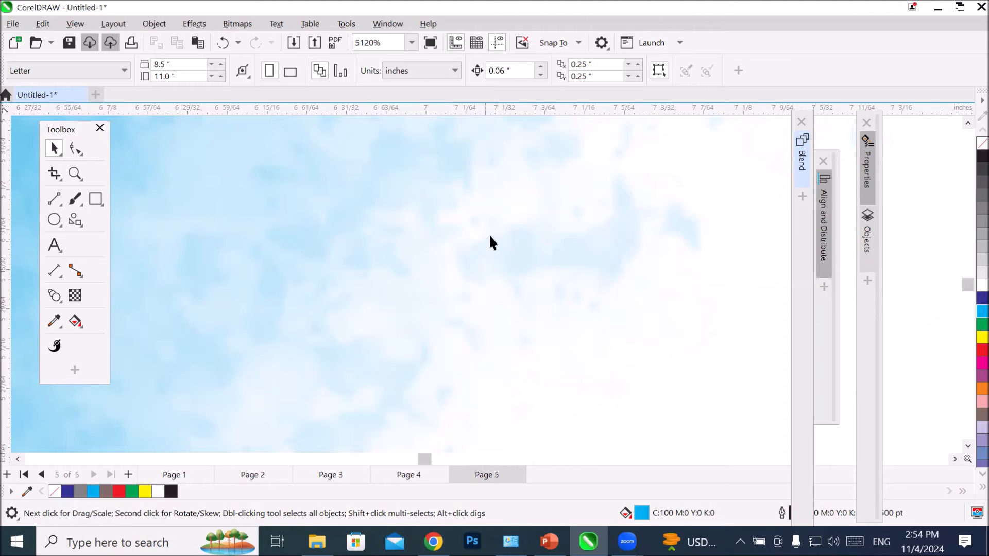
scroll(490, 237, "down", 5)
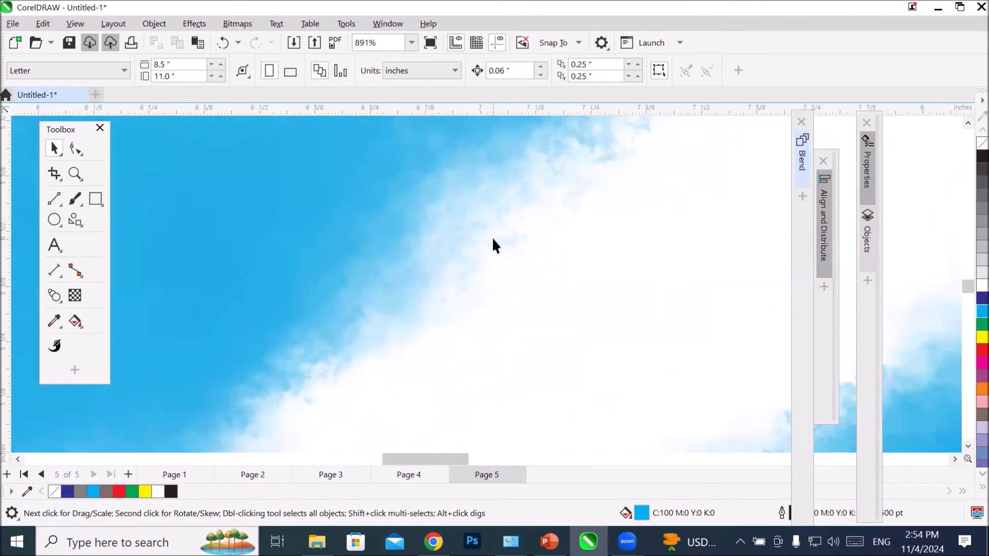
scroll(492, 246, "down", 2)
scroll(268, 287, "down", 5)
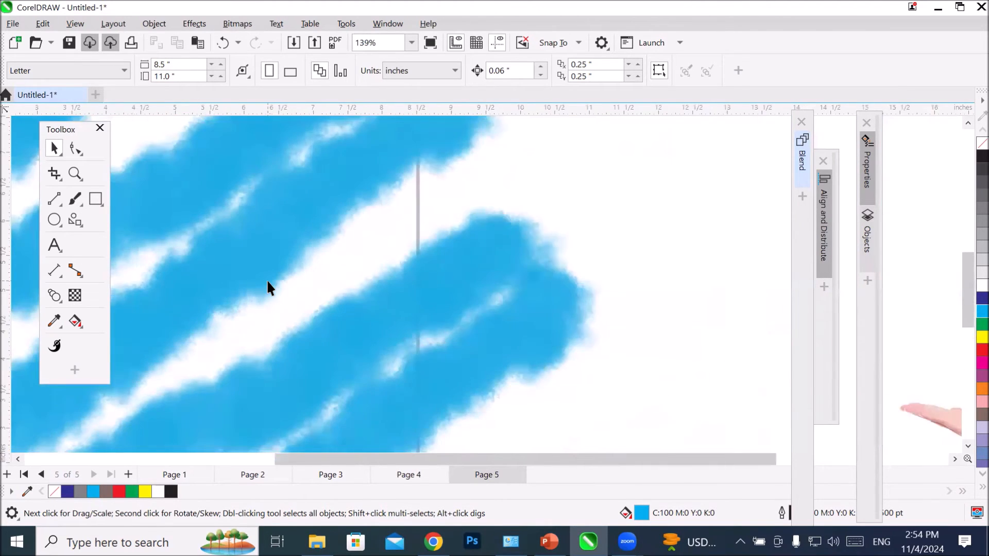
scroll(268, 282, "down", 4)
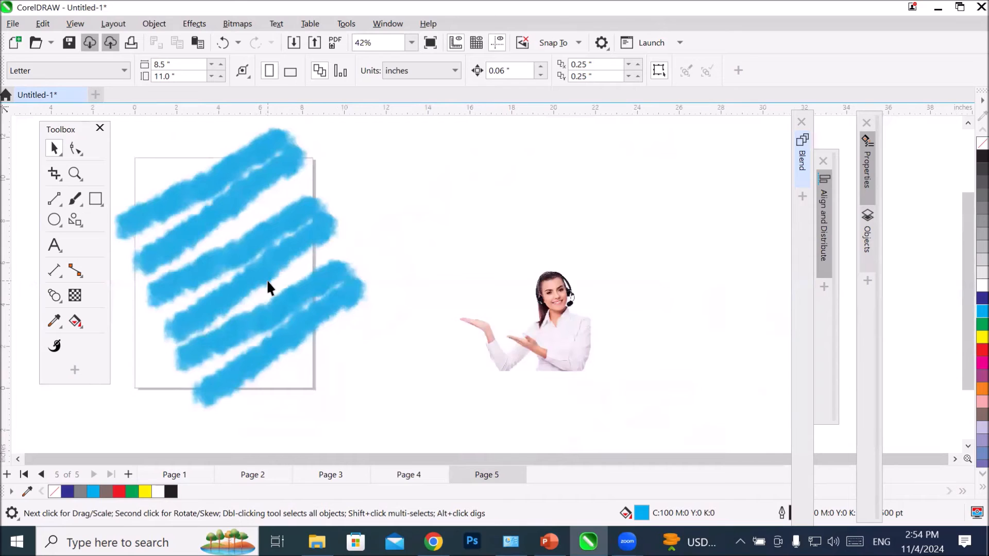
Step: Choose the Acrylics Dry Flat style for the Painterly Brush and paint a curved, rising brushstroke above the woman's image
left_click(76, 201)
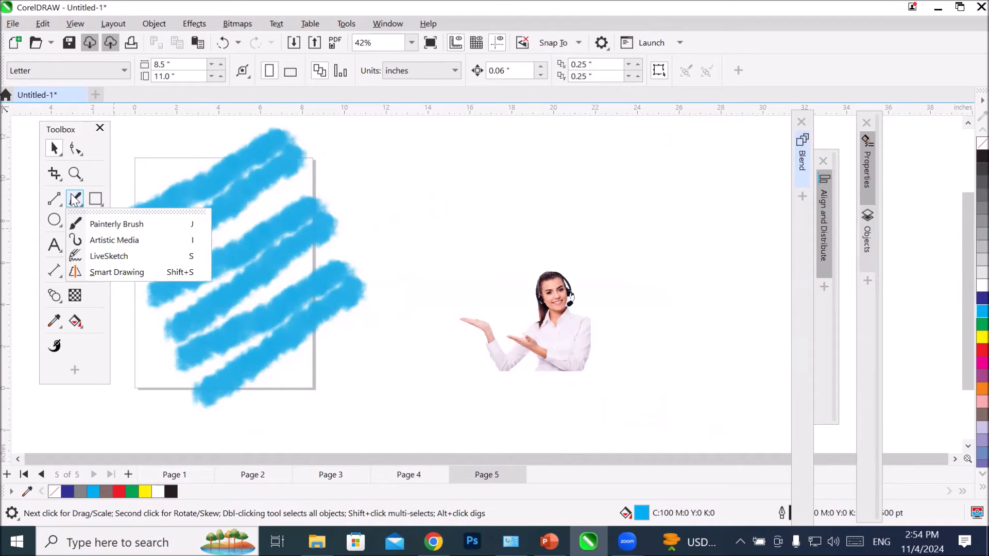
left_click(98, 225)
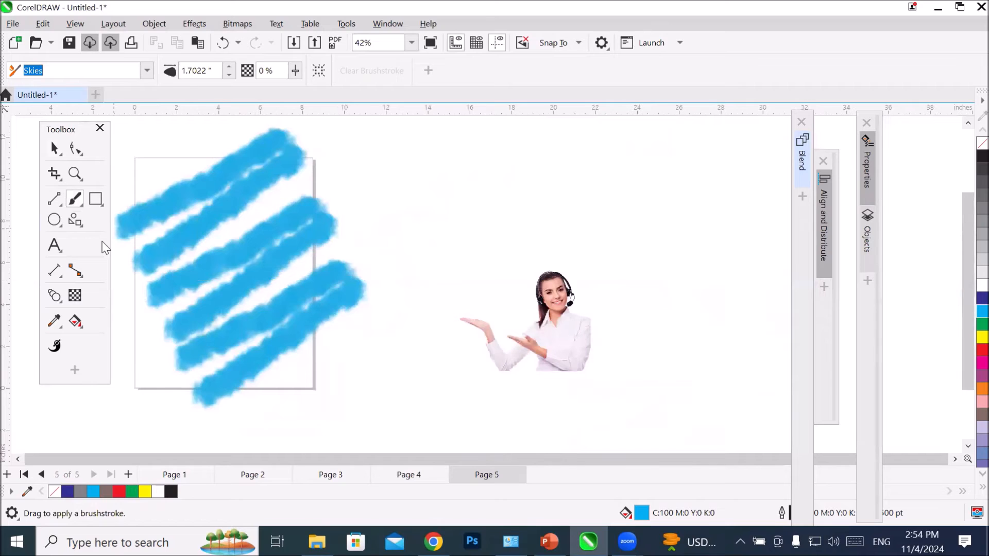
left_click(147, 70)
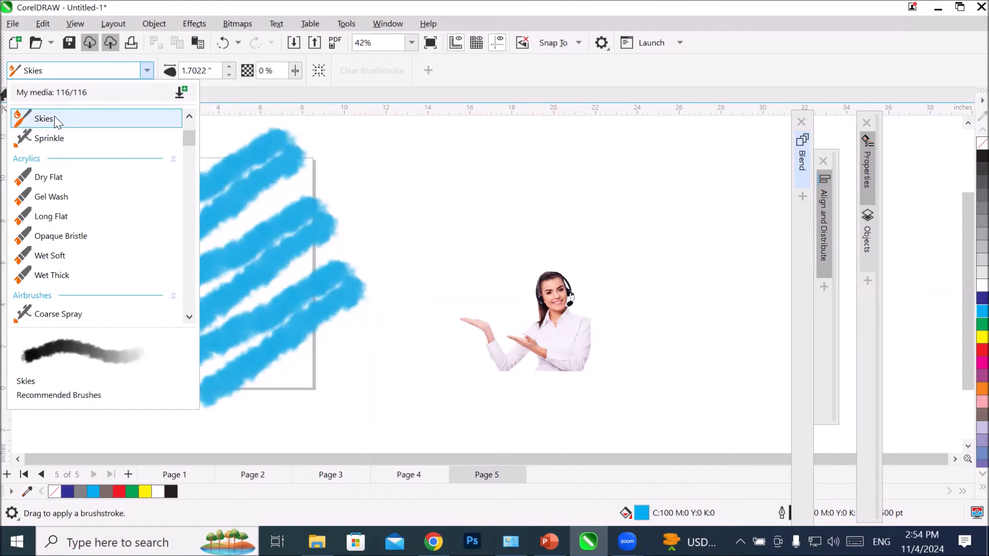
left_click(75, 180)
mouse_move(393, 315)
left_mouse_down()
mouse_move(482, 227)
mouse_move(594, 177)
left_mouse_up()
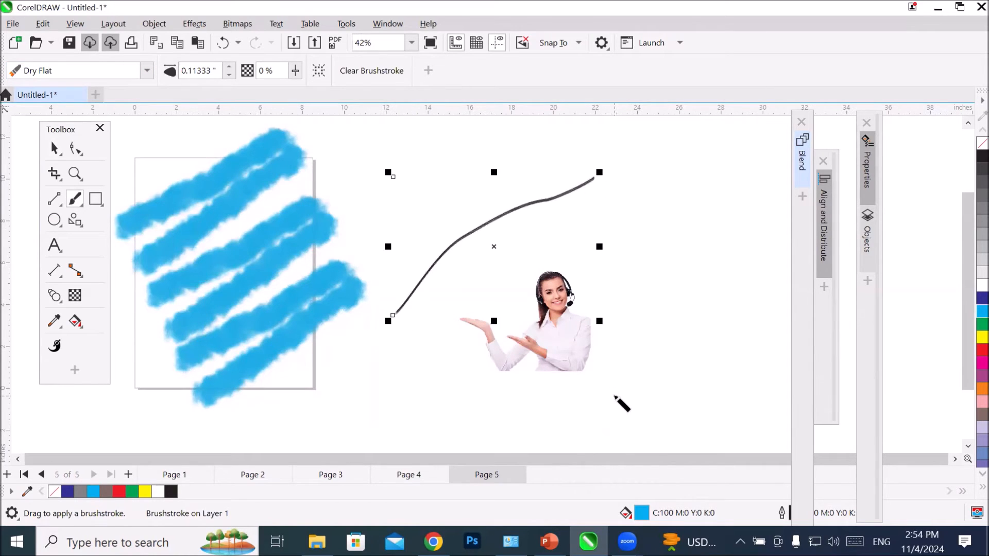
Step: Set the brush size of the new Dry Flat brushstroke to 3 inches
scroll(463, 309, "up", 2)
scroll(466, 246, "down", 2)
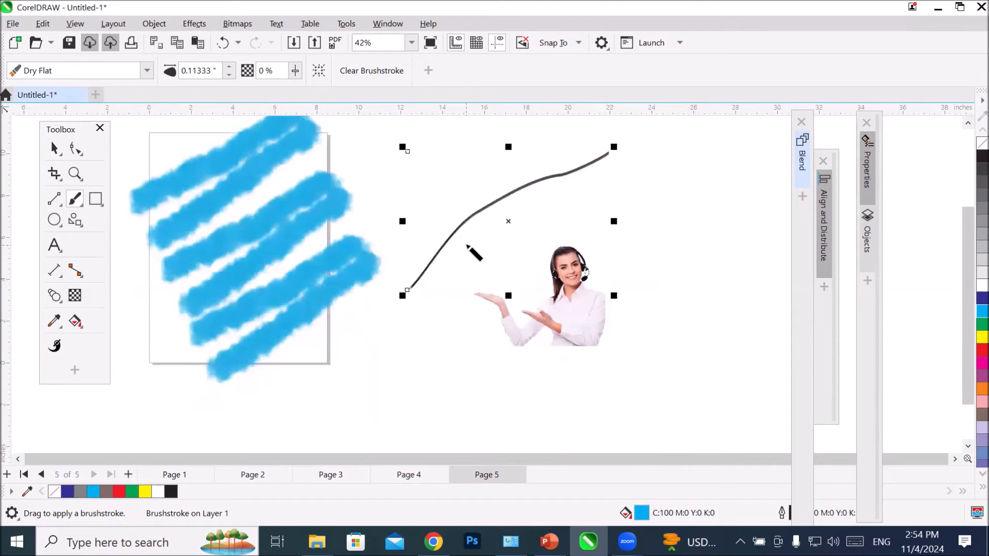
scroll(488, 190, "up", 2)
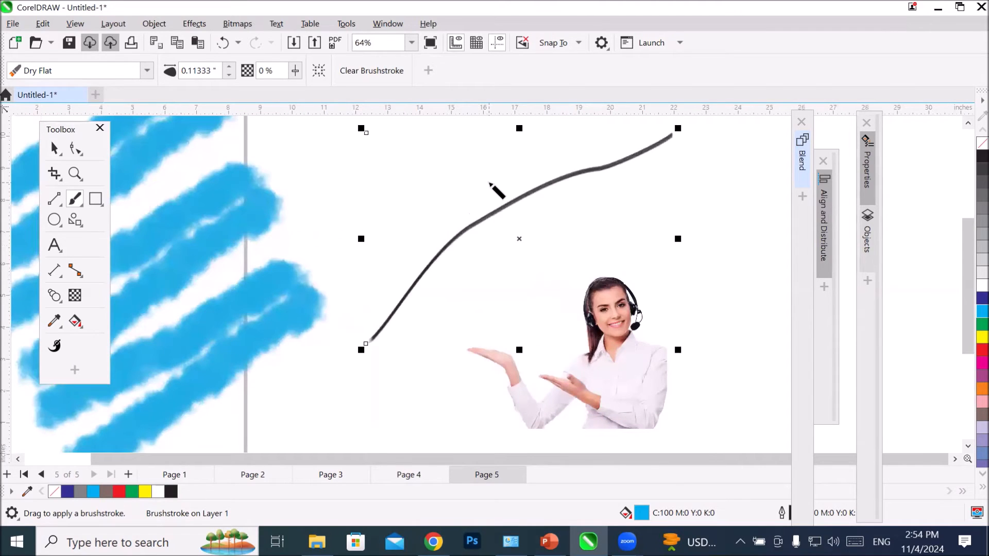
left_click(221, 71)
type("3")
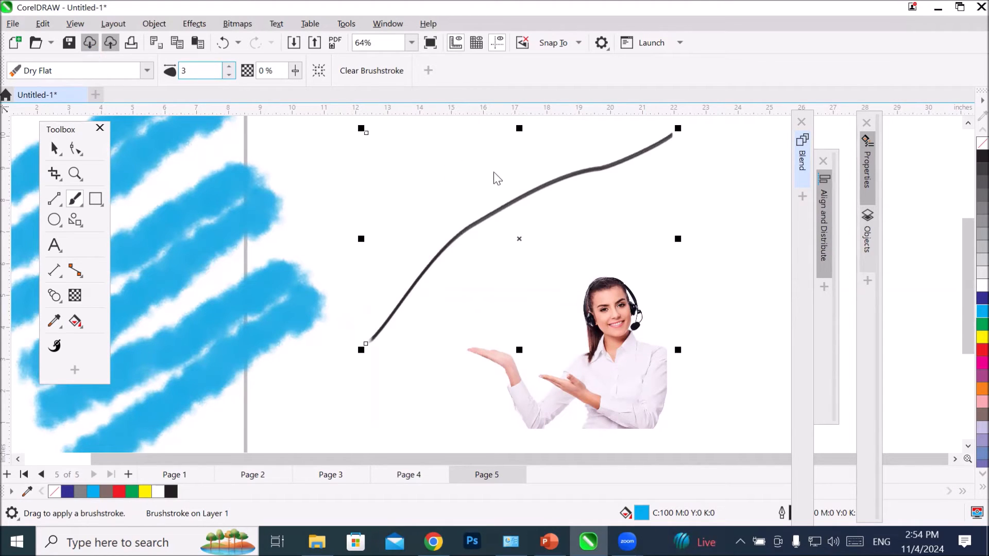
key("Return")
left_click_drag(967, 231, 967, 199)
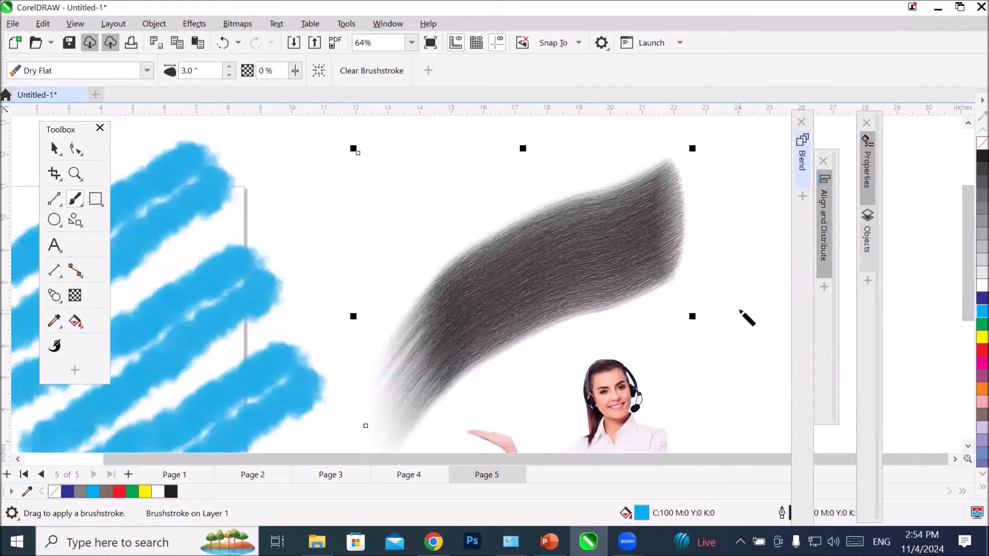
Step: Paint four more 3-inch Dry Flat brushstrokes: two above the page, one beside it and one across the cyan strokes
scroll(739, 309, "down", 1)
scroll(732, 308, "down", 1)
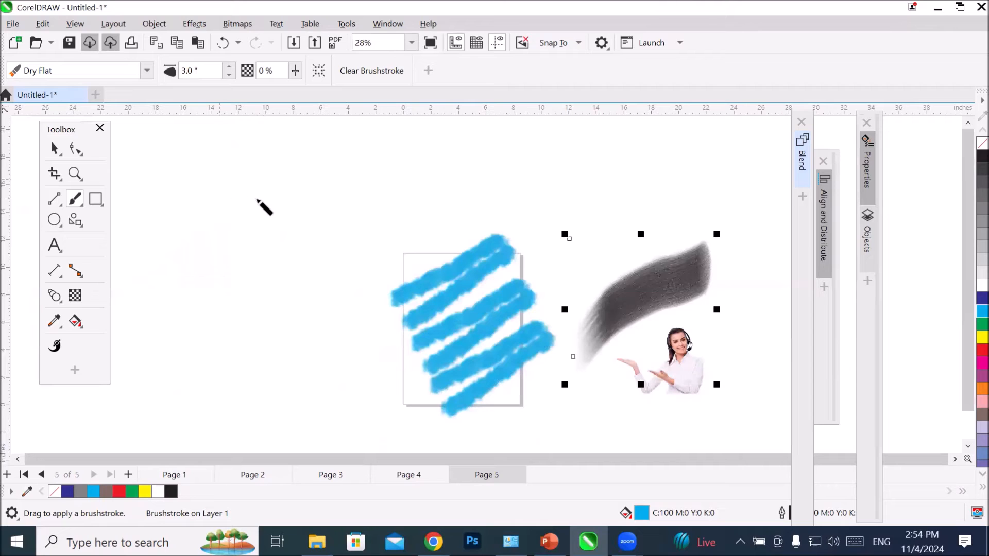
mouse_move(273, 197)
left_mouse_down()
mouse_move(294, 184)
mouse_move(388, 185)
left_mouse_up()
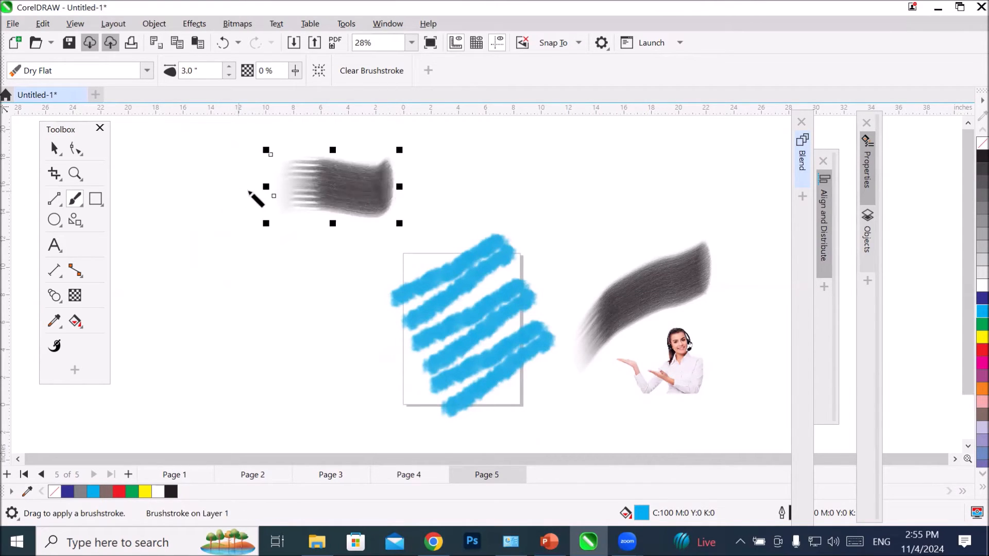
mouse_move(438, 186)
left_mouse_down()
mouse_move(483, 165)
mouse_move(612, 194)
left_mouse_up()
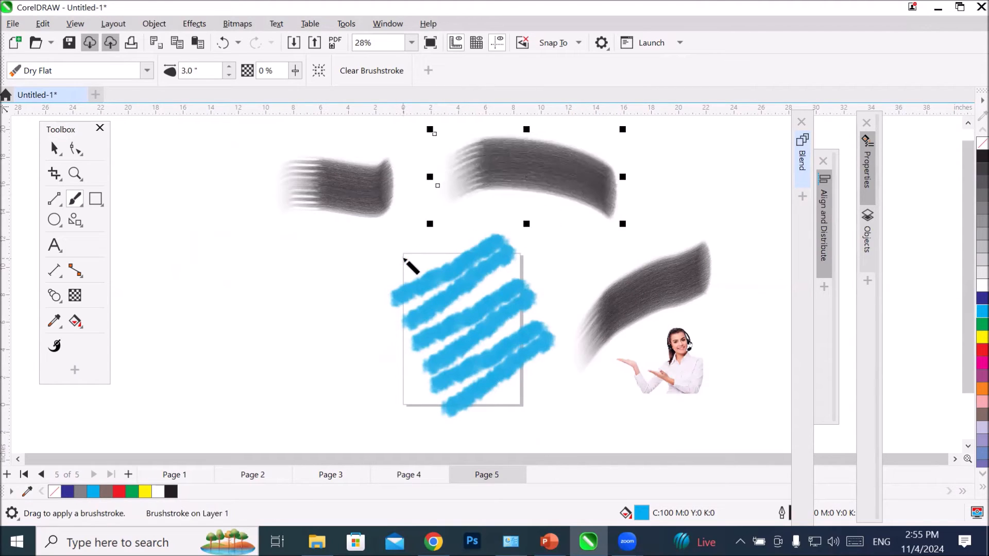
mouse_move(320, 297)
left_mouse_down()
mouse_move(306, 281)
mouse_move(255, 267)
mouse_move(165, 269)
mouse_move(135, 282)
left_mouse_up()
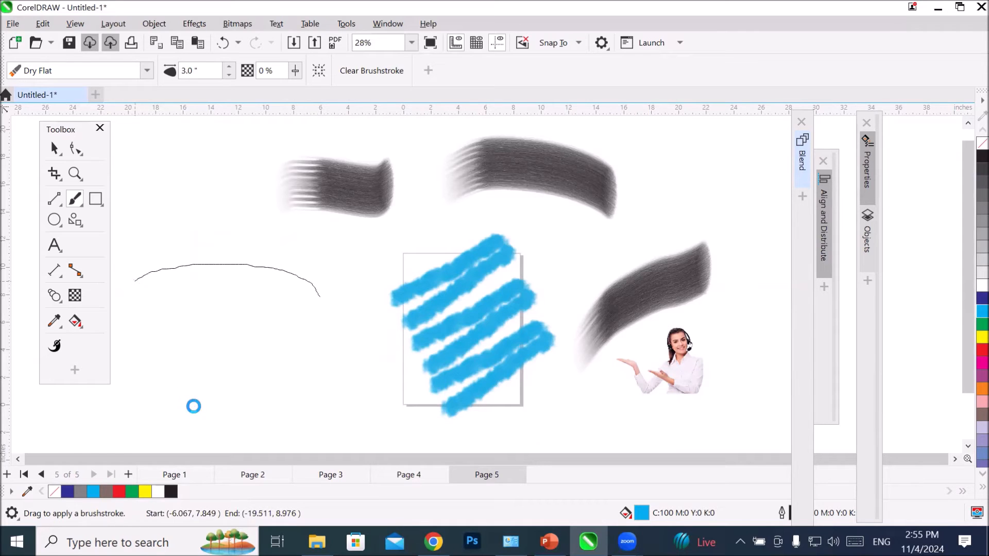
mouse_move(344, 286)
left_mouse_down()
mouse_move(379, 254)
mouse_move(451, 237)
mouse_move(523, 250)
left_mouse_up()
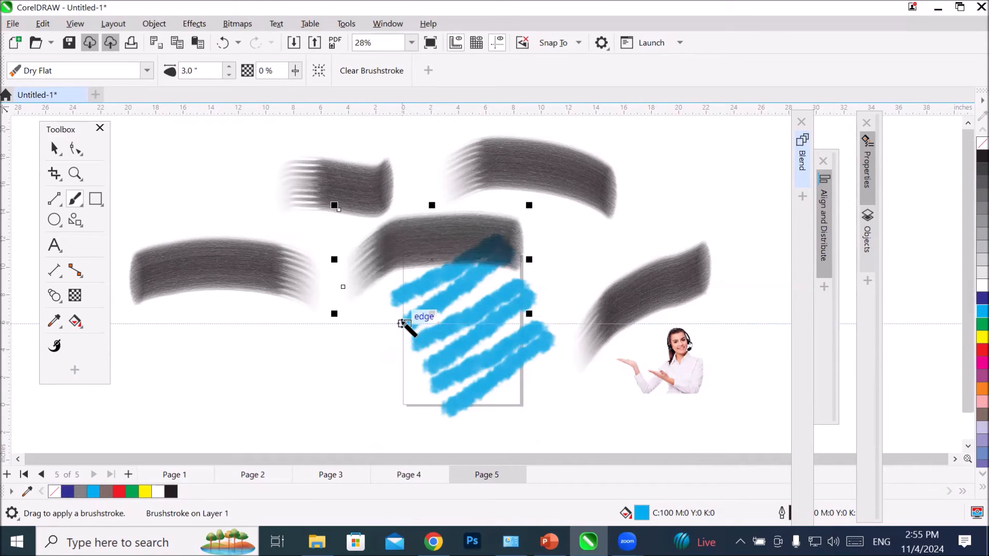
Step: Select all the brushstrokes together with the woman's image and delete them
scroll(402, 323, "down", 1)
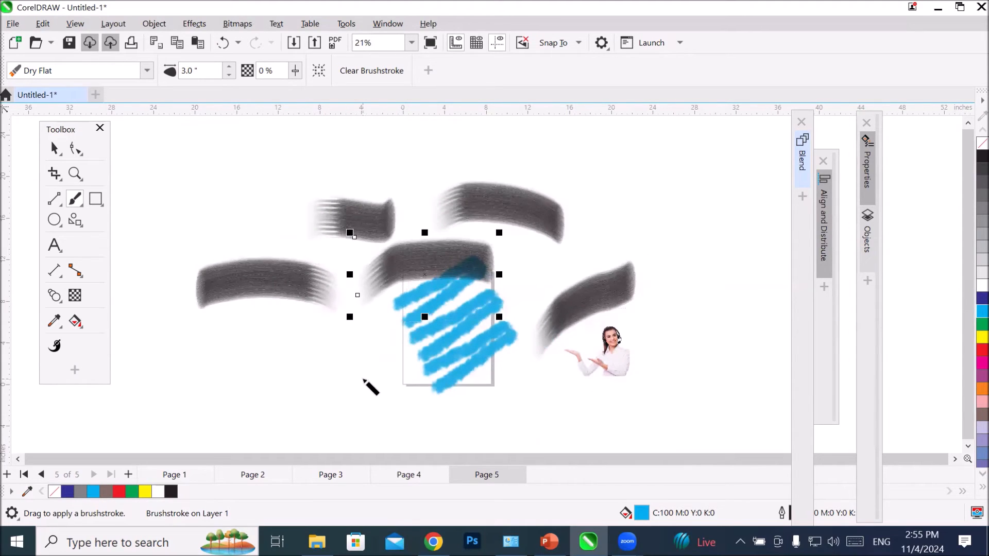
left_click(54, 148)
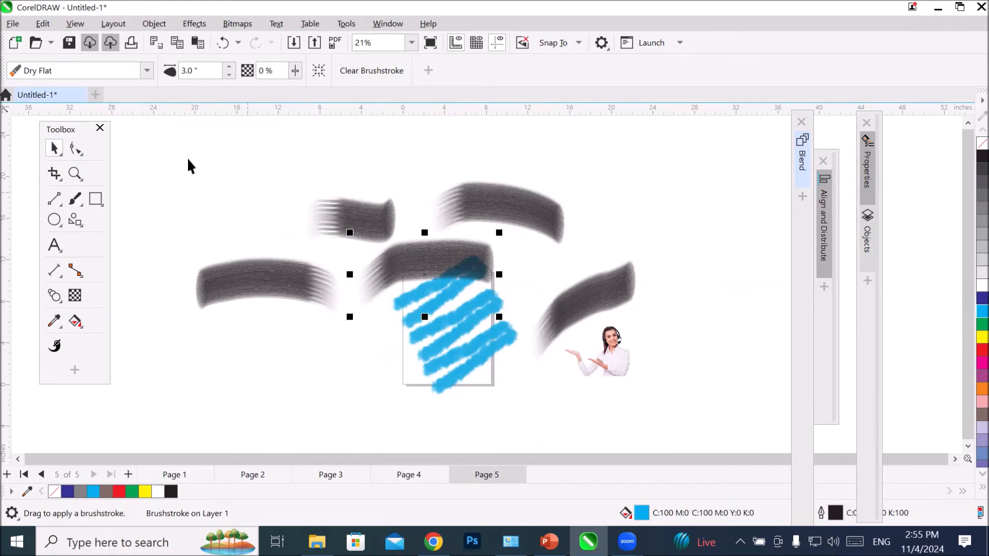
mouse_move(567, 395)
left_mouse_down()
mouse_move(601, 415)
mouse_move(622, 416)
mouse_move(638, 392)
mouse_move(643, 397)
left_mouse_up()
key("Delete")
Step: Draw a cyan-filled ellipse about 5.36 inches wide and 4.9 inches high in the upper half of the page
scroll(427, 324, "up", 4)
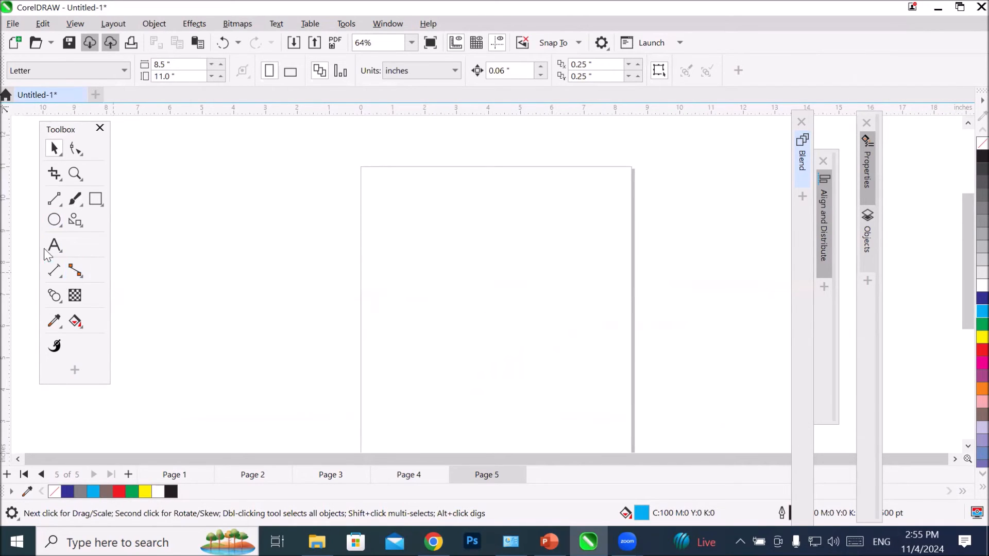
left_click(54, 219)
left_click_drag(412, 199, 587, 359)
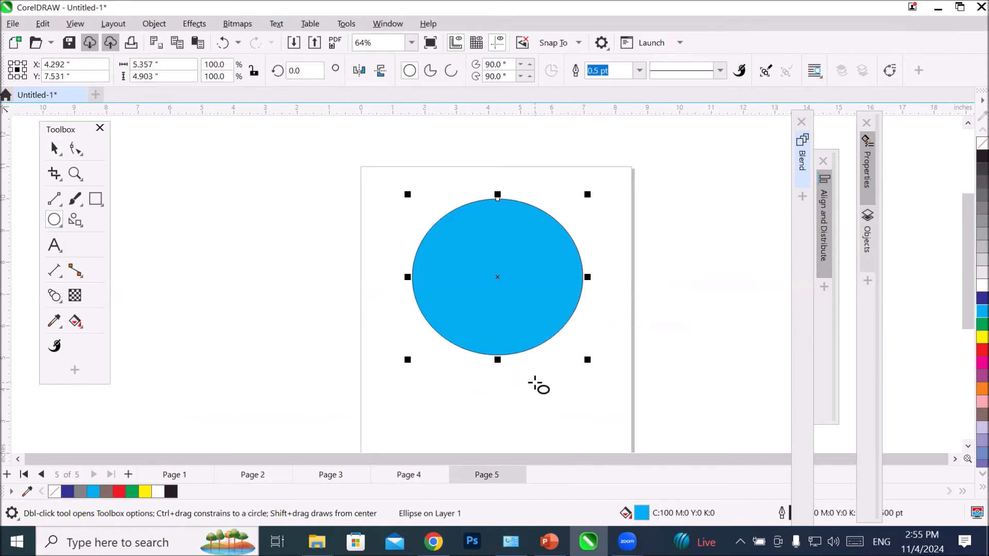
Step: Apply the Airbrushes Sprinkle painterly brush style to the outline of the cyan ellipse
left_click(75, 200)
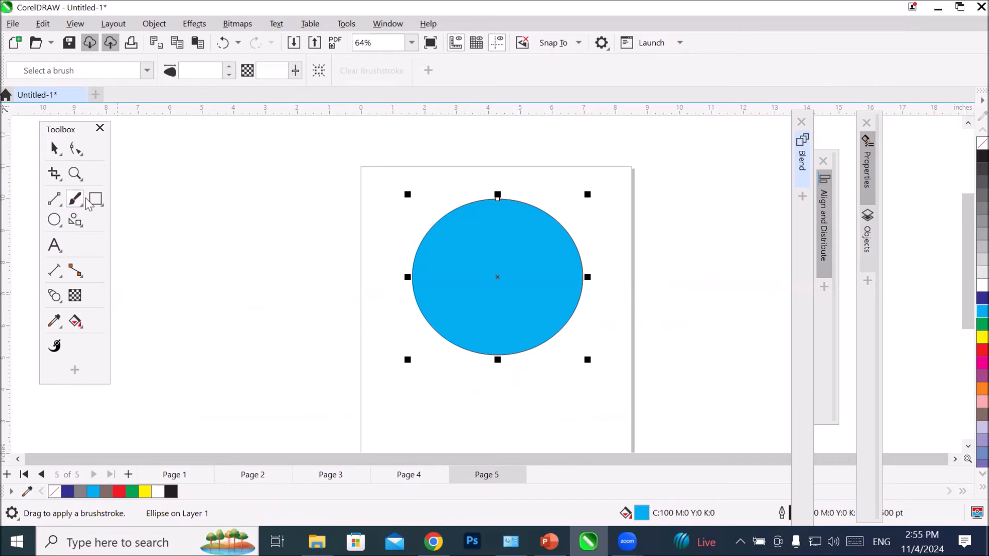
left_click(147, 73)
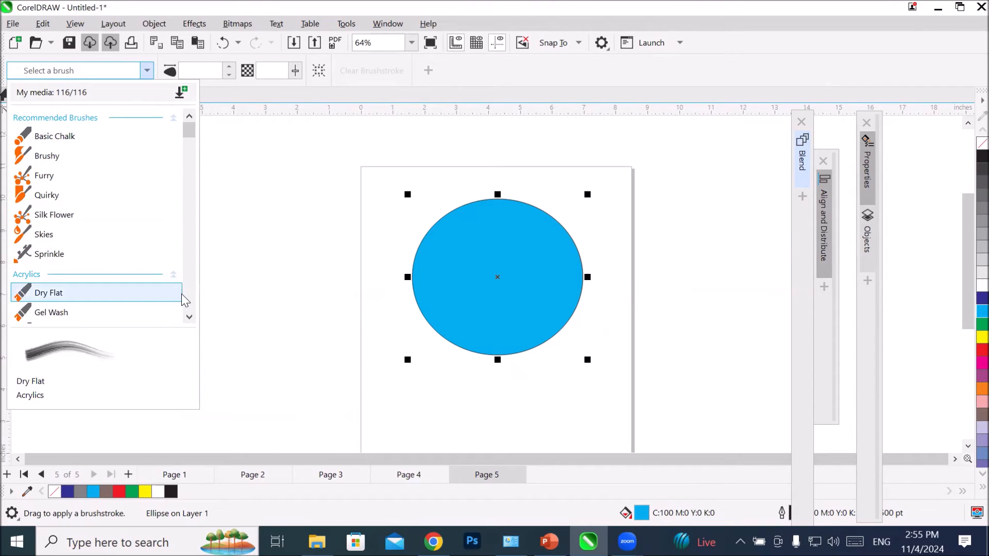
left_click(189, 316)
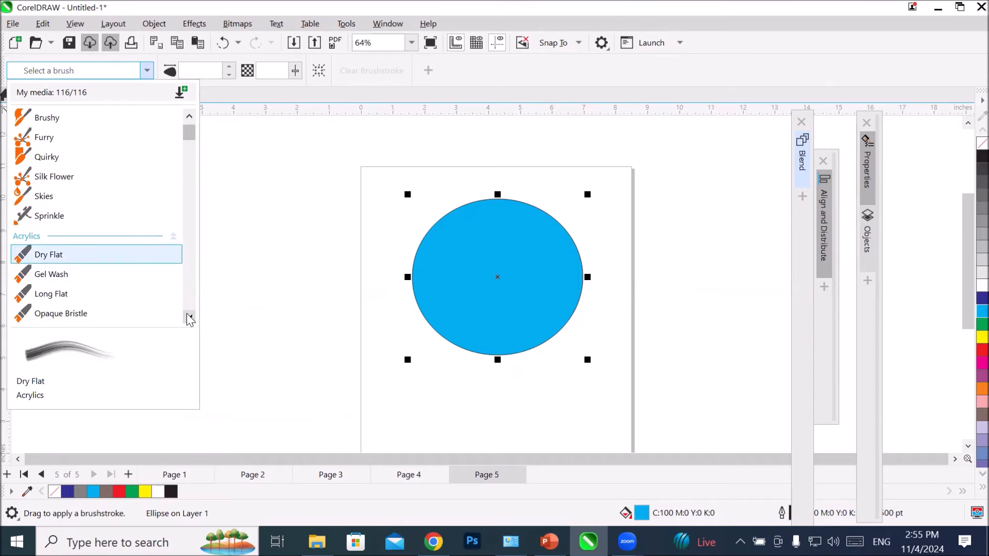
left_click(189, 317)
left_click(189, 318)
left_click(189, 318)
left_click(189, 317)
left_click(189, 318)
left_click(189, 318)
left_click(189, 318)
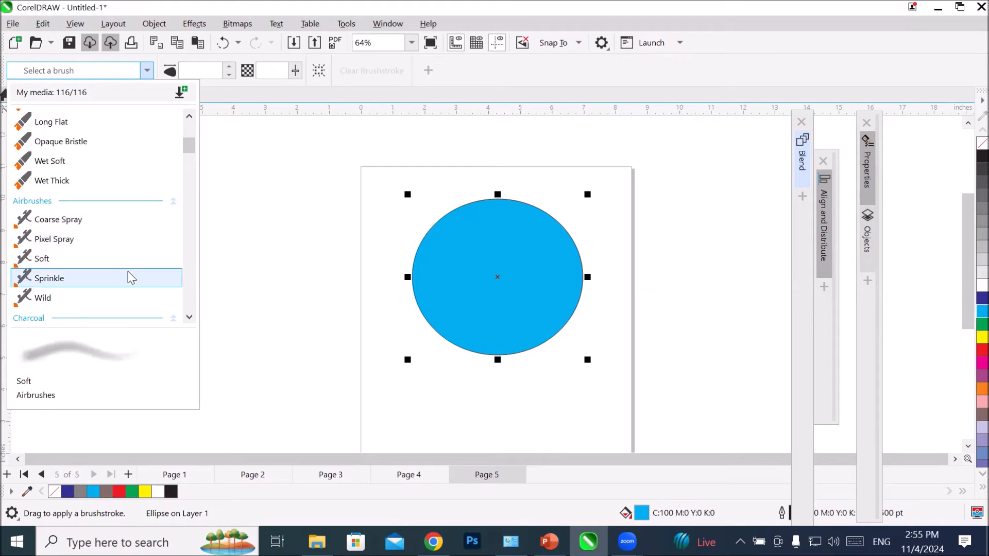
left_click(130, 286)
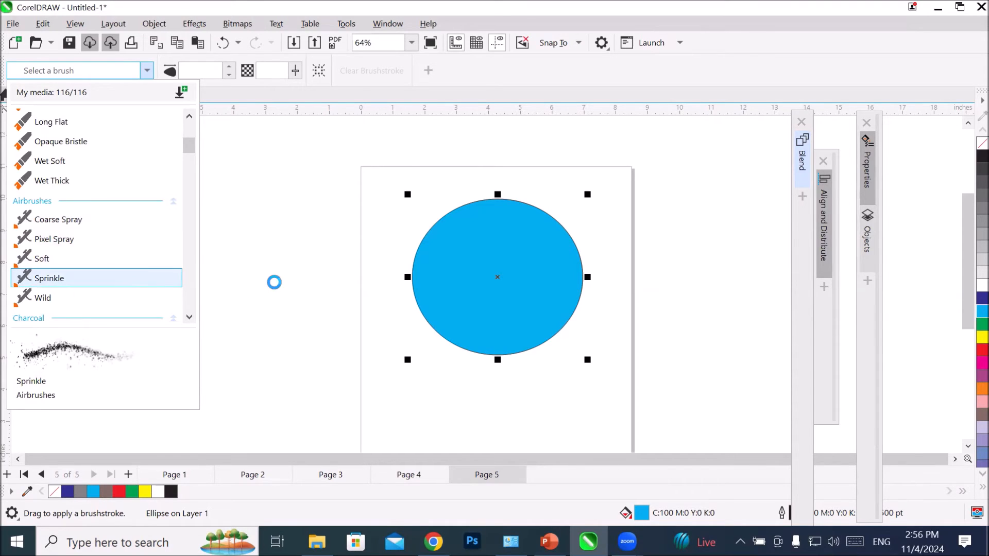
Step: Paint two Sprinkle brushstrokes forming a V off the page and a flat loop between them and the ellipse
left_click_drag(229, 291, 353, 189)
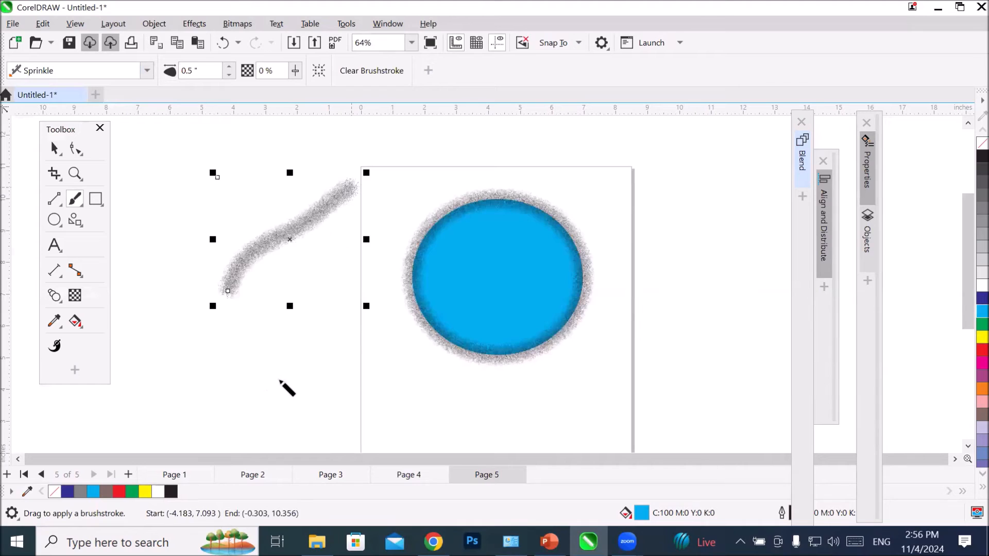
mouse_move(224, 294)
left_mouse_down()
mouse_move(180, 219)
mouse_move(156, 199)
left_mouse_up()
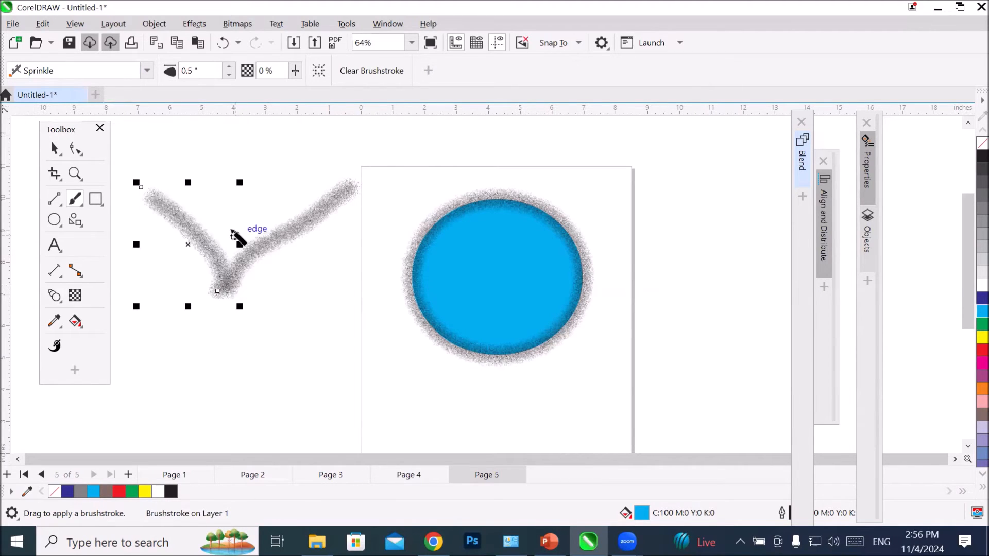
mouse_move(279, 276)
left_mouse_down()
mouse_move(360, 280)
mouse_move(331, 260)
mouse_move(392, 271)
mouse_move(273, 278)
left_mouse_up()
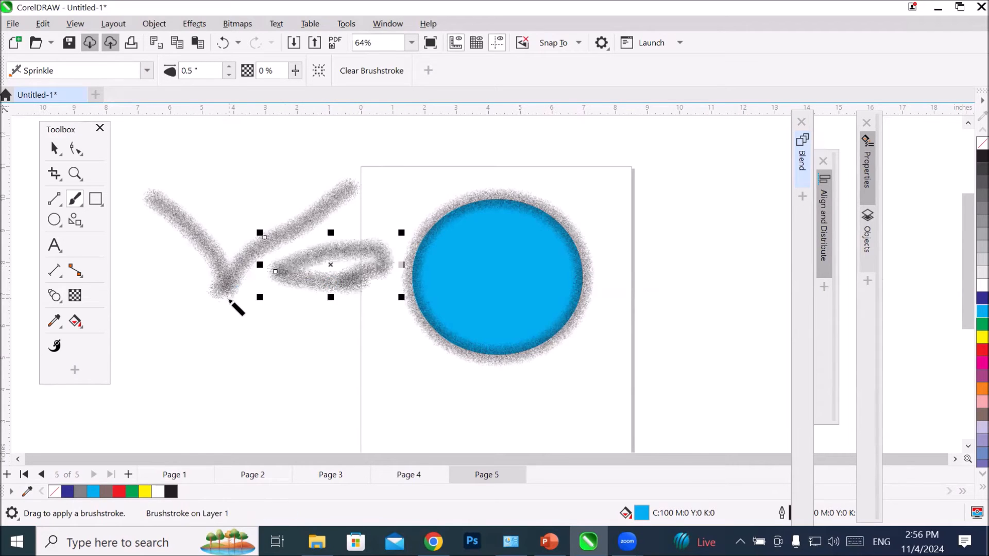
Step: Paint a second Sprinkle loop on the other side of the V and two long curves forming the sides of a face
scroll(223, 300, "down", 2)
mouse_move(204, 283)
left_mouse_down()
mouse_move(134, 264)
mouse_move(117, 270)
mouse_move(198, 286)
mouse_move(167, 294)
mouse_move(122, 282)
mouse_move(135, 268)
left_mouse_up()
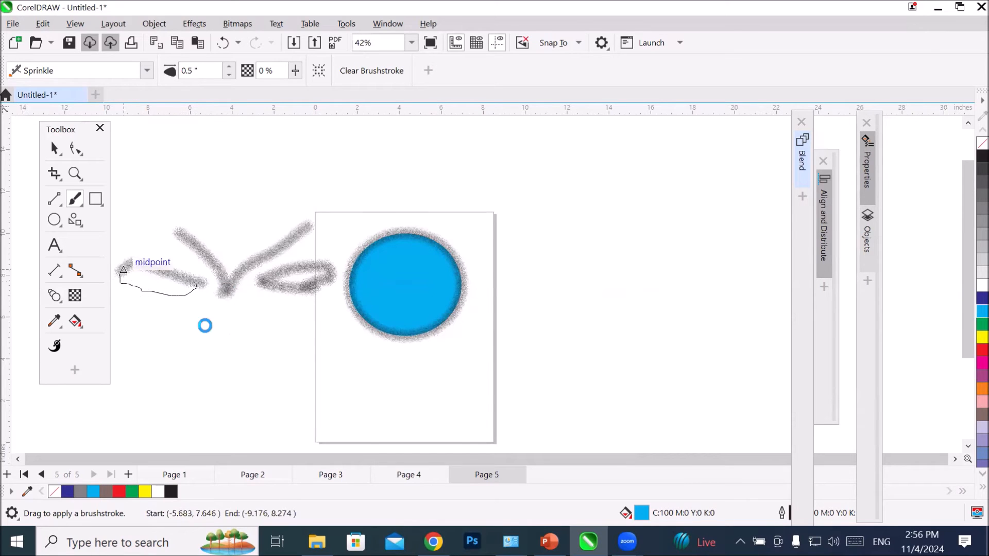
scroll(216, 325, "down", 3)
mouse_move(206, 292)
left_mouse_down()
mouse_move(182, 272)
mouse_move(162, 288)
mouse_move(170, 383)
left_mouse_up()
mouse_move(249, 291)
left_mouse_down()
mouse_move(274, 299)
mouse_move(270, 350)
mouse_move(240, 385)
left_mouse_up()
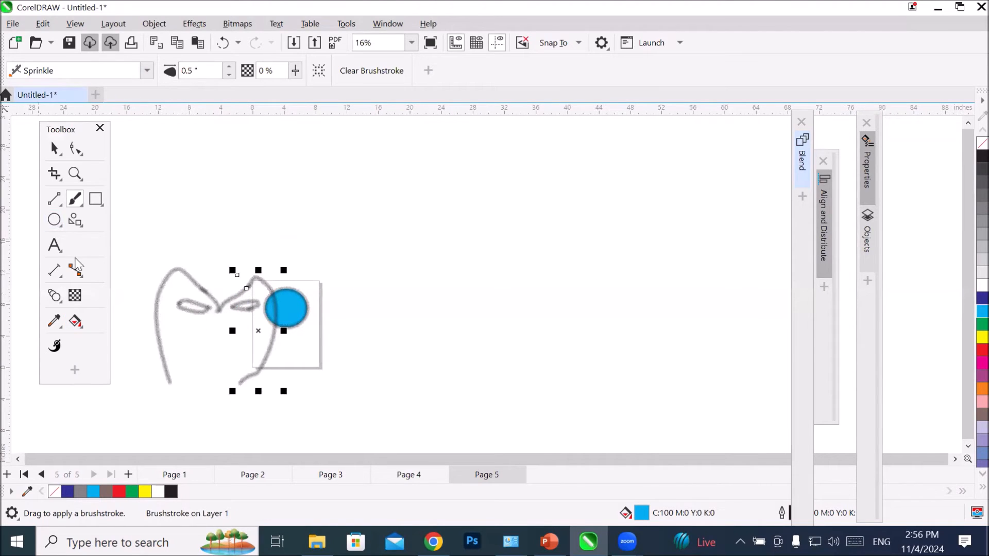
Step: Apply the Sponges Grainy brush style to the selected face curve and paint two arched Grainy strokes above and beyond the page
left_click(147, 74)
left_click(147, 74)
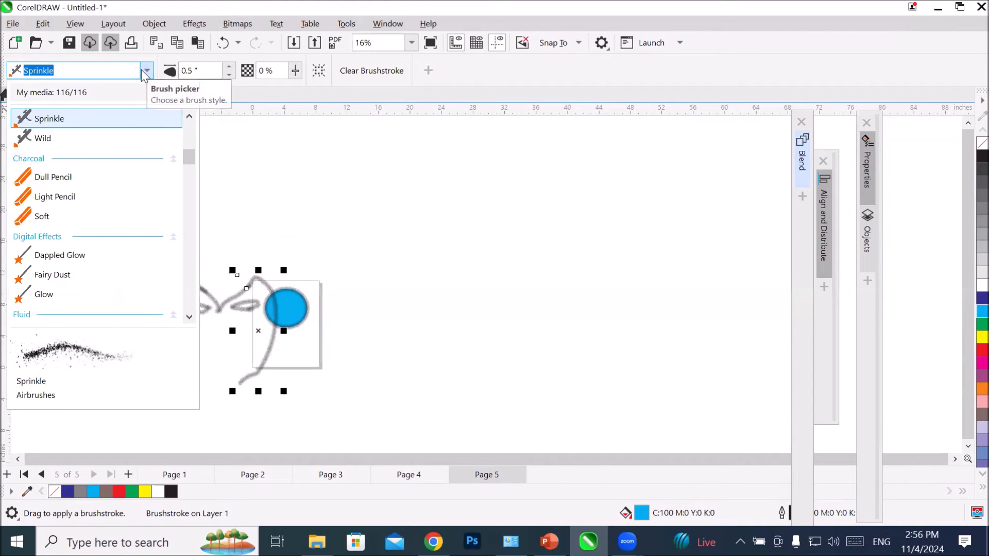
left_click_drag(189, 161, 219, 310)
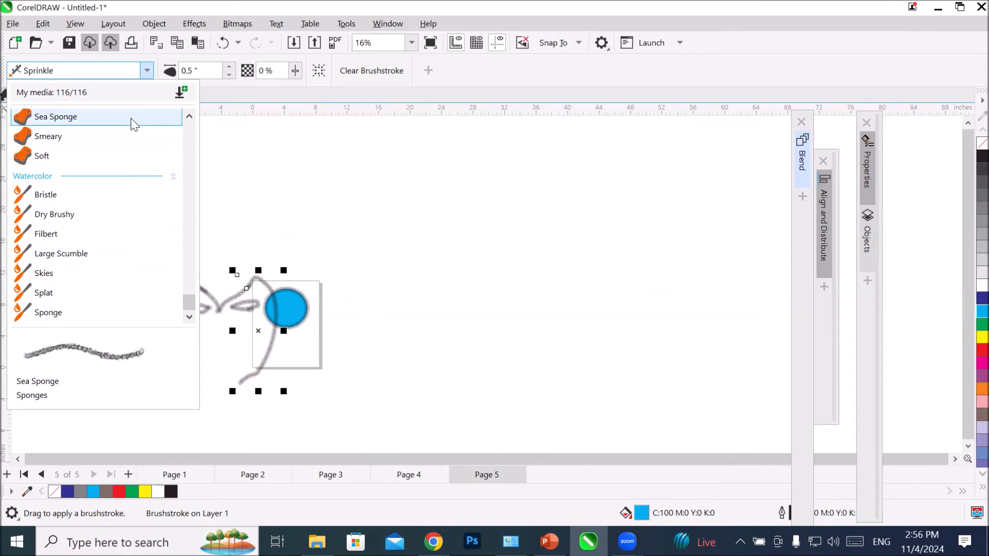
left_click(190, 116)
left_click(190, 117)
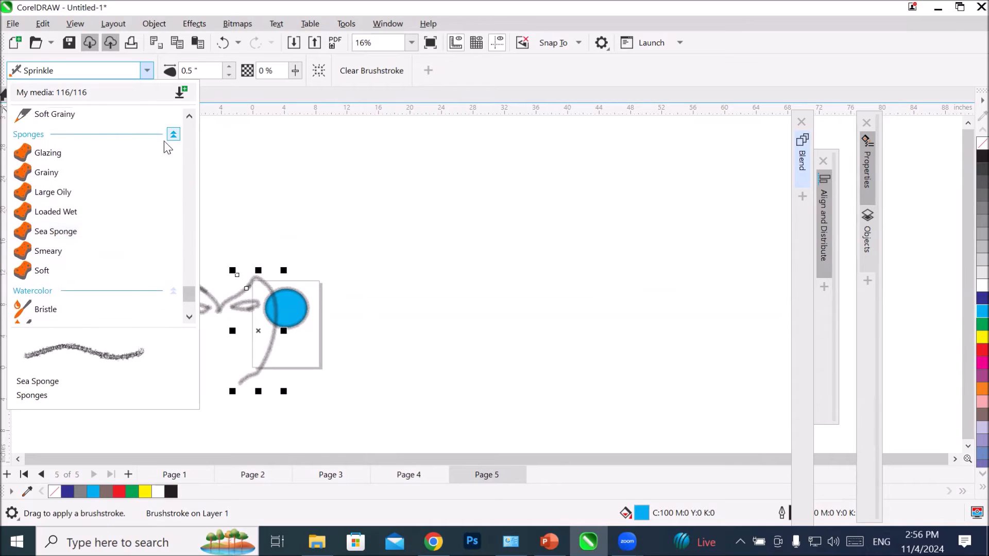
left_click(115, 175)
left_click_drag(495, 198, 637, 190)
mouse_move(477, 196)
left_mouse_down()
mouse_move(396, 175)
mouse_move(335, 187)
left_mouse_up()
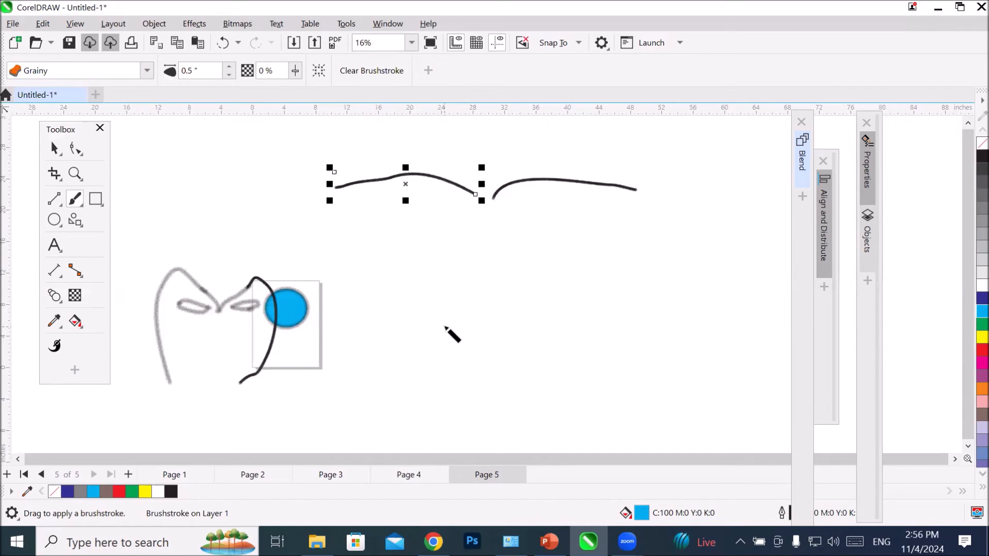
Step: Set the selected Grainy stroke's size to 1 inch and paint two more curved strokes close to it
double_click(207, 76)
type("1")
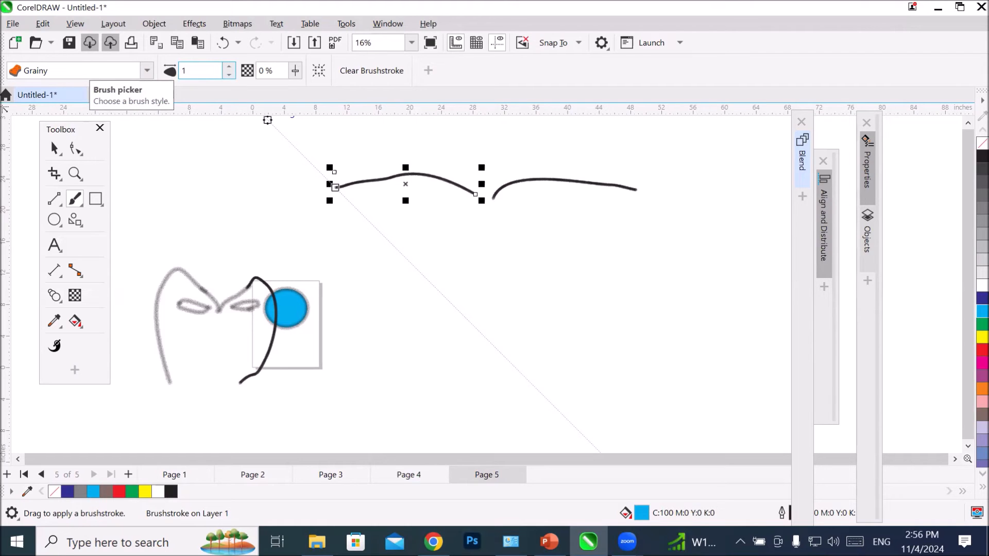
key("Return")
scroll(453, 187, "up", 2)
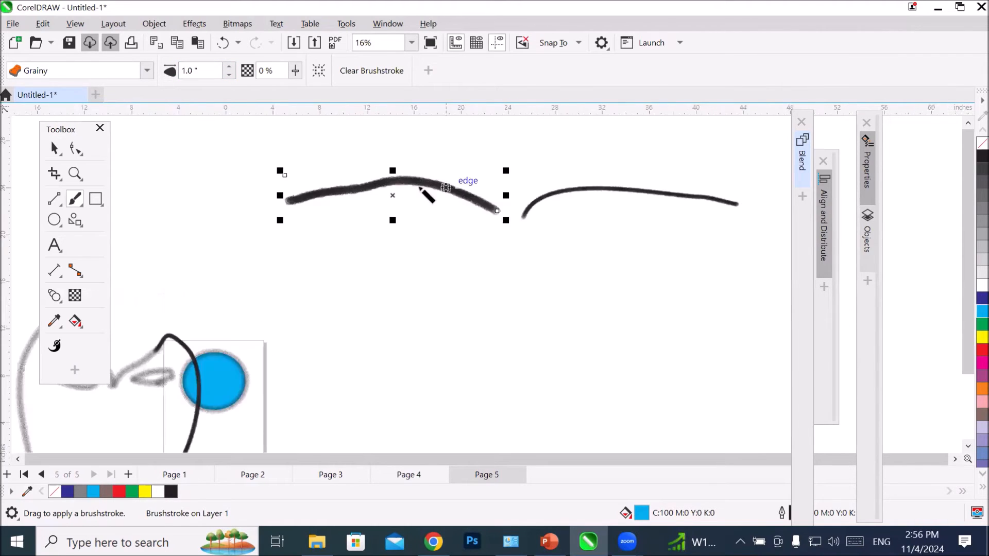
scroll(376, 197, "up", 4)
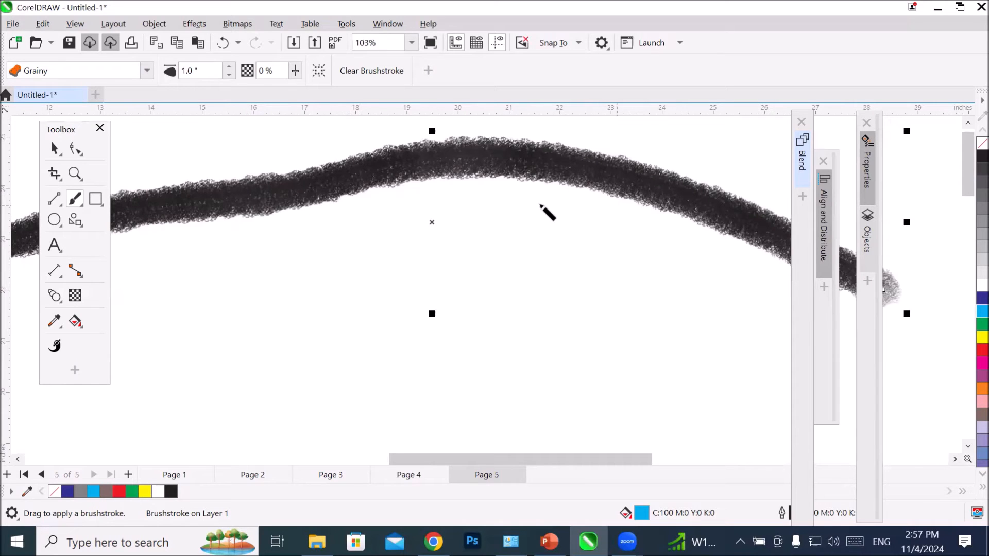
scroll(416, 208, "down", 5)
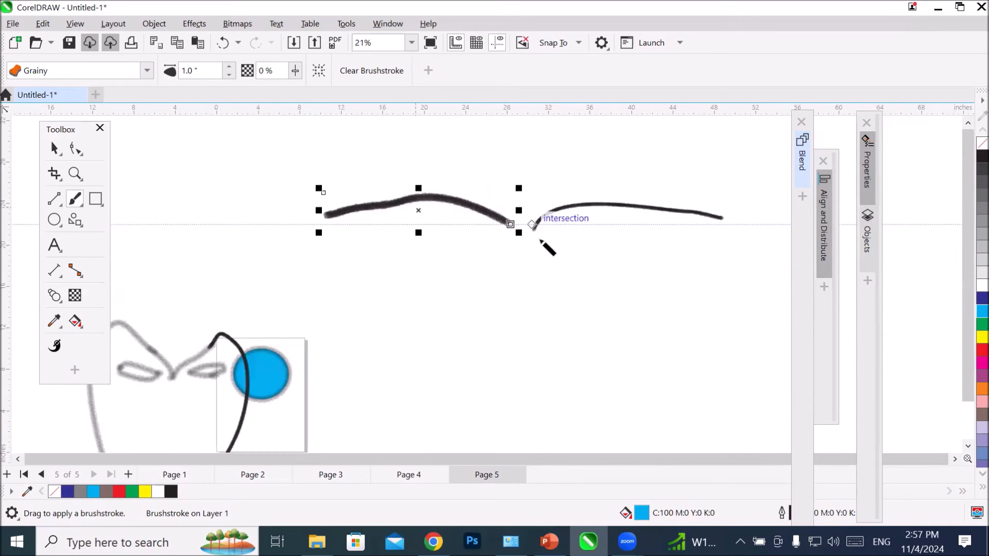
mouse_move(510, 225)
left_mouse_down()
mouse_move(491, 216)
mouse_move(353, 201)
left_mouse_up()
left_click_drag(512, 244, 332, 230)
Step: Select all the brushstrokes together with the cyan ellipse and delete them
scroll(397, 289, "down", 4)
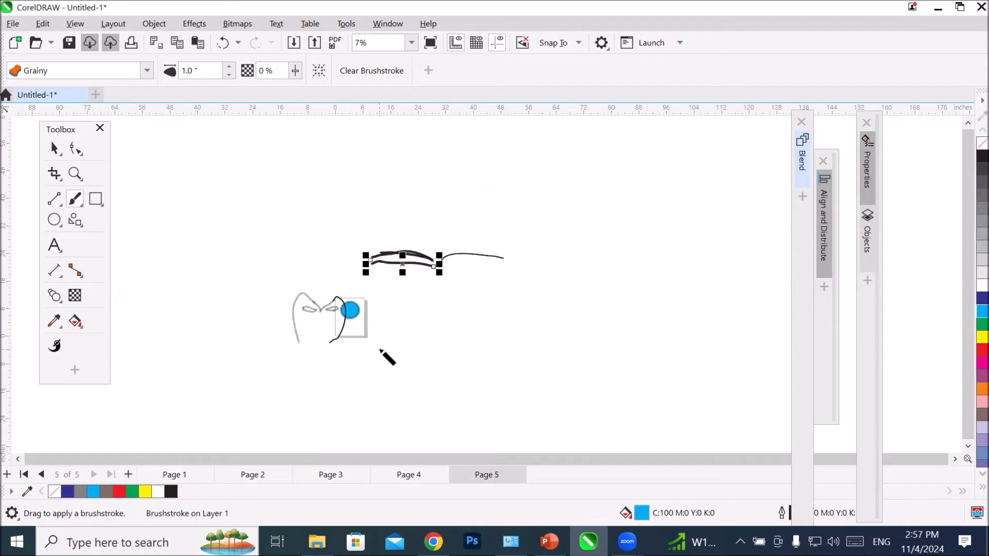
left_click(54, 148)
left_click_drag(242, 201, 532, 404)
key("Delete")
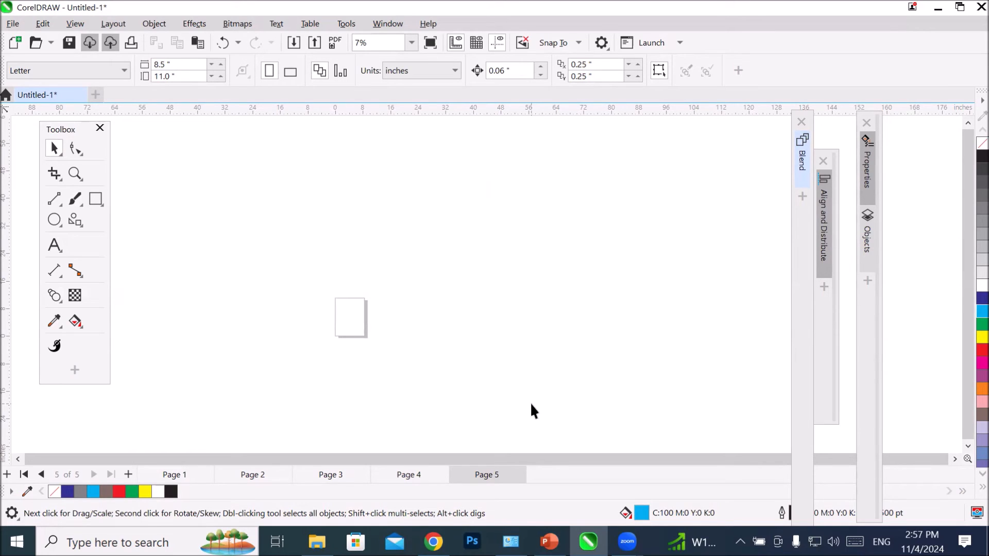
Step: Create an 8.5 × 11 inch rectangle matching the page frame and remove its fill
scroll(357, 330, "up", 5)
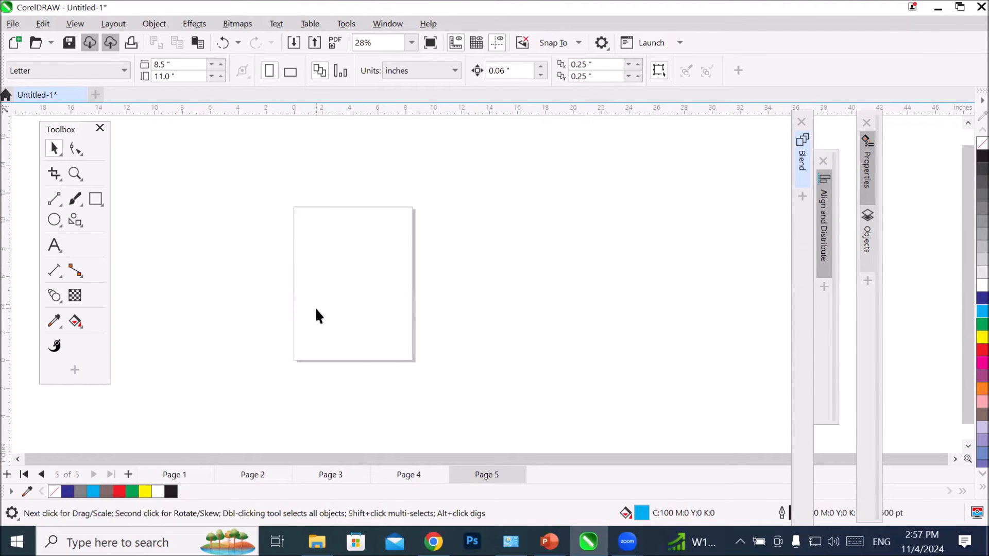
left_click(96, 199)
double_click(95, 199)
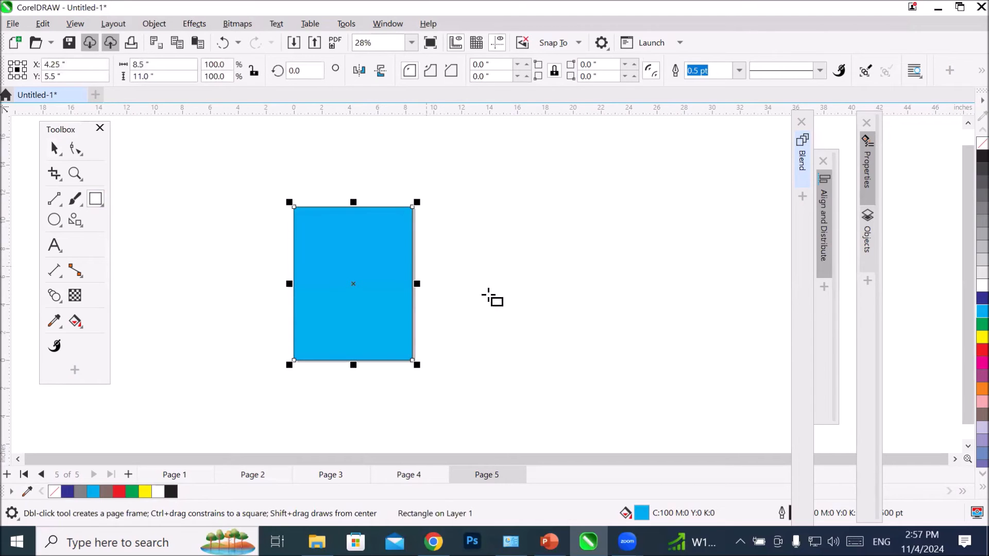
left_click(981, 143)
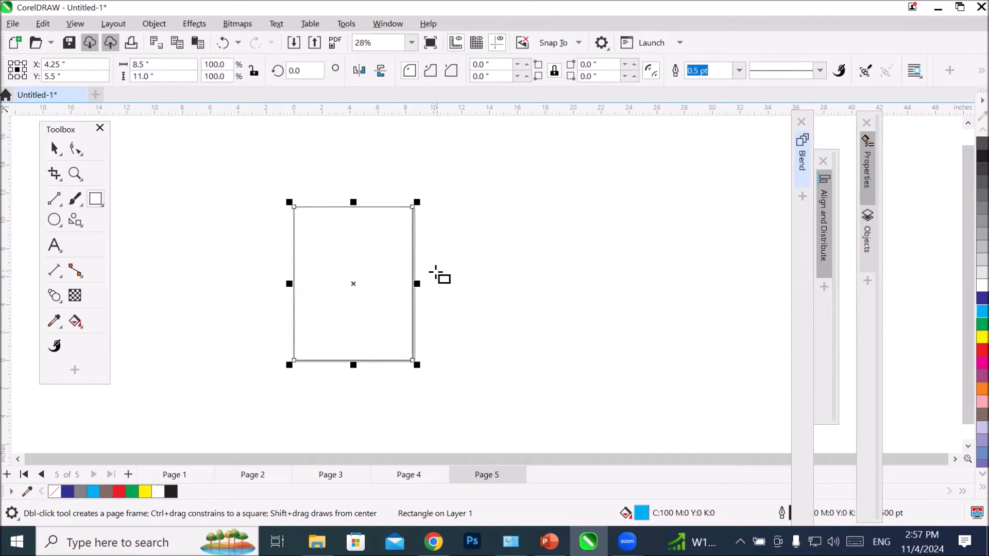
scroll(405, 258, "up", 1)
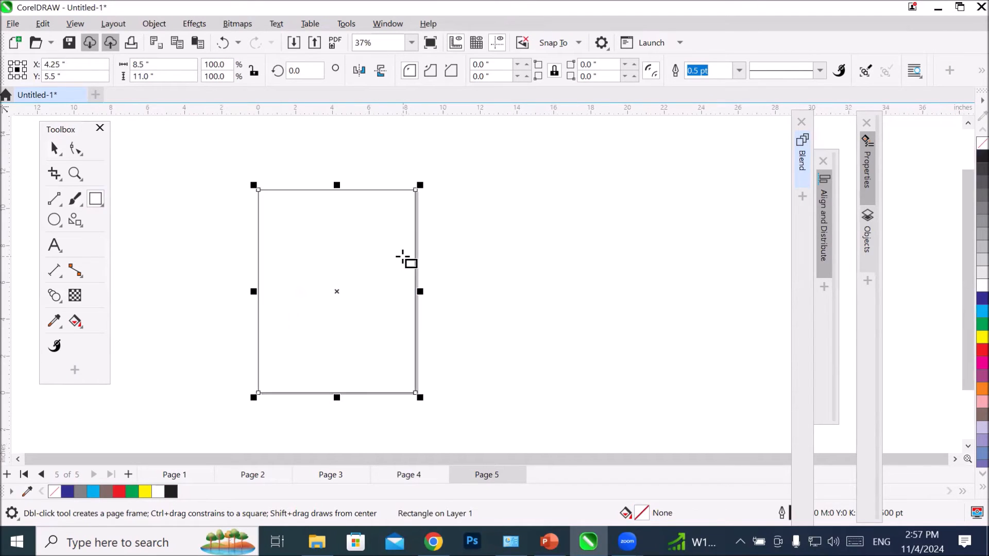
Step: Activate the Artistic Media tool, open the Artistic Media docker and float it next to the collapsed dockers
left_click(81, 204)
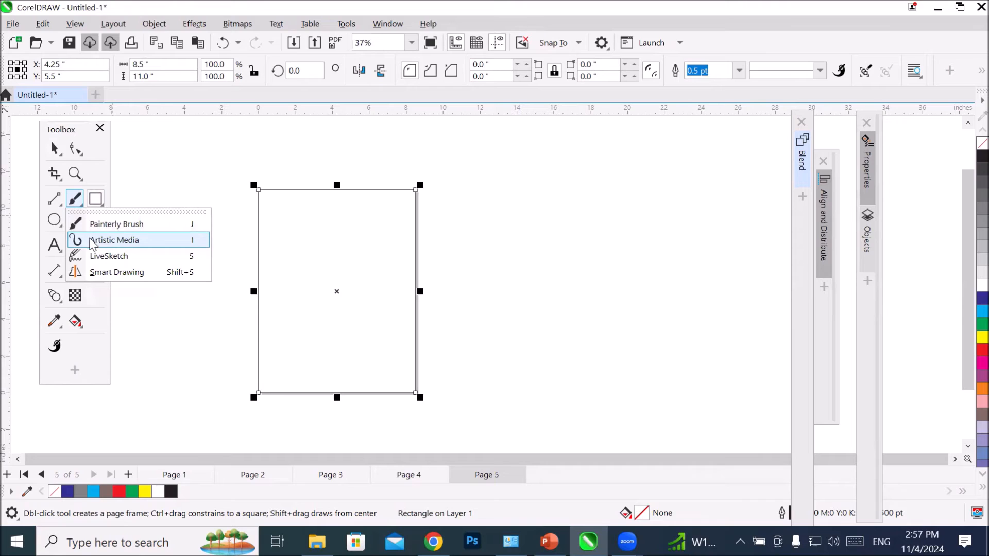
left_click(93, 242)
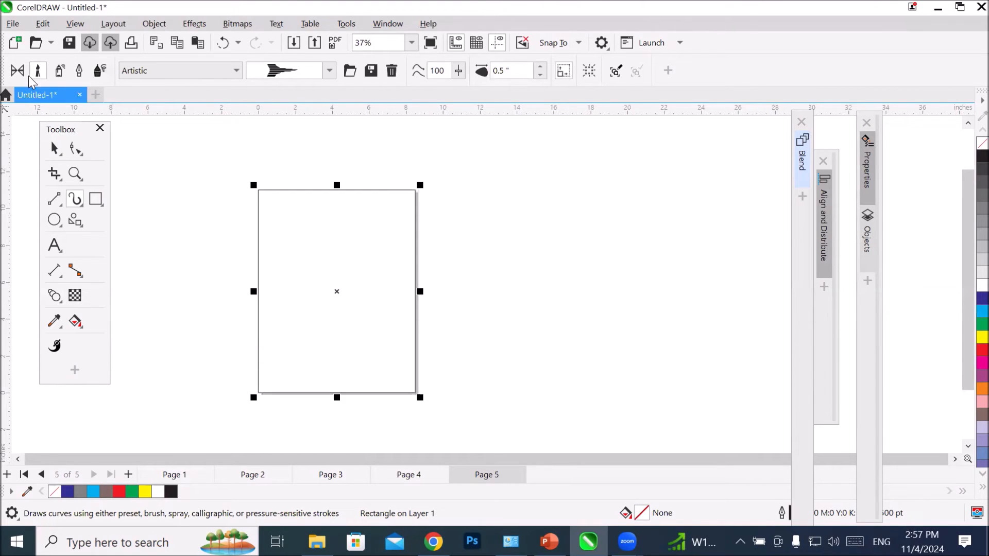
left_click(154, 24)
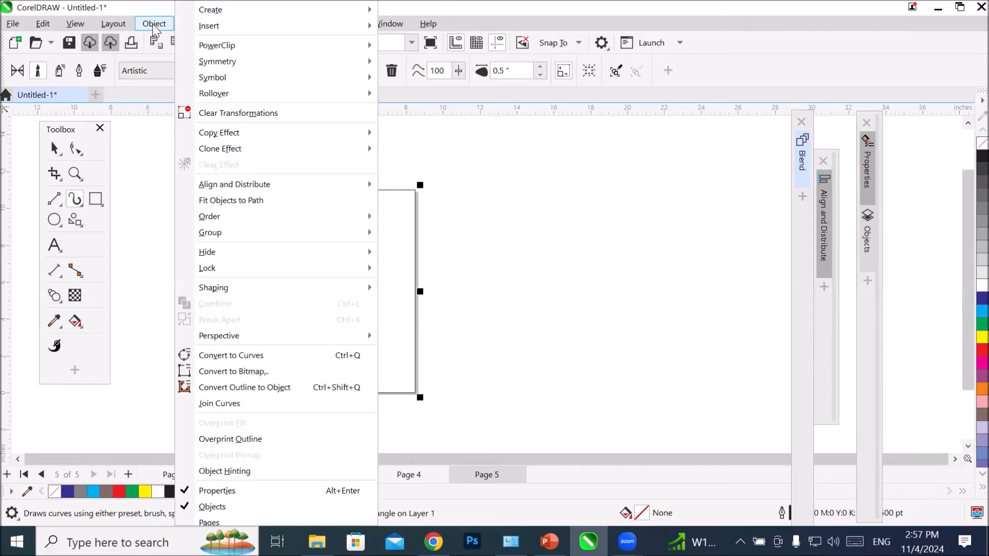
left_click(154, 24)
left_click(194, 24)
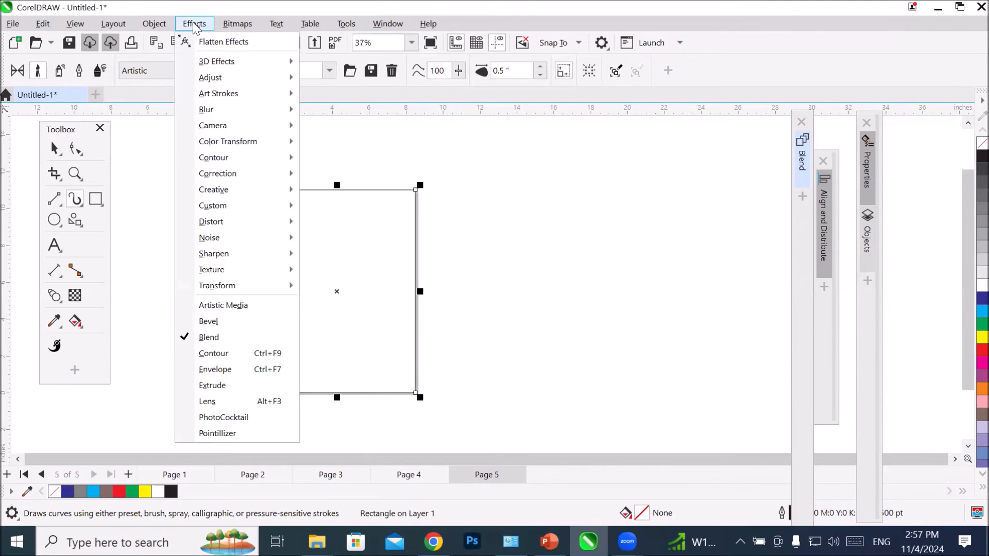
left_click(249, 306)
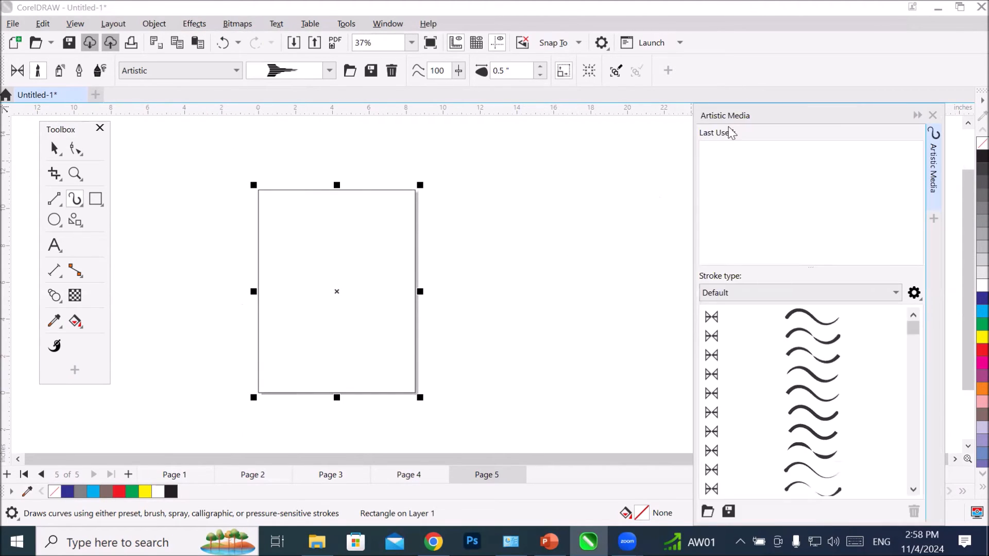
left_click_drag(756, 111, 580, 118)
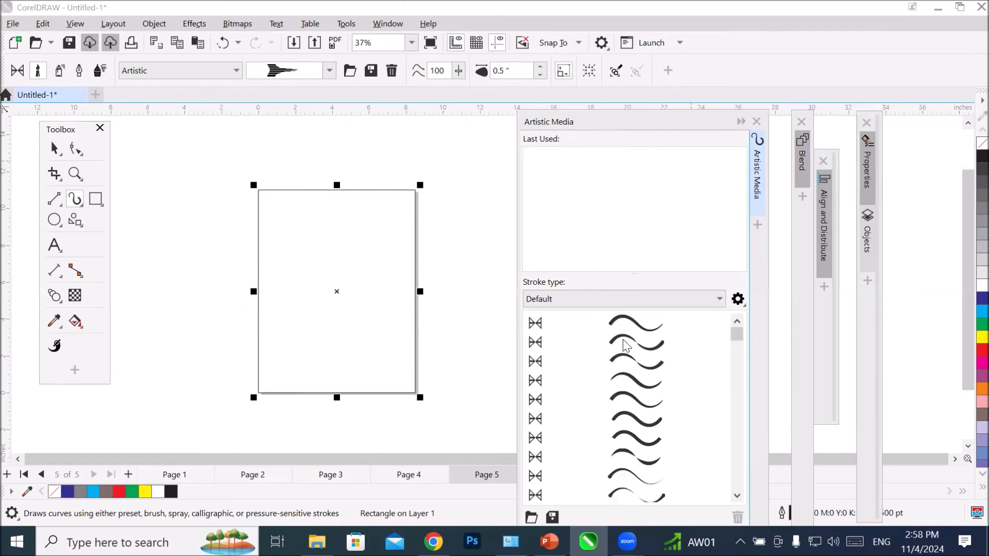
Step: Try several of the Default preset line strokes one after another on the page rectangle's outline
left_click(629, 324)
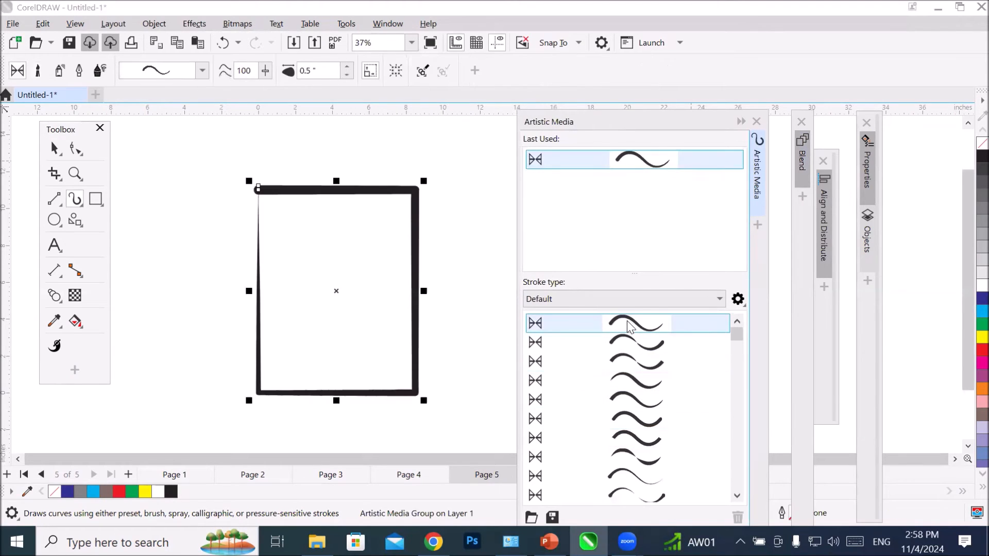
left_click(631, 340)
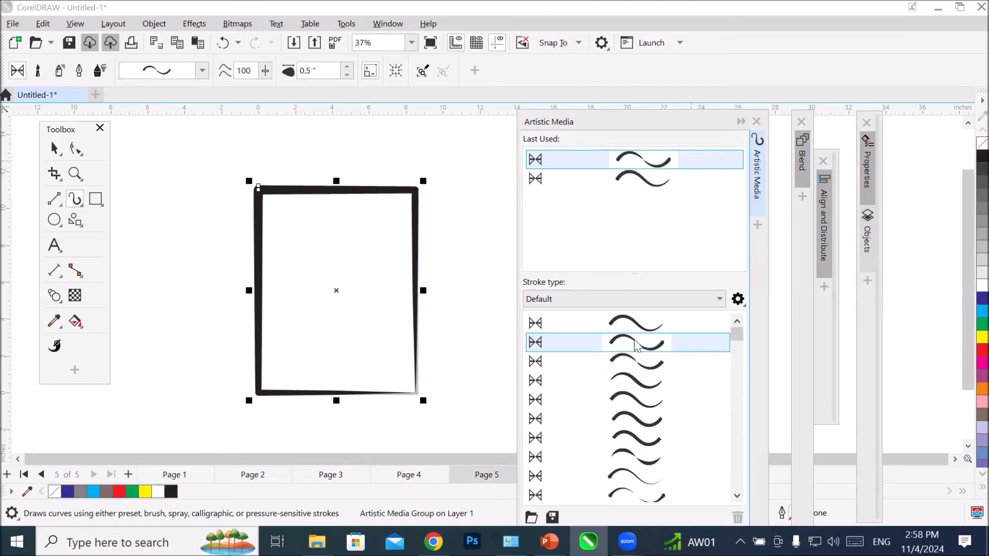
left_click(646, 367)
left_click(642, 398)
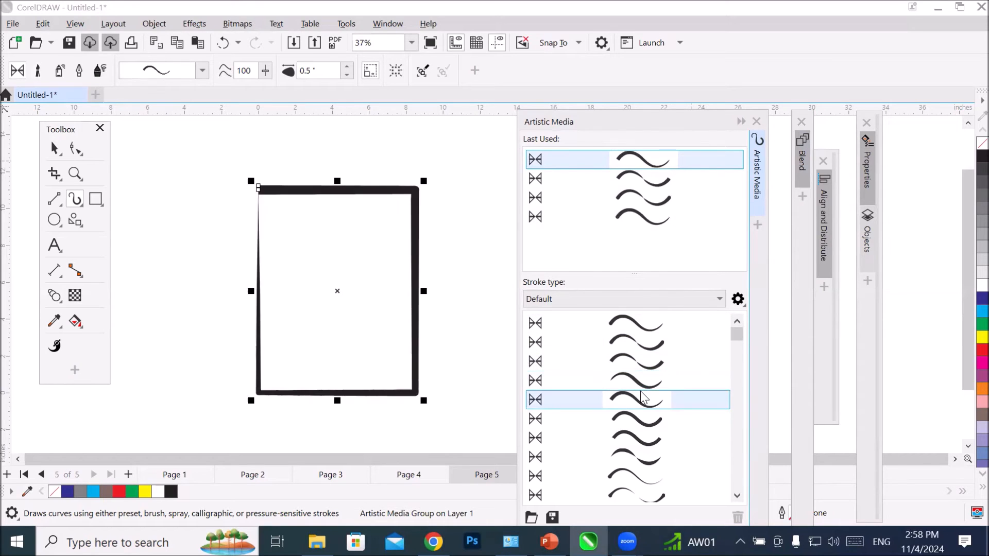
left_click(626, 422)
scroll(626, 422, "down", 3)
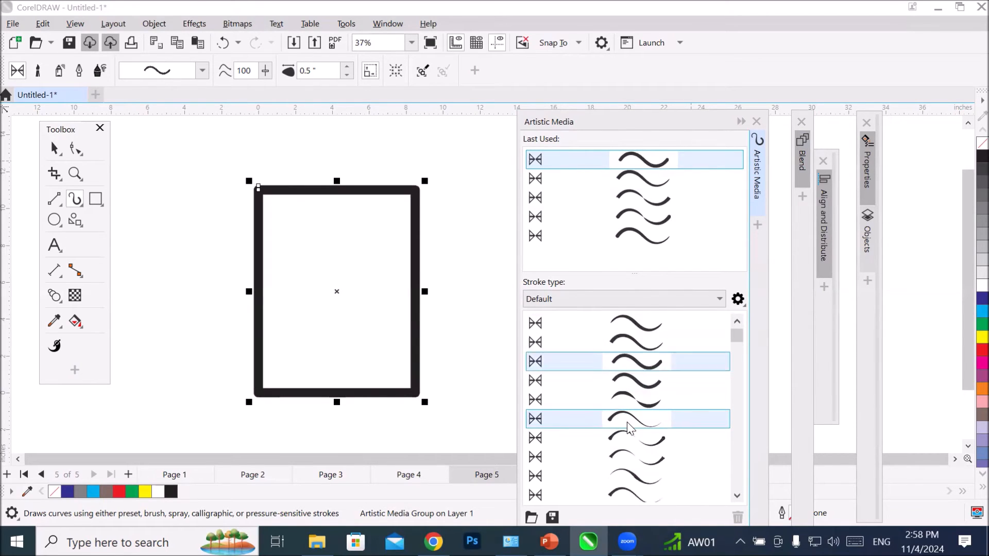
left_click(626, 423)
left_click(642, 400)
scroll(643, 404, "down", 3)
left_click(643, 401)
scroll(644, 397, "down", 3)
Step: Try the multi-line, solid teardrop, cross-hatched and thin wavy brush strokes on the page rectangle's outline
left_click(651, 366)
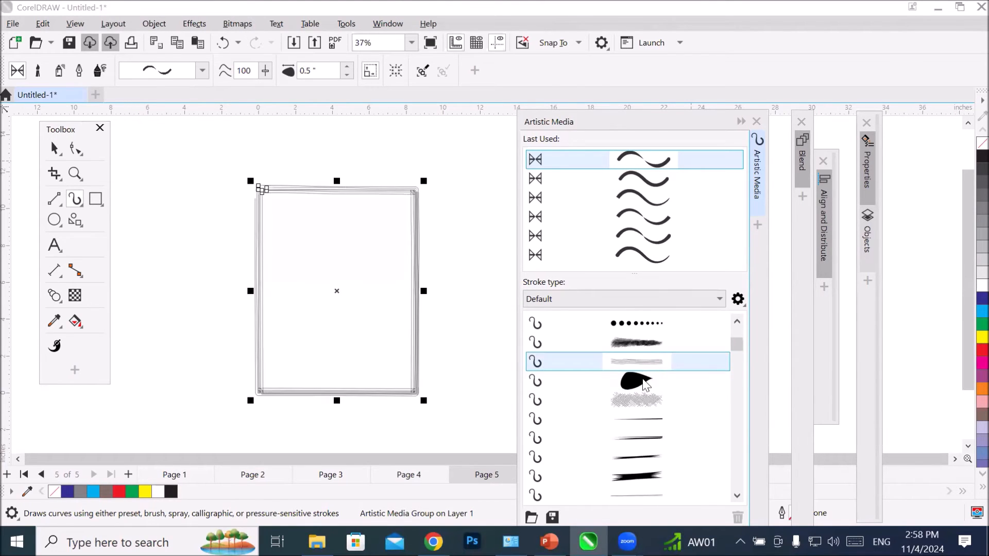
left_click(638, 386)
scroll(642, 402, "down", 3)
left_click(650, 387)
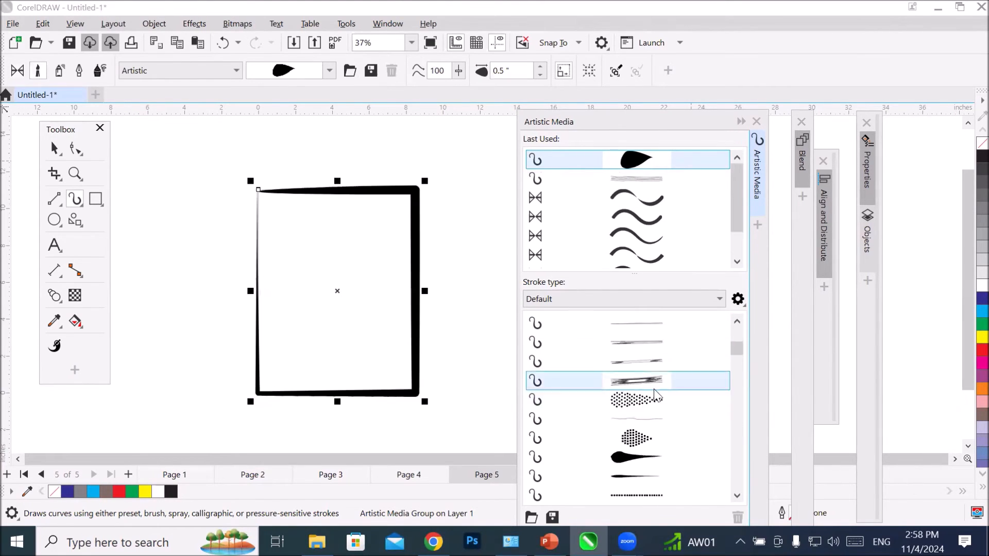
left_click(634, 424)
scroll(643, 412, "down", 4)
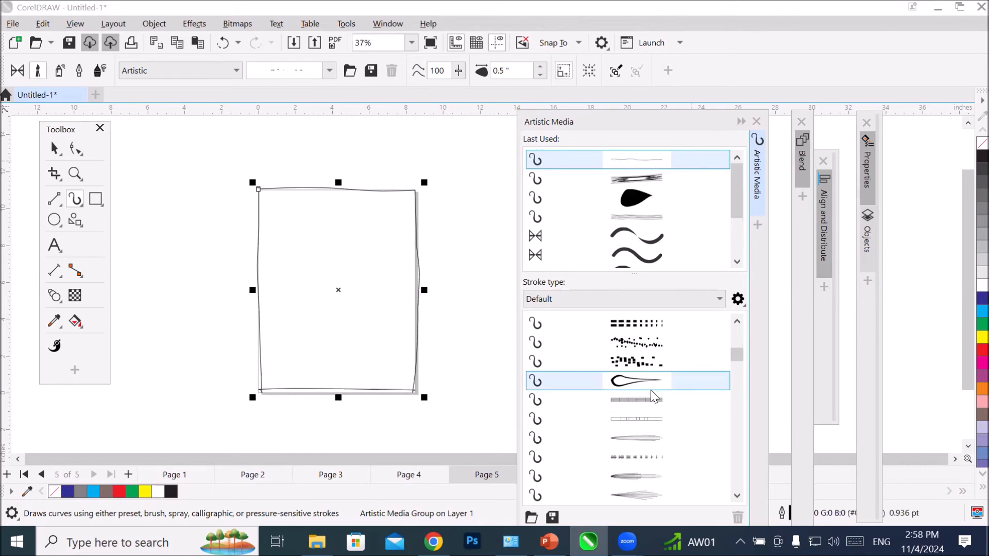
Step: Try the hollow teardrop and dotted brush strokes on the page rectangle, settling on the striped arrow stroke
left_click(650, 382)
scroll(658, 401, "down", 3)
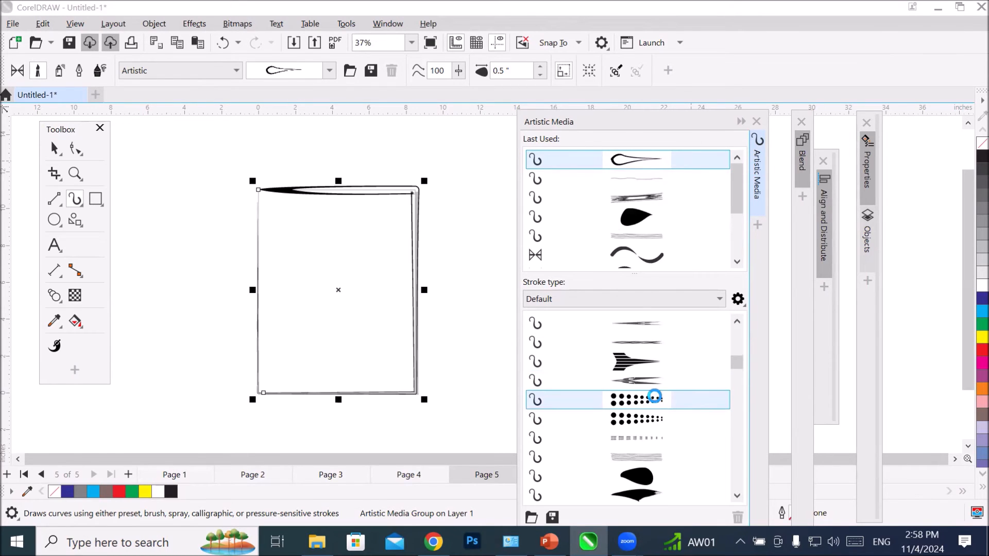
left_click(658, 402)
left_click(661, 361)
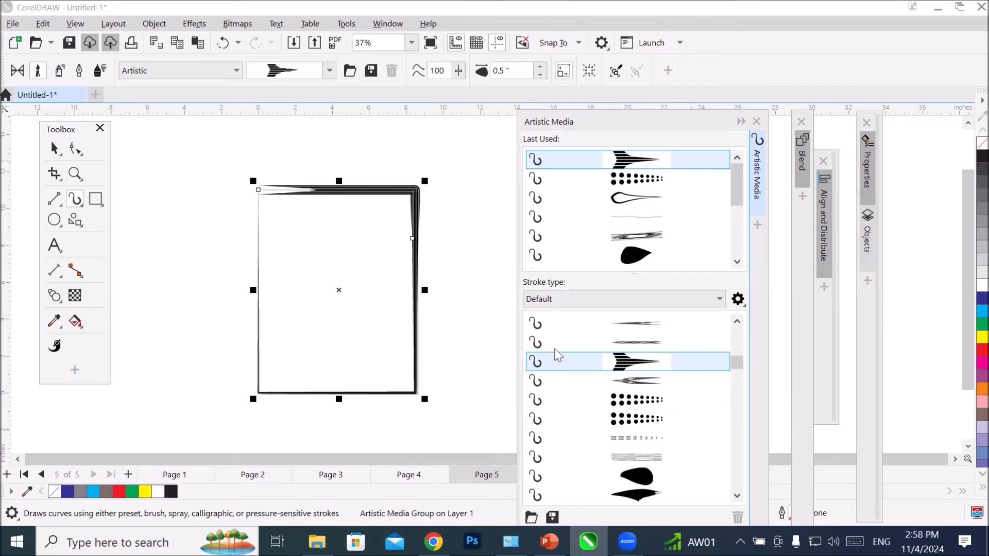
Step: Draw an ellipse about 6.28 inches wide and 6.72 inches high inside the rectangle and give it the striped arrow brush stroke
left_click(95, 203)
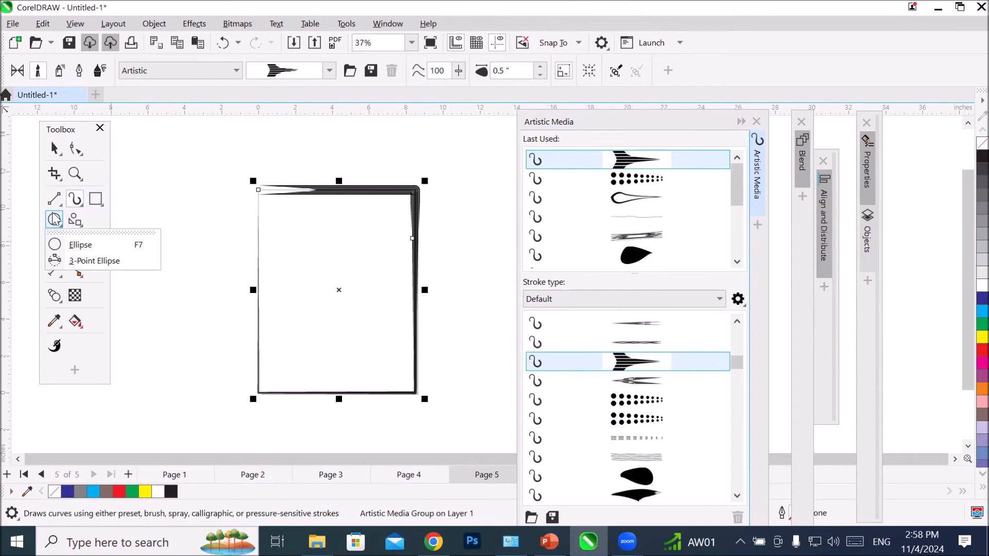
left_click_drag(287, 237, 404, 363)
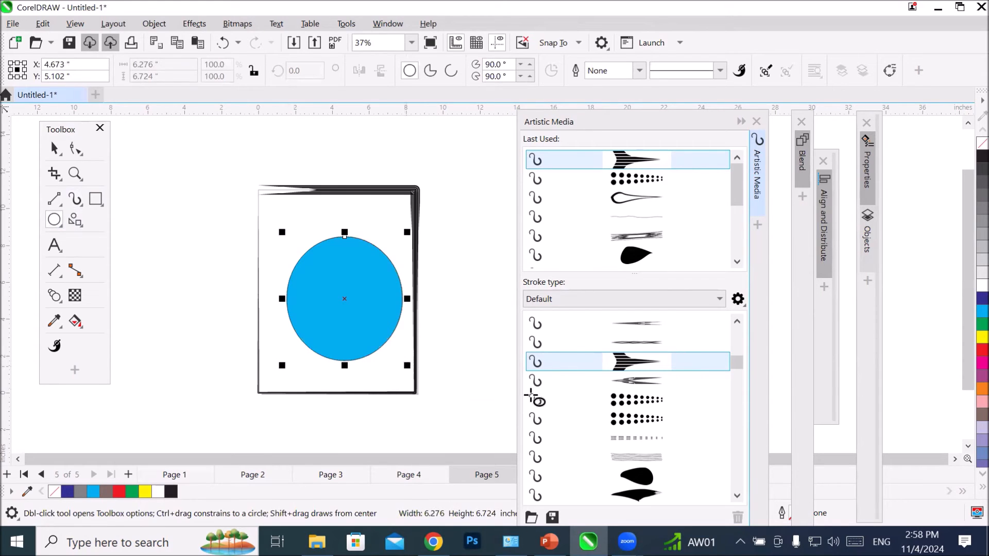
left_click(632, 399)
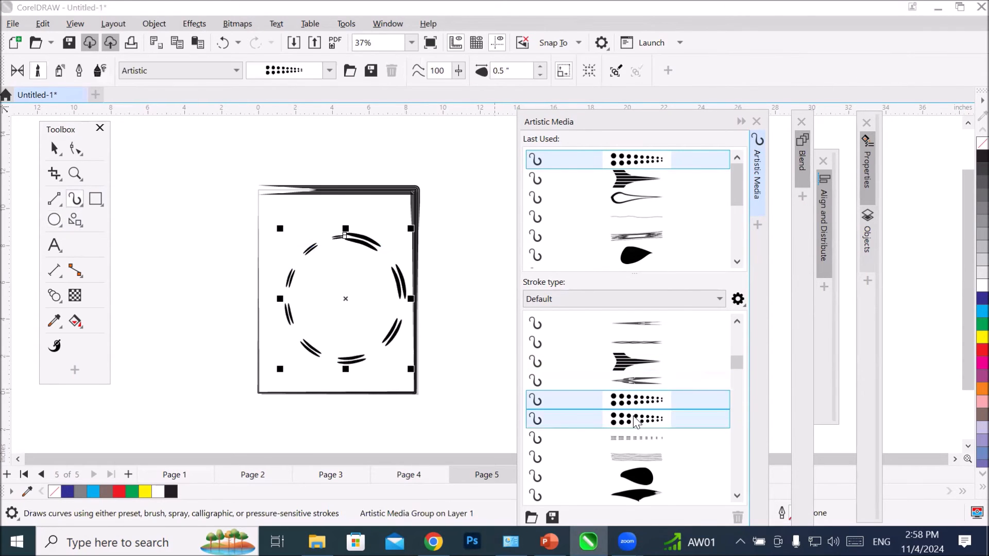
left_click(632, 357)
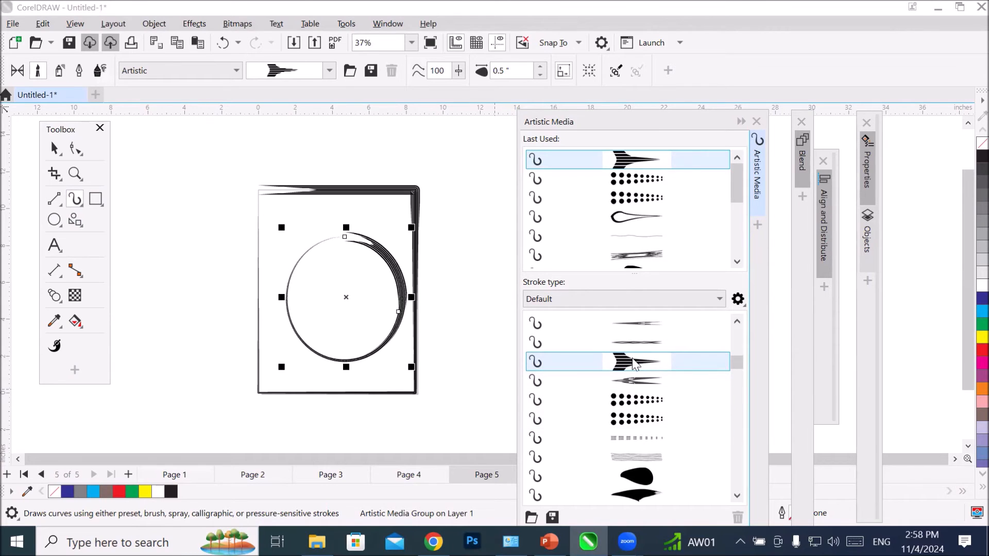
Step: Try three Calligraphy brush strokes on the ellipse, settling on the curved multi-hair stroke with split ends
scroll(638, 366, "down", 3)
left_click(644, 381)
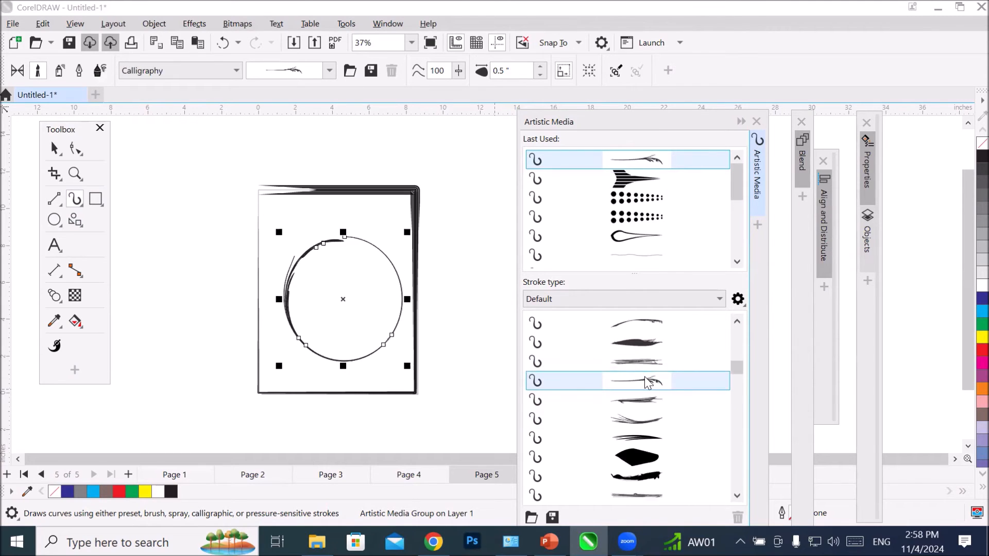
left_click(649, 400)
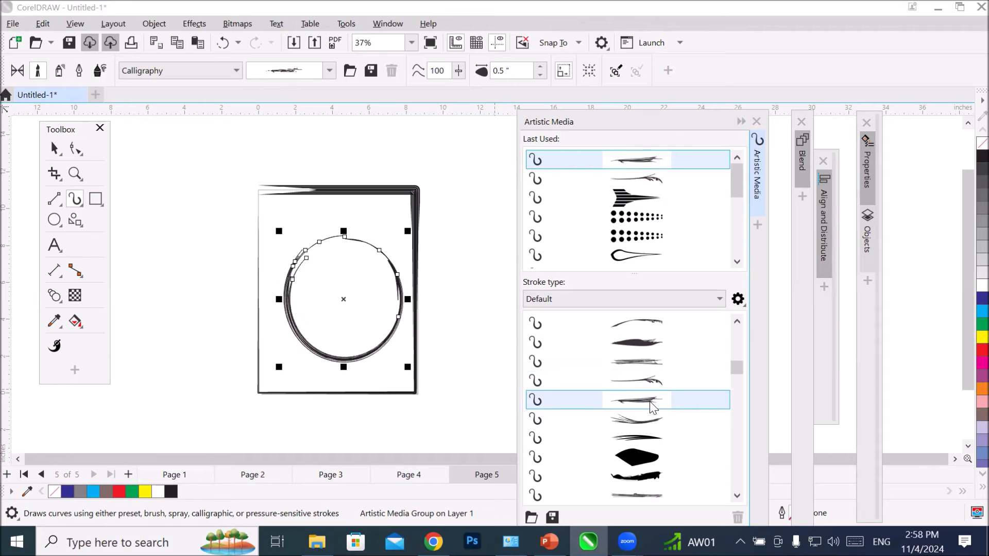
left_click(644, 423)
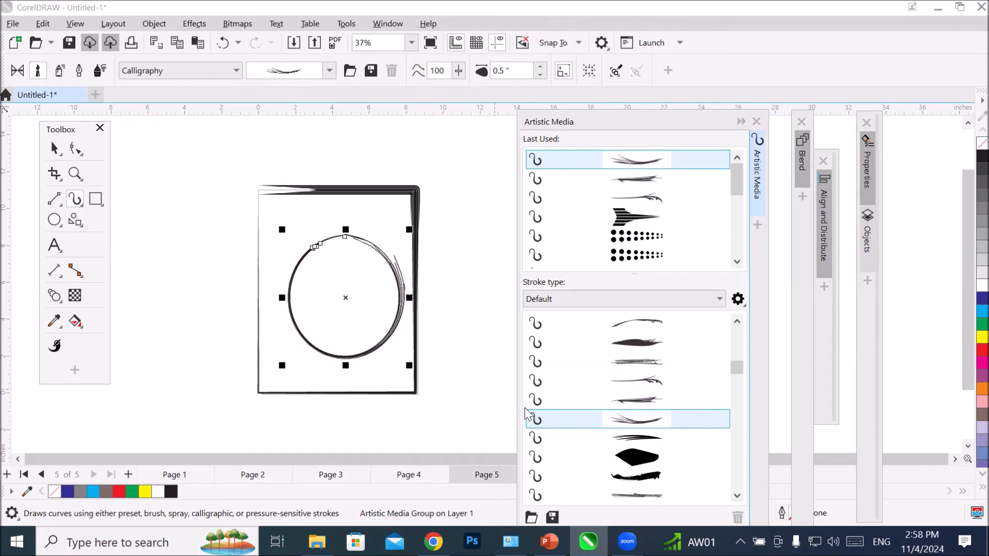
Step: Draw four freehand diagonal strokes in the empty area beside the page with the split-end Calligraphy brush
scroll(448, 360, "down", 1)
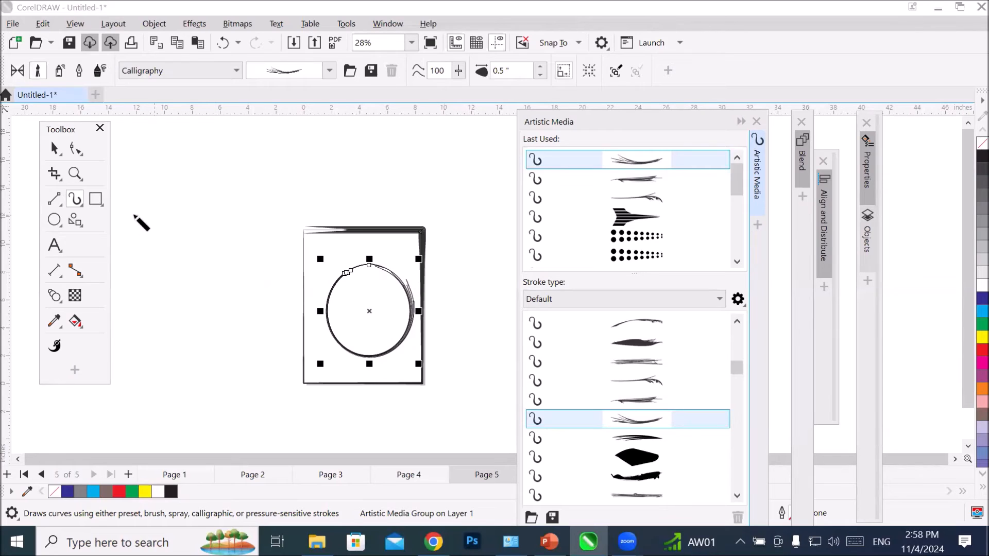
left_click_drag(195, 336, 189, 365)
left_click_drag(208, 308, 225, 254)
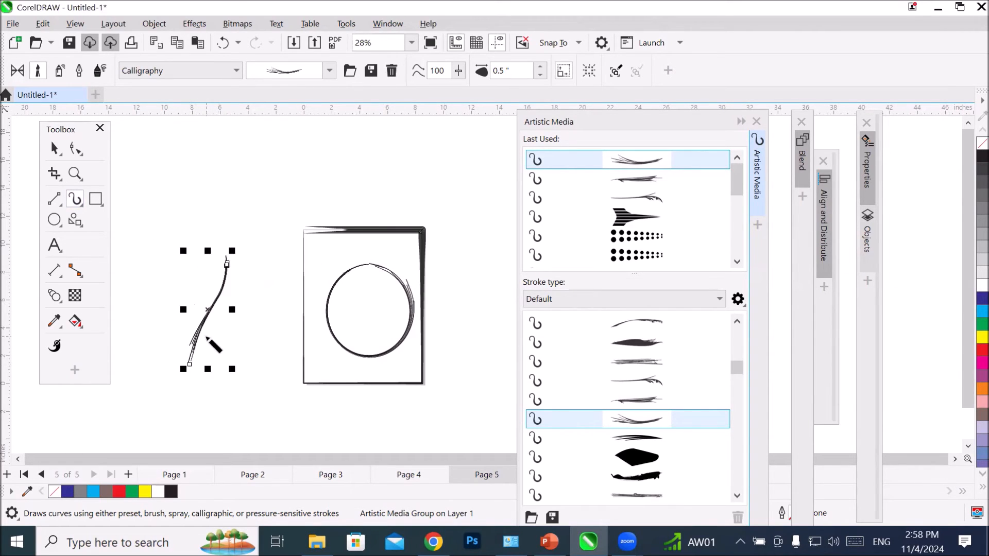
left_click_drag(285, 244, 234, 353)
left_click_drag(270, 290, 243, 371)
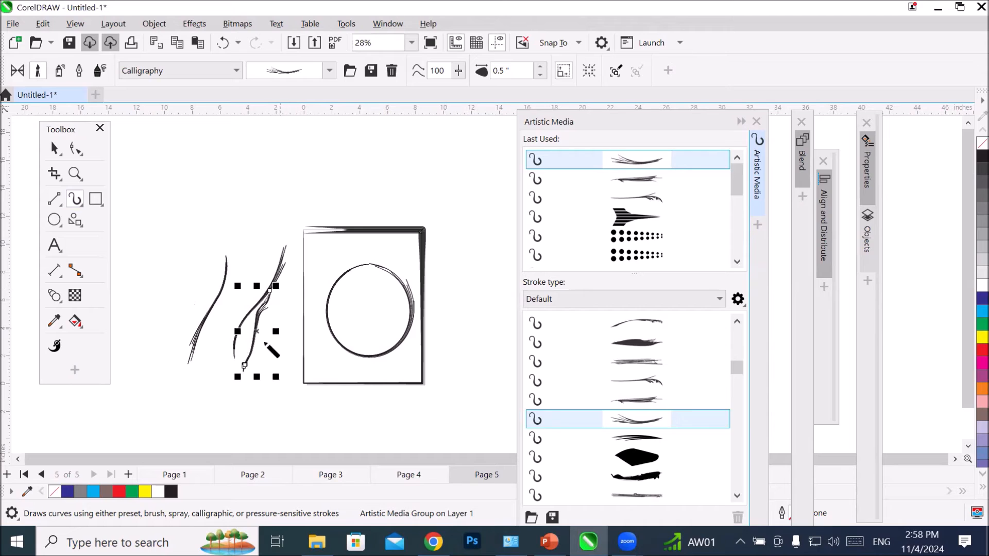
left_click_drag(295, 316, 249, 345)
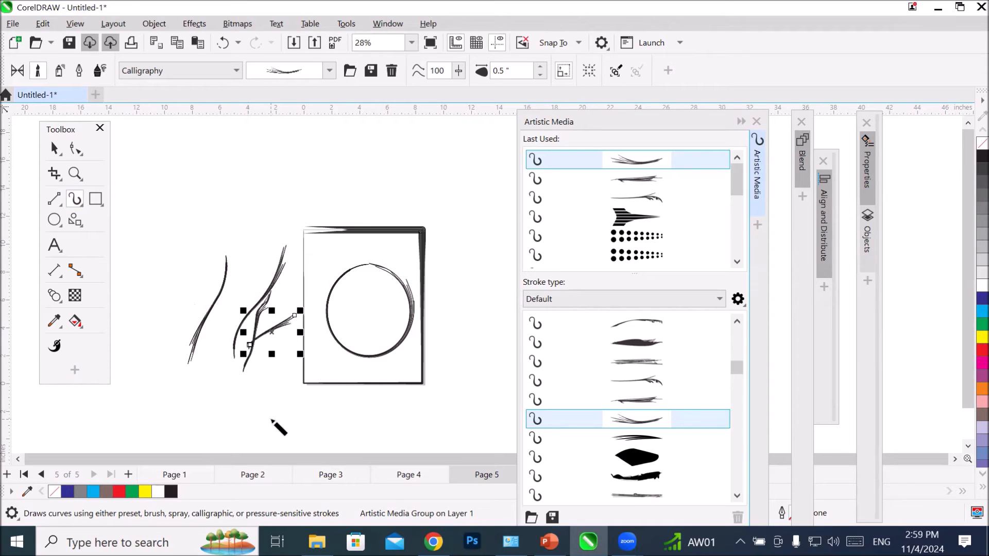
Step: Delete all artwork on and around page 5 and reactivate the Artistic Media tool
key("ctrl+a")
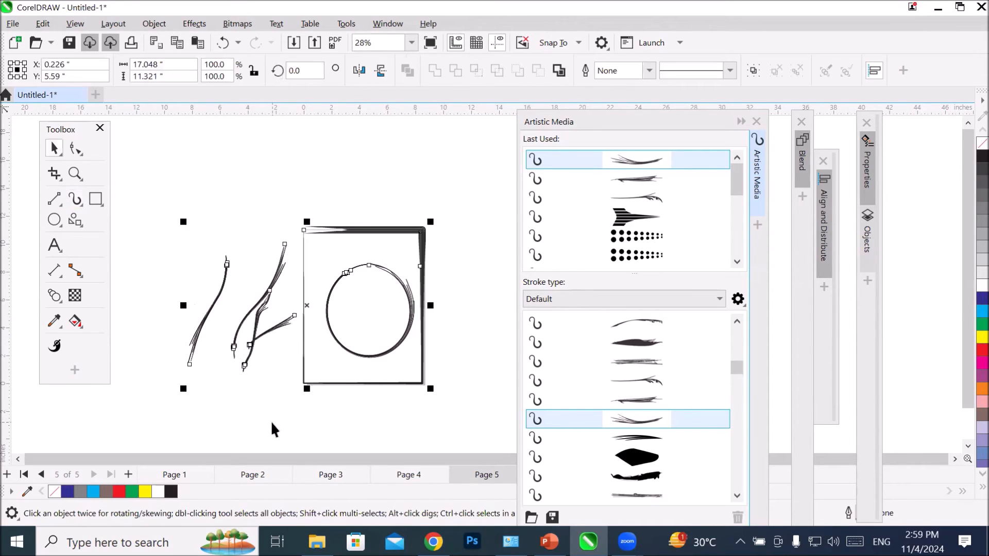
key("Delete")
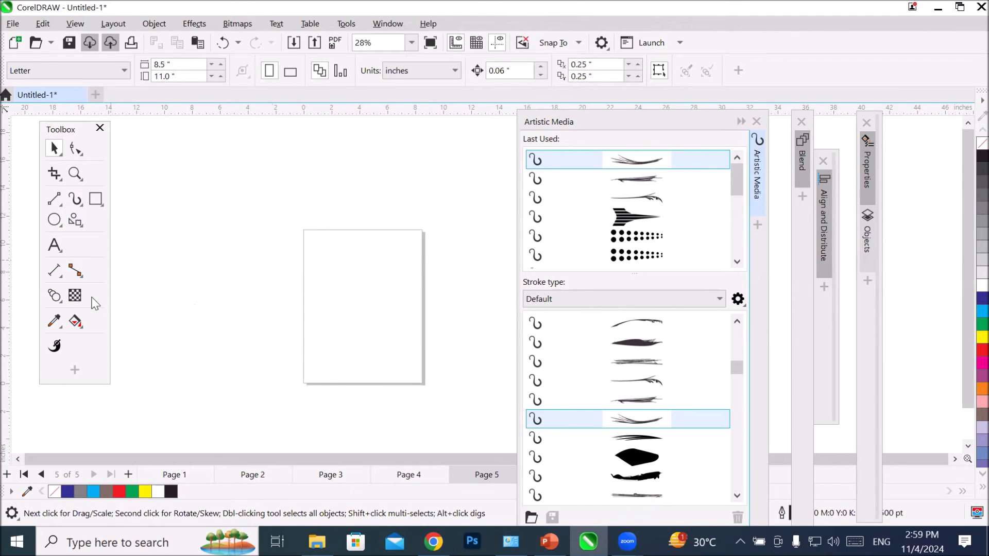
left_click(77, 204)
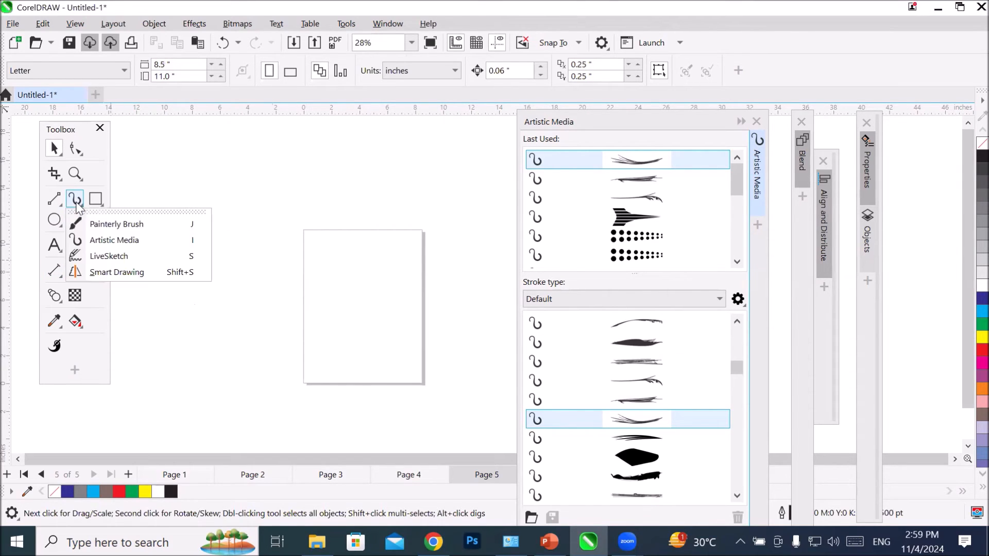
left_click(92, 236)
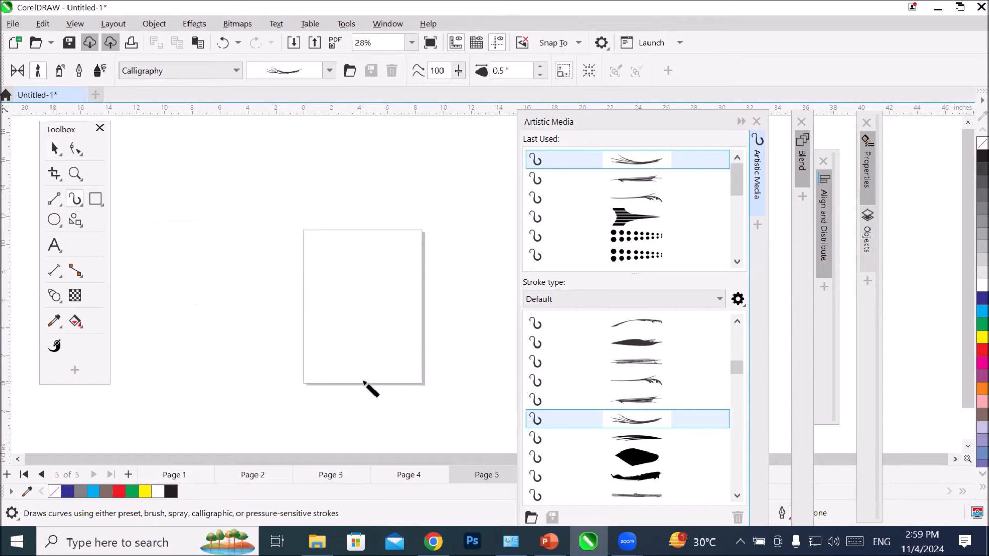
Step: Draw seven split-end Calligraphy strokes fanning out from the page's lower middle like branches, and color the last one red
left_click_drag(421, 297, 370, 380)
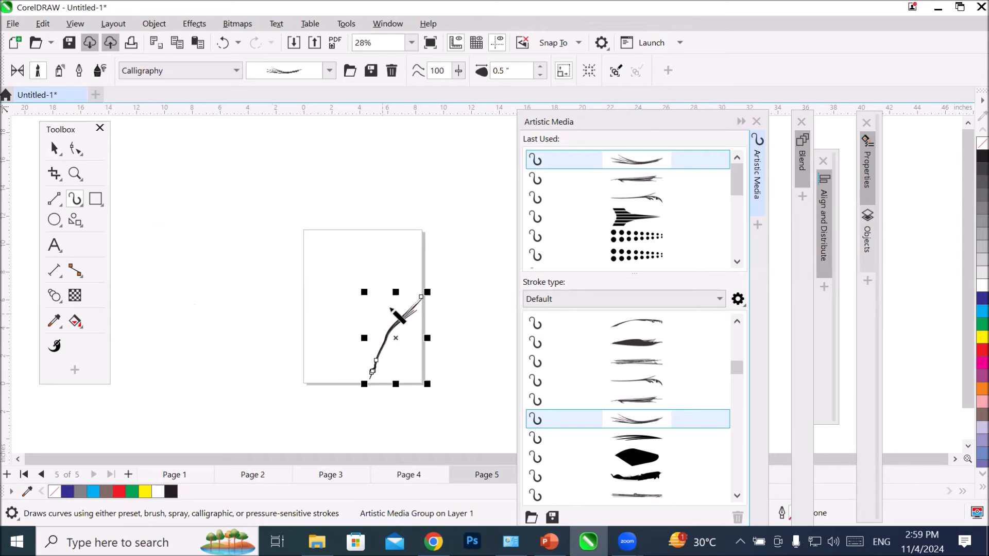
left_click_drag(304, 303, 362, 384)
mouse_move(327, 301)
left_mouse_down()
mouse_move(355, 332)
mouse_move(366, 377)
left_mouse_up()
left_click_drag(409, 288, 359, 379)
left_click_drag(286, 318, 336, 378)
left_click_drag(422, 325, 371, 379)
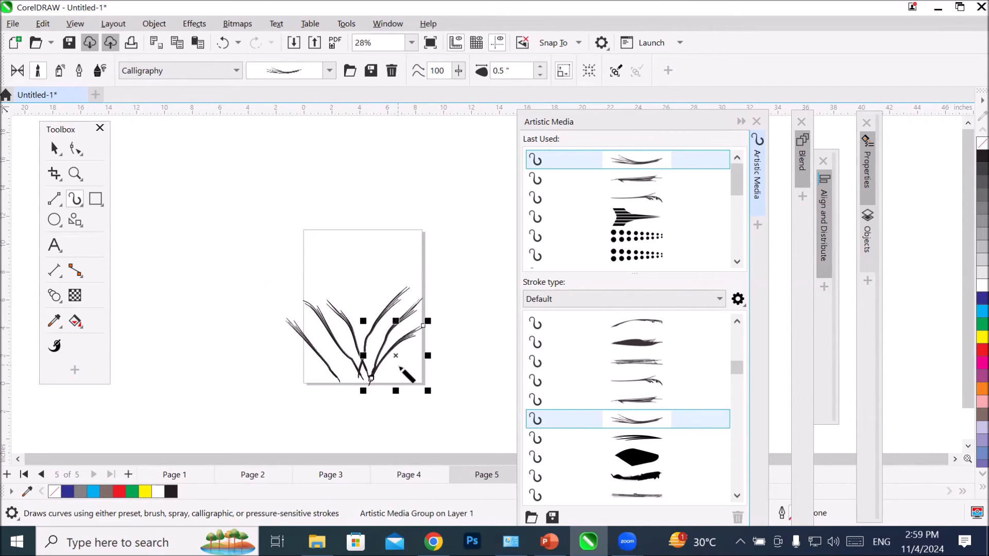
left_click_drag(426, 363, 373, 388)
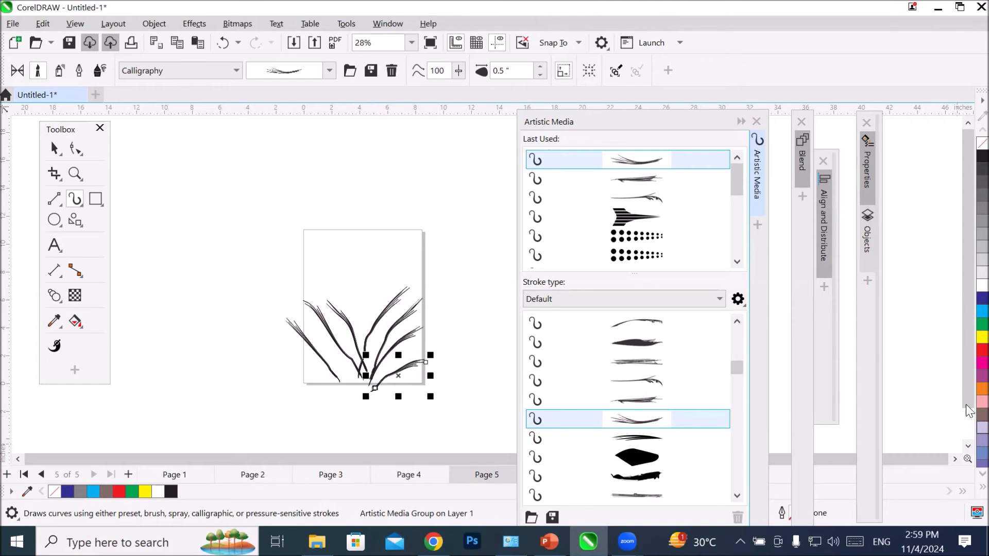
left_click(982, 351)
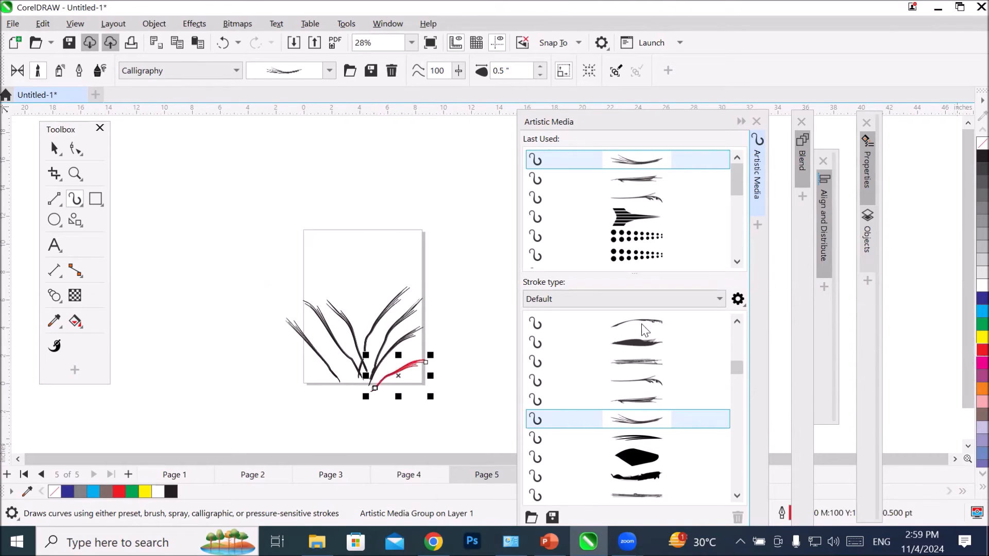
Step: Fill the rest of the page with more black branch strokes in the same Calligraphy brush, and deselect the artwork
left_click_drag(319, 235, 334, 336)
left_click_drag(364, 242, 356, 354)
mouse_move(404, 234)
left_mouse_down()
mouse_move(383, 263)
mouse_move(363, 351)
left_mouse_up()
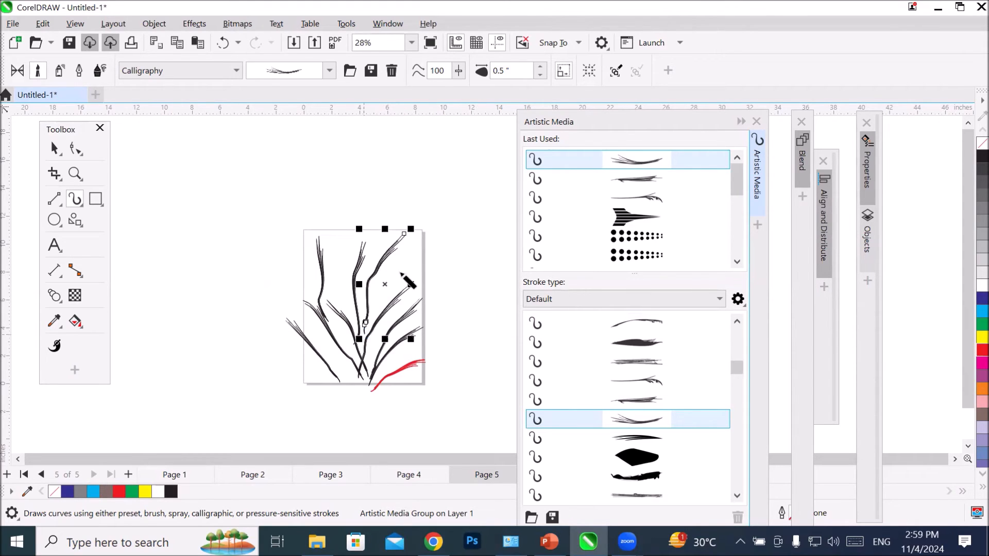
left_click_drag(429, 237, 376, 313)
left_click_drag(422, 268, 402, 311)
left_click_drag(300, 252, 320, 303)
mouse_move(345, 228)
left_mouse_down()
mouse_move(356, 321)
mouse_move(345, 310)
mouse_move(361, 323)
left_mouse_up()
left_click_drag(380, 234, 359, 323)
mouse_move(418, 263)
left_mouse_down()
mouse_move(374, 304)
mouse_move(346, 364)
mouse_move(359, 376)
mouse_move(320, 364)
mouse_move(354, 378)
left_mouse_up()
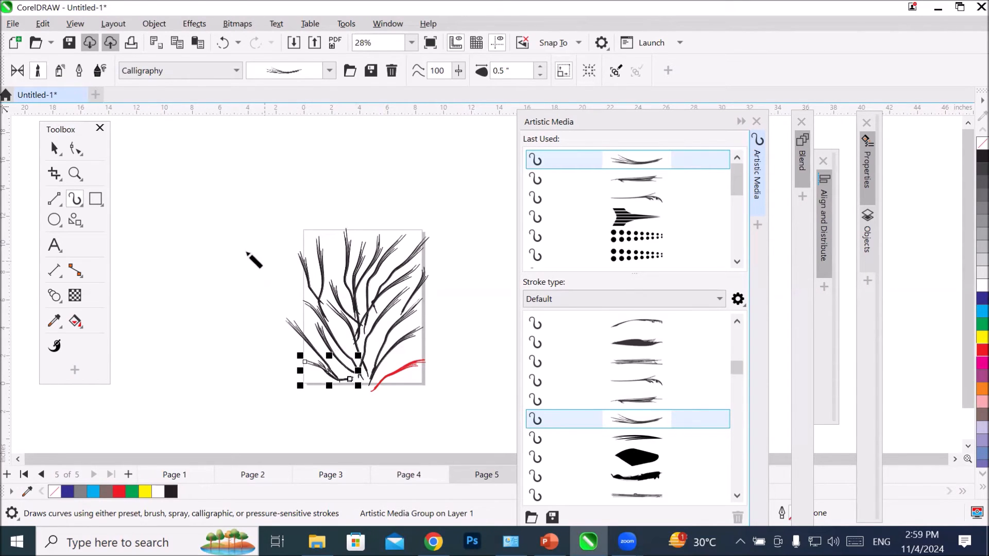
key("space")
left_click(255, 290)
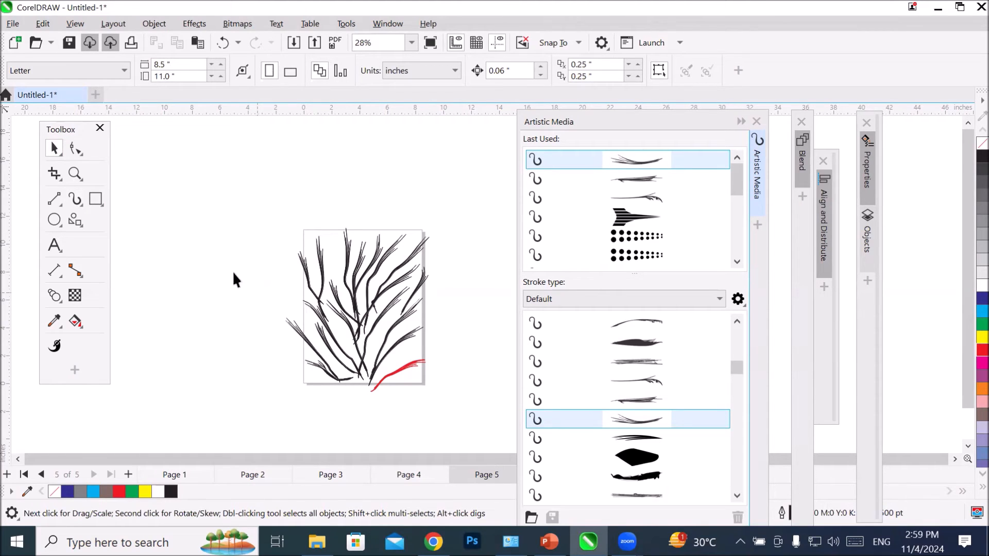
Step: Choose the ragged Sensual brush with Artistic Media and draw a long diagonal stroke beside the branch artwork
left_click(72, 199)
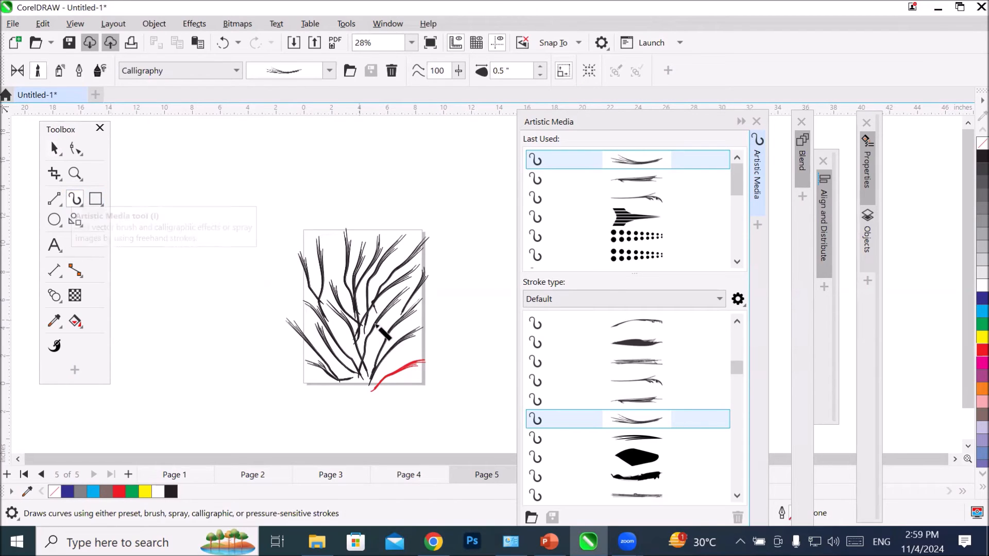
scroll(637, 379, "down", 3)
scroll(638, 380, "down", 3)
scroll(639, 379, "down", 3)
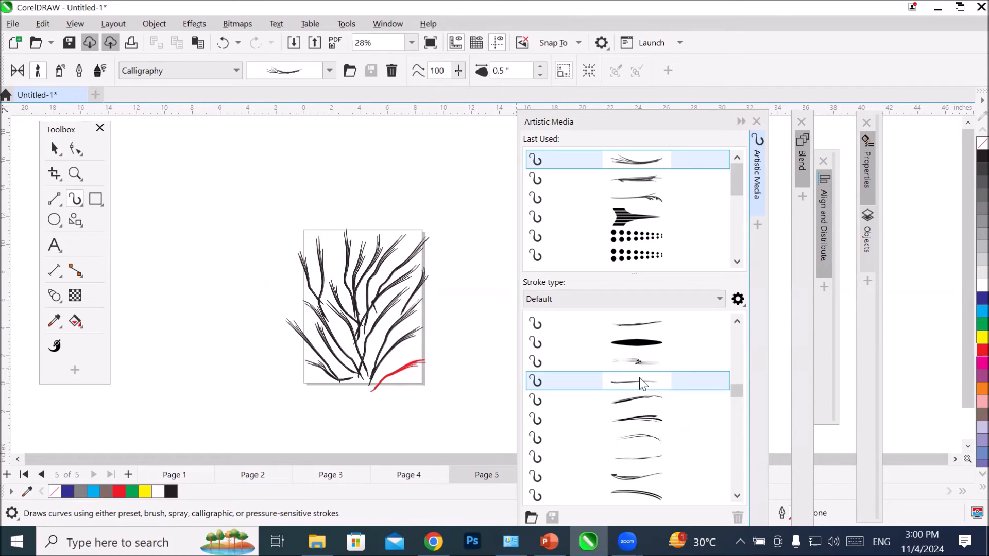
scroll(638, 376, "up", 3)
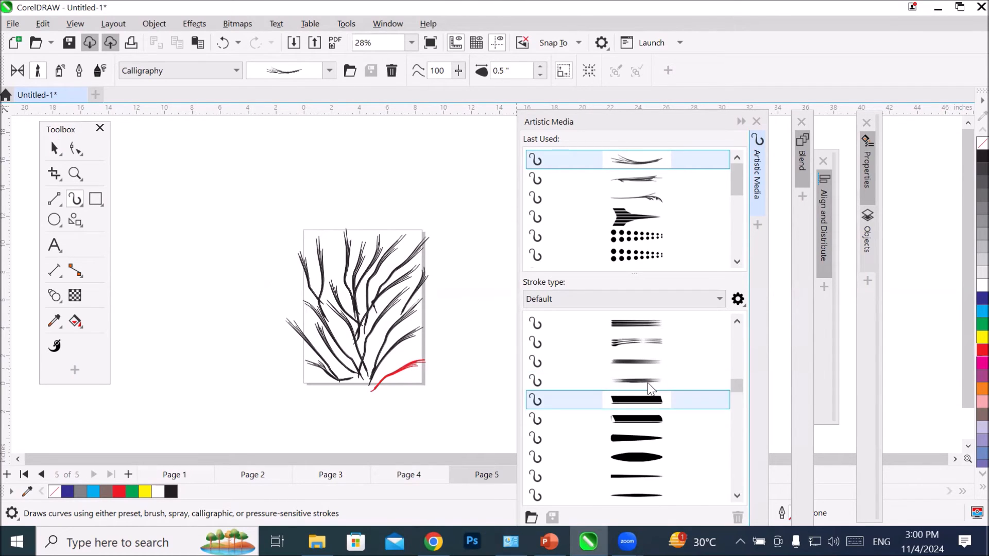
scroll(651, 401, "down", 2)
scroll(656, 402, "down", 1)
scroll(657, 405, "down", 3)
left_click(656, 419)
mouse_move(276, 195)
left_mouse_down()
mouse_move(181, 301)
mouse_move(166, 352)
left_mouse_up()
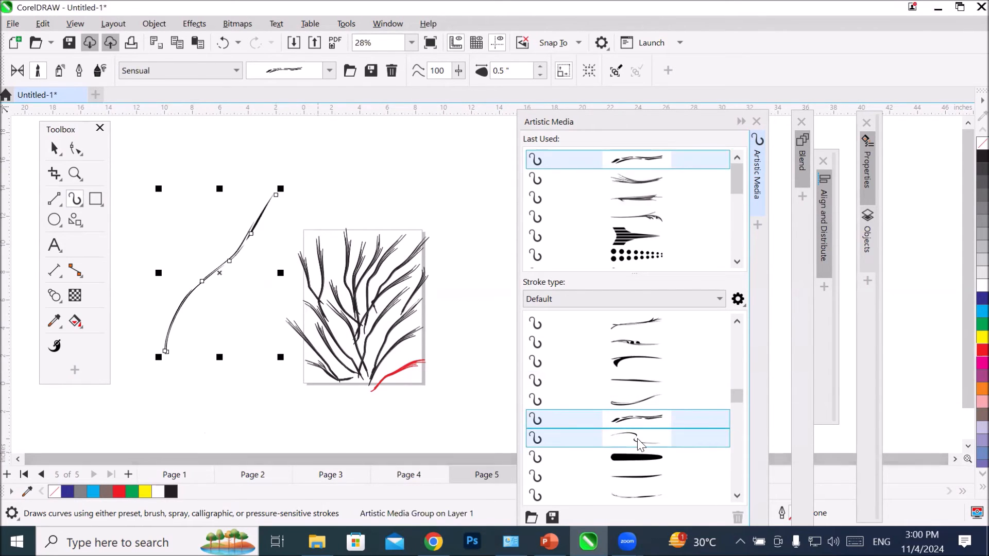
Step: Give the diagonal line the thick solid Sensual stroke, and draw a second diagonal line with the broken, blotchy Sensual stroke
left_click(636, 457)
left_click_drag(353, 190, 211, 367)
left_click(603, 422)
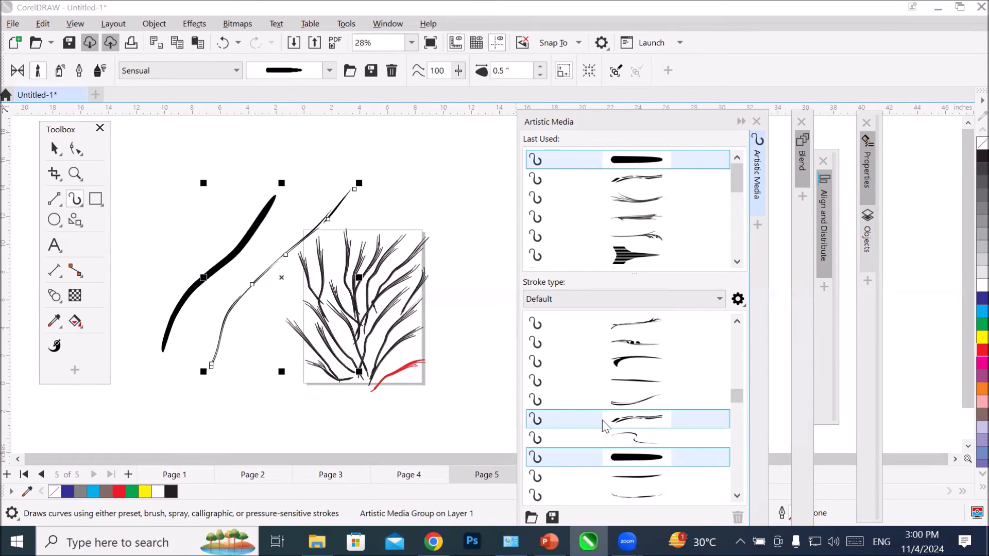
left_click(652, 344)
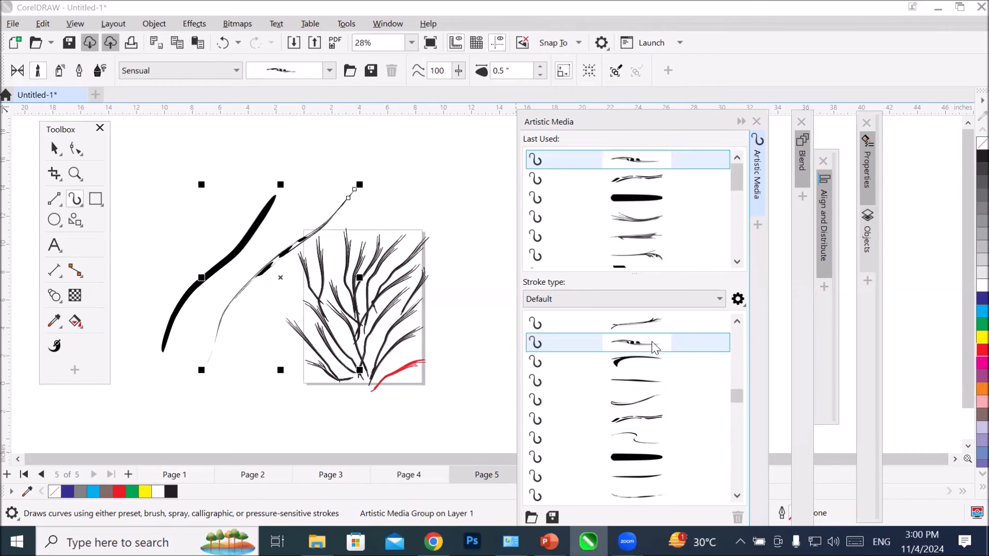
Step: Try the looped outline stroke and the grey arc-shaped Symbol stroke on the second diagonal line
scroll(650, 355, "down", 5)
left_click(638, 437)
scroll(641, 435, "down", 3)
left_click(651, 416)
Step: Apply the pink and brown Brush Strokes spray to the second diagonal line and inspect it up close
scroll(652, 416, "down", 3)
scroll(652, 416, "down", 5)
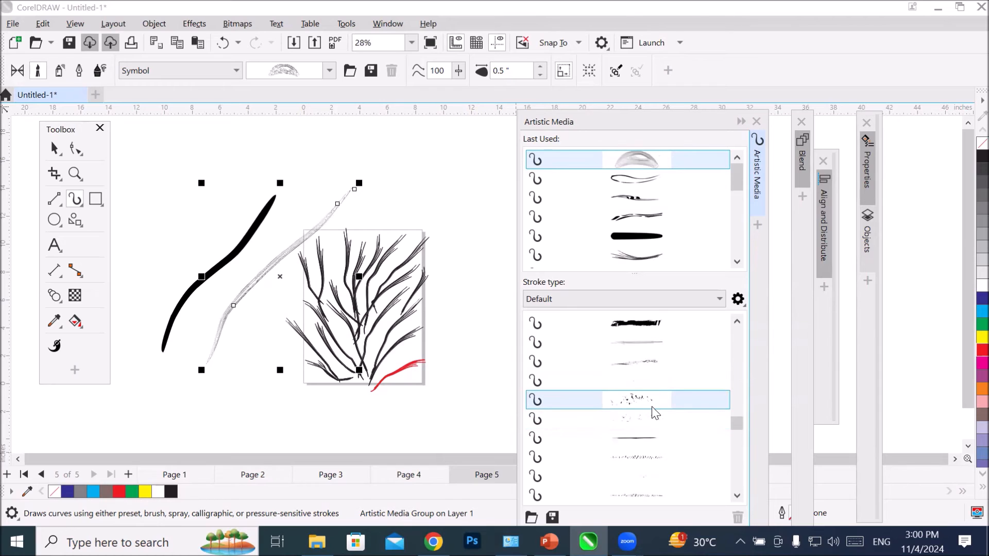
left_click(647, 437)
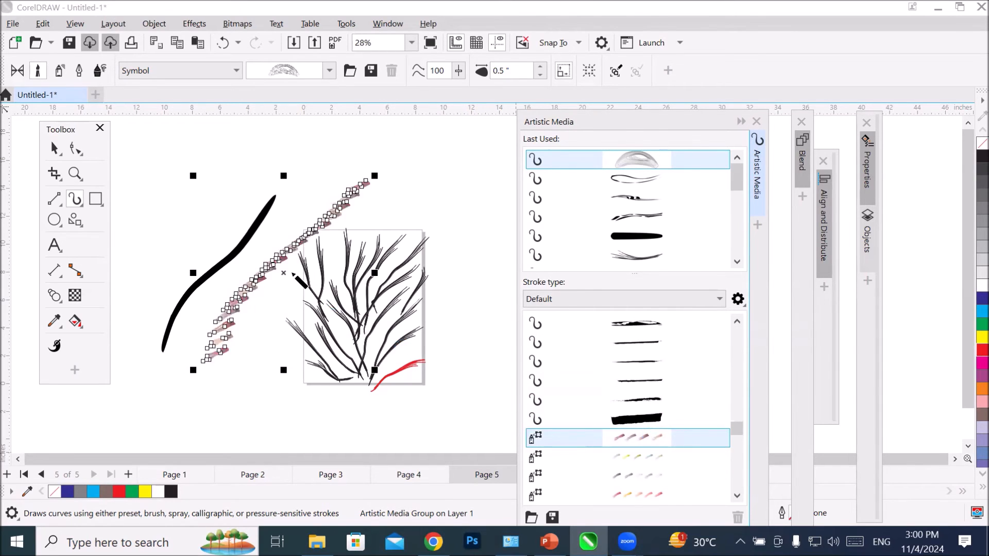
scroll(265, 292, "up", 2)
scroll(265, 292, "up", 3)
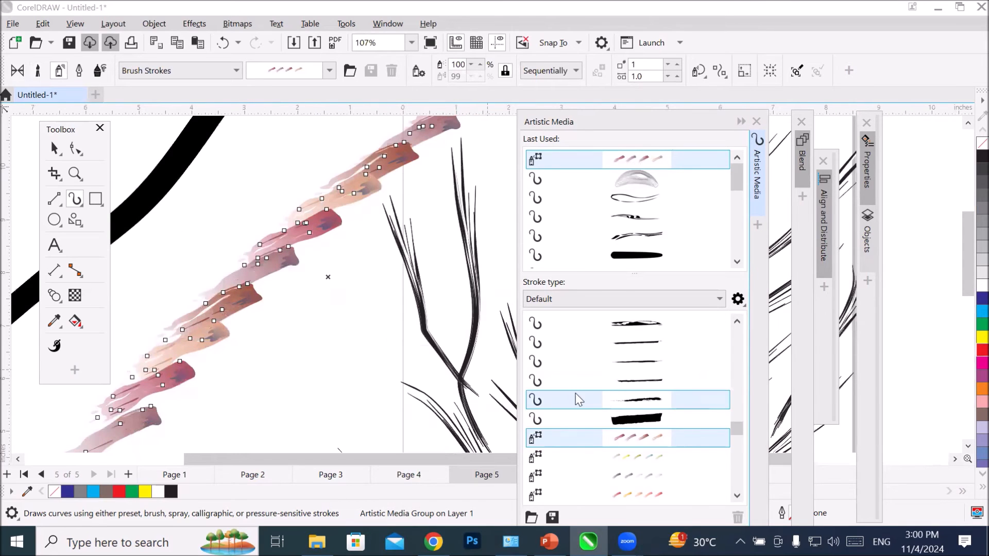
Step: Try the light blue, Food and paw Footprint sprays on the second diagonal line, settling on the Misc bat-and-ghost spray
scroll(625, 399, "down", 2)
left_click(650, 417)
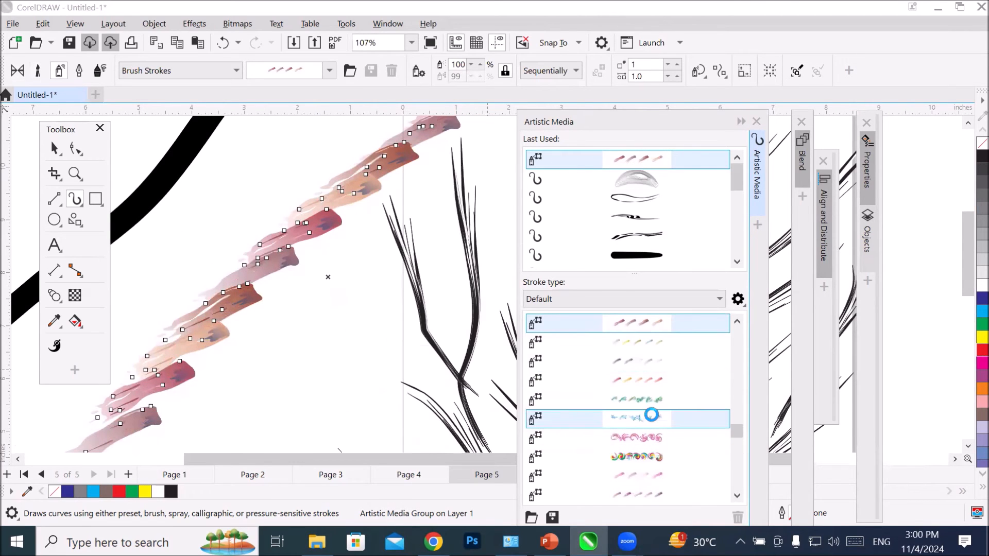
scroll(651, 415, "down", 3)
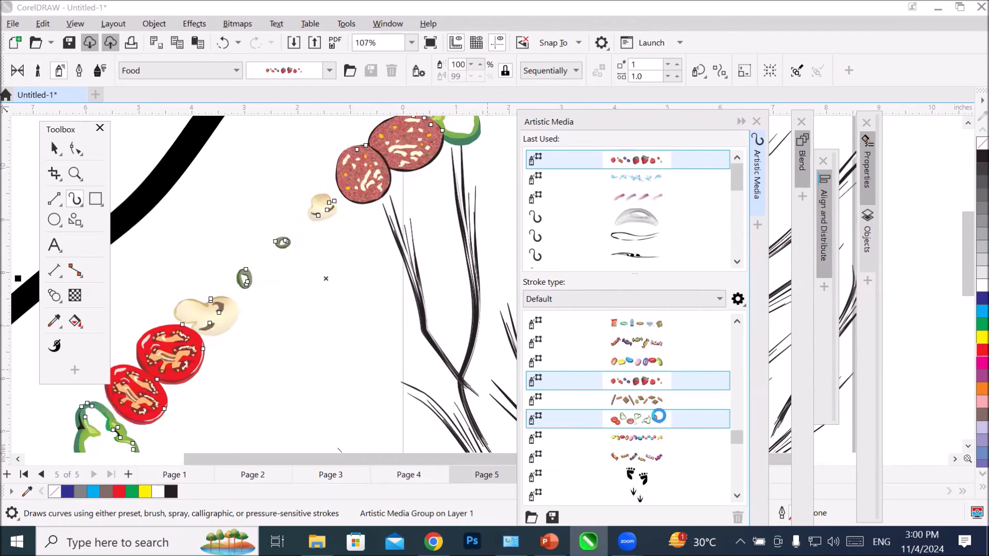
scroll(659, 416, "down", 3)
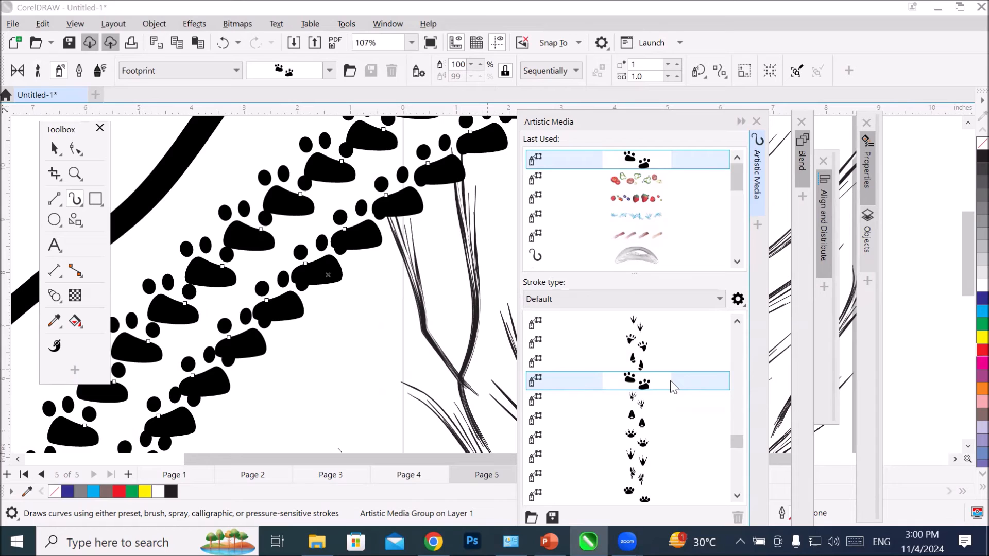
scroll(683, 399, "down", 3)
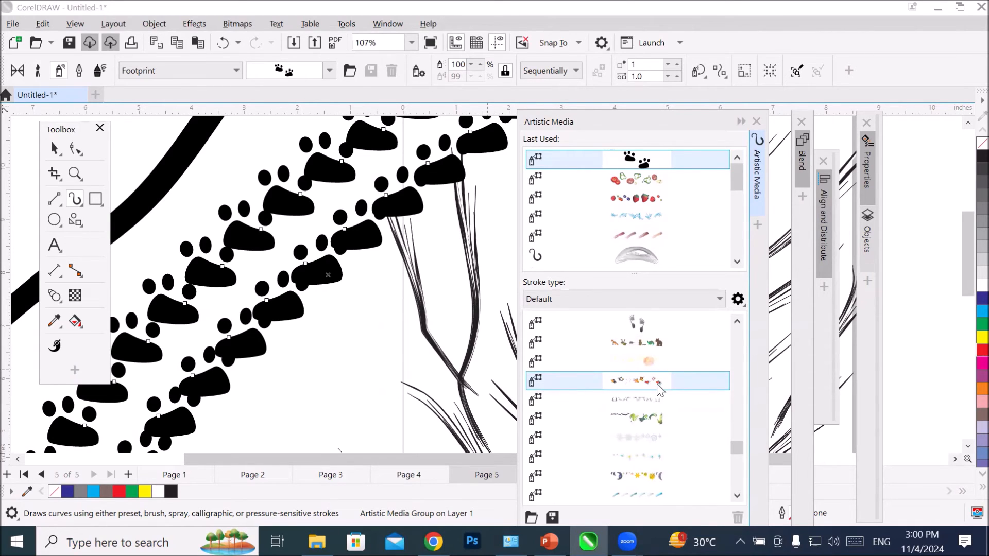
left_click(654, 416)
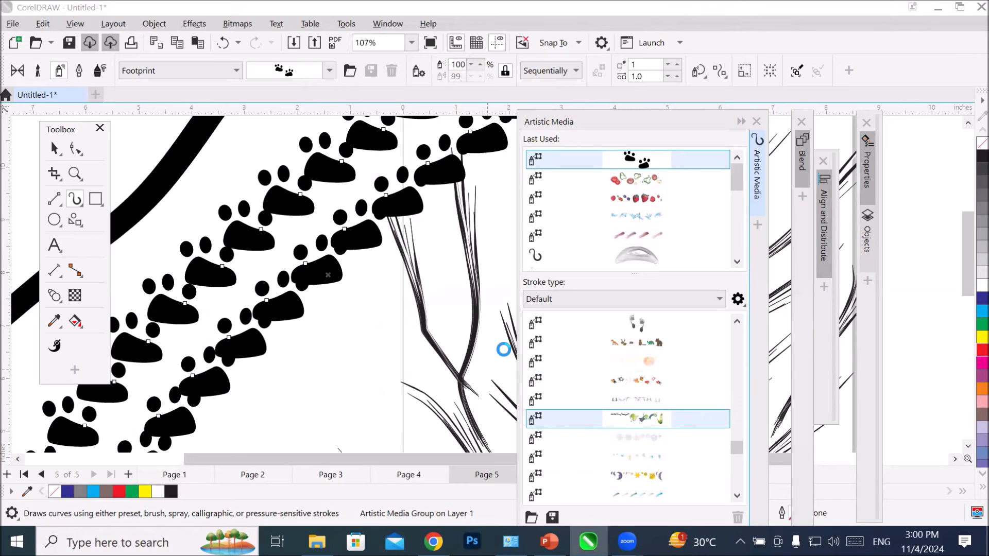
scroll(447, 313, "down", 2)
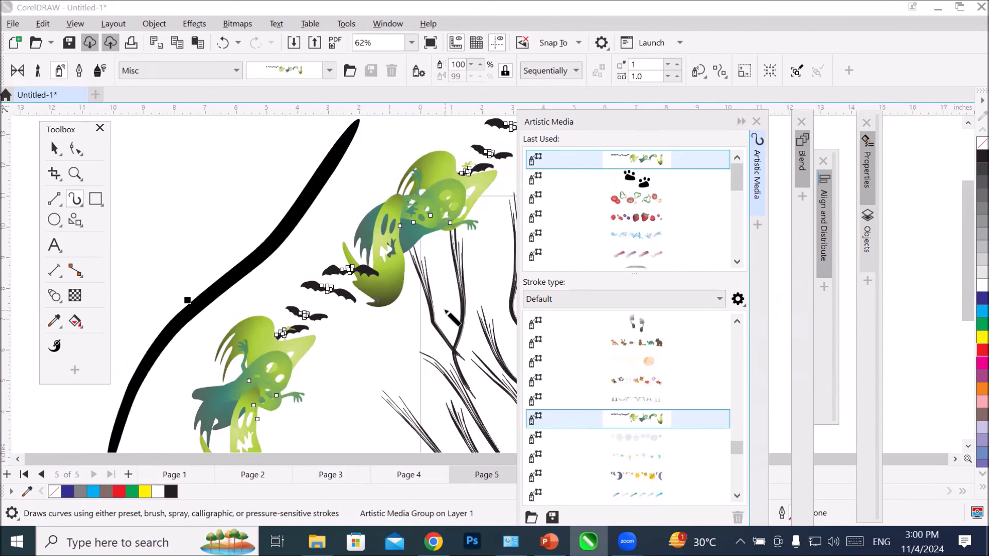
Step: Draw one long curved stroke and four short strokes beside it with the grey arc-shaped Symbol brush
scroll(446, 309, "down", 3)
mouse_move(238, 207)
left_mouse_down()
mouse_move(220, 267)
mouse_move(189, 304)
left_mouse_up()
scroll(238, 282, "up", 5)
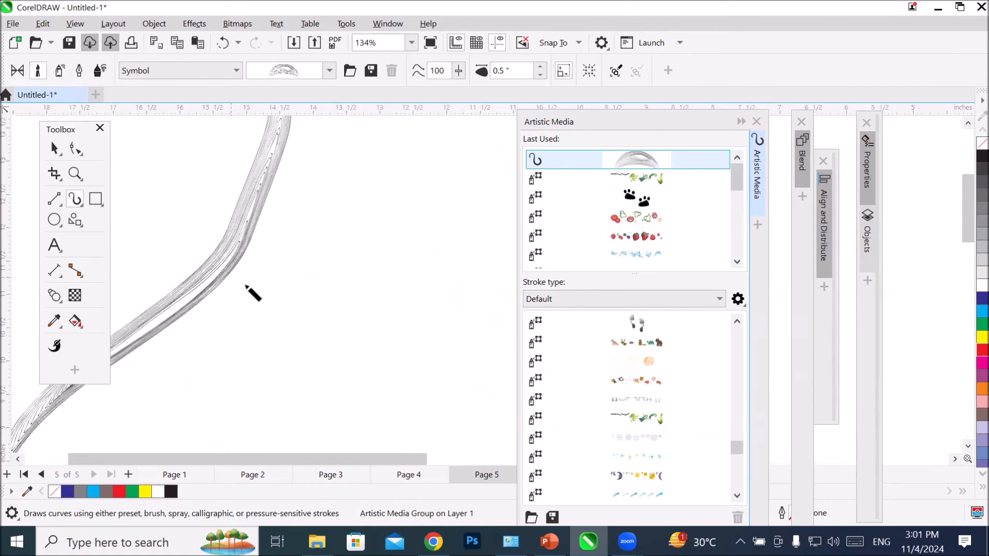
left_click_drag(294, 298, 309, 283)
left_click_drag(316, 334, 347, 317)
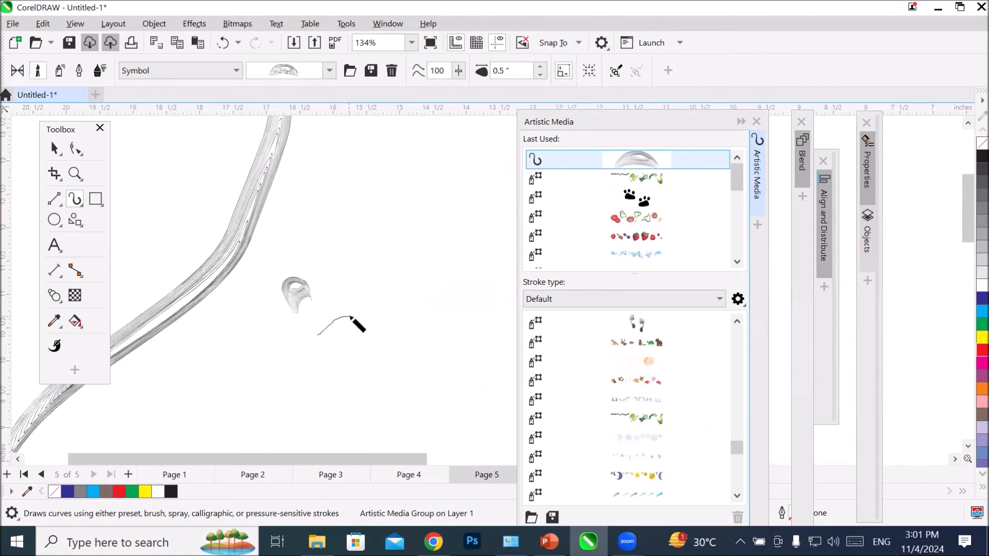
left_click_drag(332, 371, 362, 356)
left_click_drag(379, 416, 395, 395)
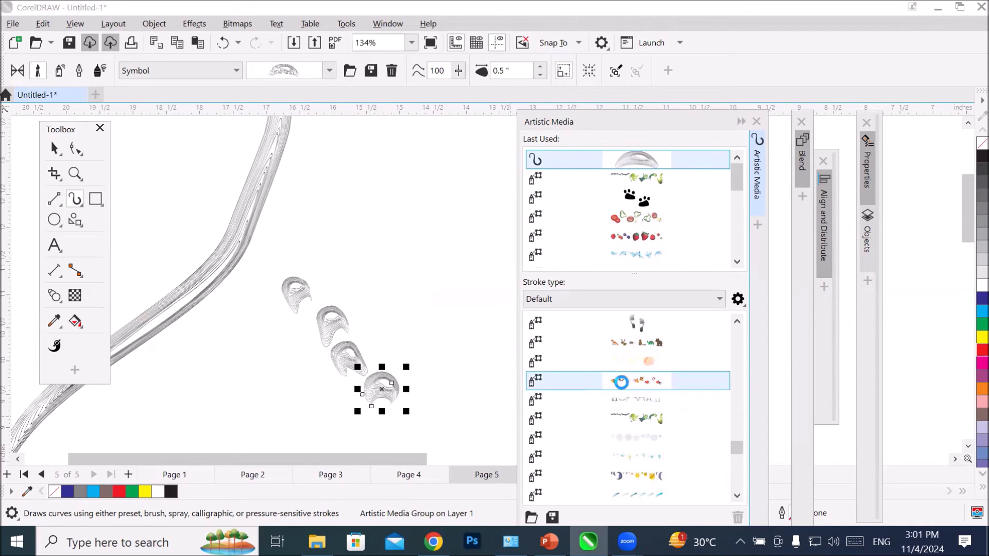
Step: Try the Misc sprays, including the fox and animals one, on the last short stroke, settling on the brown Mosaic tile spray
left_click(622, 382)
left_click(637, 345)
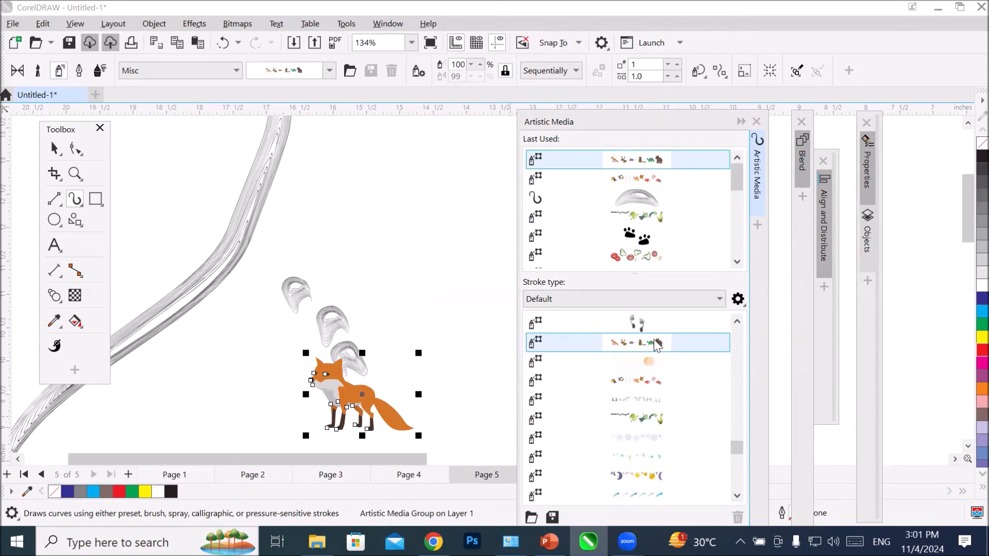
scroll(650, 346, "down", 5)
left_click(631, 379)
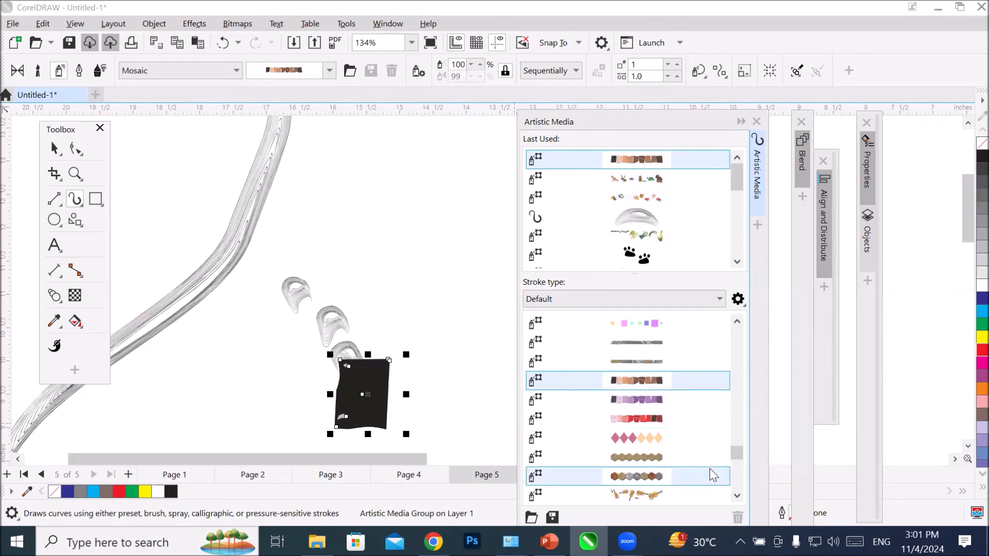
left_click(741, 123)
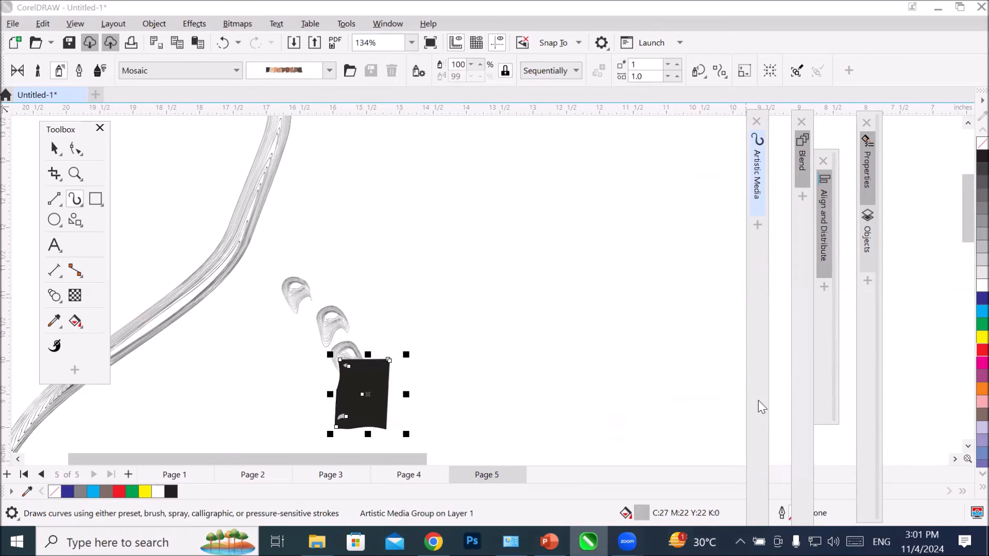
Step: Add a sixth page and create a page-sized rectangle on it with no fill
left_click(955, 459)
left_click(955, 459)
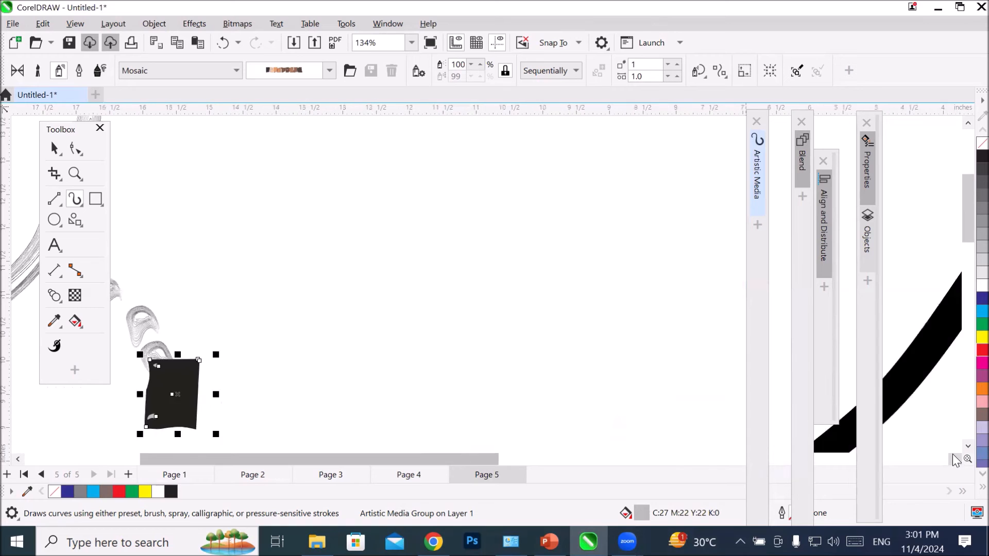
left_click(955, 459)
left_click(955, 459)
left_click(955, 460)
scroll(458, 345, "down", 2)
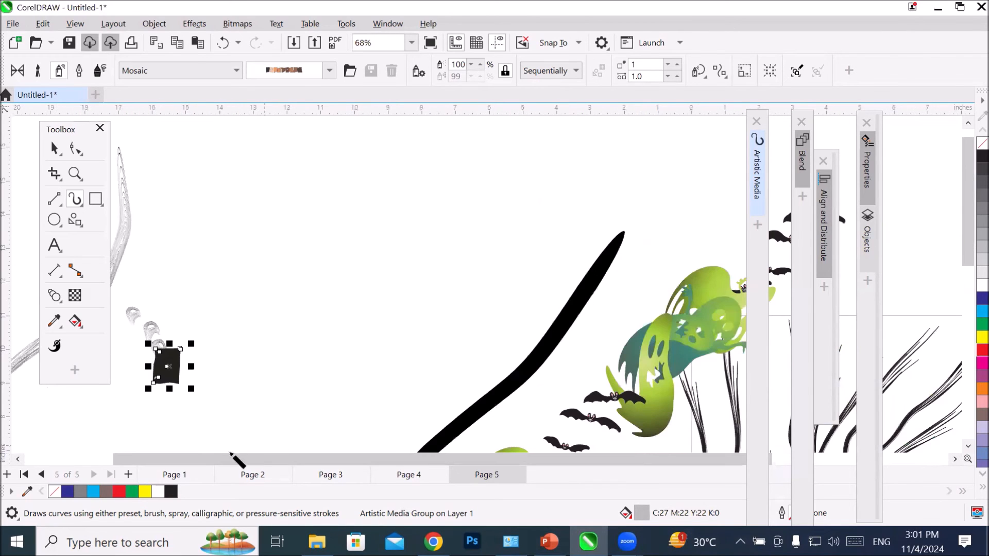
left_click(129, 473)
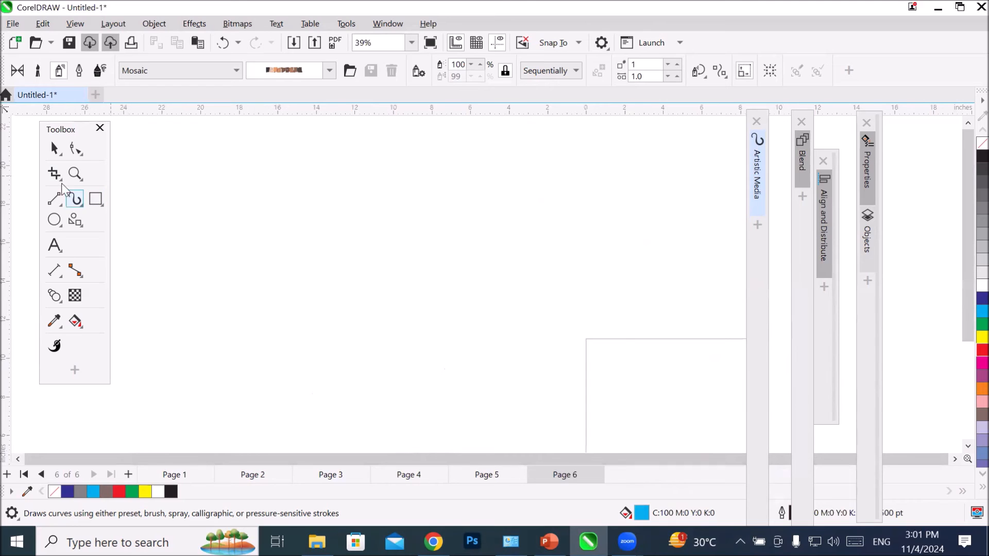
left_click(75, 174)
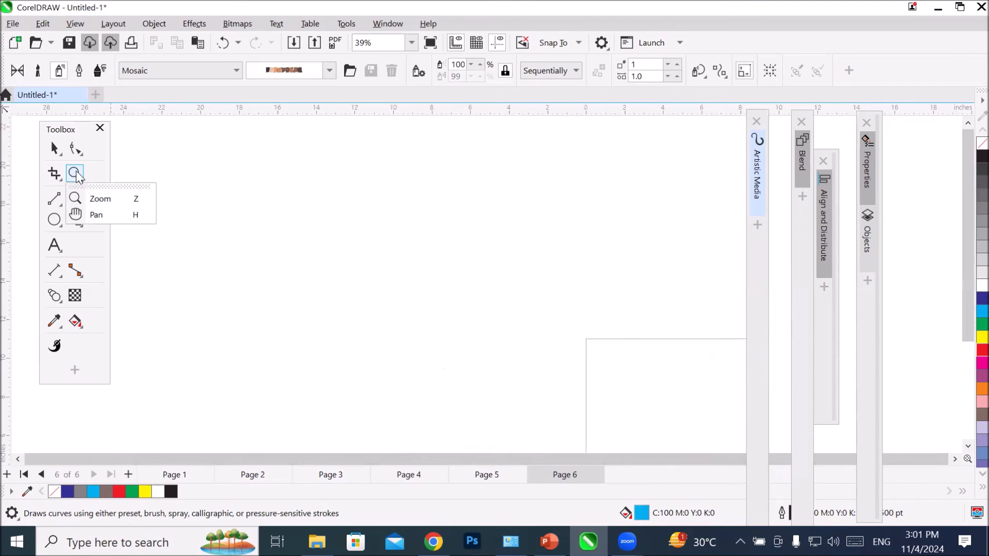
left_click(100, 199)
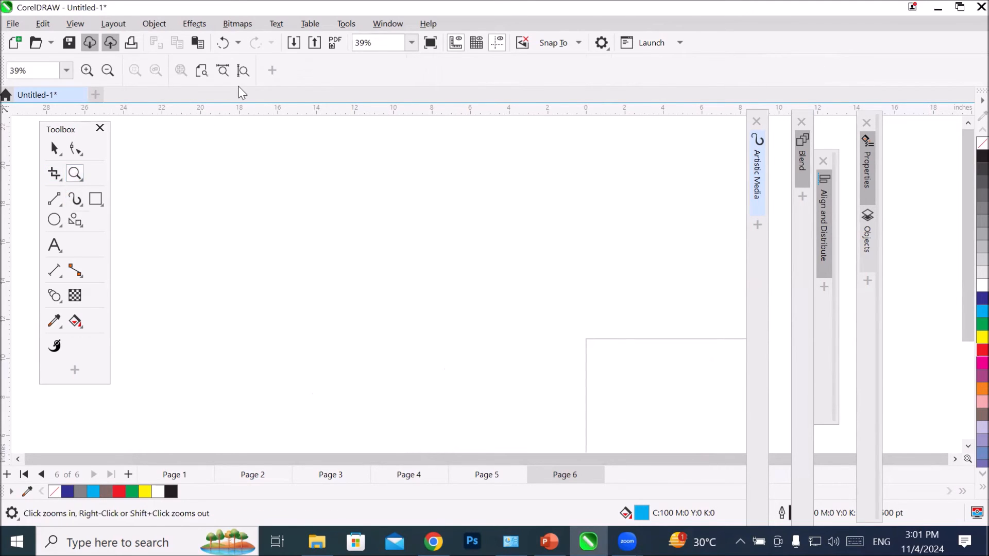
left_click(243, 71)
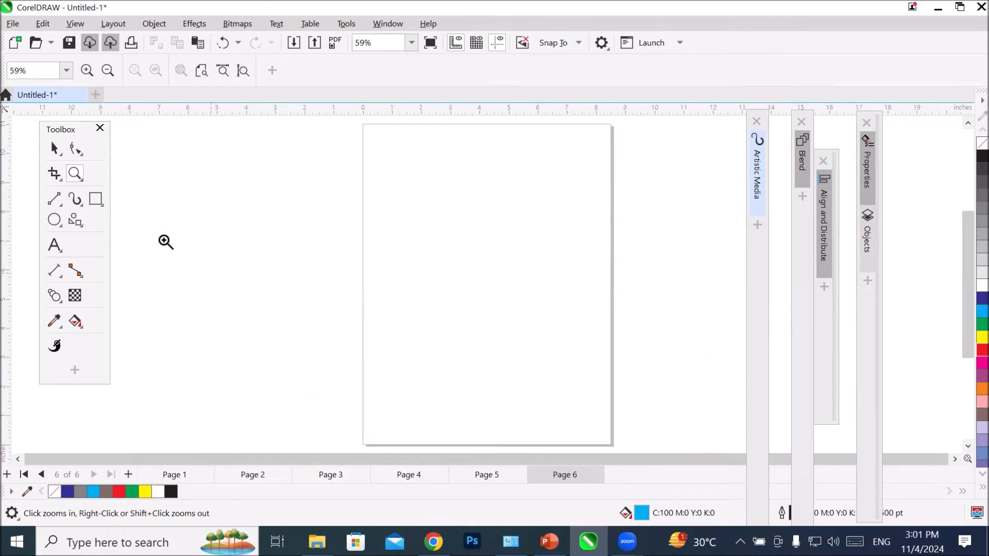
double_click(100, 202)
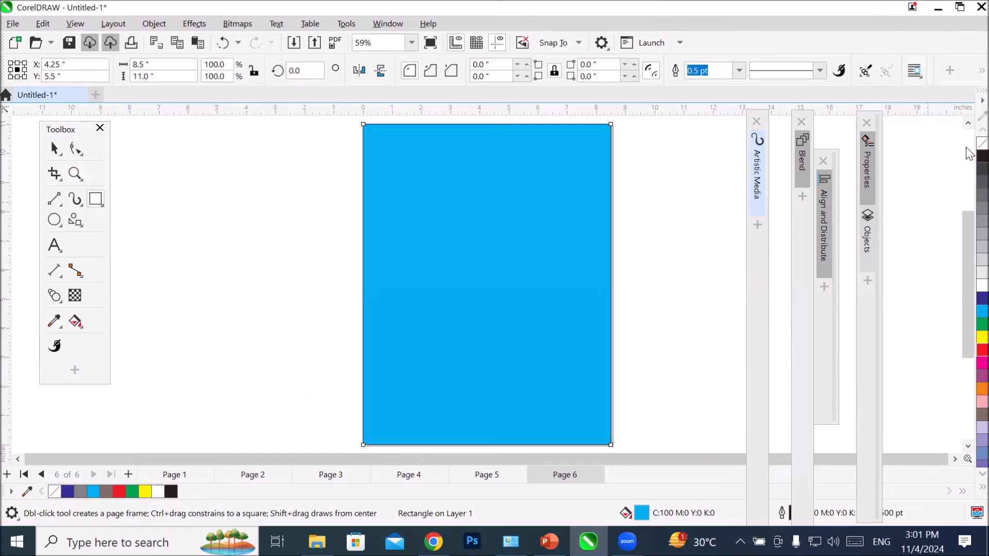
left_click(982, 143)
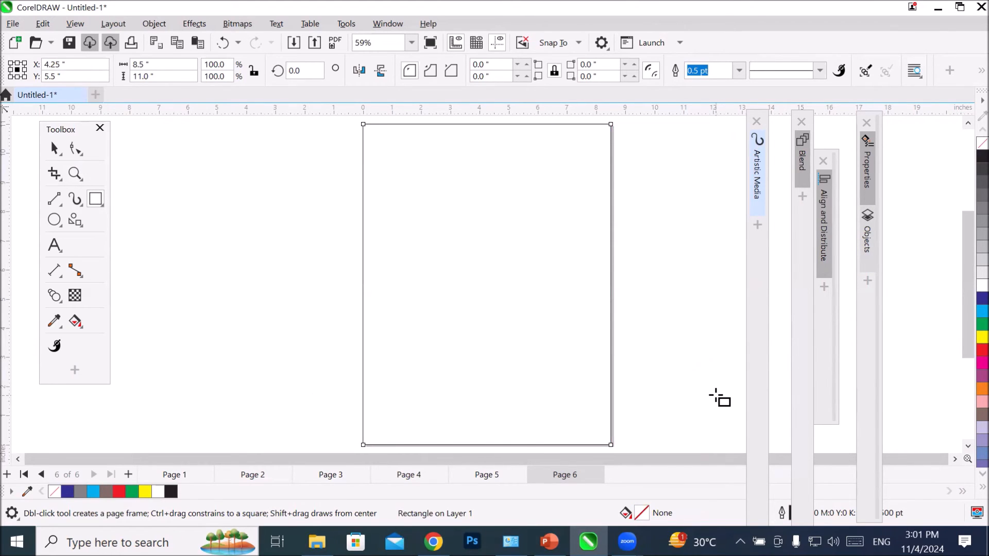
Step: Show the Artistic Media docker and move it clear of the rectangle on page 6
left_click(388, 24)
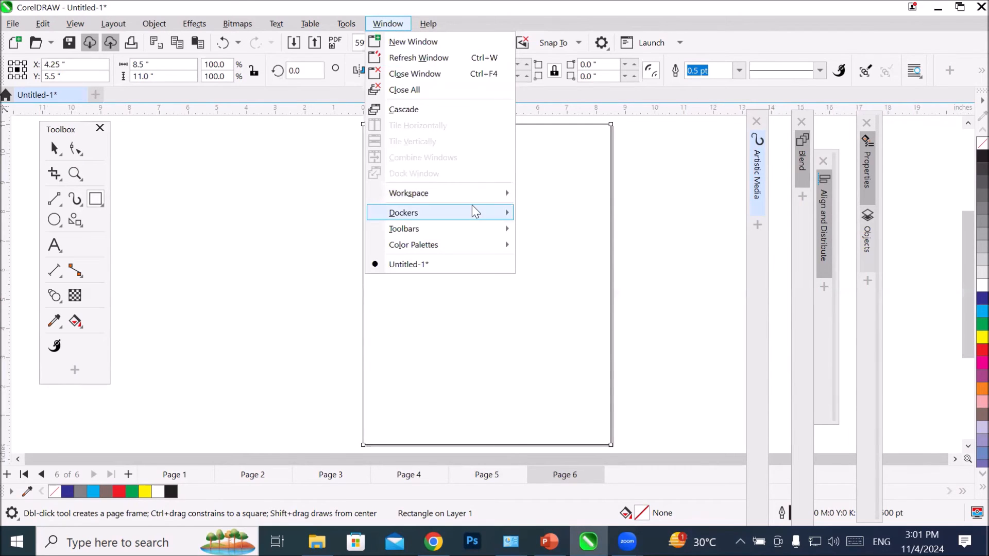
mouse_move(471, 208)
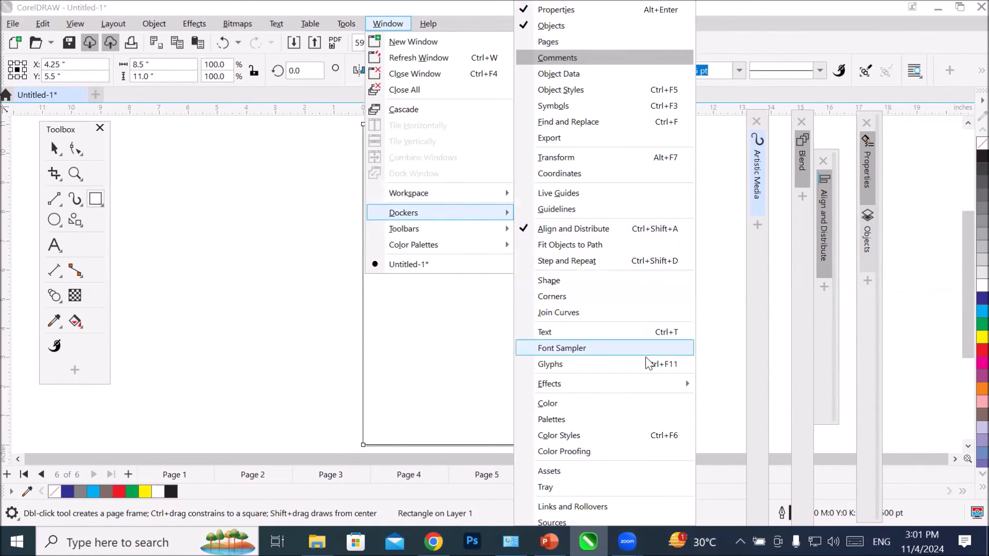
mouse_move(645, 381)
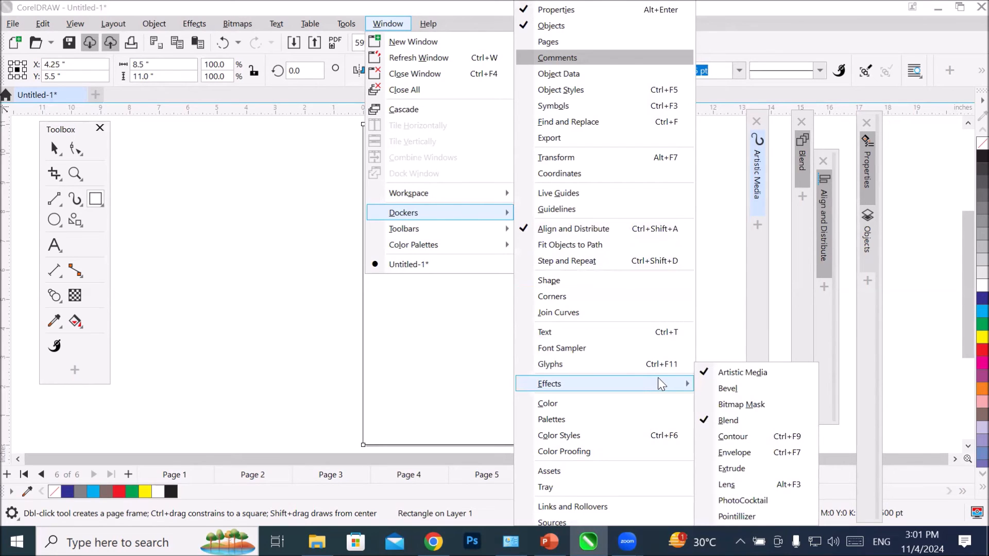
left_click(729, 372)
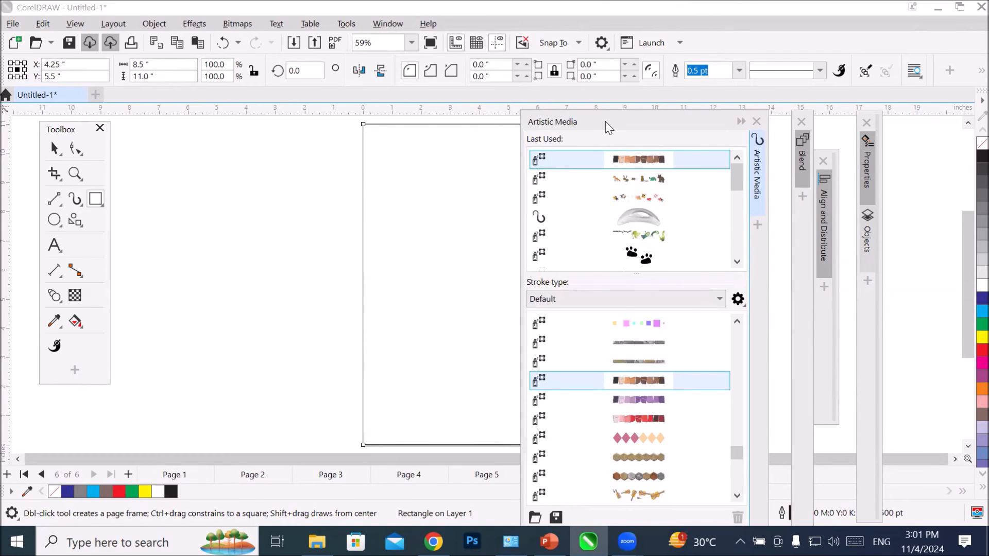
left_click_drag(605, 122, 197, 146)
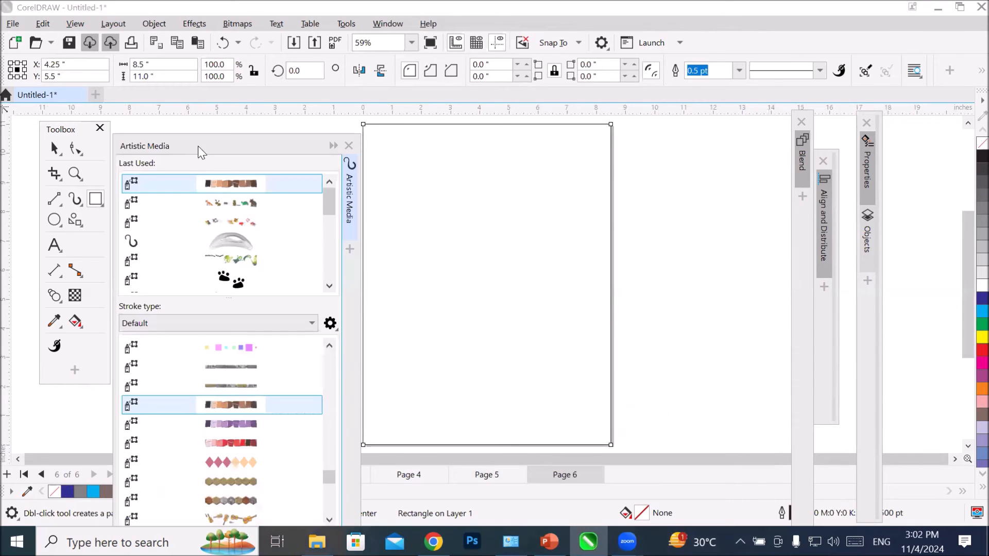
Step: Try the stone and wood plank Mosaic sprays and the kitchenware Objects spray along the page rectangle
left_click(241, 386)
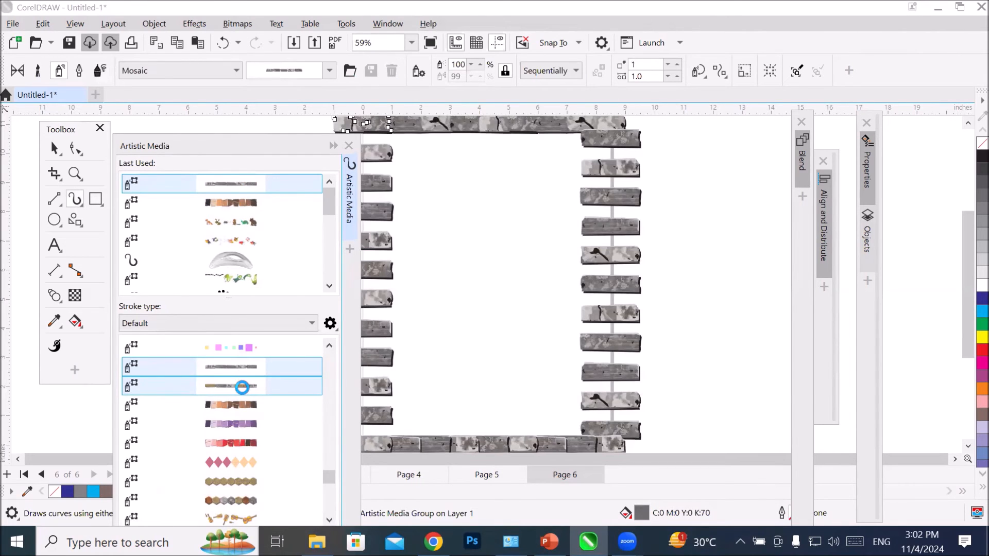
scroll(245, 391, "down", 3)
left_click(243, 391)
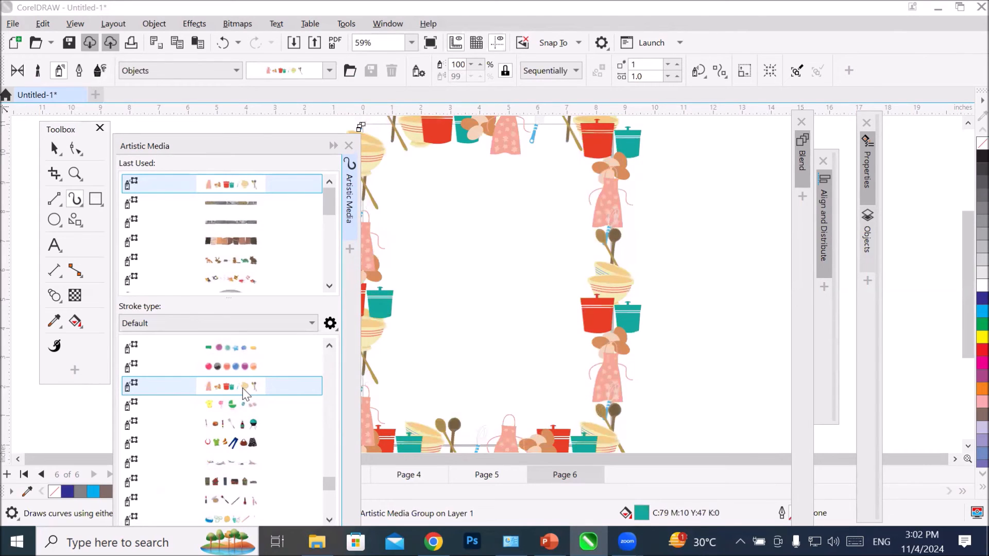
scroll(245, 394, "down", 2)
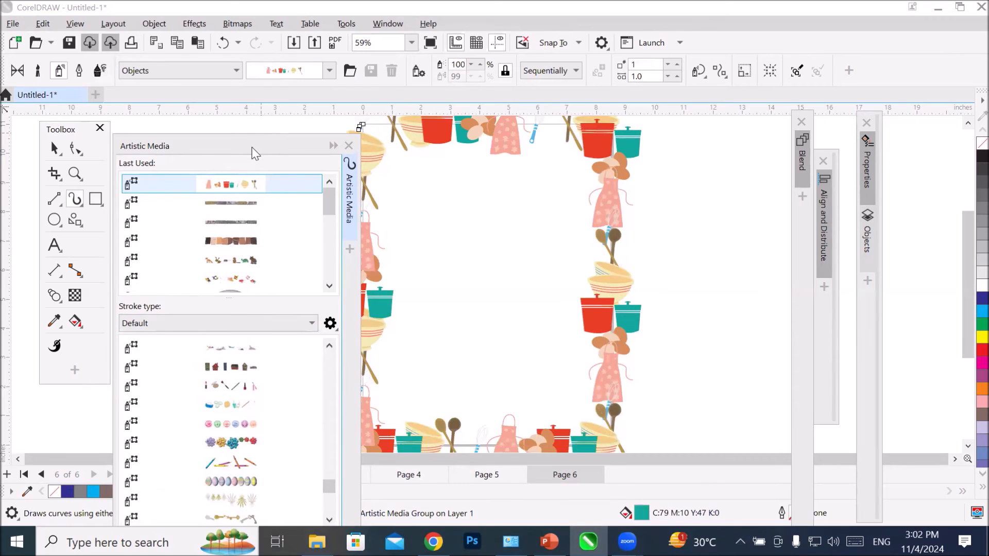
left_click_drag(254, 153, 202, 153)
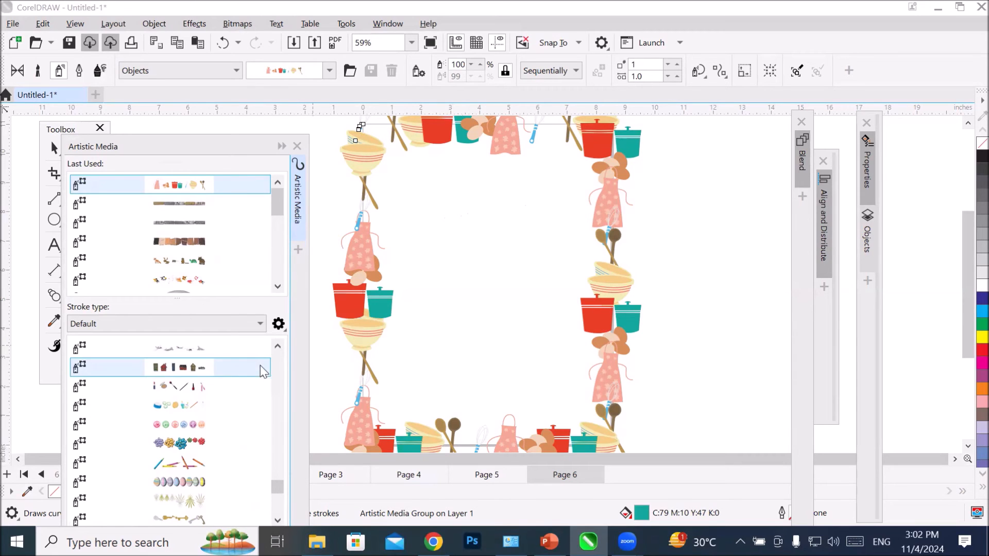
Step: Try the makeup, coloured light bulb, ball and nail Objects sprays along the page rectangle
left_click(205, 383)
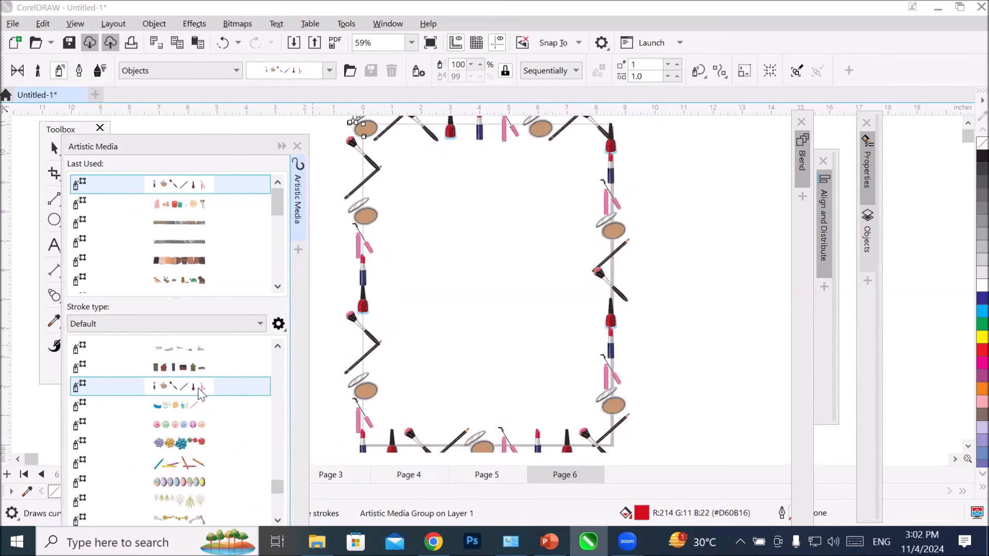
scroll(196, 390, "down", 3)
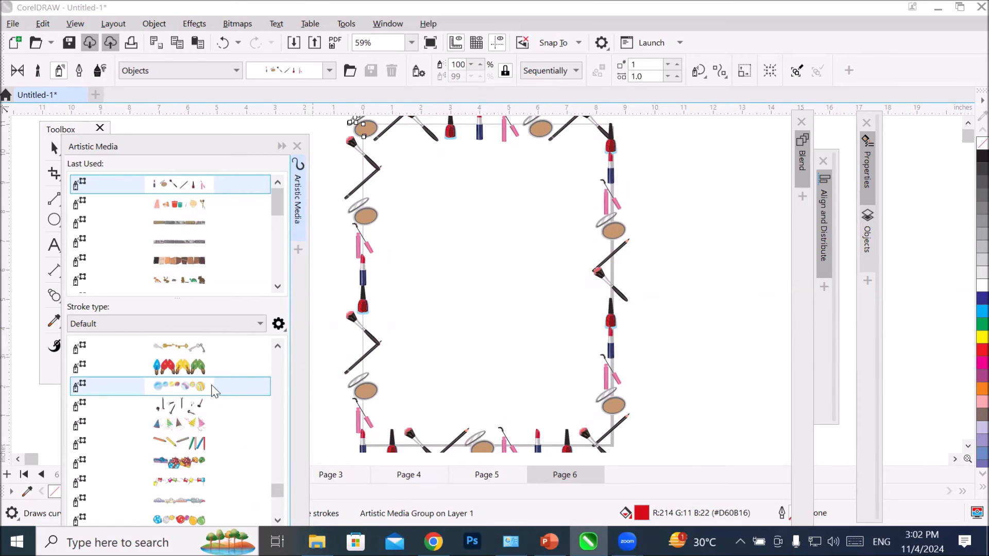
left_click(214, 367)
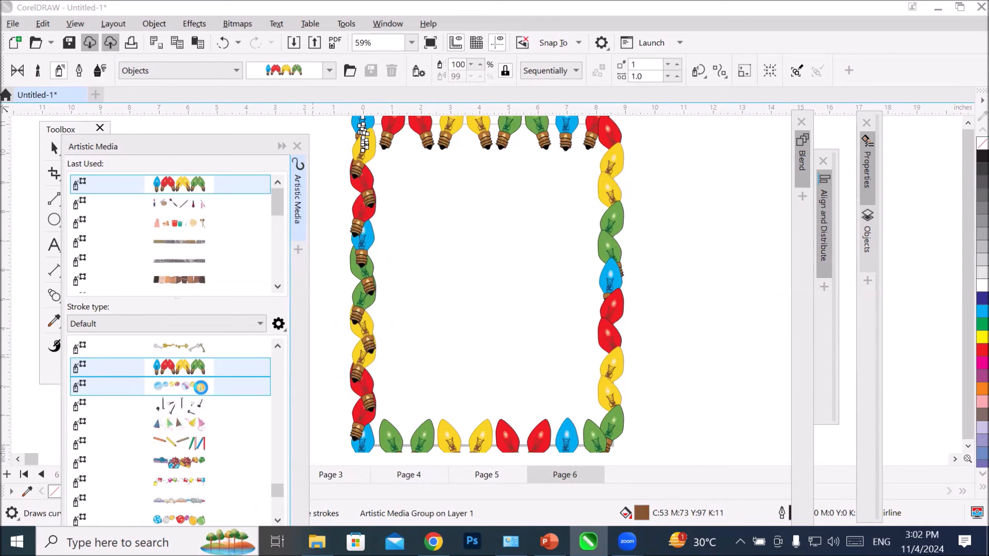
left_click(190, 411)
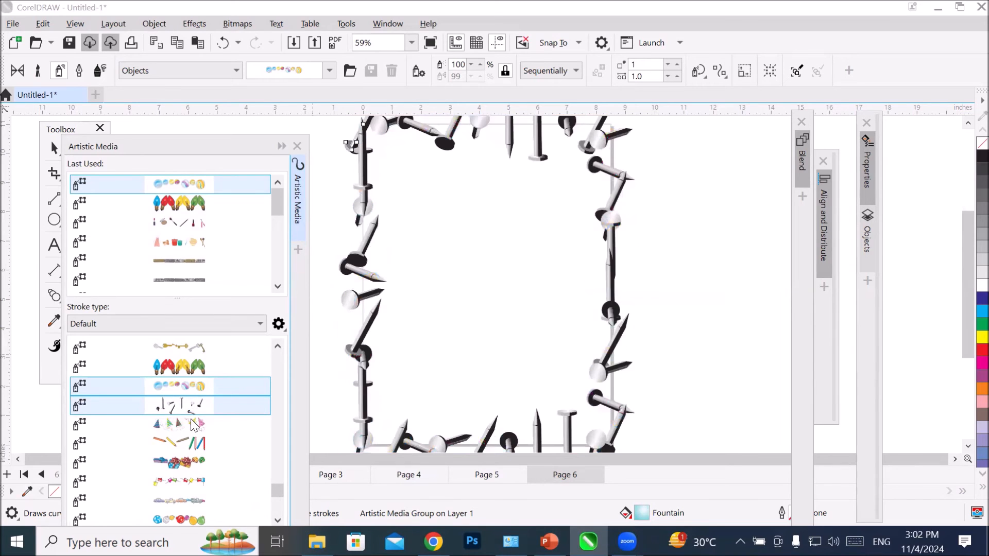
Step: Try the autumn leaf Plants spray on the page rectangle, settling on the orange flower Plants spray as the border
scroll(195, 421, "down", 5)
left_click(205, 404)
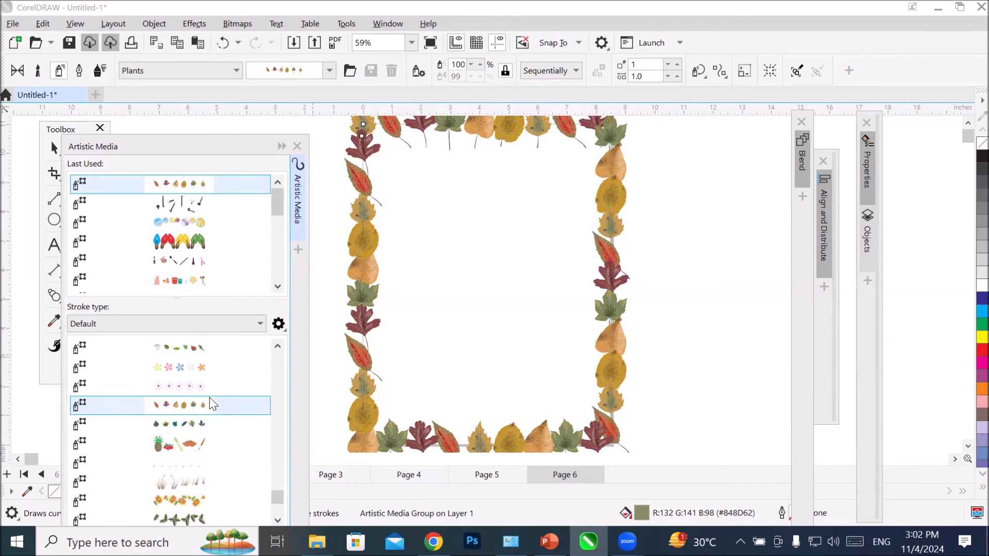
left_click(168, 500)
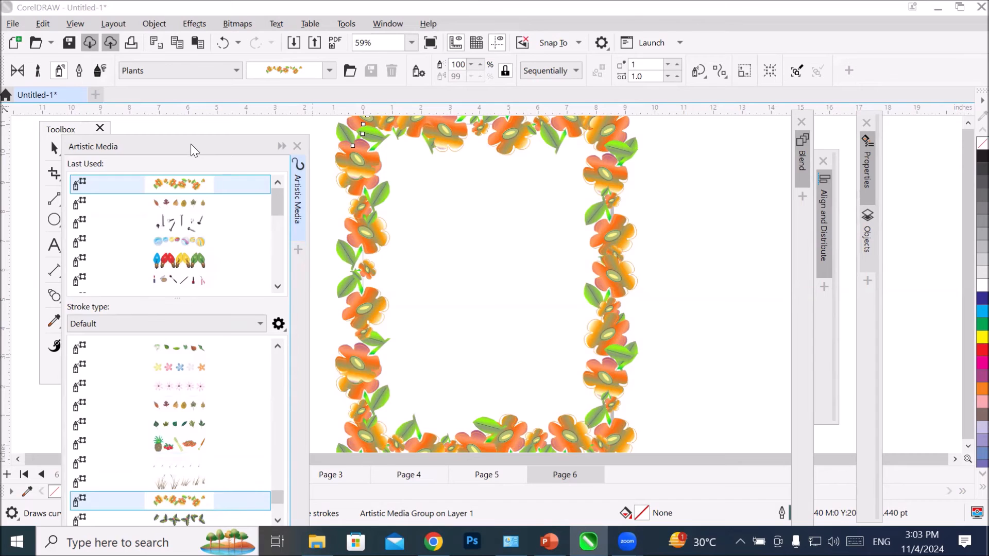
Step: Draw a paragraph text frame about 5.4 by 7.9 inches inside the floral border
left_click_drag(190, 144, 265, 261)
left_click(54, 244)
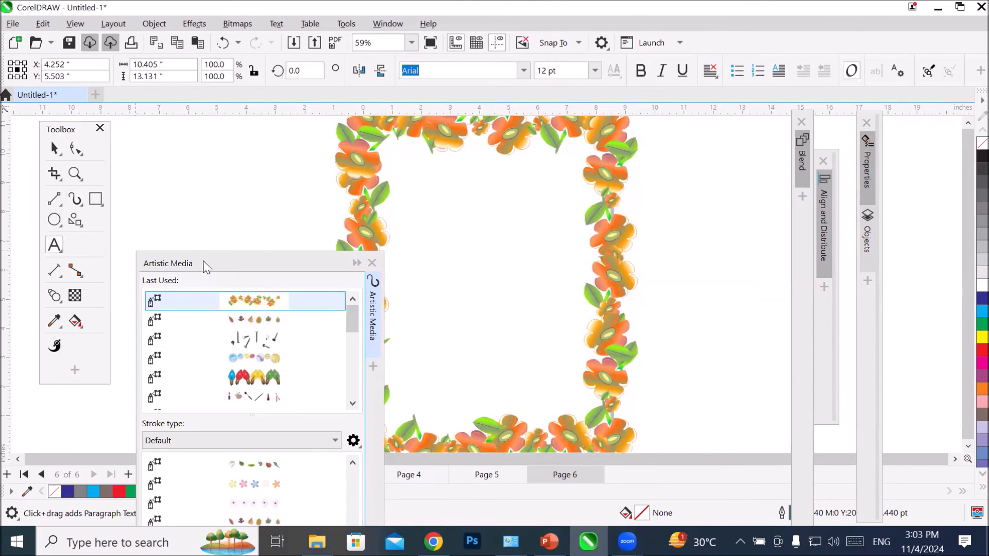
left_click_drag(416, 168, 575, 398)
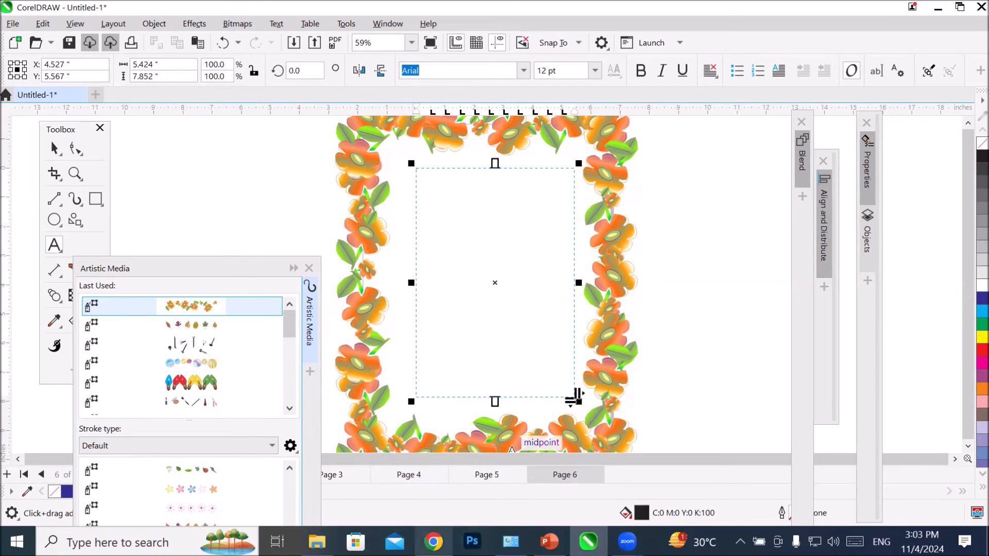
Step: Copy all the bullet text from the Parallel Dimension tool slide in PowerPoint and return to CorelDRAW
left_click(549, 542)
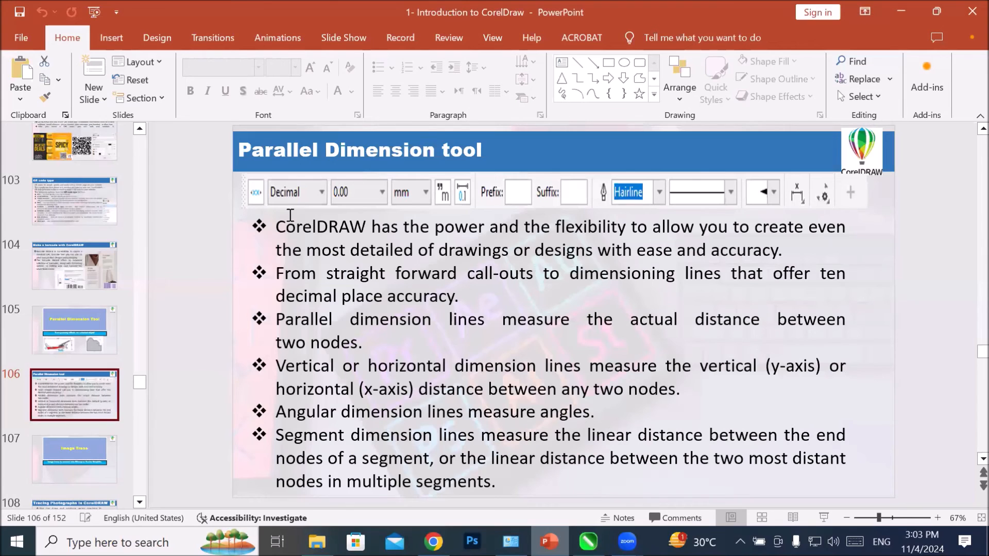
left_click(277, 223)
left_click(525, 474, "shift")
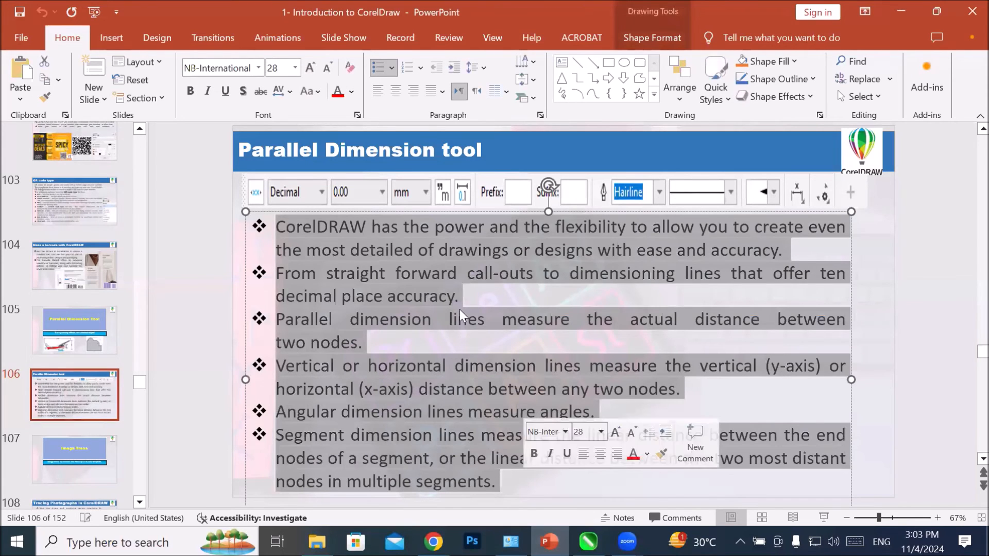
right_click(453, 274)
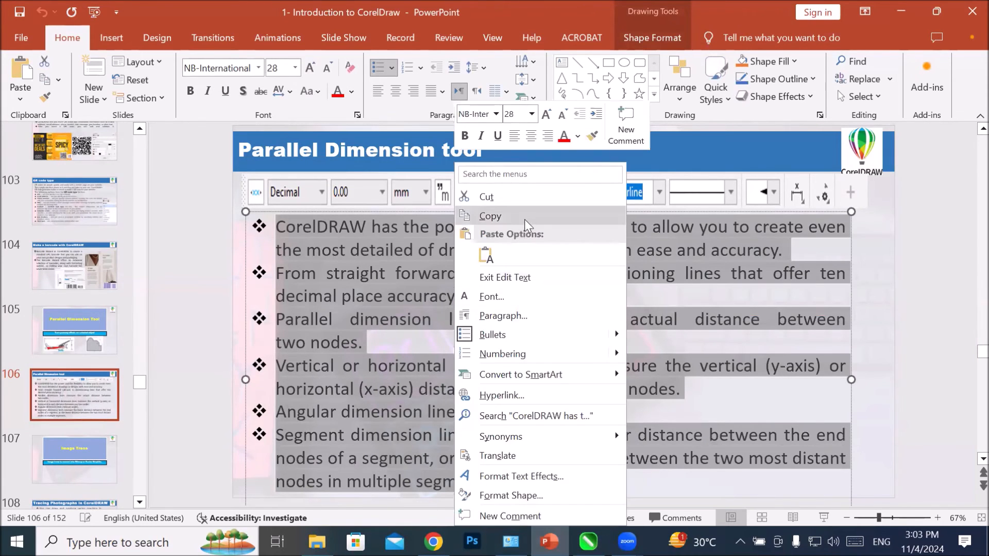
left_click(492, 214)
left_click(588, 542)
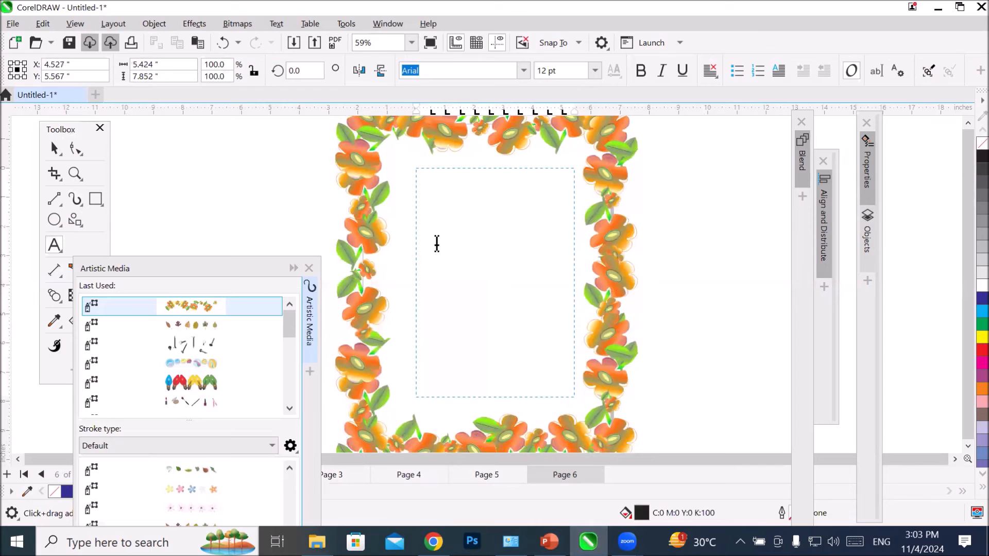
Step: Paste the copied bullet text into the paragraph frame inside the border, maintaining its fonts and formatting
left_click(43, 24)
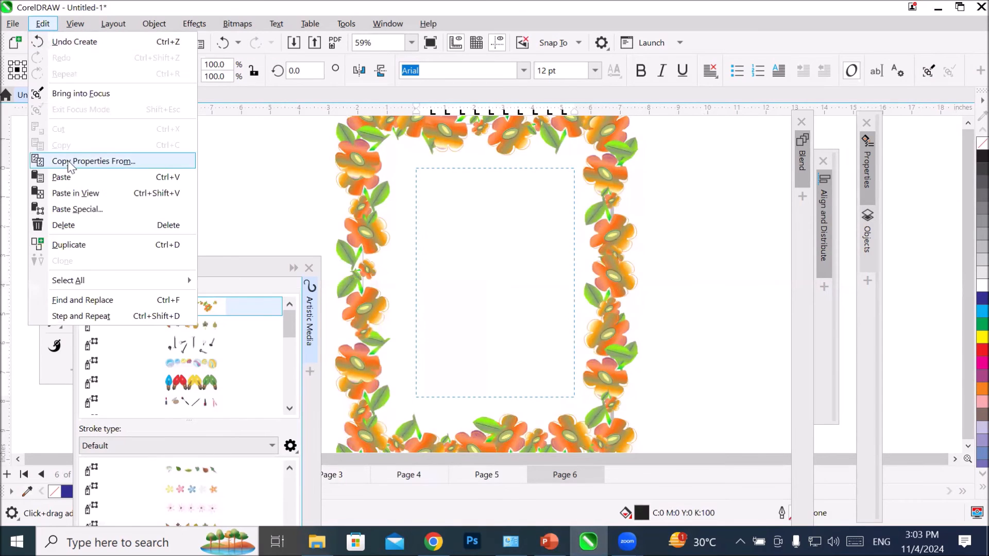
left_click(51, 176)
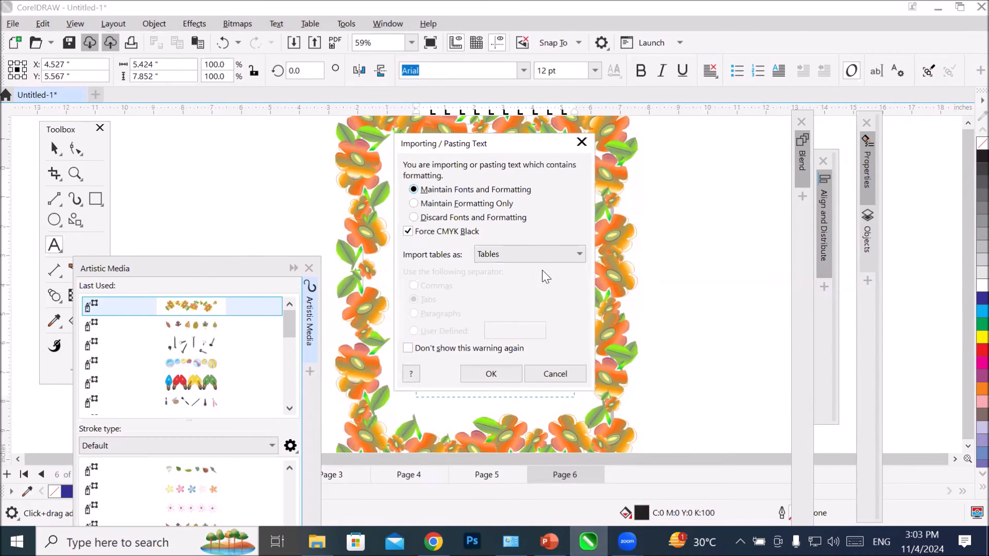
left_click(492, 375)
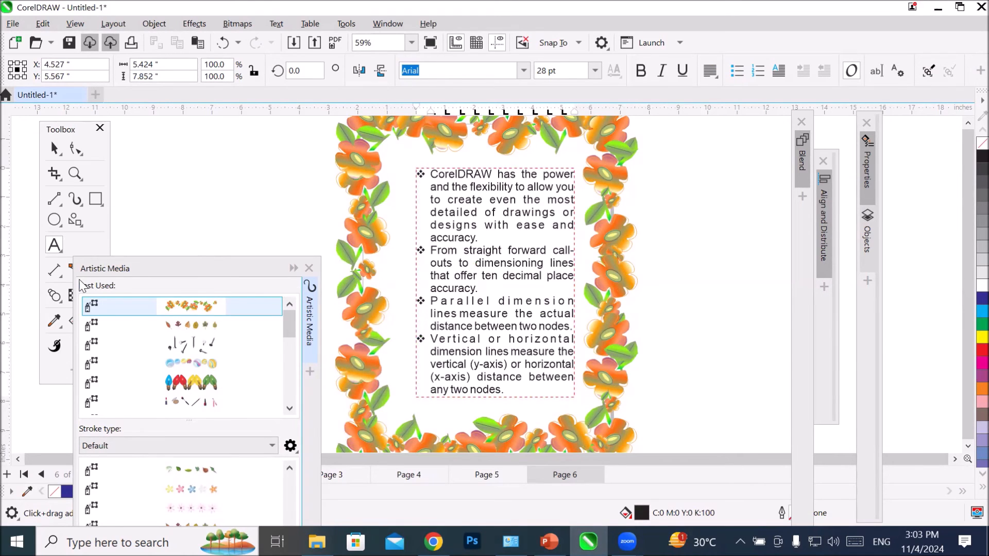
Step: Move the Artistic Media docker clear of the toolbox and shift the text frame off the page, beside the floral border's left edge
left_click(126, 269)
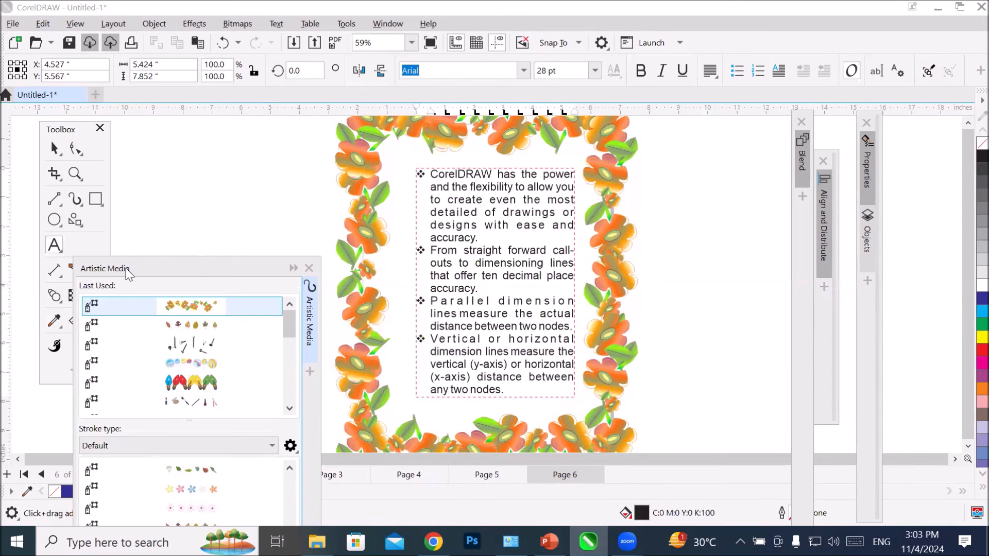
left_click_drag(126, 272, 749, 241)
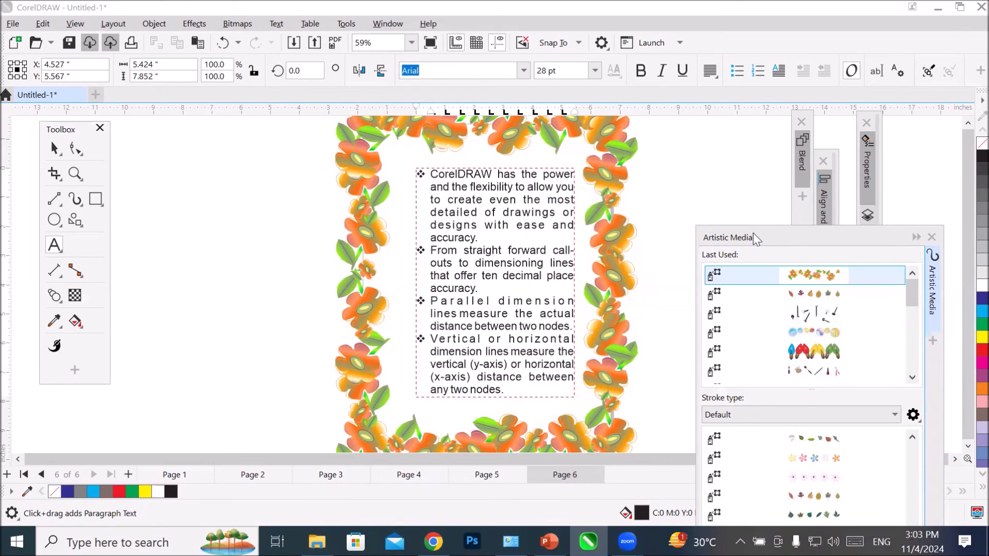
left_click(54, 148)
left_click_drag(435, 238, 182, 239)
Step: Draw a circle about 5.7 inches across, centre it roughly inside the floral border, and apply the coloured light bulb spray to it
left_click(54, 220)
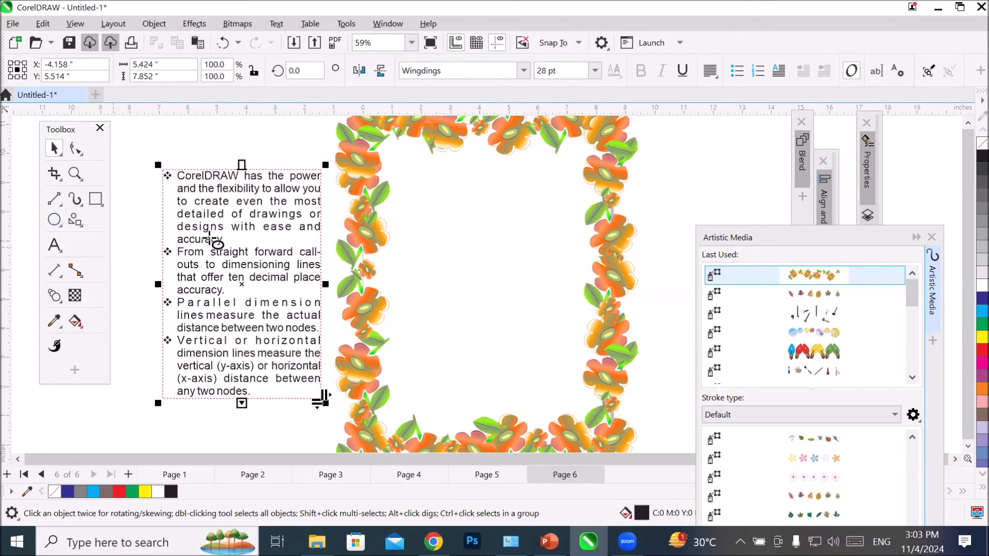
left_click_drag(411, 175, 576, 344)
left_click(54, 148)
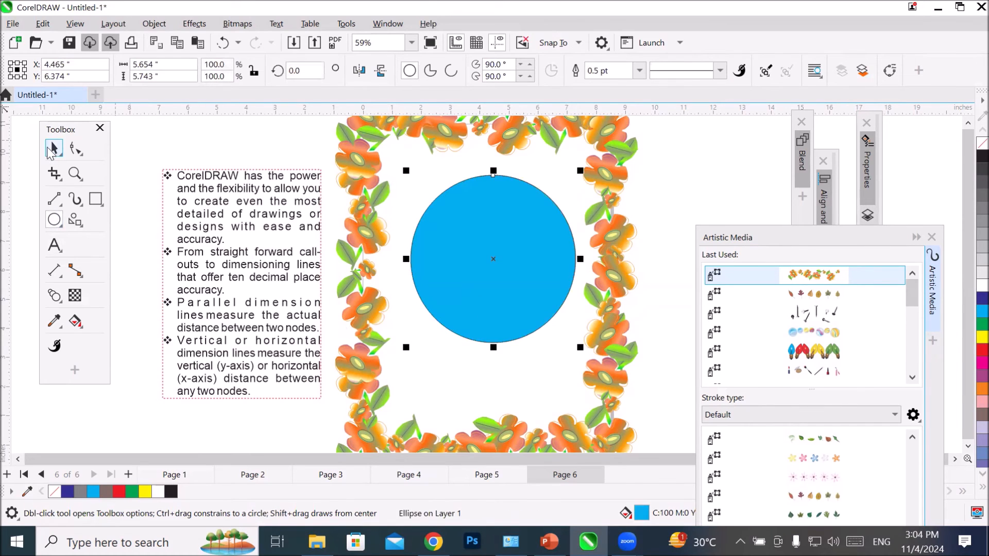
mouse_move(515, 292)
left_mouse_down()
mouse_move(493, 312)
mouse_move(507, 308)
left_mouse_up()
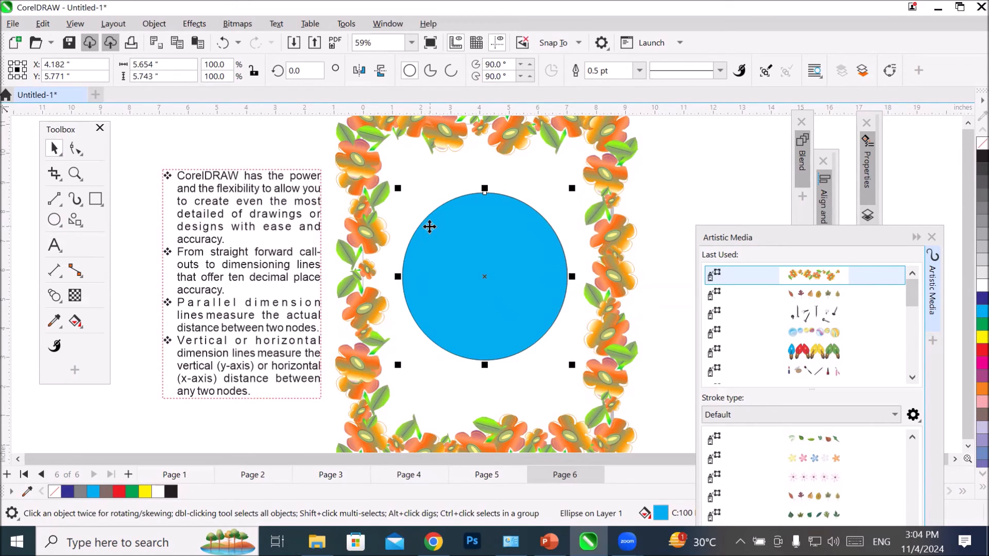
left_click(813, 353)
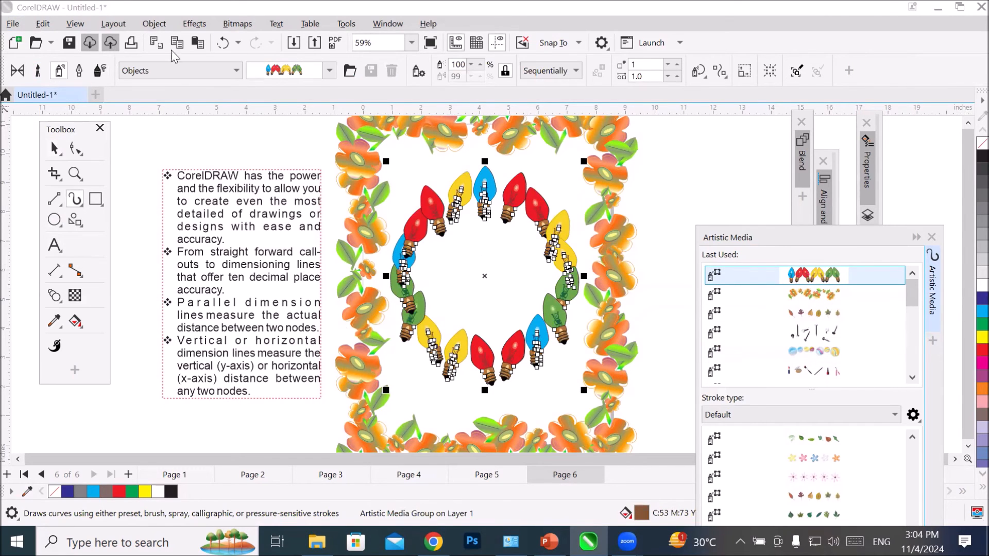
Step: Import the "family photo" image and place it at about 7.4 by 4.9 inches over the upper part of the page
left_click(293, 44)
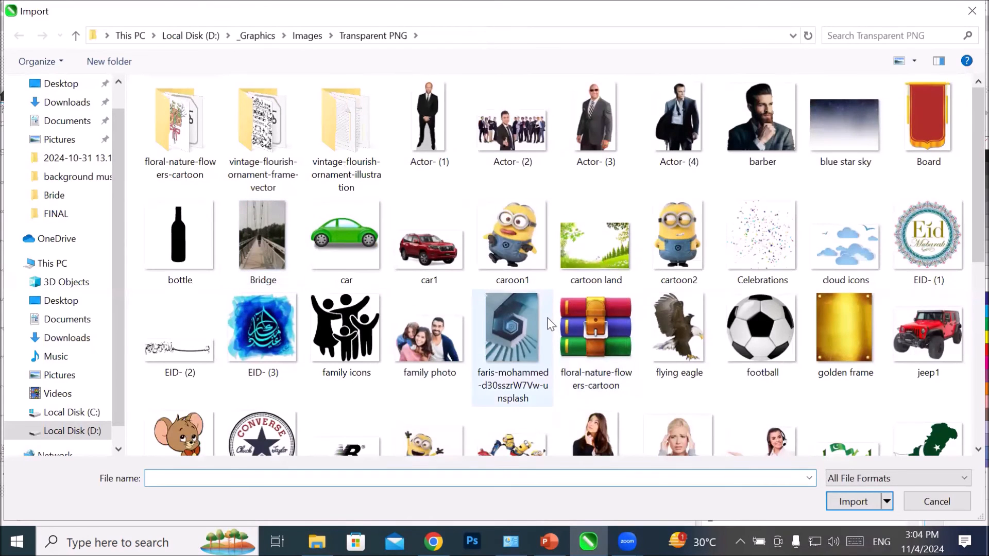
left_click(430, 332)
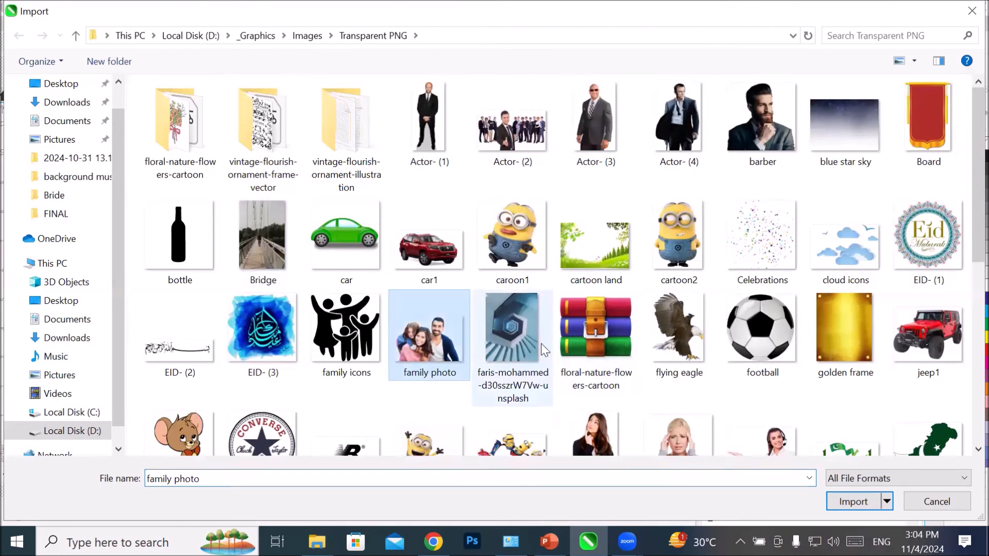
left_click(854, 501)
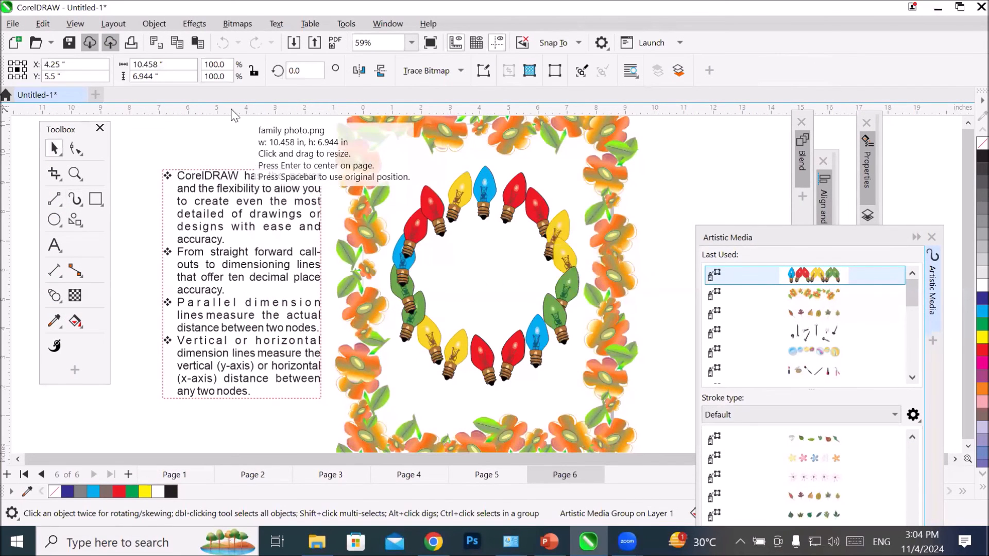
left_click_drag(266, 130, 485, 317)
Step: PowerClip the family photo inside the circle of light bulbs and inspect the framed result
left_click_drag(364, 239, 497, 322)
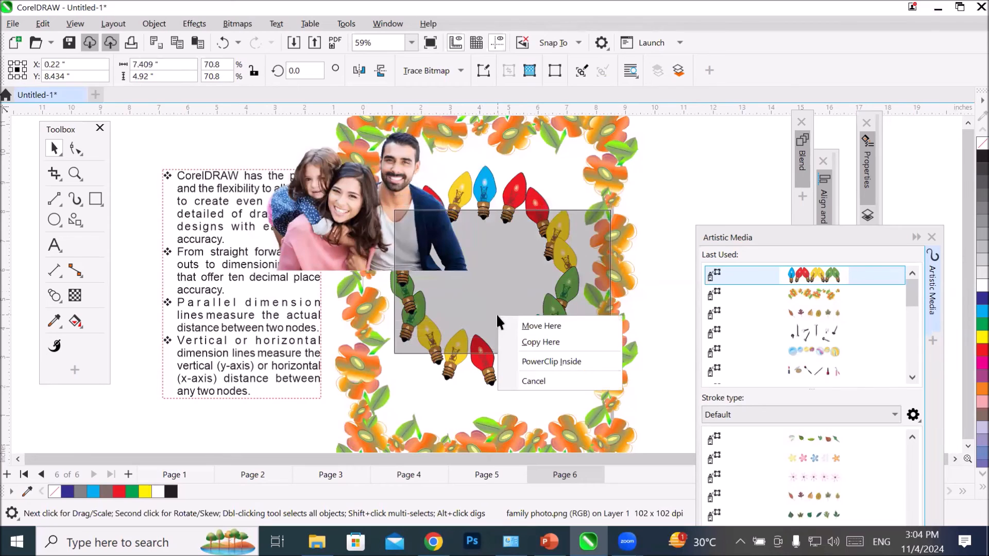
left_click(550, 361)
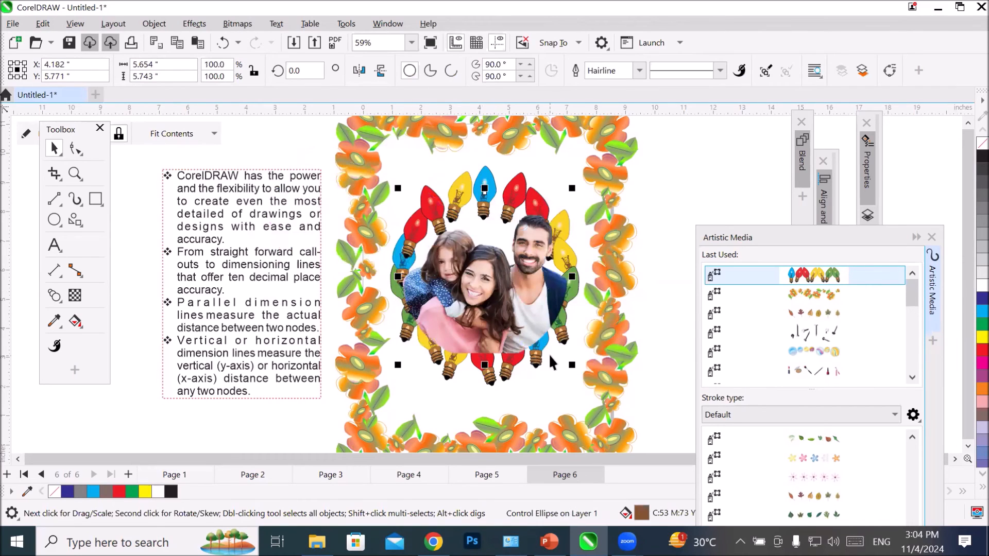
scroll(621, 317, "up", 2)
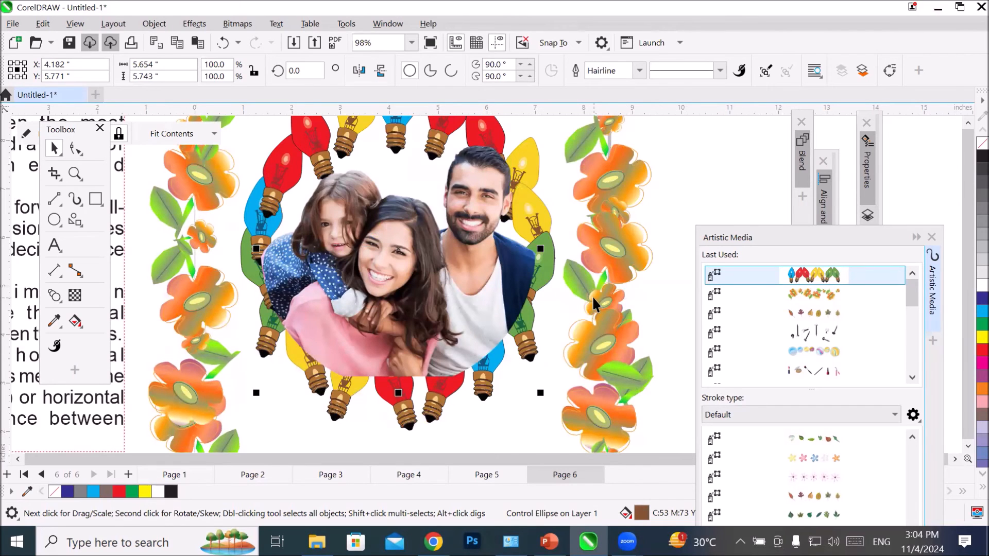
scroll(593, 297, "down", 3)
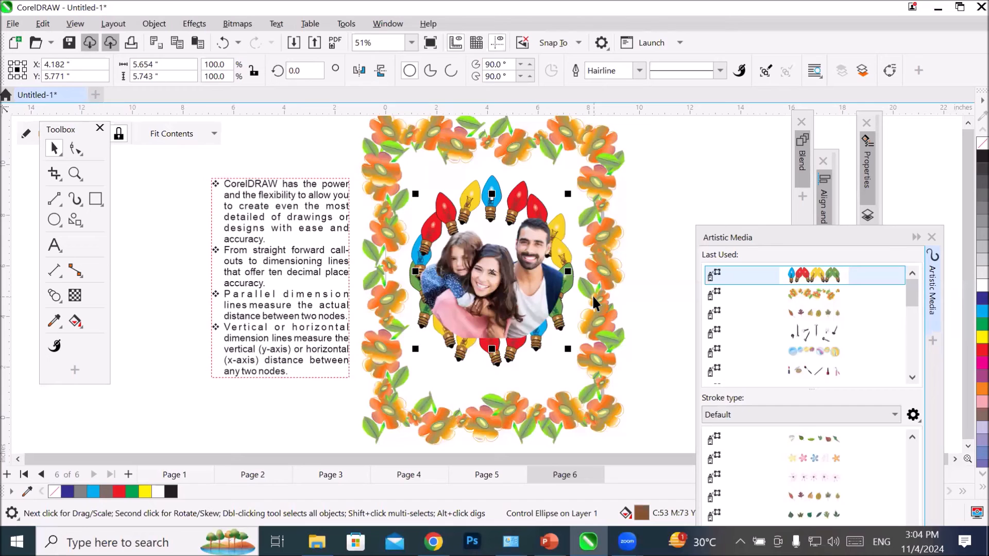
left_click(162, 187)
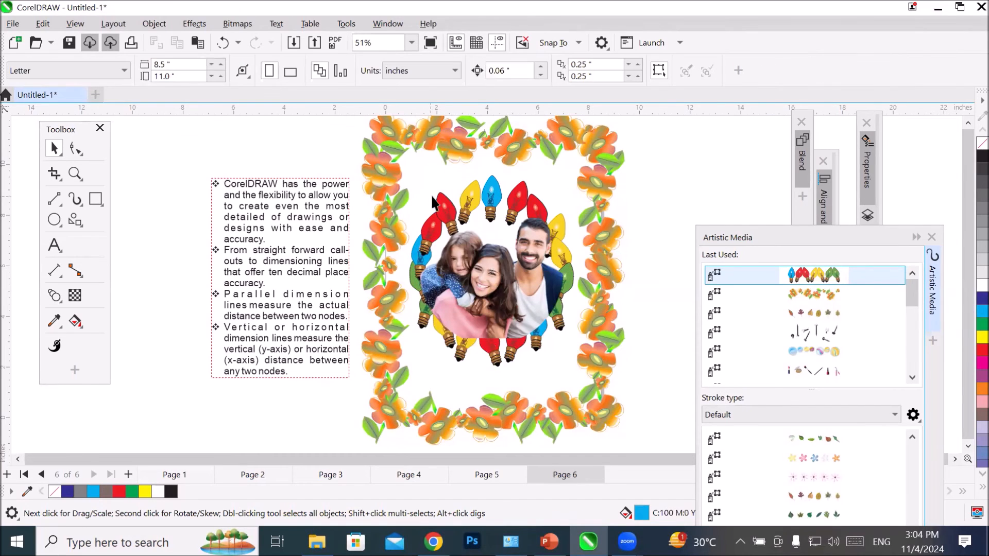
Step: Try the nail Objects, vegetable Food, autumn leaf and ball Objects sprays on the ring around the photo
left_click(490, 196)
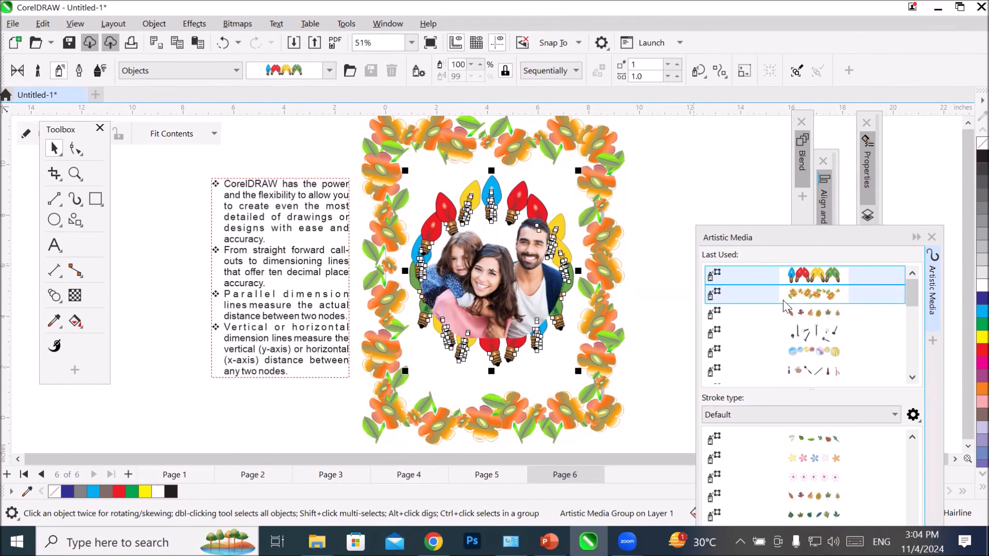
left_click(799, 329)
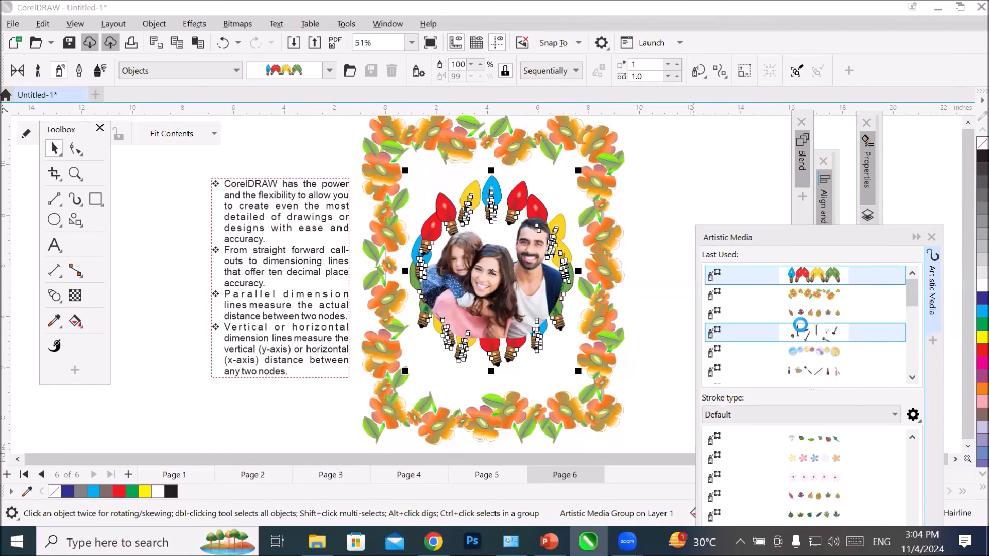
scroll(849, 375, "down", 3)
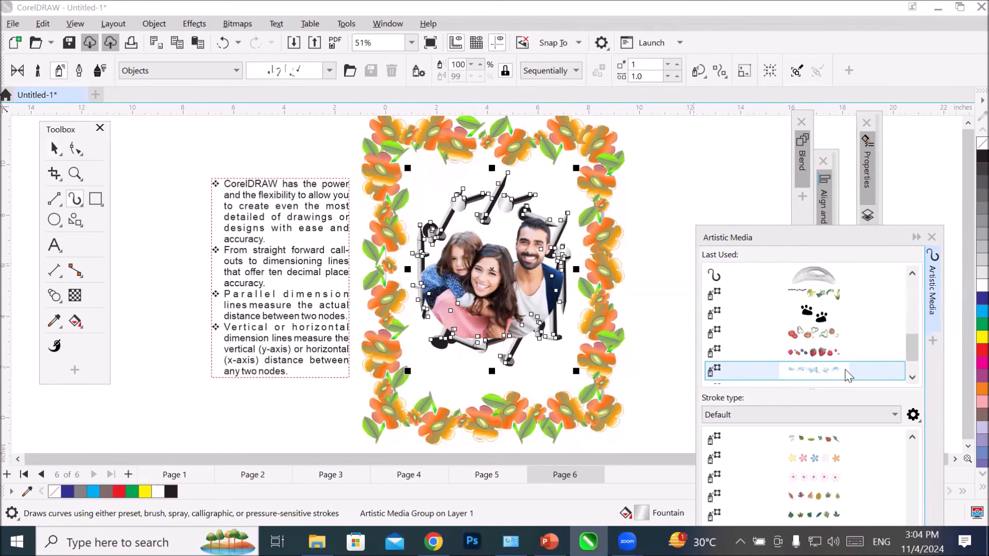
left_click(838, 332)
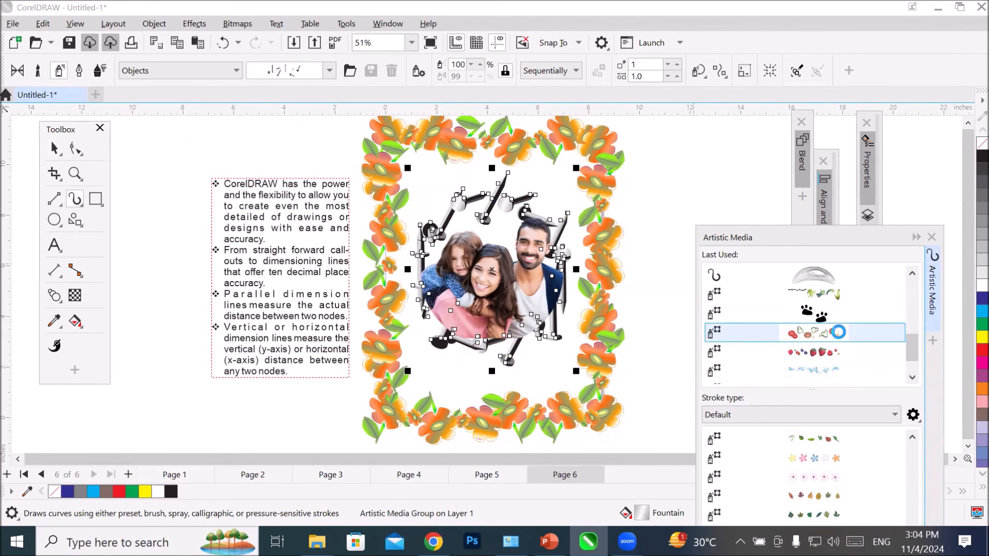
left_click(833, 352)
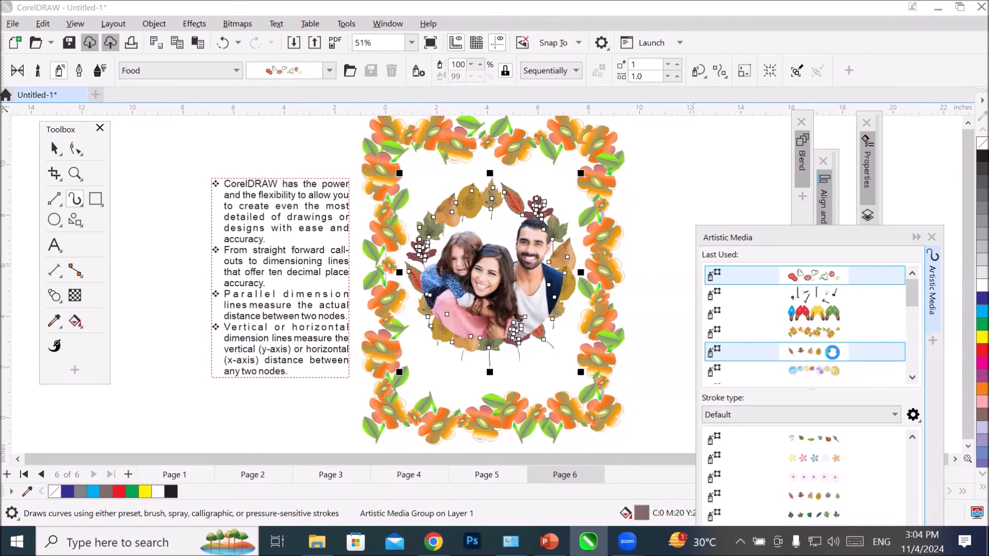
left_click(834, 370)
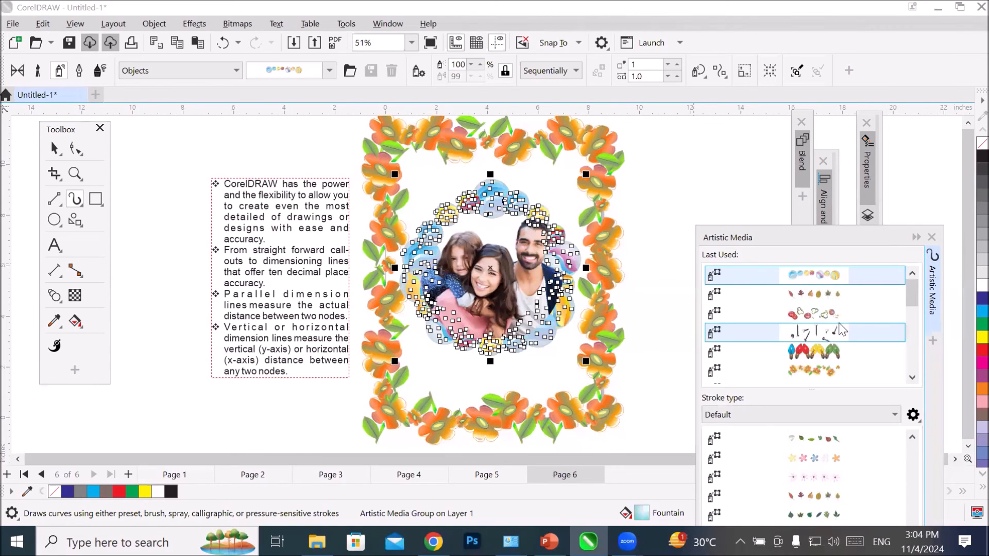
Step: Try the paw print Footprint, Brush Strokes, vegetable Food and berry sprays on the ring around the photo
scroll(840, 330, "down", 3)
left_click(834, 297)
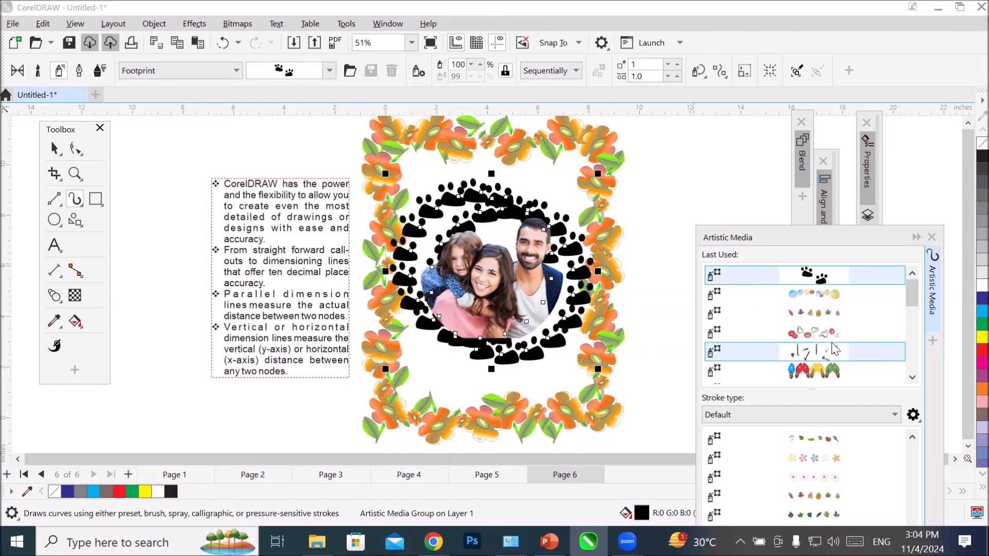
scroll(832, 344, "down", 4)
left_click(832, 344)
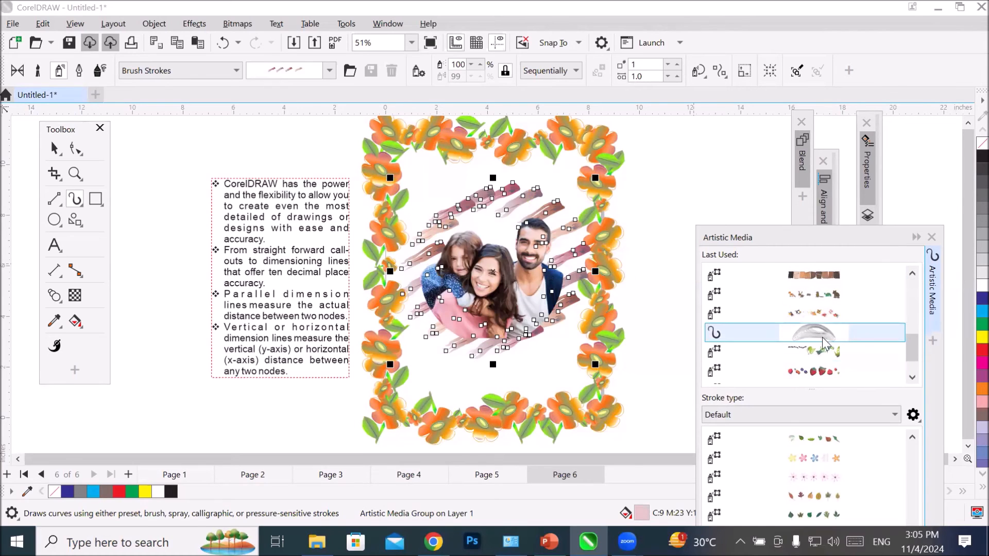
left_click(833, 314)
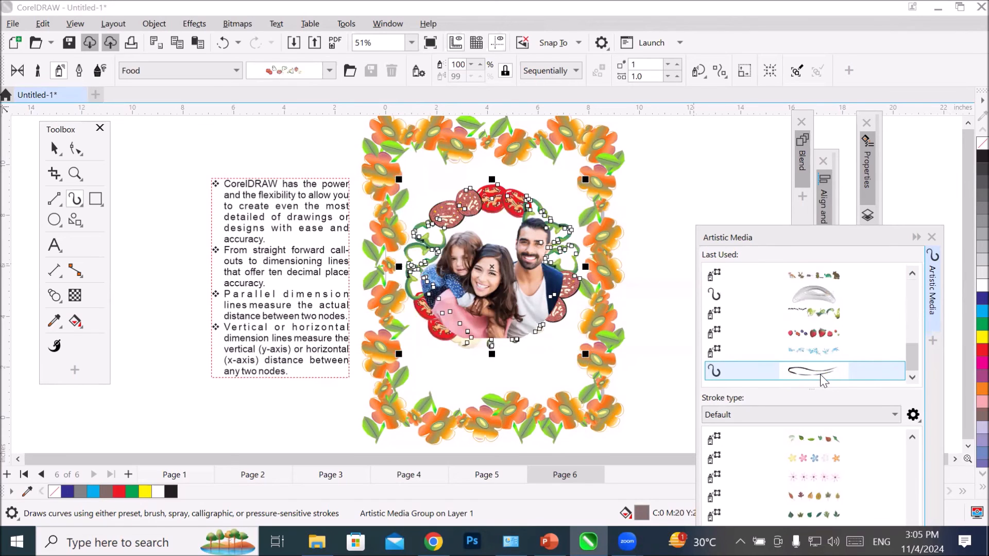
left_click(824, 332)
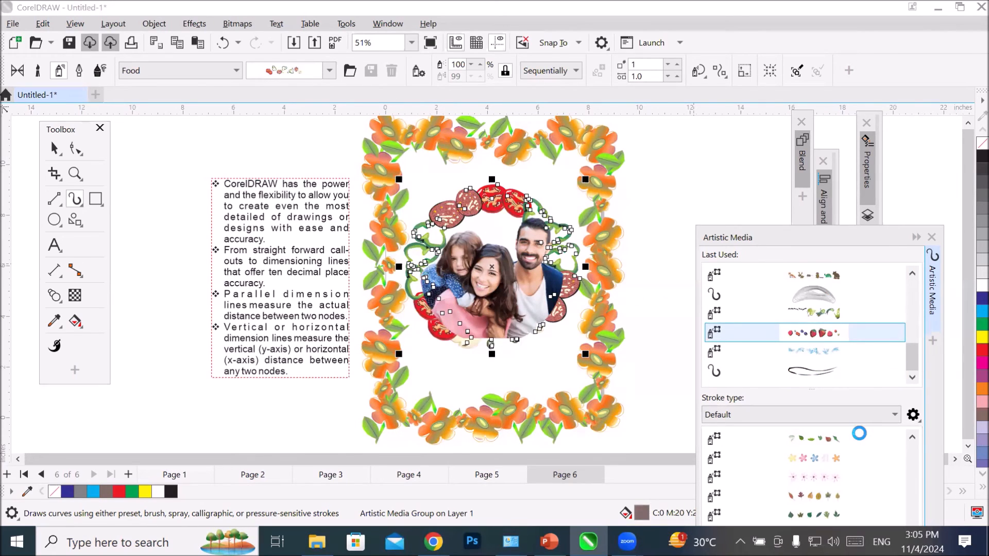
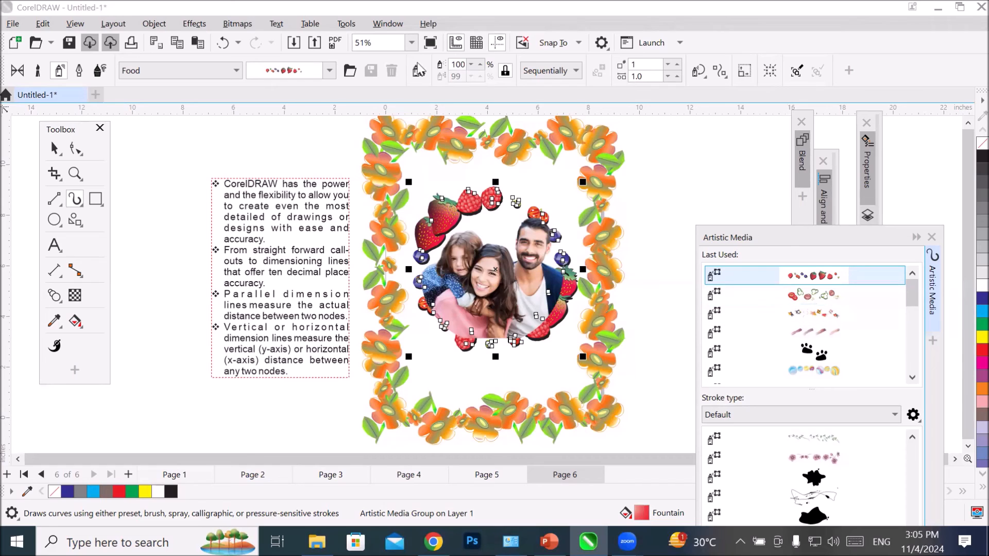
Step: Apply the wrapped-candy Food spray to the ring around the family photo and inspect the result
left_click(329, 71)
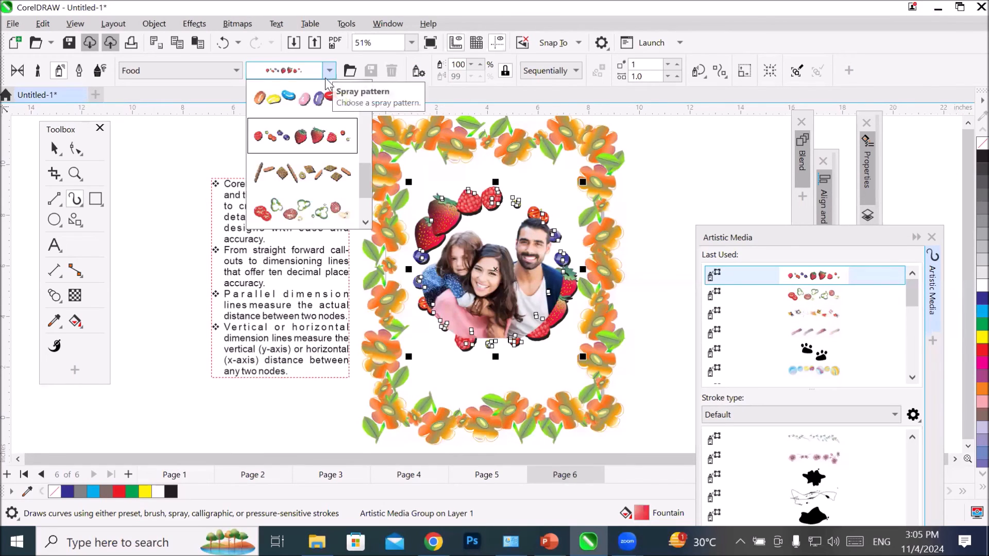
left_click_drag(366, 181, 363, 213)
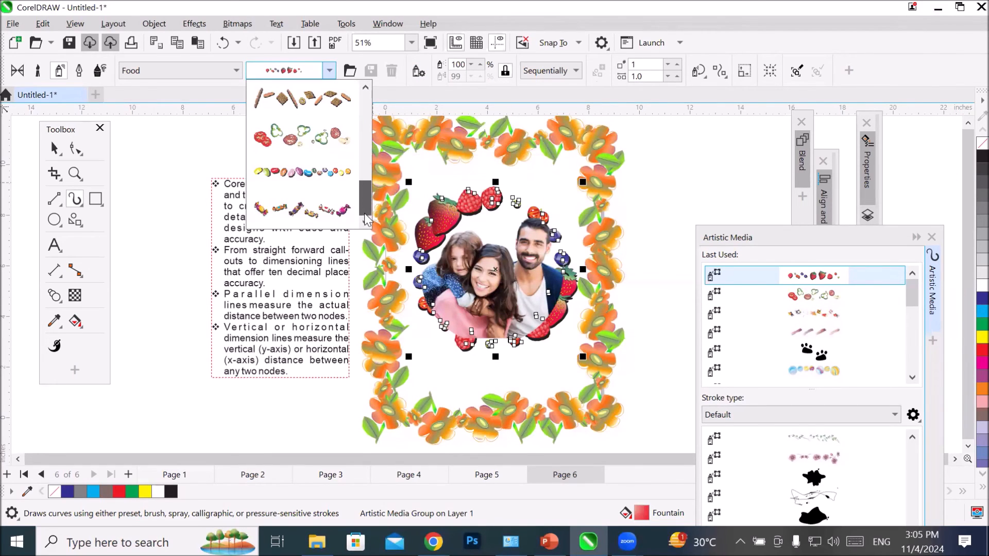
left_click(345, 212)
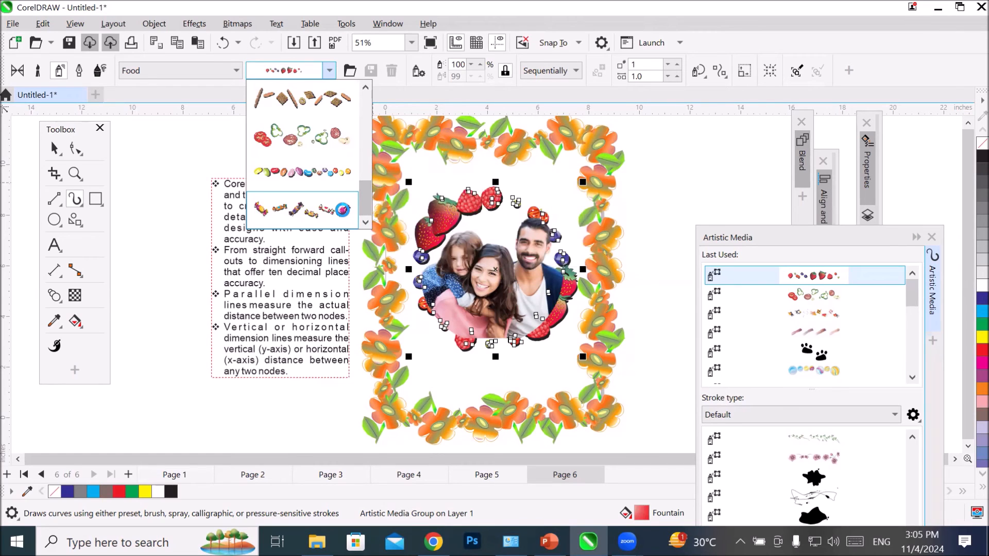
scroll(585, 209, "up", 2)
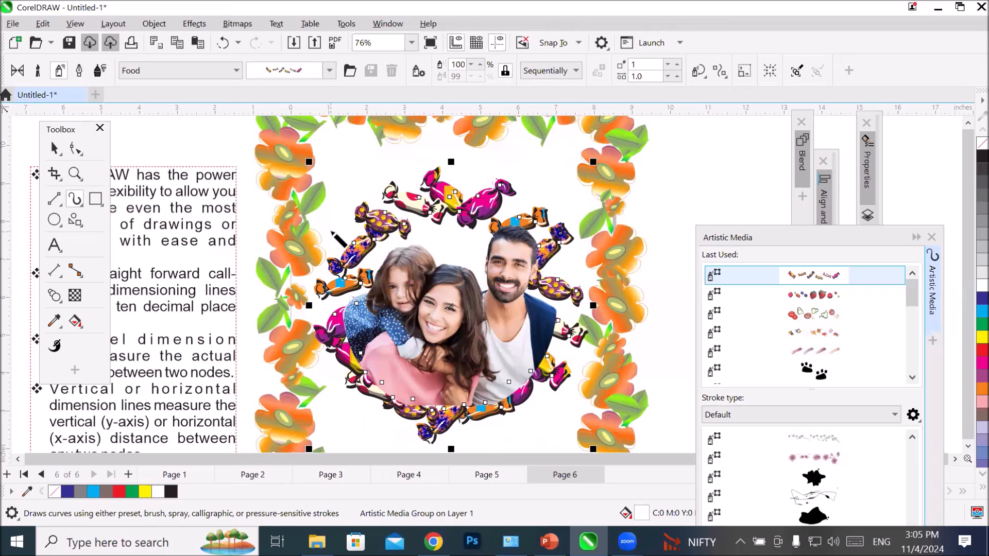
scroll(483, 309, "down", 3)
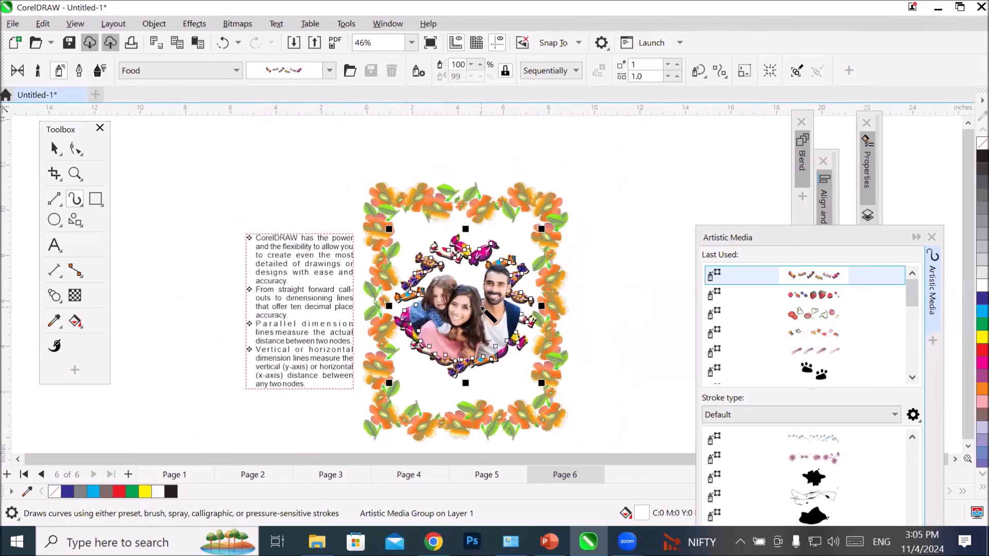
scroll(483, 310, "down", 2)
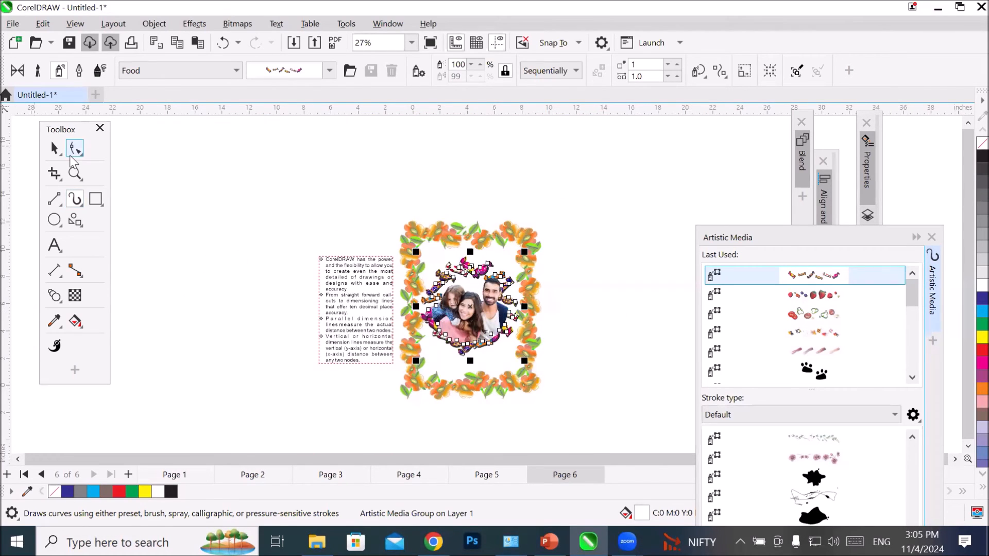
Step: Add page 7, create an 8.5 by 11 inch page-size rectangle on it and remove its fill
left_click(129, 474)
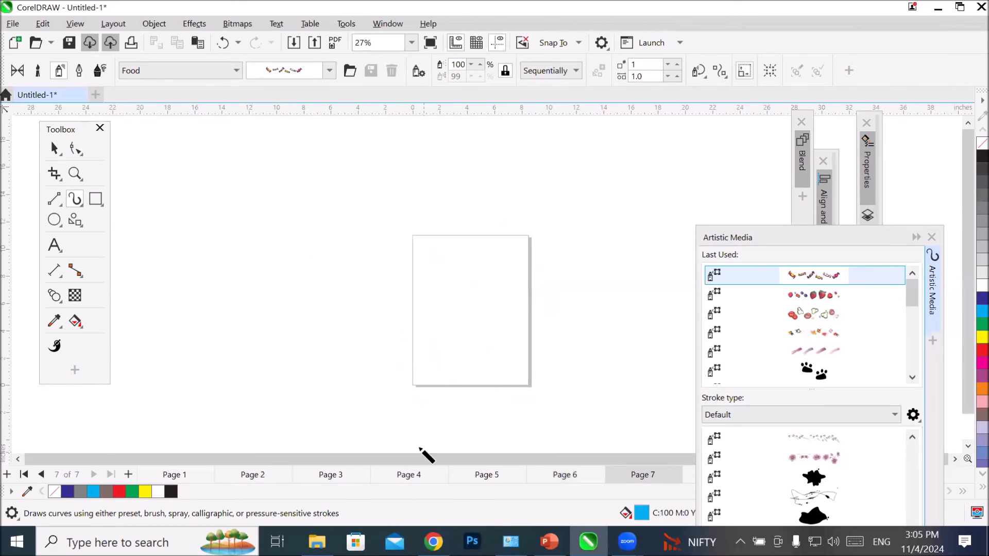
double_click(92, 203)
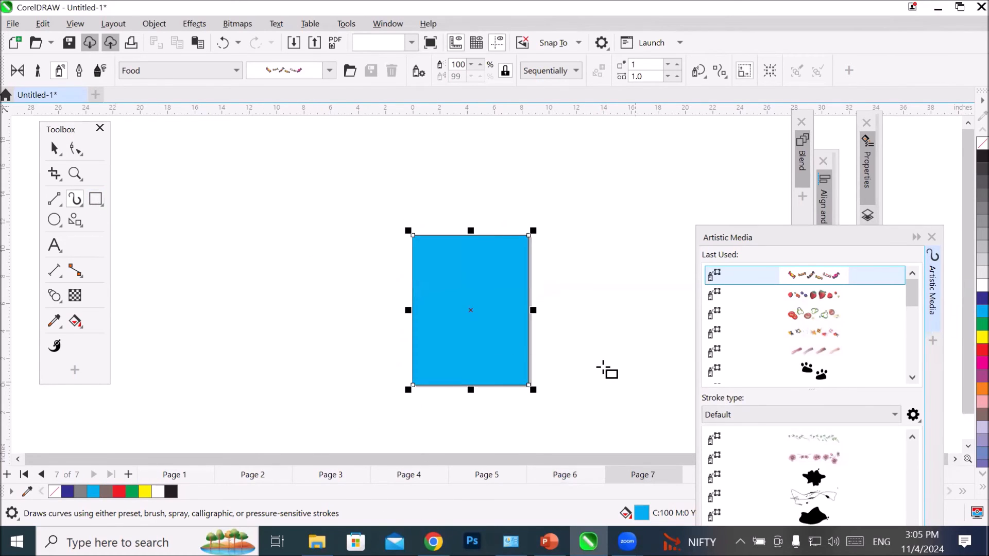
scroll(607, 368, "up", 2)
left_click(981, 143)
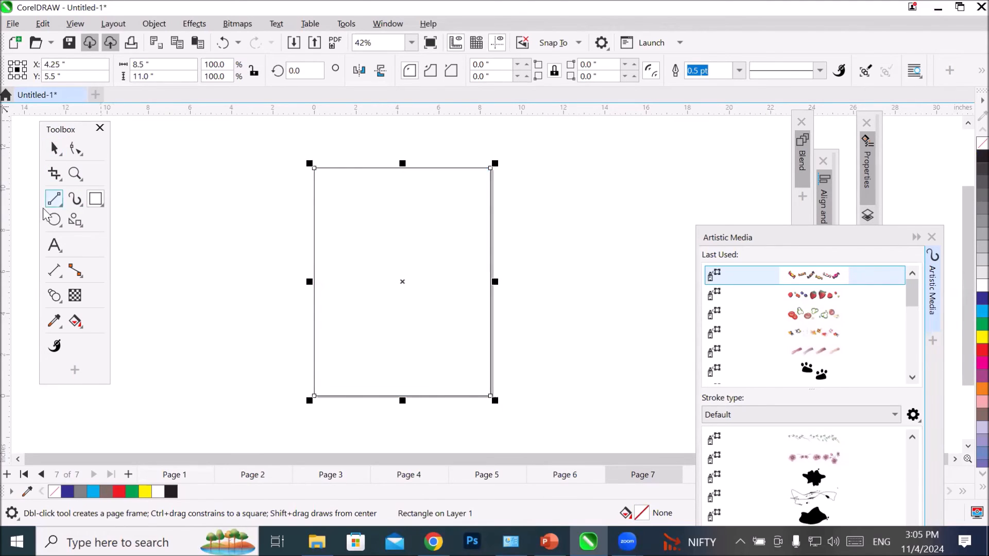
Step: Try the branch Symbol brush on the page rectangle, then give it the leaf-with-stem Symbol brush
left_click(75, 199)
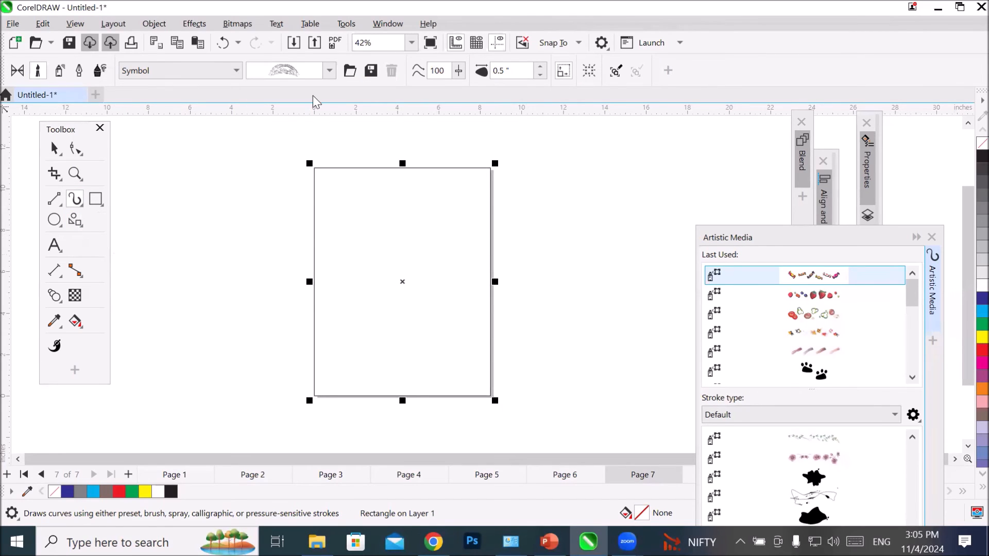
left_click(329, 71)
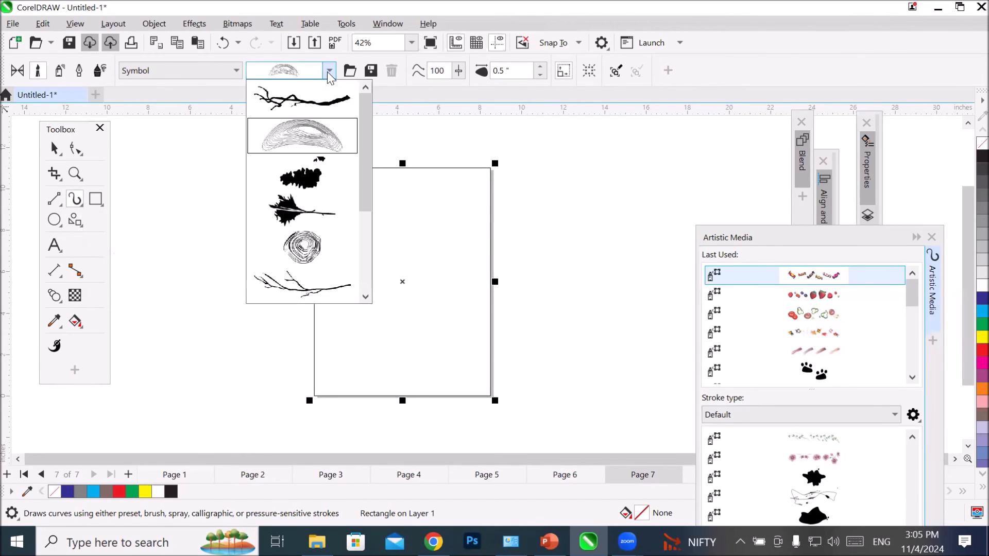
left_click(319, 102)
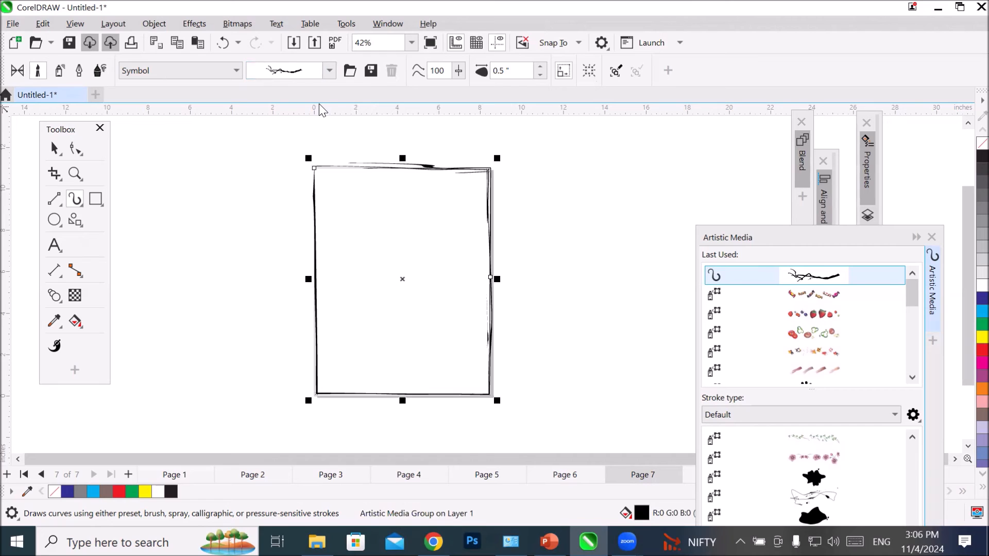
left_click(328, 71)
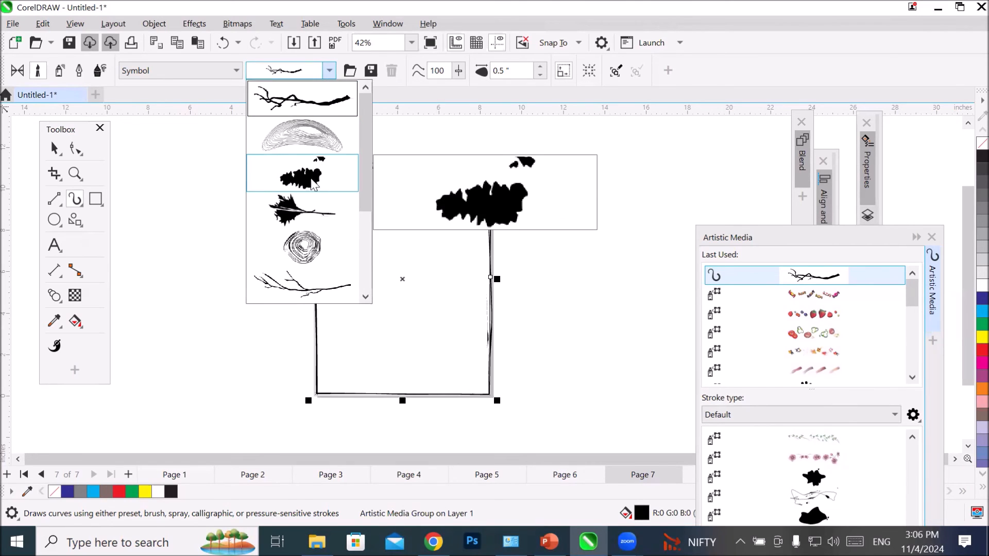
left_click(297, 205)
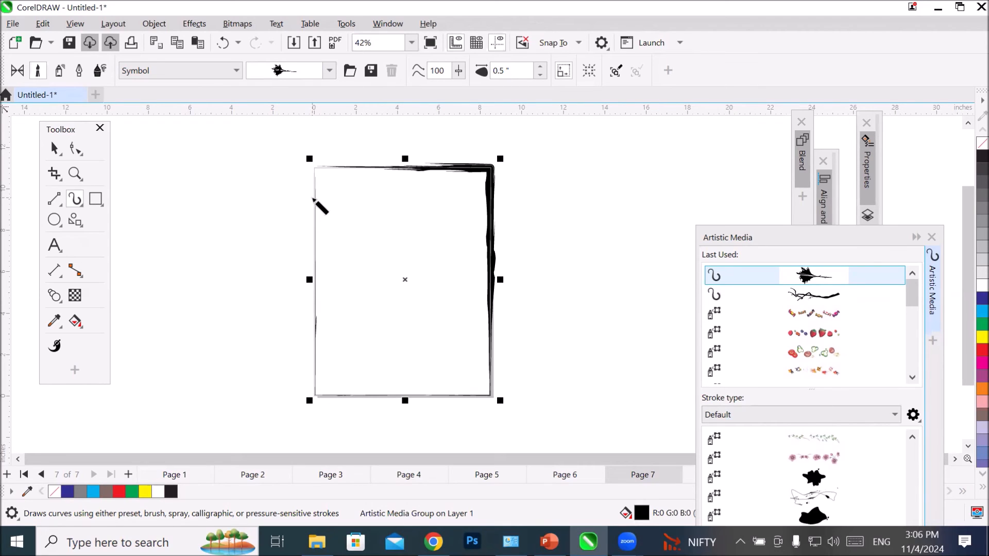
Step: Add the artistic text "Sports", enlarge it to about 167 pt and centre it inside the upper part of the frame
left_click(55, 245)
left_click(355, 213)
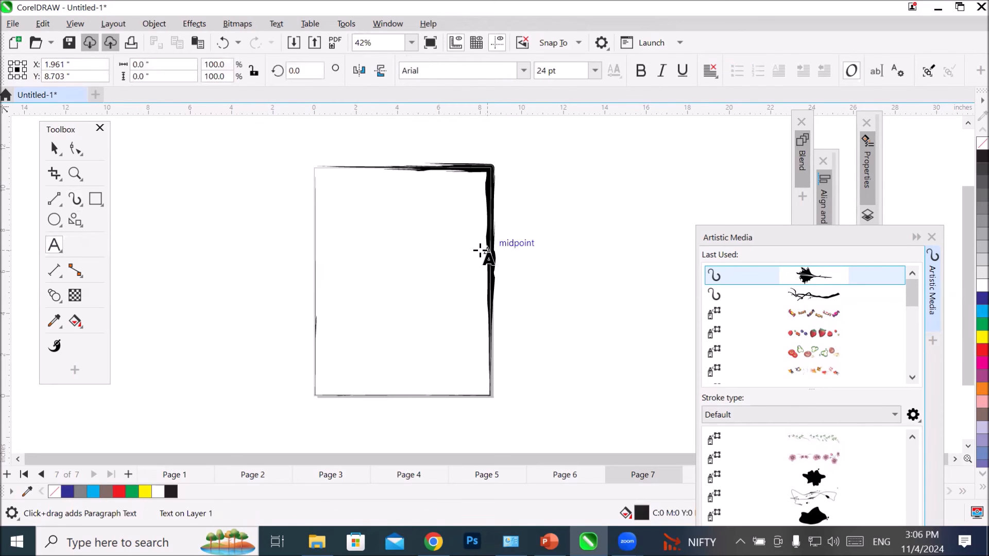
type("Sports")
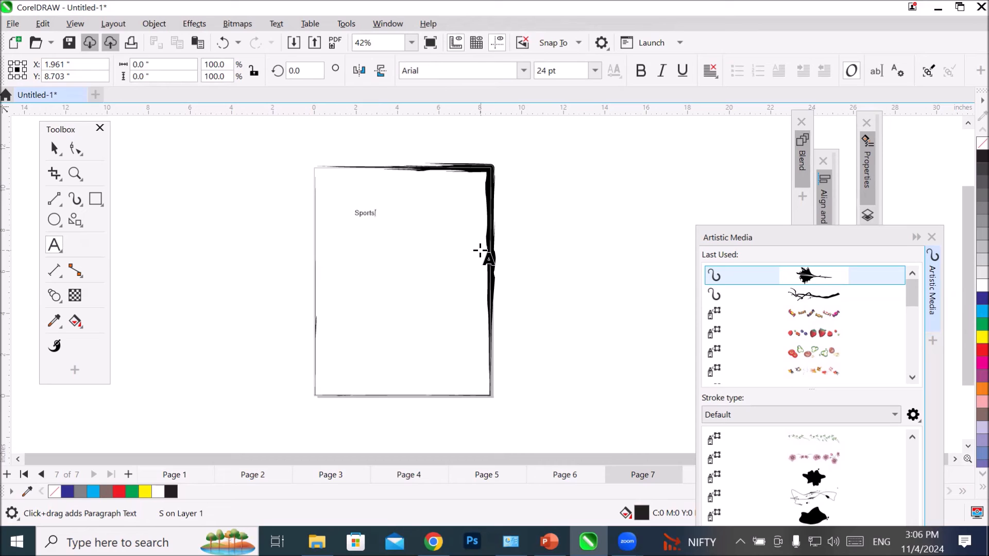
left_click(51, 149)
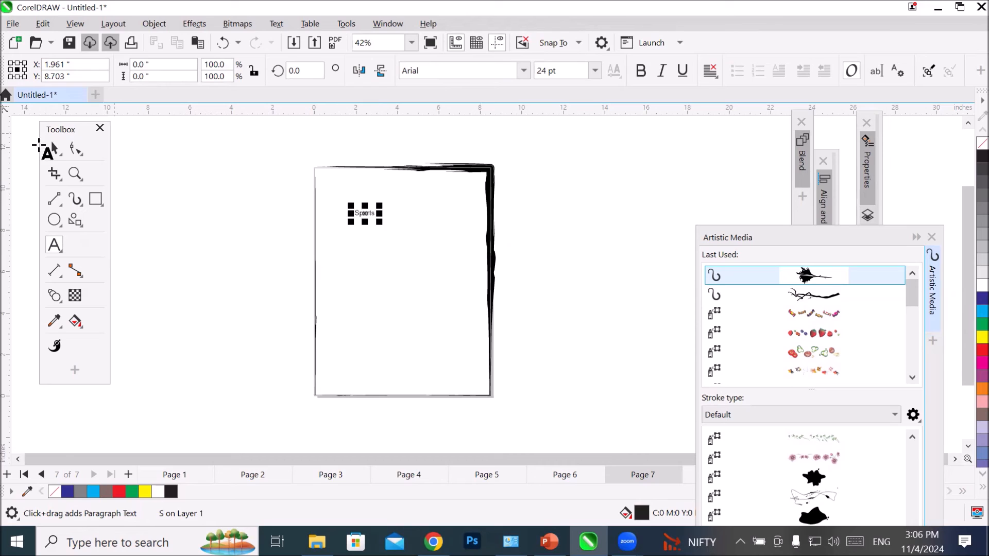
left_click_drag(381, 224, 494, 260)
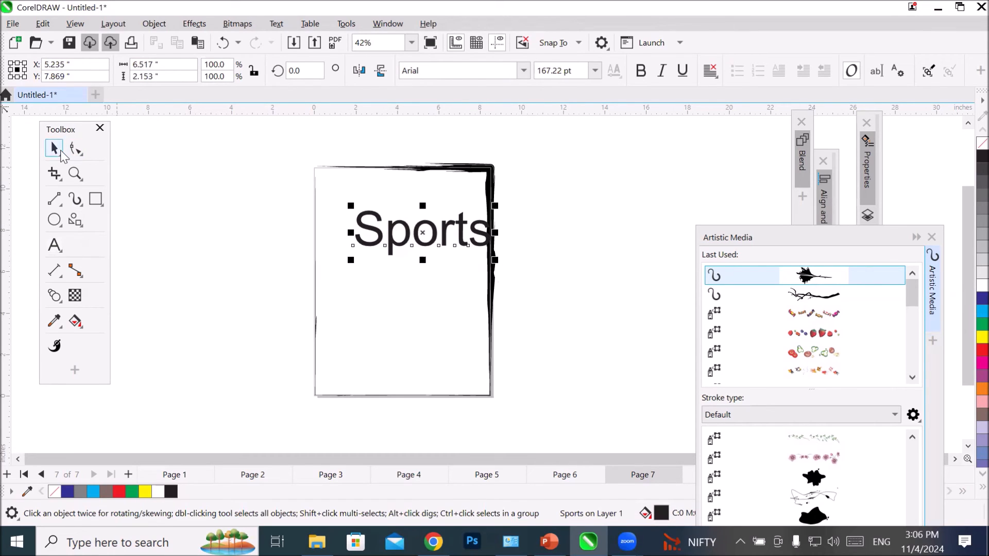
left_click_drag(434, 232, 412, 209)
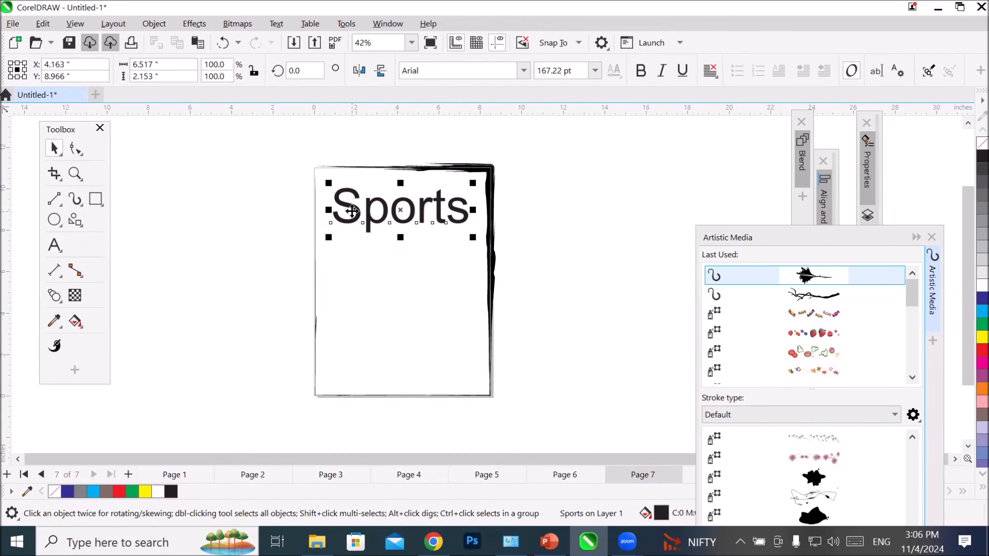
Step: Set the Artistic Media brush category to Artistic with the Sports text selected
scroll(423, 135, "up", 1)
scroll(453, 233, "up", 3)
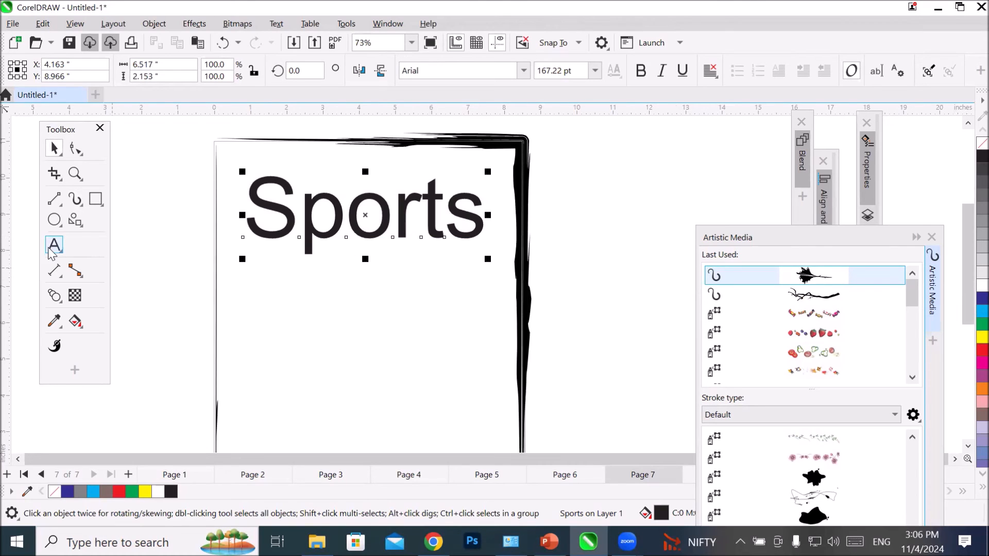
left_click(73, 201)
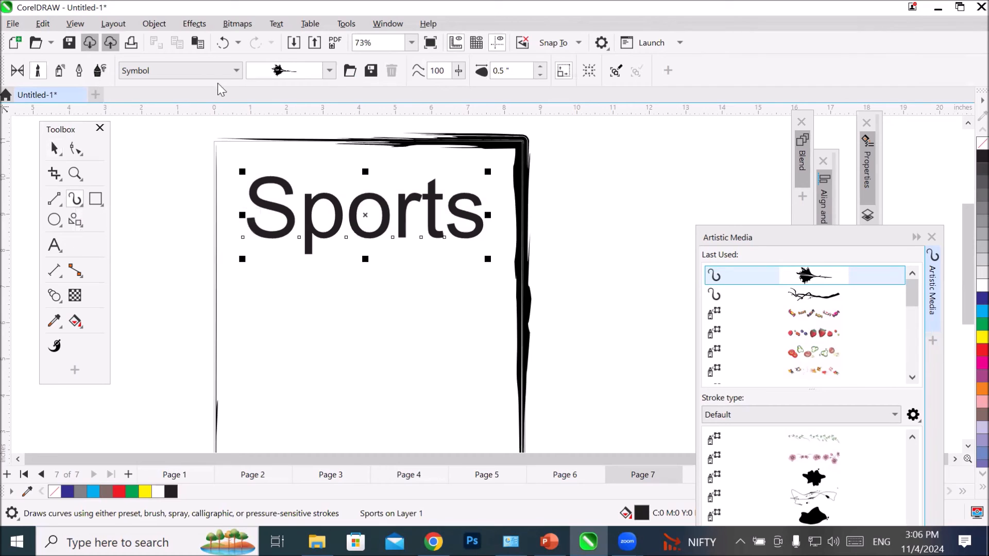
left_click(233, 77)
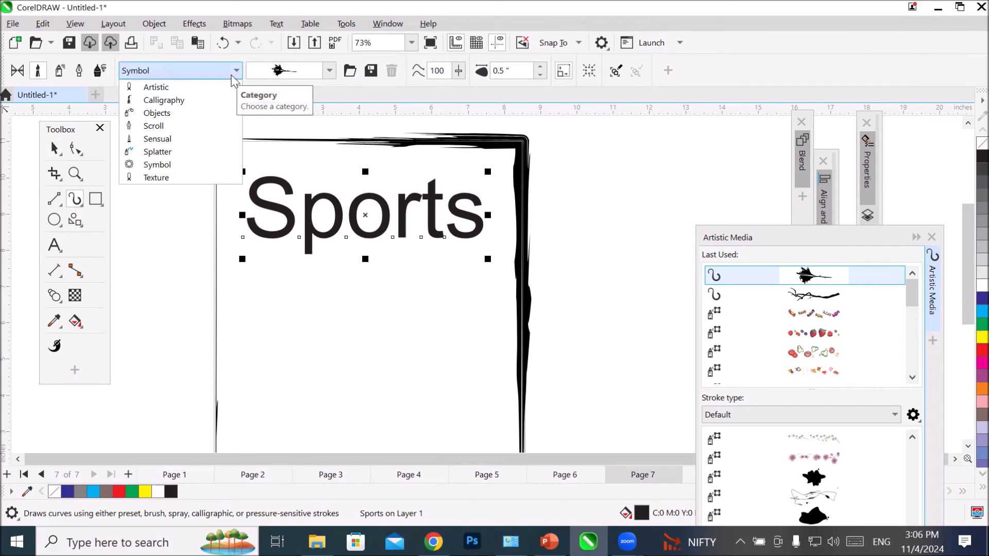
left_click(157, 89)
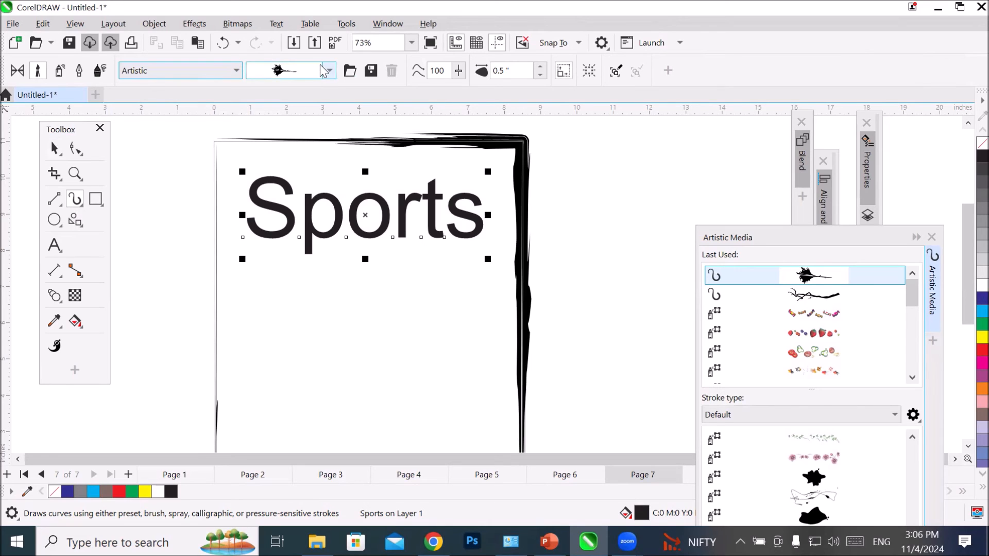
Step: Move the Artistic Media docker closer to the page and try its first default preset stroke on the Sports text
double_click(764, 239)
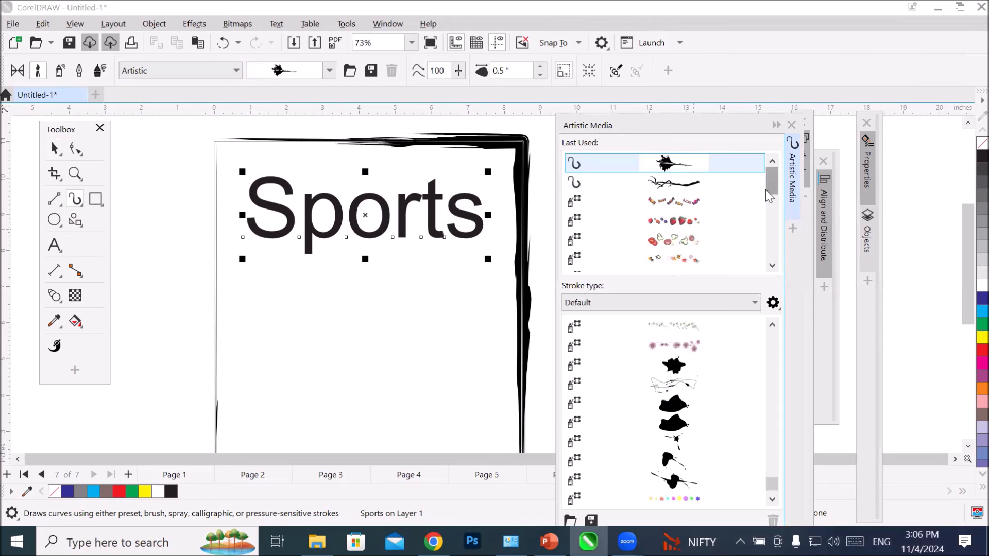
left_click(707, 307)
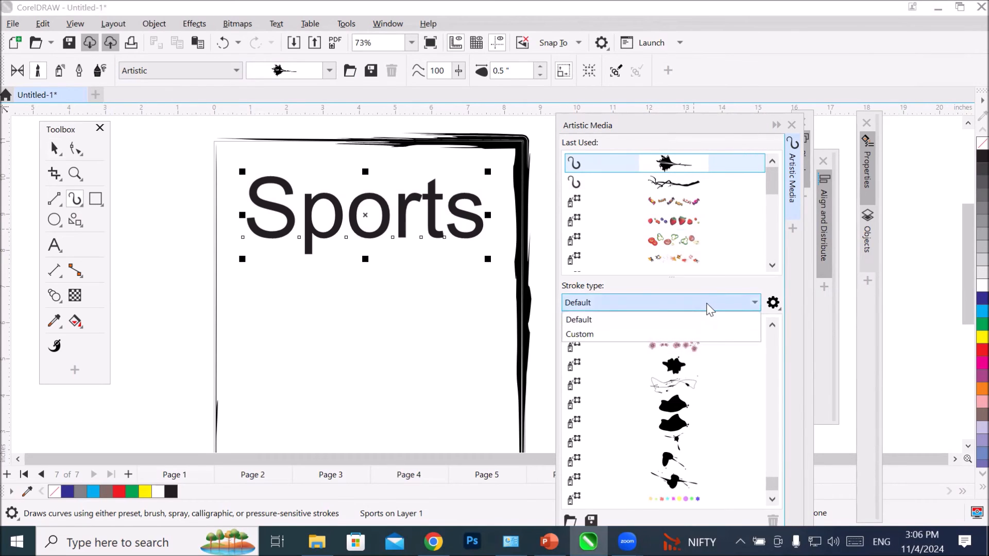
left_click(710, 308)
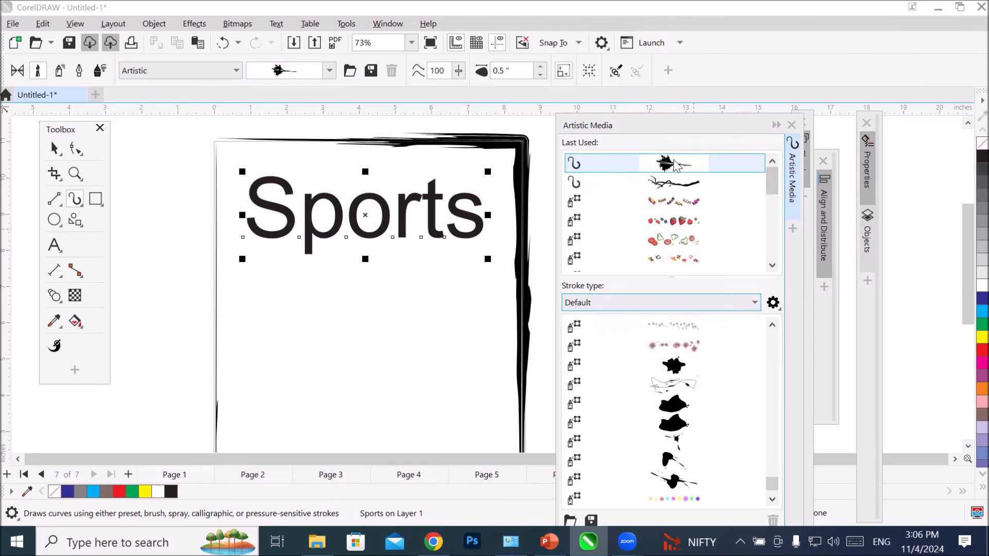
left_click_drag(771, 181, 797, 267)
left_click_drag(807, 162, 794, 118)
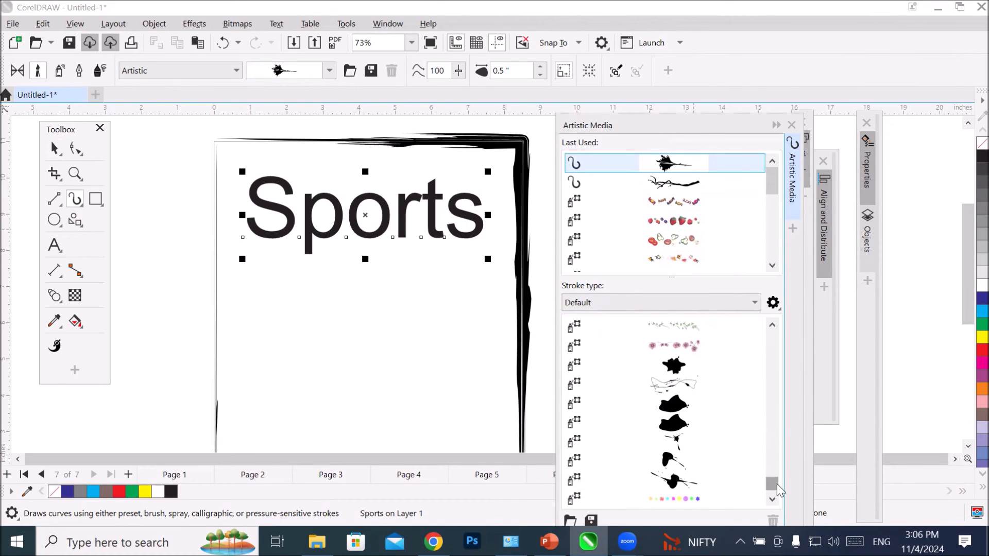
mouse_move(771, 487)
left_mouse_down()
mouse_move(783, 404)
mouse_move(774, 309)
left_mouse_up()
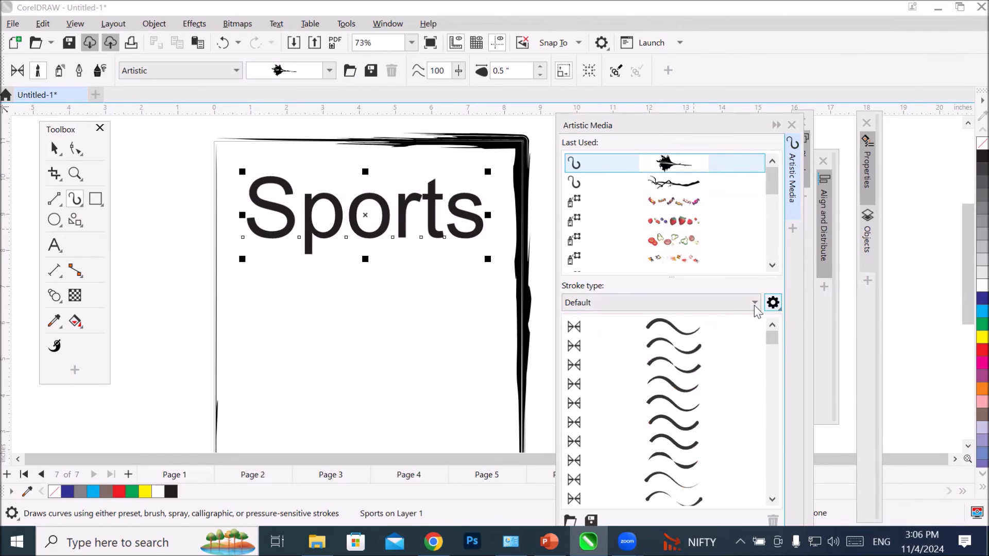
left_click(676, 323)
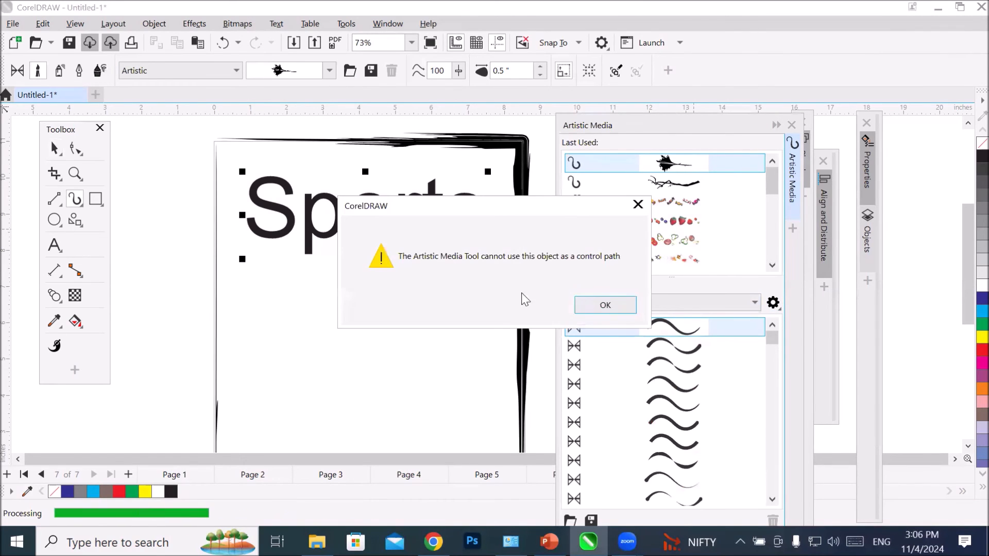
left_click(598, 308)
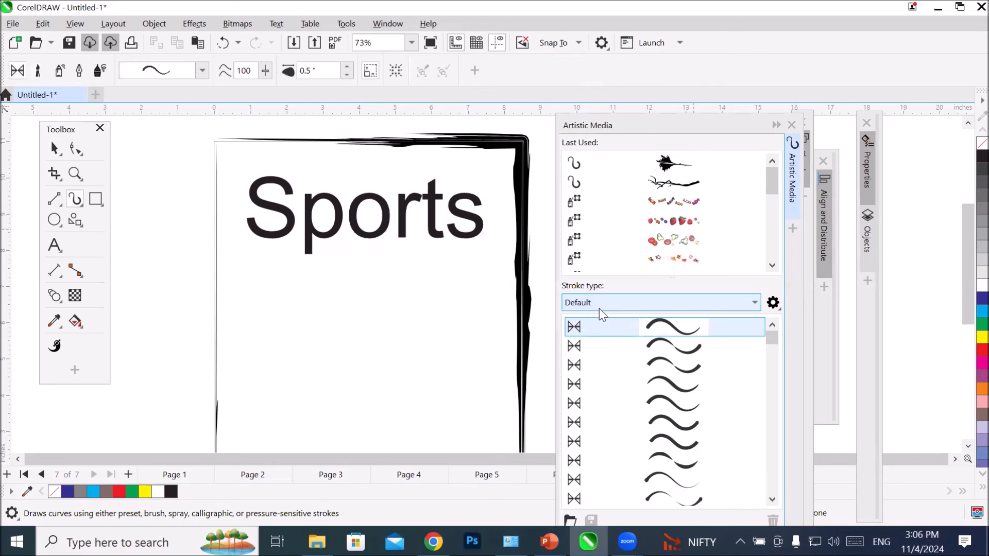
Step: Reselect the Sports text and convert it to curves
left_click(54, 149)
left_click(332, 225)
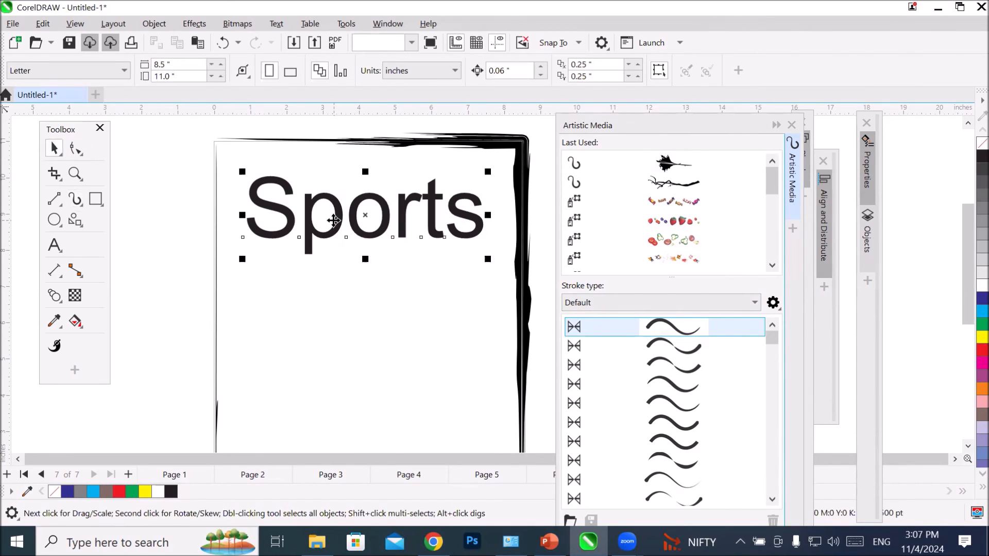
right_click(336, 226)
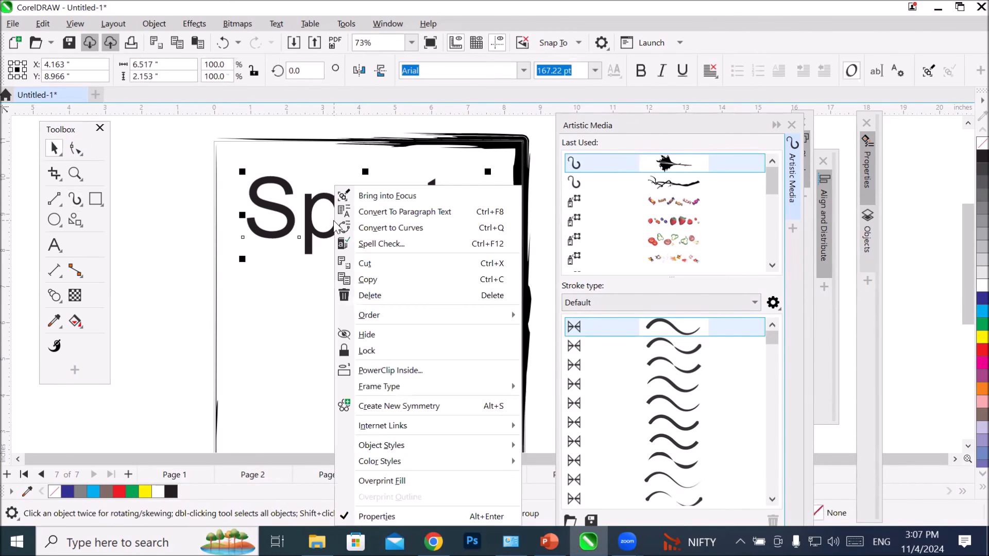
left_click(451, 228)
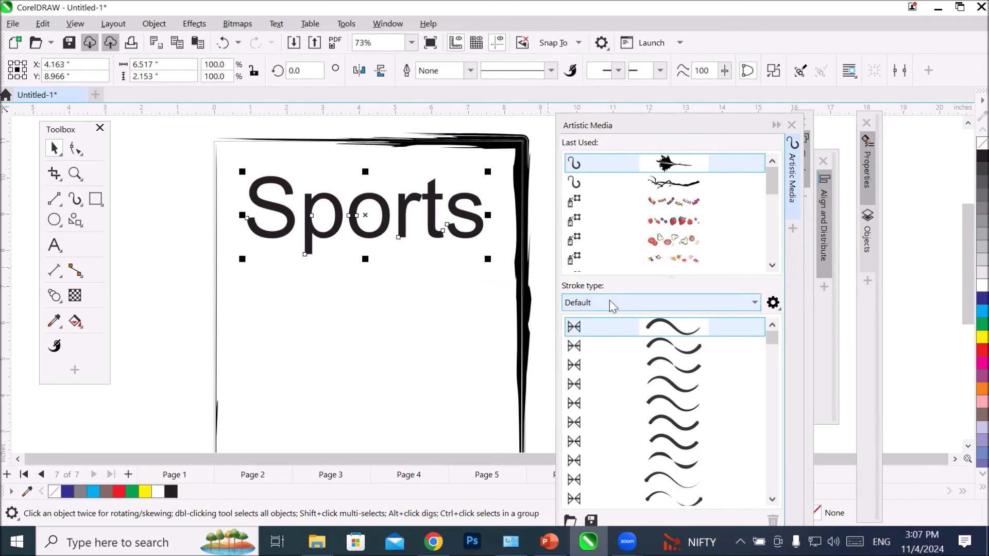
Step: Apply the first default preset stroke to the Sports curves, then switch to the second preset stroke
left_click(657, 329)
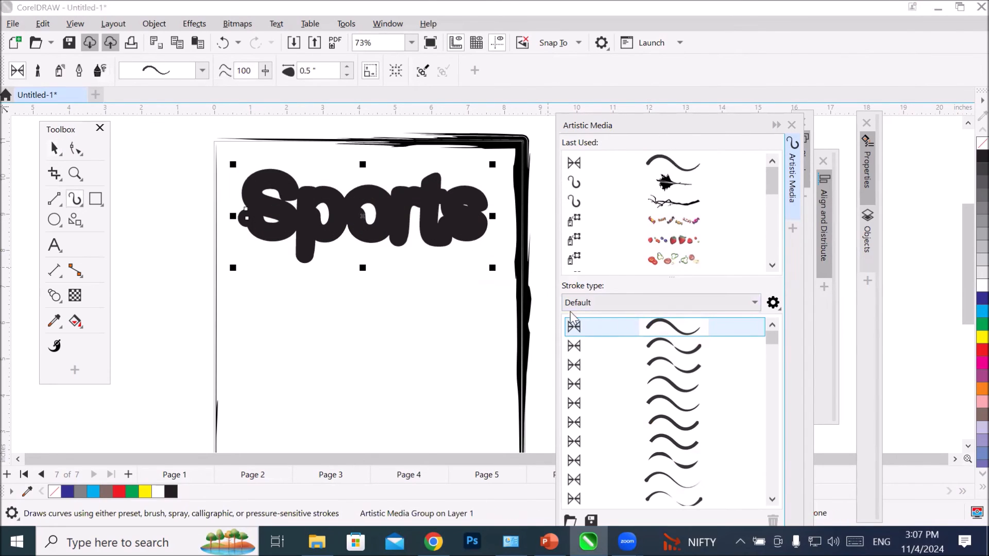
left_click(691, 346)
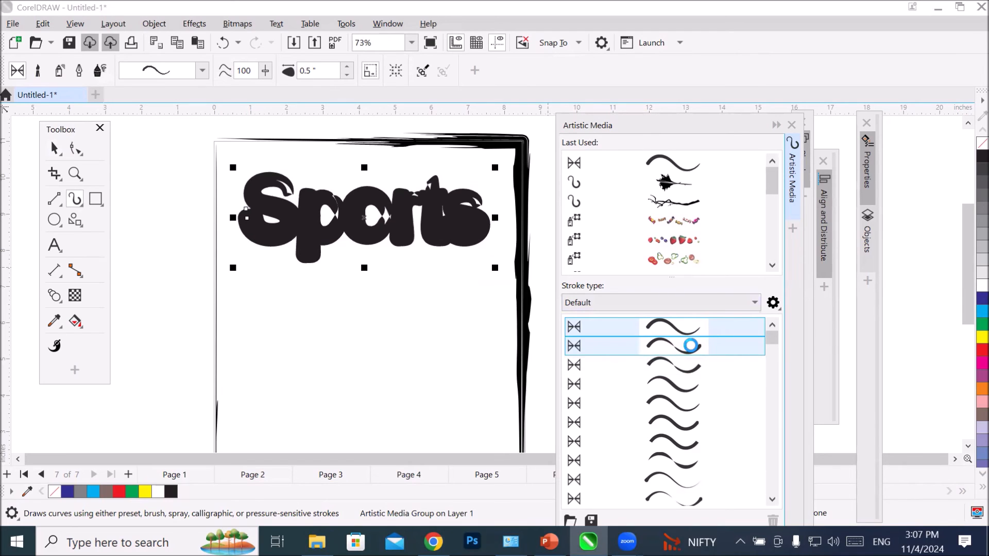
Step: Apply the third default preset stroke to the Sports curves and reduce the stroke width to 0.18 inches
left_click(697, 367)
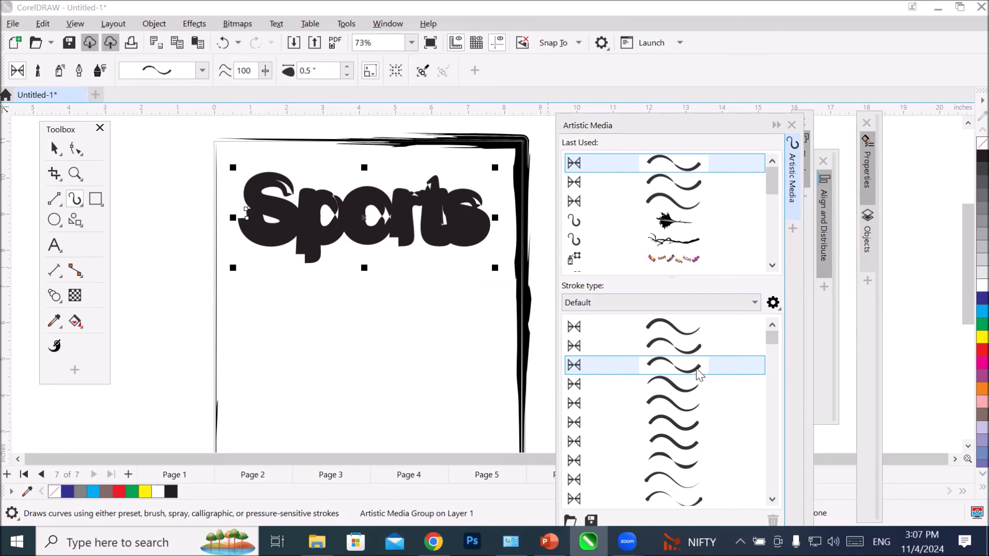
left_click(347, 76)
left_click(347, 76)
left_click(347, 76)
left_click(347, 76)
left_click(347, 76)
left_click(347, 76)
left_click(347, 76)
left_click(348, 75)
left_click(347, 76)
left_click(347, 75)
left_click(347, 76)
left_click(347, 76)
left_click(347, 75)
left_click(347, 76)
left_click(347, 76)
left_click(347, 76)
left_click(347, 75)
left_click(347, 76)
left_click(347, 76)
left_click(347, 76)
left_click(347, 75)
left_click(347, 75)
left_click(347, 76)
left_click(347, 75)
left_click(347, 75)
left_click(345, 75)
left_click(345, 75)
left_click(345, 75)
left_click(345, 75)
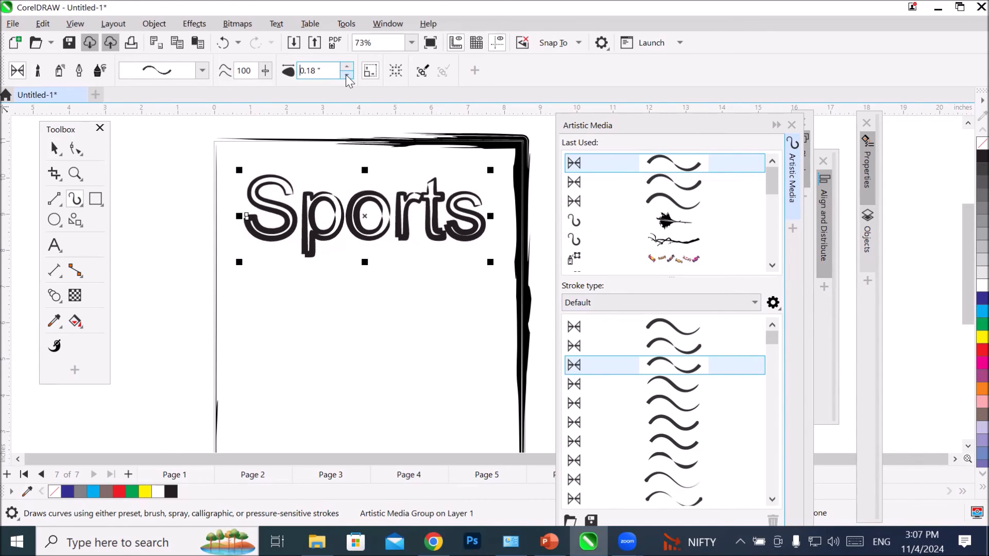
Step: Try the fifth default preset stroke and further wavy presets down the list on the Sports curves
left_click(668, 408)
scroll(669, 405, "down", 1)
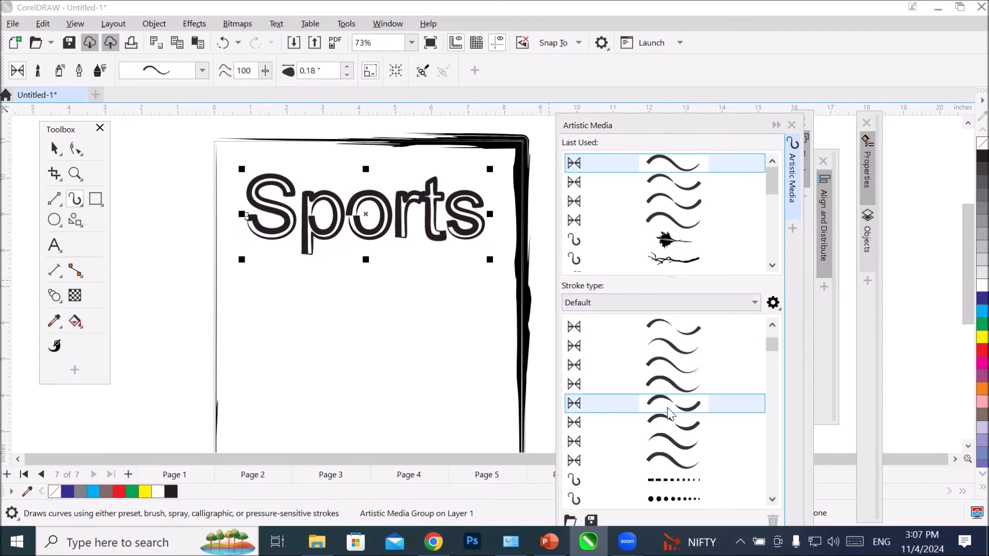
left_click(675, 355)
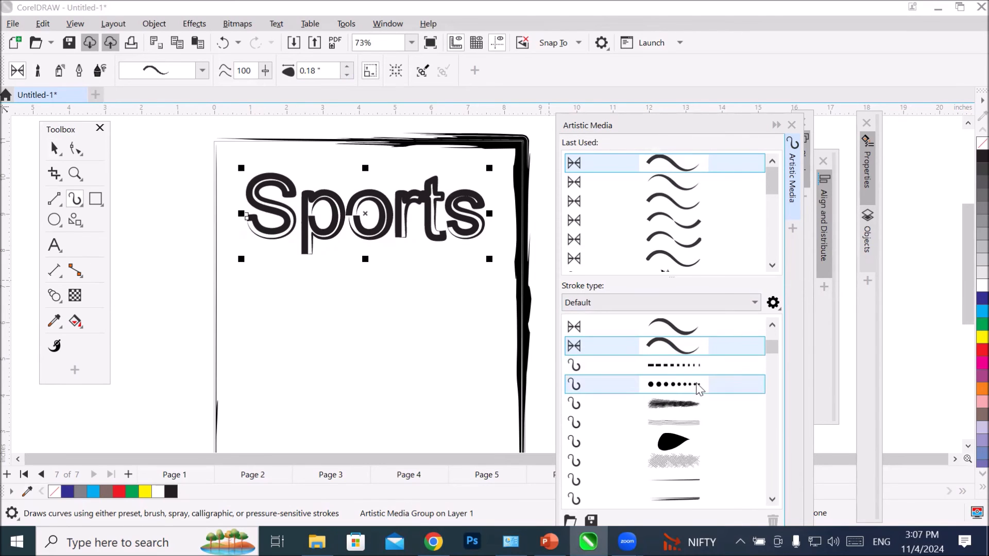
Step: Try the dotted-line, dashed and feathered Artistic brush strokes on the Sports curves
scroll(697, 386, "down", 3)
scroll(699, 389, "down", 3)
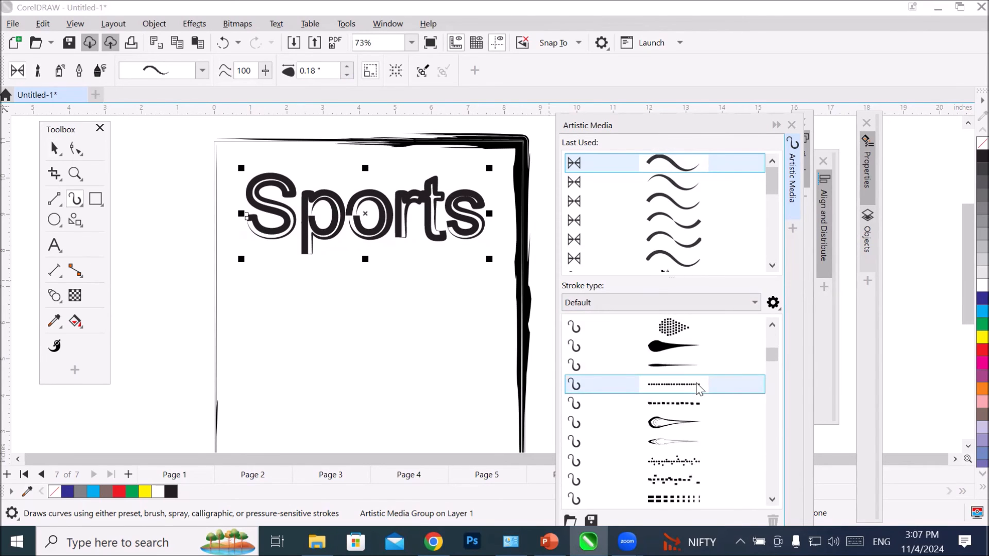
left_click(699, 386)
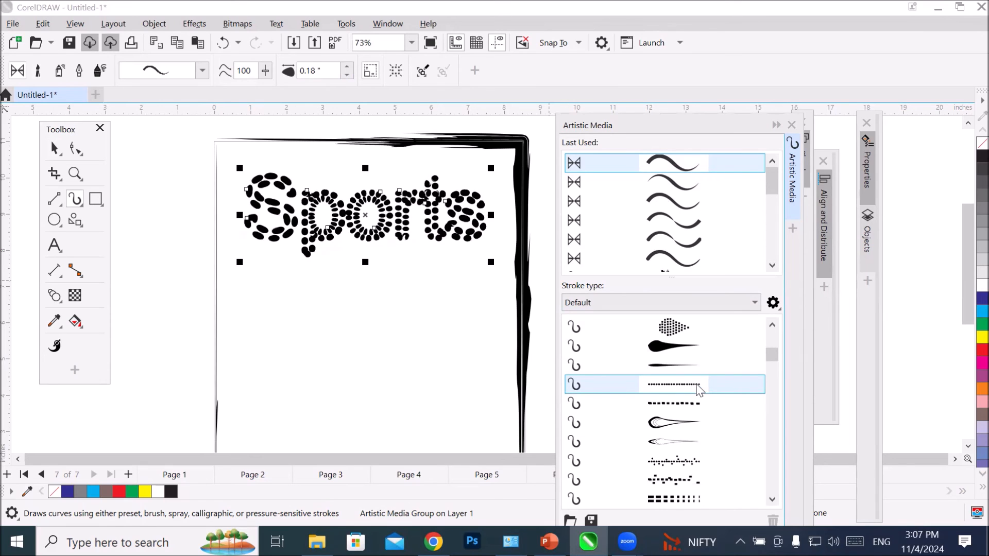
scroll(699, 389, "down", 2)
left_click(695, 385)
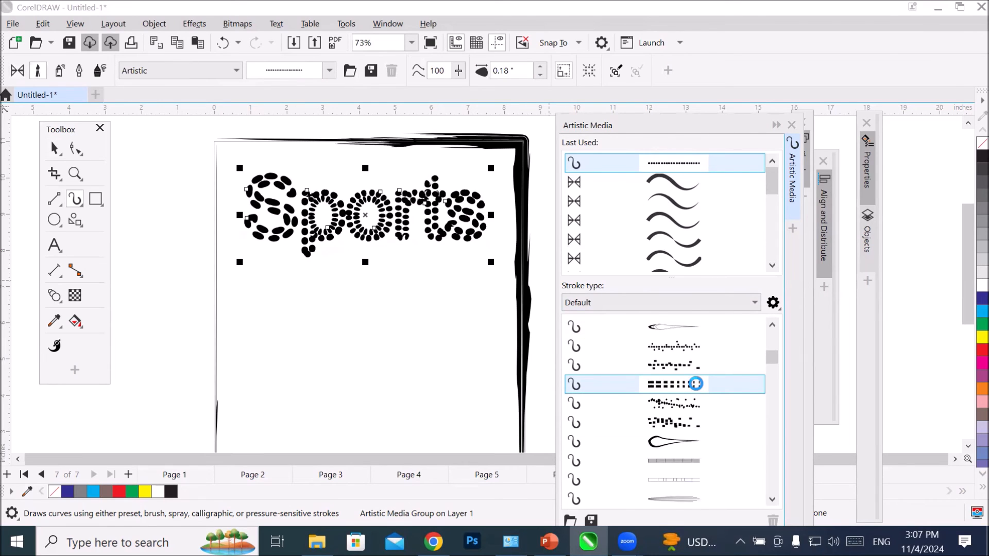
scroll(698, 389, "down", 2)
left_click(695, 385)
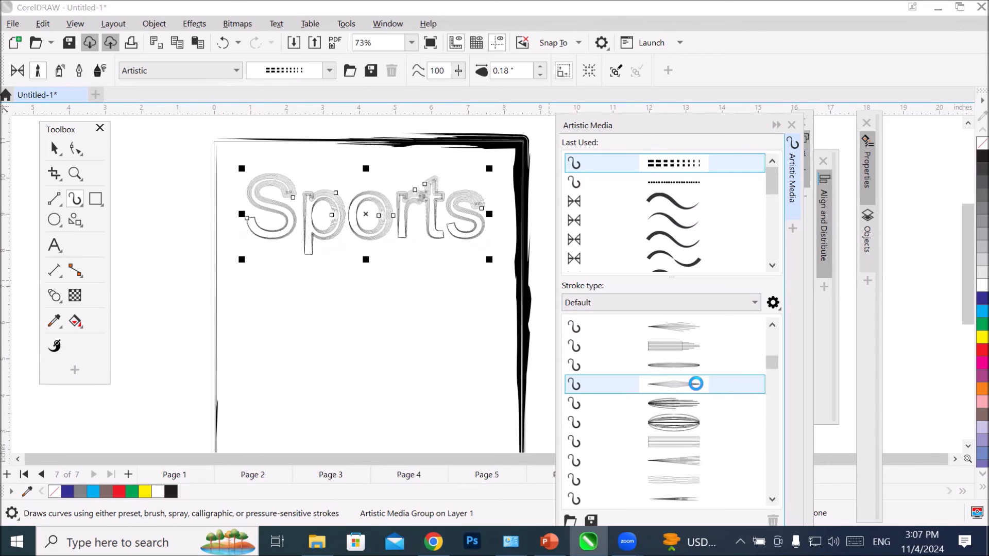
Step: Try the tapering-dots, grey dashed, solid black wedge and thin-line brush strokes on the Sports curves
scroll(695, 383, "down", 2)
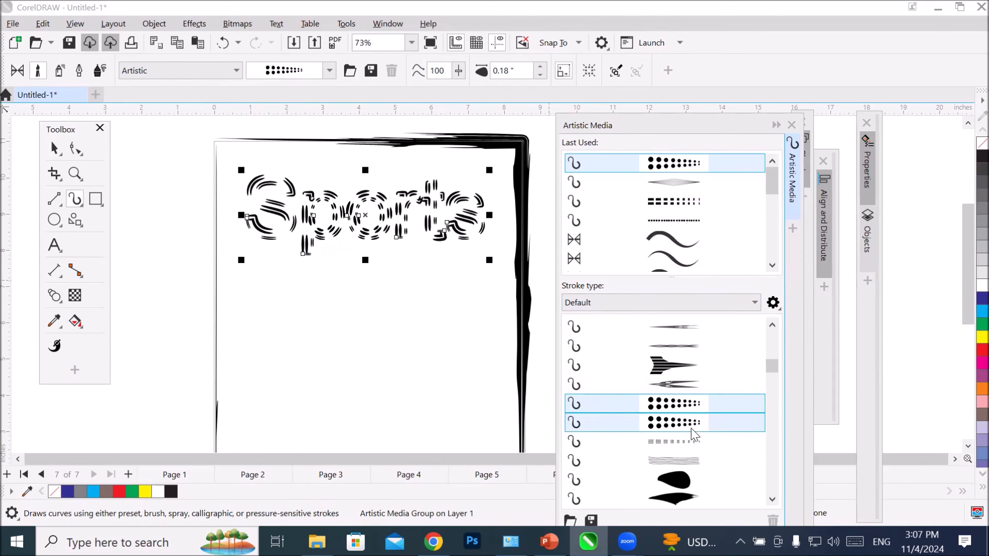
left_click(675, 442)
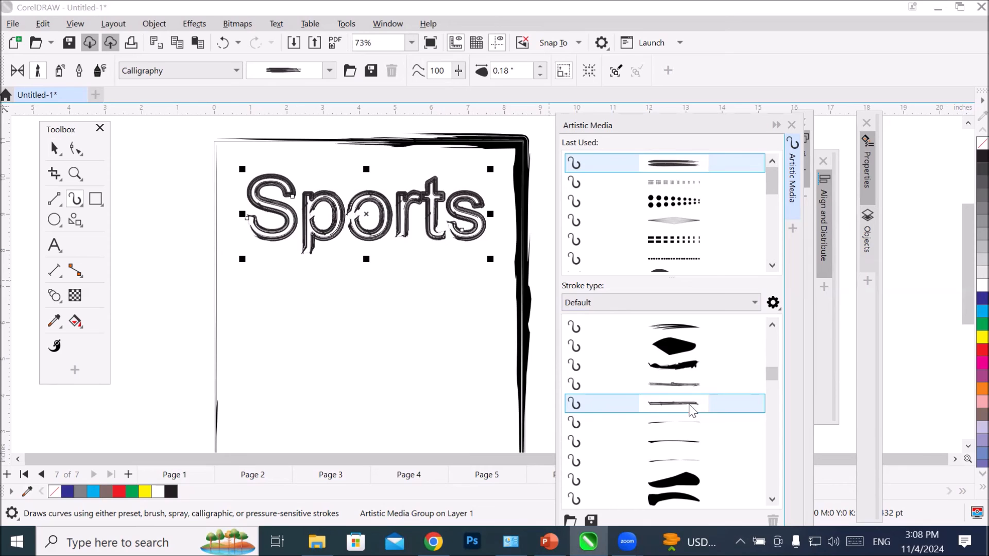
left_click(672, 460)
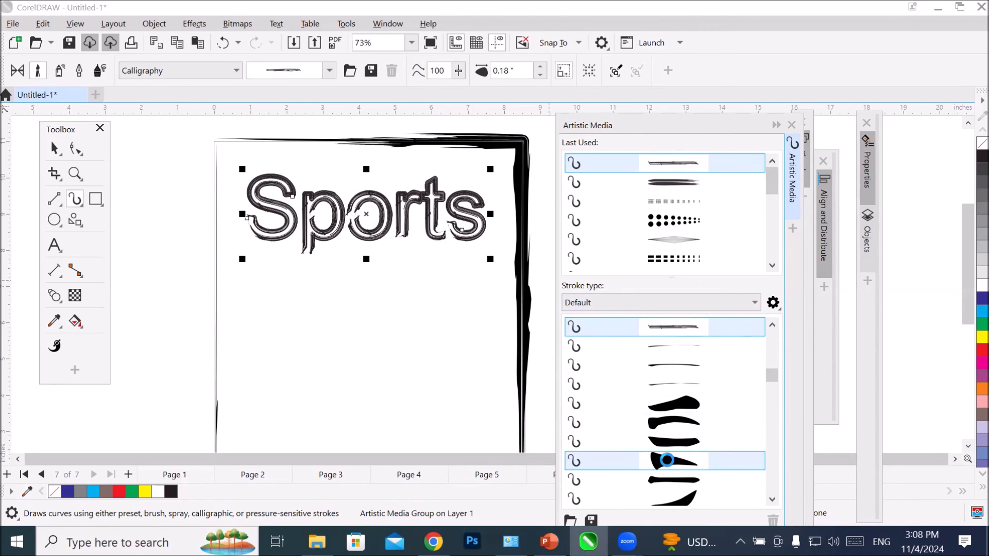
left_click(690, 371)
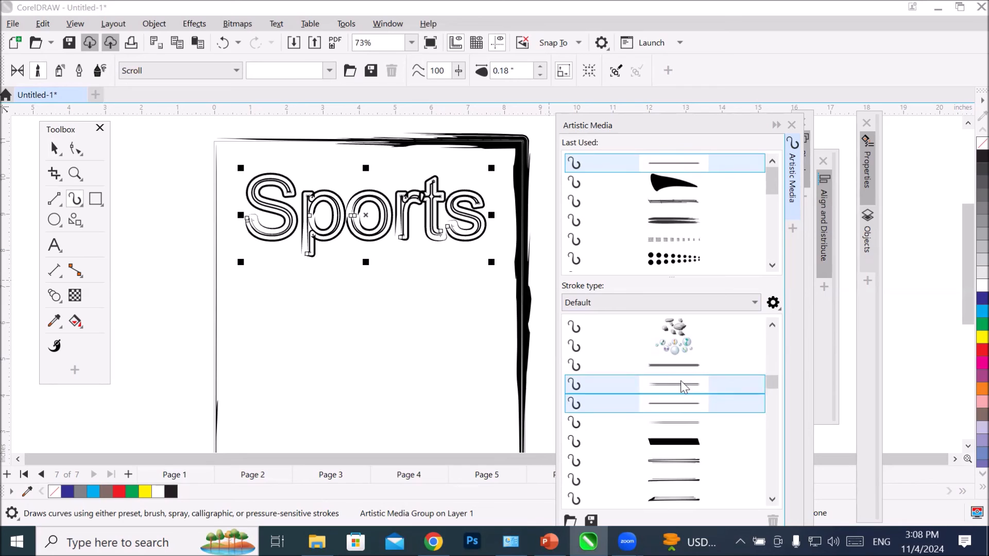
Step: Try several Sensual brush strokes on the Sports curves, from the thick tapered one to the thin line and thick broken stroke
scroll(680, 384, "down", 3)
left_click(679, 422)
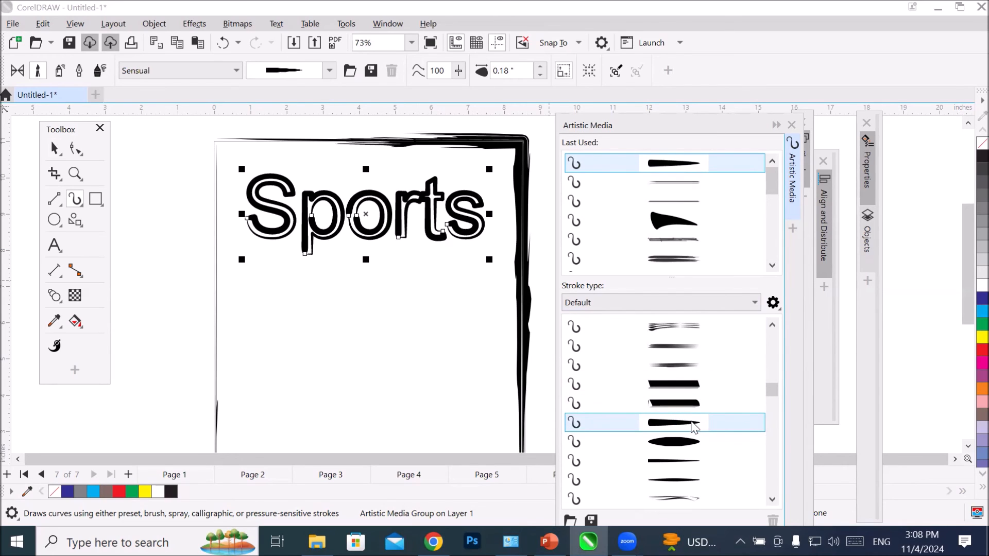
scroll(693, 427, "down", 2)
left_click(701, 411)
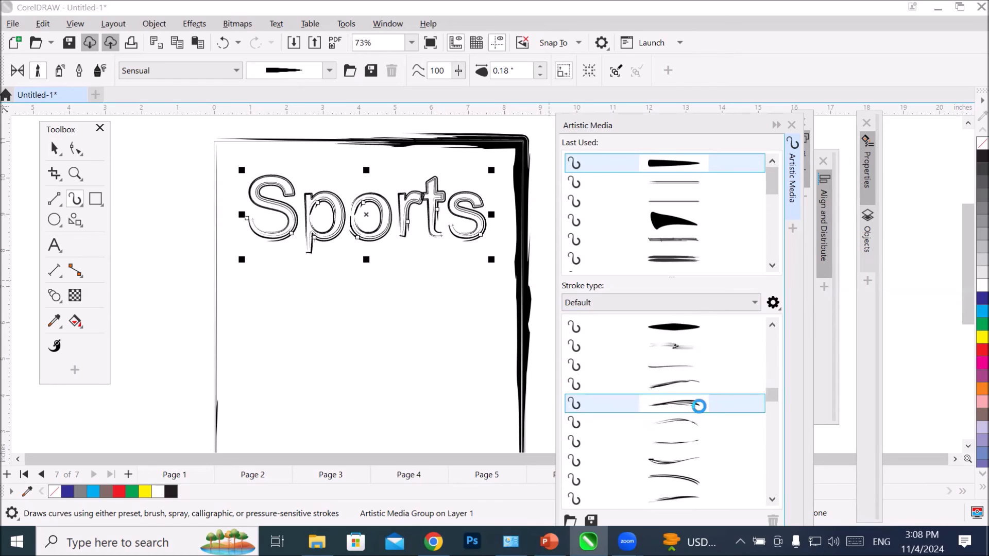
scroll(702, 418, "down", 1)
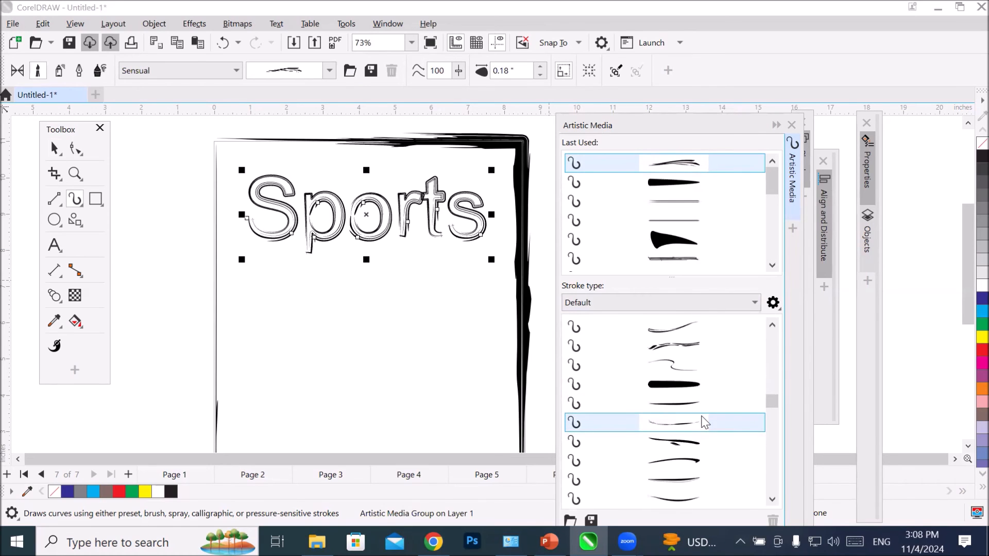
left_click(698, 346)
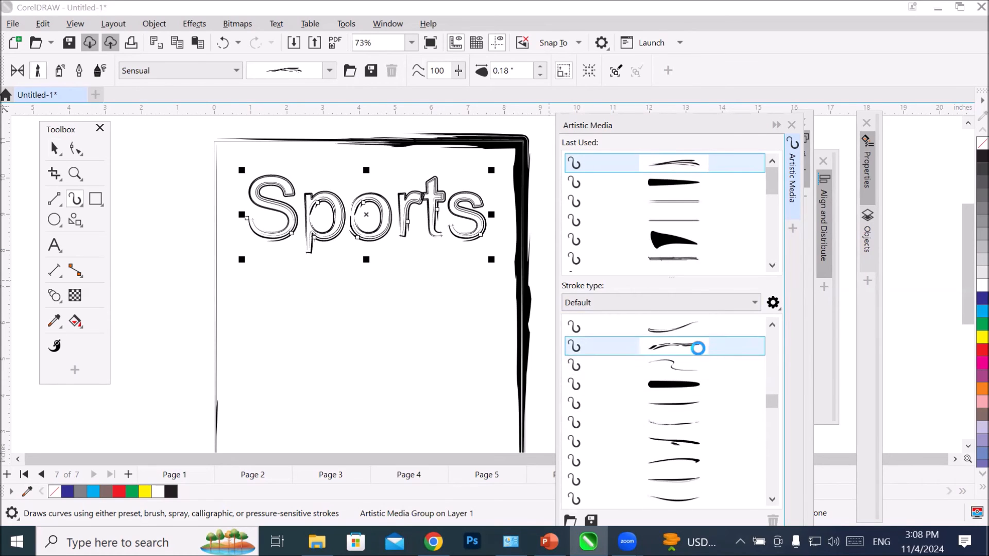
left_click(709, 404)
scroll(709, 409, "down", 1)
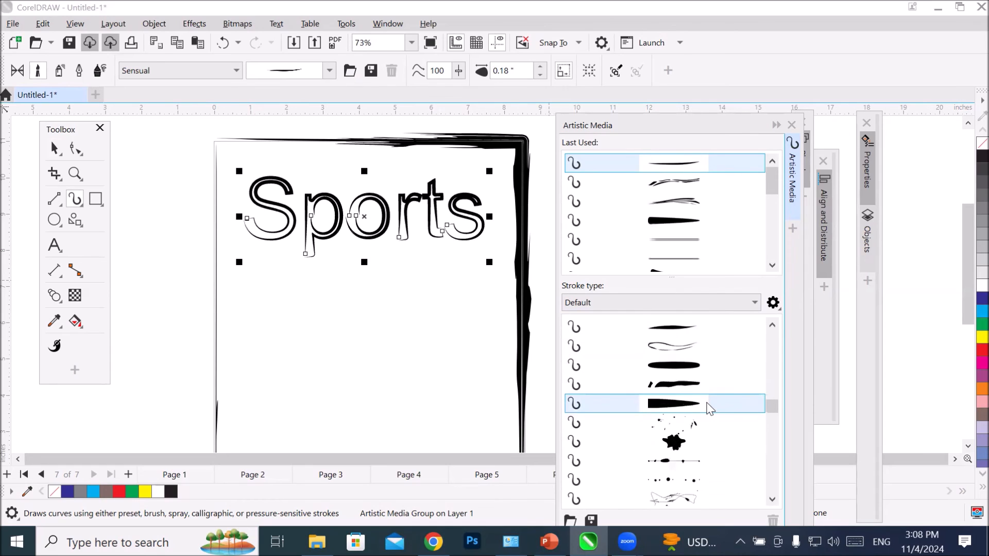
left_click(703, 385)
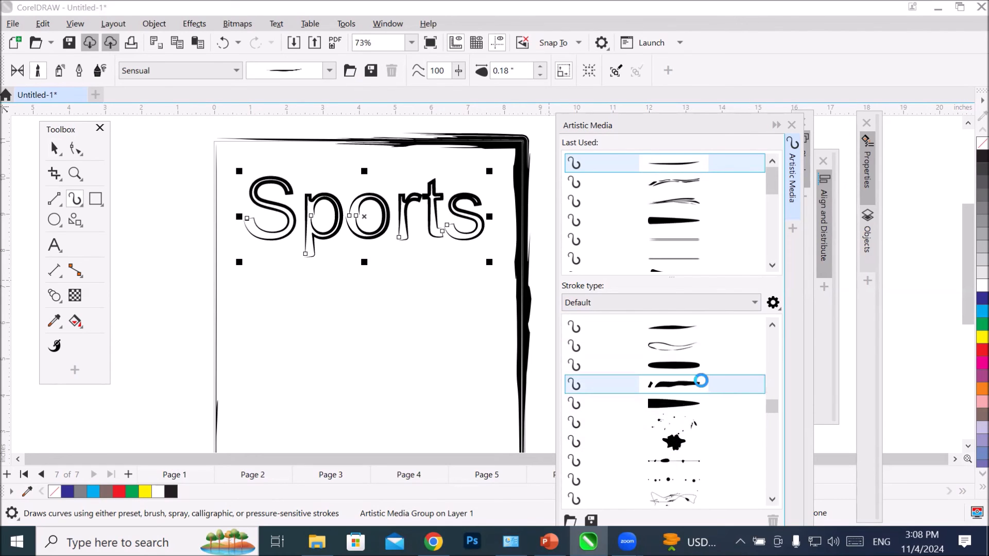
Step: Try a scattered-dots Splatter brush and the rough-line and feather Symbol brushes on the Sports curves
scroll(704, 387, "down", 3)
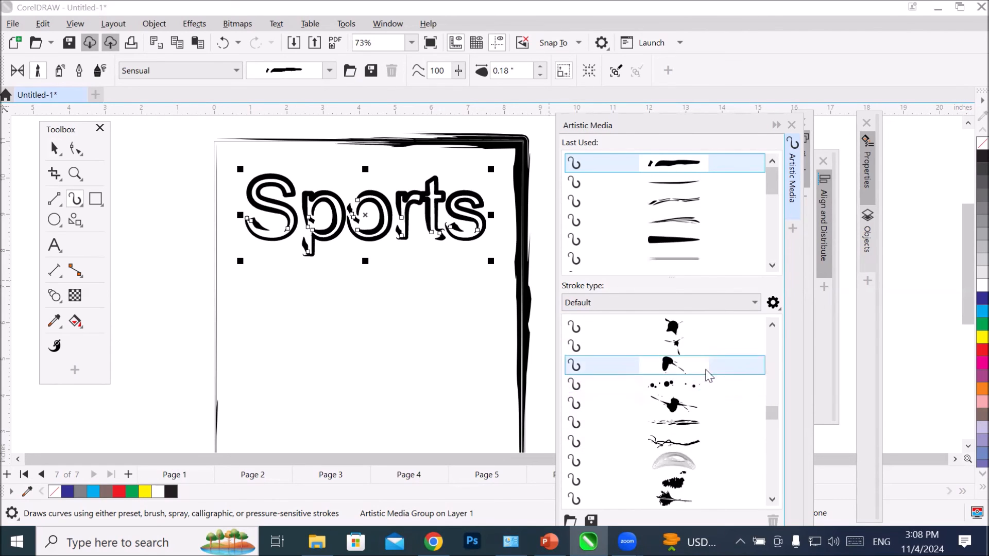
left_click(712, 396)
scroll(711, 381, "down", 3)
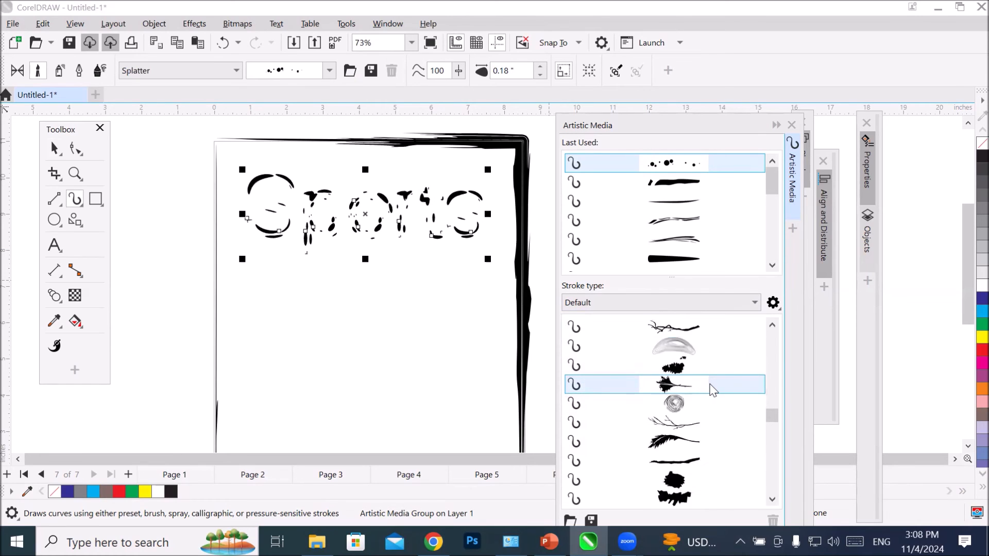
left_click(719, 346)
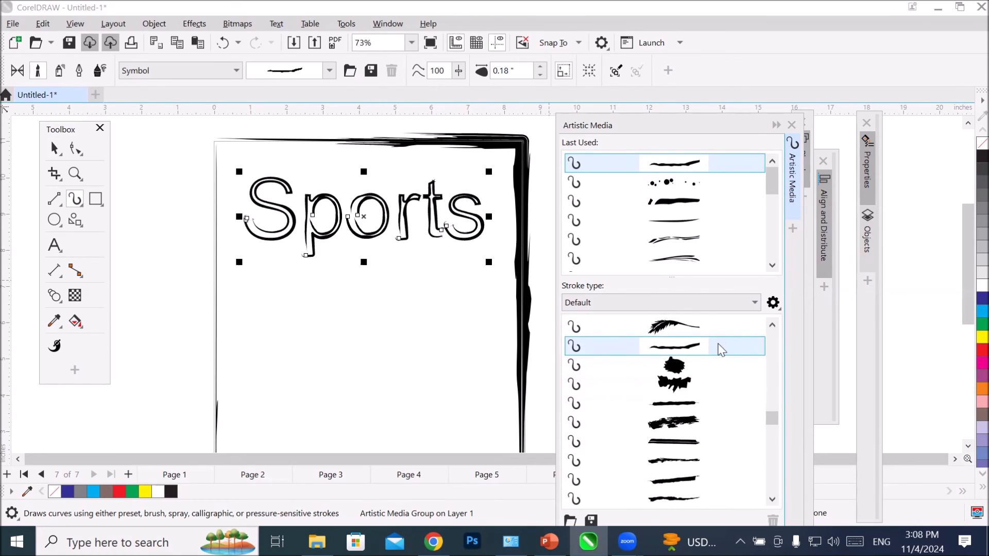
left_click(714, 327)
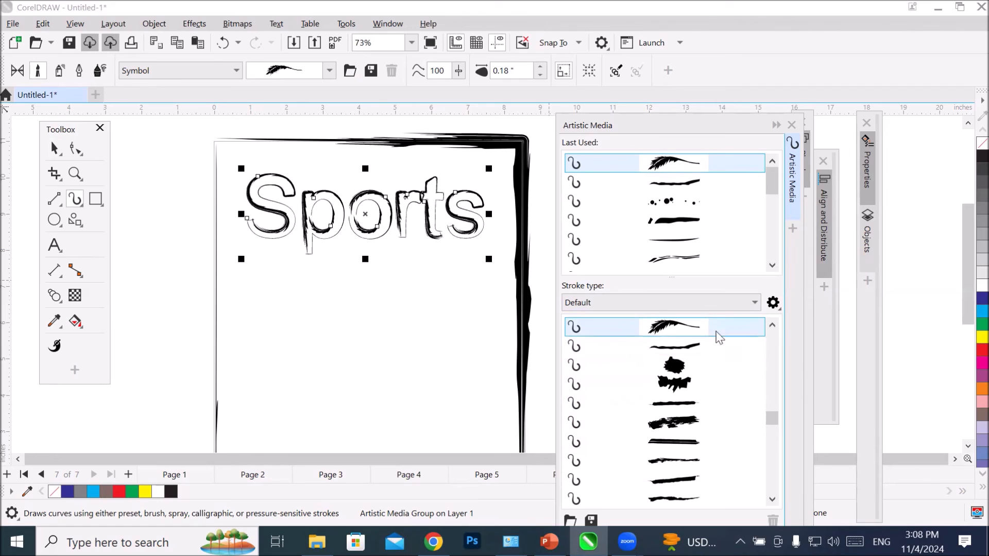
Step: Apply a ragged tapered Texture brush stroke to the Sports curves
scroll(718, 361, "down", 2)
left_click(717, 346)
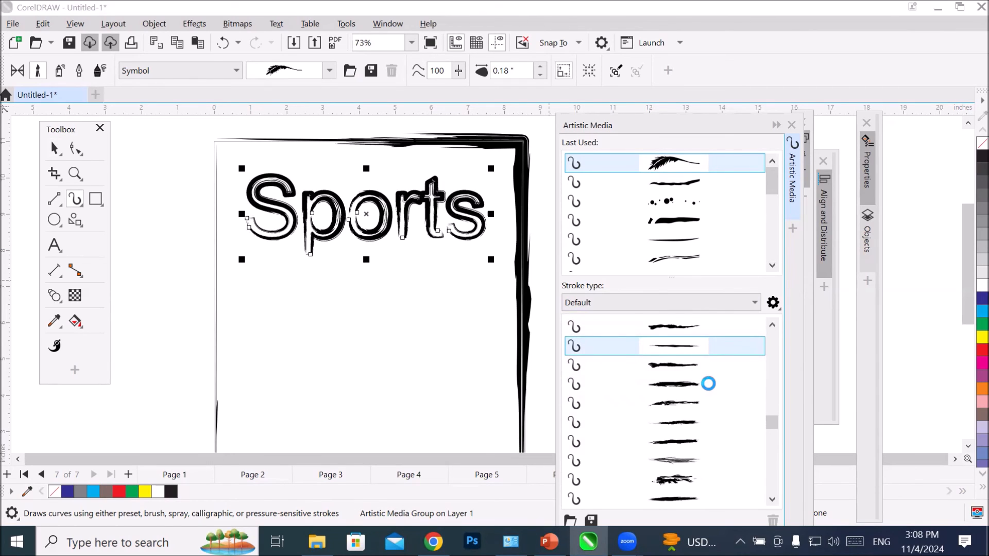
left_click(695, 426)
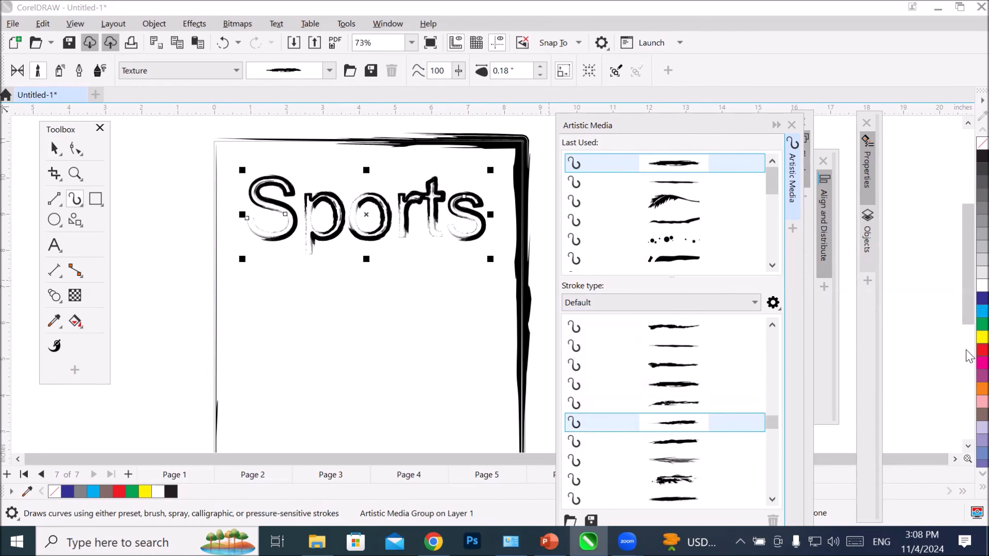
Step: Give the brushed Sports lettering a red outline, test a yellow fill and settle on a cyan fill
left_click(982, 351)
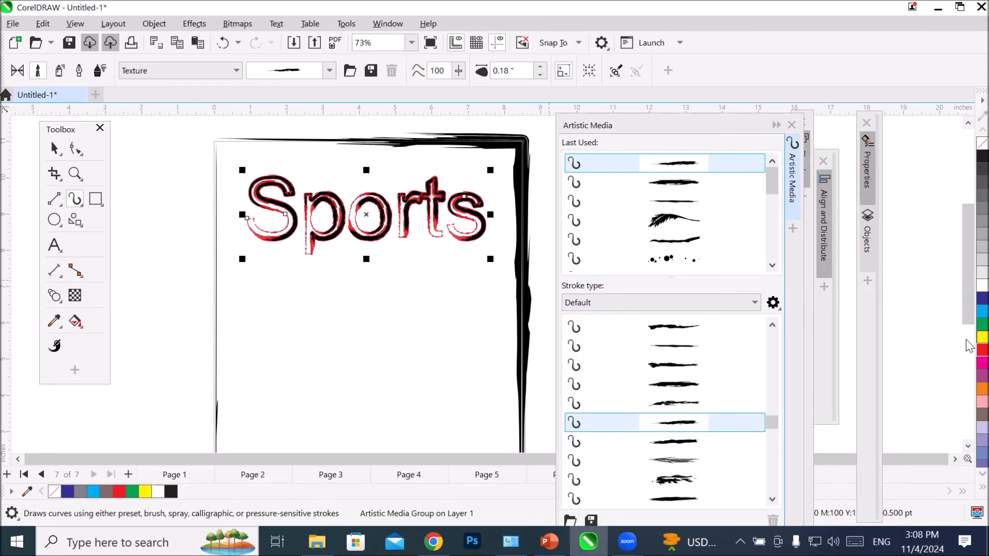
left_click(982, 337)
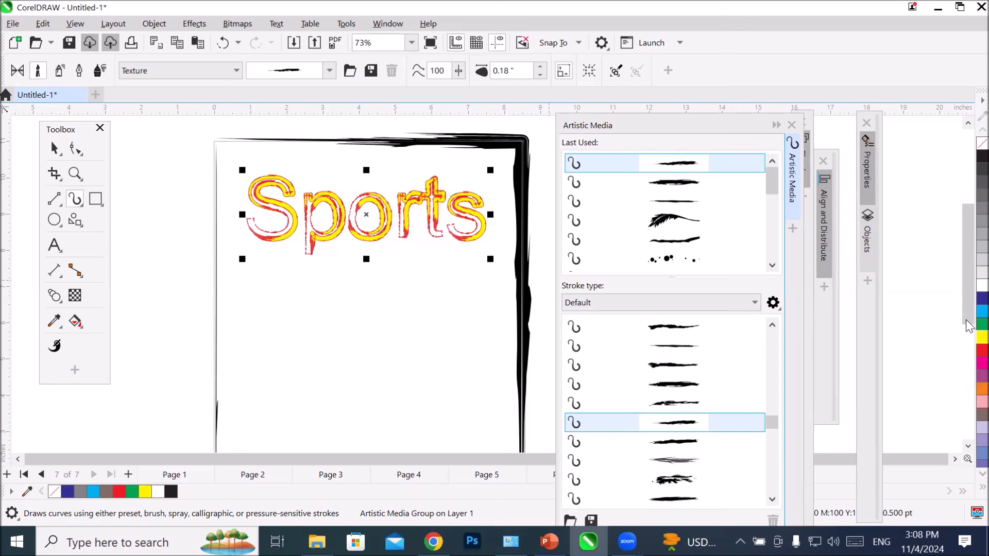
left_click(982, 311)
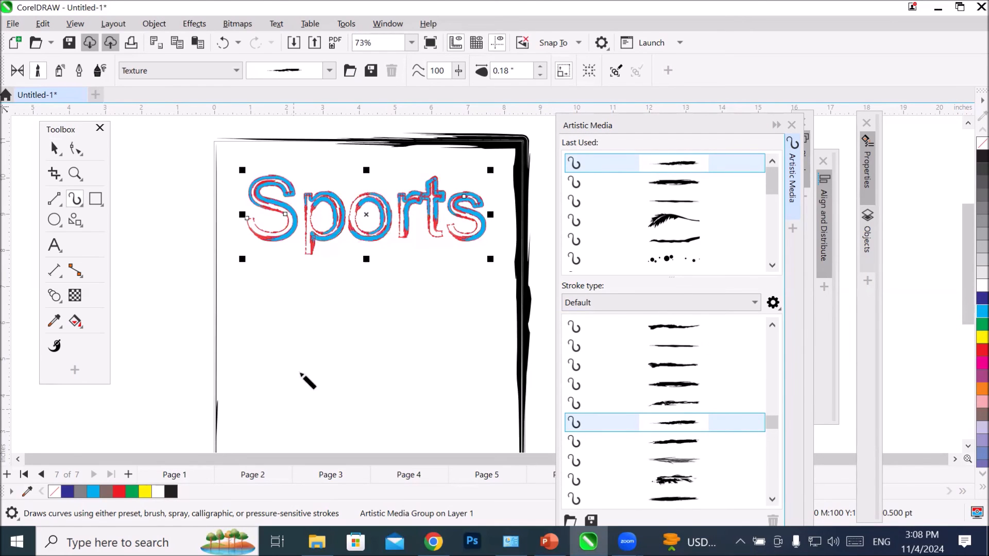
scroll(399, 199, "up", 3)
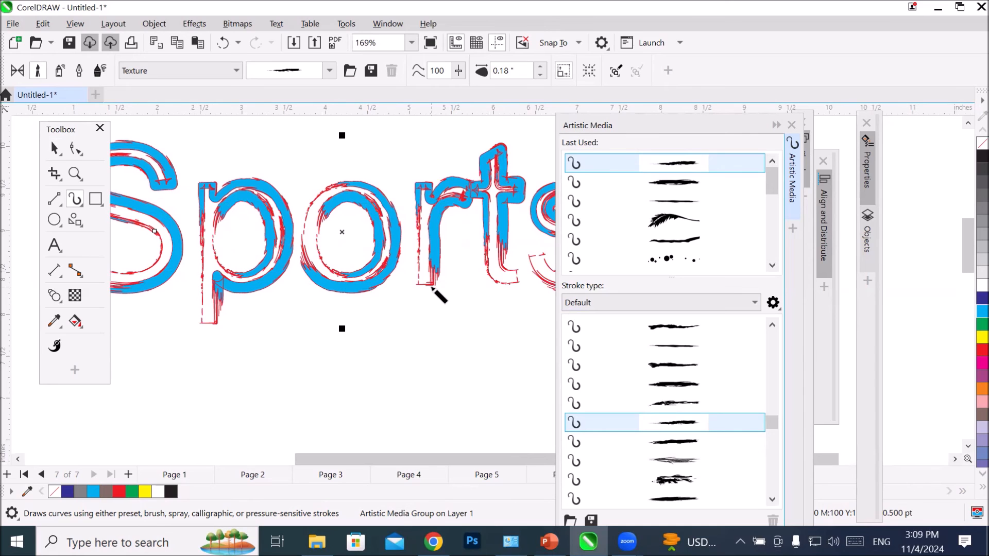
scroll(433, 289, "down", 3)
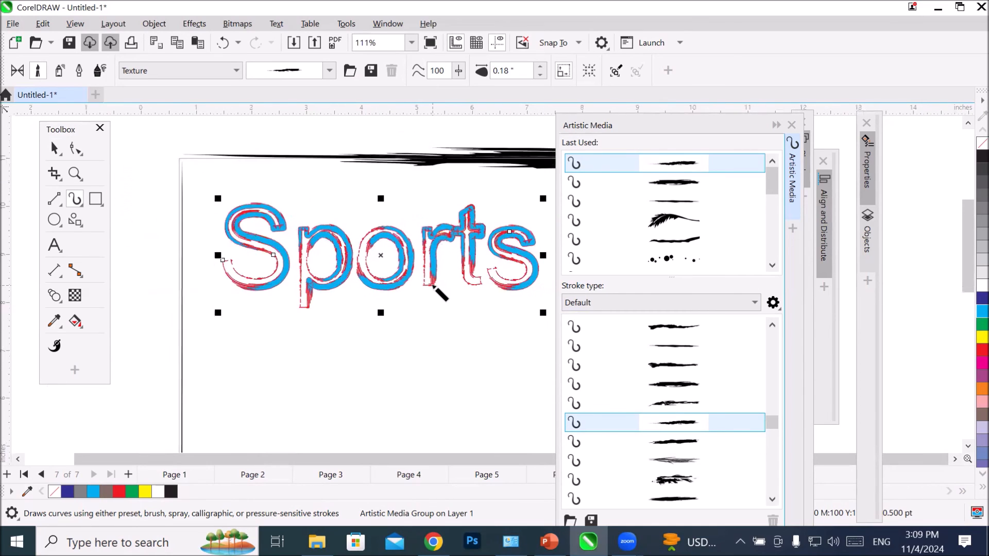
scroll(442, 293, "down", 1)
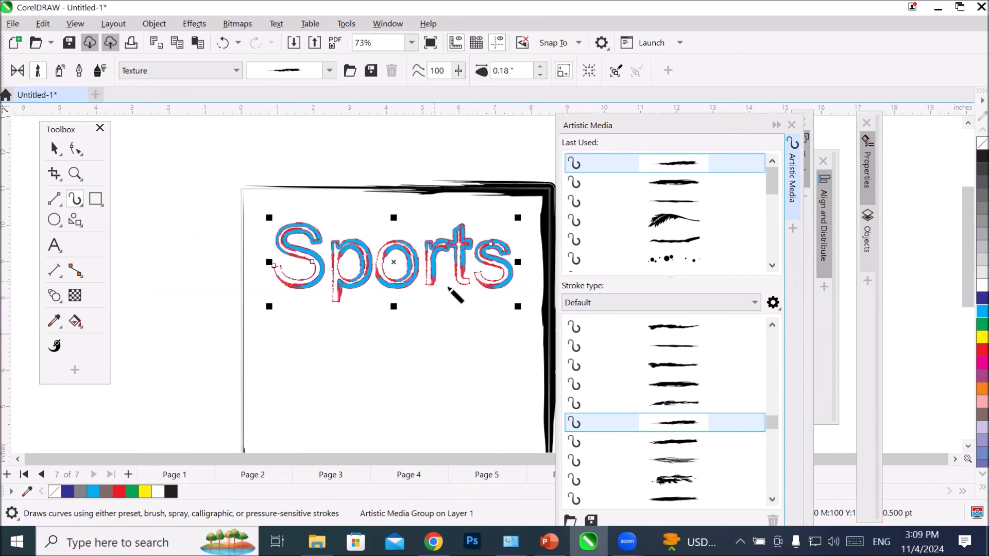
scroll(497, 350, "up", 2)
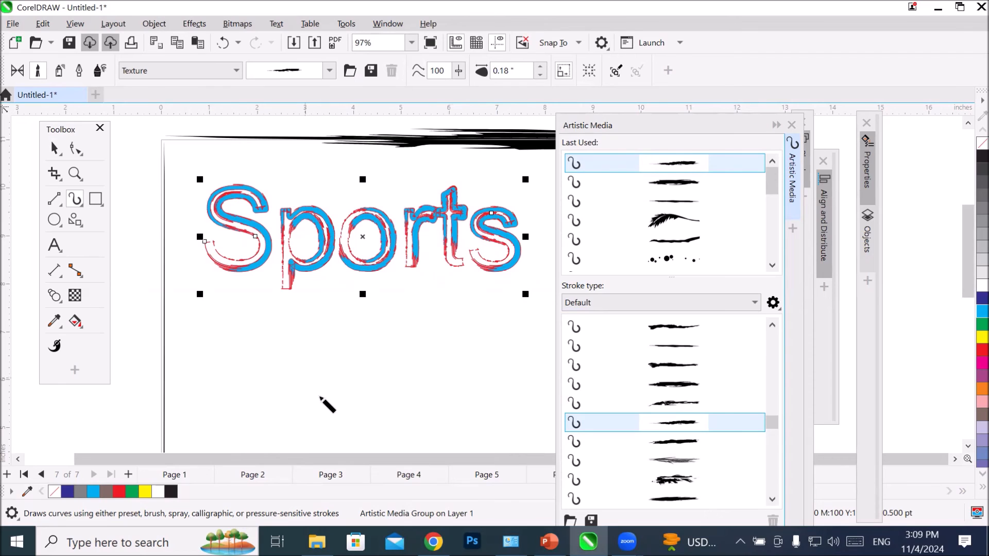
Step: Add a new page after page 7 and activate the Smart Drawing tool, with the Artistic Media docker moved clear of the page
left_click(130, 474)
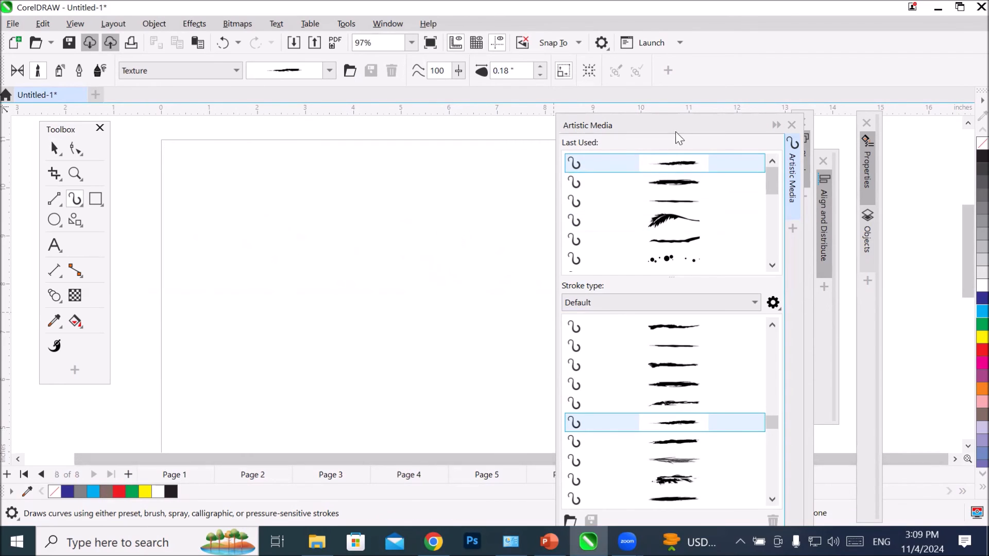
left_click_drag(681, 125, 736, 135)
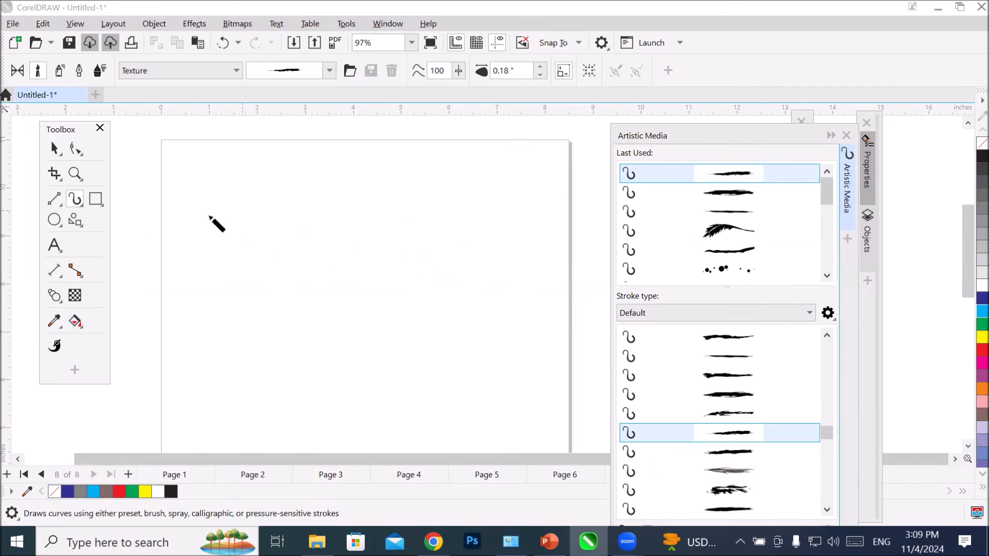
left_click(72, 204)
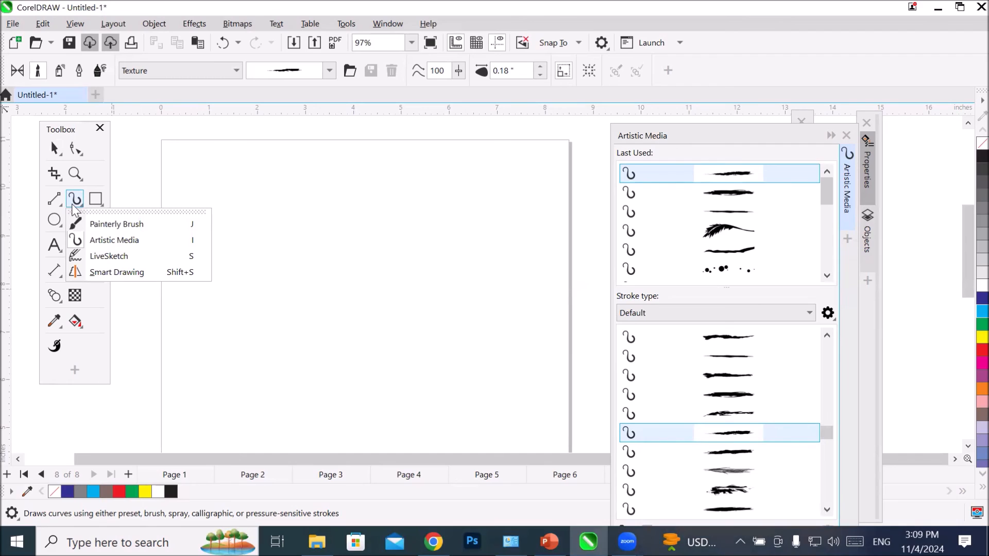
left_click(149, 271)
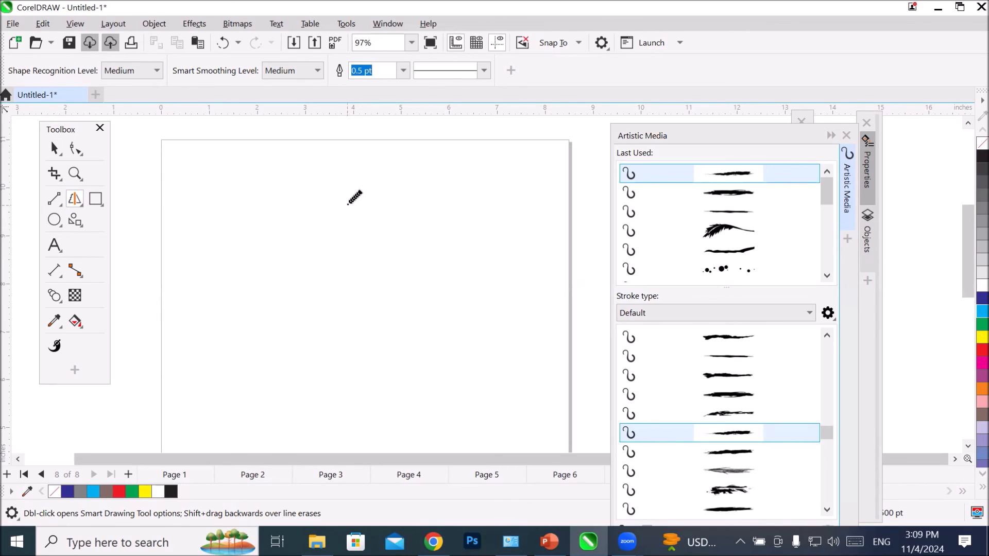
Step: Sketch a rectangle across the top of page 8, a circle to the page's left and a triangle above it with Smart Drawing
mouse_move(287, 177)
left_mouse_down()
mouse_move(278, 269)
mouse_move(507, 269)
mouse_move(538, 146)
mouse_move(301, 144)
mouse_move(281, 210)
left_mouse_up()
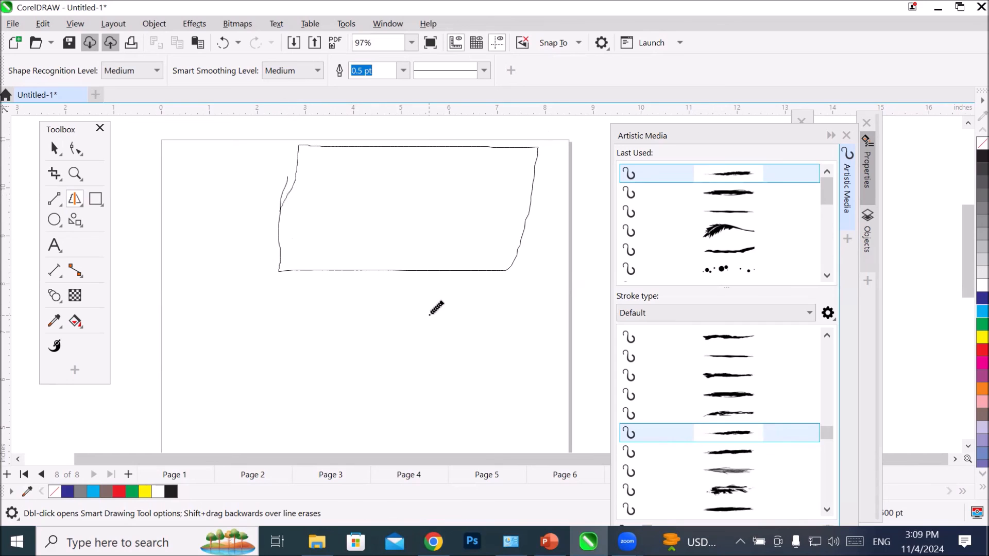
scroll(436, 307, "down", 2)
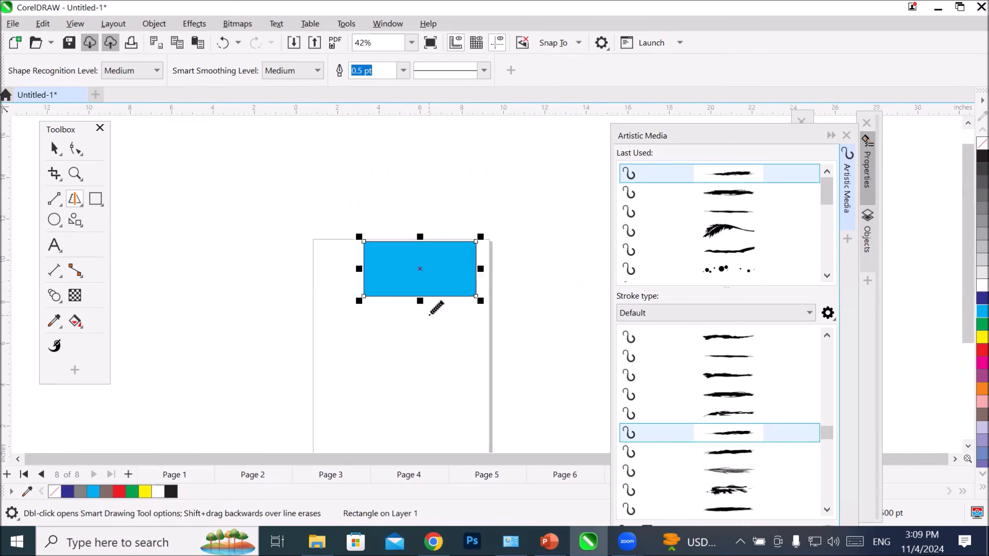
mouse_move(237, 174)
left_mouse_down()
mouse_move(195, 181)
mouse_move(186, 228)
mouse_move(211, 245)
mouse_move(258, 224)
mouse_move(263, 190)
mouse_move(255, 176)
mouse_move(231, 173)
left_mouse_up()
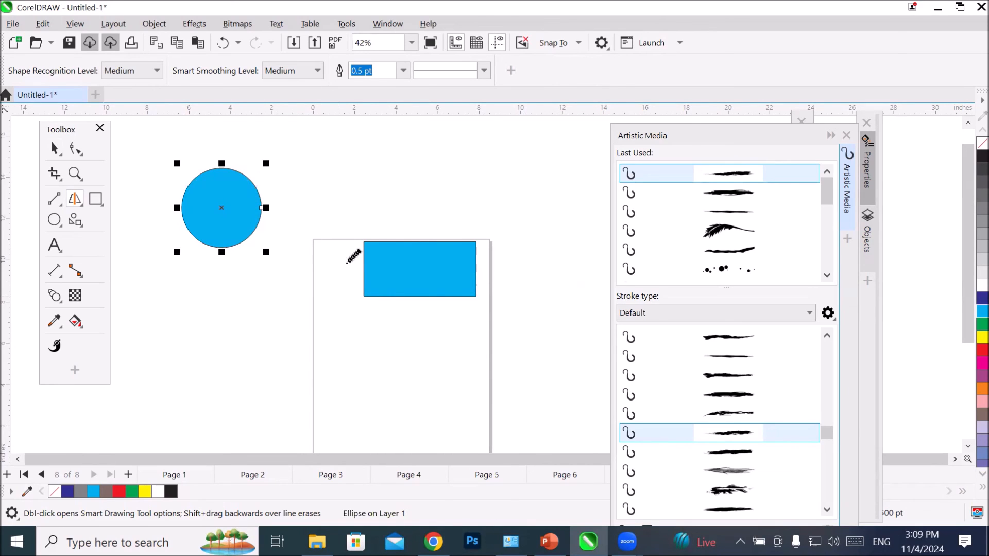
mouse_move(401, 134)
left_mouse_down()
mouse_move(342, 222)
mouse_move(463, 227)
mouse_move(479, 212)
mouse_move(390, 135)
left_mouse_up()
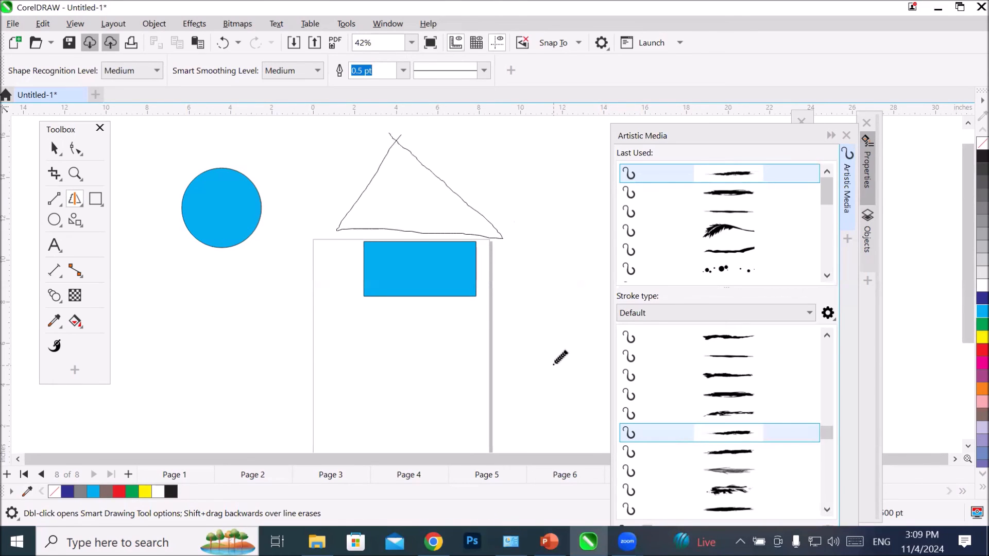
Step: Sketch a tilted rectangle left of the page, a narrow slanted oval over its right edge and a right triangle below it
mouse_move(202, 397)
left_mouse_down()
mouse_move(226, 435)
mouse_move(354, 336)
mouse_move(314, 298)
mouse_move(233, 350)
mouse_move(197, 385)
mouse_move(206, 412)
left_mouse_up()
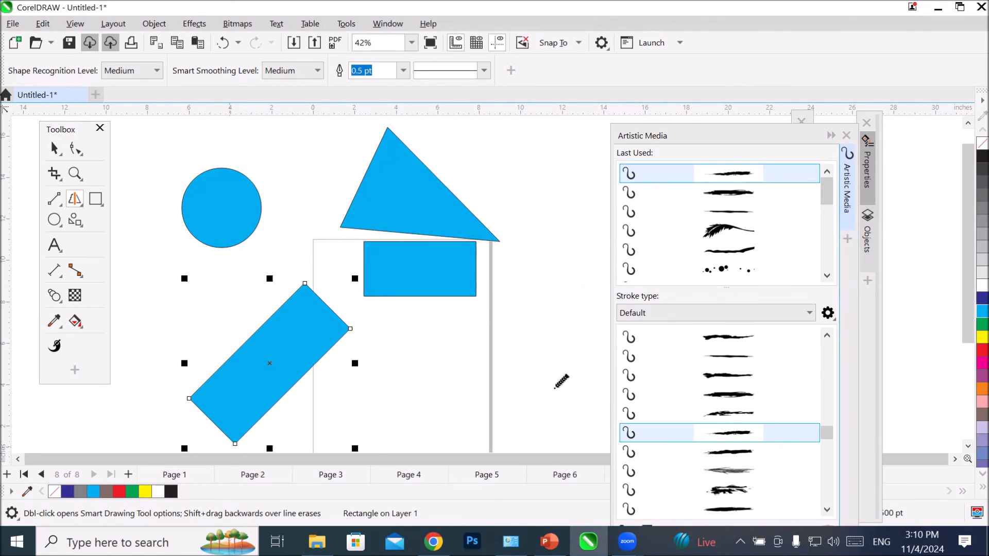
mouse_move(533, 292)
left_mouse_down()
mouse_move(461, 401)
mouse_move(476, 404)
mouse_move(534, 359)
mouse_move(555, 297)
mouse_move(549, 282)
mouse_move(525, 298)
left_mouse_up()
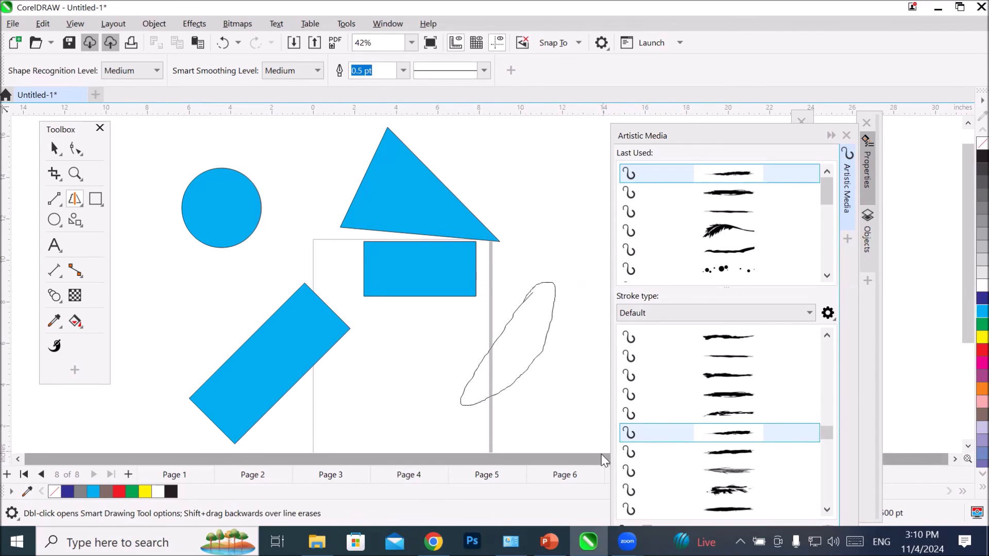
scroll(363, 289, "down", 3)
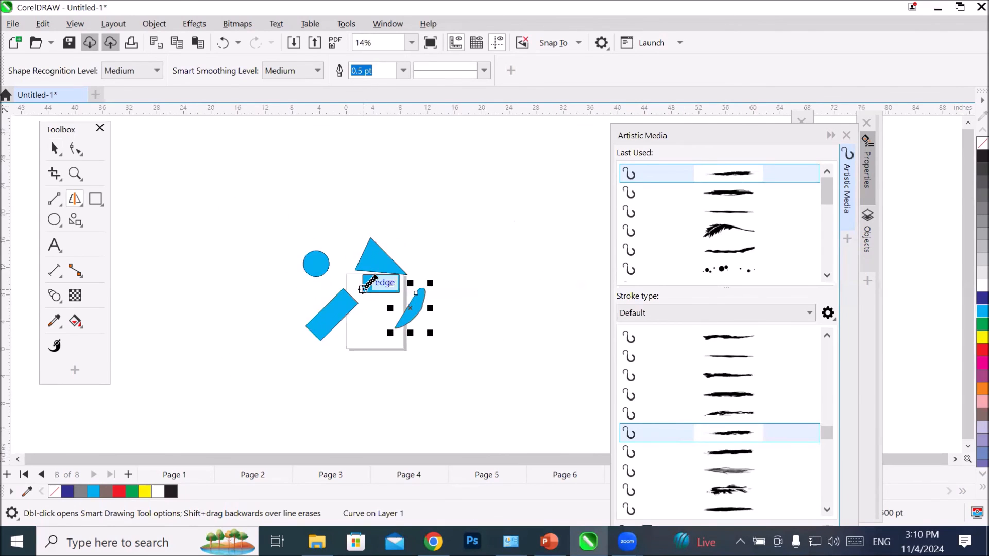
scroll(426, 366, "up", 2)
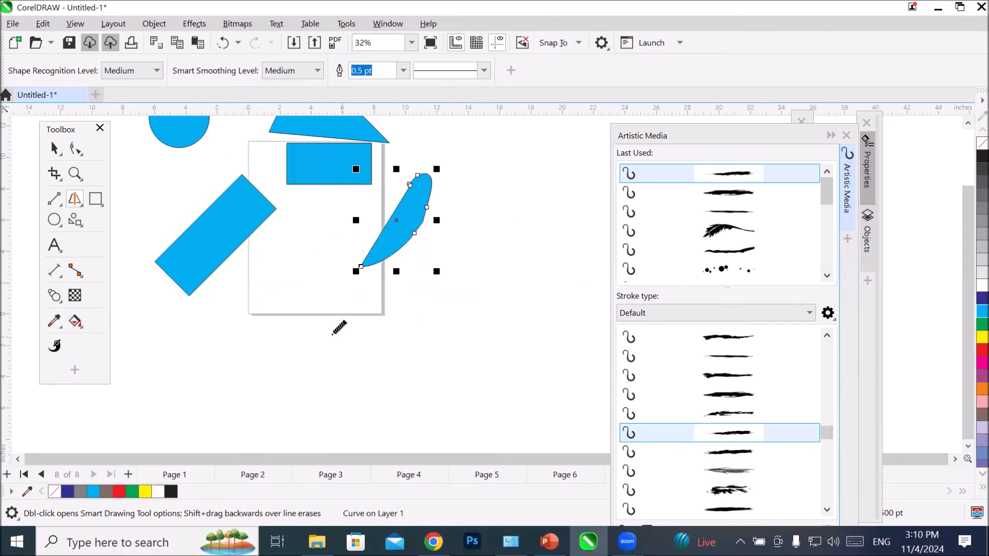
mouse_move(321, 334)
left_mouse_down()
mouse_move(315, 424)
mouse_move(486, 436)
mouse_move(427, 393)
mouse_move(310, 341)
left_mouse_up()
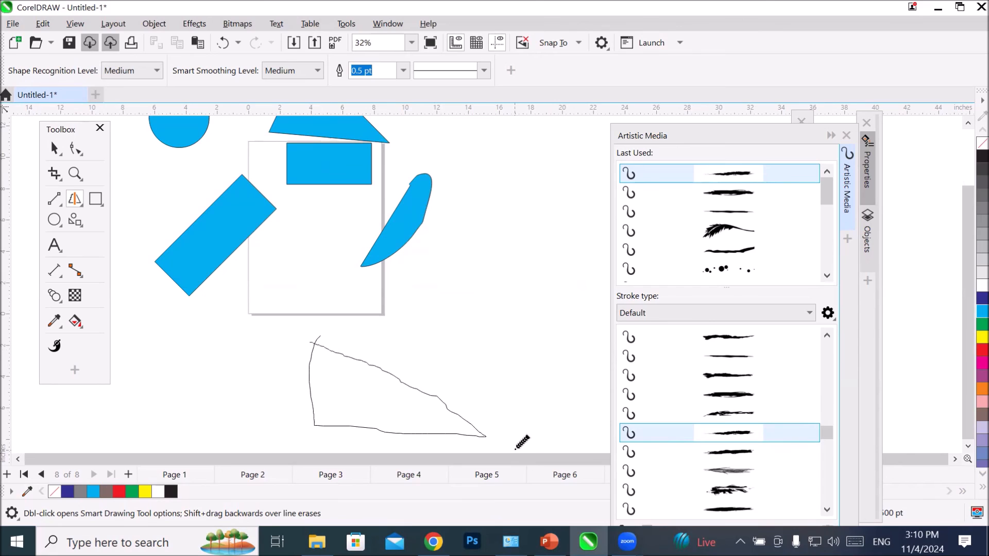
scroll(482, 342, "down", 2)
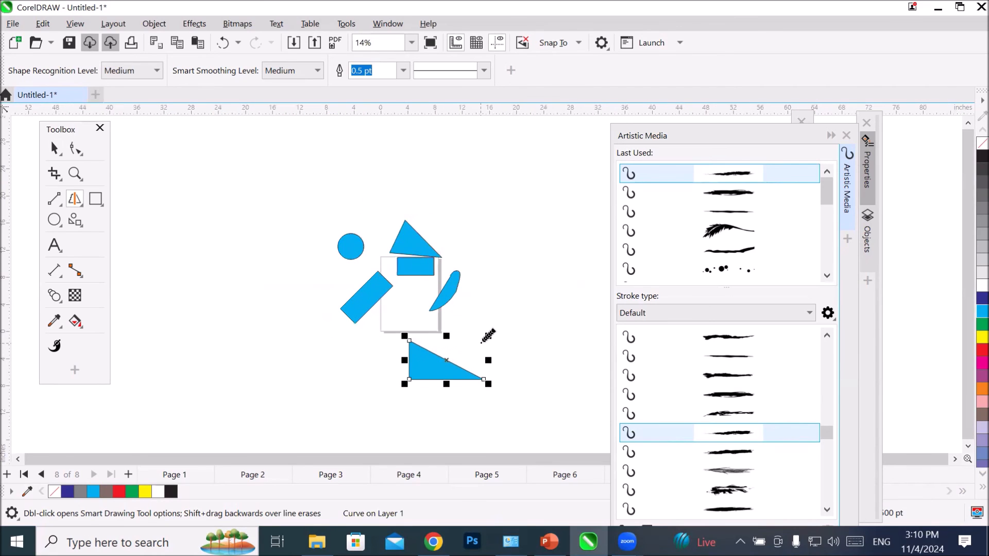
Step: Select all six sketched shapes on and around page 8 and delete them
left_click(54, 148)
left_click_drag(283, 212, 558, 433)
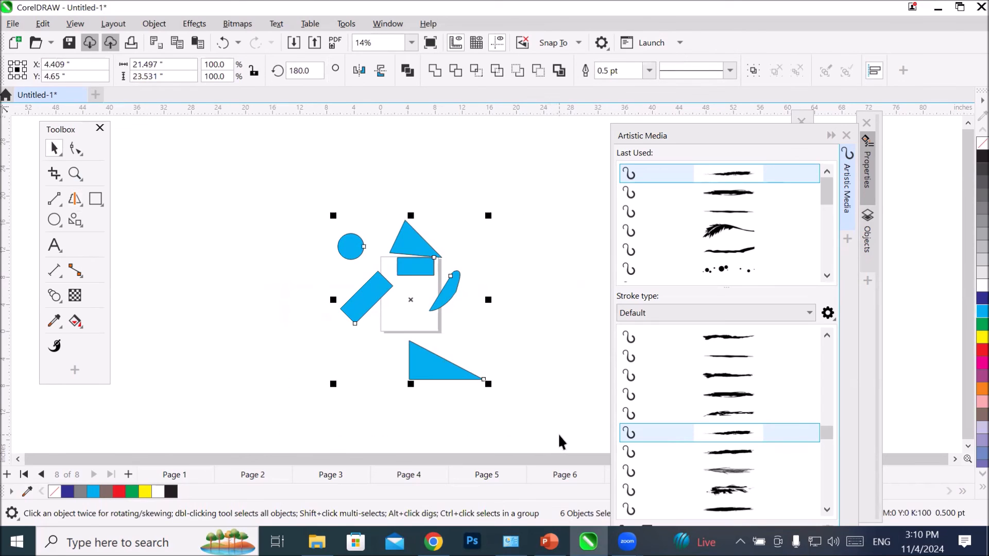
key("Delete")
scroll(450, 391, "up", 1)
scroll(426, 343, "up", 1)
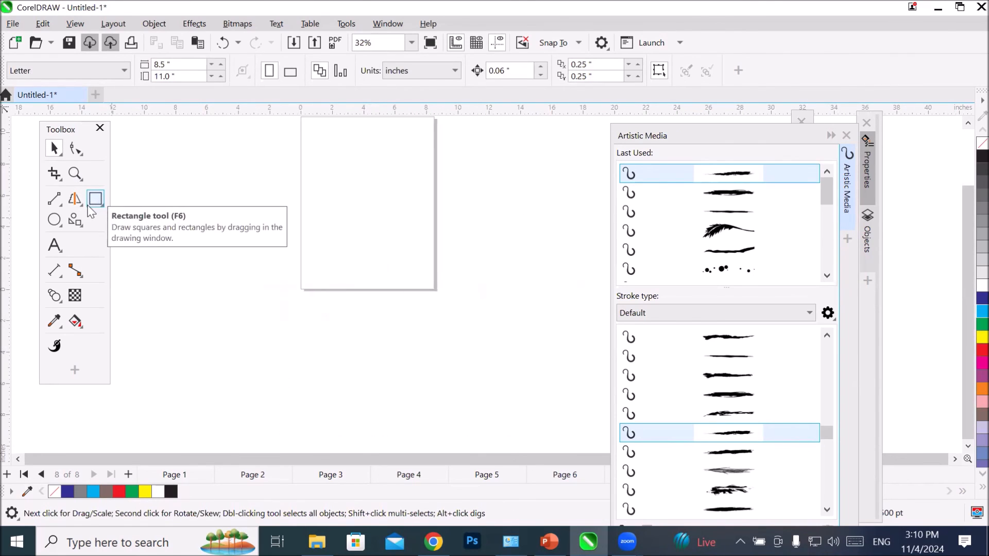
Step: Reactivate the Smart Drawing tool and sketch a small slanted ellipse in the lower left of the page, undoing two earlier attempts
left_click(78, 220)
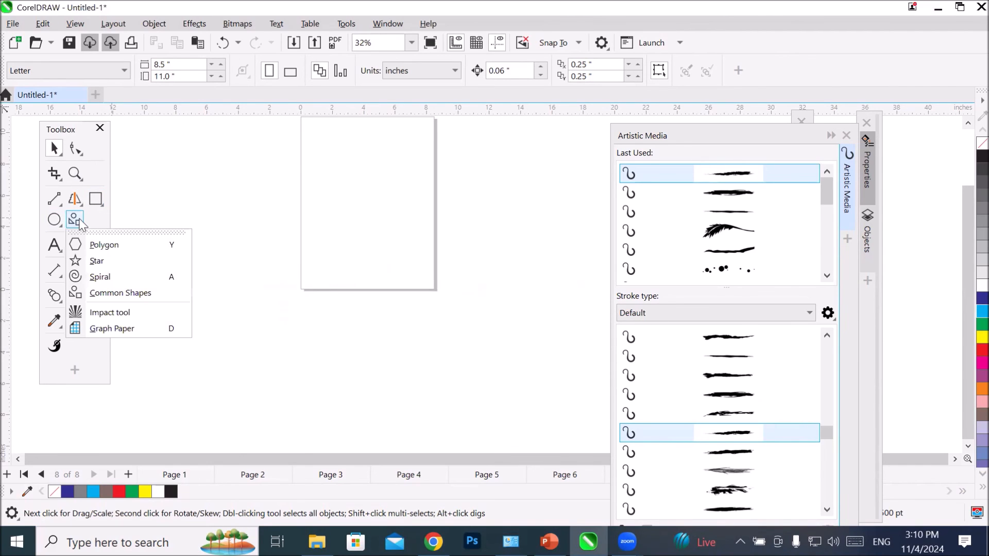
left_click(77, 223)
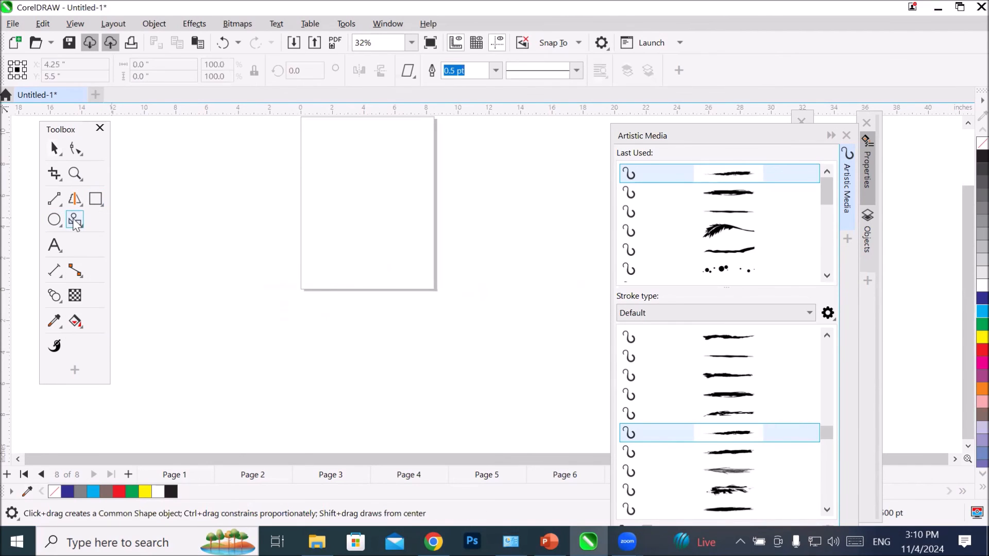
left_click(75, 206)
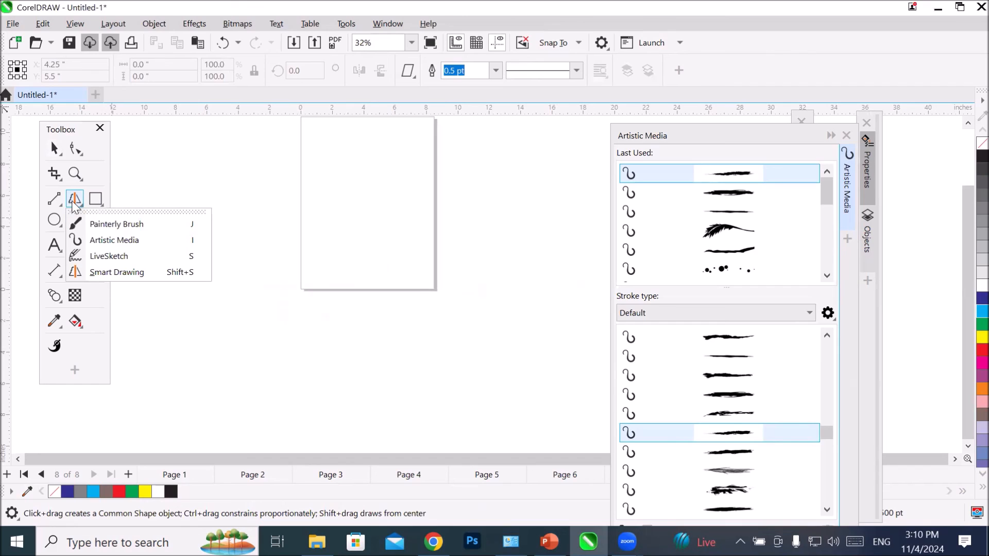
left_click(135, 272)
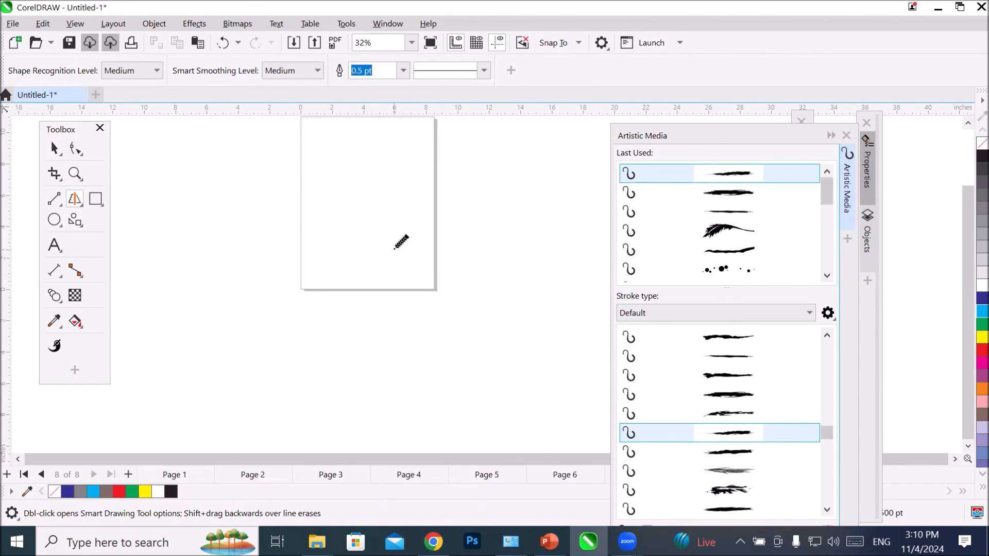
mouse_move(398, 245)
left_mouse_down()
mouse_move(391, 257)
mouse_move(407, 251)
mouse_move(398, 244)
left_mouse_up()
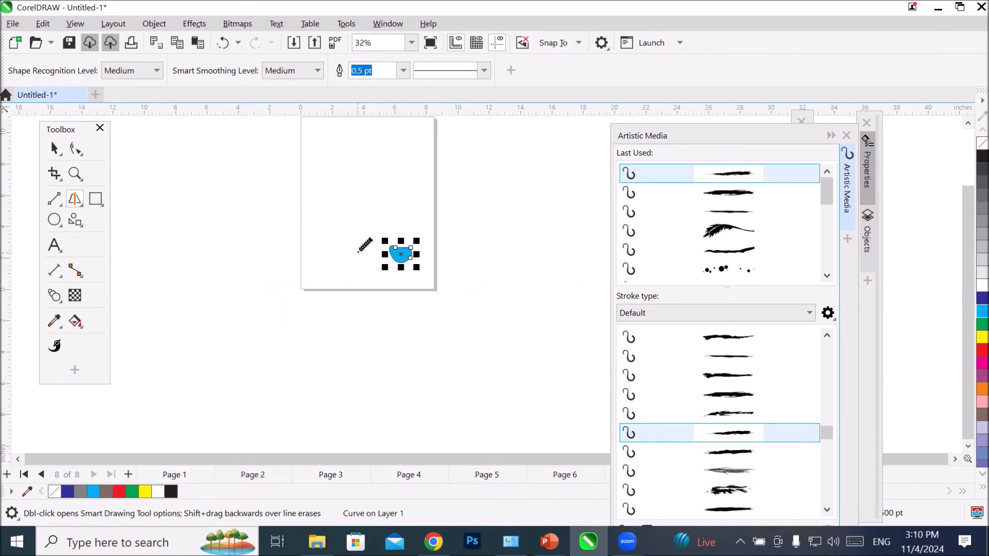
key("ctrl+z")
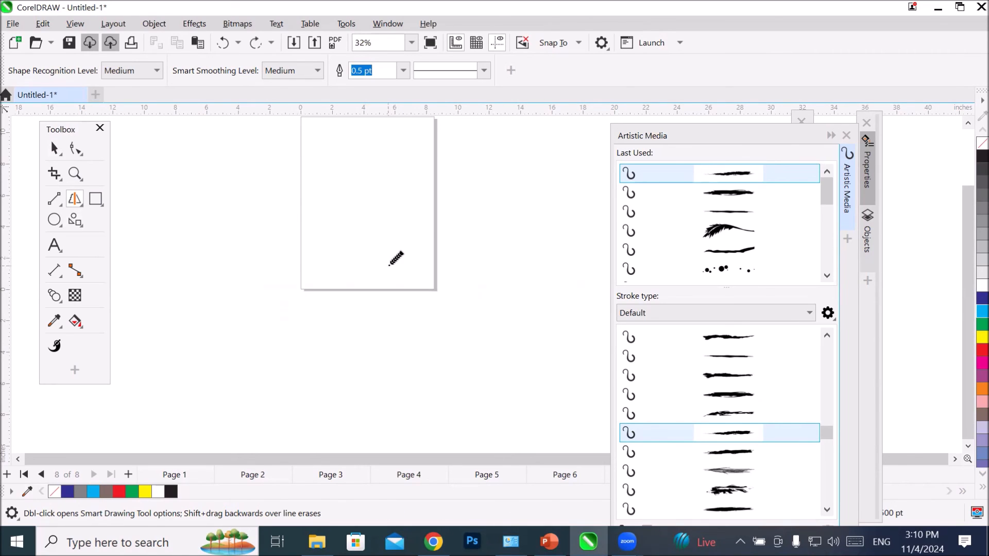
scroll(394, 256, "up", 2)
mouse_move(277, 222)
left_mouse_down()
mouse_move(258, 238)
mouse_move(274, 249)
mouse_move(267, 225)
left_mouse_up()
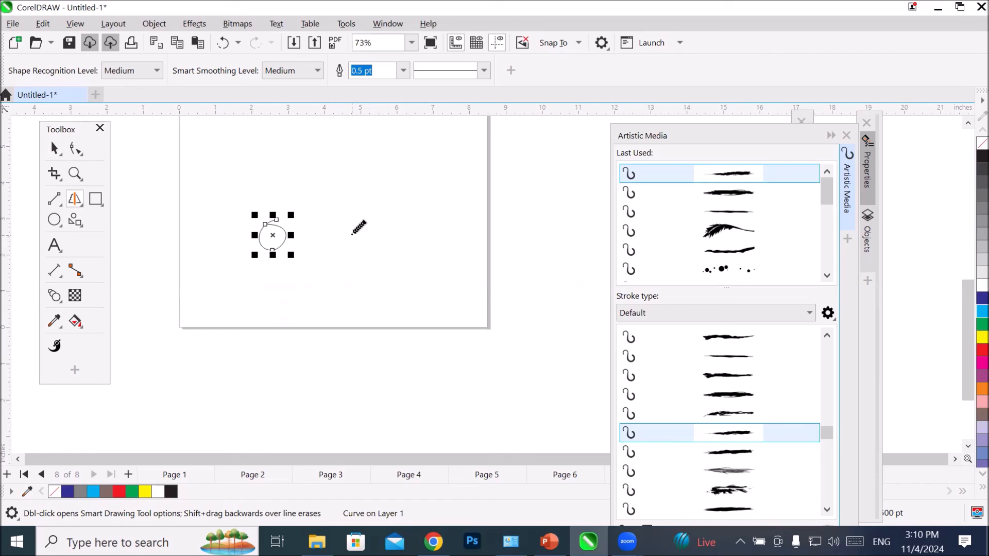
key("ctrl+z")
mouse_move(266, 218)
left_mouse_down()
mouse_move(245, 249)
mouse_move(265, 219)
left_mouse_up()
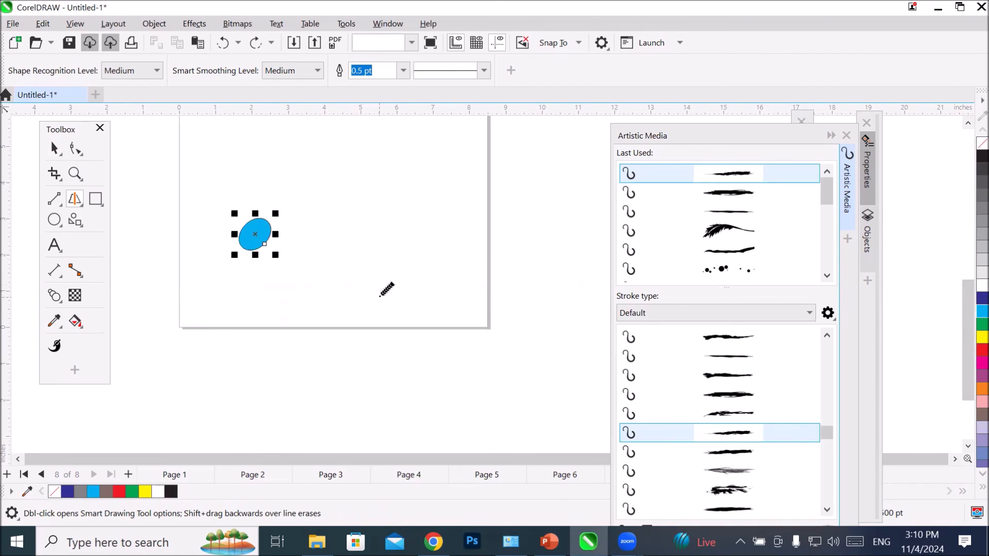
Step: Try twice to sketch a second small slanted ellipse to the right of the first, undoing each attempt
mouse_move(378, 220)
left_mouse_down()
mouse_move(357, 242)
mouse_move(360, 258)
mouse_move(367, 226)
left_mouse_up()
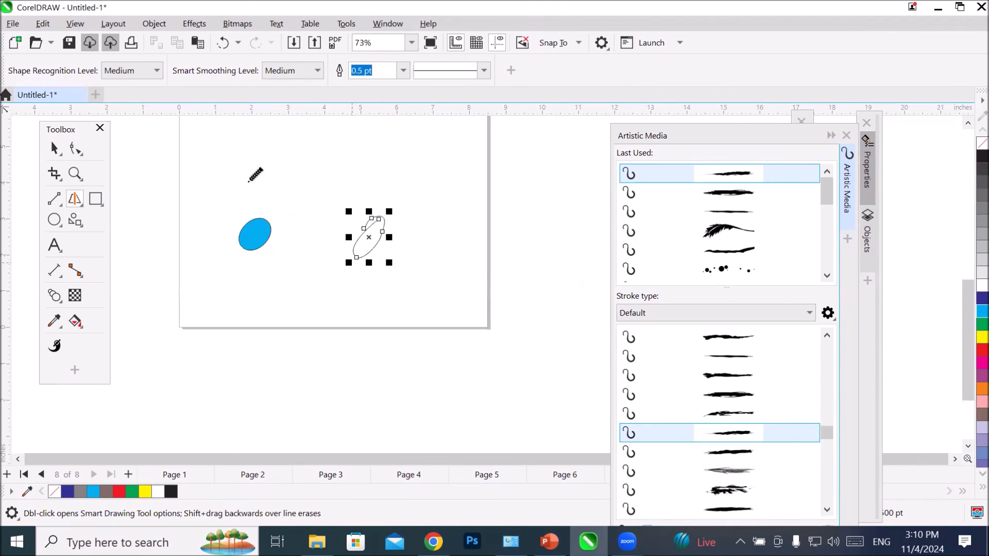
key("ctrl+z")
mouse_move(350, 226)
left_mouse_down()
mouse_move(337, 249)
mouse_move(352, 249)
mouse_move(352, 228)
left_mouse_up()
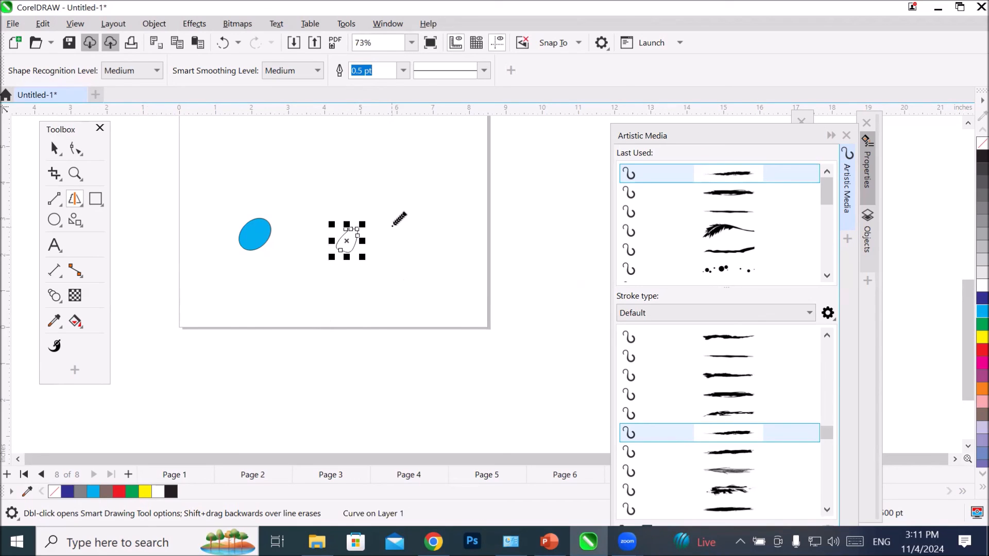
key("ctrl+z")
Step: Sketch a rectangle above the ellipse and a right triangle to its right with Smart Drawing
mouse_move(291, 153)
left_mouse_down()
mouse_move(293, 196)
mouse_move(367, 196)
mouse_move(371, 148)
mouse_move(286, 159)
left_mouse_up()
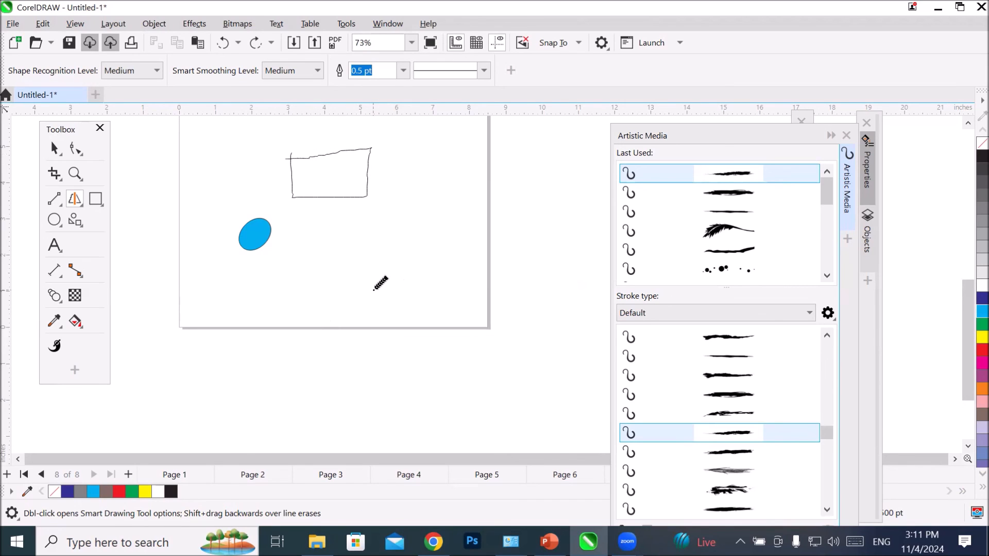
mouse_move(383, 267)
left_mouse_down()
mouse_move(454, 263)
mouse_move(451, 189)
mouse_move(384, 269)
left_mouse_up()
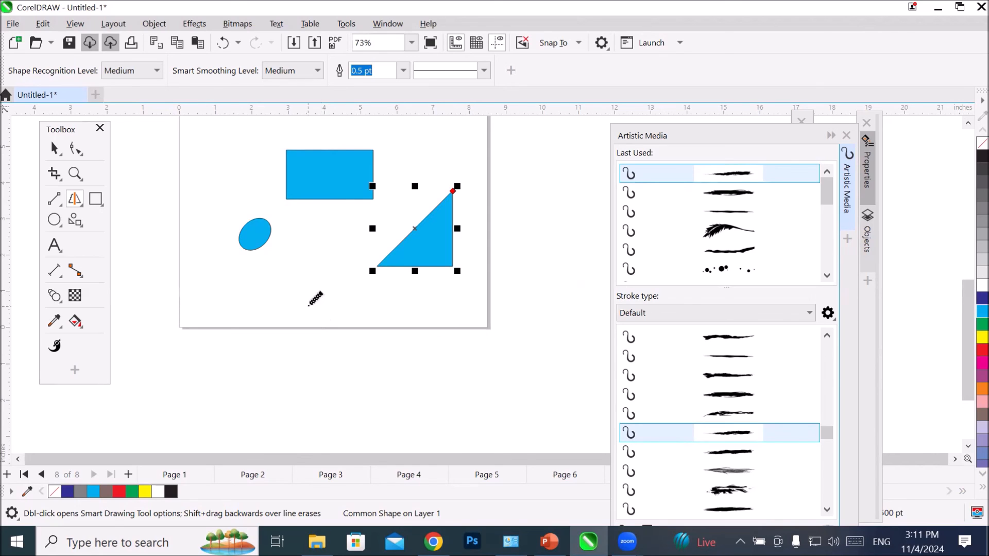
Step: Activate the LiveSketch tool and add a new page after page 8
left_click(76, 203)
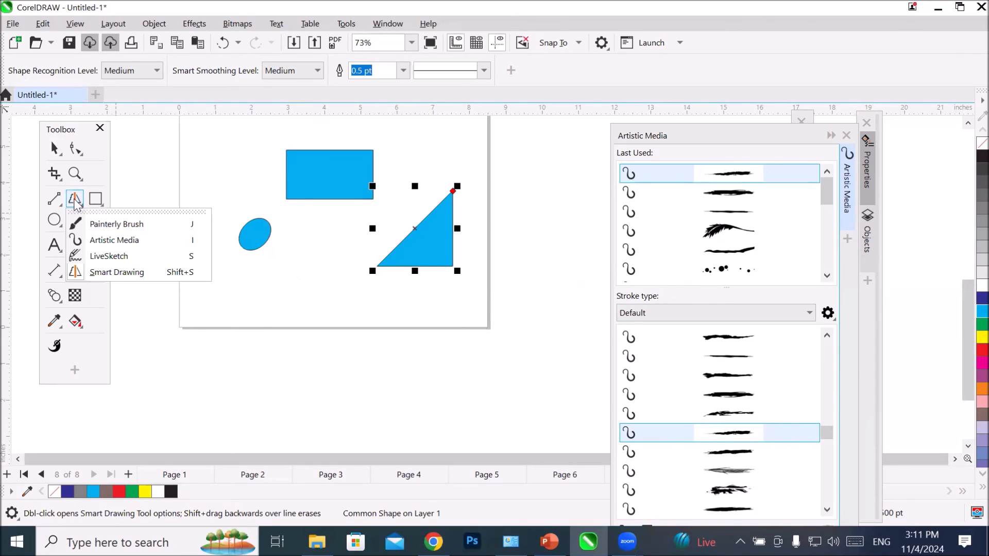
left_click(131, 259)
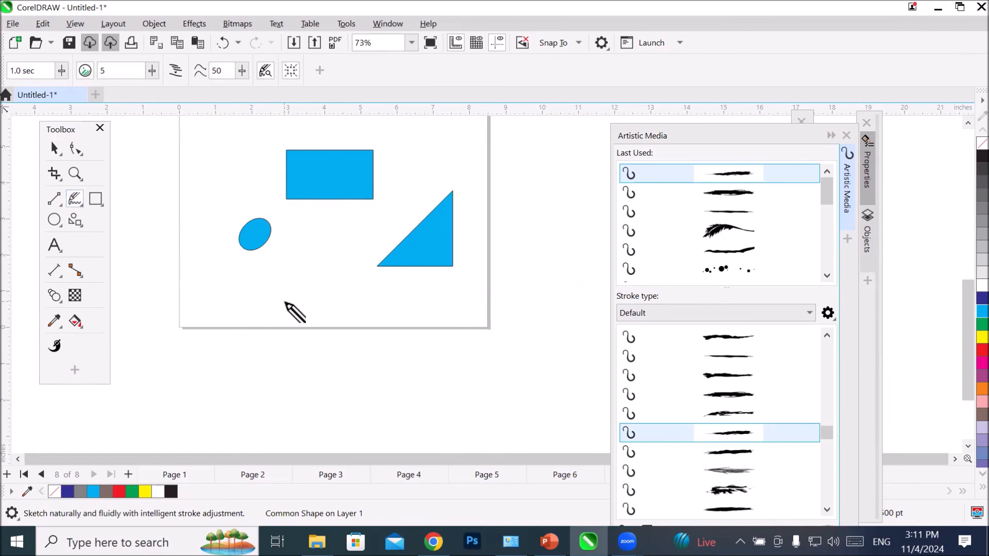
left_click(129, 474)
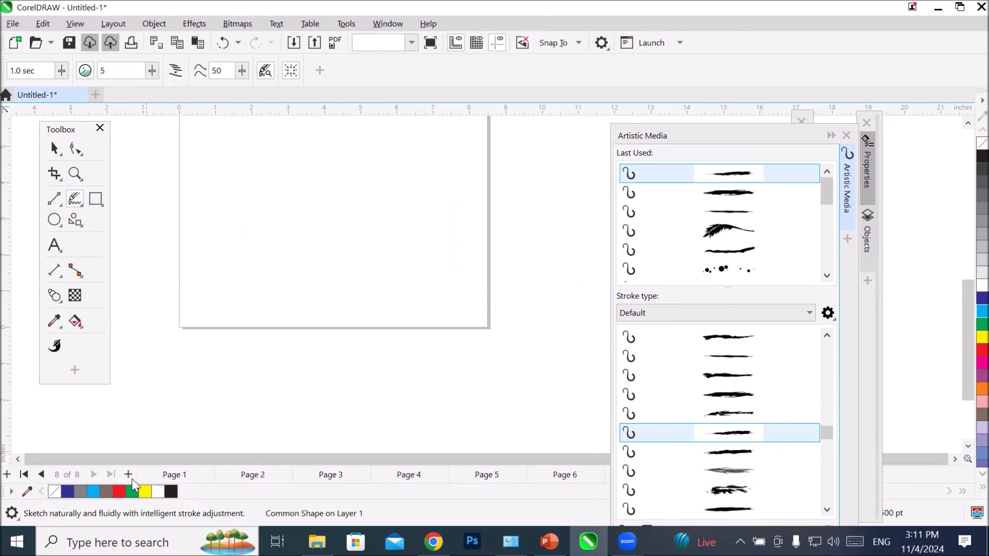
scroll(370, 289, "up", 4)
scroll(393, 243, "down", 5)
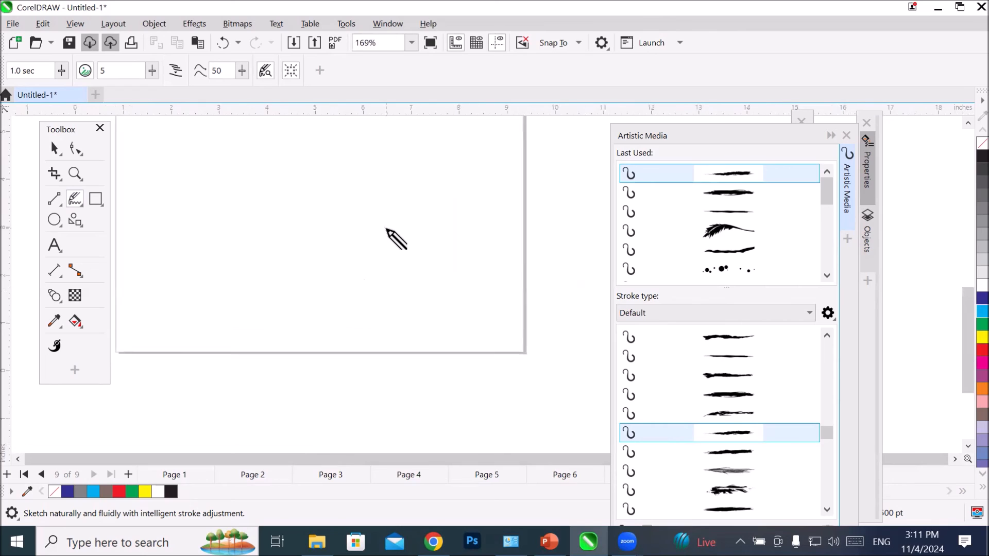
left_click(968, 123)
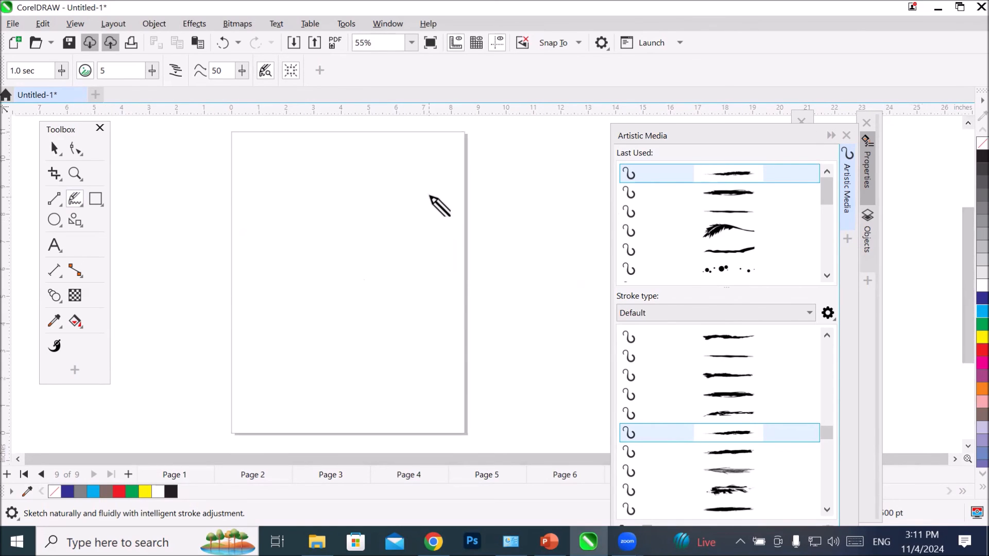
Step: Sketch three closed freeform shapes with LiveSketch: one across the page, a large one to its left and a wavy one above
mouse_move(434, 184)
left_mouse_down()
mouse_move(405, 168)
mouse_move(335, 226)
mouse_move(309, 271)
mouse_move(257, 306)
mouse_move(230, 361)
mouse_move(236, 390)
mouse_move(271, 404)
mouse_move(259, 419)
mouse_move(389, 413)
mouse_move(449, 361)
mouse_move(479, 262)
mouse_move(519, 221)
mouse_move(521, 184)
mouse_move(470, 171)
mouse_move(435, 186)
left_mouse_up()
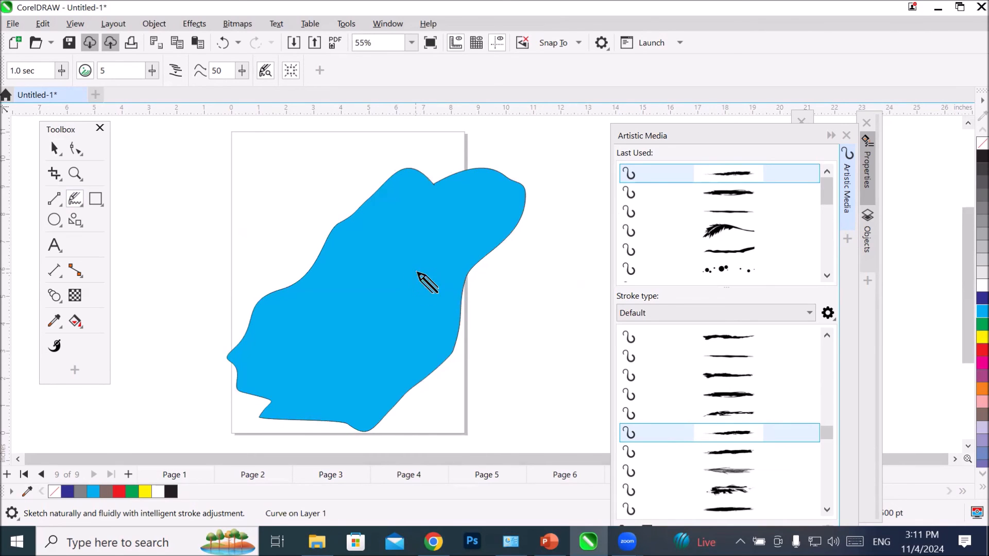
scroll(408, 277, "down", 4)
scroll(408, 277, "up", 1)
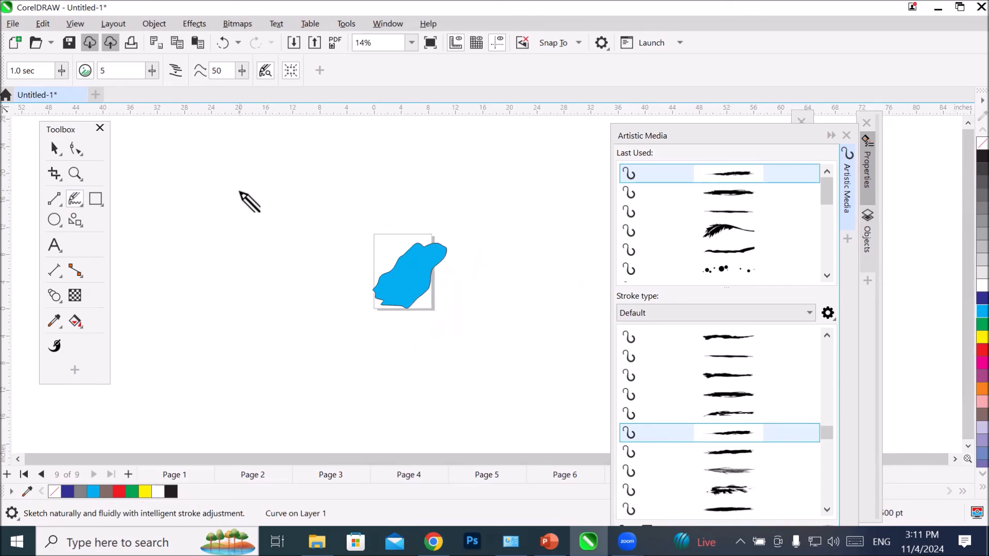
mouse_move(246, 202)
left_mouse_down()
mouse_move(271, 184)
mouse_move(307, 226)
mouse_move(286, 229)
mouse_move(296, 246)
mouse_move(284, 250)
mouse_move(287, 296)
mouse_move(221, 319)
mouse_move(186, 310)
mouse_move(157, 276)
mouse_move(154, 221)
mouse_move(240, 201)
left_mouse_up()
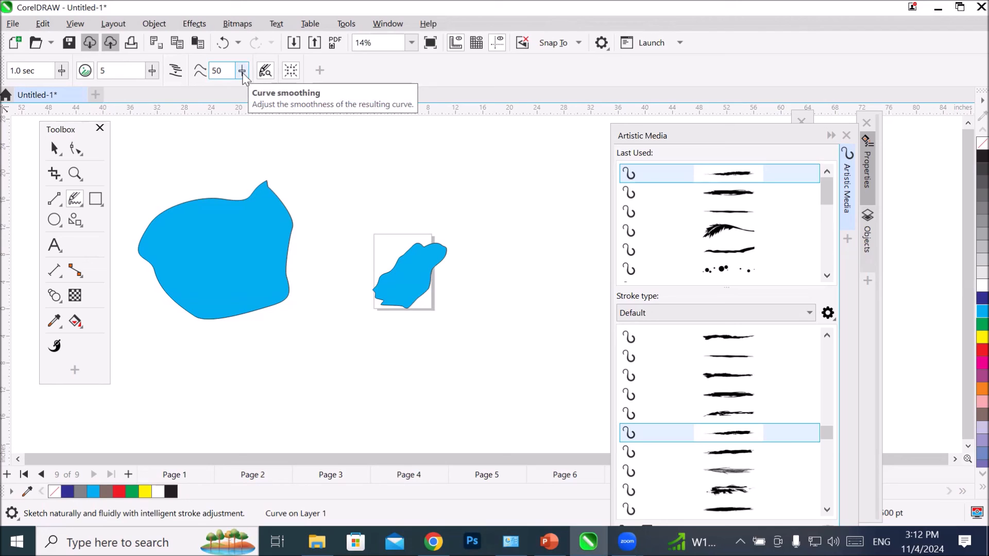
mouse_move(367, 158)
left_mouse_down()
mouse_move(389, 155)
mouse_move(450, 179)
mouse_move(490, 171)
mouse_move(538, 212)
mouse_move(337, 202)
mouse_move(369, 158)
left_mouse_up()
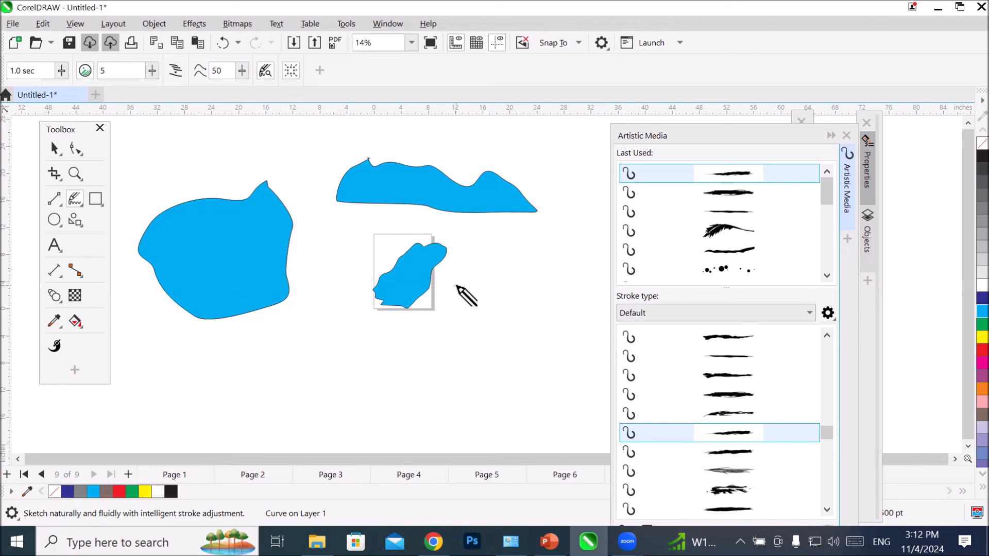
Step: Set LiveSketch's curve smoothing to 0 and sketch a wavy diagonal stroke from right of the page down to its lower left
left_click(243, 73)
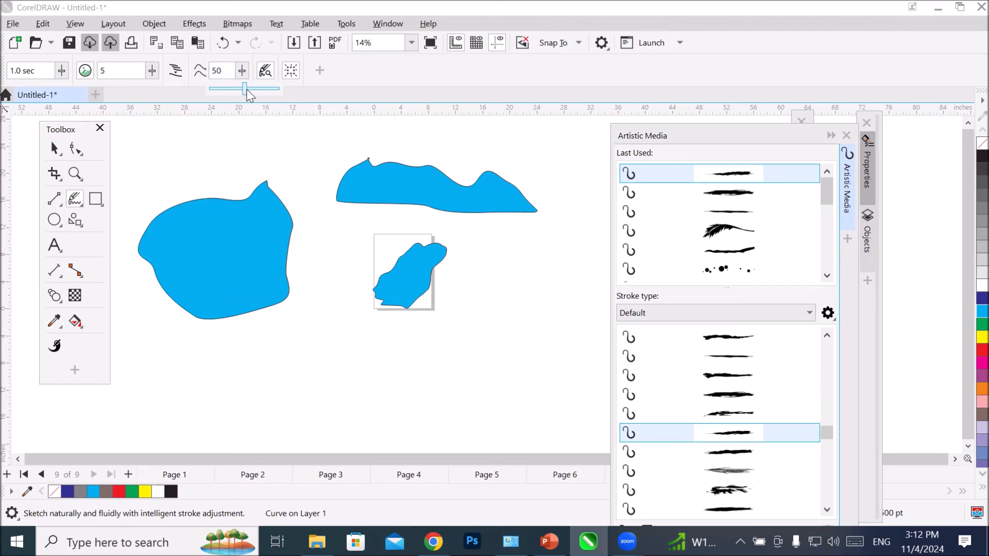
left_click_drag(249, 95, 177, 98)
mouse_move(531, 280)
left_mouse_down()
mouse_move(504, 311)
mouse_move(461, 333)
mouse_move(416, 336)
mouse_move(416, 362)
mouse_move(384, 366)
mouse_move(350, 391)
mouse_move(286, 402)
left_mouse_up()
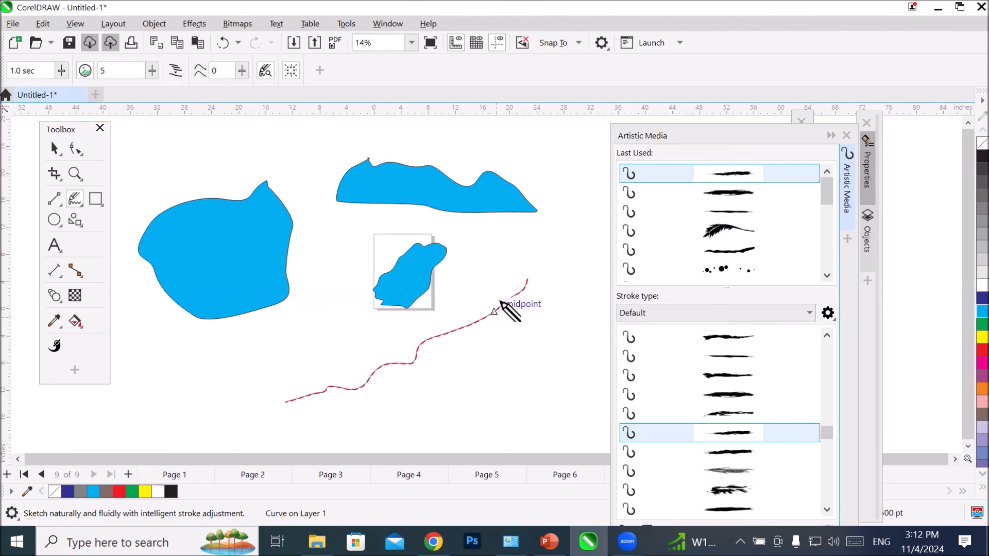
Step: Close the diagonal stroke into a large peaked shape with LiveSketch, and sketch a heart-like closed shape farther to the right
mouse_move(527, 281)
left_mouse_down()
mouse_move(579, 328)
mouse_move(646, 434)
mouse_move(363, 412)
mouse_move(309, 422)
mouse_move(289, 403)
left_mouse_up()
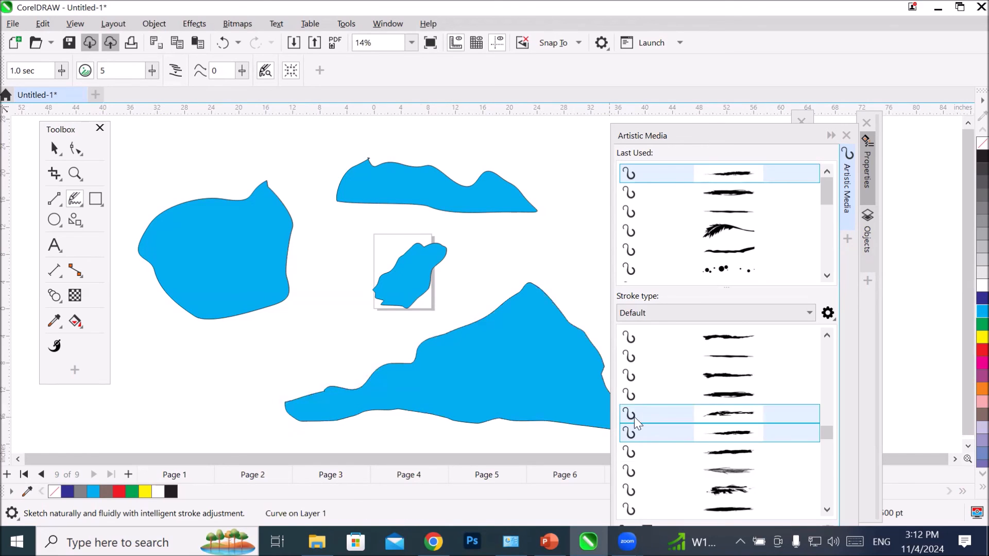
left_click(954, 459)
left_click(954, 459)
left_click(954, 456)
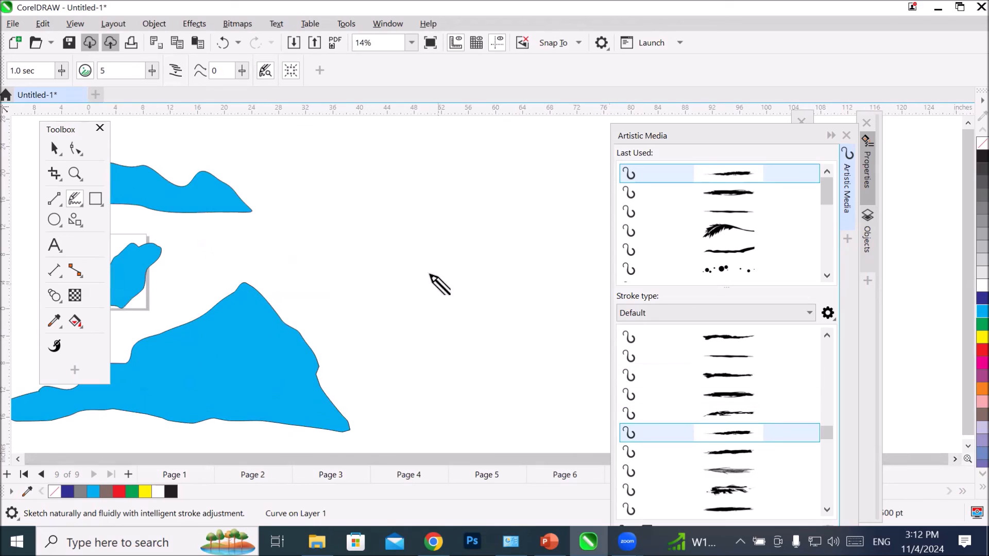
scroll(418, 249, "down", 2)
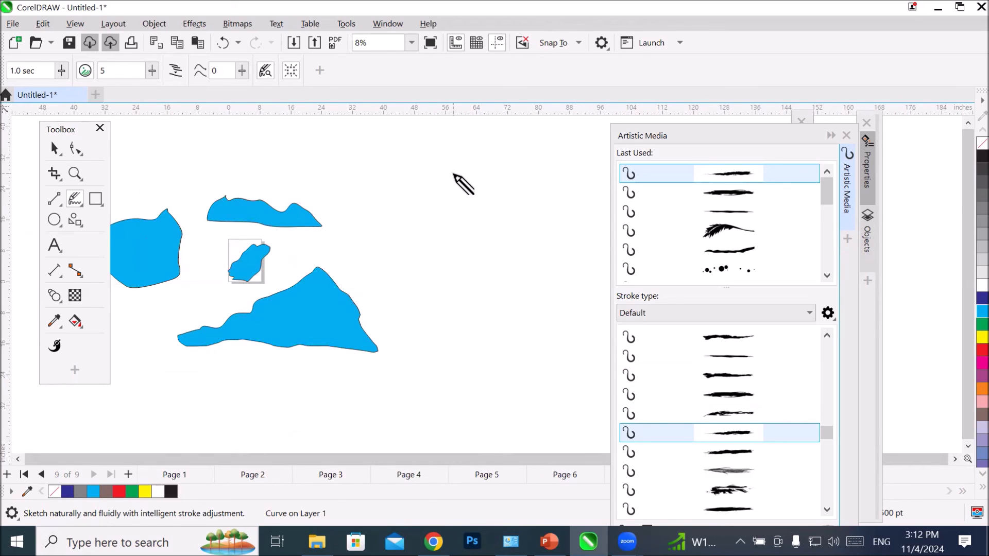
mouse_move(453, 174)
left_mouse_down()
mouse_move(392, 163)
mouse_move(370, 188)
mouse_move(366, 234)
mouse_move(385, 268)
mouse_move(456, 335)
left_mouse_up()
mouse_move(446, 167)
left_mouse_down()
mouse_move(477, 154)
mouse_move(520, 188)
mouse_move(548, 239)
mouse_move(519, 307)
mouse_move(455, 335)
left_mouse_up()
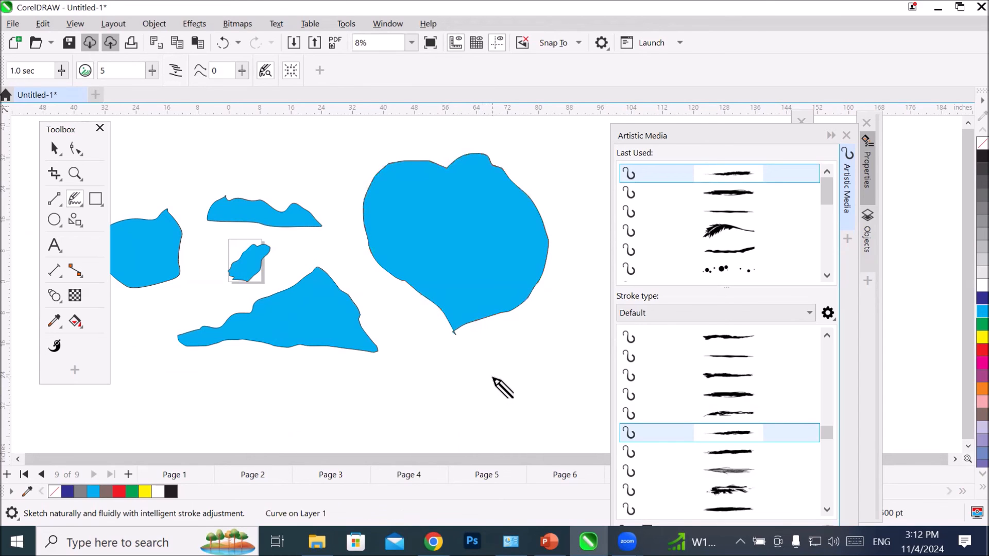
Step: Set LiveSketch's curve smoothing to 52 and sketch a large rounded closed shape above the existing shapes
scroll(494, 383, "down", 1)
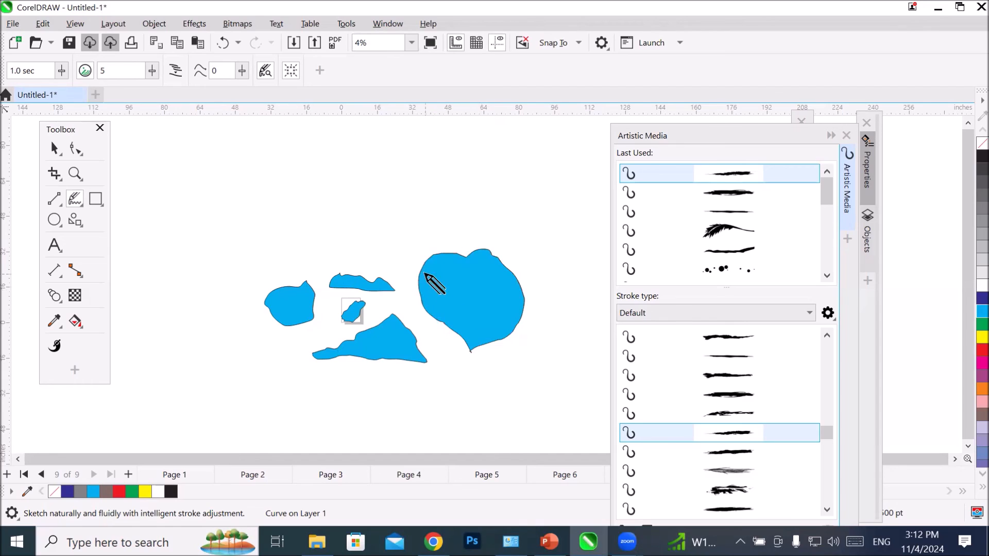
left_click(240, 75)
left_click(246, 75)
left_click_drag(243, 88, 279, 84)
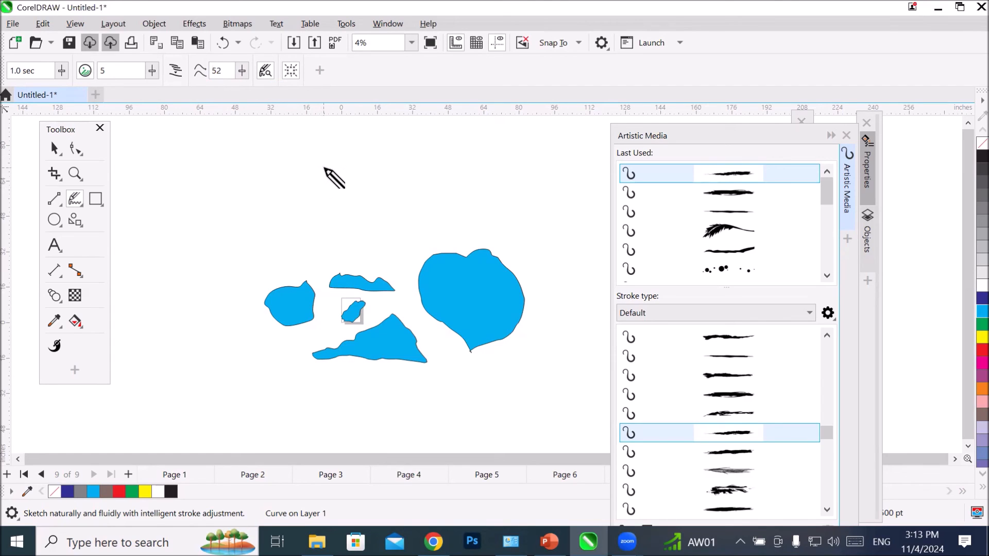
scroll(333, 170, "up", 2)
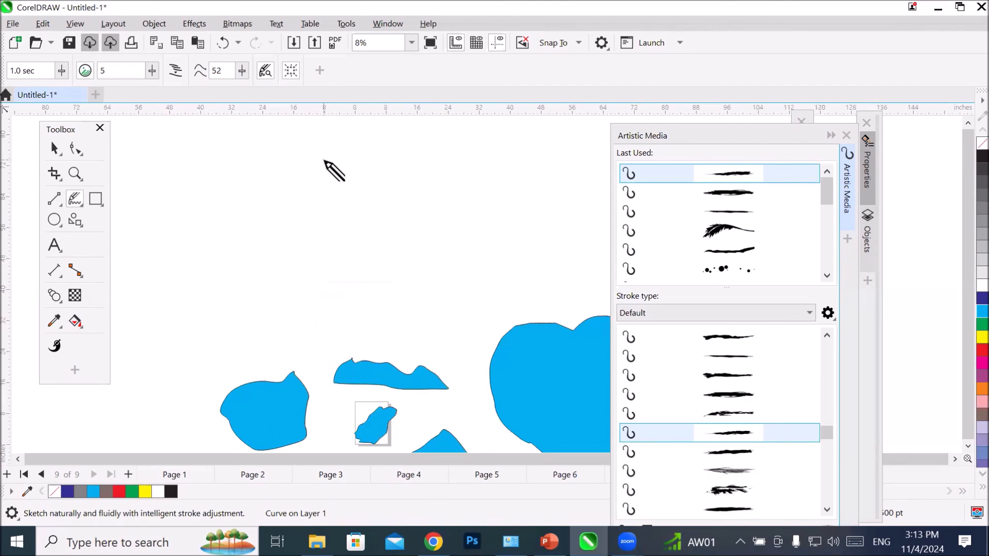
mouse_move(331, 157)
left_mouse_down()
mouse_move(204, 229)
mouse_move(153, 303)
mouse_move(118, 386)
mouse_move(451, 288)
mouse_move(463, 260)
mouse_move(448, 210)
mouse_move(380, 156)
mouse_move(333, 158)
left_mouse_up()
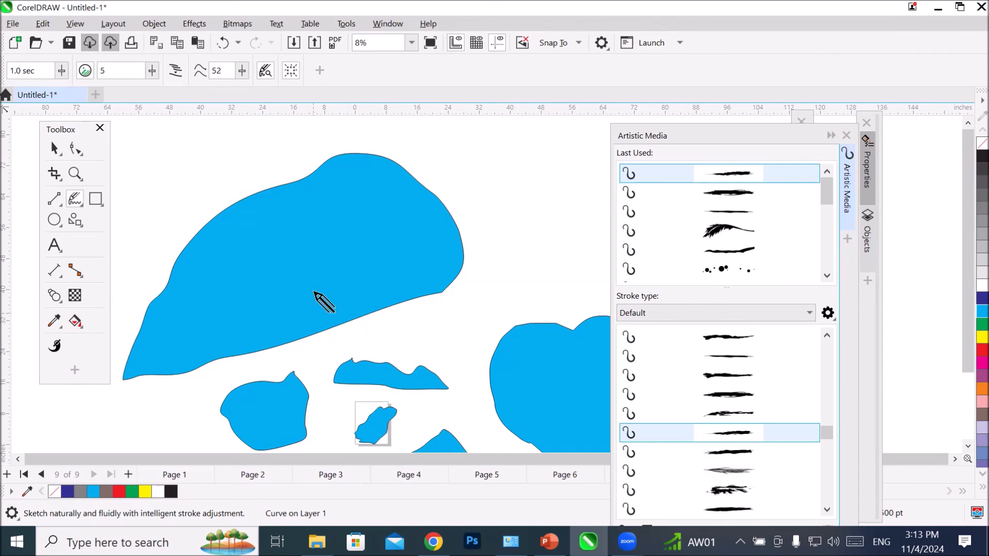
scroll(323, 275, "down", 2)
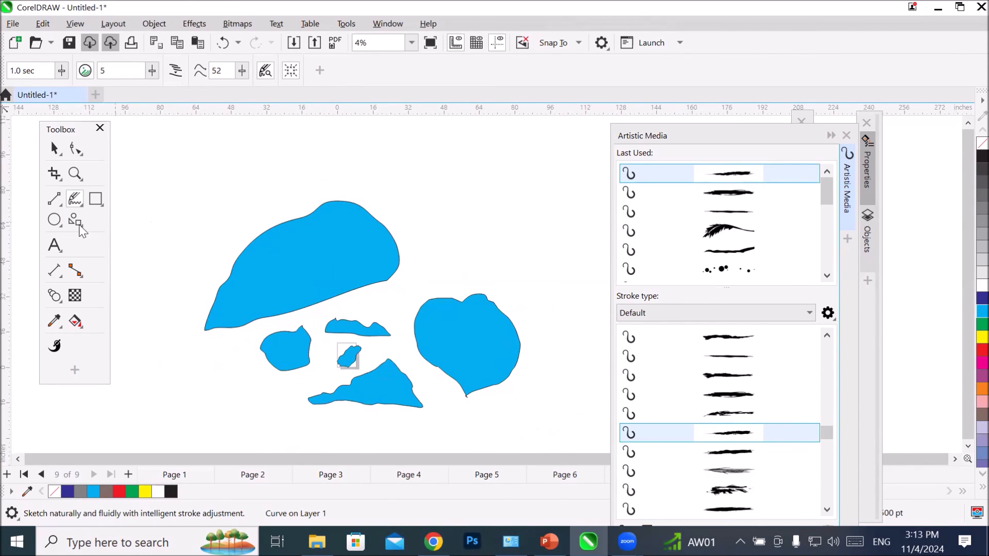
Step: Sketch a long wavy line above all the shapes and a second stroke beneath it that joins its two ends
mouse_move(171, 207)
left_mouse_down()
mouse_move(205, 150)
mouse_move(297, 174)
mouse_move(329, 134)
mouse_move(400, 188)
mouse_move(463, 138)
left_mouse_up()
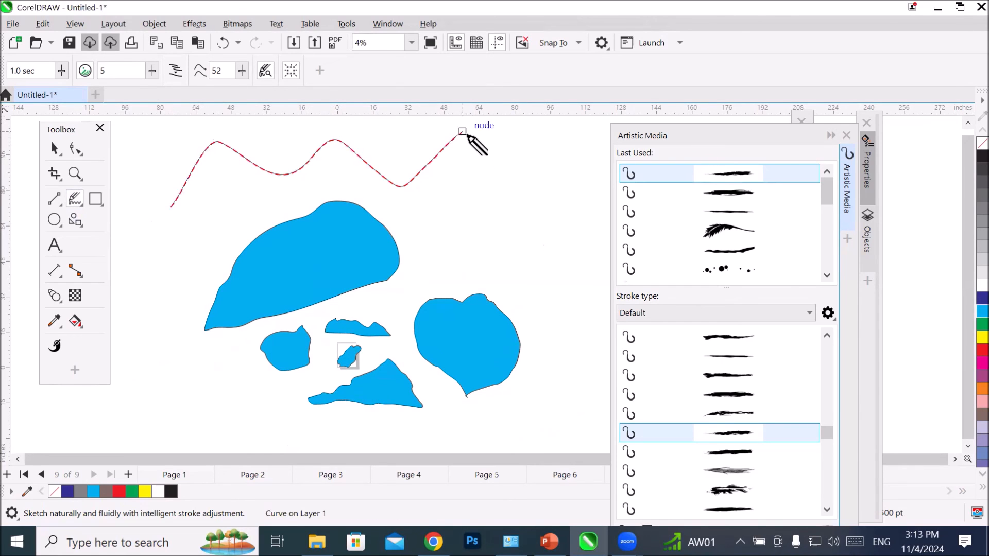
mouse_move(465, 133)
left_mouse_down()
mouse_move(500, 132)
mouse_move(535, 154)
mouse_move(574, 154)
left_mouse_up()
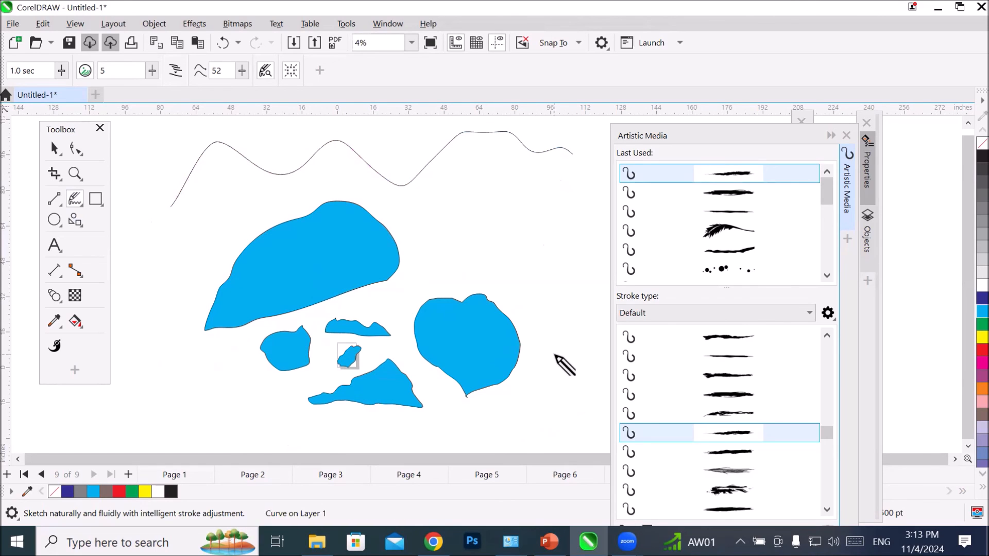
mouse_move(169, 208)
left_mouse_down()
mouse_move(434, 227)
mouse_move(565, 218)
mouse_move(592, 188)
mouse_move(578, 154)
left_mouse_up()
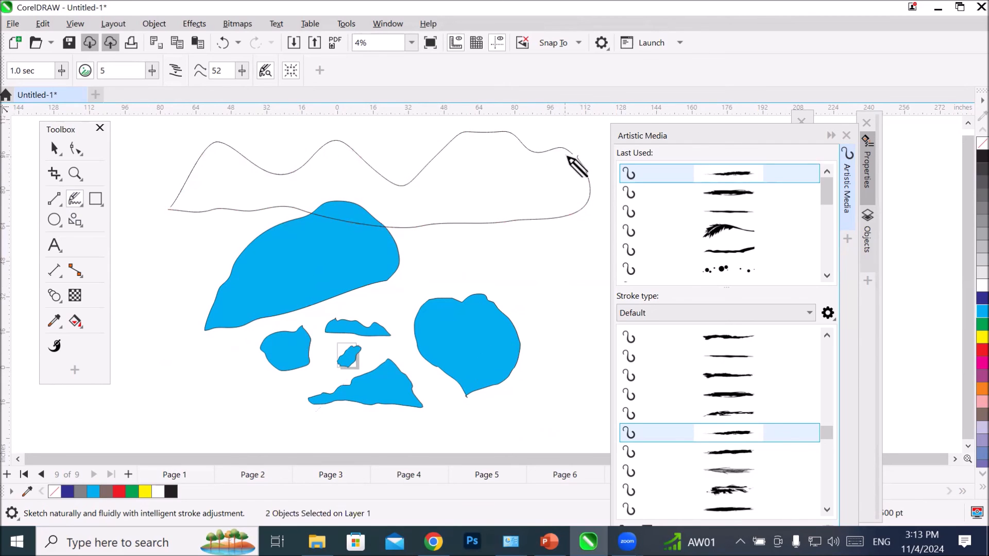
scroll(578, 161, "up", 5)
left_click_drag(596, 177, 563, 171)
scroll(535, 283, "down", 7)
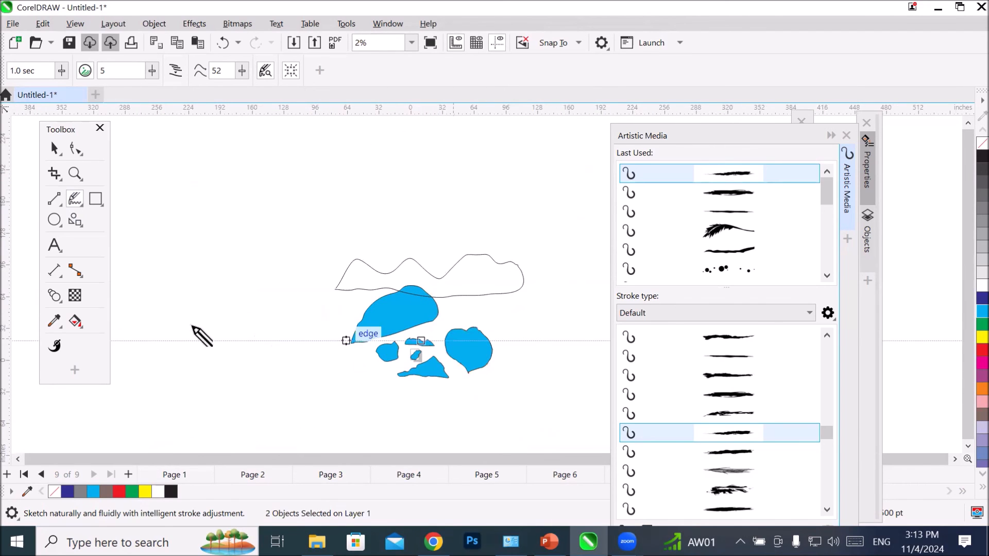
Step: Select all the sketched shapes on page 9 and delete them
left_click(55, 150)
key("space")
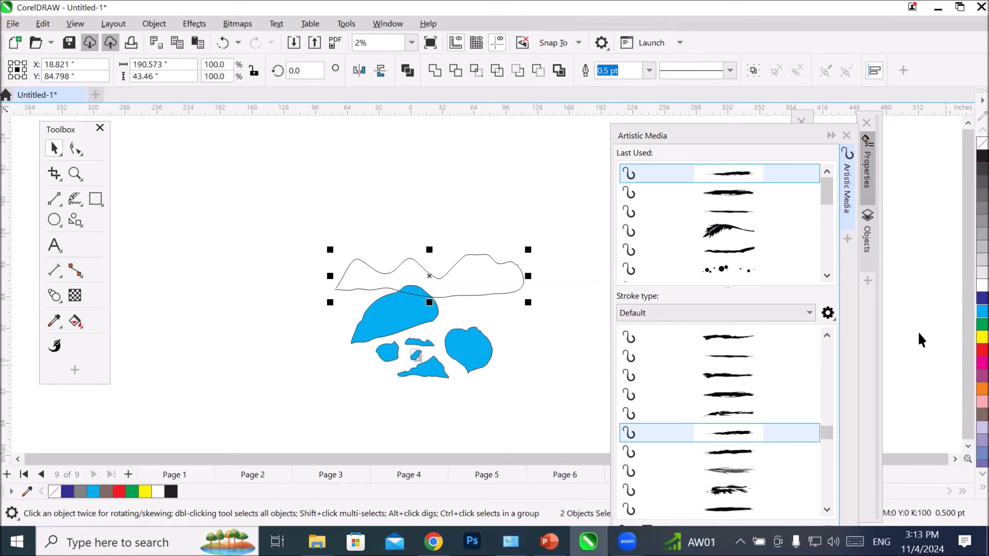
left_click_drag(267, 236, 365, 345)
left_click_drag(552, 407, 552, 407)
key("Delete")
scroll(424, 393, "up", 5)
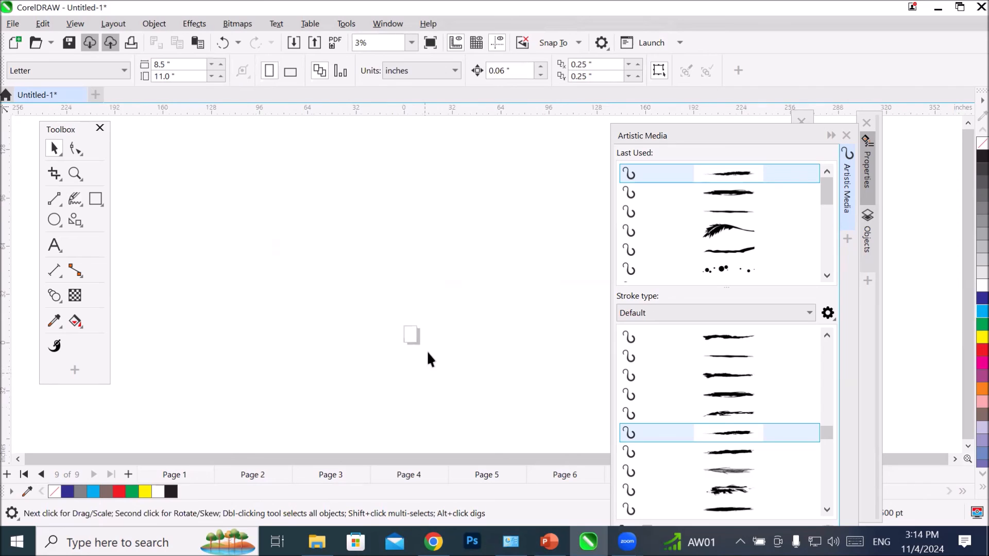
scroll(461, 278, "up", 1)
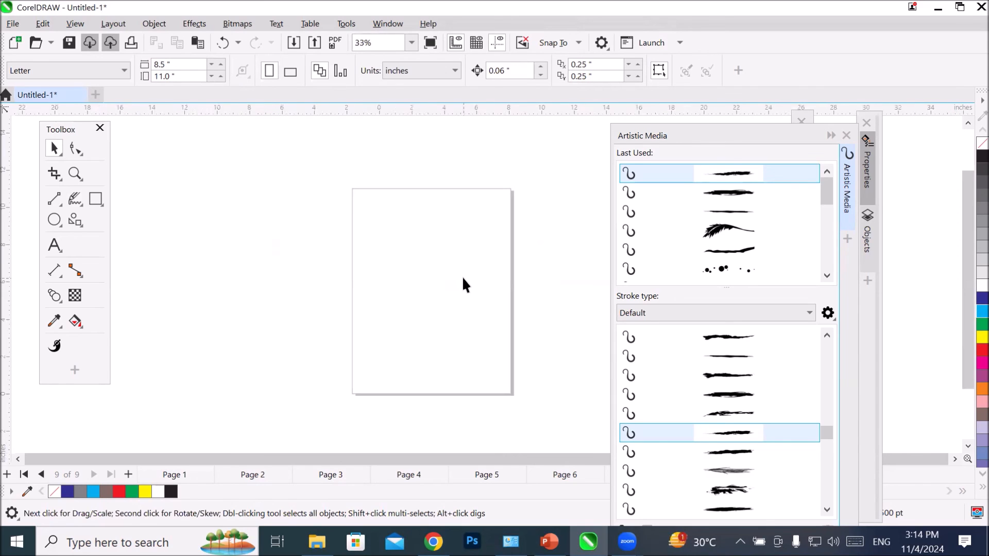
Step: Activate Smart Drawing and sketch two straight diagonal lines and a wavy stroke along the page's lower end
left_click(74, 202)
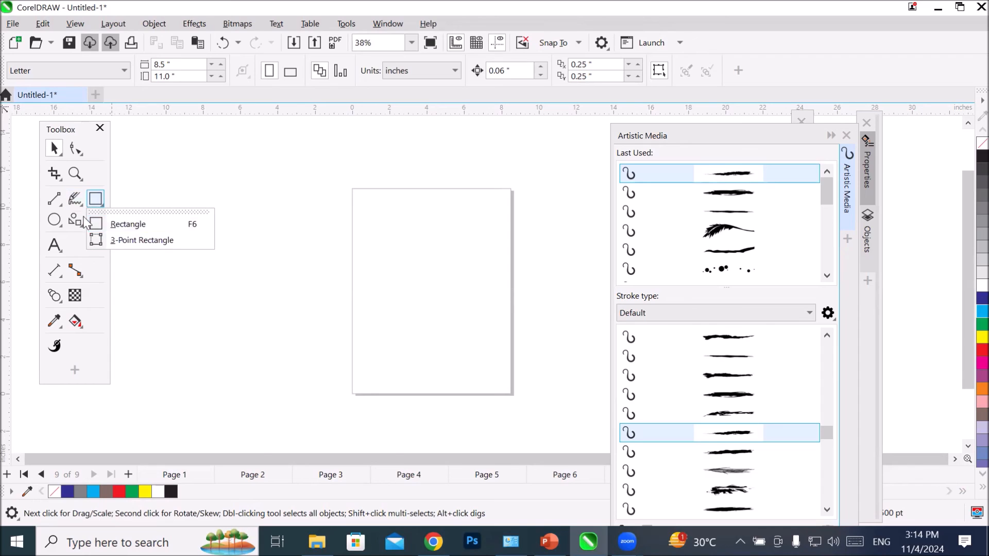
mouse_move(76, 208)
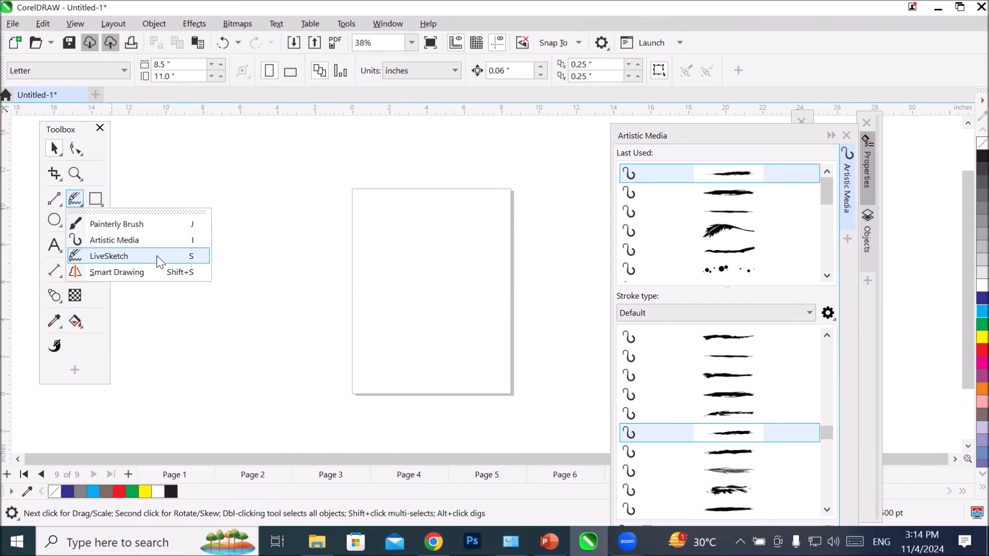
left_click(145, 273)
left_click_drag(486, 231, 241, 322)
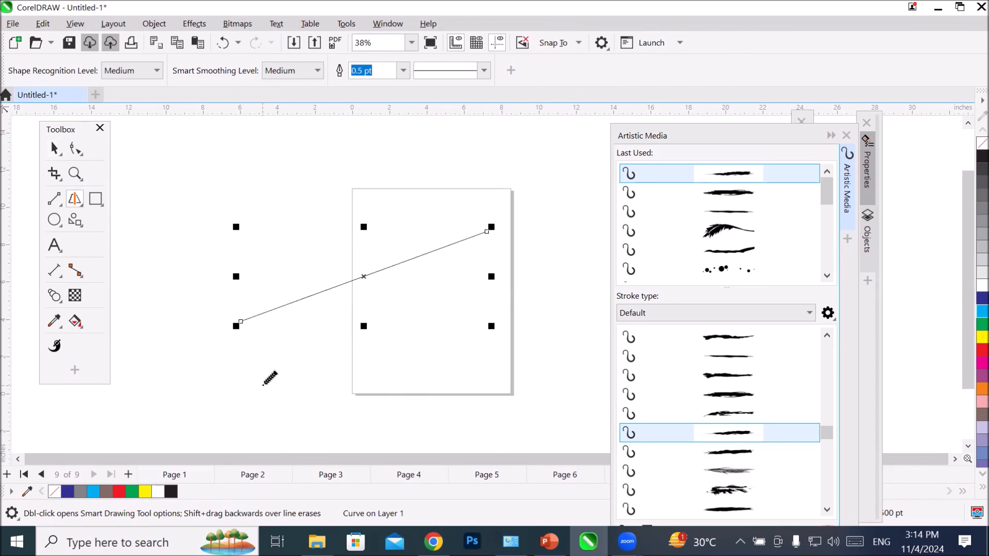
mouse_move(403, 150)
left_mouse_down()
mouse_move(319, 189)
mouse_move(262, 235)
mouse_move(191, 255)
mouse_move(166, 277)
left_mouse_up()
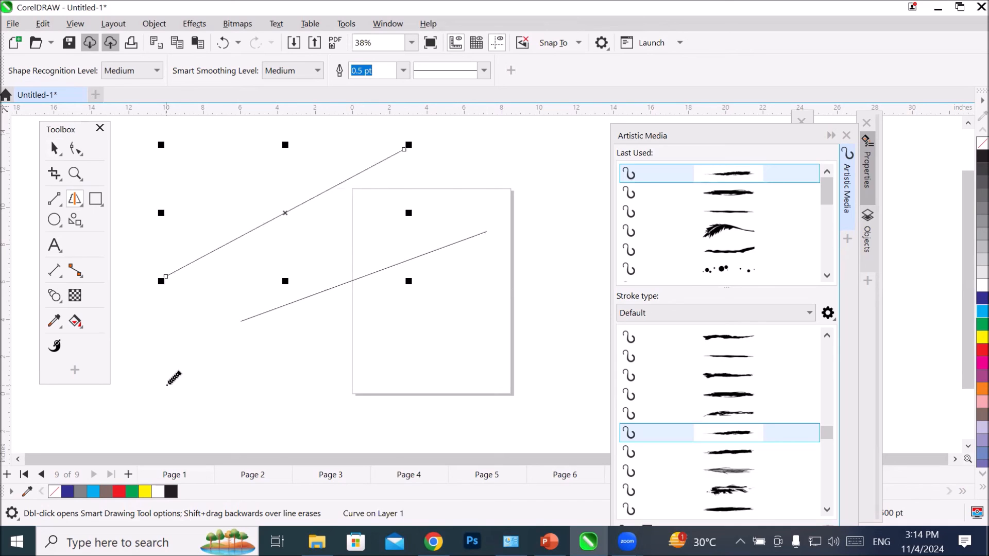
mouse_move(167, 392)
left_mouse_down()
mouse_move(257, 390)
mouse_move(322, 371)
mouse_move(356, 381)
mouse_move(434, 345)
left_mouse_up()
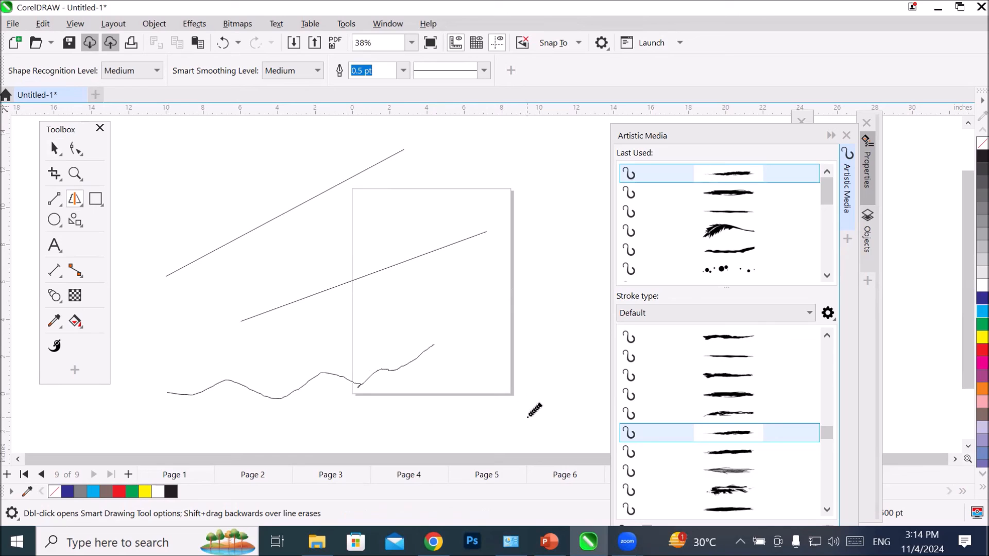
Step: Sketch a third straight diagonal line just below the one crossing the page and set its outline width to 10 pt
mouse_move(501, 253)
left_mouse_down()
mouse_move(325, 316)
mouse_move(280, 340)
left_mouse_up()
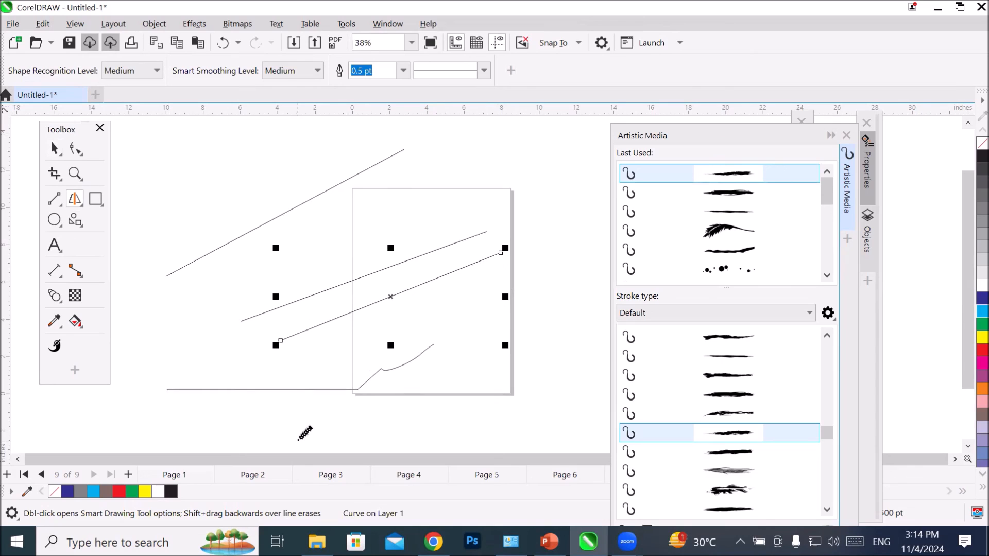
left_click(403, 70)
left_click(374, 199)
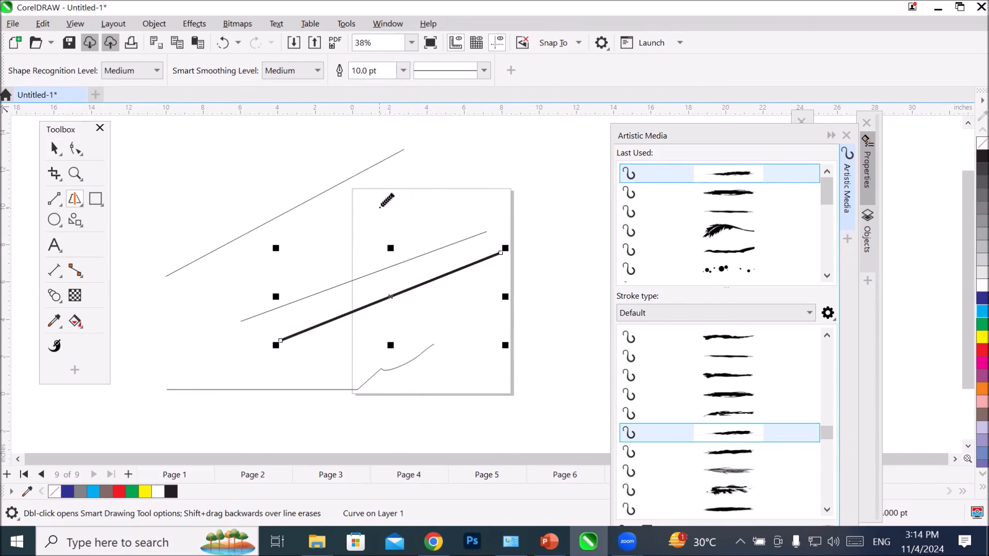
Step: Sketch two wavy strokes above and between the upper diagonal lines, plus a large rectangular outline to the left of the page
mouse_move(320, 139)
left_mouse_down()
mouse_move(322, 160)
mouse_move(243, 202)
mouse_move(185, 265)
left_mouse_up()
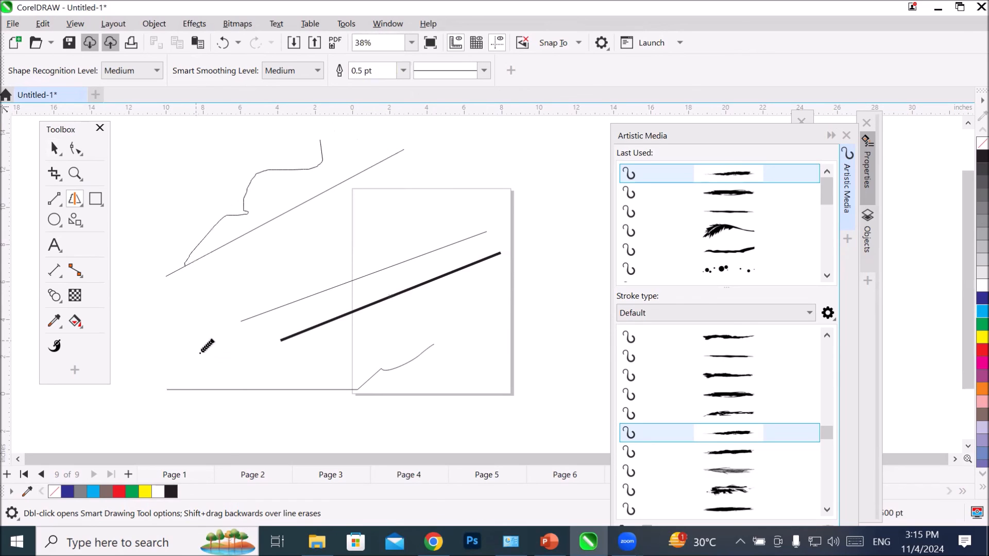
mouse_move(251, 281)
left_mouse_down()
mouse_move(304, 249)
mouse_move(356, 238)
mouse_move(520, 166)
left_mouse_up()
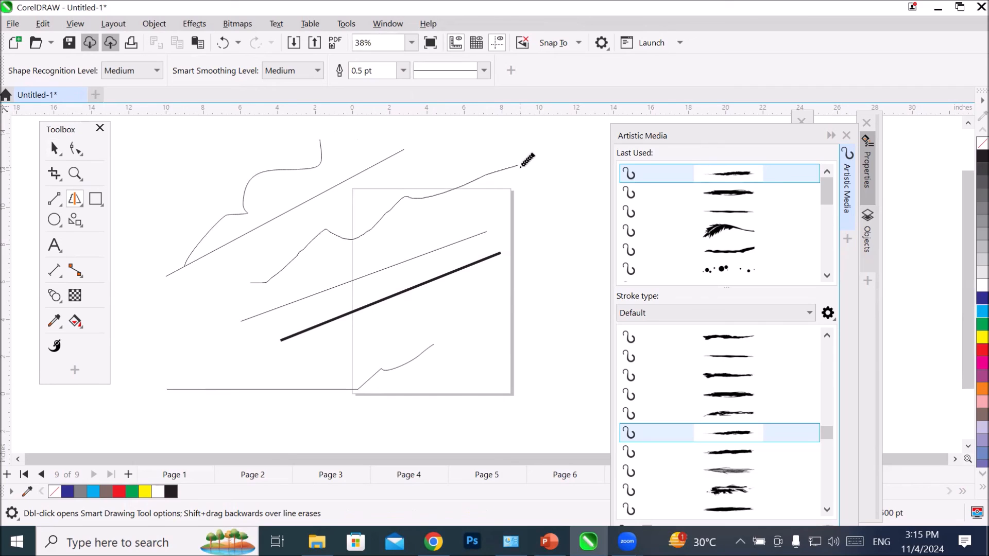
scroll(535, 164, "down", 2)
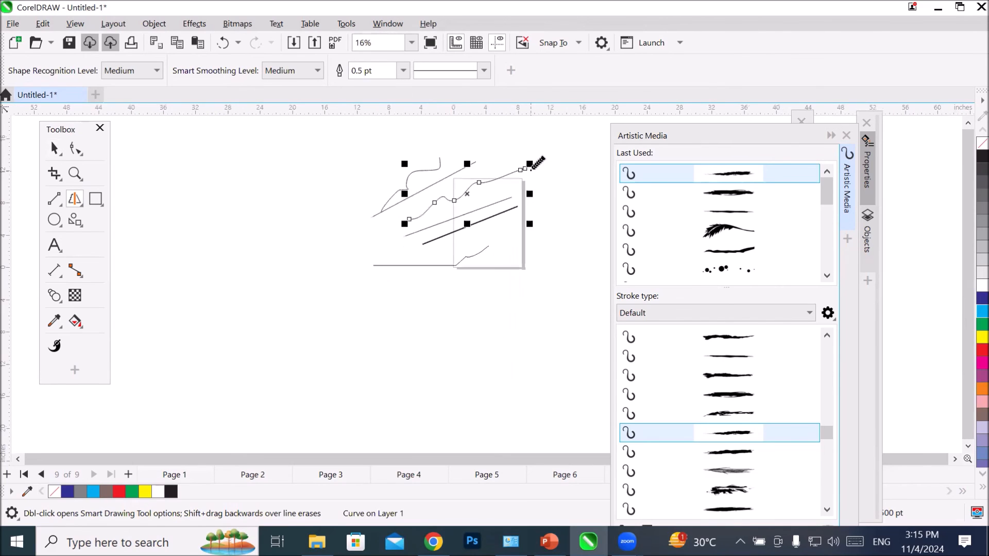
mouse_move(192, 219)
left_mouse_down()
mouse_move(345, 220)
mouse_move(347, 322)
mouse_move(166, 337)
mouse_move(194, 219)
left_mouse_up()
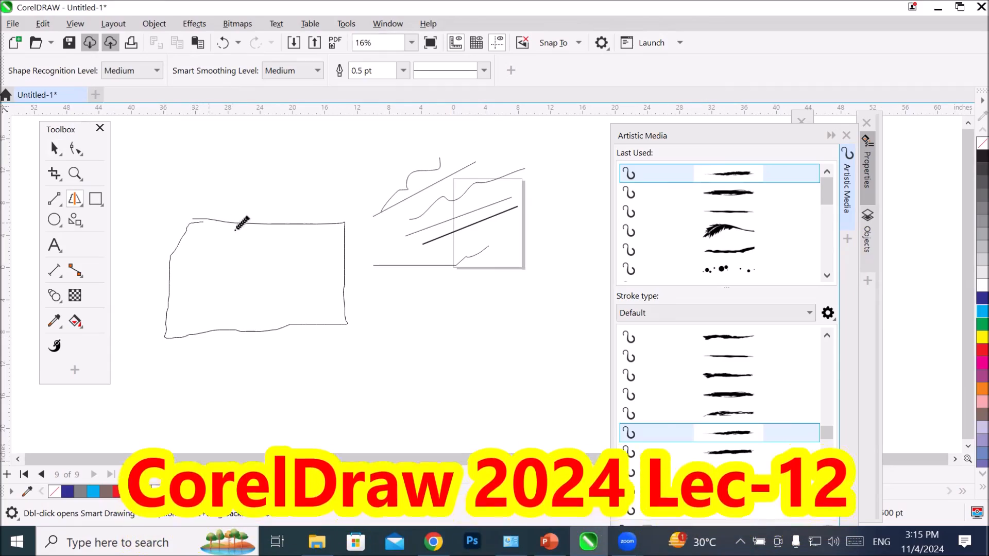